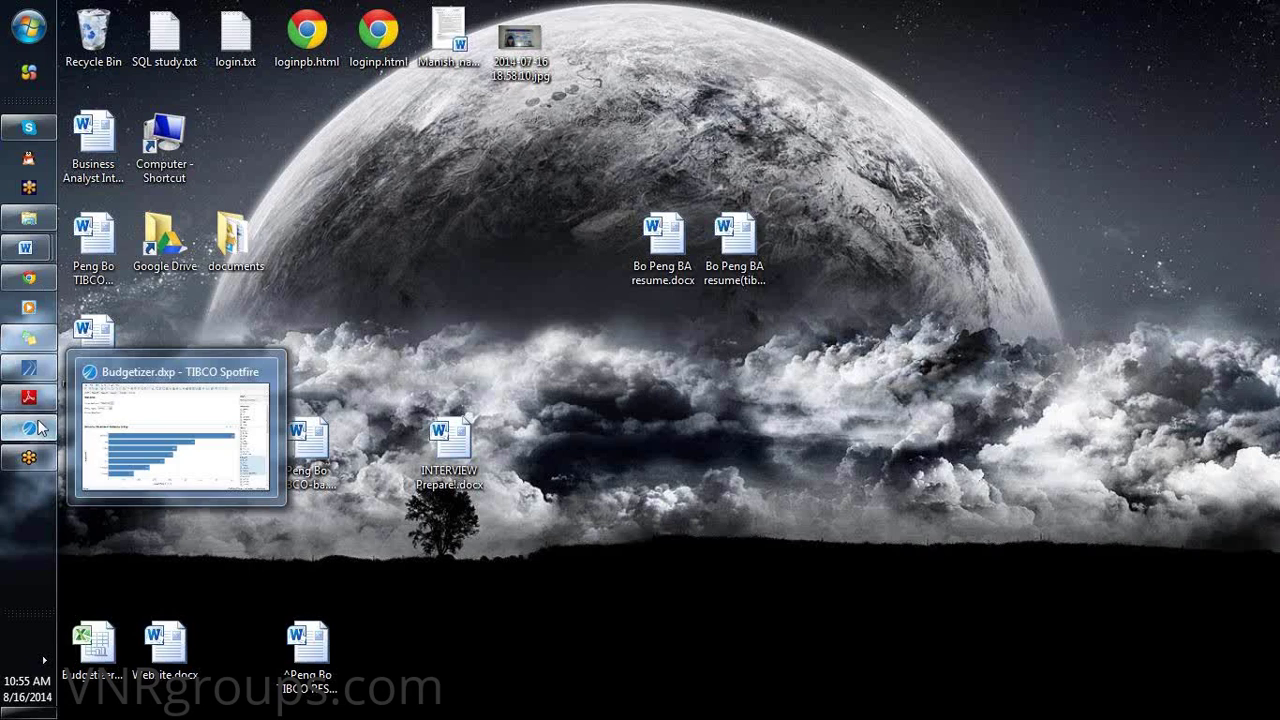
Switch to the Budgetizer.dxp analysis in TIBCO Spotfire and add a line chart to the empty Page (6)
click(38, 428)
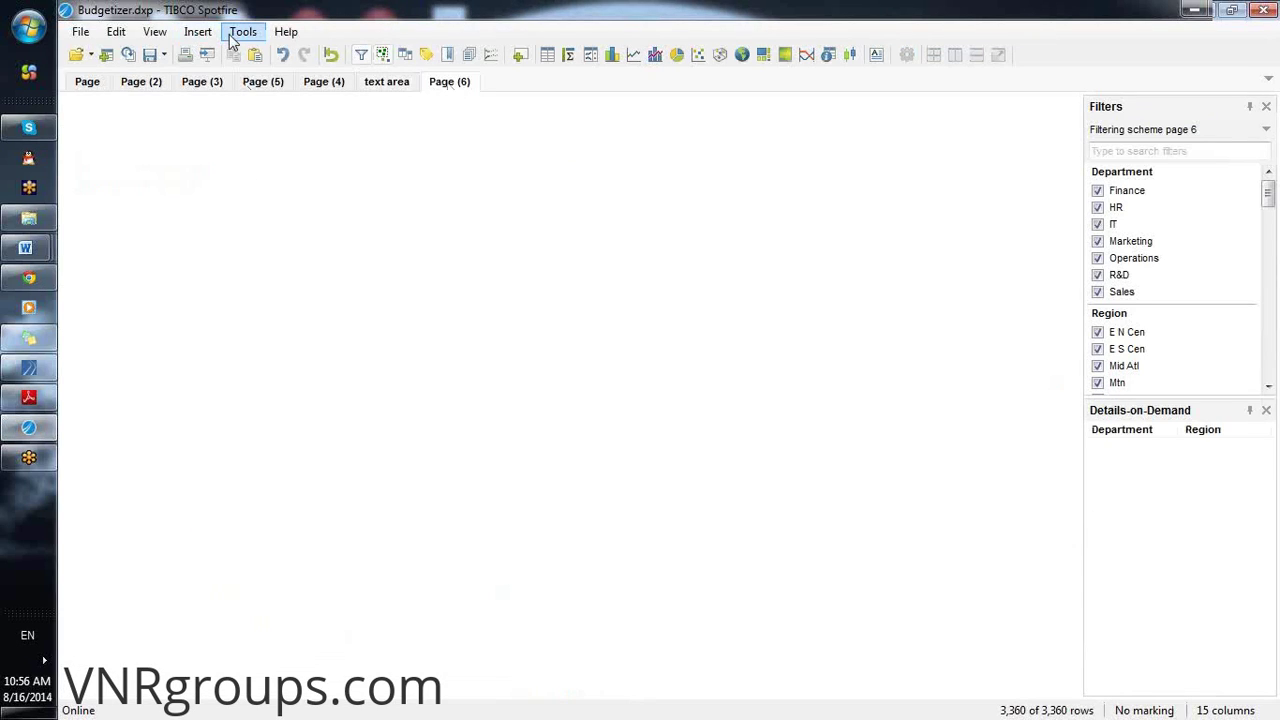
click(198, 32)
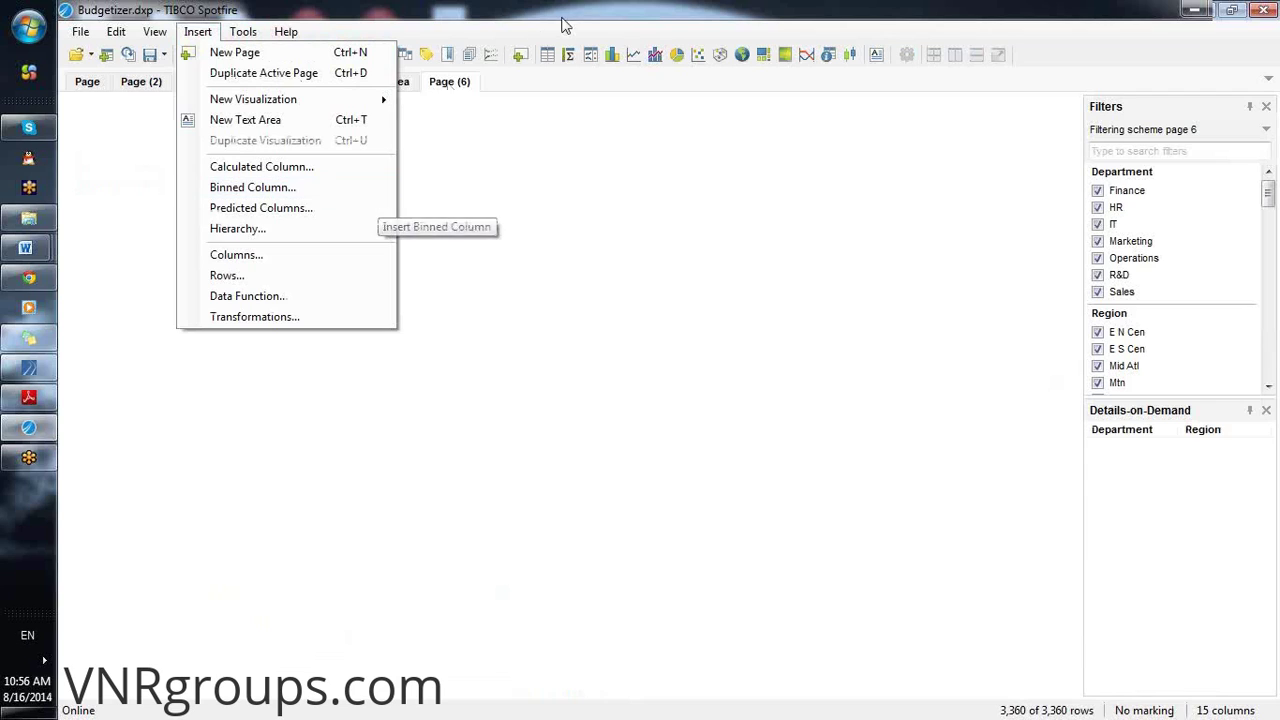
click(628, 58)
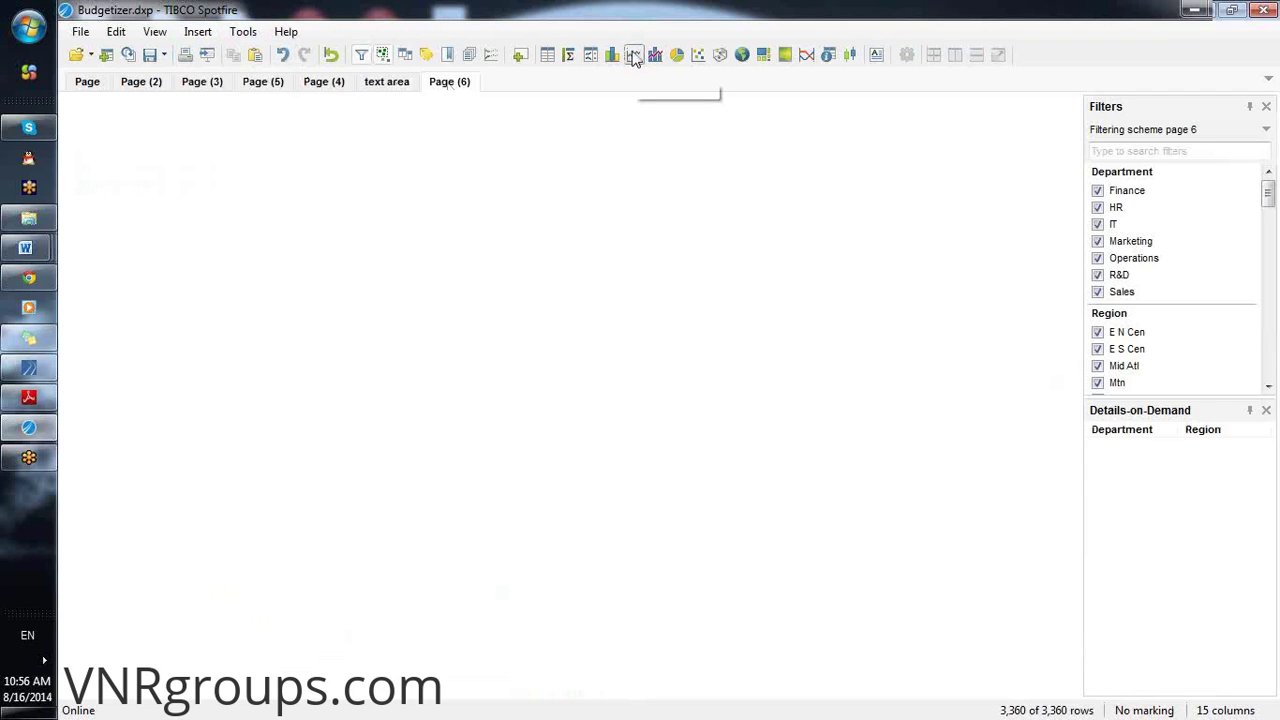
click(633, 56)
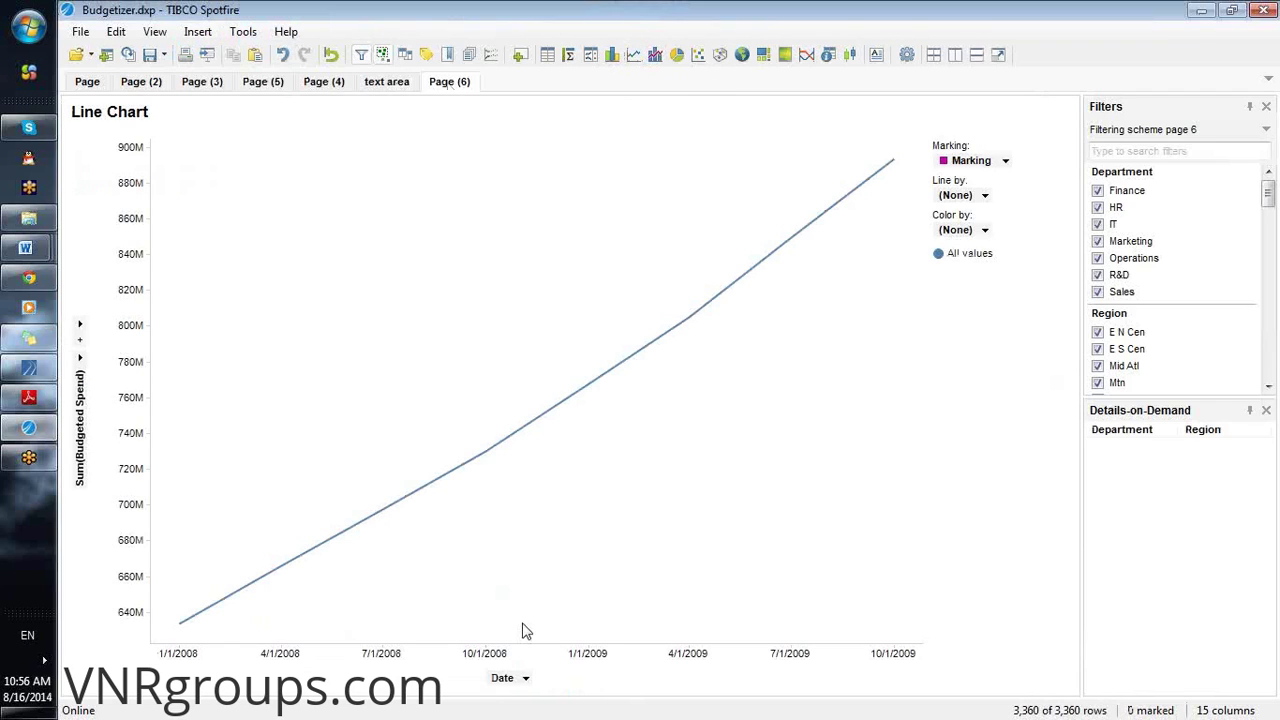
Set the line chart's X-axis to Date broken down by Year » Quarter » Month » Day of Month
right_click(505, 678)
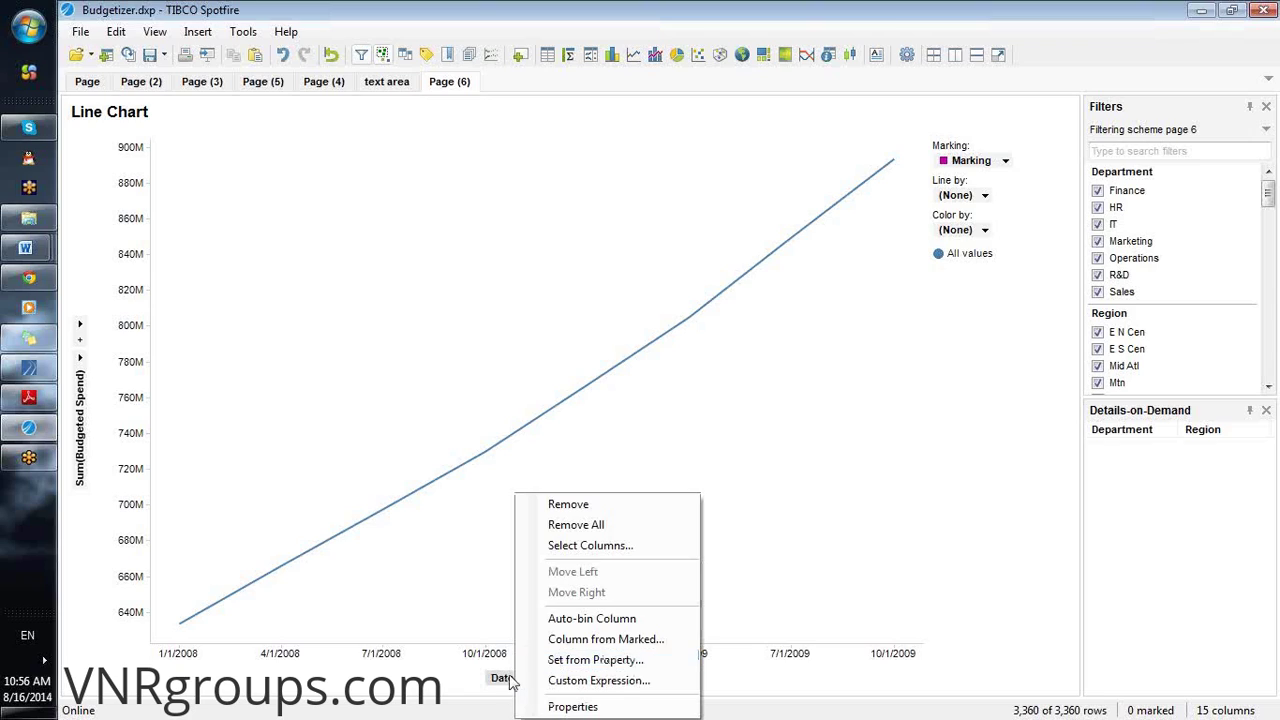
key(Escape)
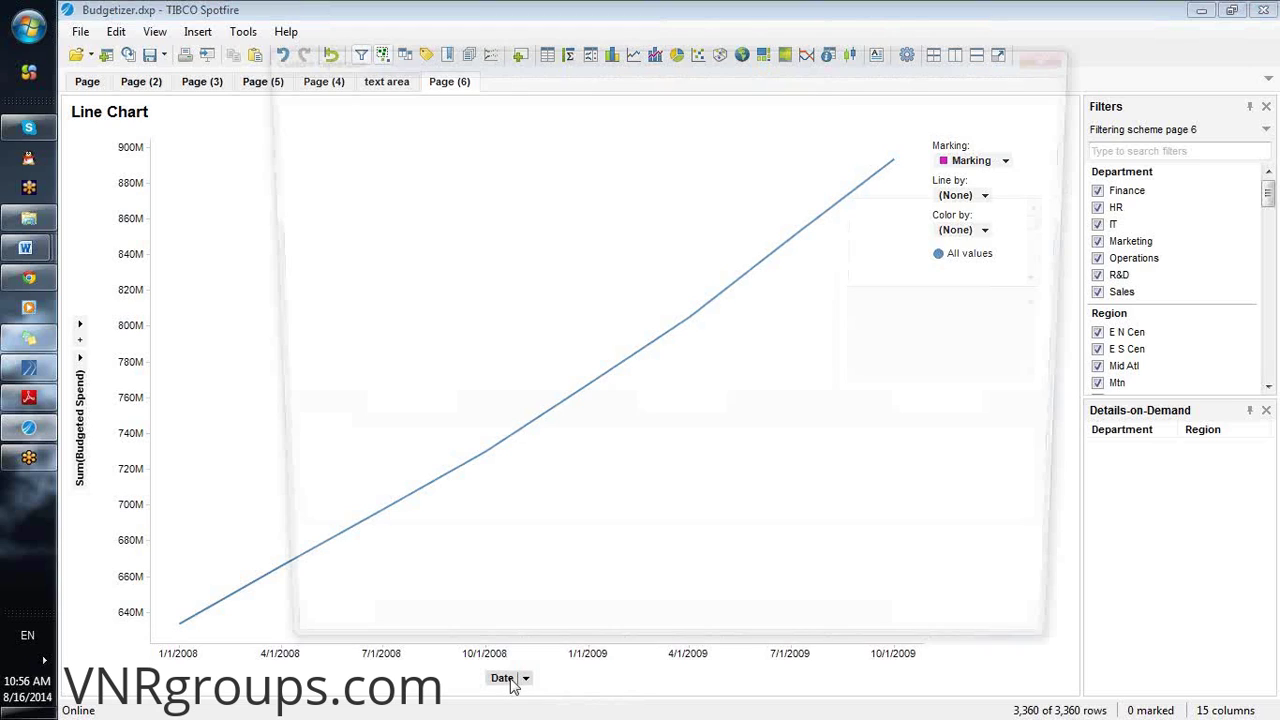
click(526, 681)
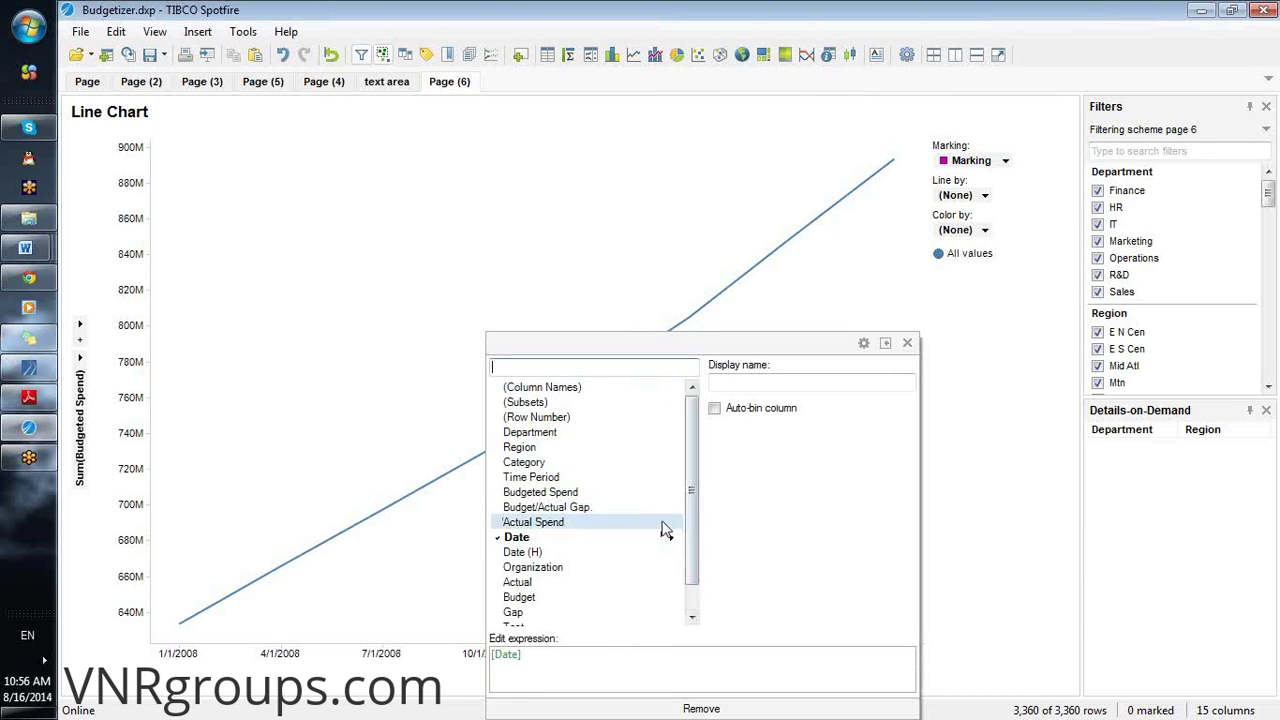
mouse_move(669, 544)
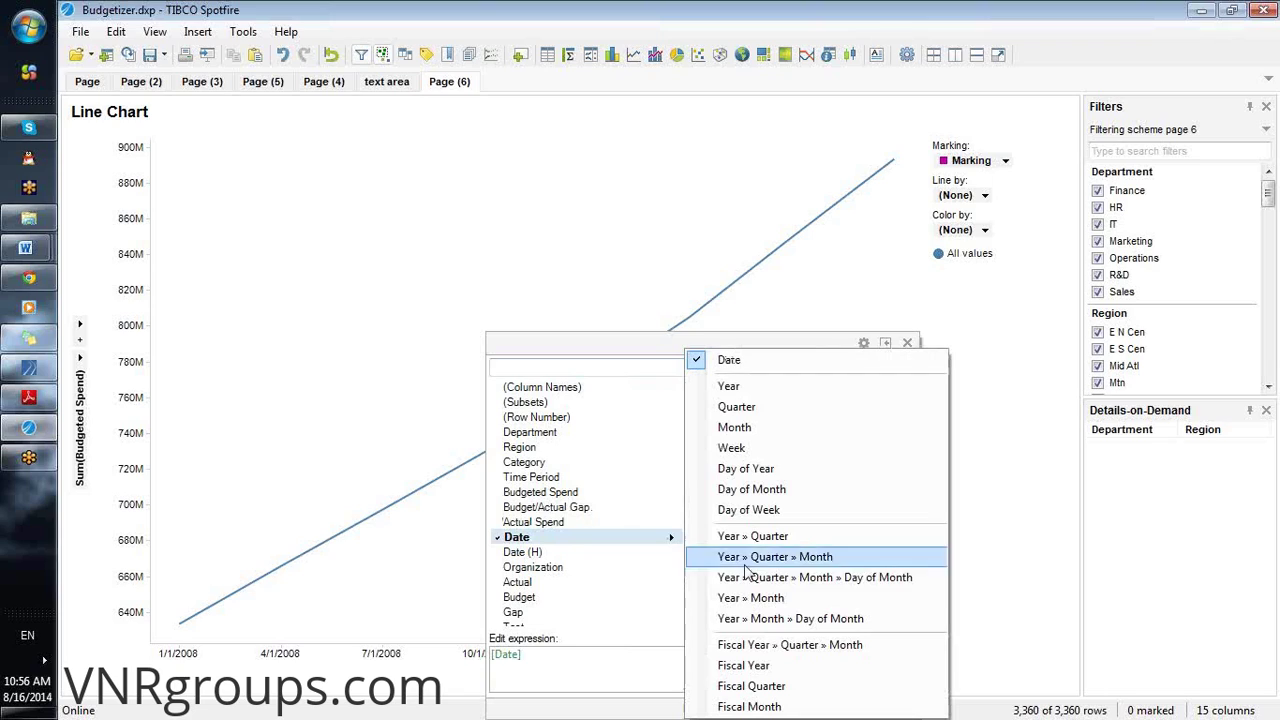
click(797, 578)
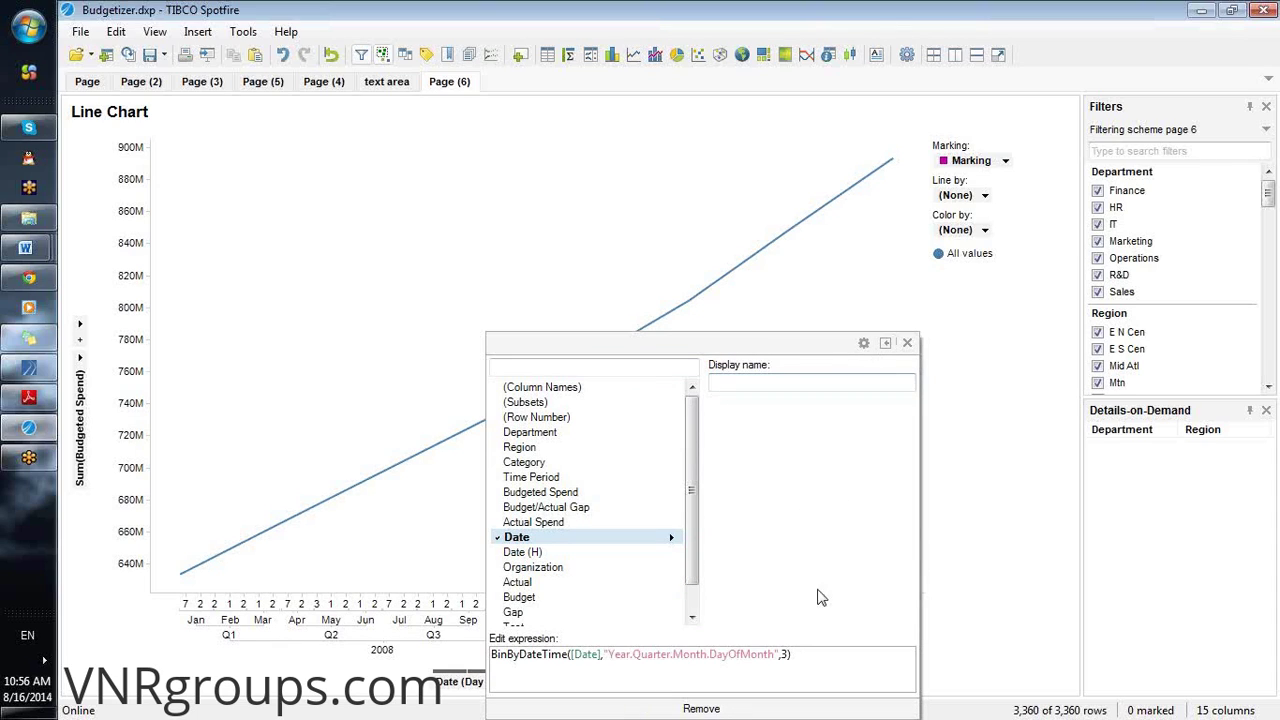
click(907, 343)
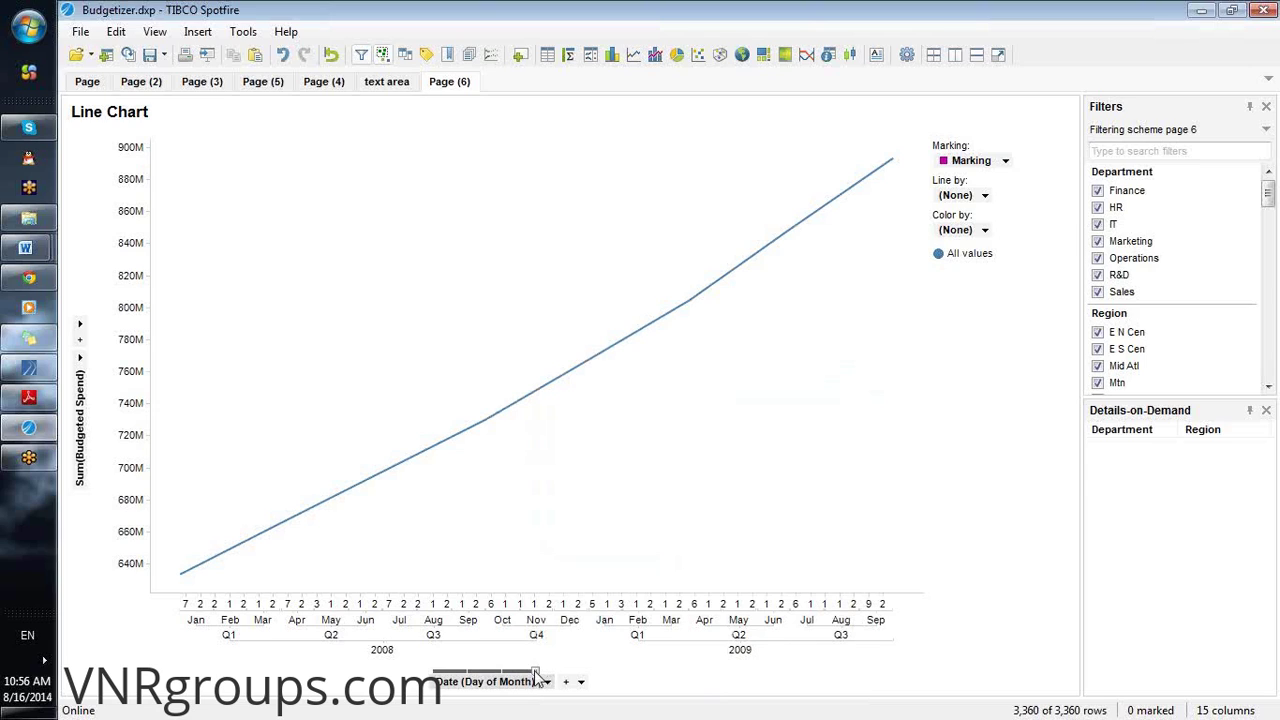
mouse_move(537, 677)
mouse_down()
mouse_move(498, 681)
mouse_move(519, 681)
mouse_up()
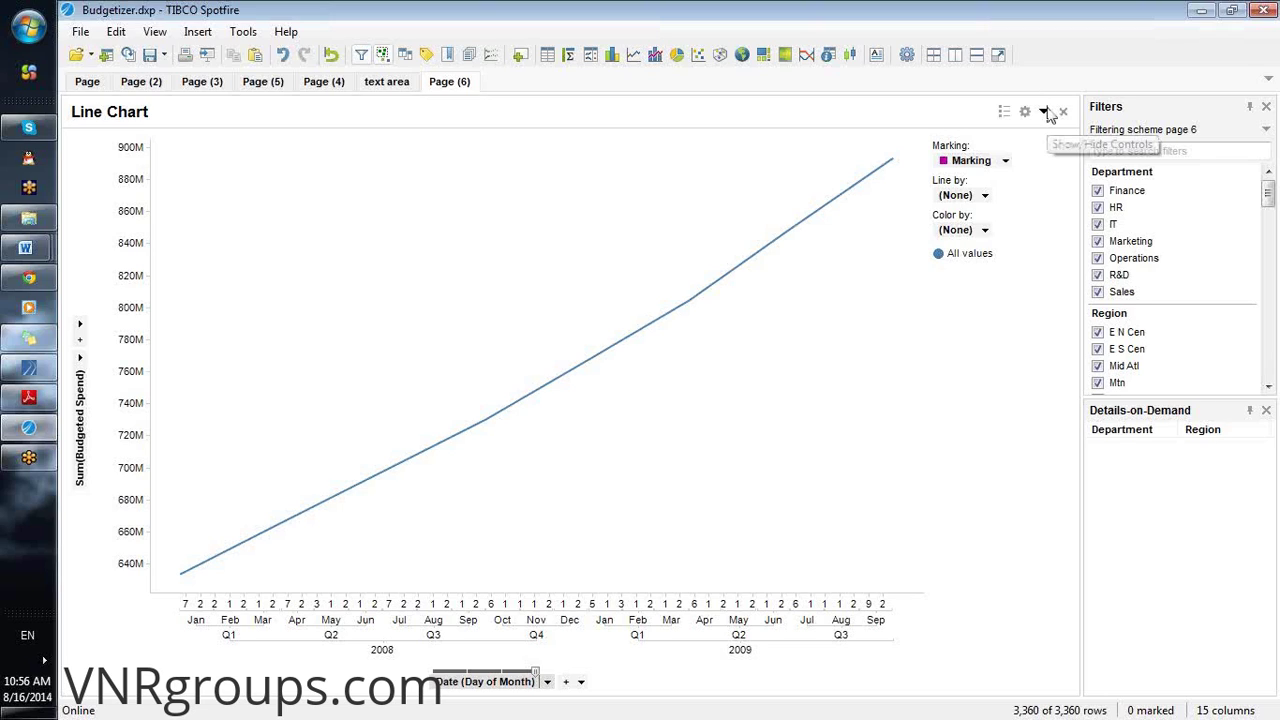
Turn off the line chart's legend and close Filters and Details-on-Demand to give the chart the full page width
right_click(949, 451)
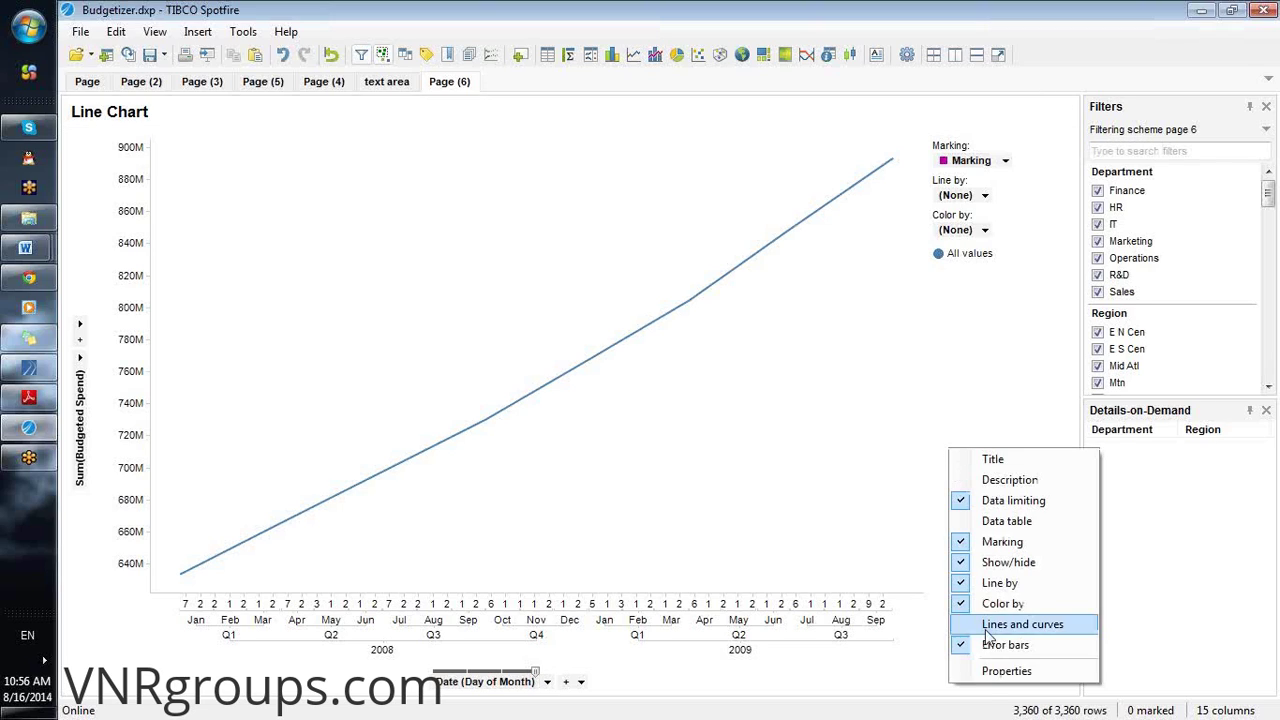
click(1006, 671)
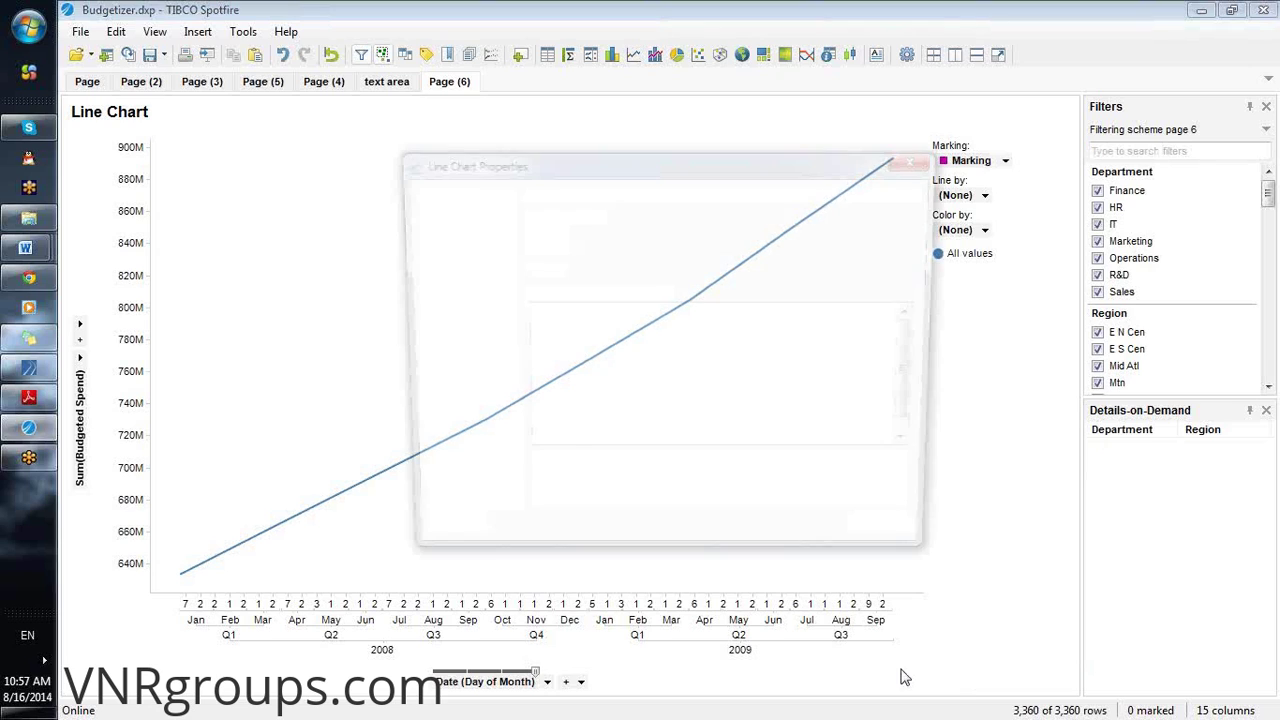
click(526, 213)
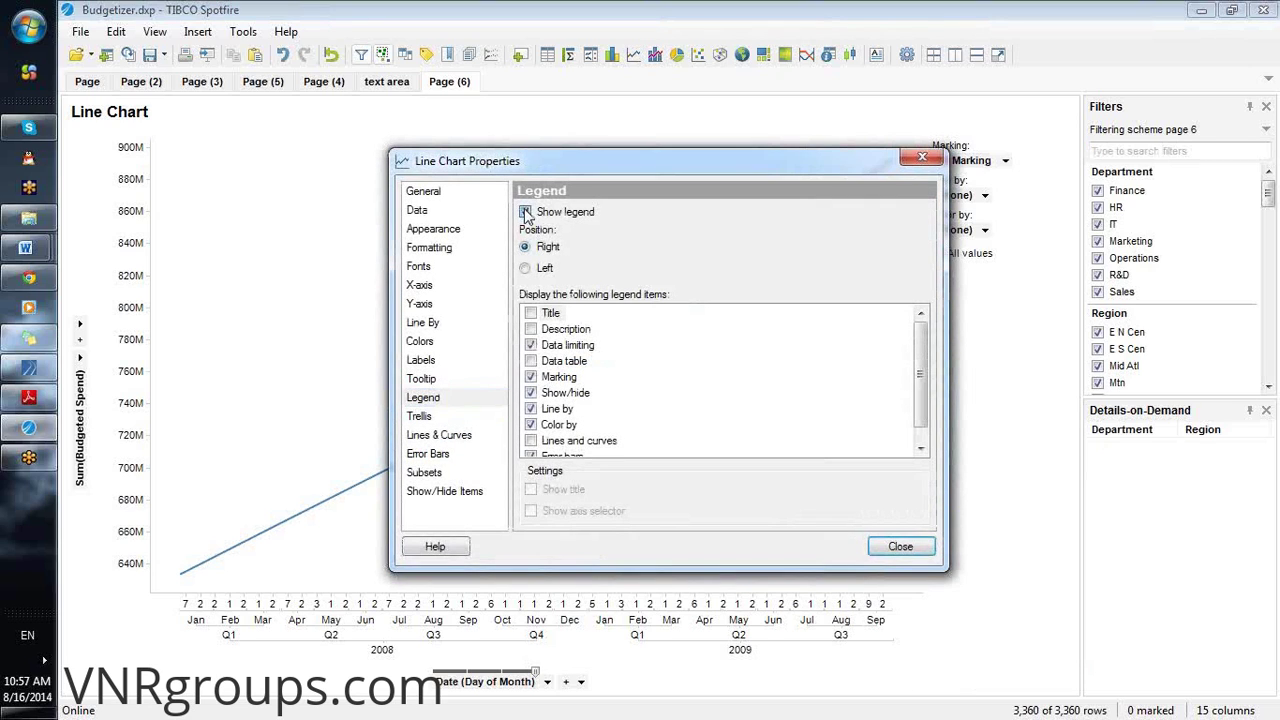
click(899, 548)
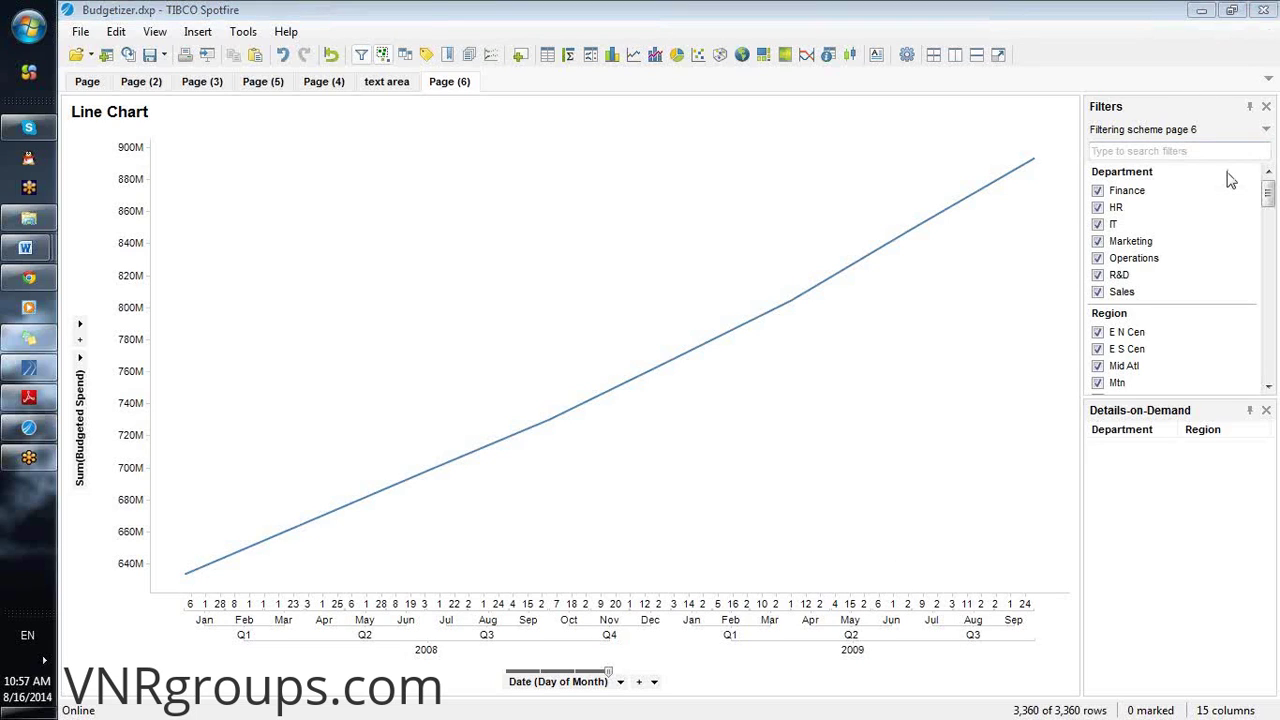
click(1266, 106)
click(1266, 107)
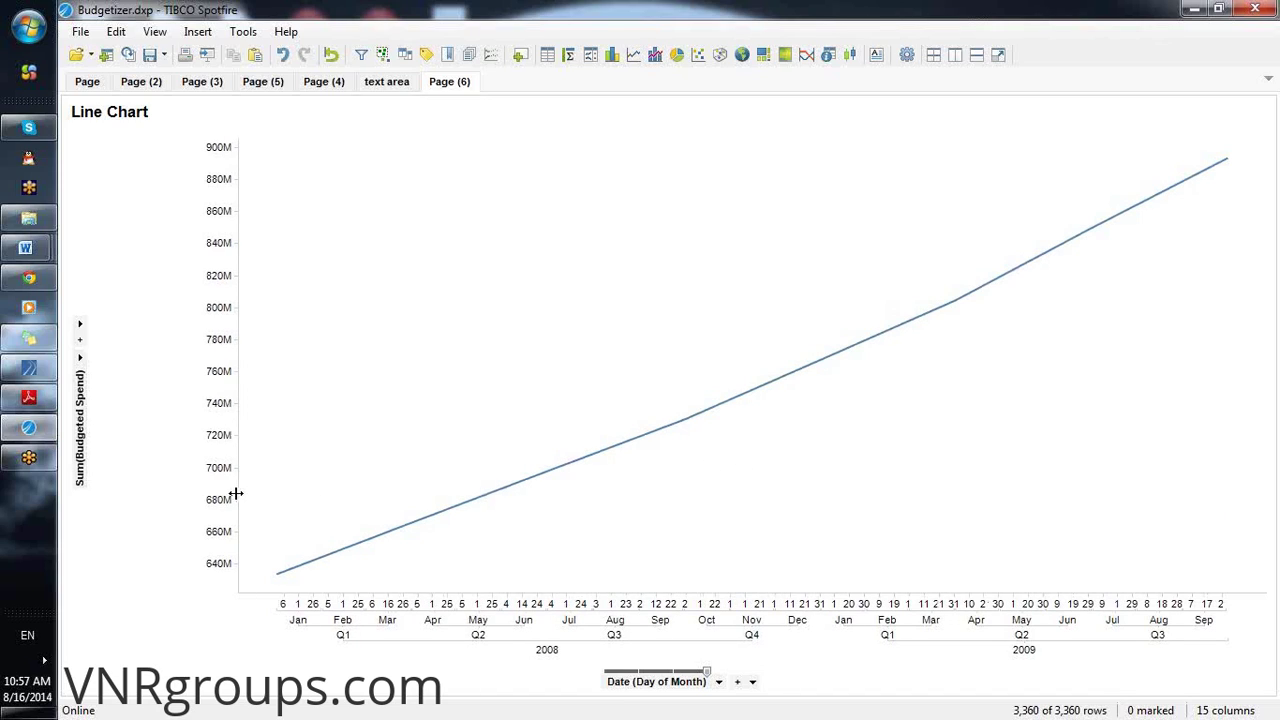
Narrow the line chart's Y-axis label area and hide the Y Axis Selector
drag(224, 492, 129, 463)
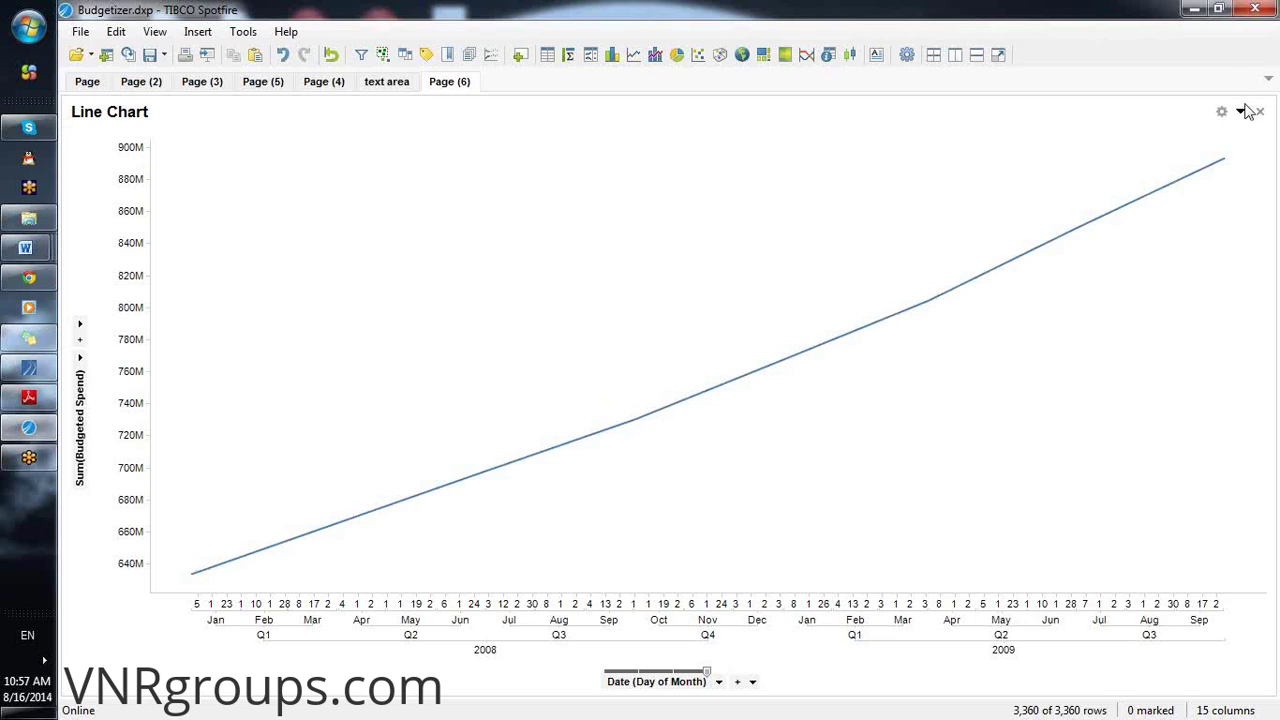
click(1246, 112)
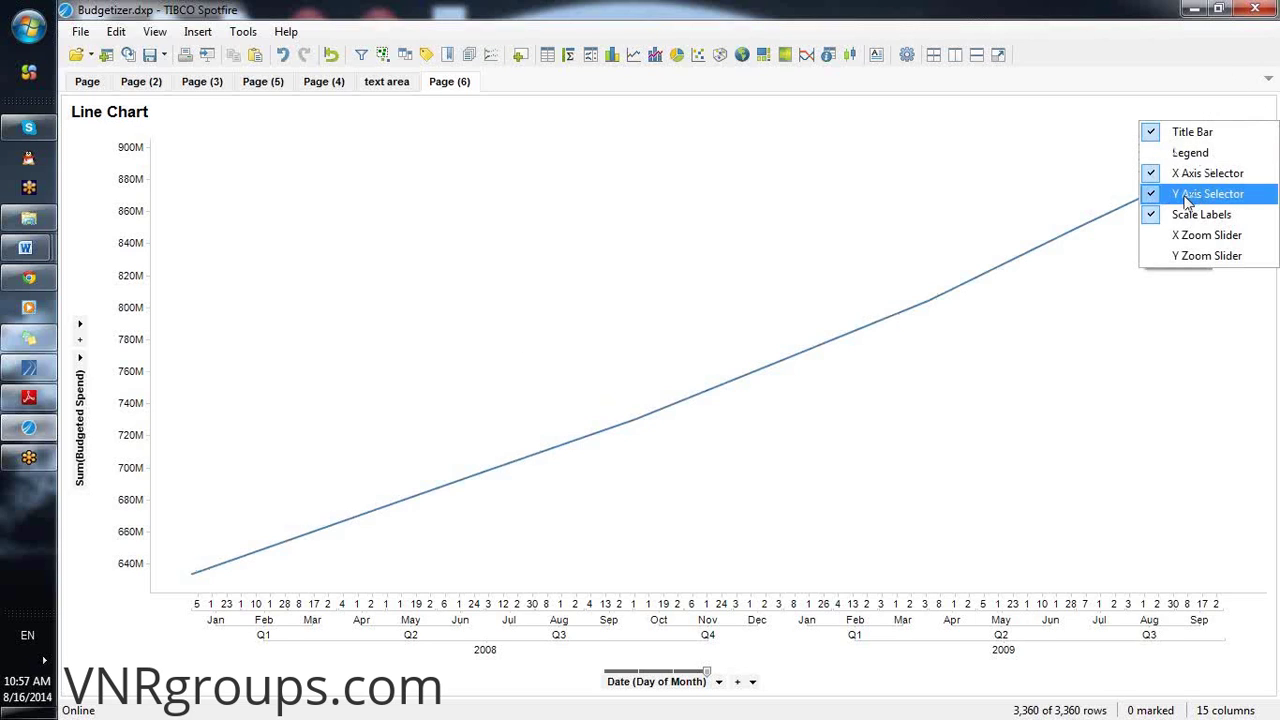
click(1187, 200)
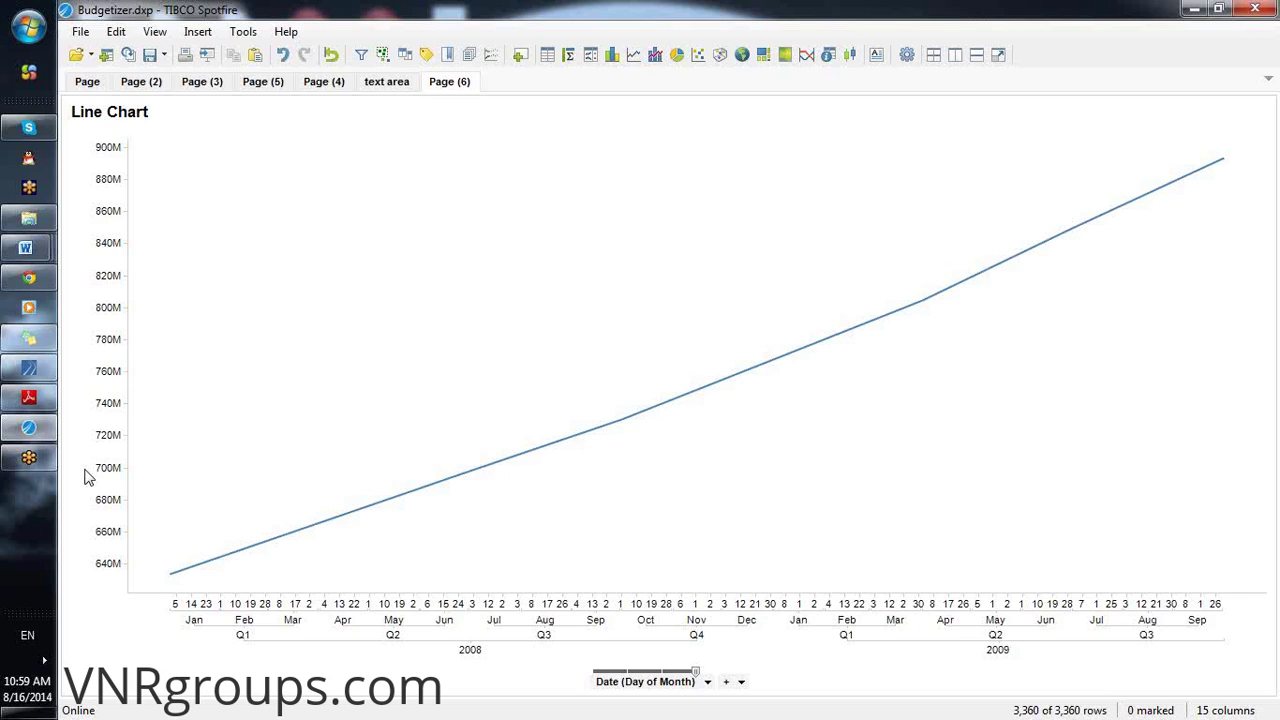
Start a new hierarchy from the Column Properties and add the Category, Department and Region columns to it
click(113, 33)
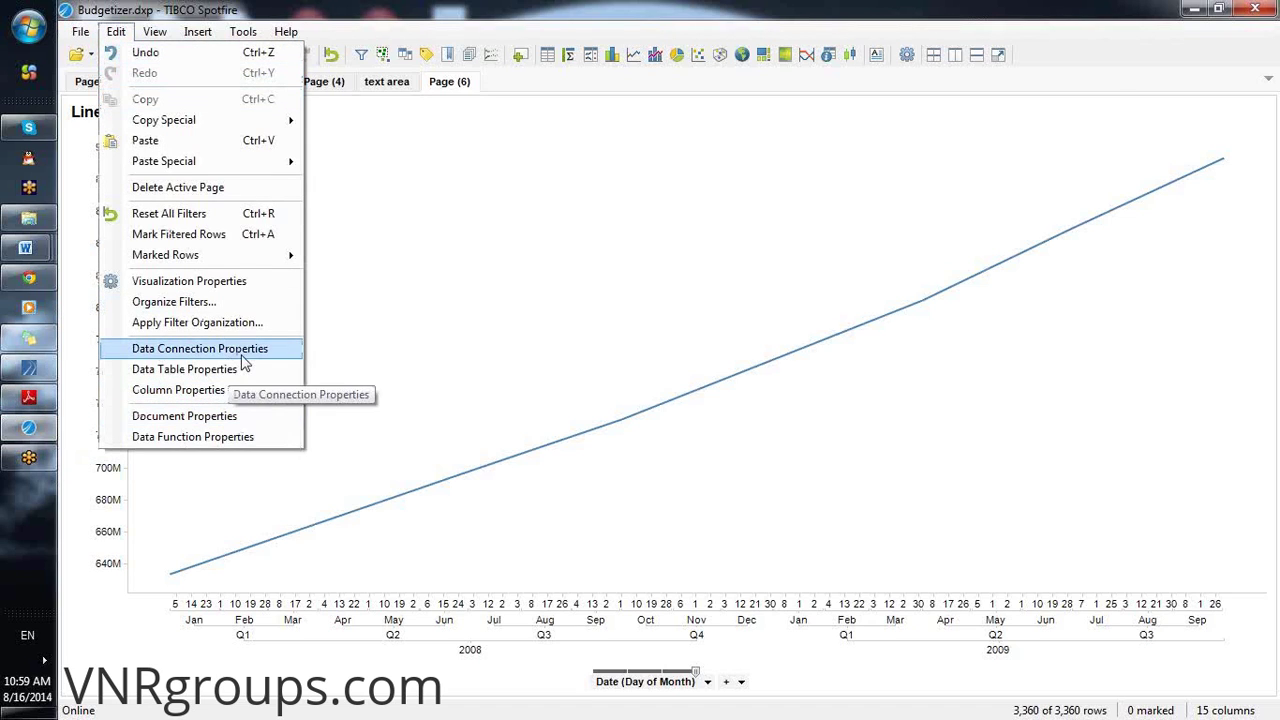
click(207, 400)
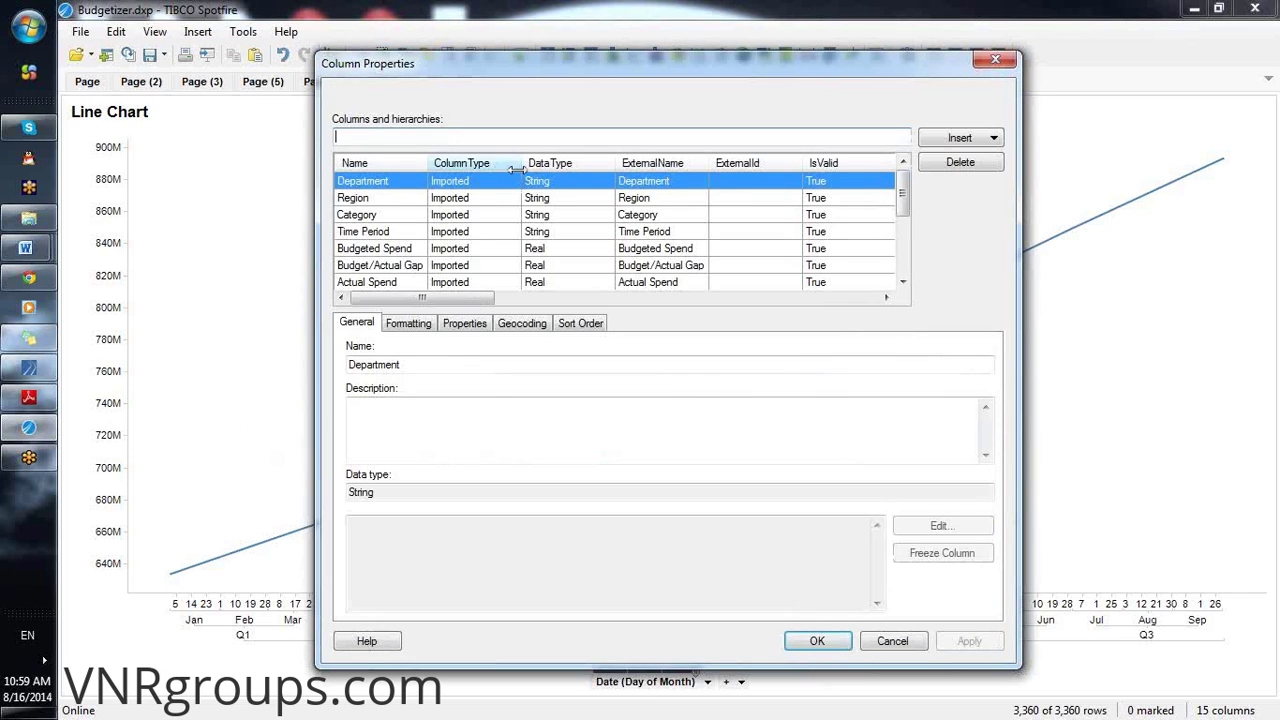
click(958, 140)
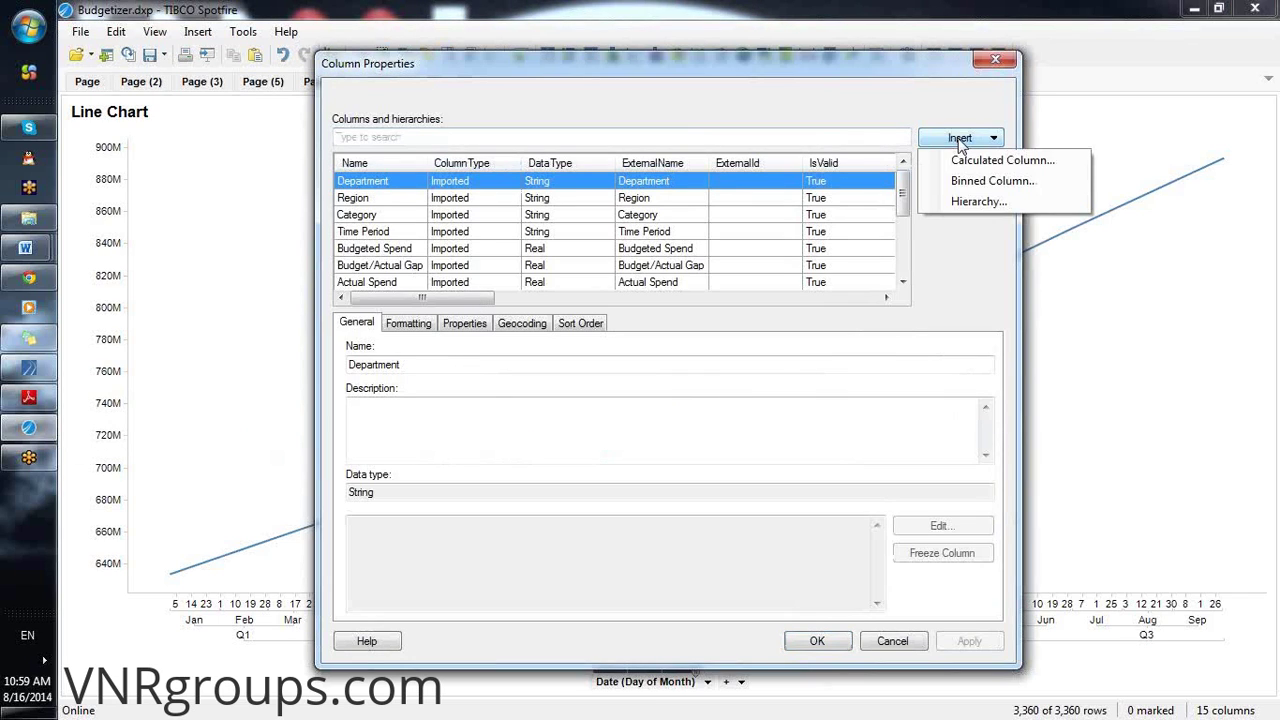
click(957, 203)
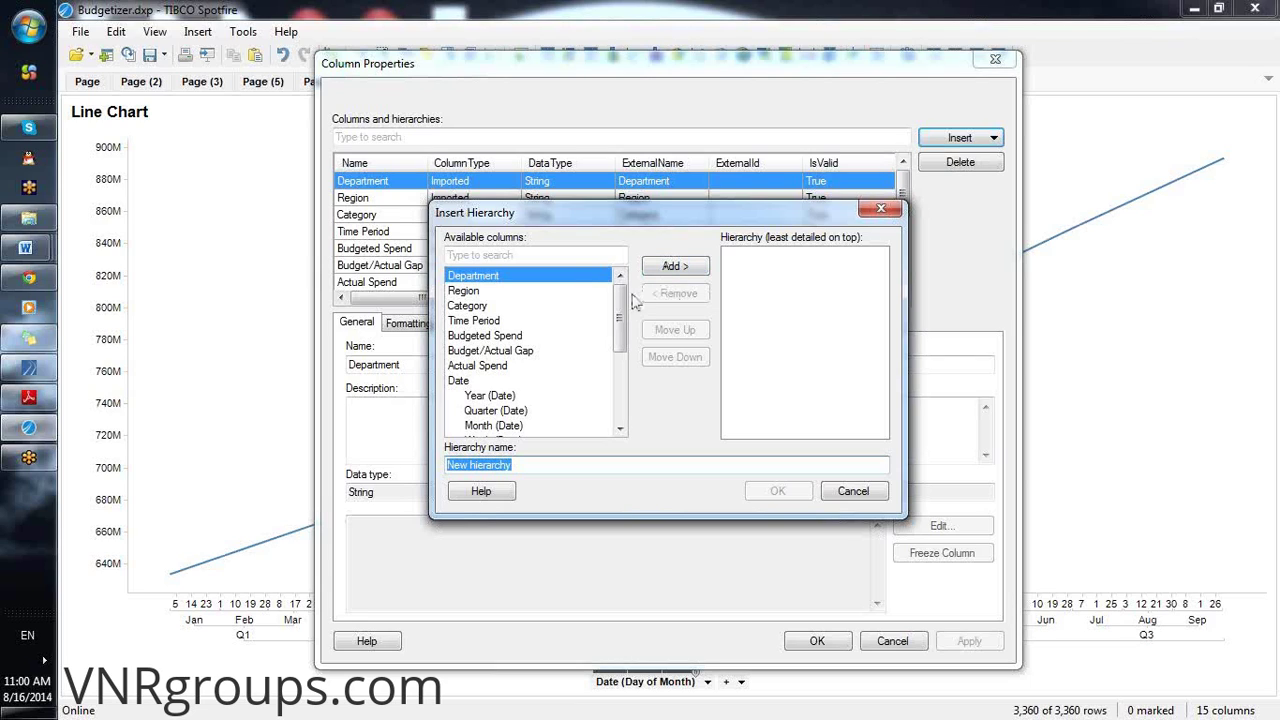
mouse_move(624, 312)
mouse_down()
mouse_move(625, 385)
mouse_move(630, 313)
mouse_up()
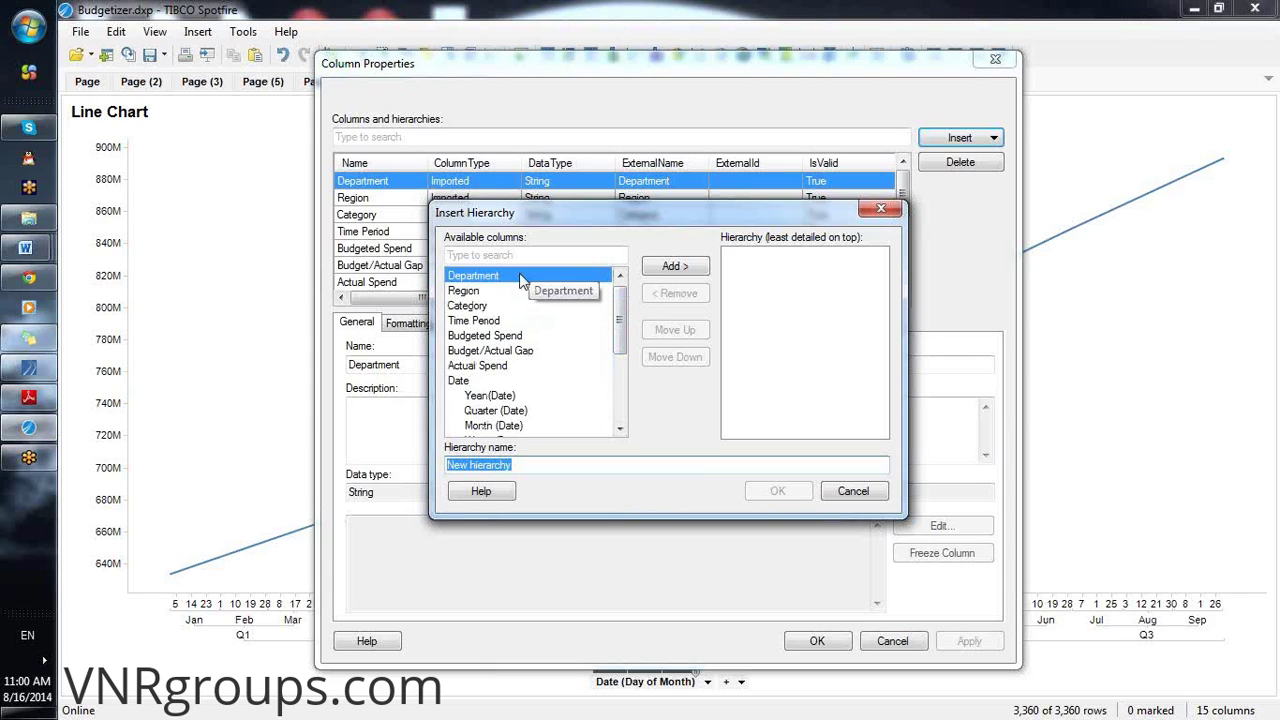
click(477, 308)
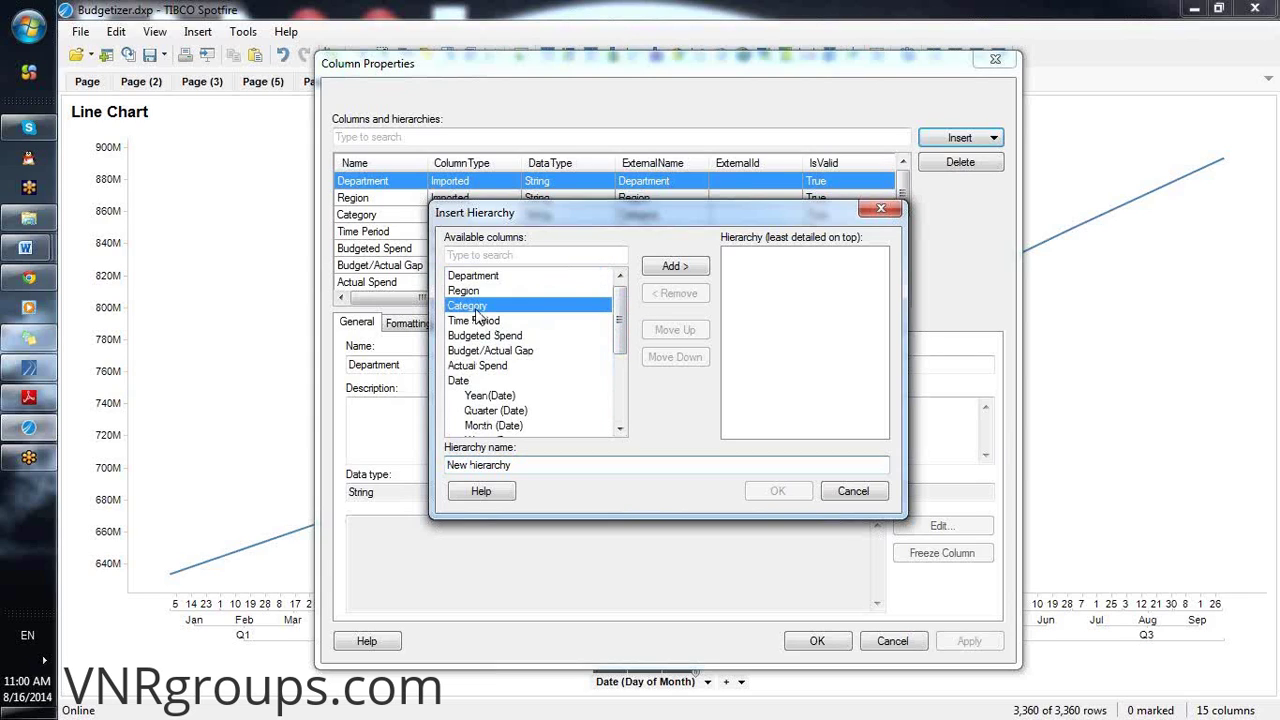
double_click(477, 310)
double_click(491, 279)
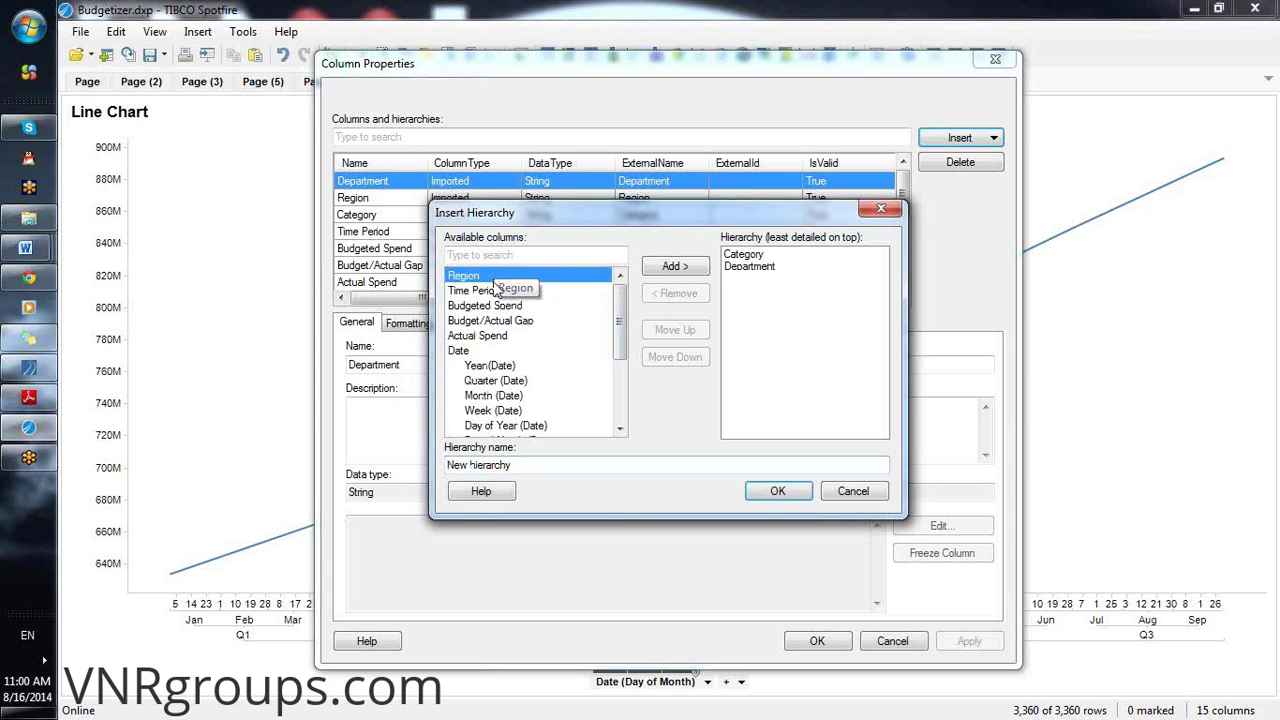
double_click(484, 278)
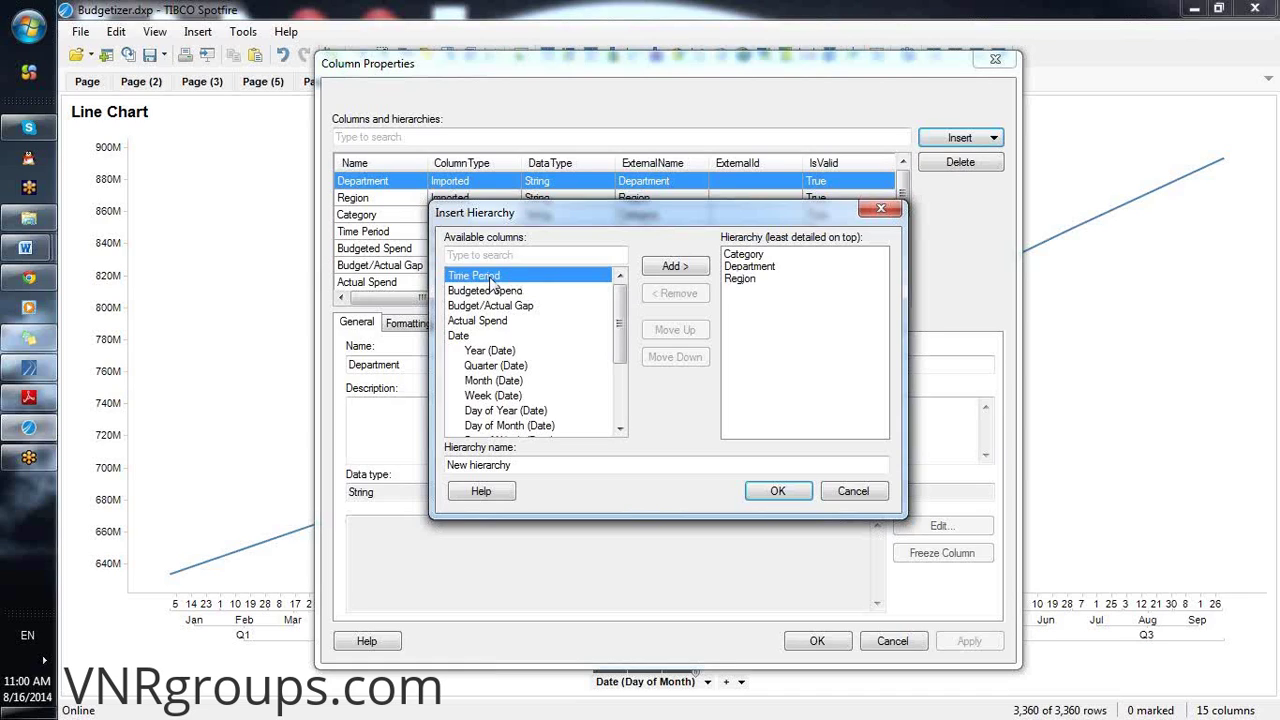
Reorder the hierarchy levels to Region, Department, Category and create the hierarchy
click(748, 279)
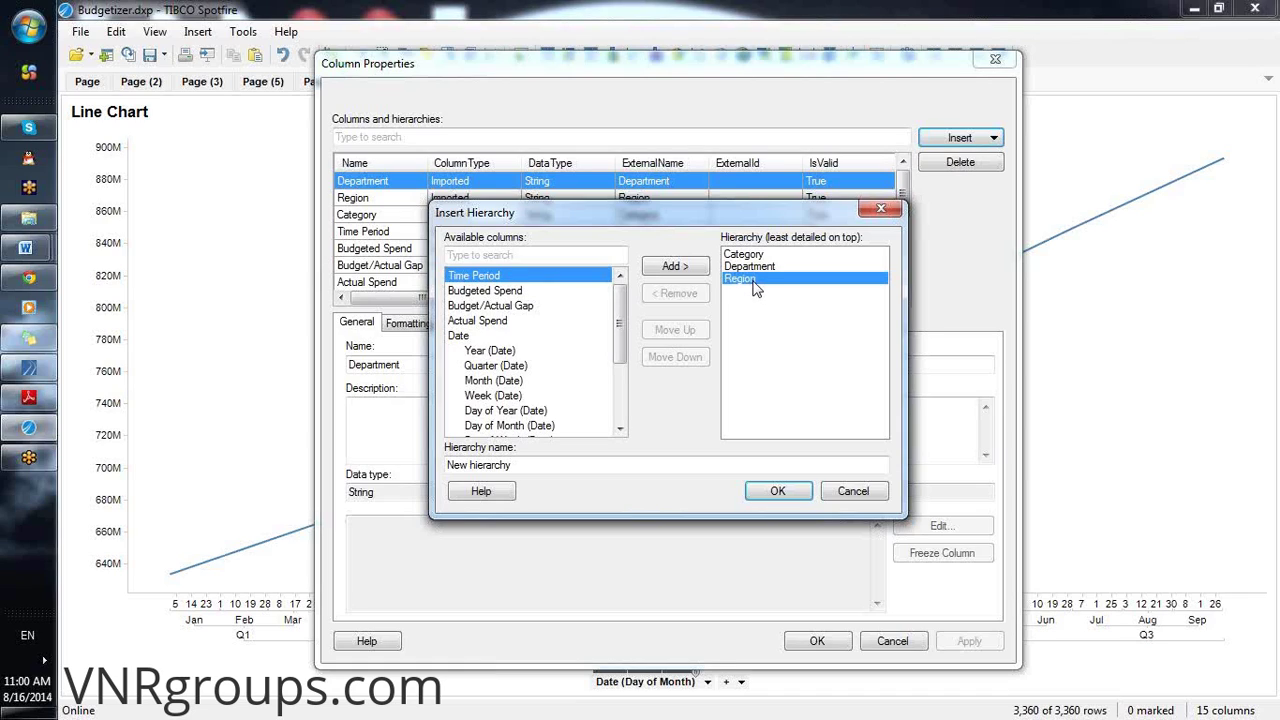
click(672, 329)
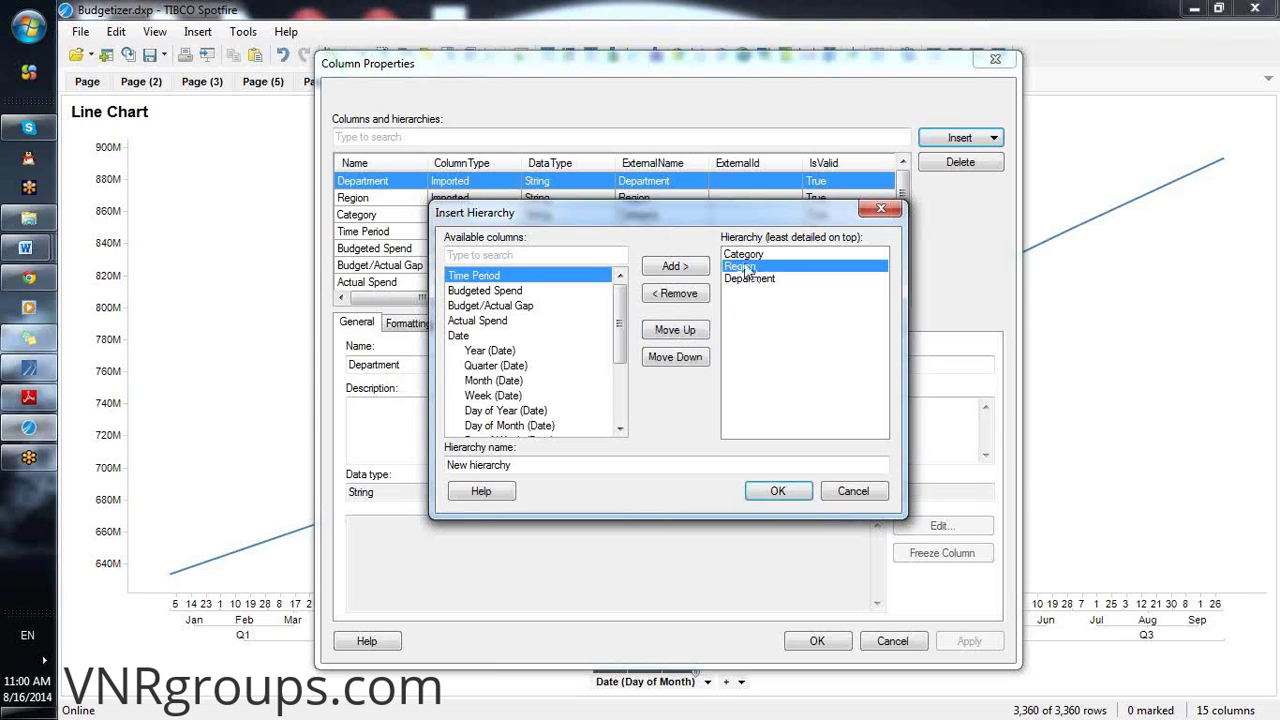
click(670, 333)
click(741, 280)
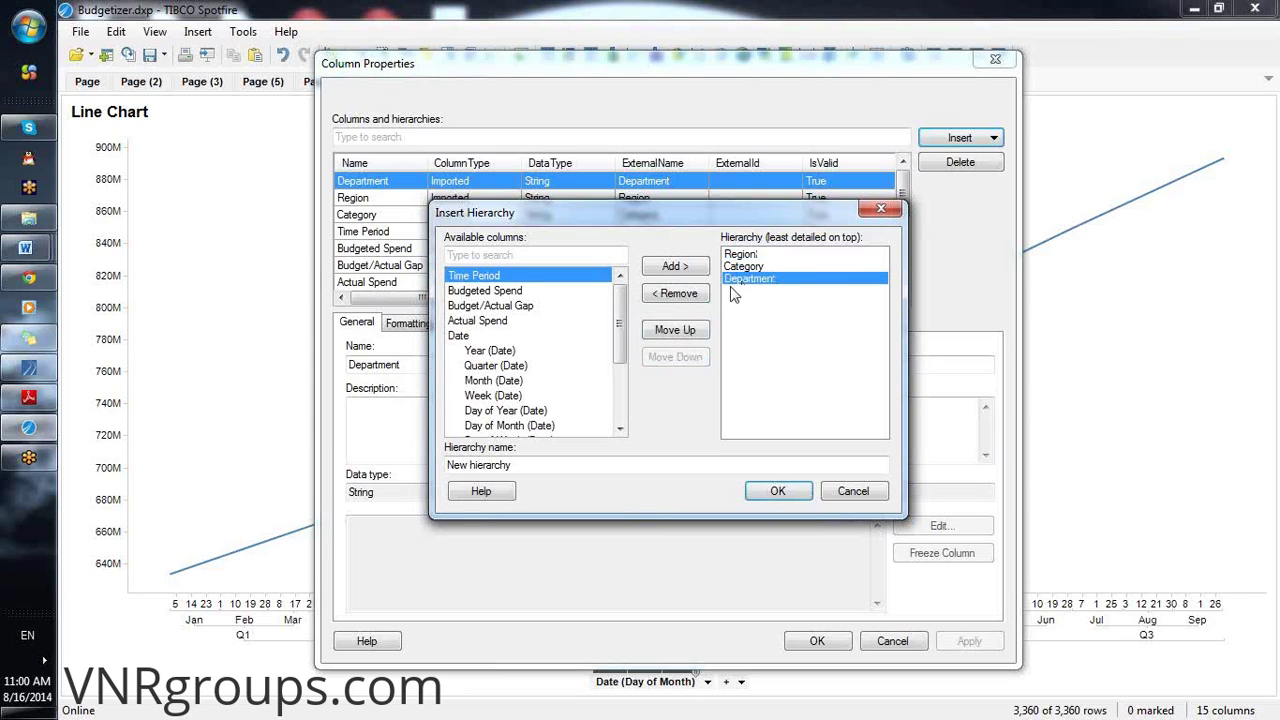
click(687, 335)
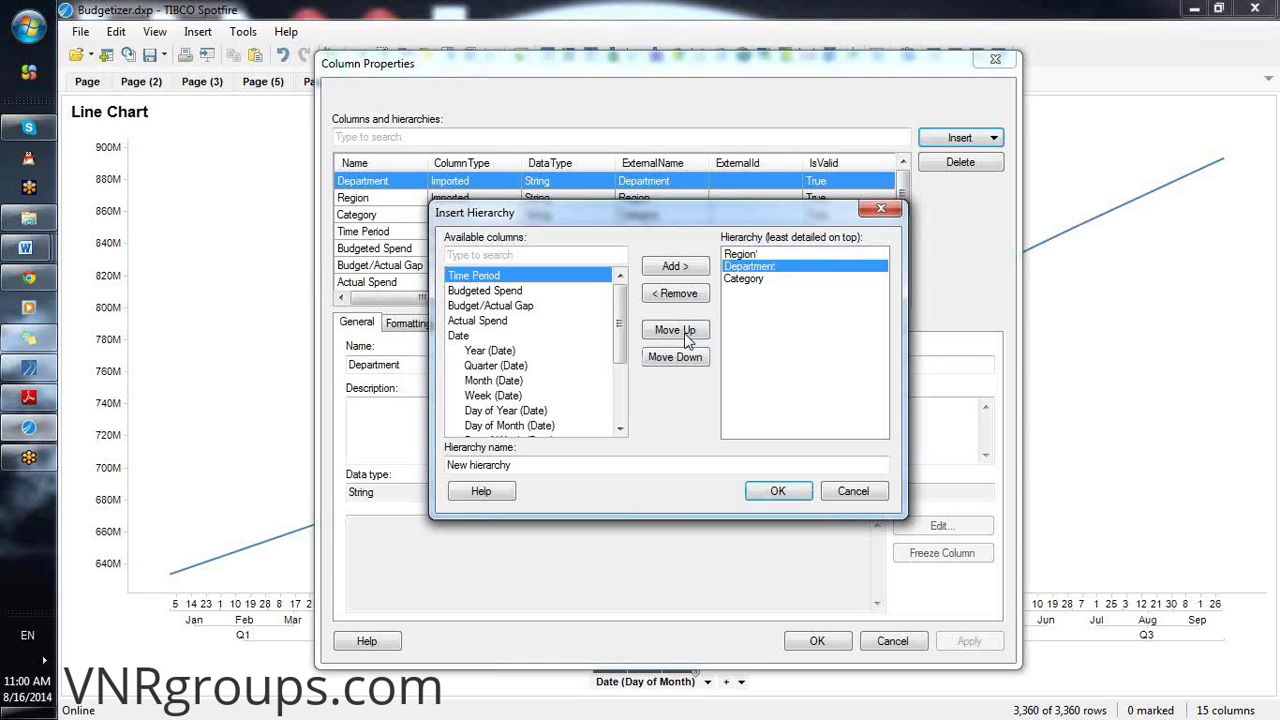
click(790, 500)
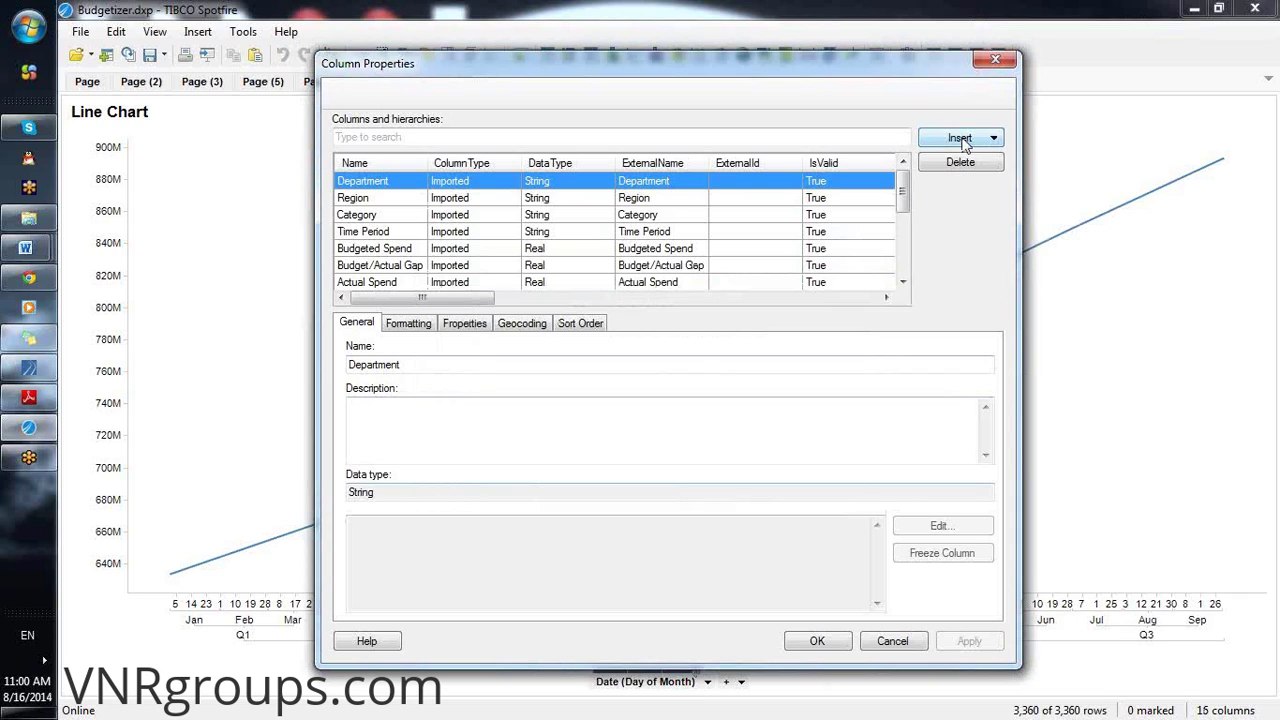
Select the new hierarchy in the column list and remove the word "New" from its name
drag(903, 198, 903, 265)
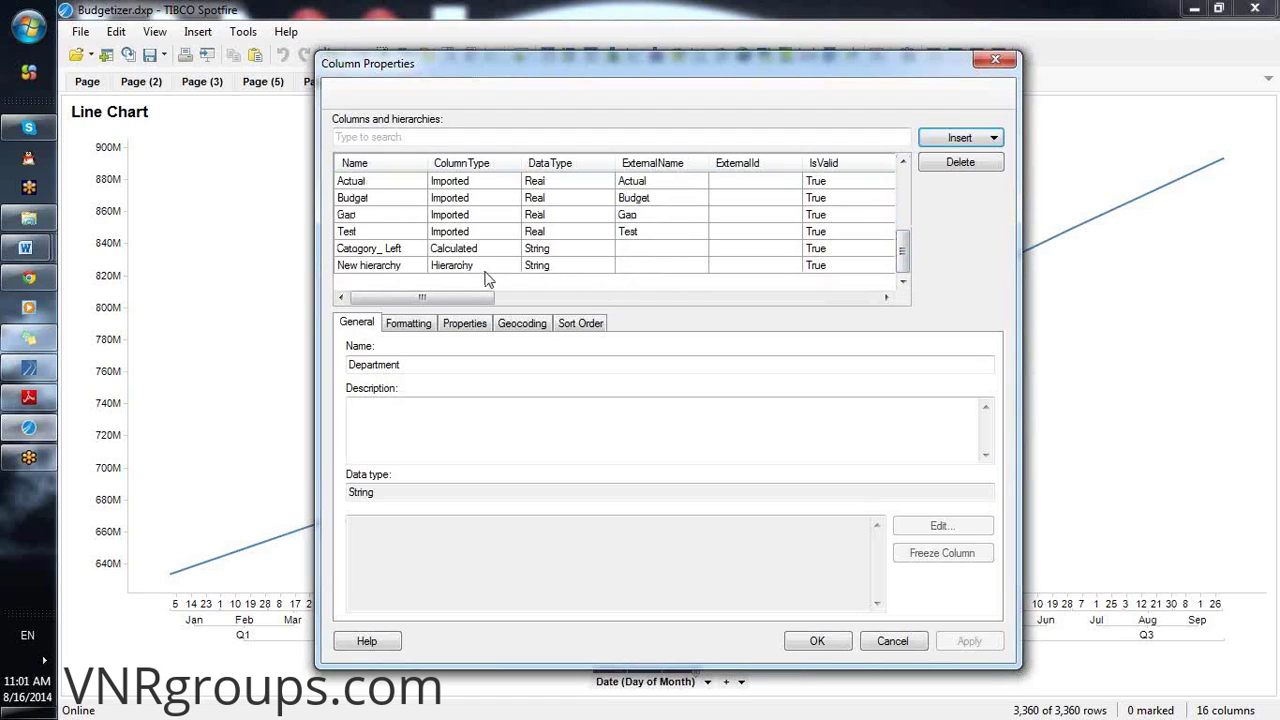
click(397, 268)
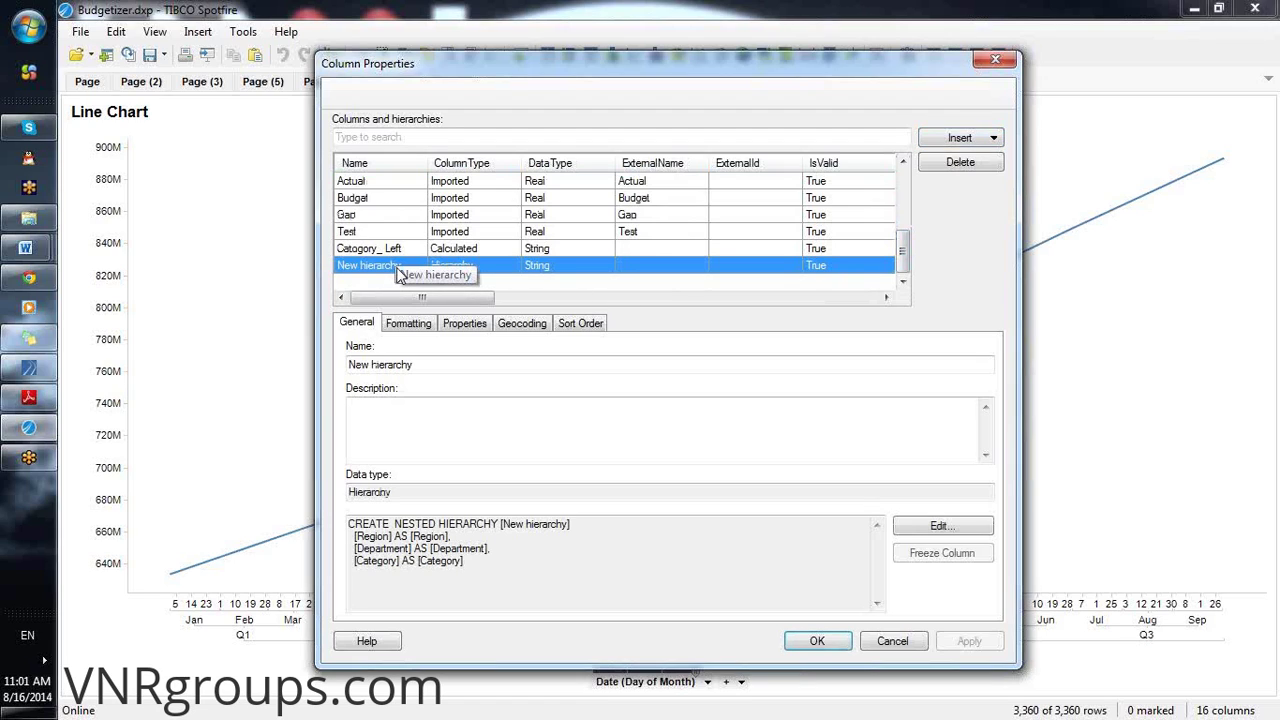
drag(432, 364, 360, 355)
click(368, 362)
key(BackSpace)
key(BackSpace)
key(BackSpace)
key(BackSpace)
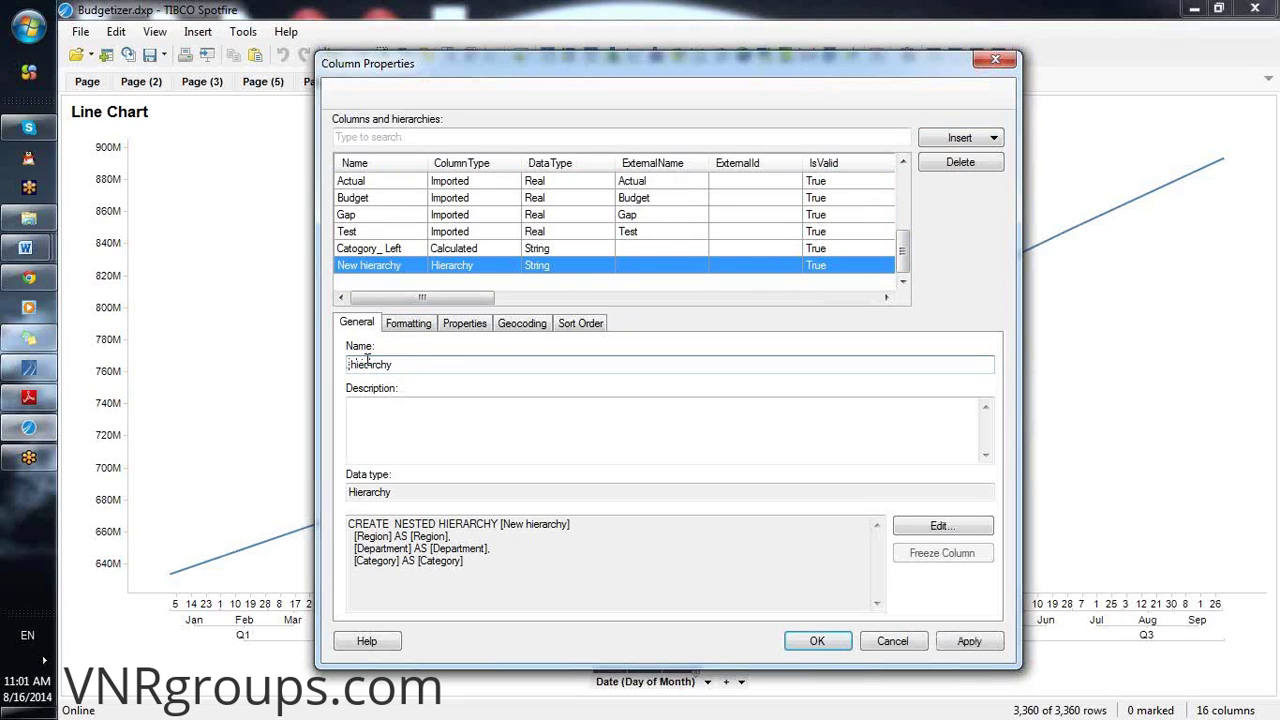
text(R)
key(BackSpace)
text(D)
key(BackSpace)
text(Cato)
key(BackSpace)
text(a)
key(BackSpace)
key(BackSpace)
key(BackSpace)
key(BackSpace)
key(BackSpace)
text(In)
key(BackSpace)
key(BackSpace)
key(BackSpace)
Name the hierarchy "budgeting hierarchy" and accept the column properties
text(budgeting)
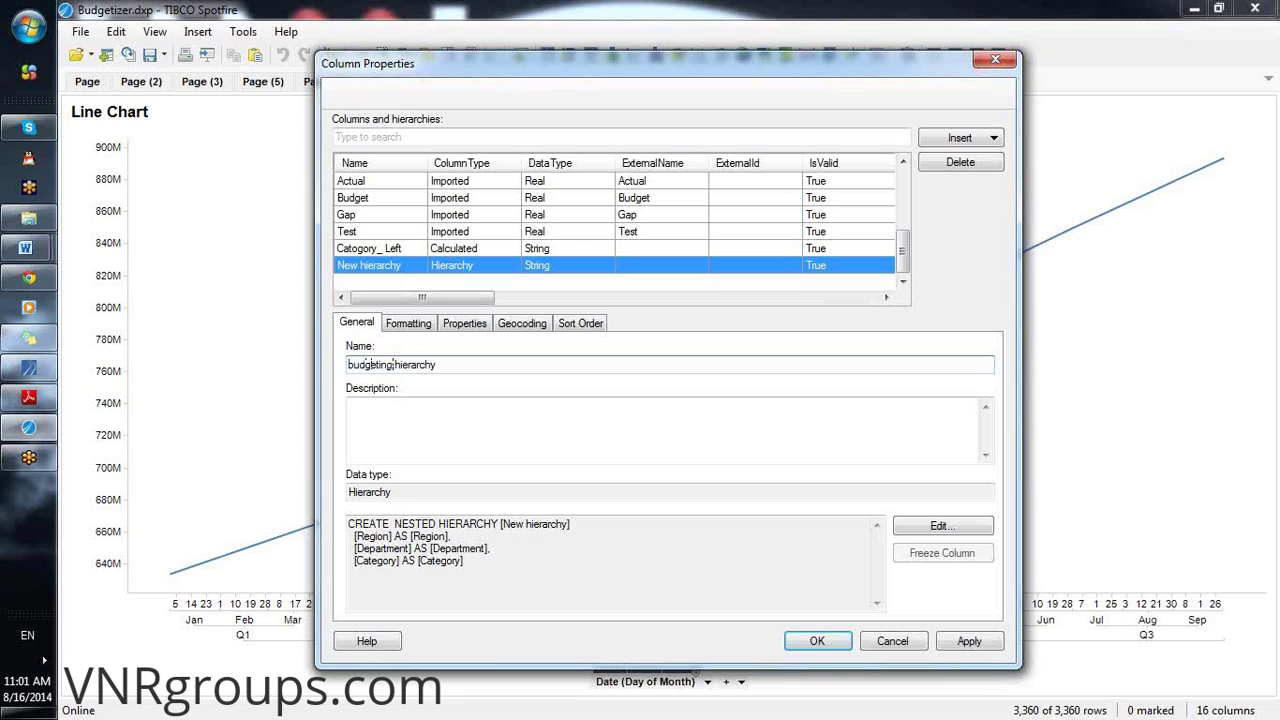
click(818, 641)
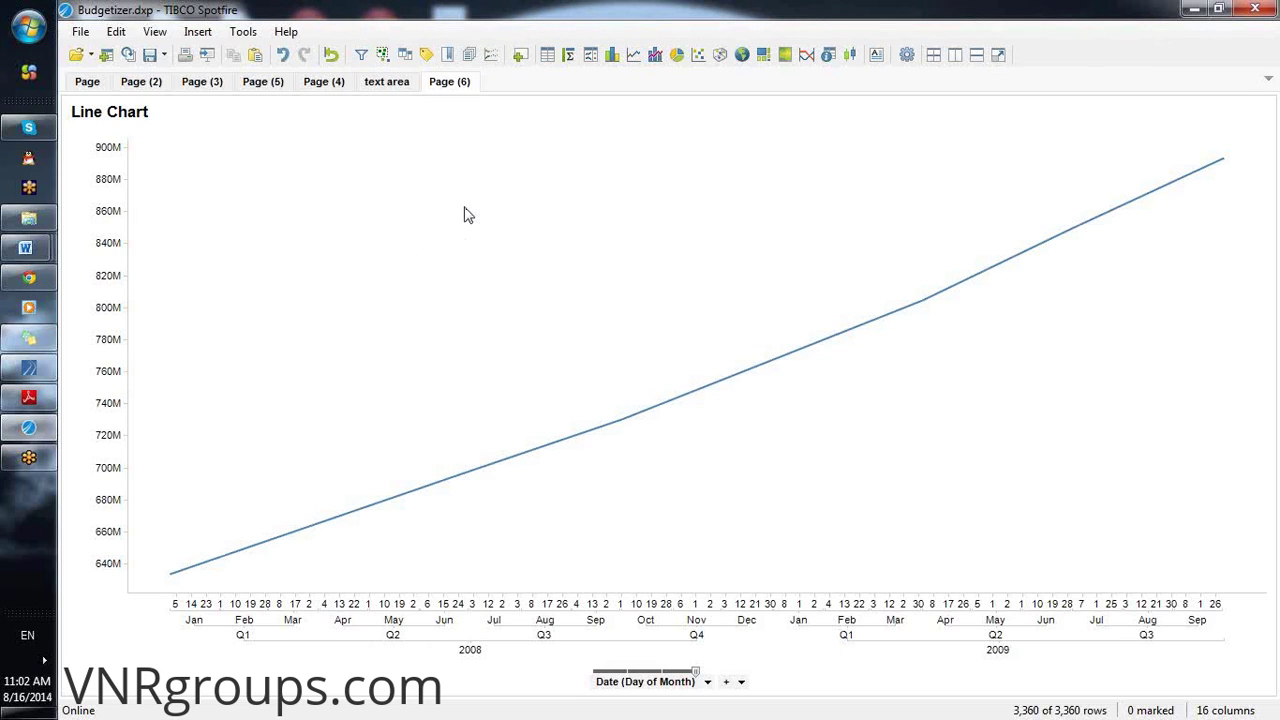
Add a new page with Details-on-Demand closed and insert a treemap on it
double_click(505, 86)
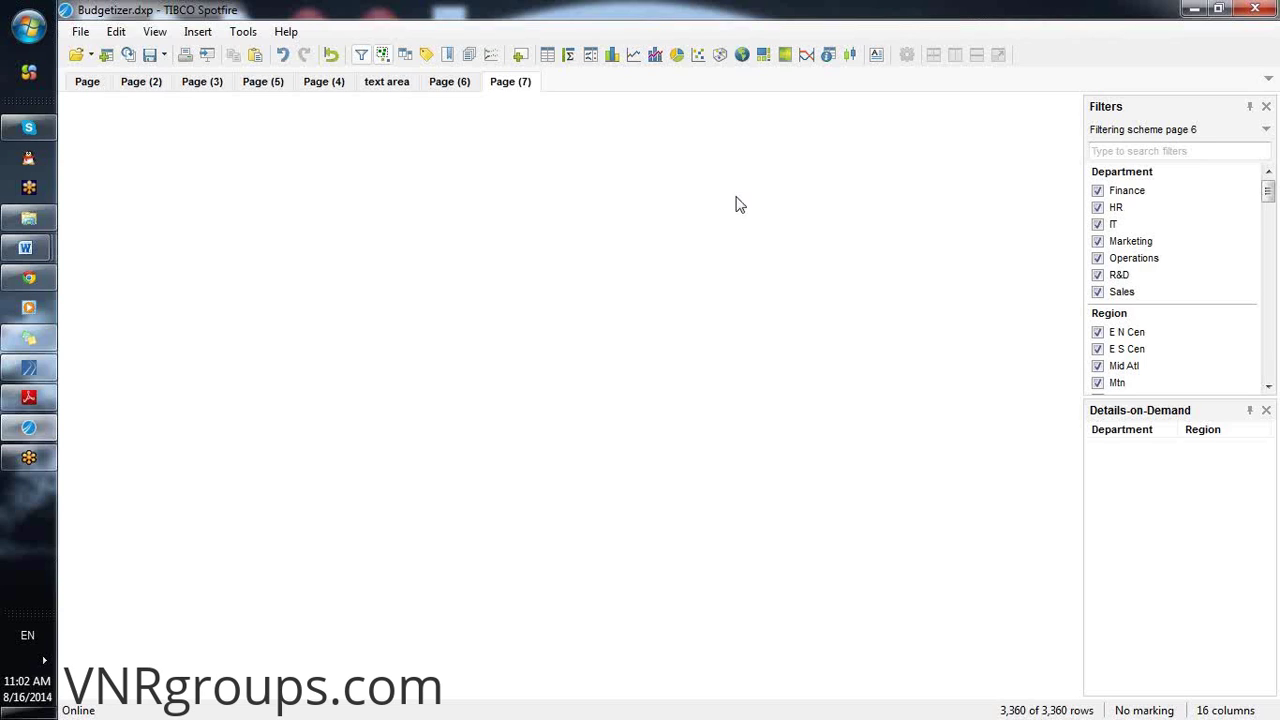
click(1266, 411)
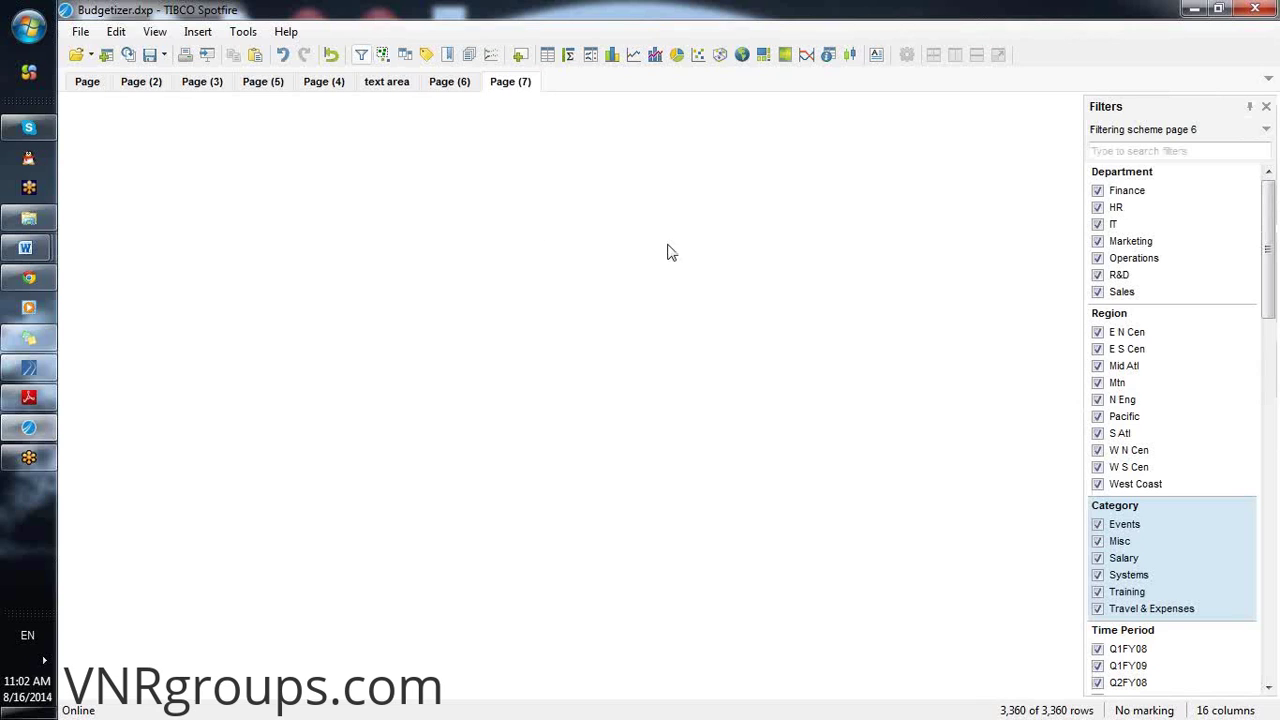
click(197, 31)
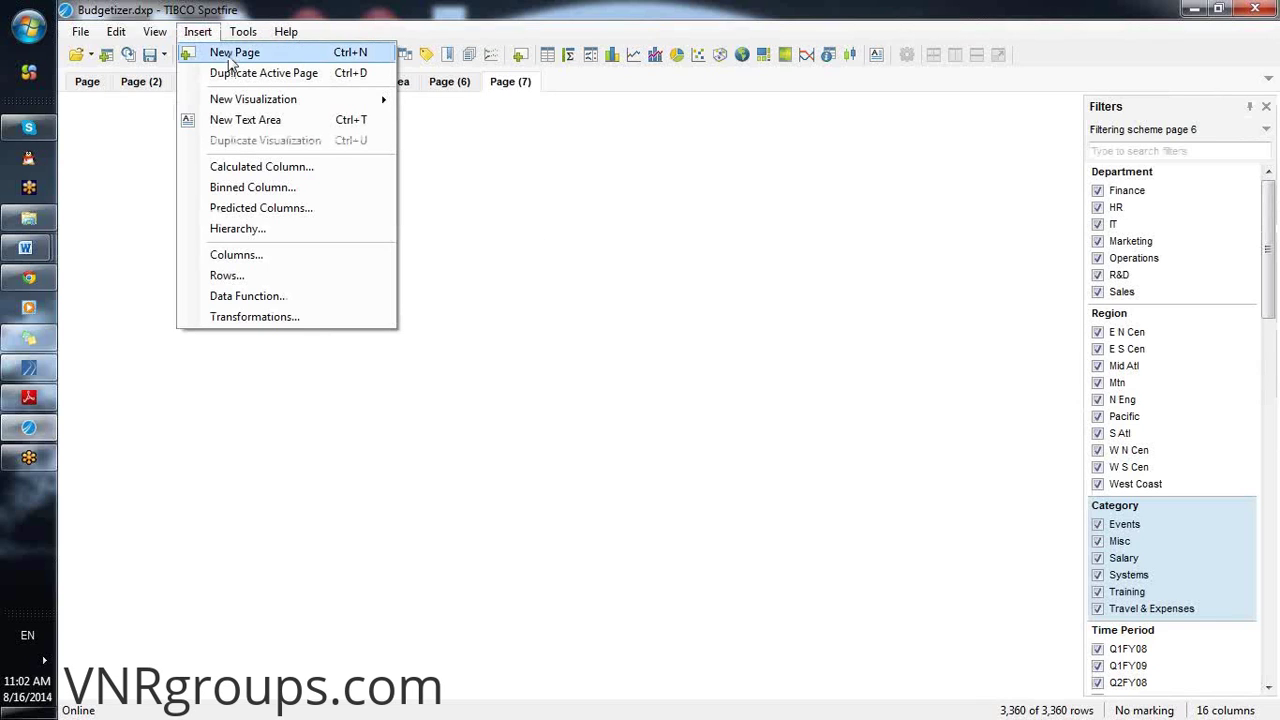
mouse_move(265, 99)
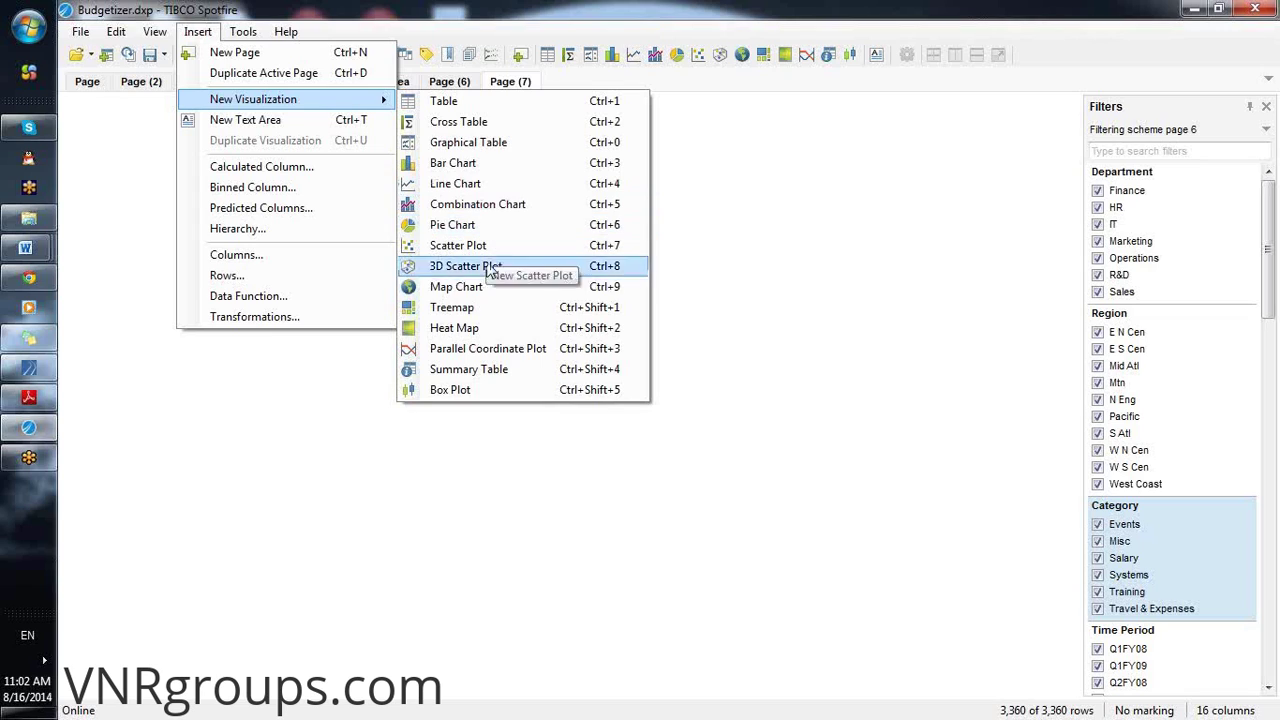
click(500, 316)
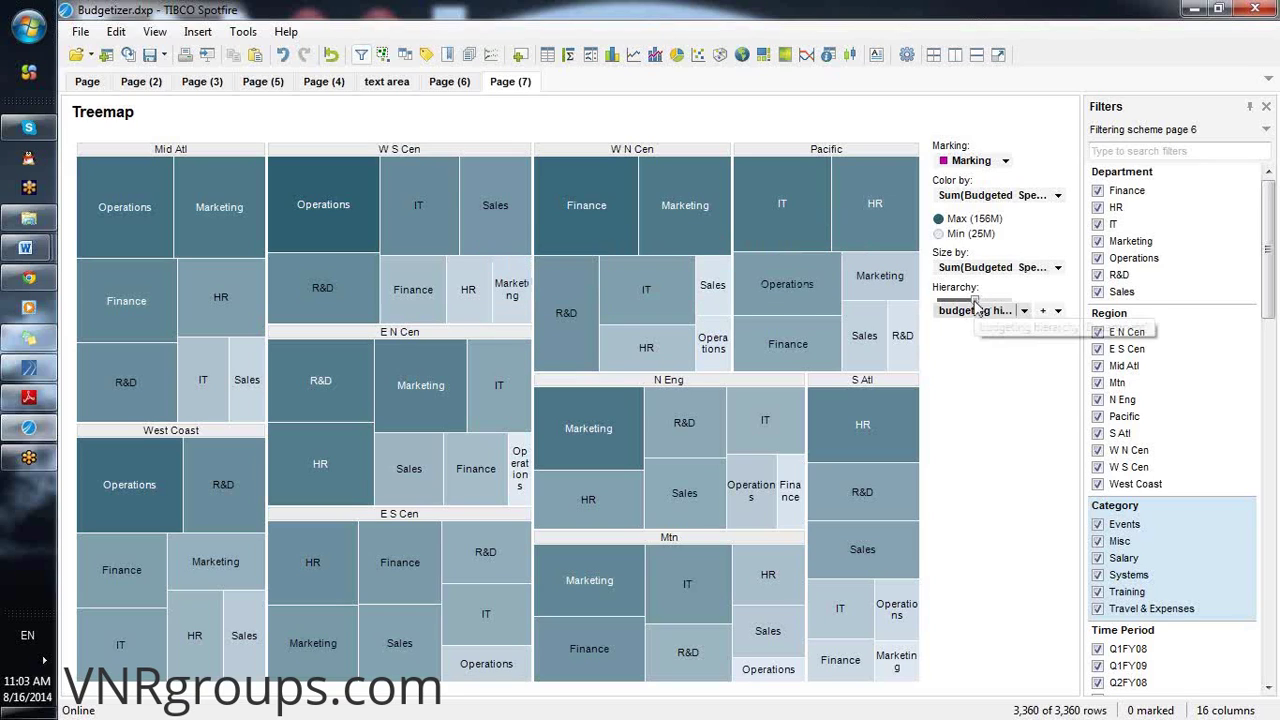
Step the treemap's budgeting hierarchy through its Category, Department and Region levels, finishing at Category
click(993, 302)
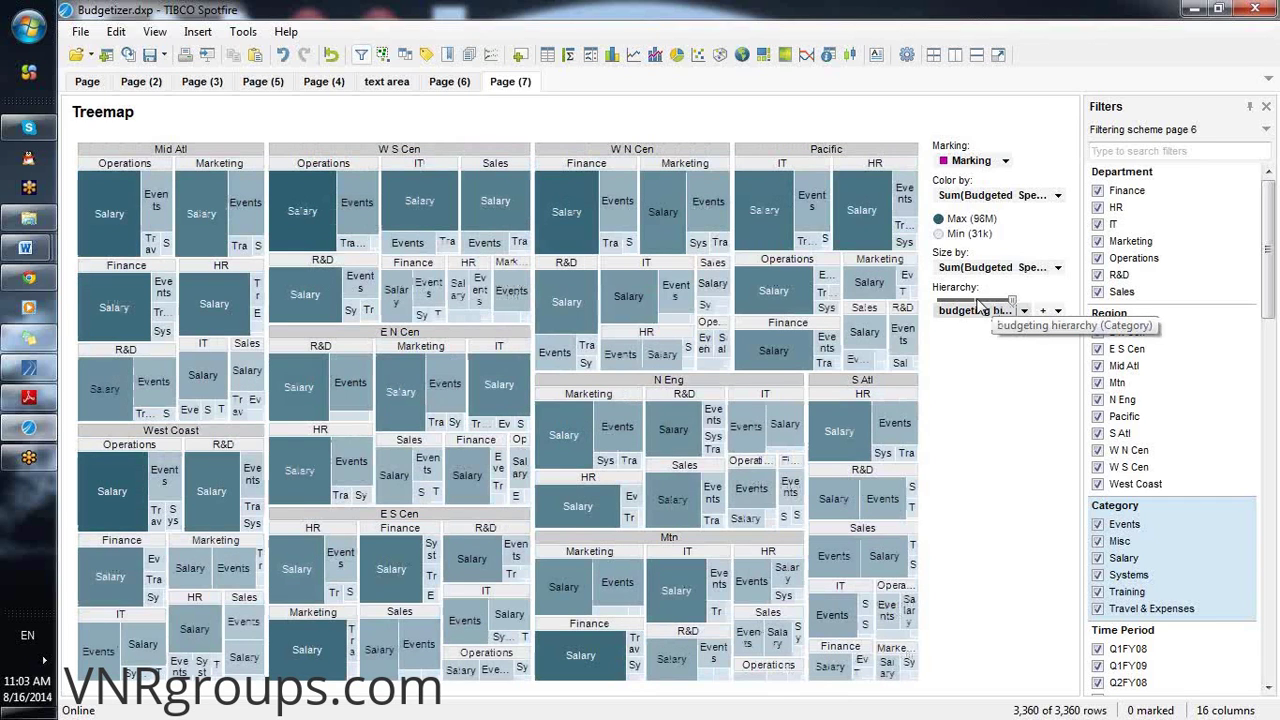
click(977, 300)
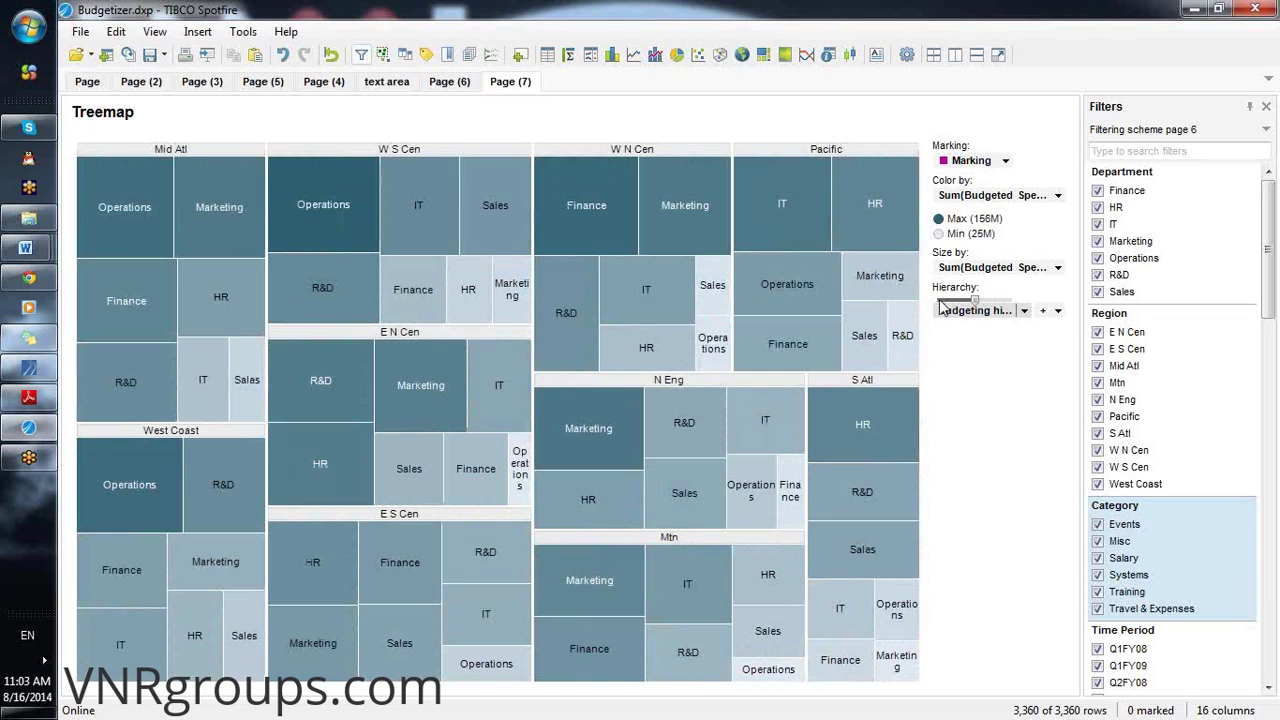
click(940, 302)
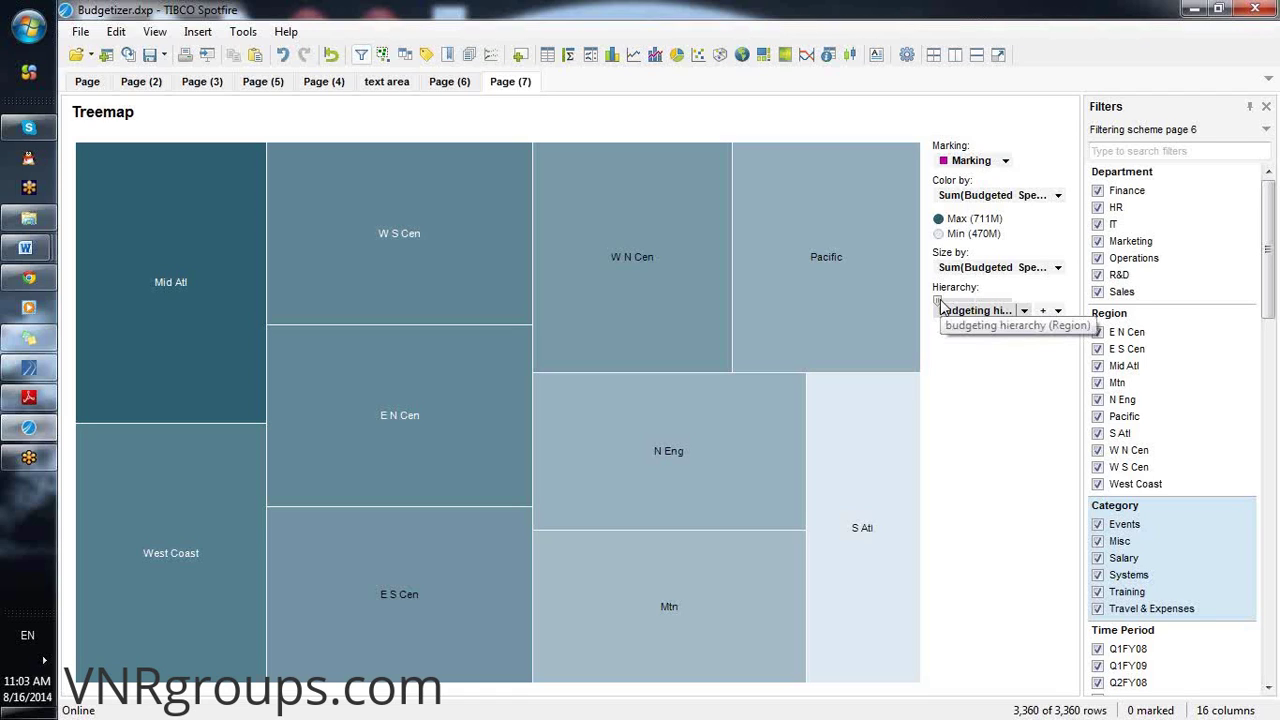
drag(940, 302, 976, 302)
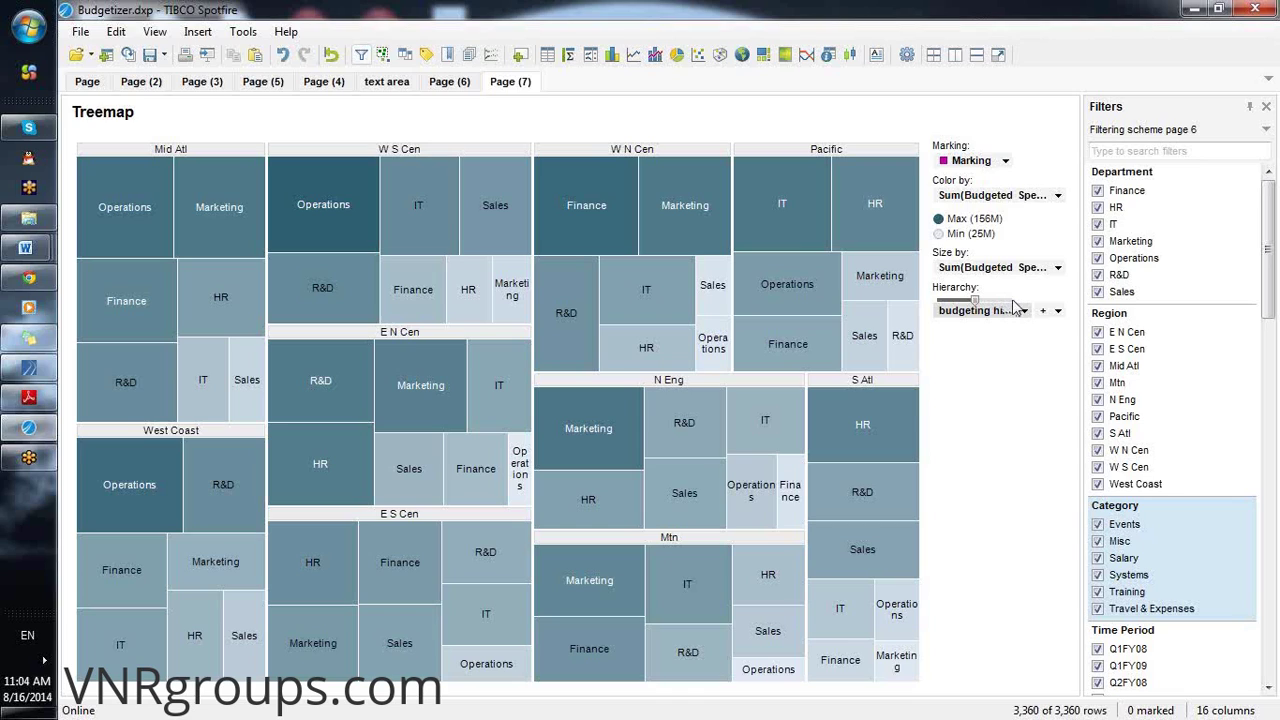
click(1011, 301)
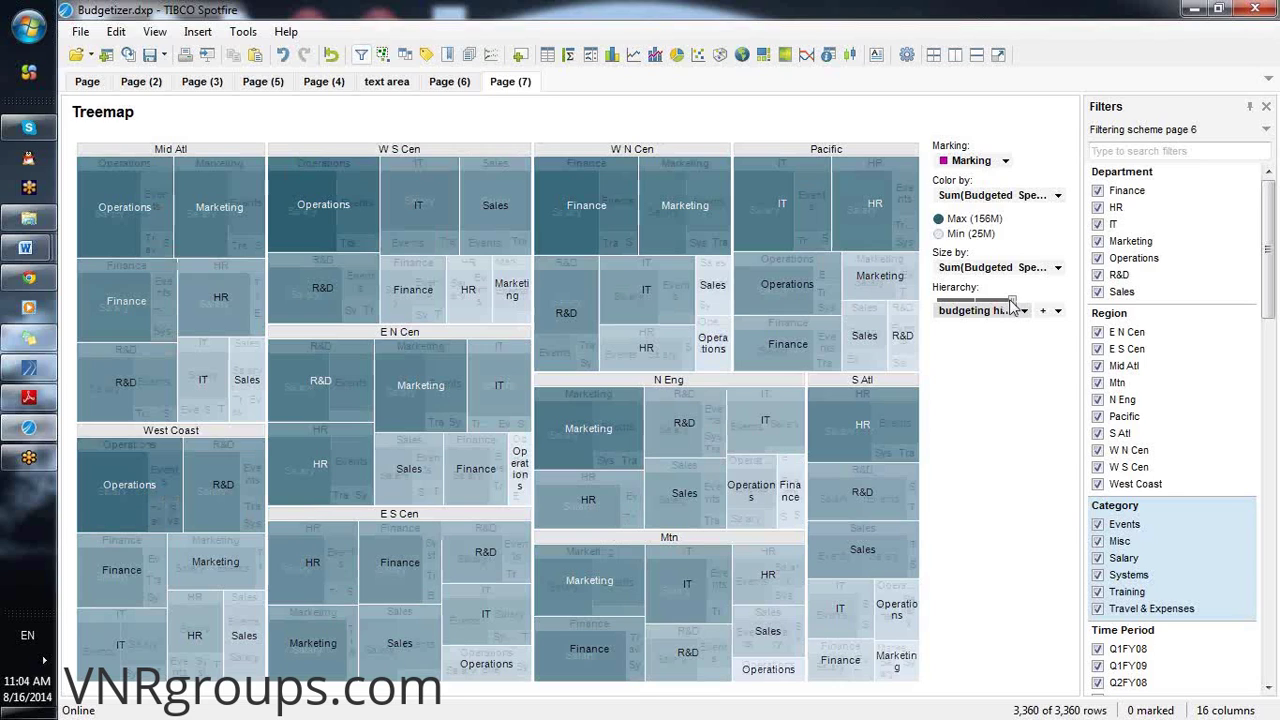
drag(1012, 307, 1012, 303)
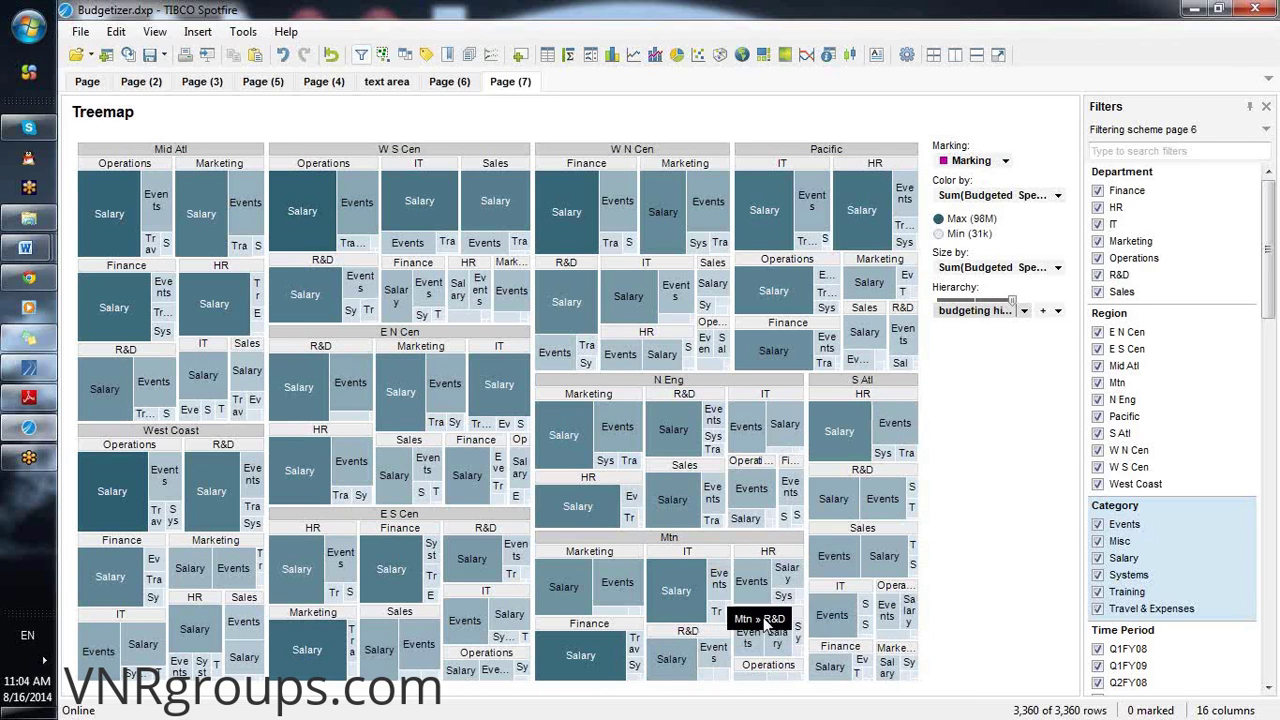
Replace the treemap's budgeting hierarchy with the Category column and switch it to Department
click(1023, 310)
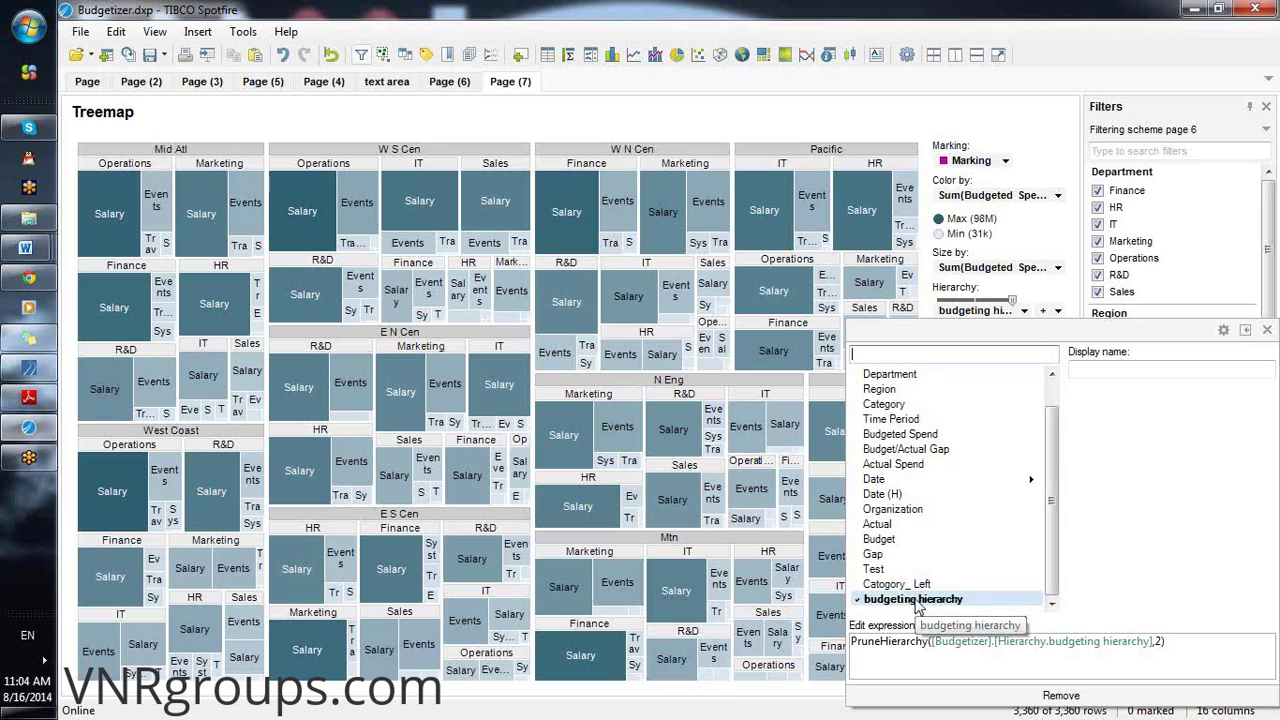
text(ca)
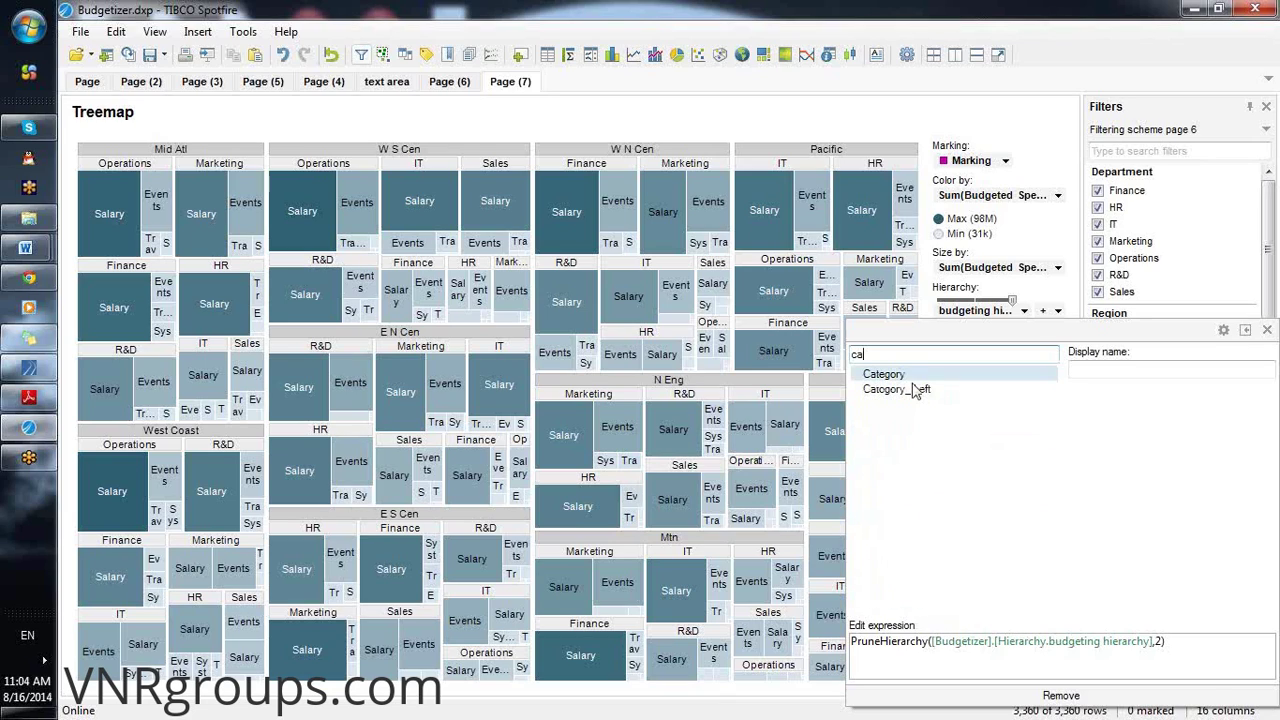
click(885, 374)
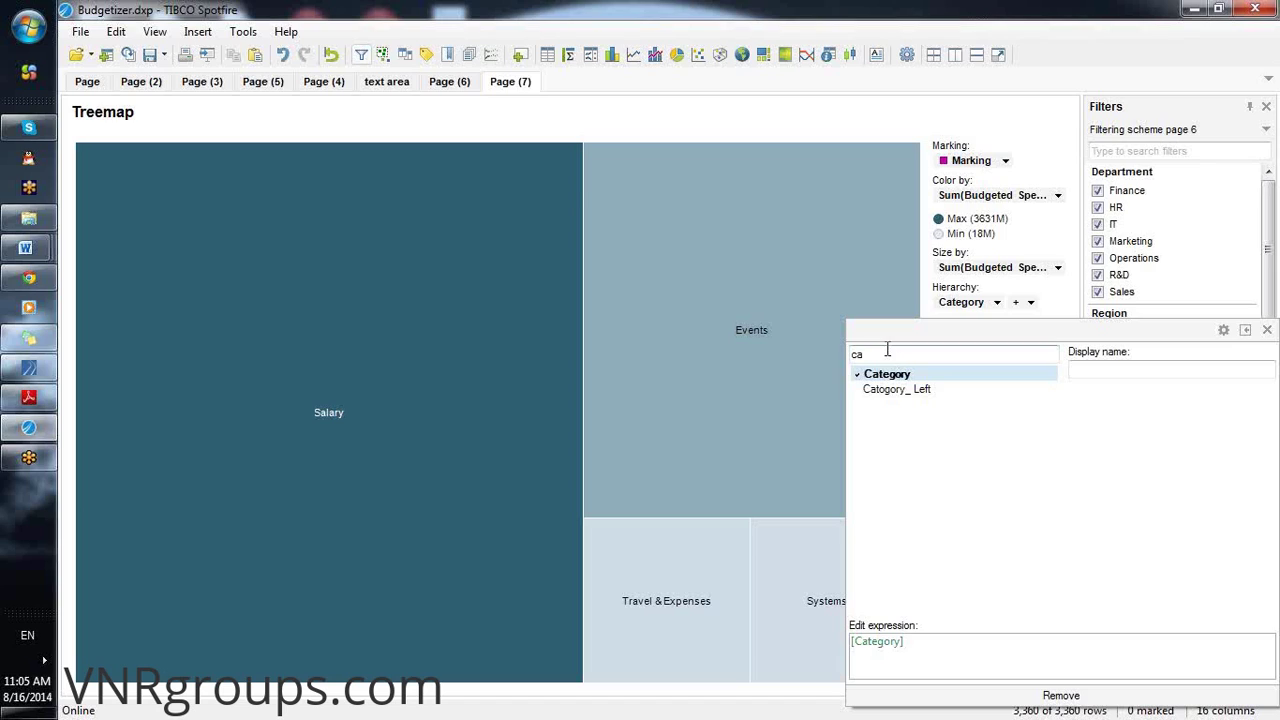
key(BackSpace)
key(BackSpace)
text(d)
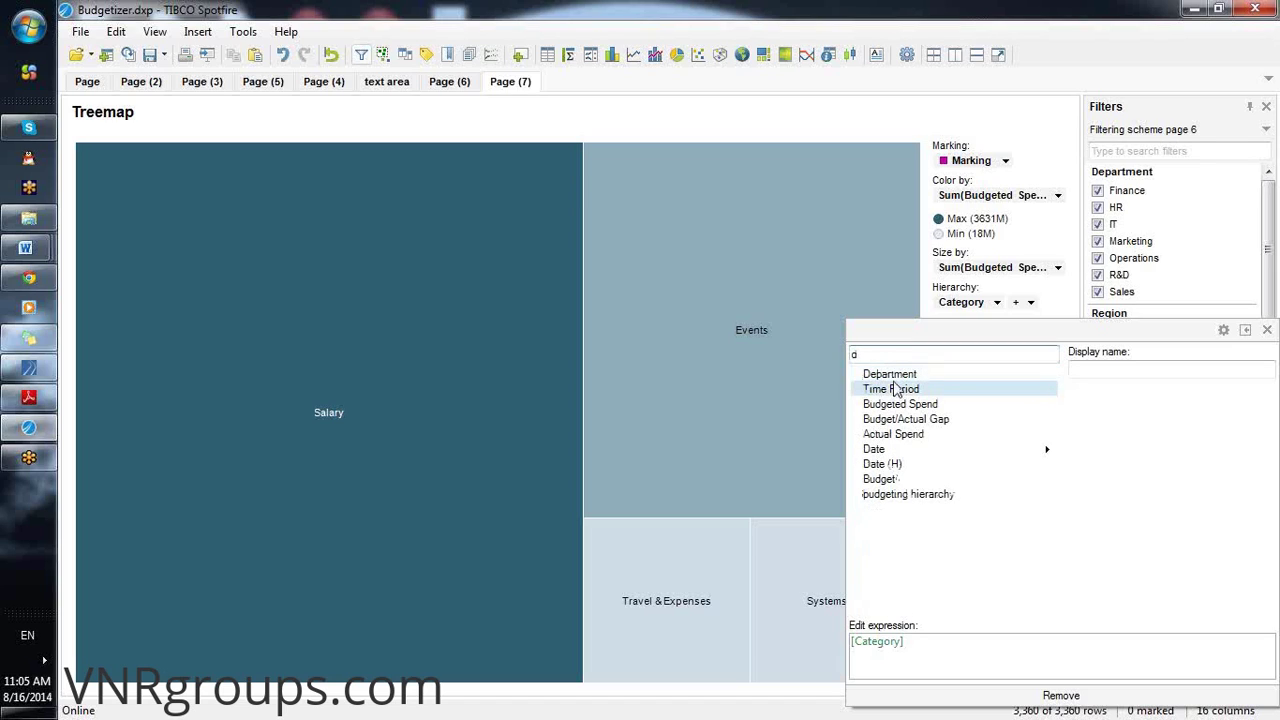
click(893, 375)
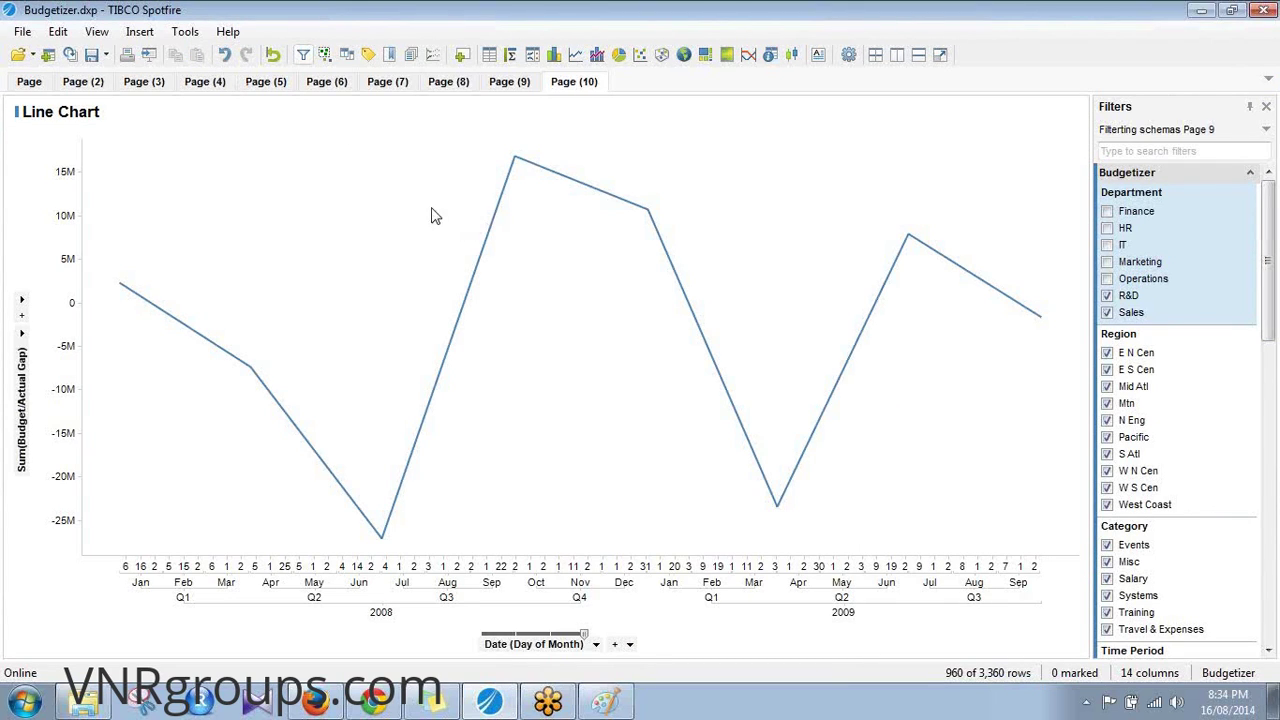
Replace the line chart on Page (10) with a treemap and reset all filters
right_click(581, 203)
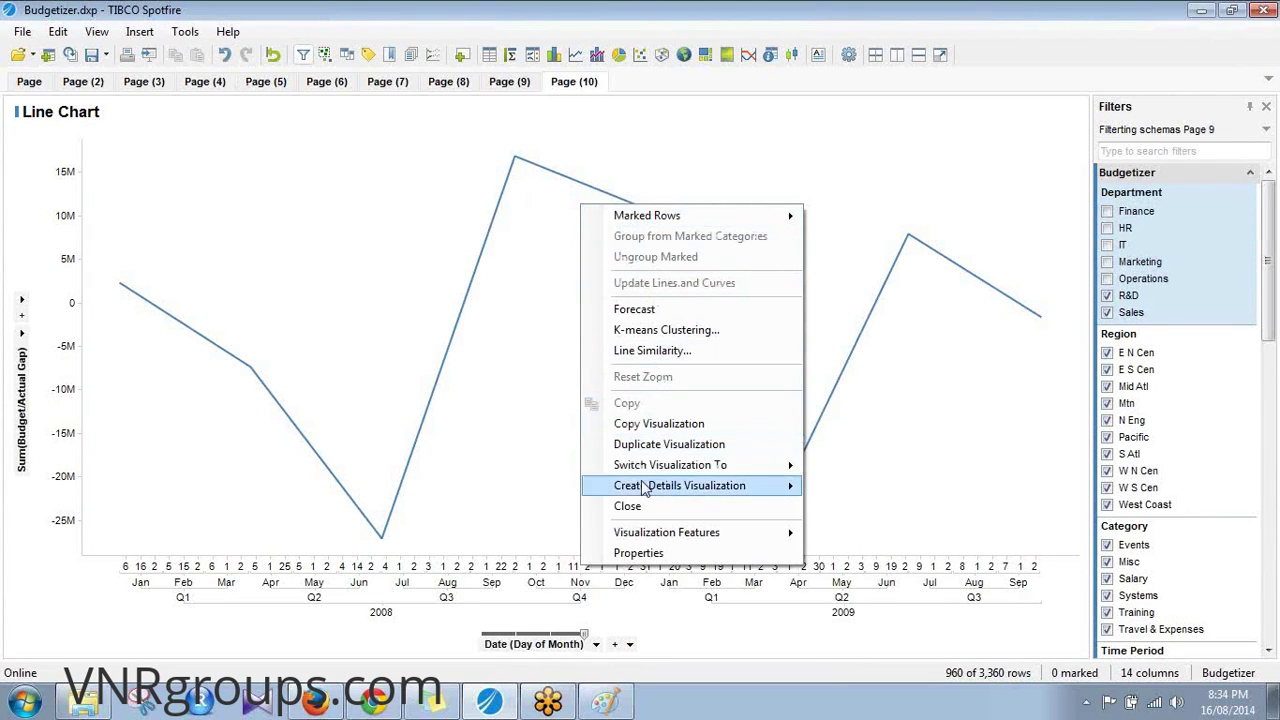
click(627, 505)
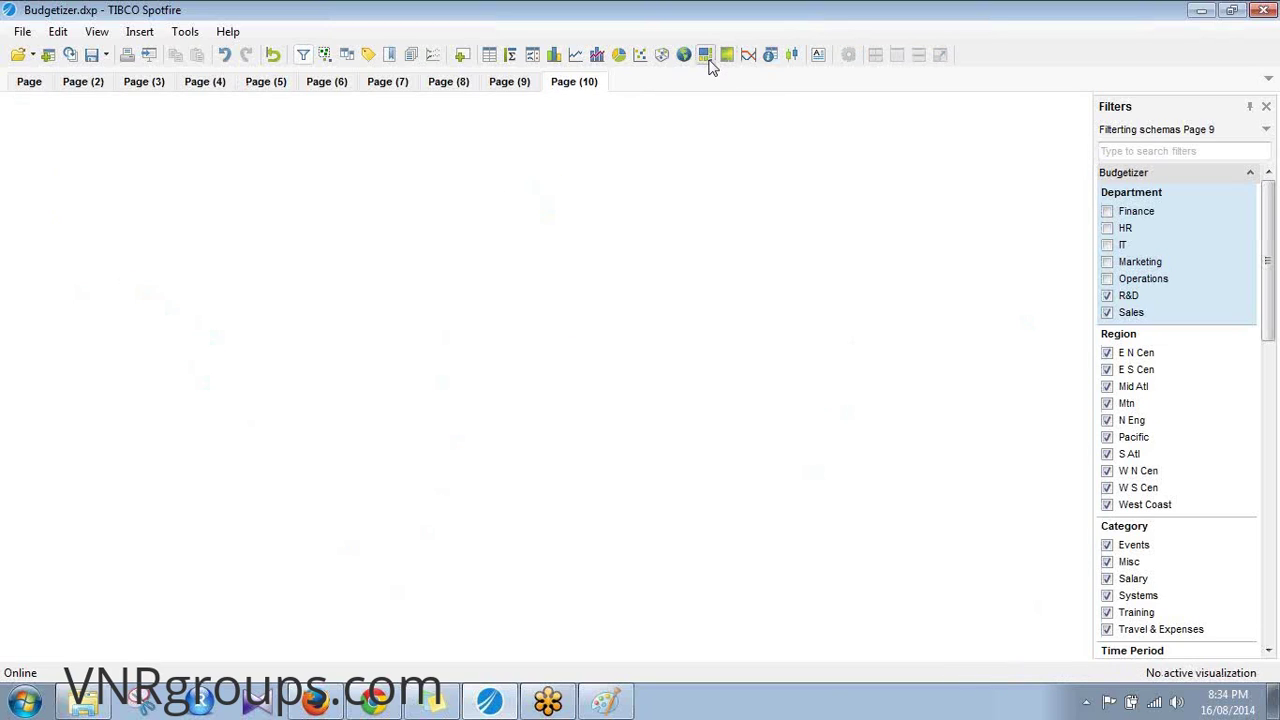
click(706, 58)
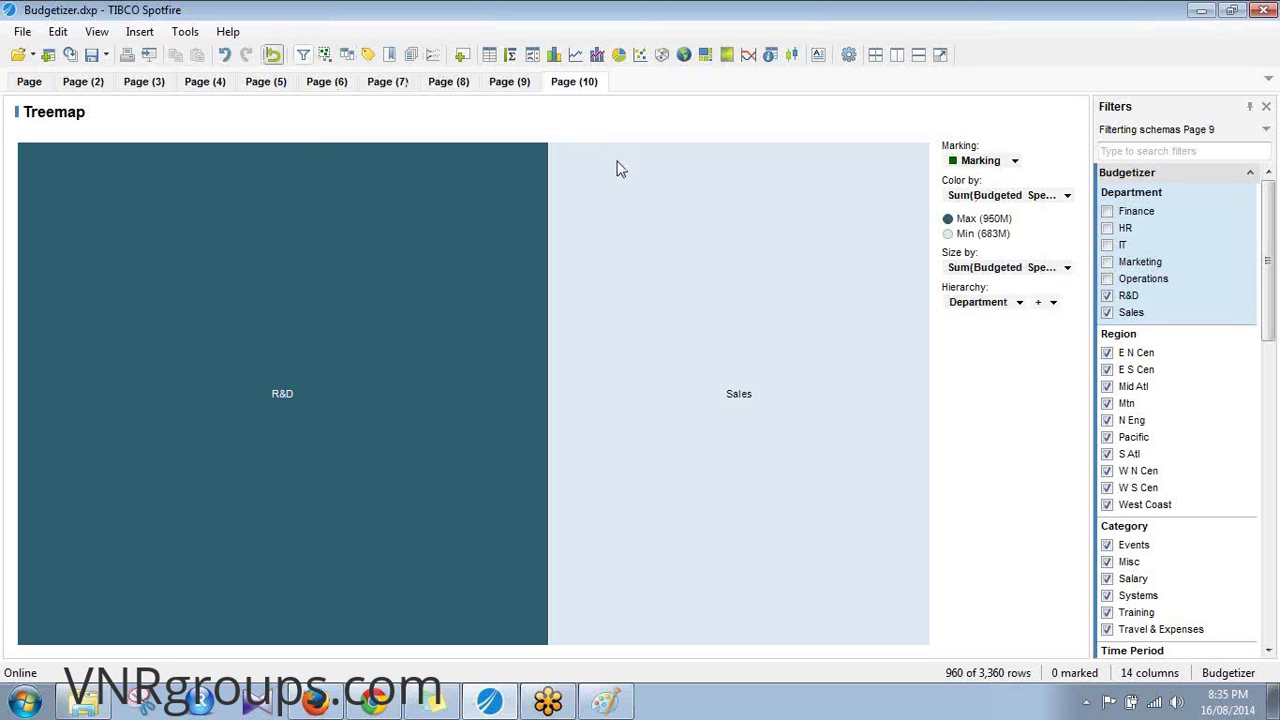
click(272, 54)
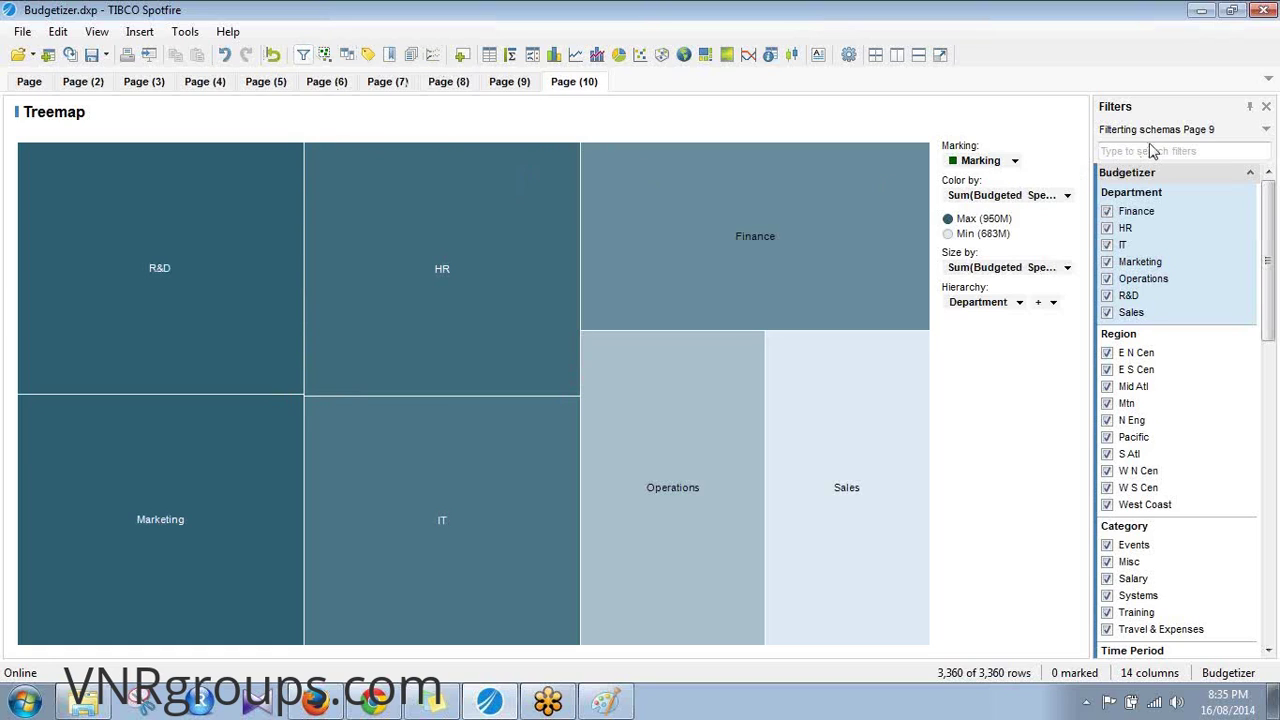
Set the treemap's hierarchy to Region and add Category as its second level
click(1020, 302)
click(1000, 414)
click(1002, 62)
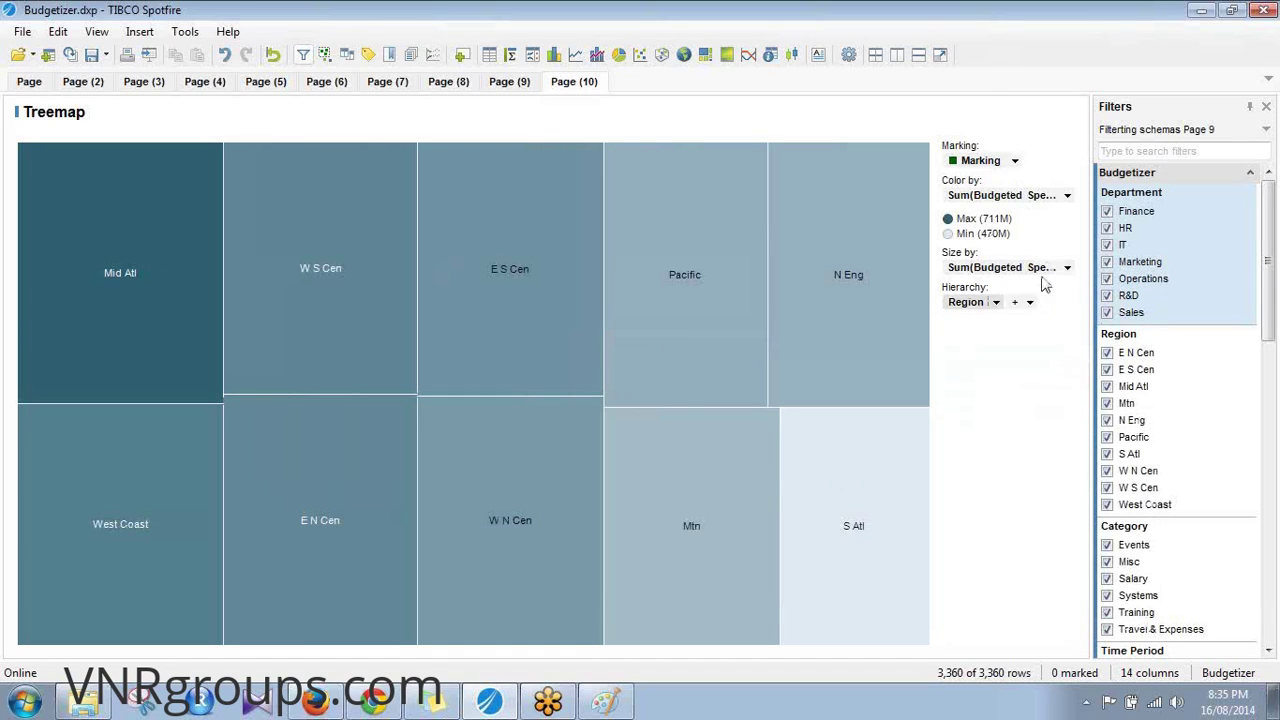
click(1031, 304)
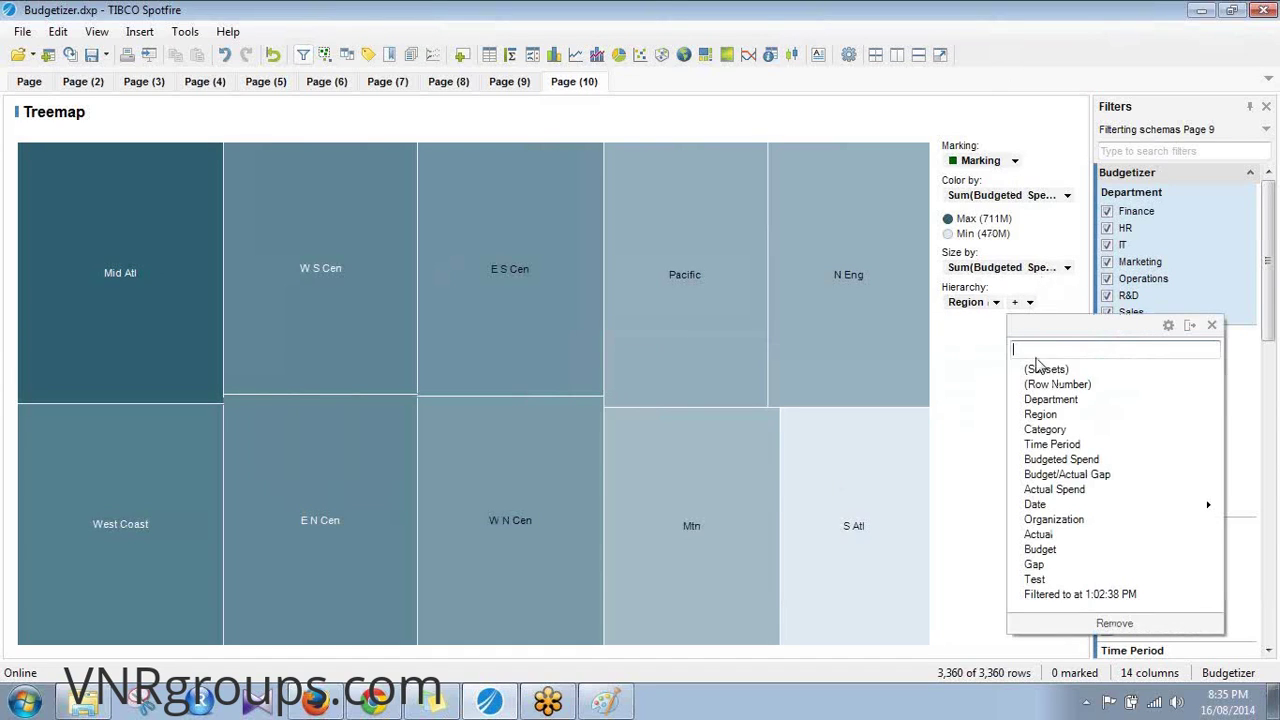
click(1045, 429)
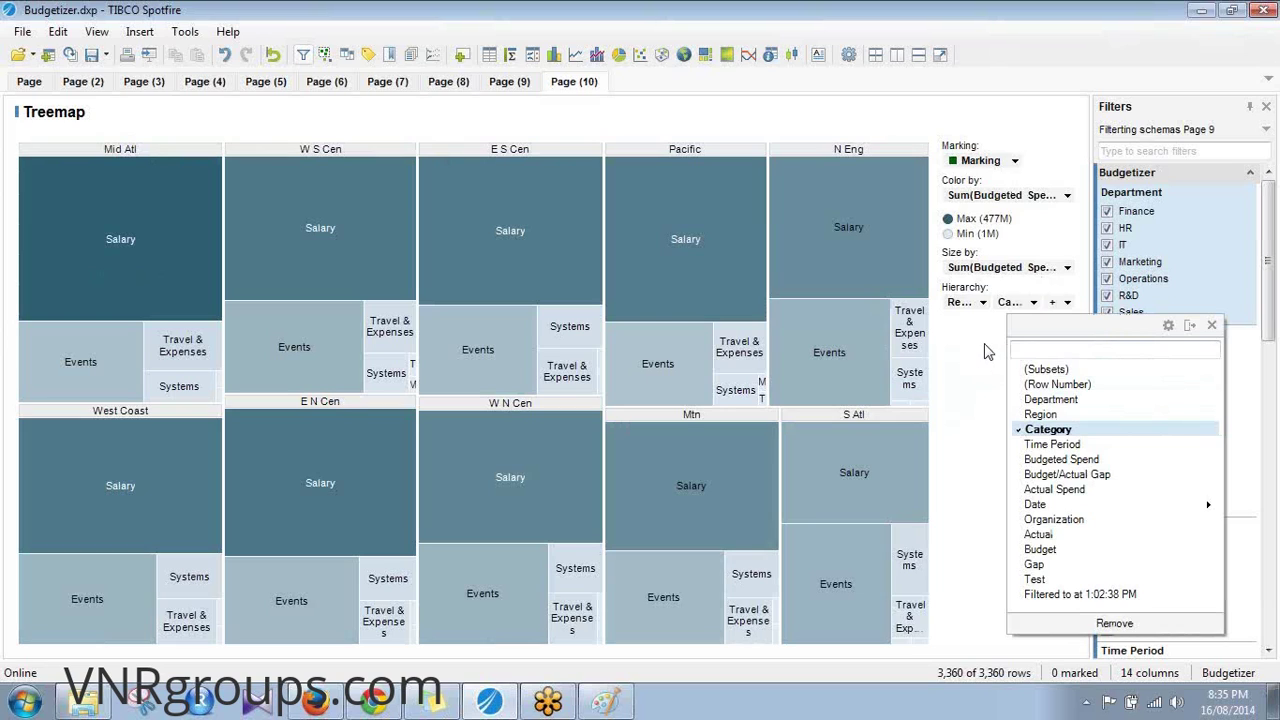
click(988, 352)
Add Department as a third level of the treemap's hierarchy and remove it again
click(1055, 303)
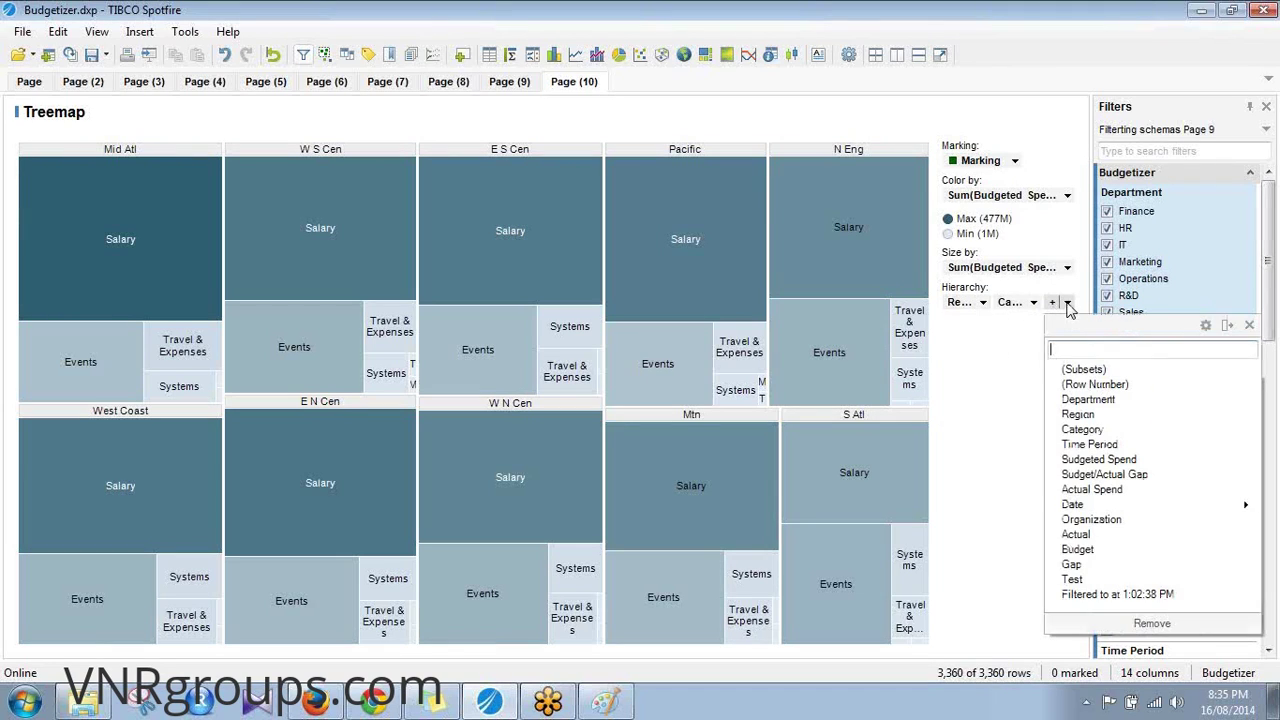
click(1005, 358)
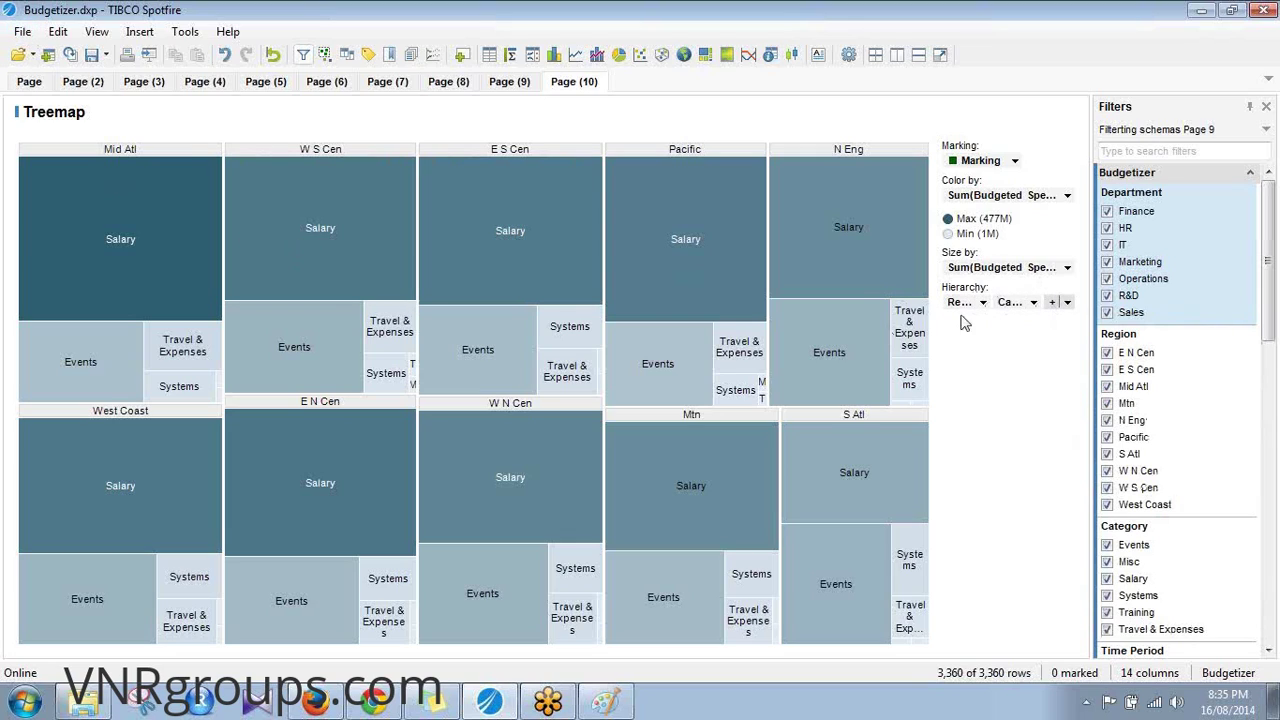
click(1055, 303)
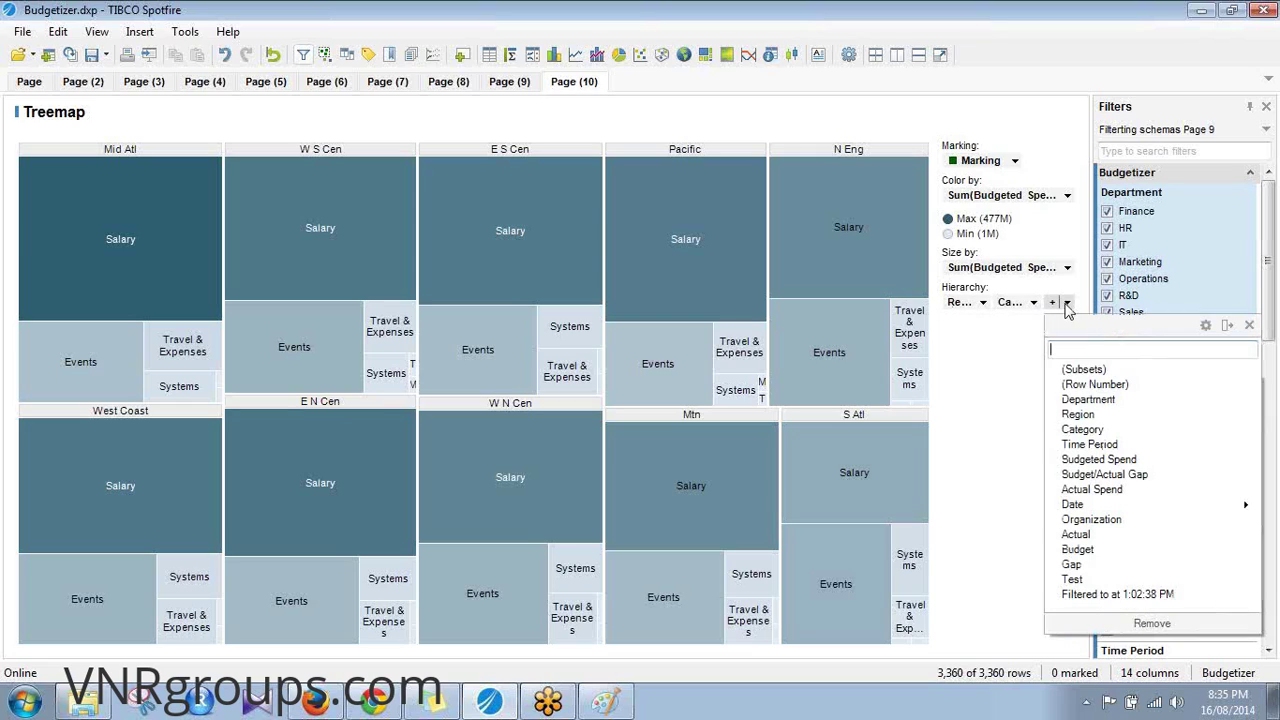
click(1080, 399)
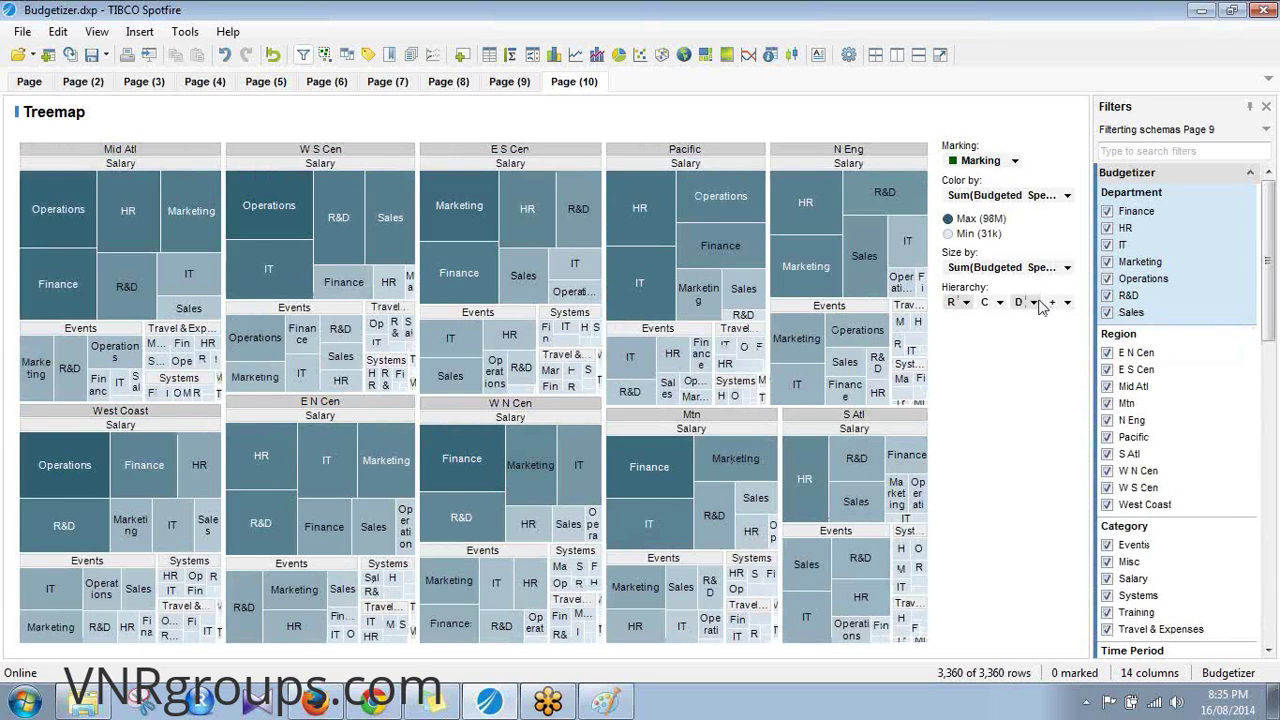
click(1035, 303)
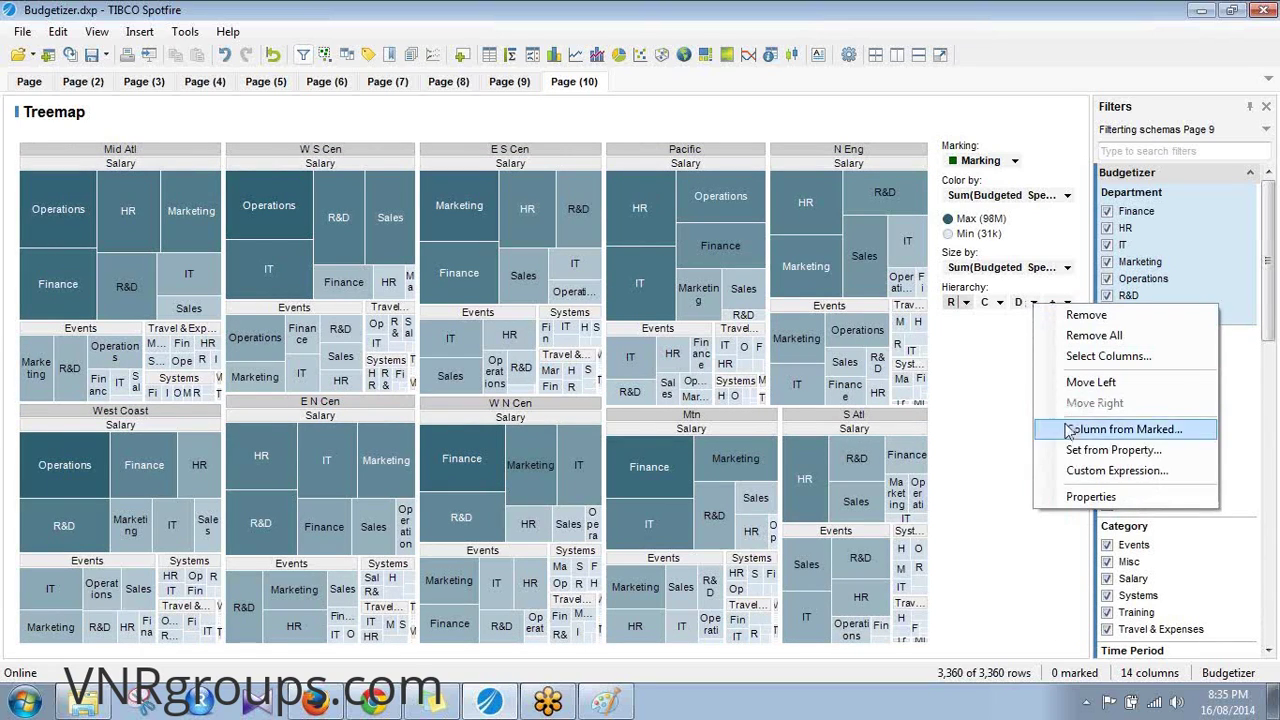
click(1092, 316)
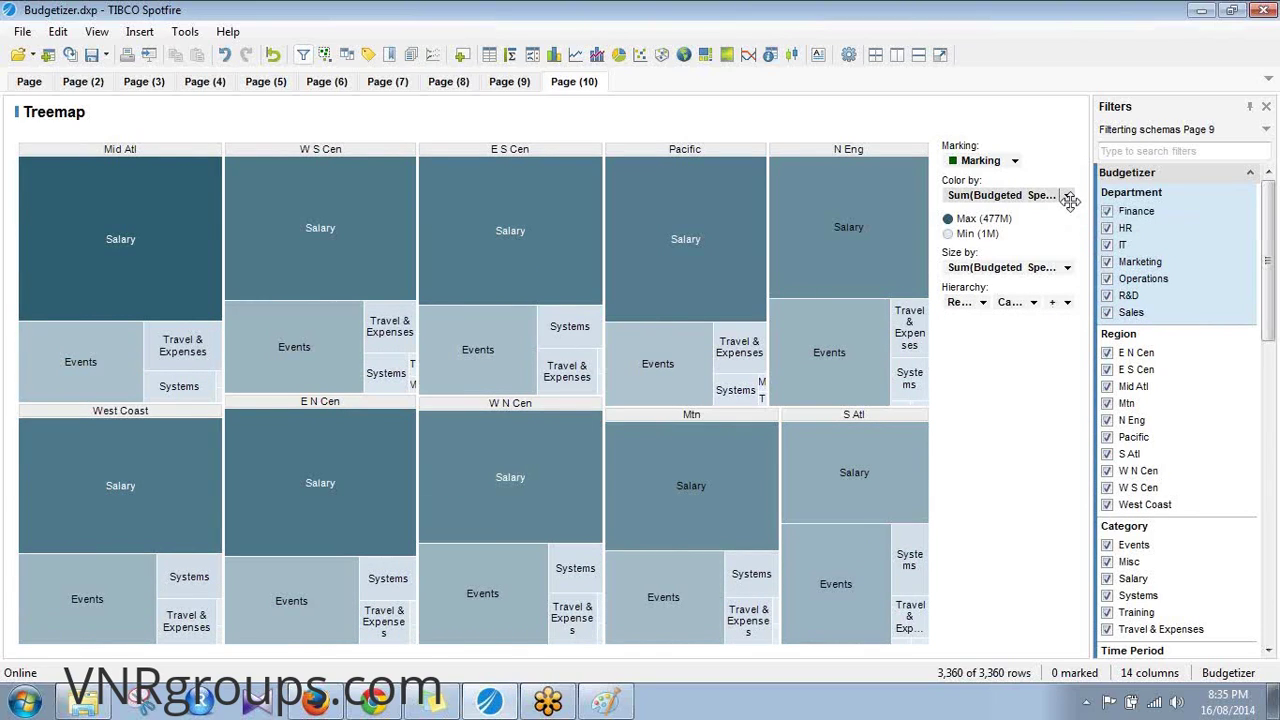
Reorder the treemap's hierarchy so that Category comes before Region
drag(1010, 302, 966, 318)
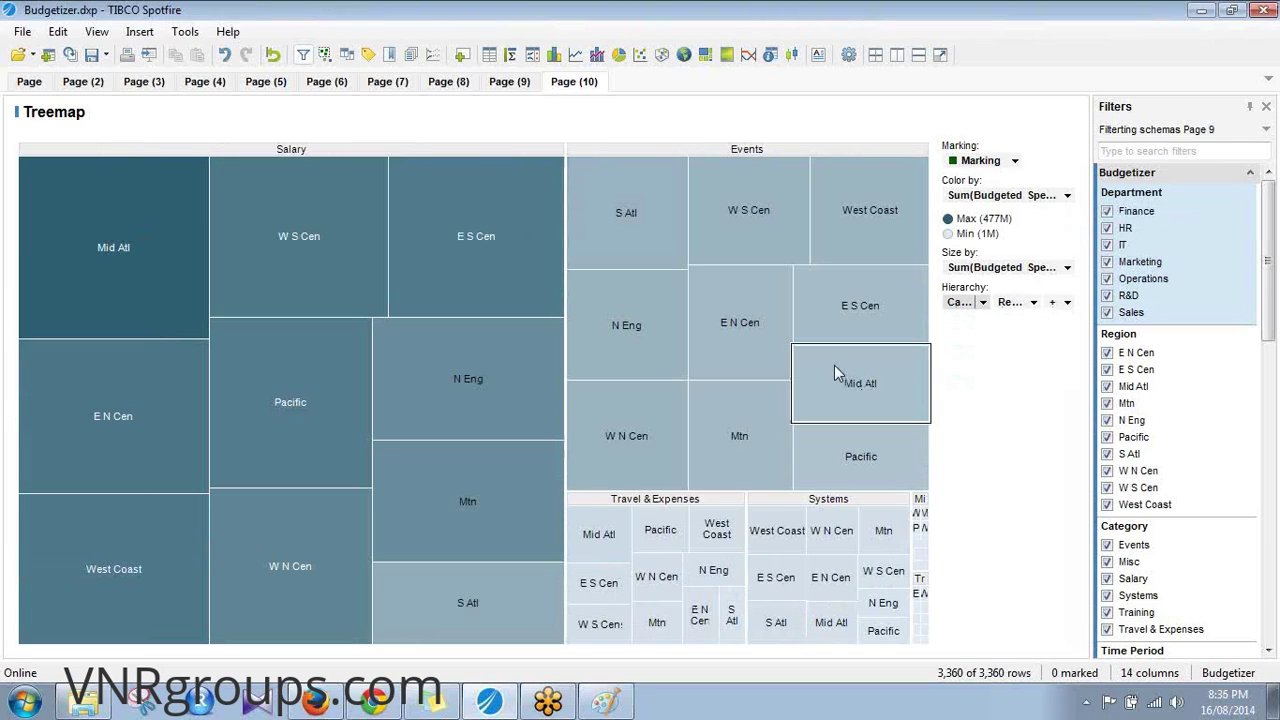
Switch to Paint and draw a green circle with a narrow pie wedge in the blank area below the dialog screenshot
mouse_move(839, 353)
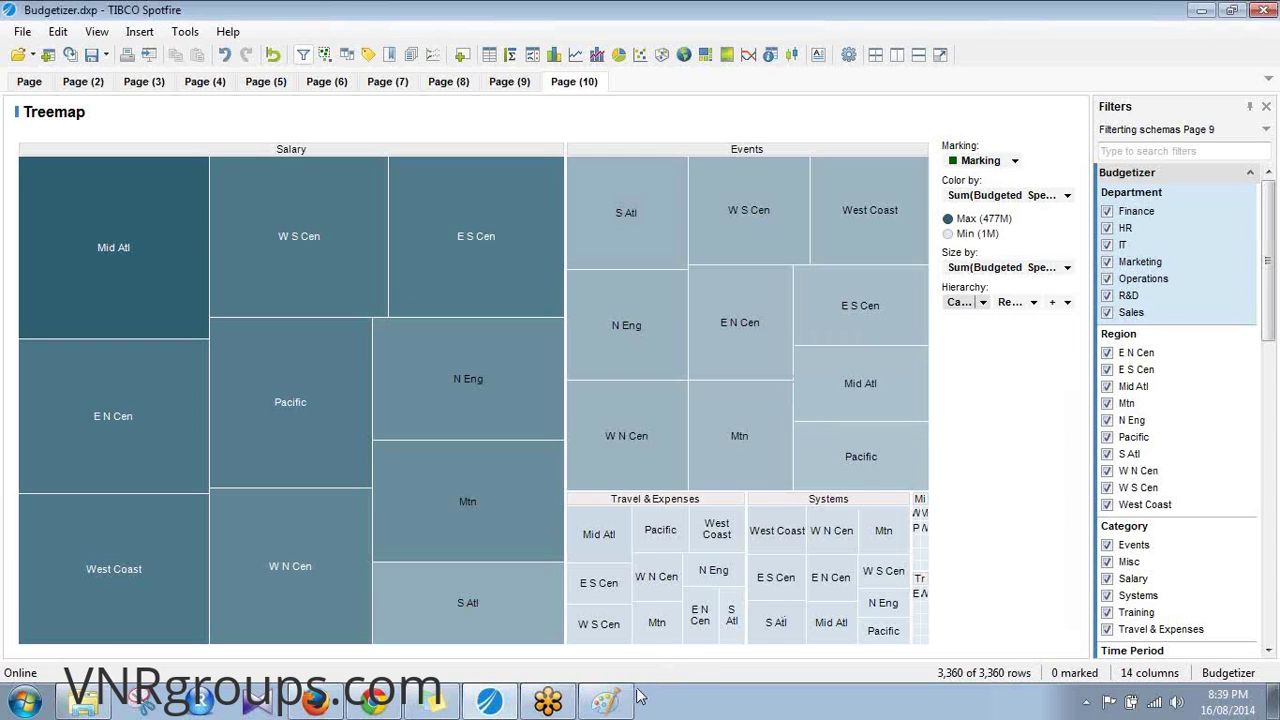
click(606, 700)
scroll(688, 512, down, 10)
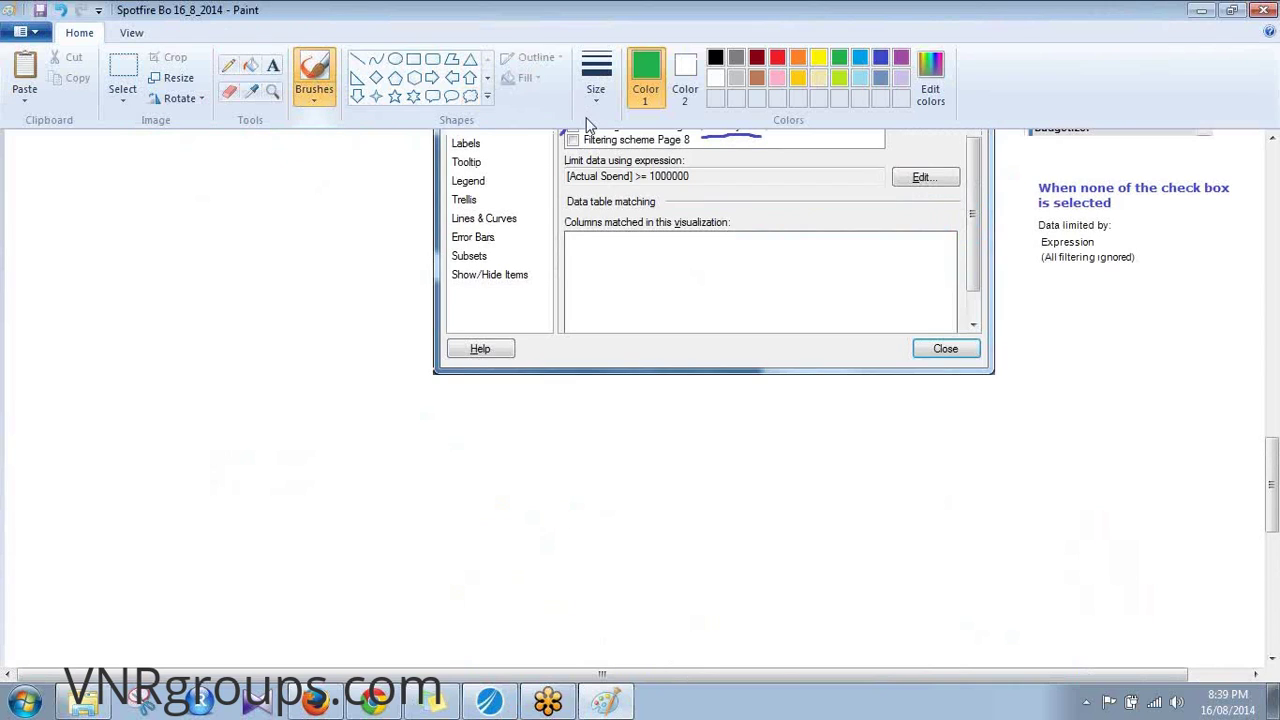
mouse_move(199, 358)
mouse_down()
mouse_move(57, 471)
mouse_move(257, 626)
mouse_move(354, 514)
mouse_move(305, 404)
mouse_move(198, 359)
mouse_up()
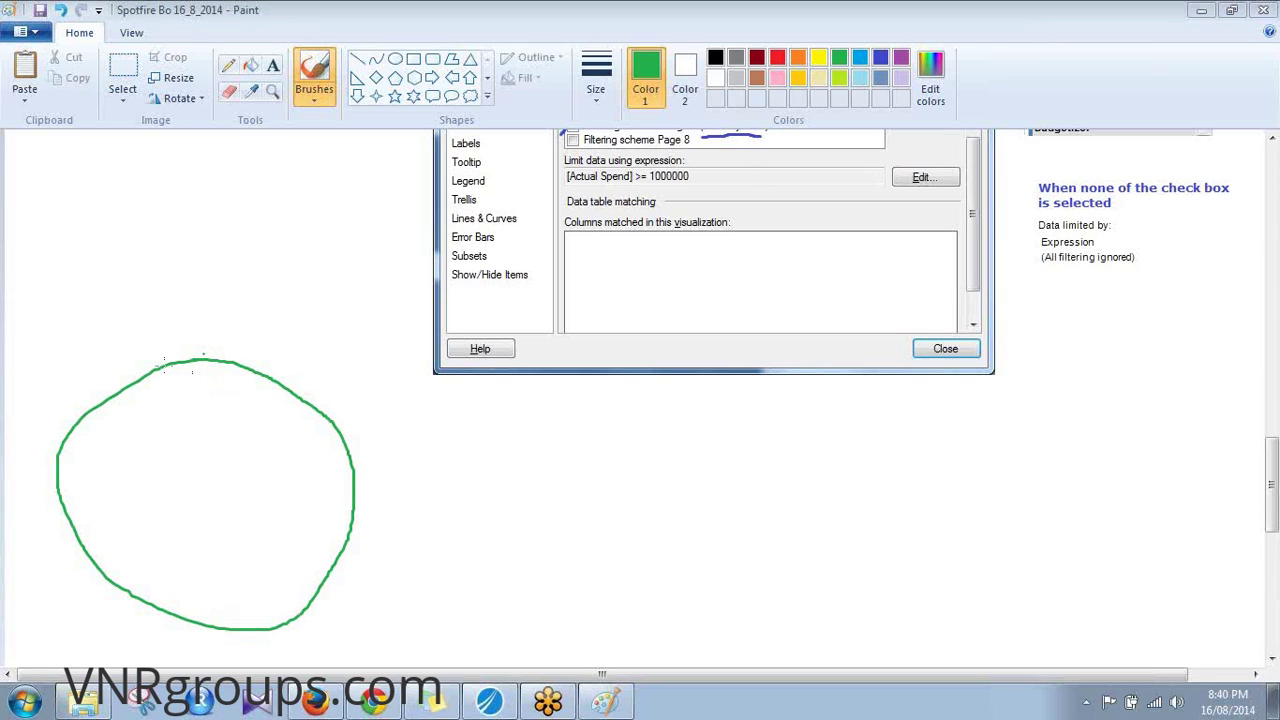
mouse_move(199, 364)
mouse_down()
mouse_move(223, 476)
mouse_move(259, 388)
mouse_up()
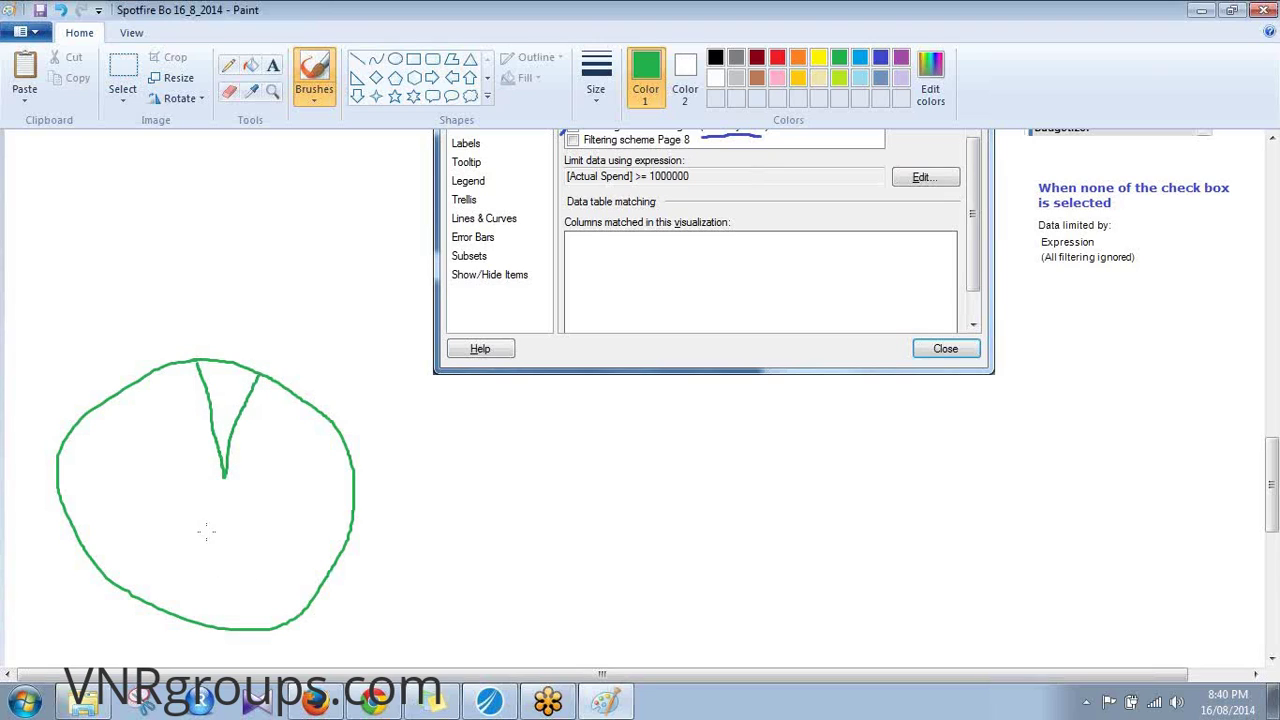
Draw an arrow into the large part of the pie and handwrite the label DEV at its tail
drag(304, 529, 391, 541)
mouse_move(304, 530)
mouse_down()
mouse_move(314, 547)
mouse_move(332, 508)
mouse_up()
mouse_move(478, 536)
mouse_down()
mouse_move(477, 566)
mouse_move(496, 556)
mouse_move(466, 566)
mouse_move(508, 568)
mouse_move(526, 563)
mouse_move(524, 534)
mouse_move(542, 566)
mouse_move(550, 535)
mouse_up()
Draw an arrow into the narrow wedge from above and add the text label "Admin" over it
mouse_move(231, 316)
mouse_down()
mouse_move(224, 398)
mouse_move(237, 384)
mouse_up()
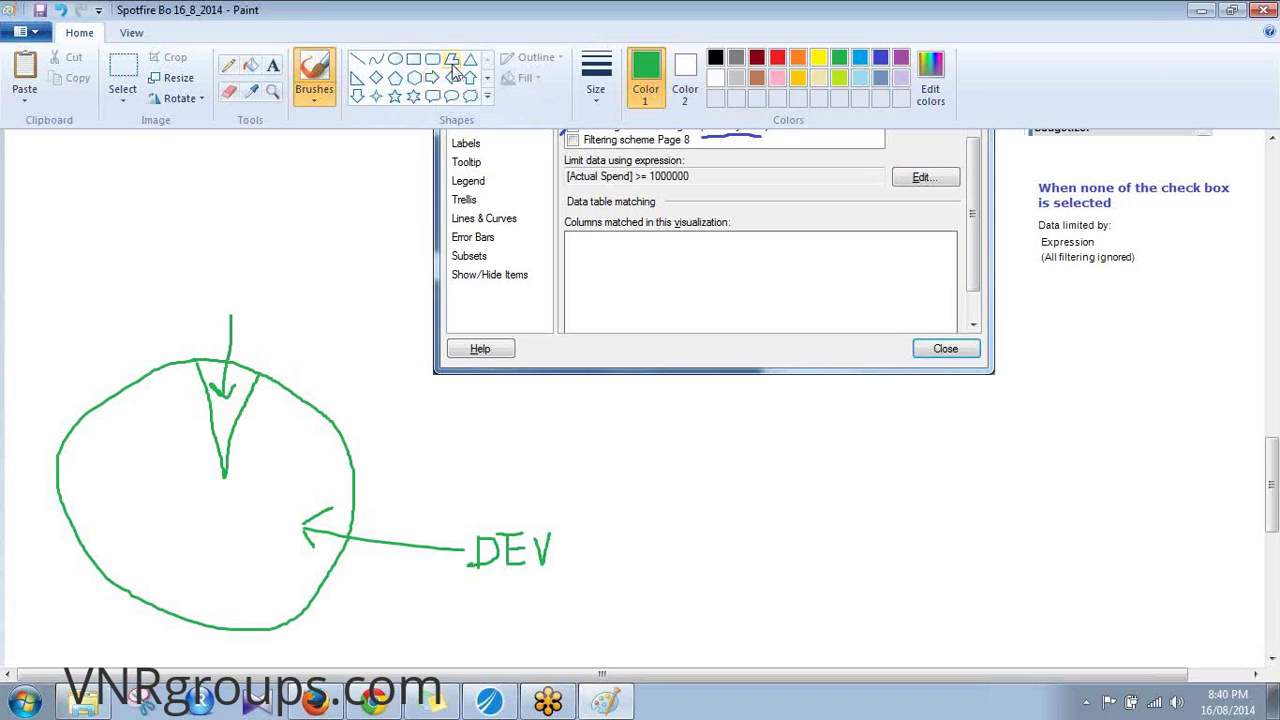
click(273, 65)
click(200, 287)
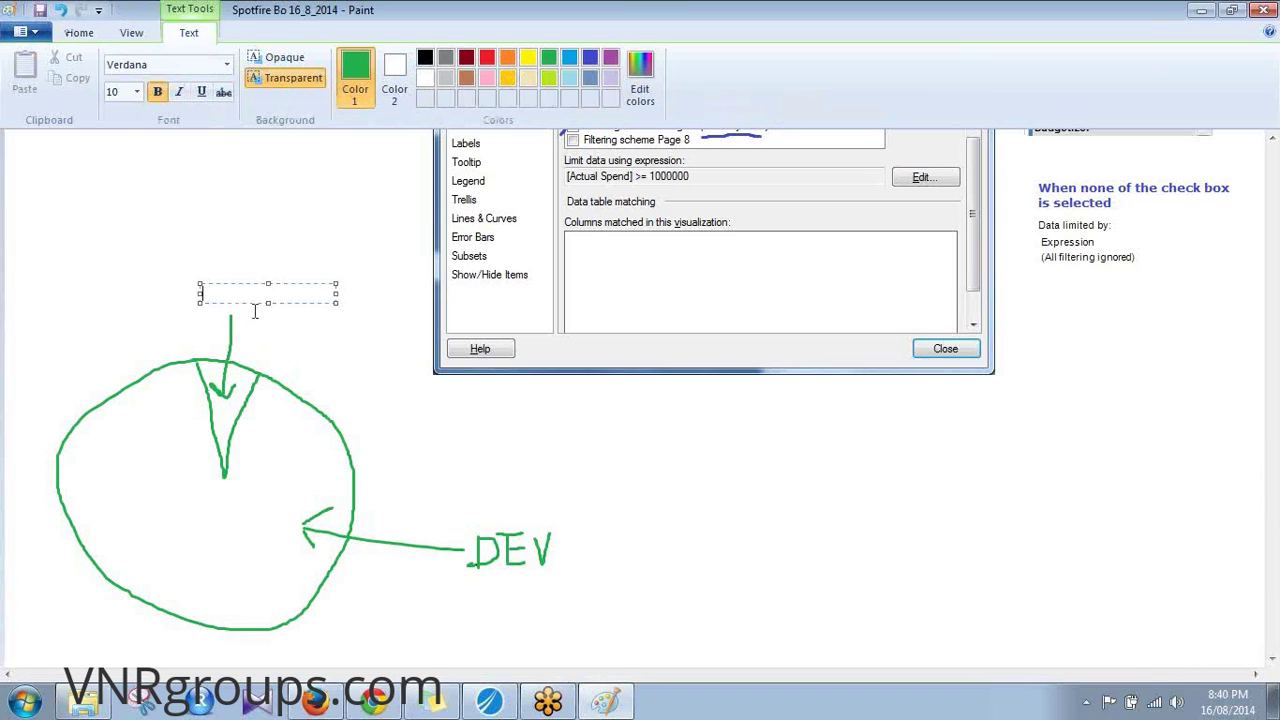
text(Admin)
click(712, 499)
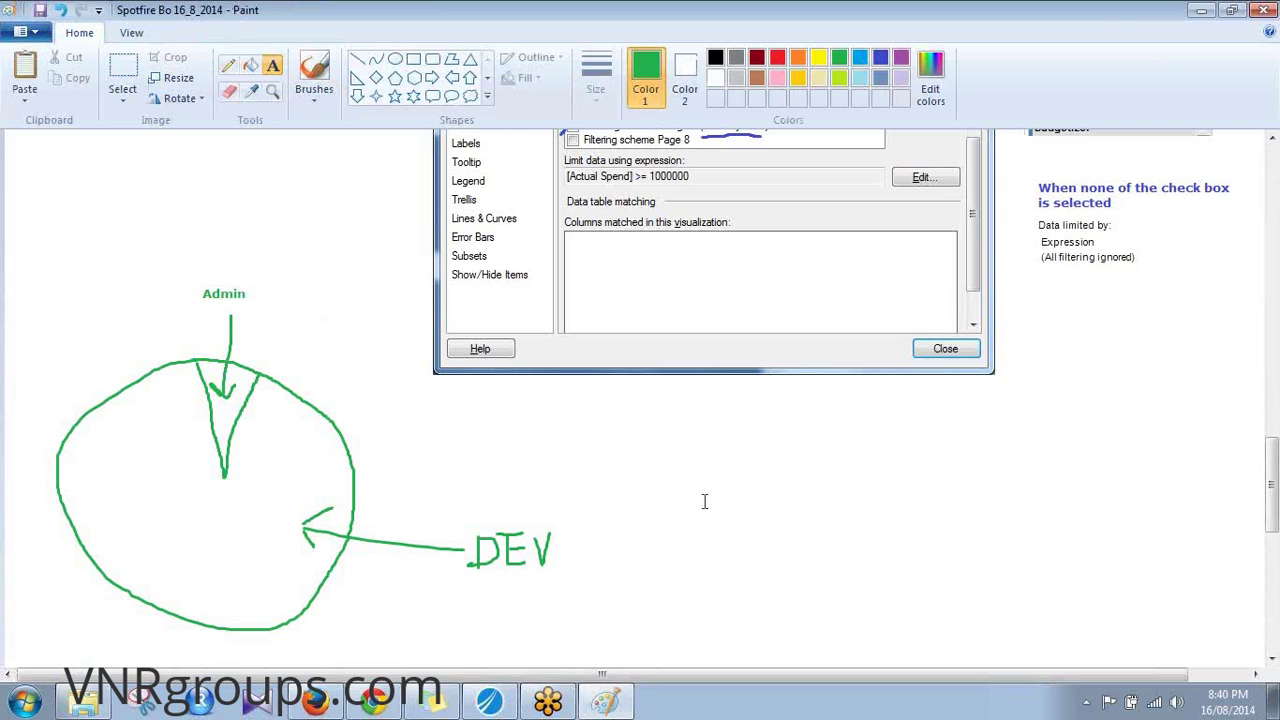
Start a text note reading "Library administration" beside the pie sketch and widen its text box to fit one line
click(668, 448)
text(Library adminstr)
key(BackSpace)
key(BackSpace)
key(BackSpace)
text(ist)
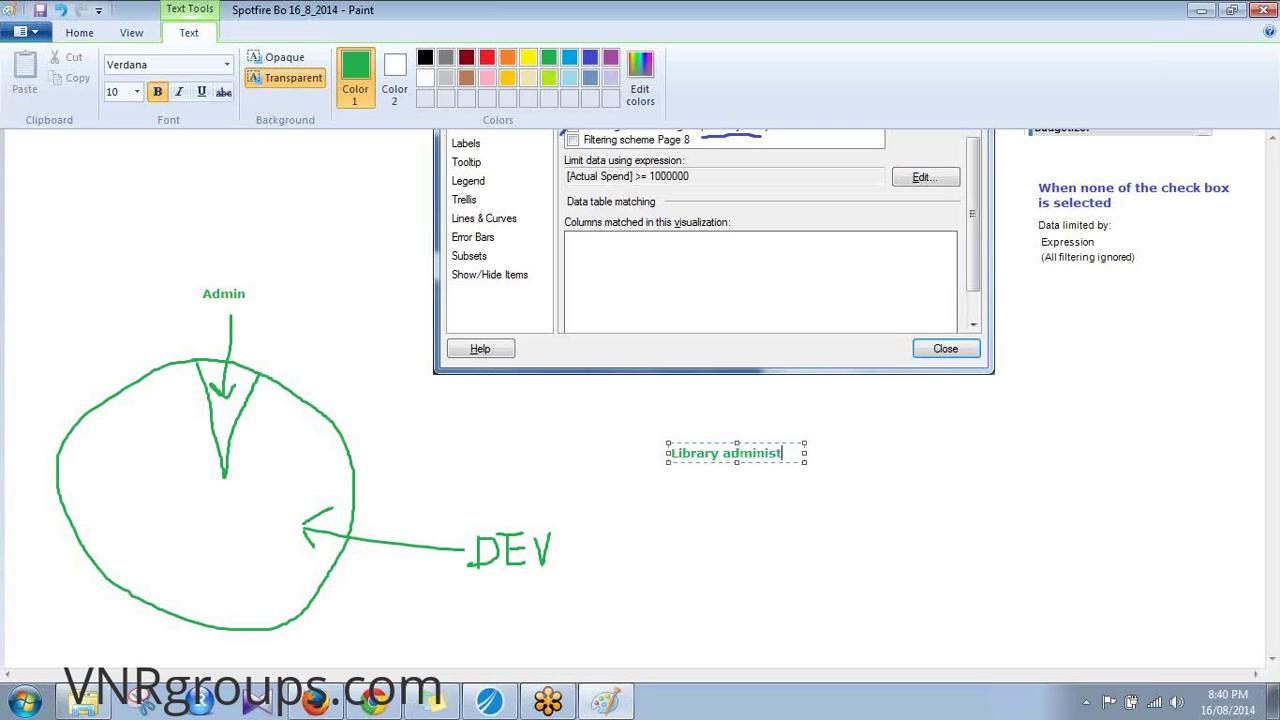
text(ration)
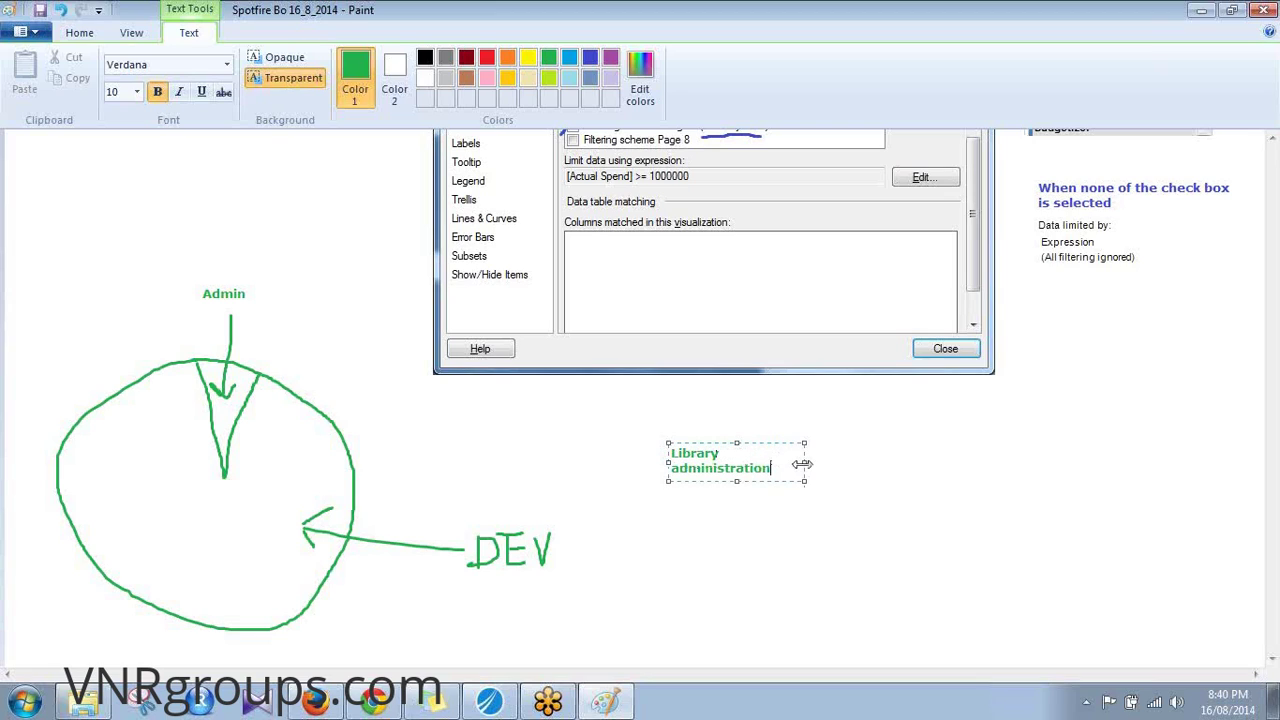
drag(804, 464, 915, 463)
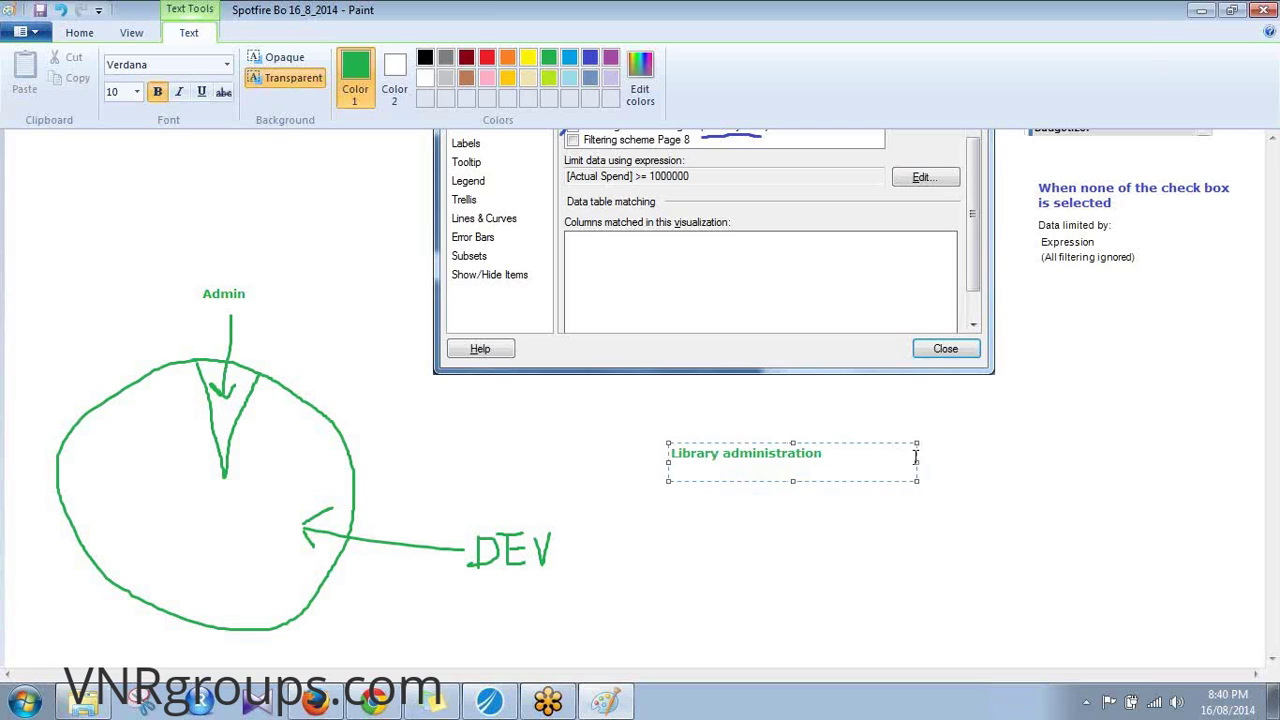
Add the lines "User management" and "Software upgrades" to the text note
key(Return)
text(User management)
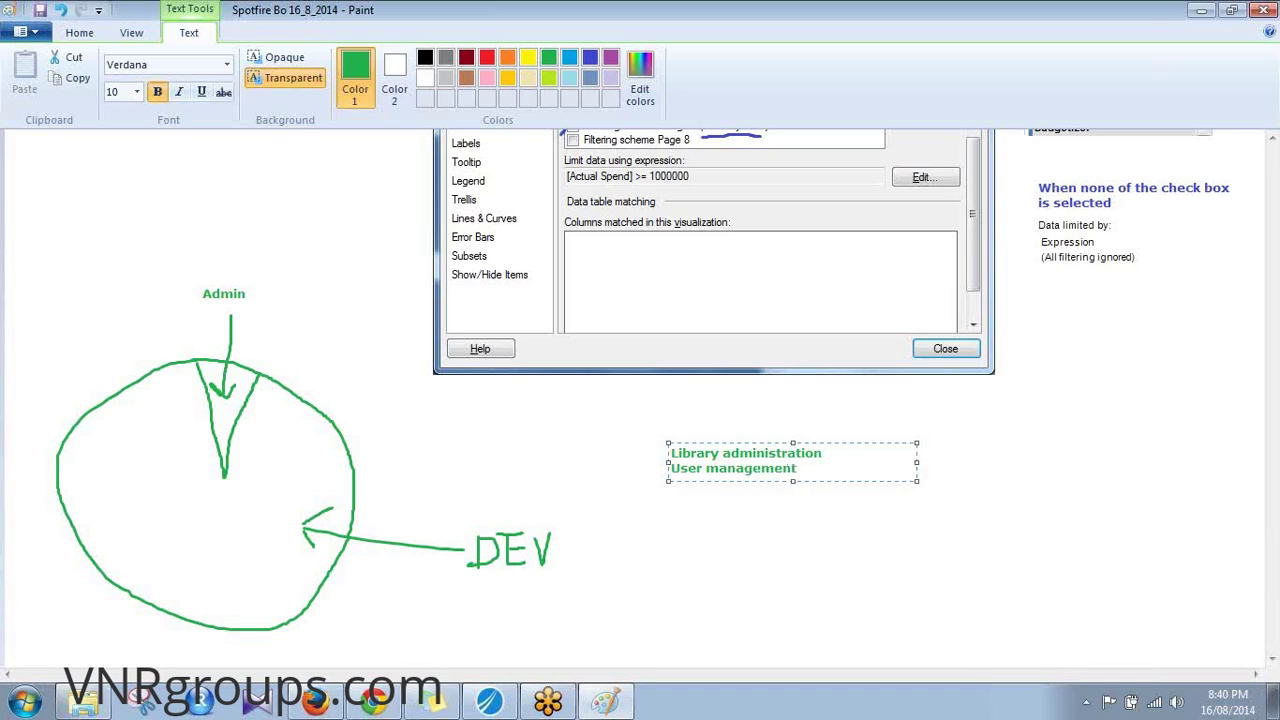
key(Return)
text(Software update)
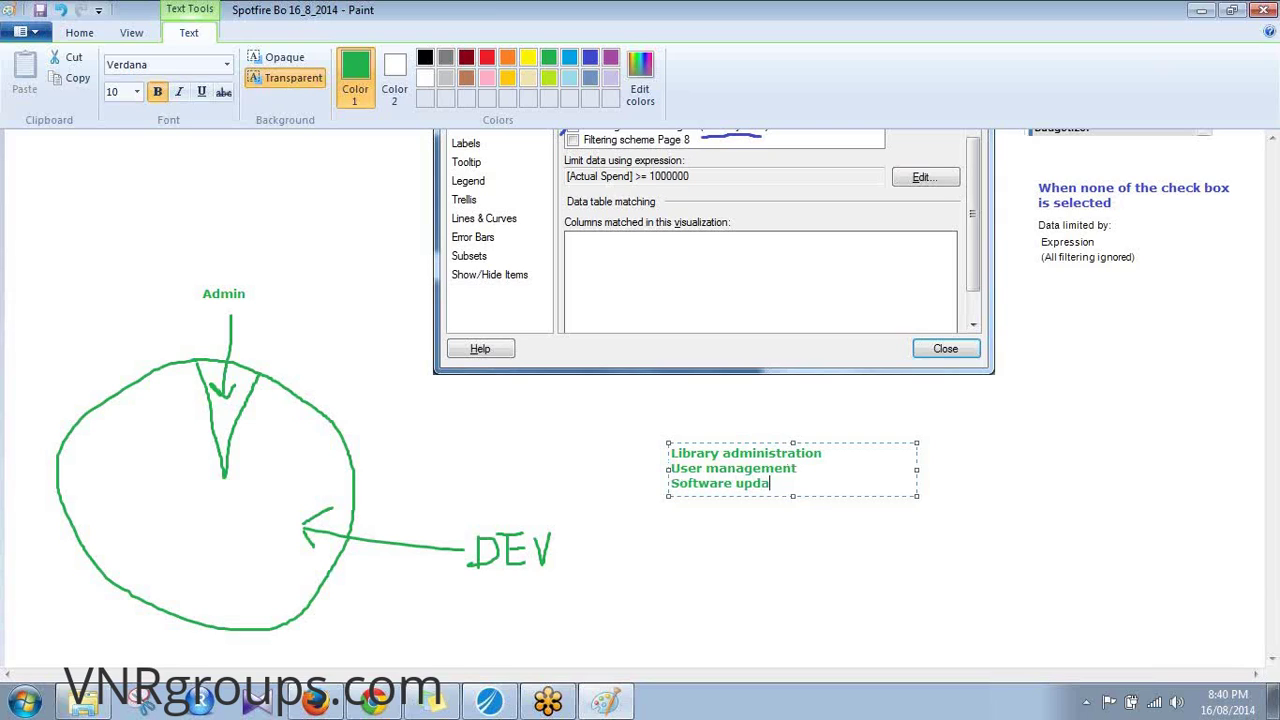
key(BackSpace)
key(BackSpace)
key(BackSpace)
text(r)
key(BackSpace)
key(BackSpace)
text(grades)
Add a fourth line to the note reading "Migrating reports/elements from one enviornment to another"
key(Return)
text(Mig)
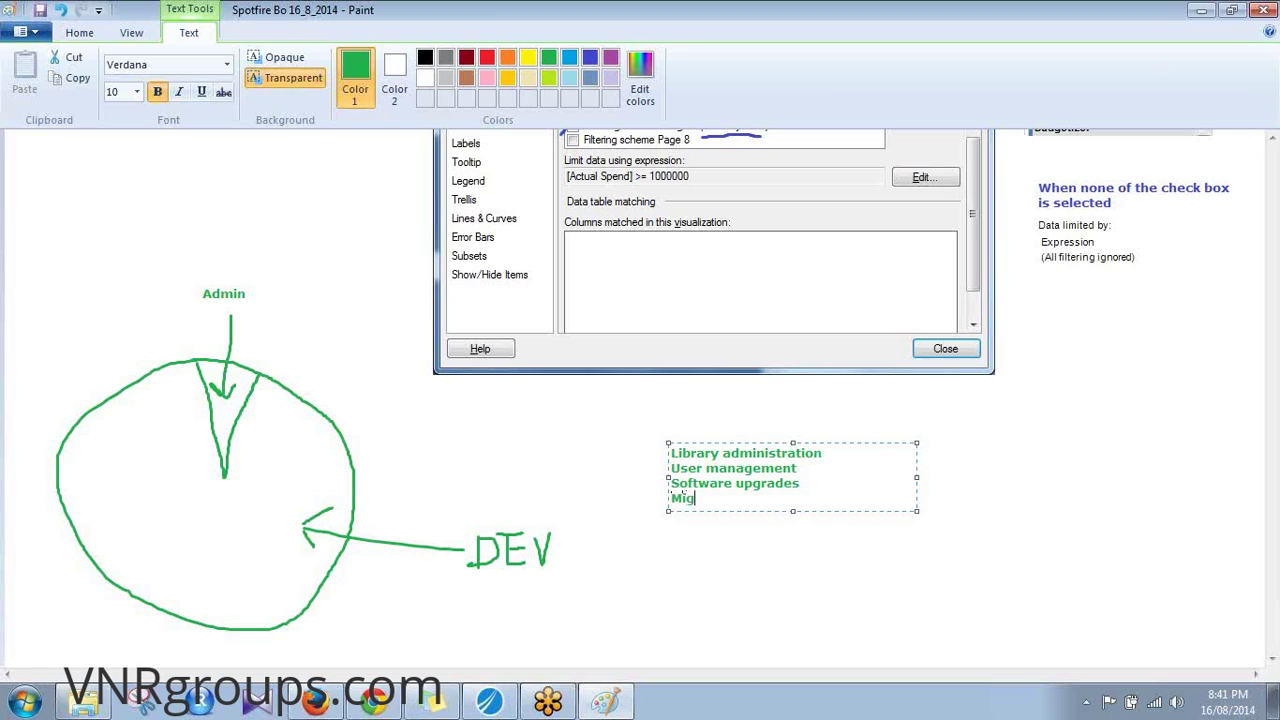
text(rating reports/eleme)
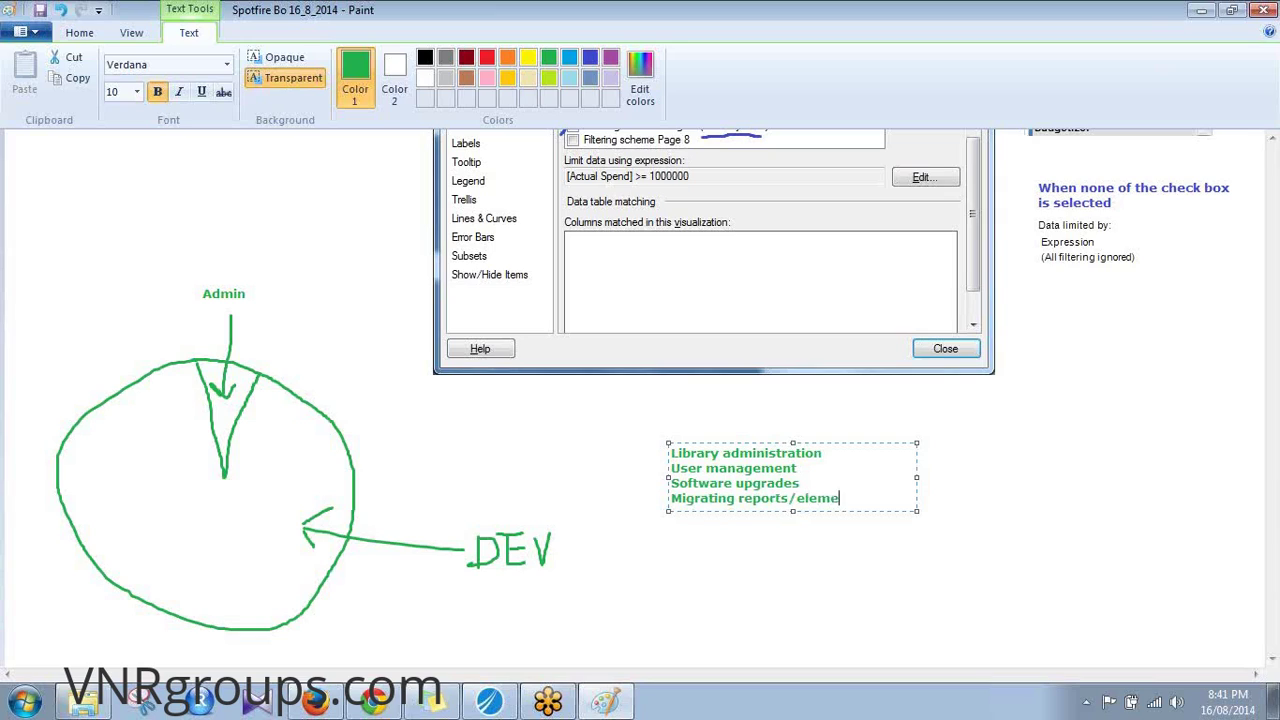
text(nts from one of)
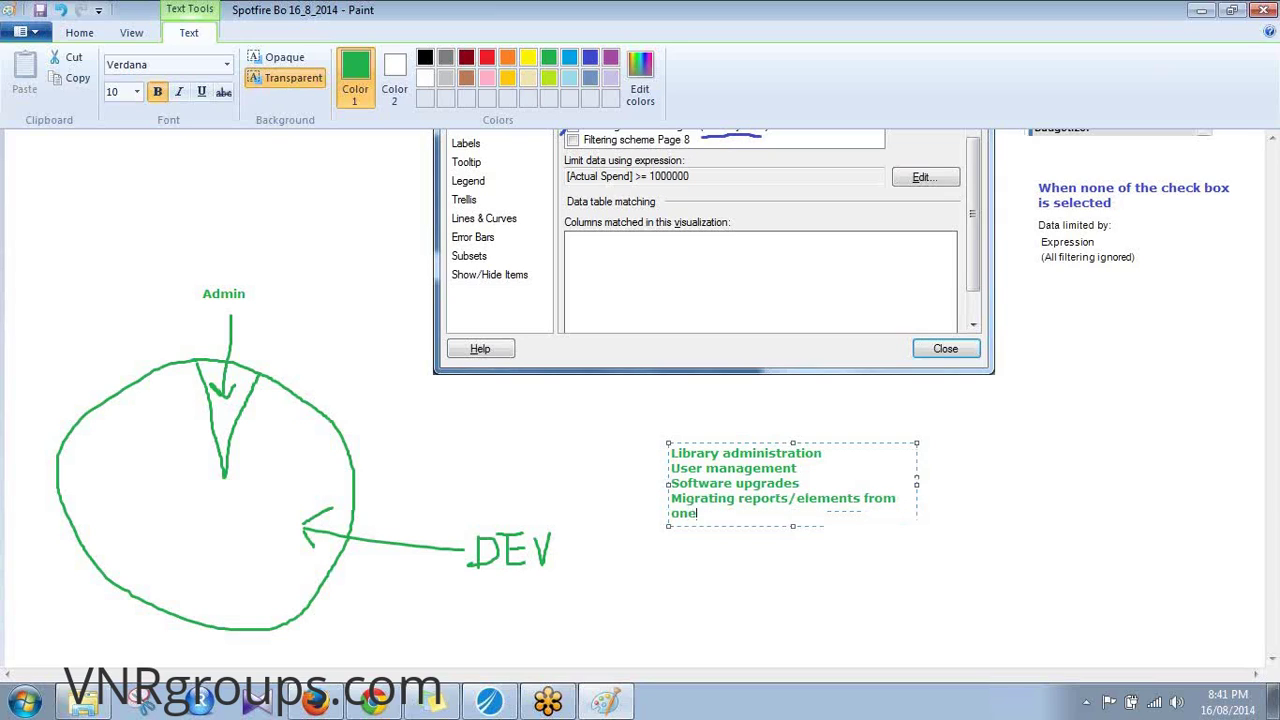
key(BackSpace)
key(BackSpace)
key(BackSpace)
text(e enviornmen)
key(BackSpace)
key(BackSpace)
key(BackSpace)
key(BackSpace)
key(BackSpace)
text(nment to a)
key(BackSpace)
key(BackSpace)
key(BackSpace)
text(o anoth)
End the migration line with "(dev/QA/Prod)" and widen the text box until the line fits without wrapping
text(er (deve)
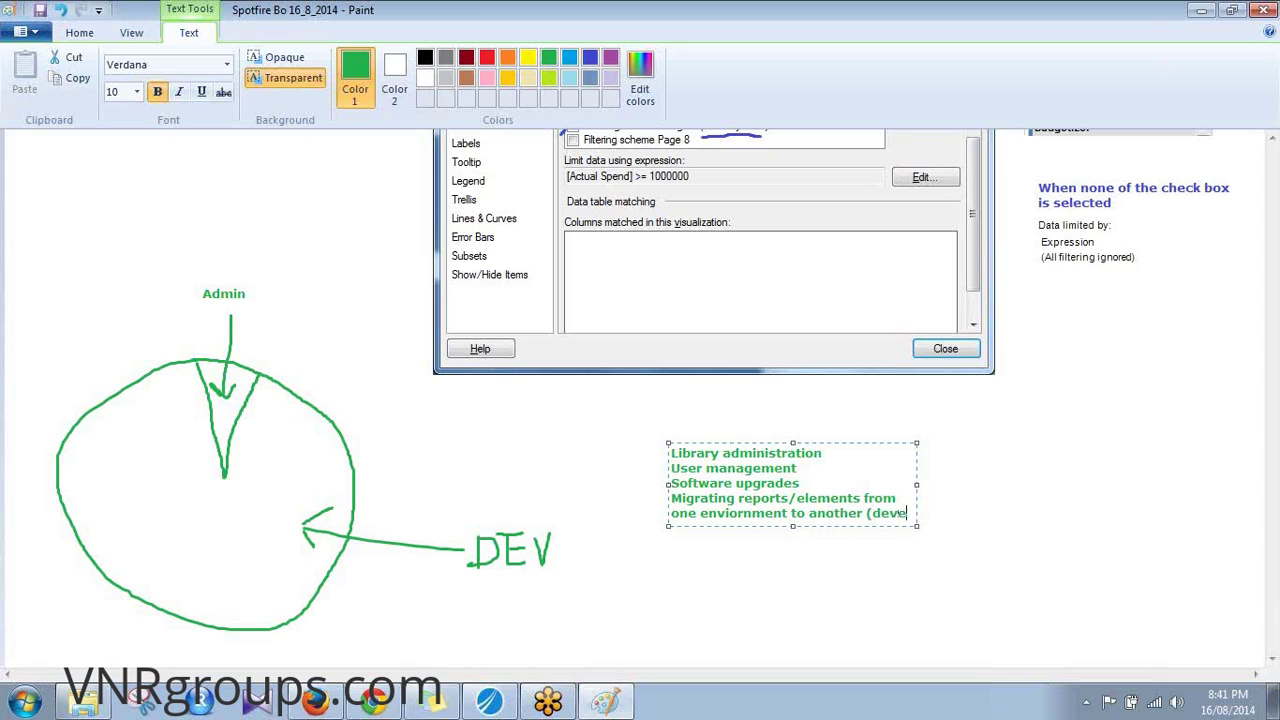
key(BackSpace)
text(/QA/Prod)
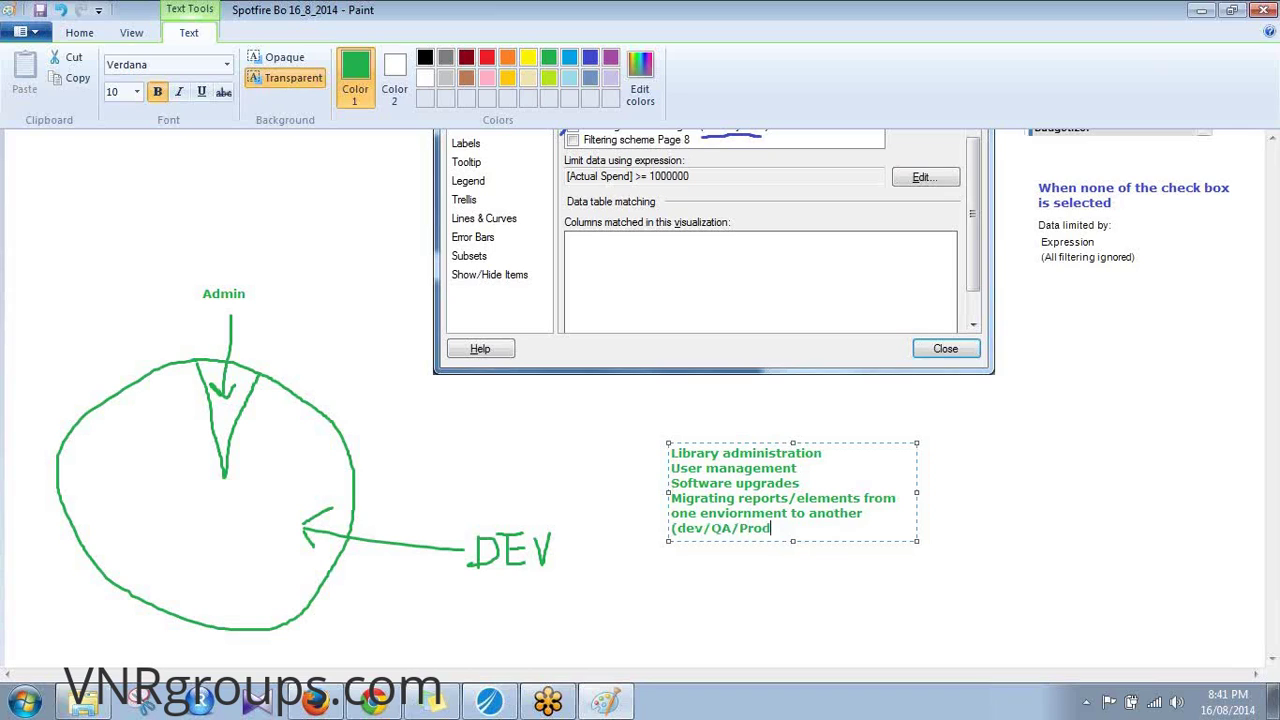
text())
drag(918, 492, 1258, 470)
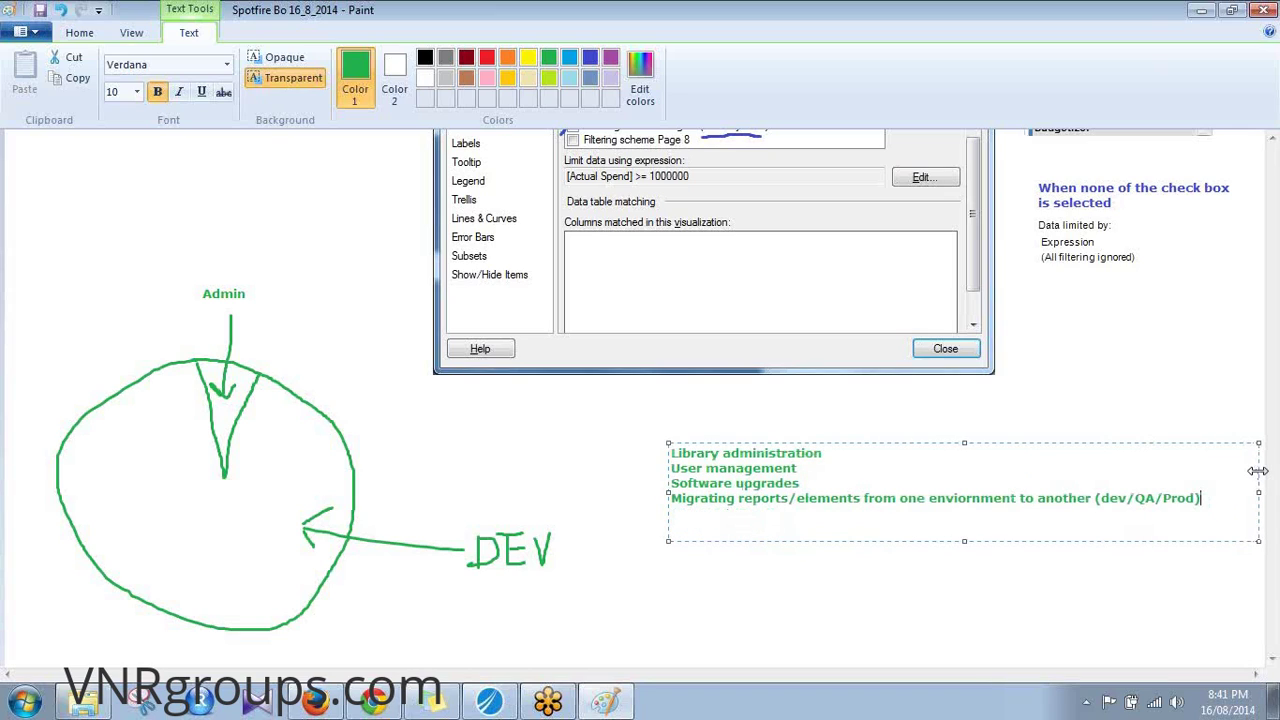
Insert the heading "Tasks of a Spotfire Admin" above the first line of the note
click(850, 448)
key(Return)
key(Up)
text(Tasks of)
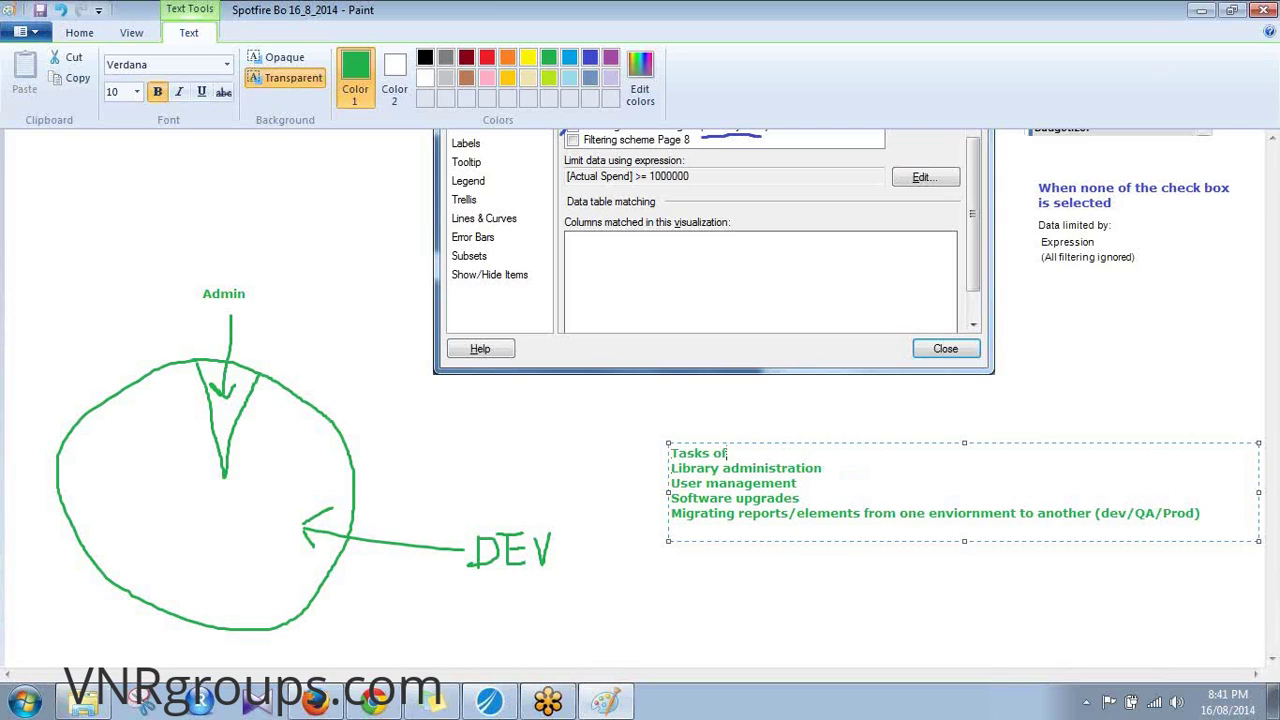
text( a Spotfire Admin)
Remove bold formatting from the four task lines below the heading
key(shift+Down)
key(shift+Down)
key(shift+Down)
key(shift+Down)
key(shift+End)
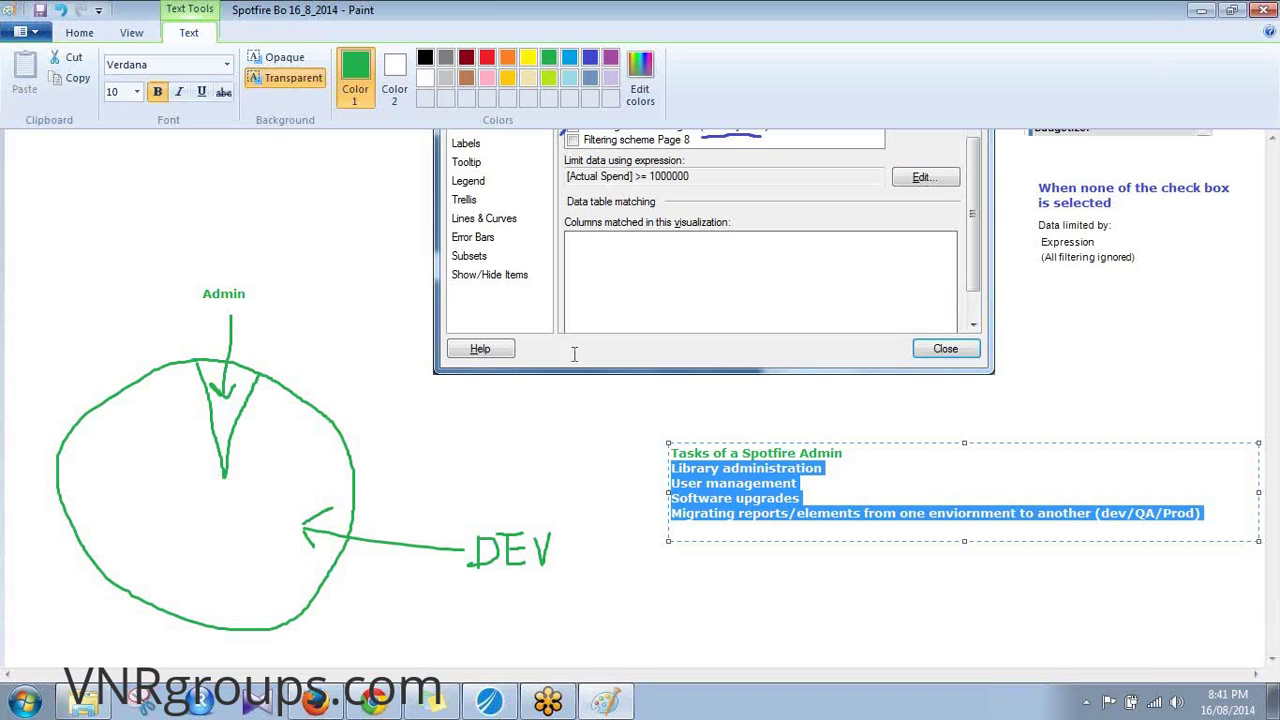
click(157, 91)
click(717, 494)
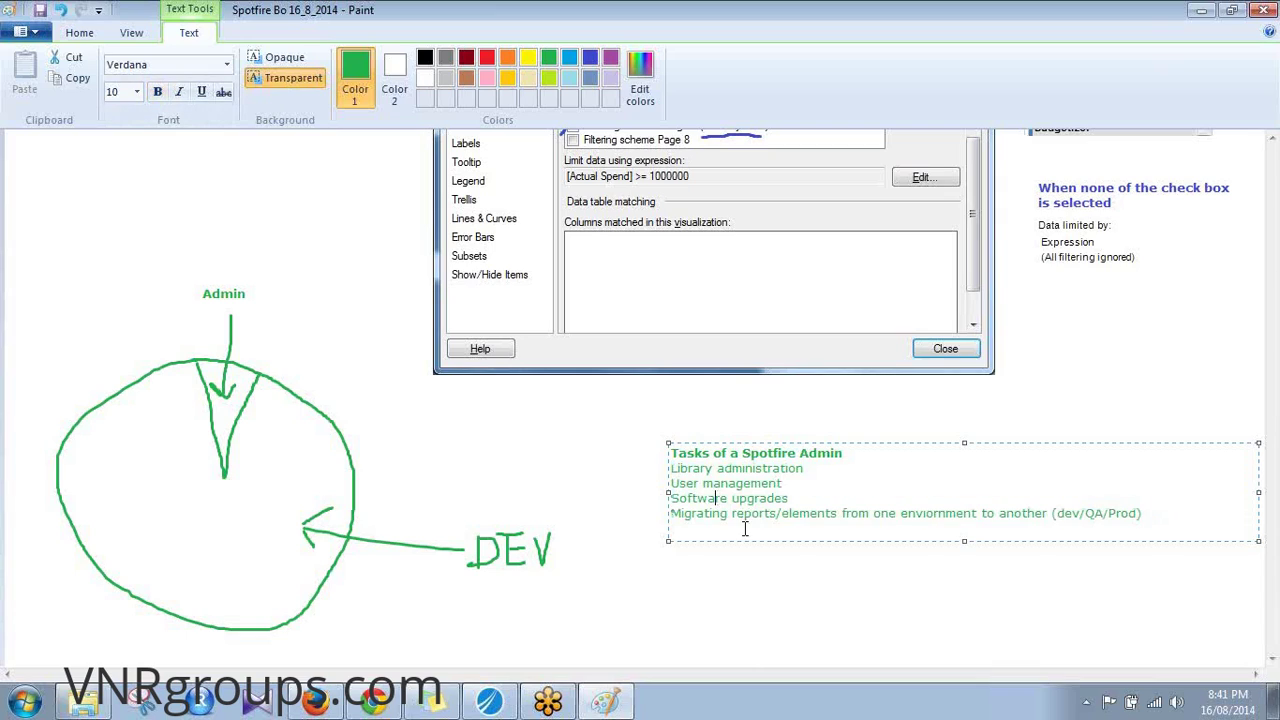
key(ctrl+b)
Number the four task lines from 1. to 4
key(Home)
text(1.)
key(Down)
key(Home)
text(2.)
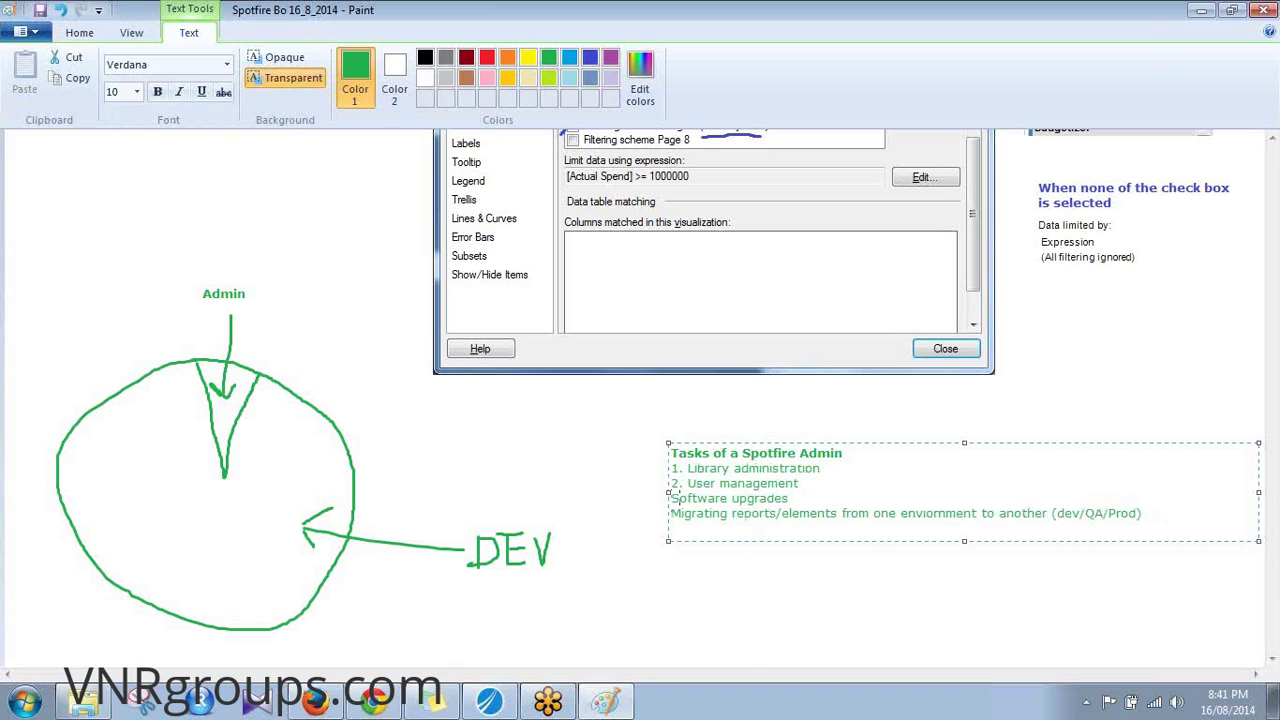
key(Down)
key(Home)
text(3.)
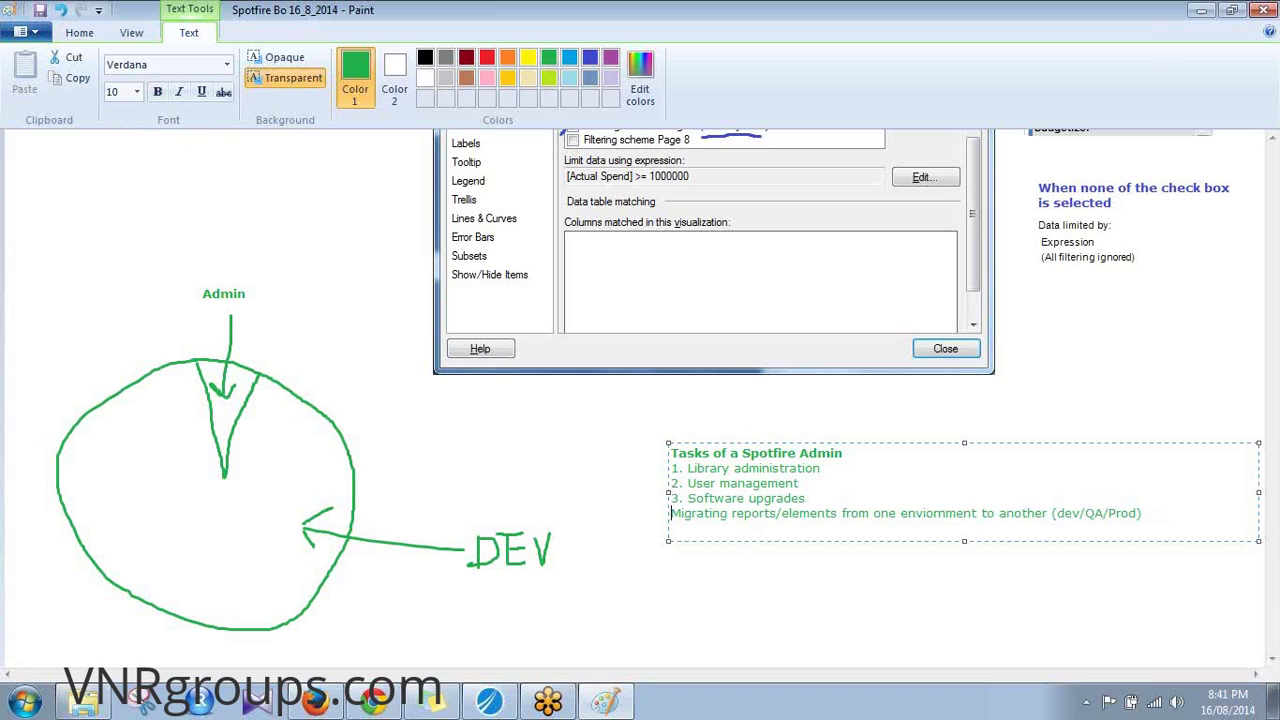
key(Down)
key(Home)
text(4.)
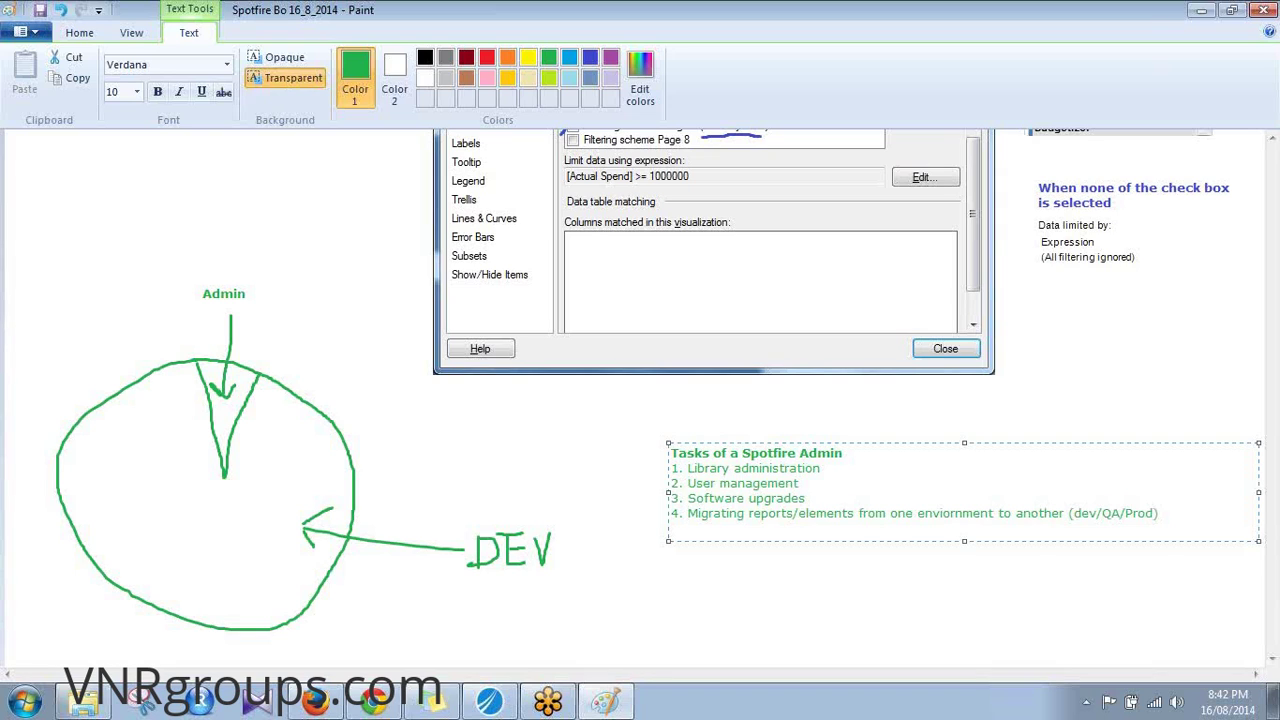
Switch to Spotfire, insert a text area on Page (10) and view the Script option for an action control without adding one
key(alt+Tab)
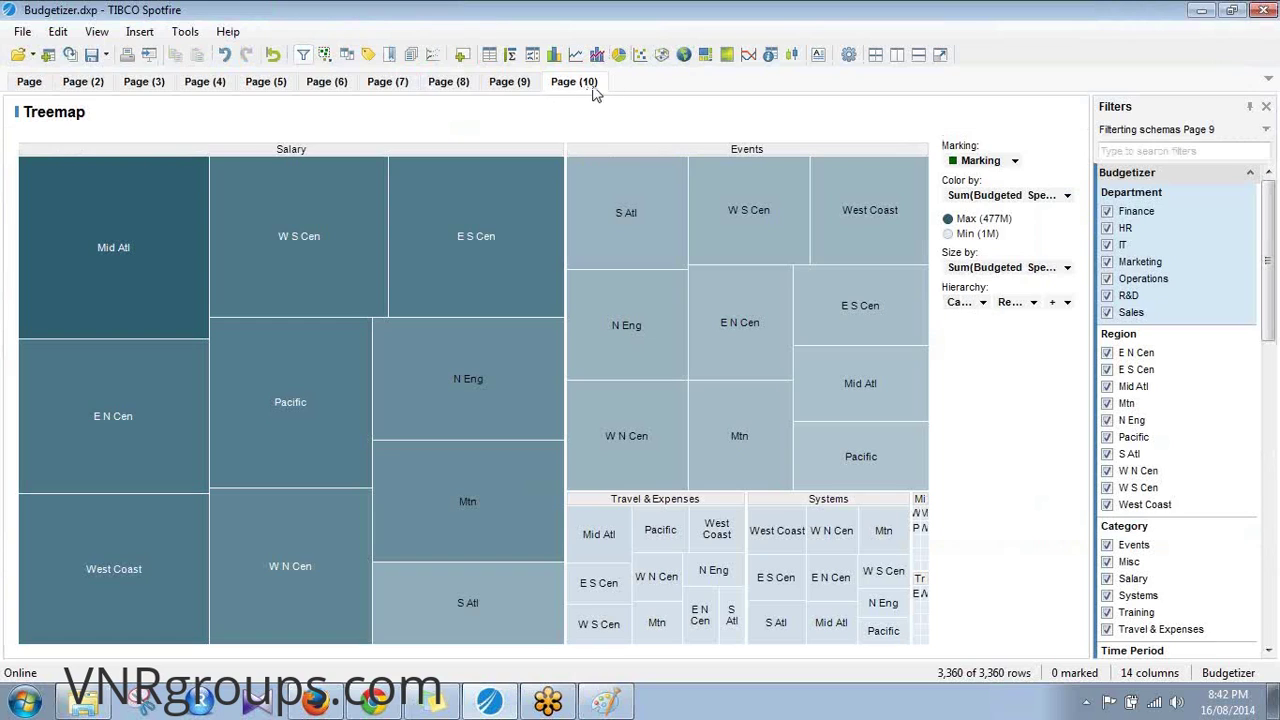
click(818, 54)
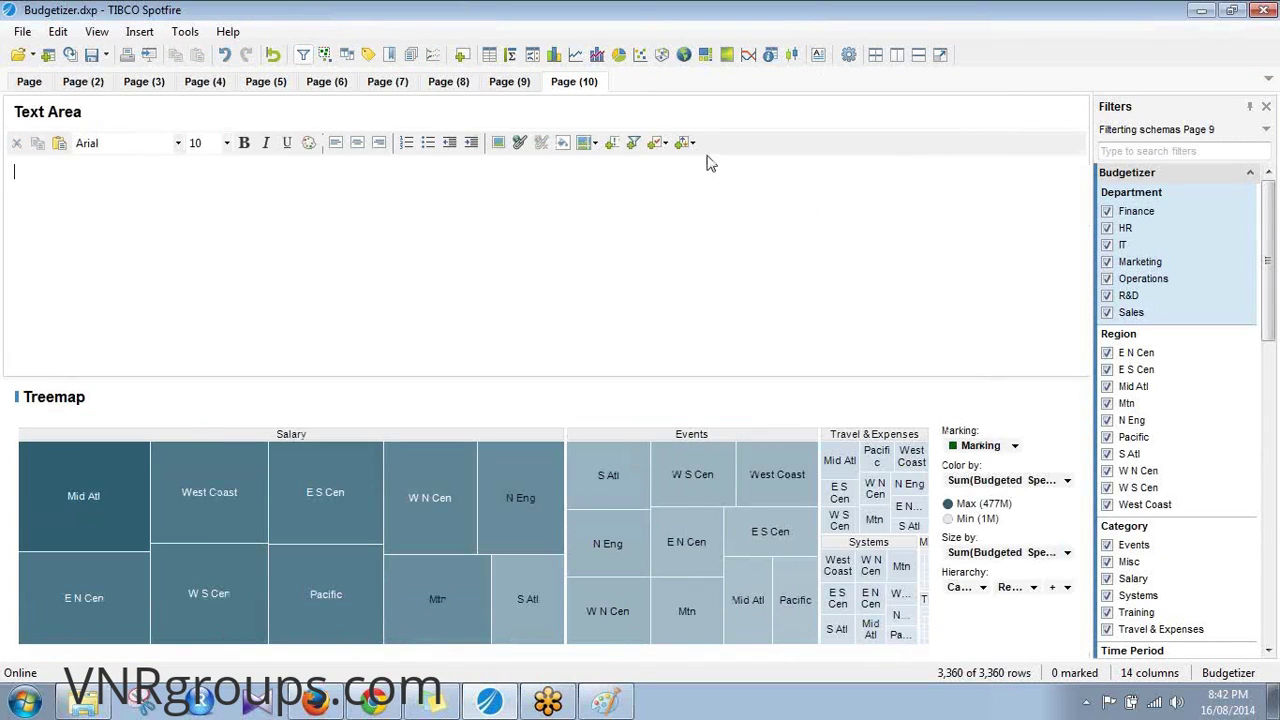
click(619, 149)
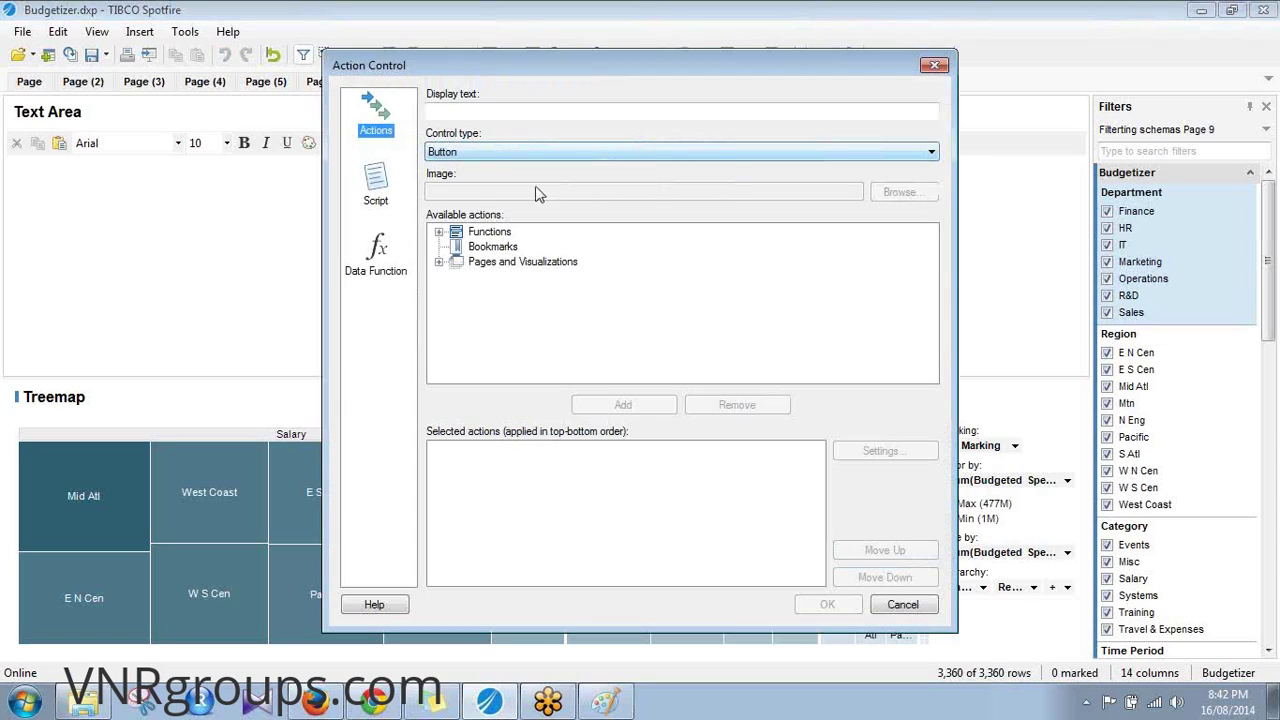
click(382, 195)
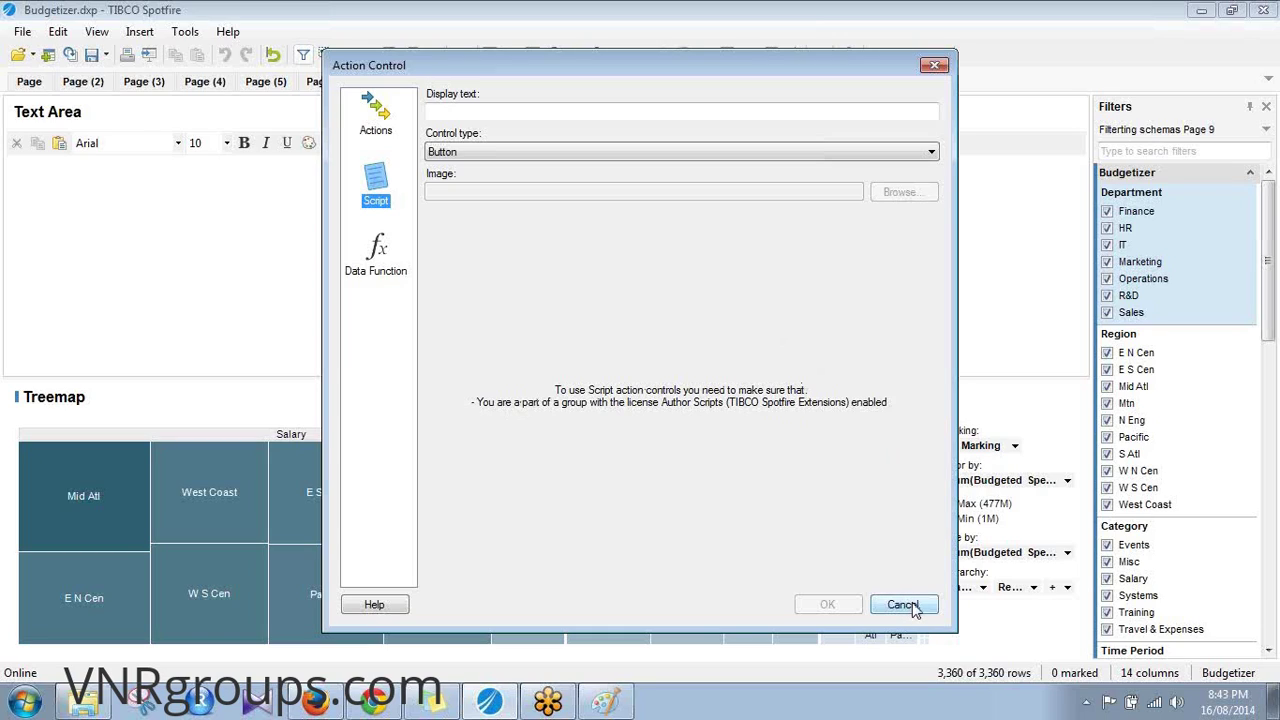
click(934, 65)
Open the Change Filter Type text file from the fwdironpythonscriptsamples folder in Downloads with Notepad++
click(84, 702)
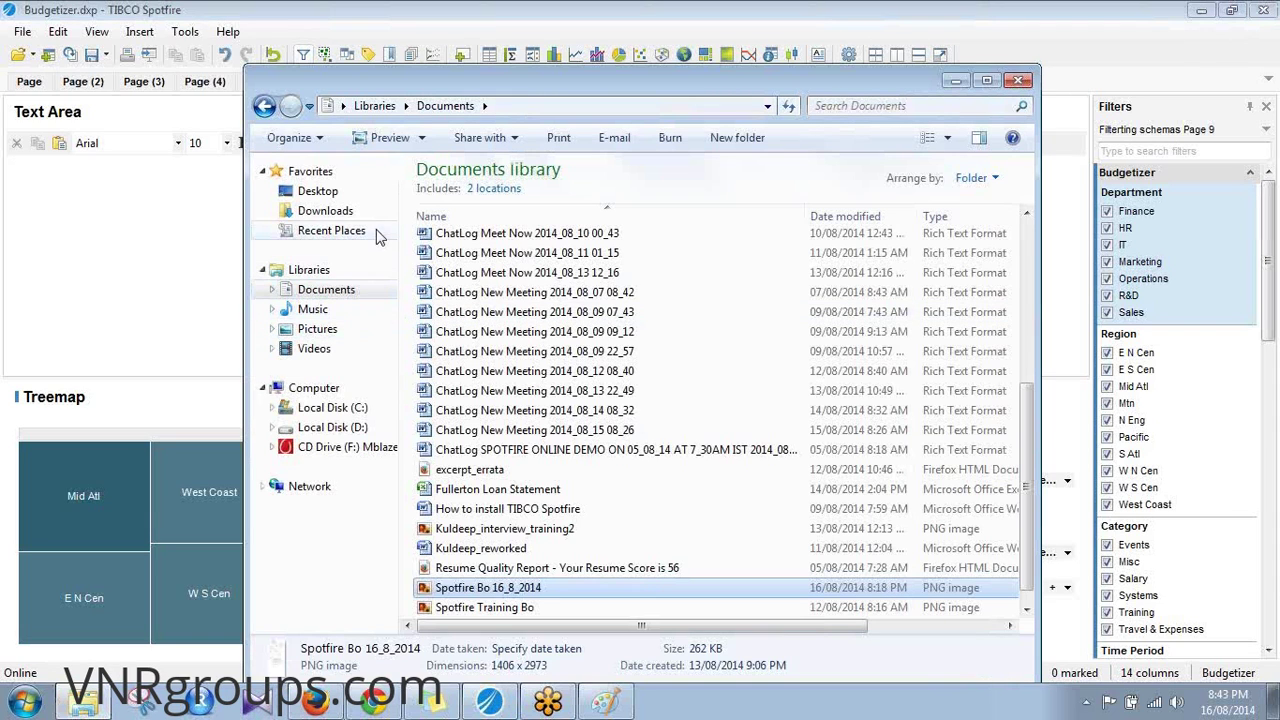
click(345, 211)
double_click(500, 193)
right_click(496, 211)
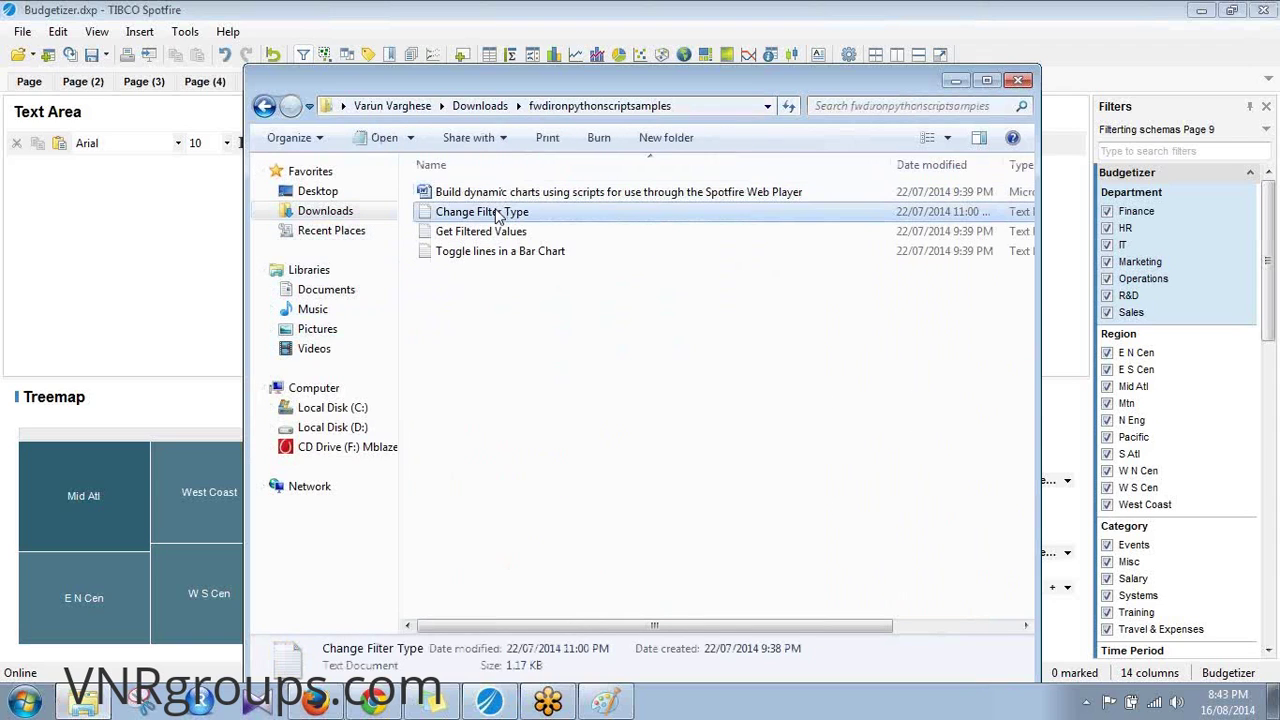
click(600, 285)
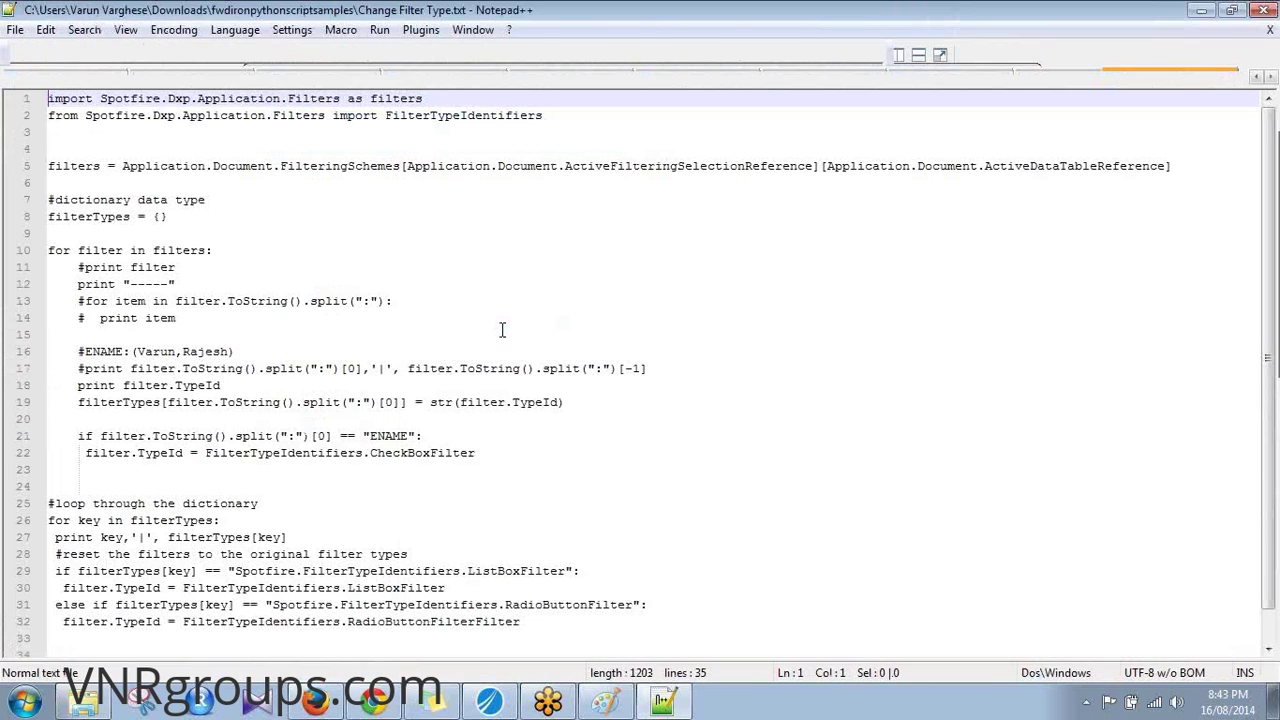
Read through the Change Filter Type script, from its imports to the loop that resets the filter types
scroll(478, 327, down, 1)
scroll(478, 327, up, 1)
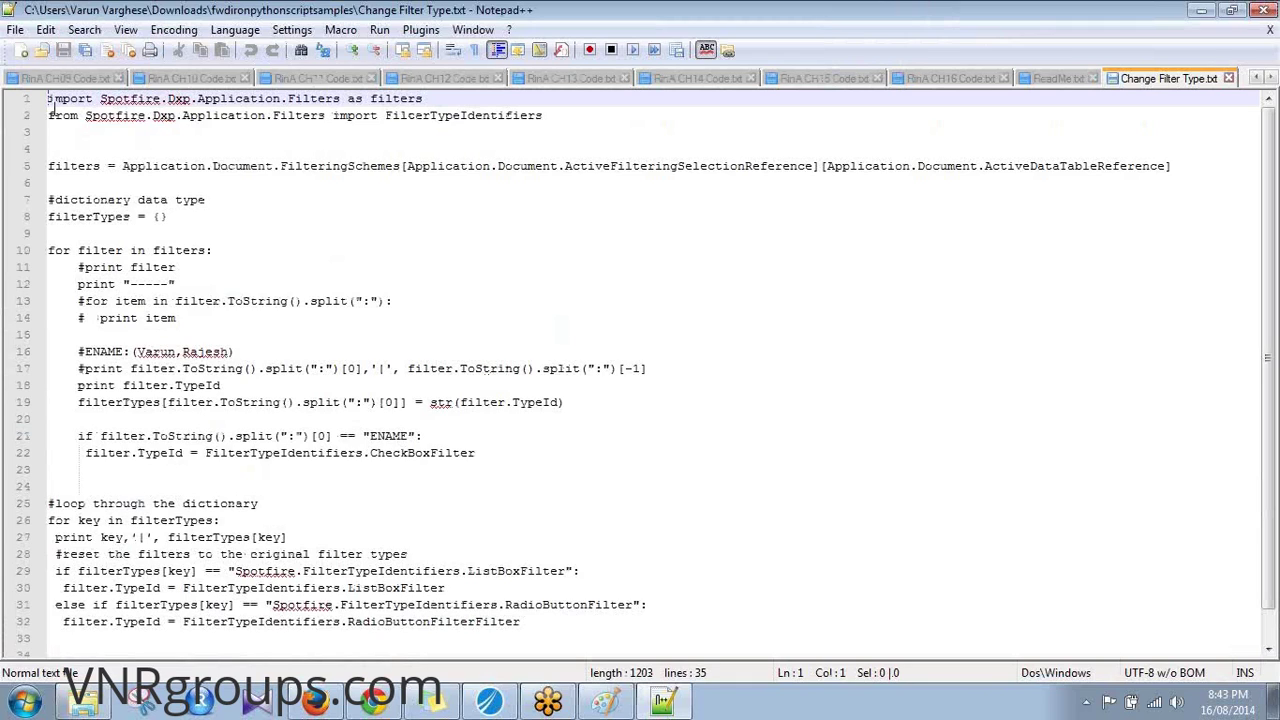
scroll(251, 194, down, 1)
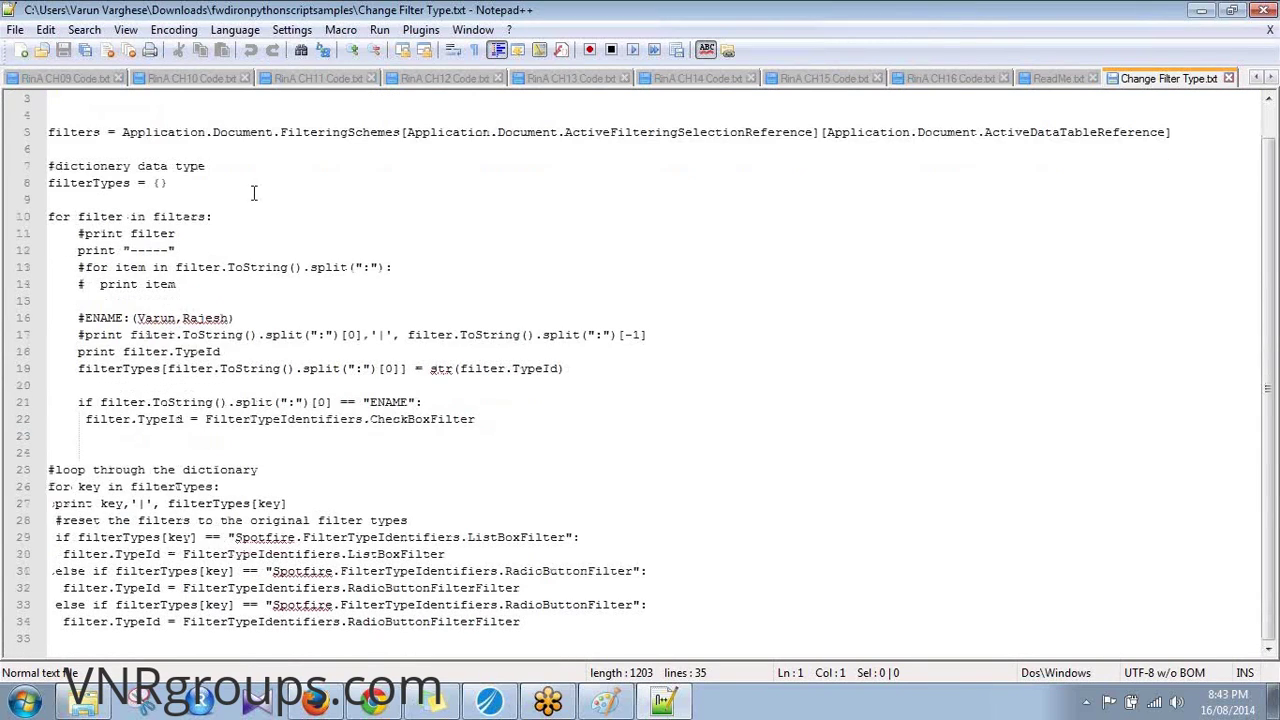
click(400, 620)
scroll(381, 630, up, 1)
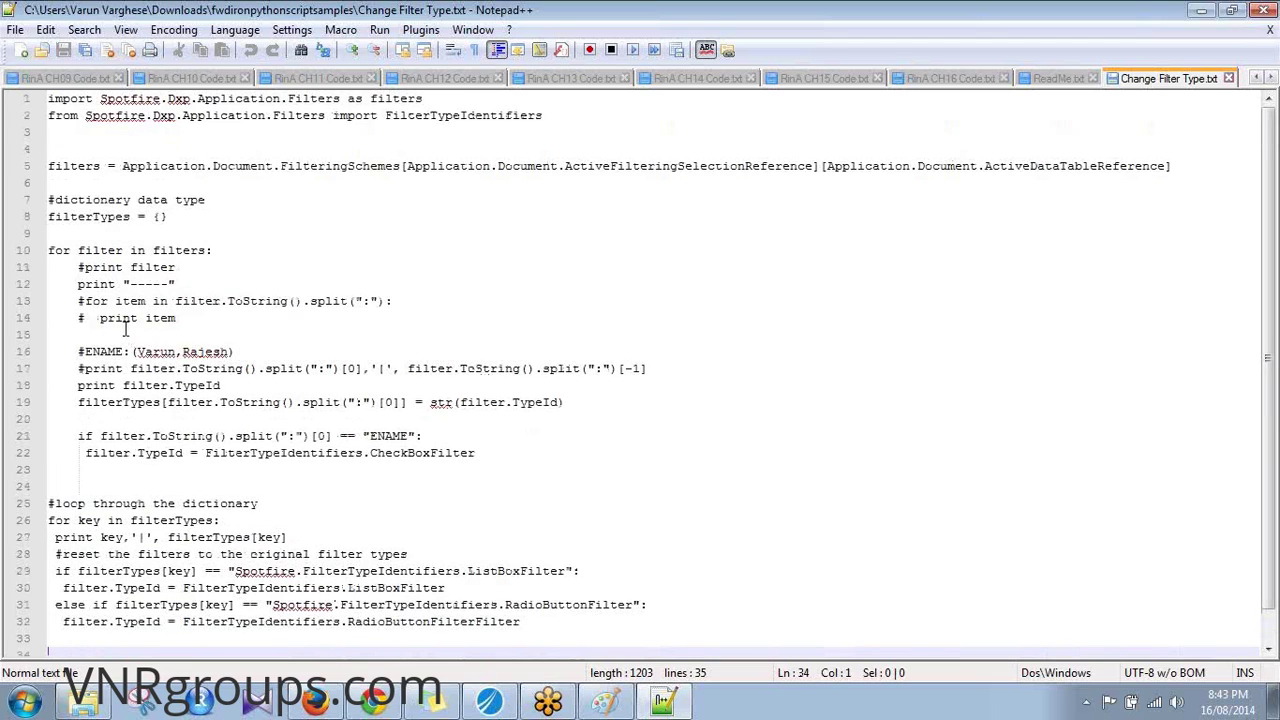
drag(110, 170, 140, 595)
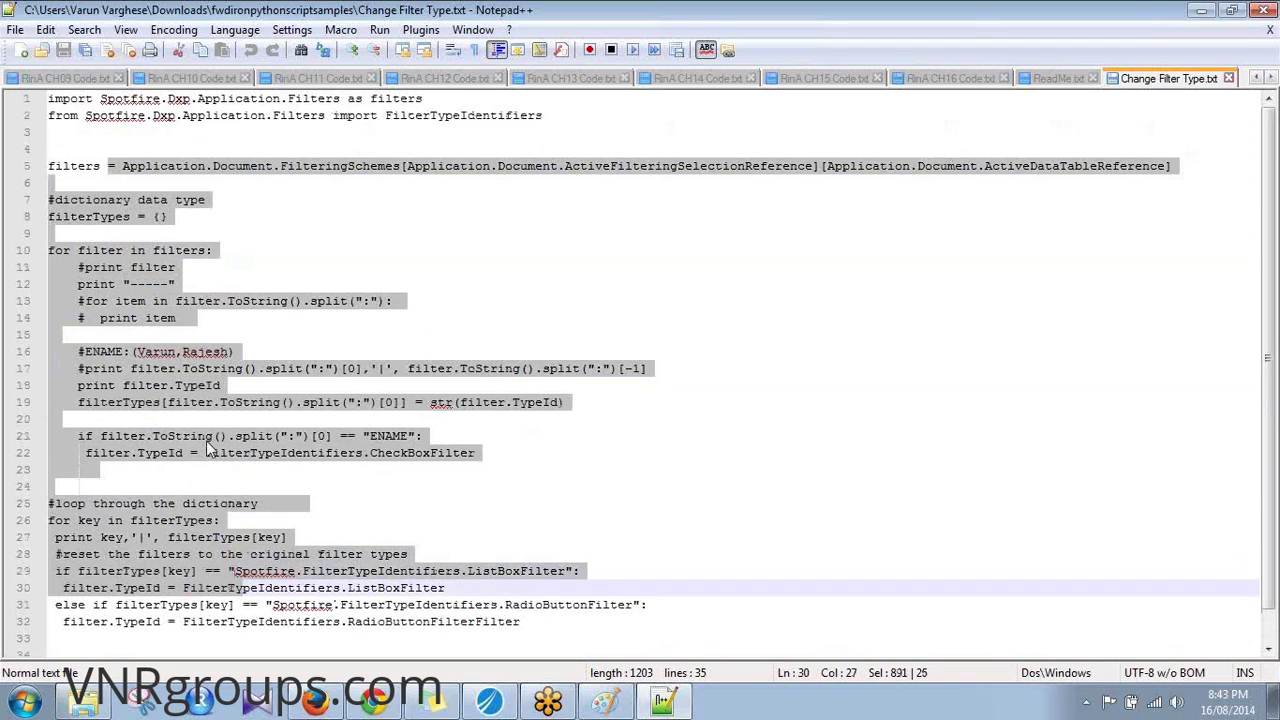
Review the Change Filter Type script again, highlighting the ENAME comment values and the code from the filters line to the dictionary loop
click(200, 405)
click(184, 352)
drag(183, 352, 224, 352)
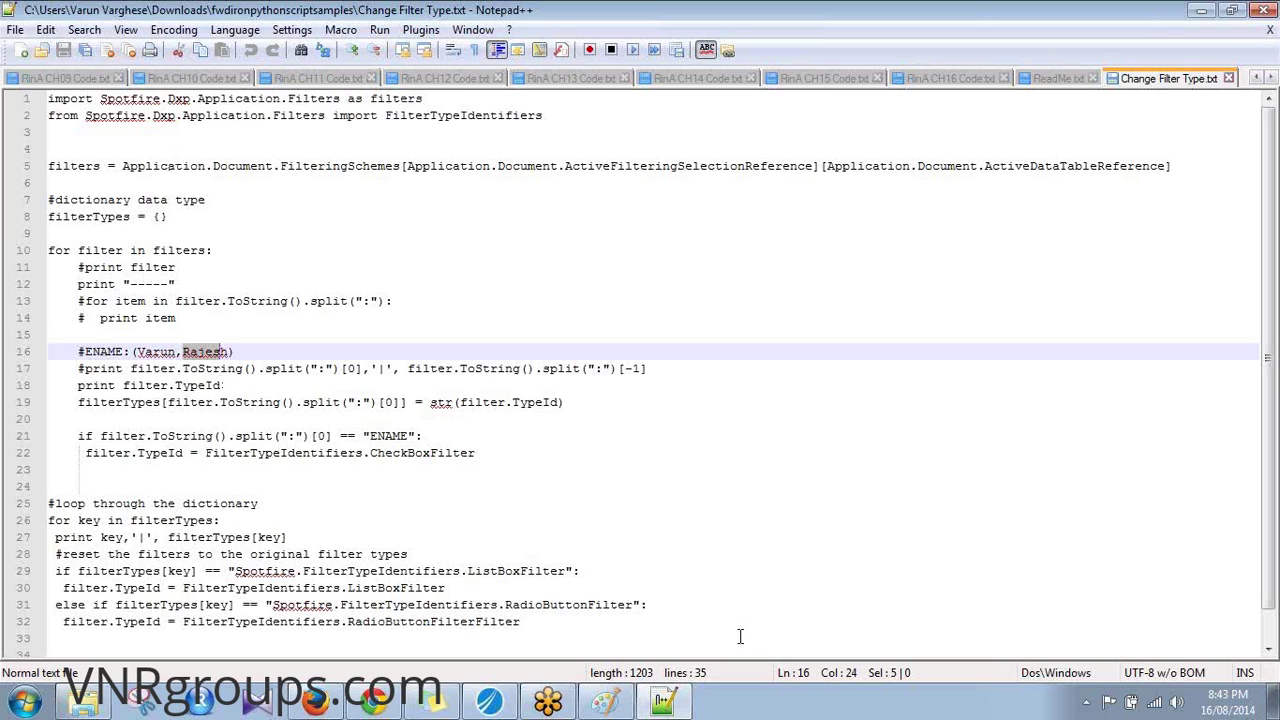
scroll(715, 595, down, 1)
scroll(715, 595, up, 1)
drag(50, 233, 166, 240)
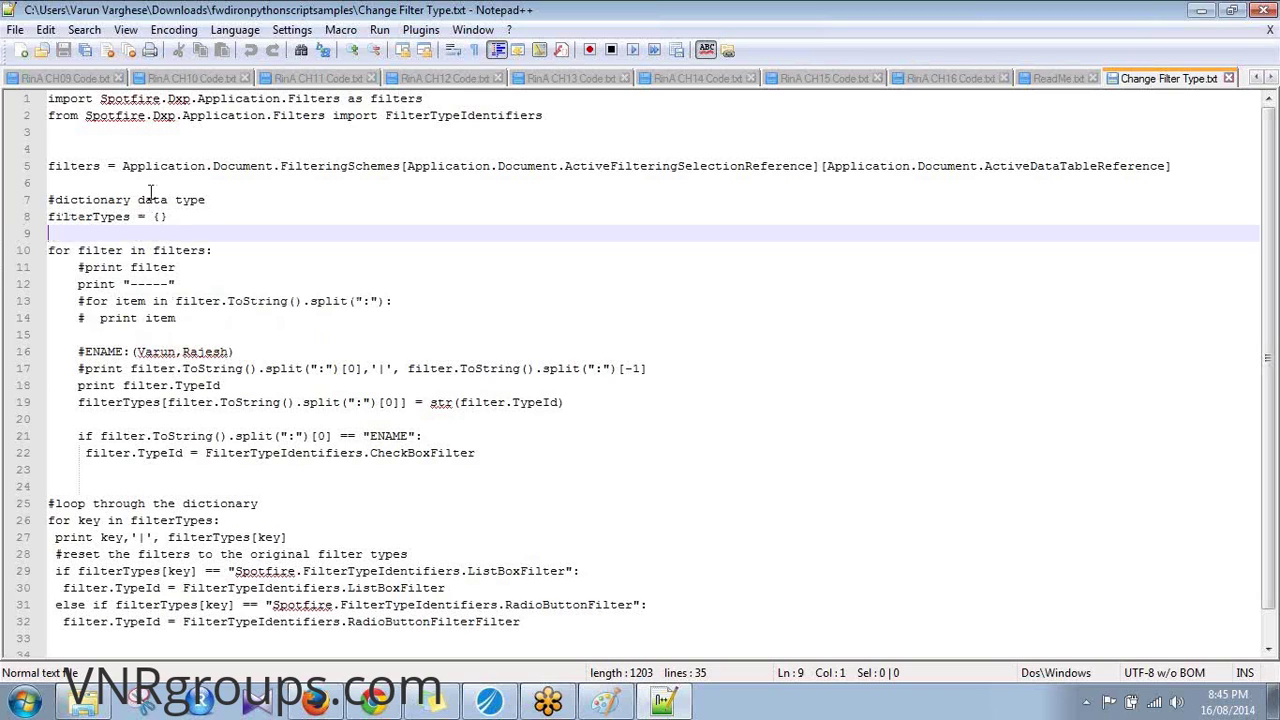
click(73, 140)
drag(657, 543, 69, 152)
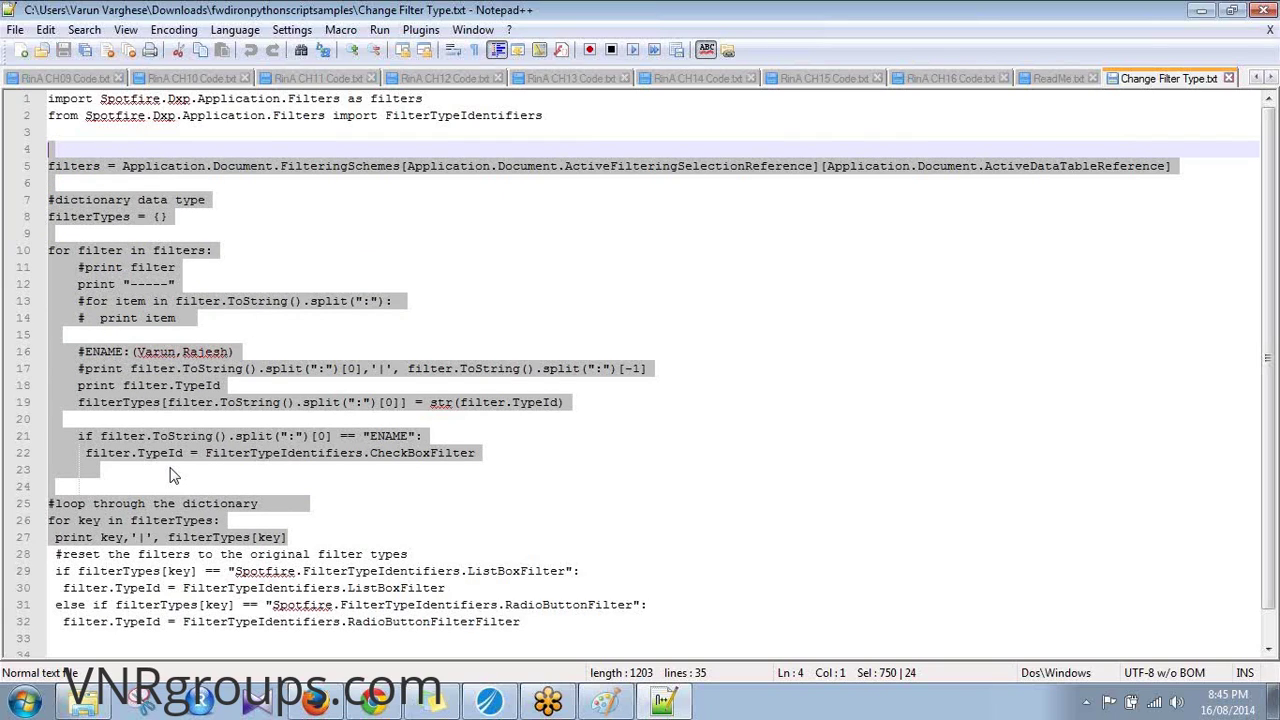
Look through the R sample code in the RinA CH16, CH12, CH11 and CH10 Code text files
click(940, 80)
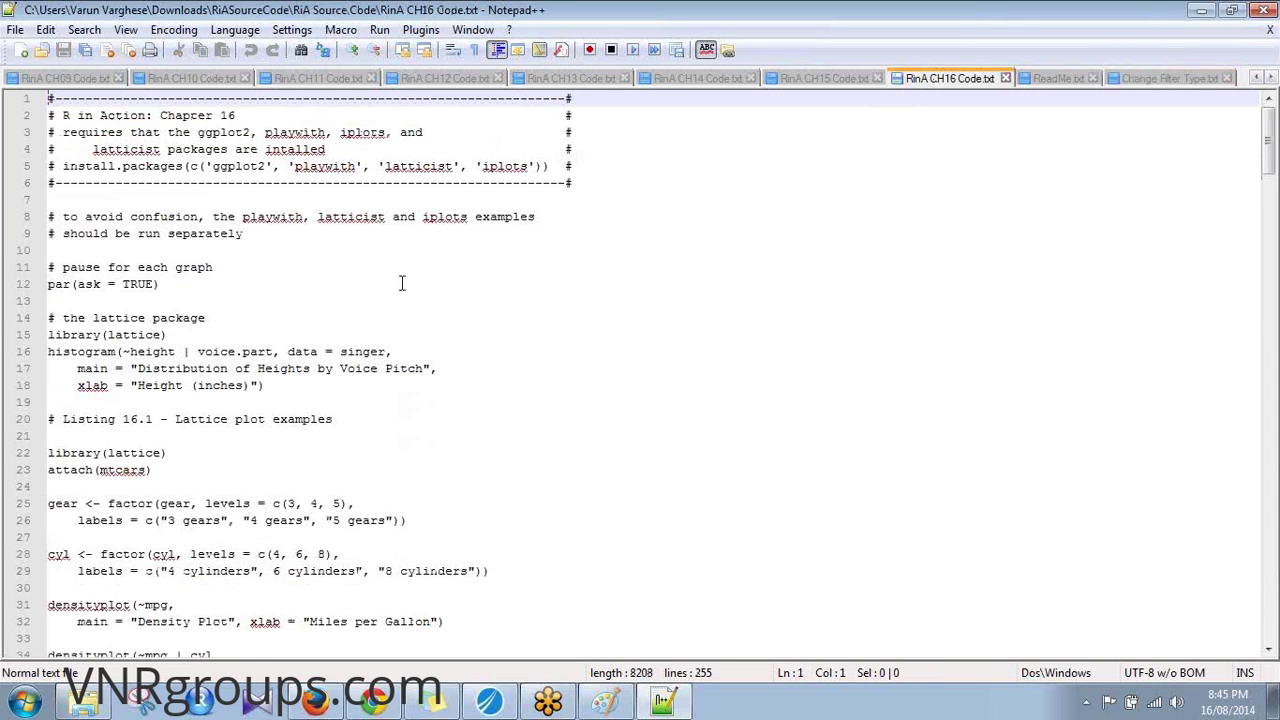
scroll(271, 333, down, 3)
scroll(271, 333, down, 5)
drag(358, 537, 60, 200)
scroll(60, 200, up, 3)
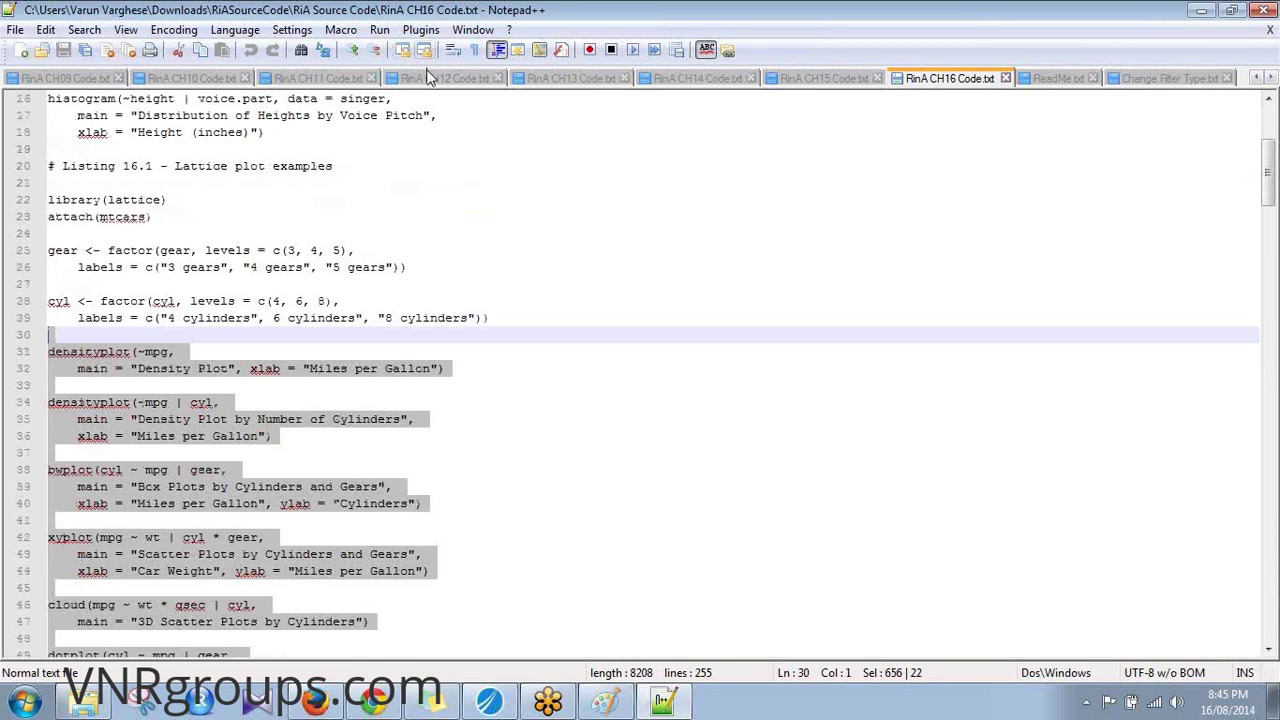
click(444, 78)
drag(100, 267, 207, 474)
scroll(207, 474, down, 1)
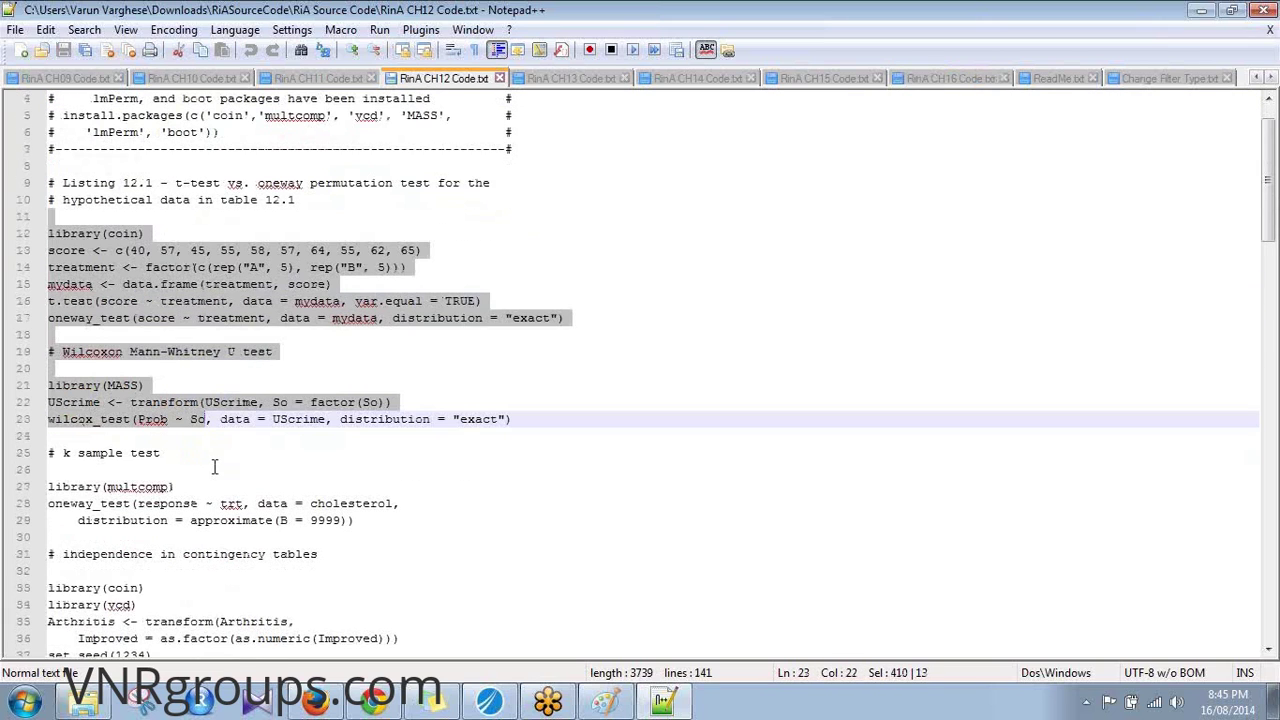
click(318, 80)
scroll(289, 234, down, 3)
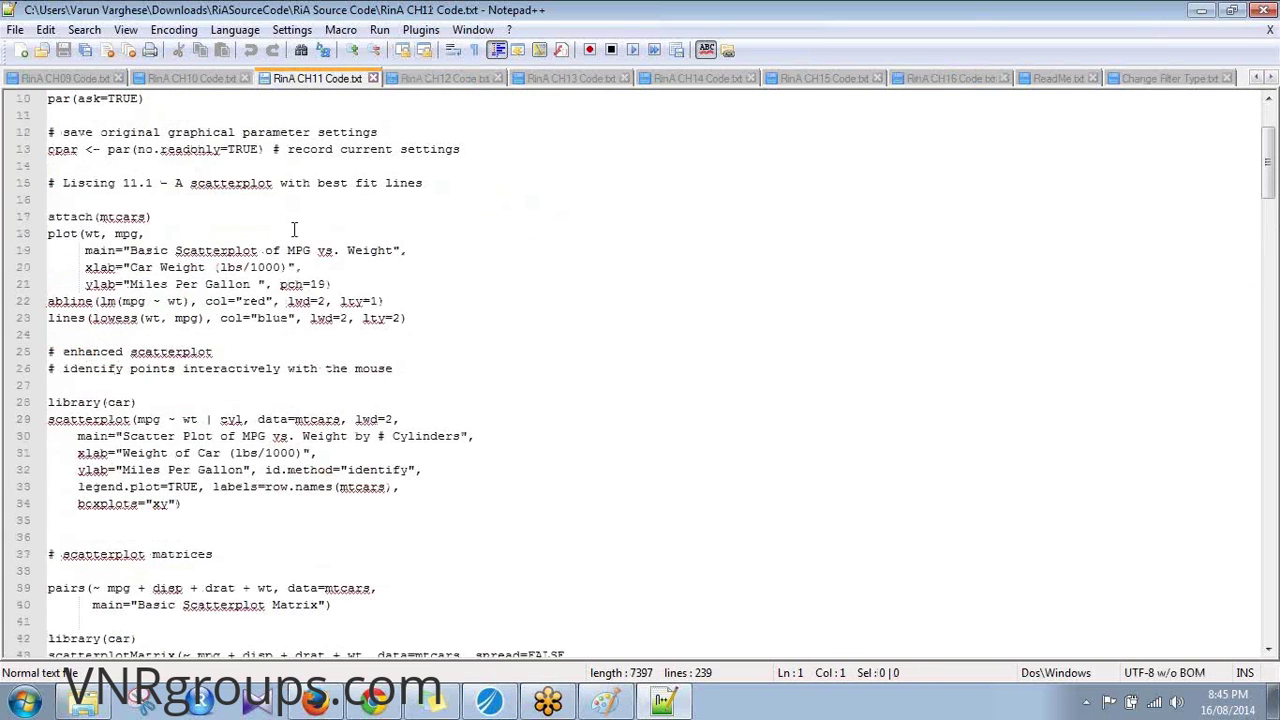
click(208, 82)
drag(150, 188, 242, 370)
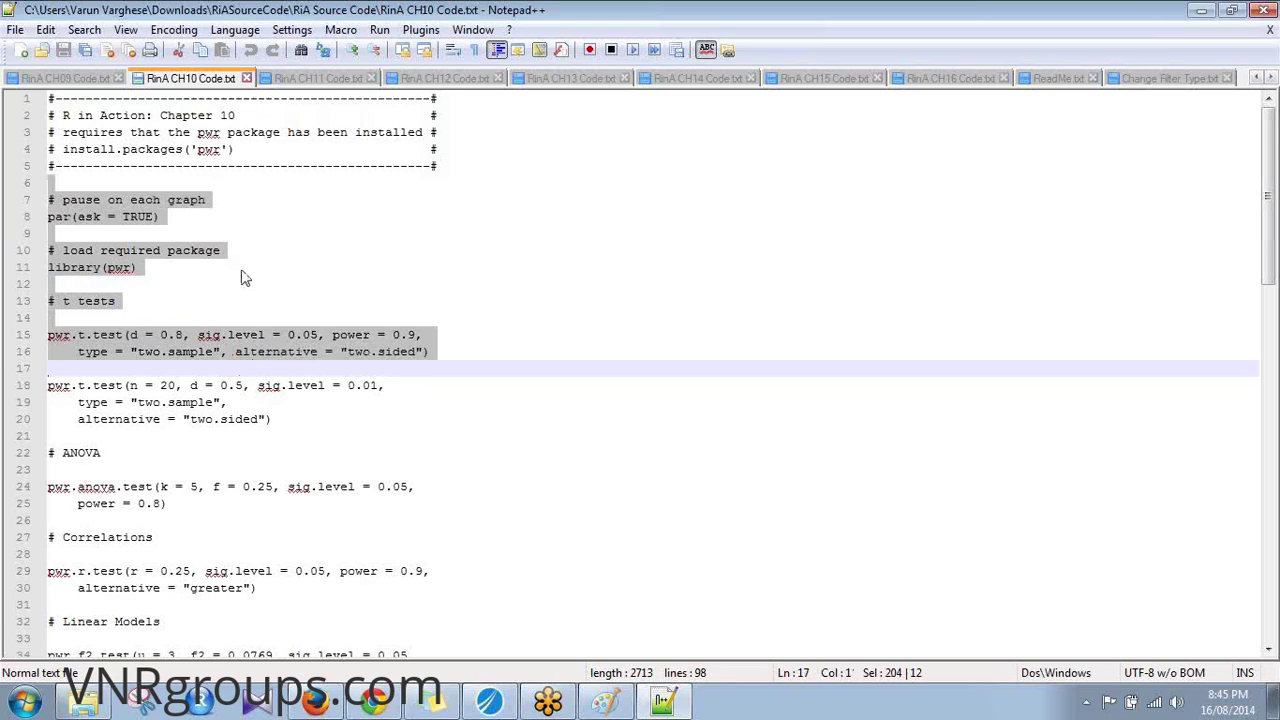
Examine RinA CH09 Code.txt down to the plot(TukeyHSD(fit)) line and start RStudio
click(91, 77)
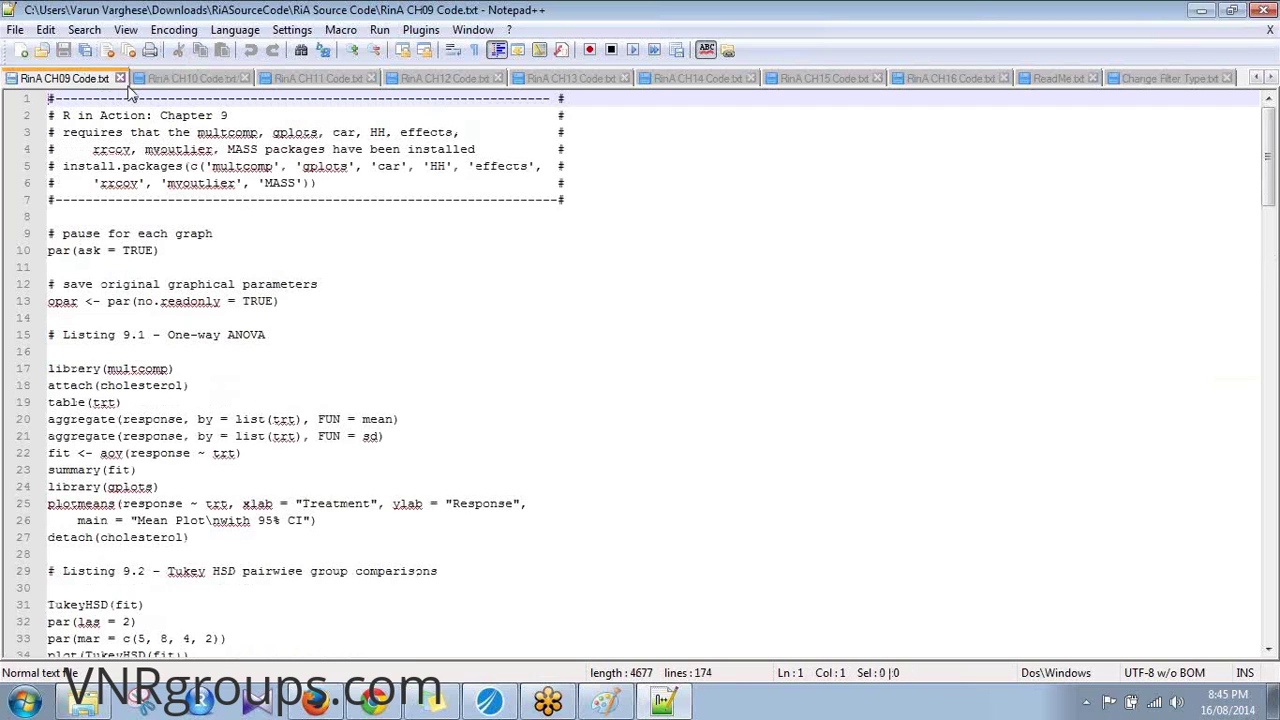
click(165, 250)
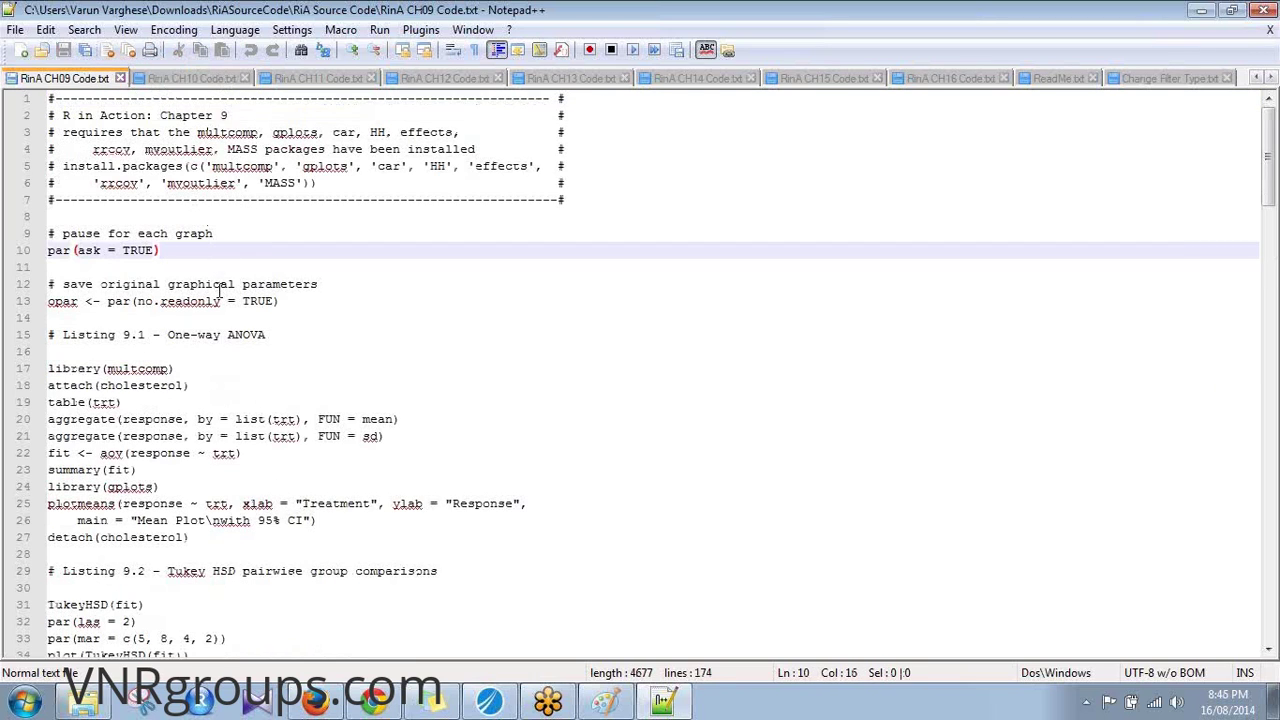
scroll(170, 225, down, 7)
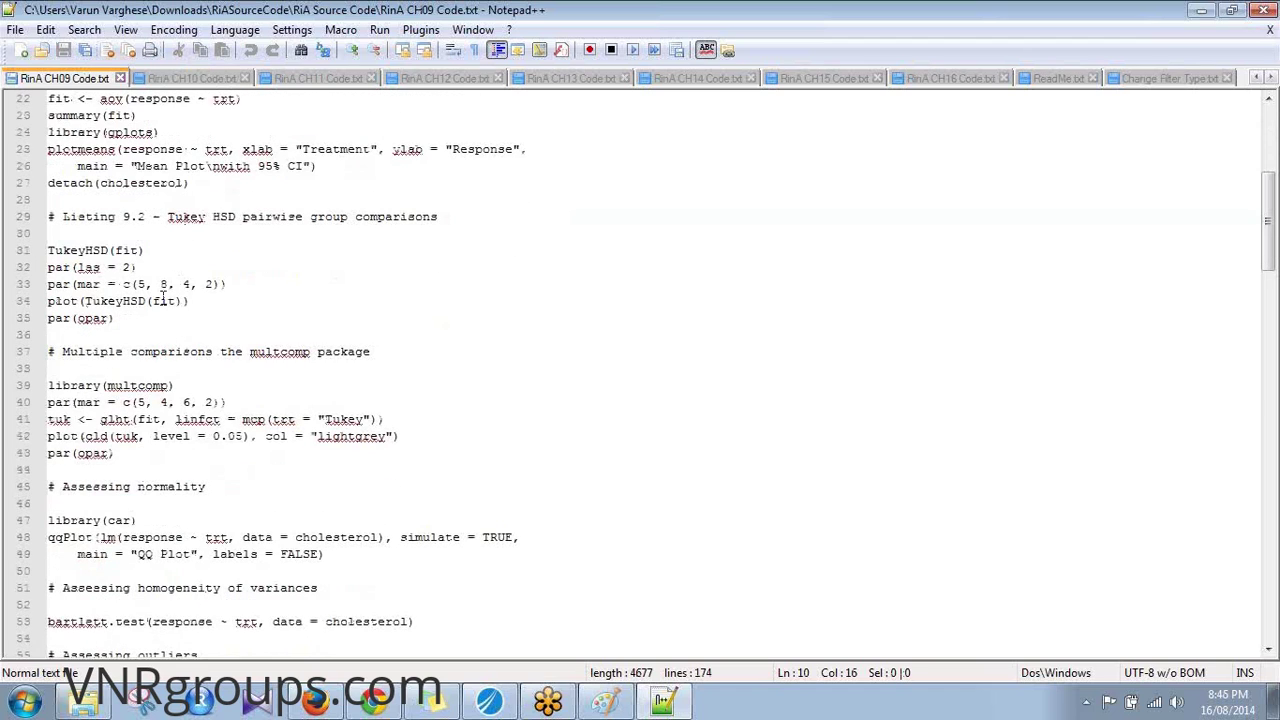
drag(48, 300, 186, 300)
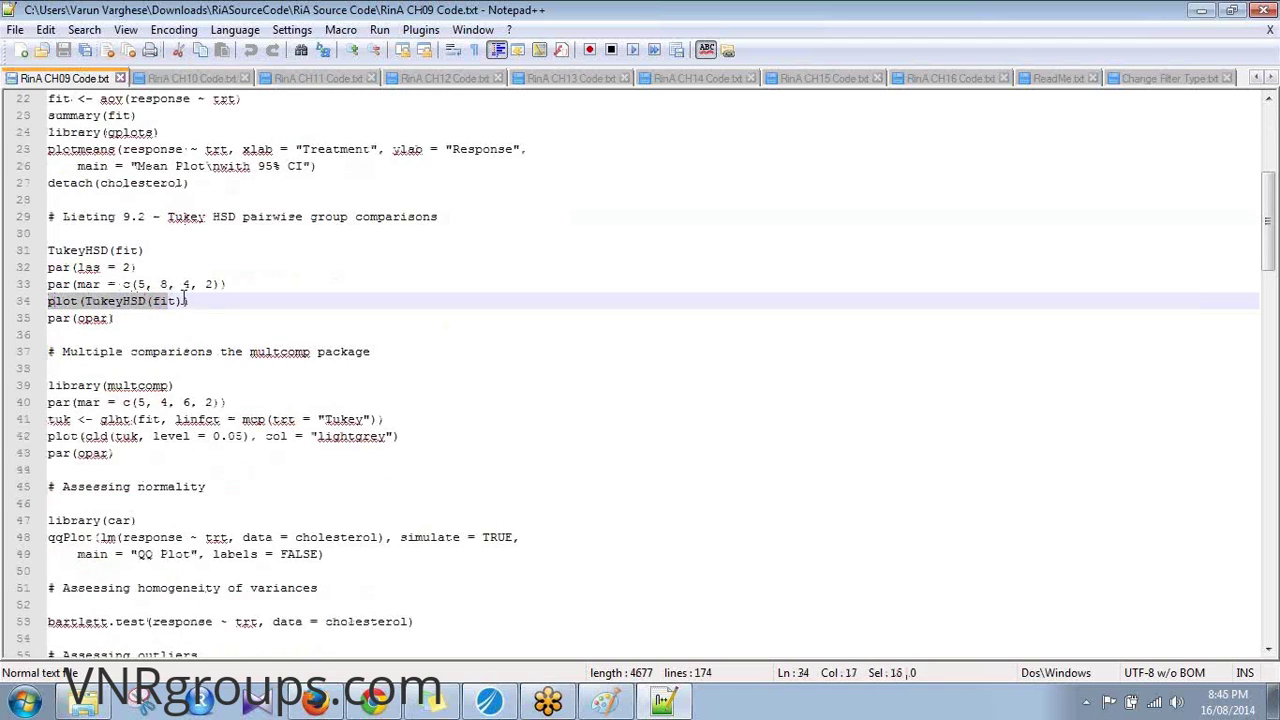
click(186, 300)
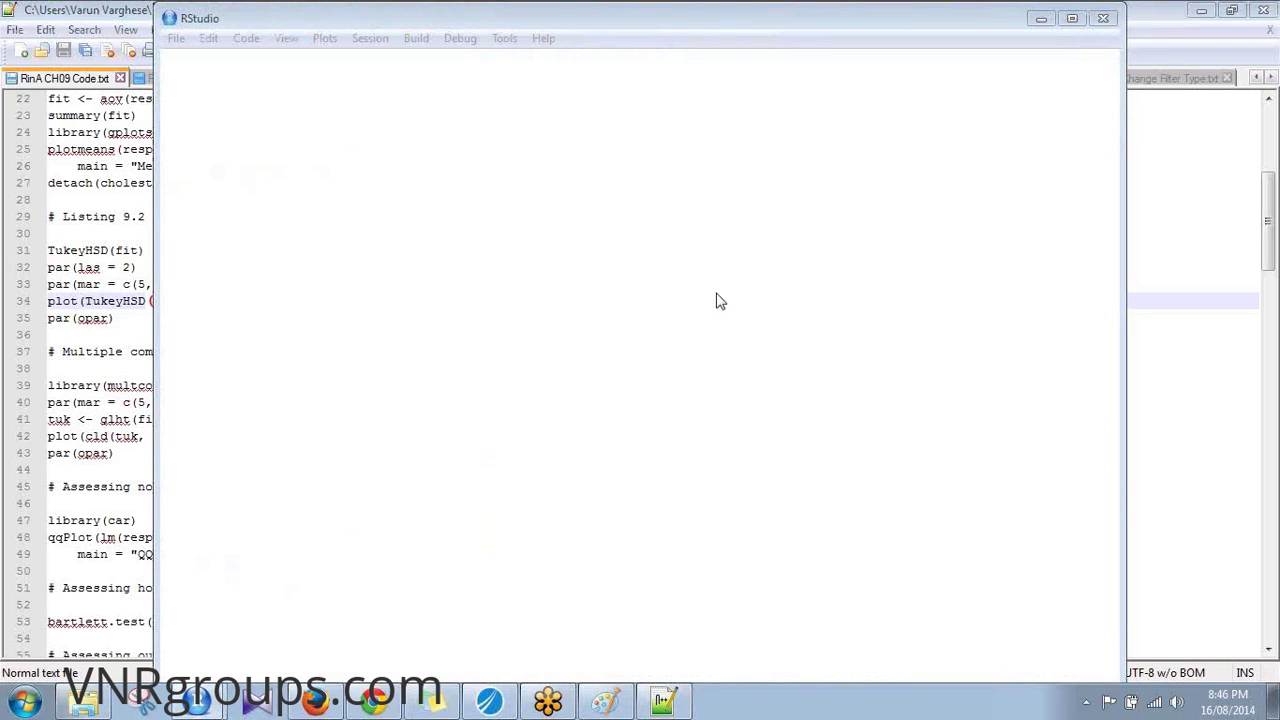
click(123, 296)
scroll(290, 366, up, 7)
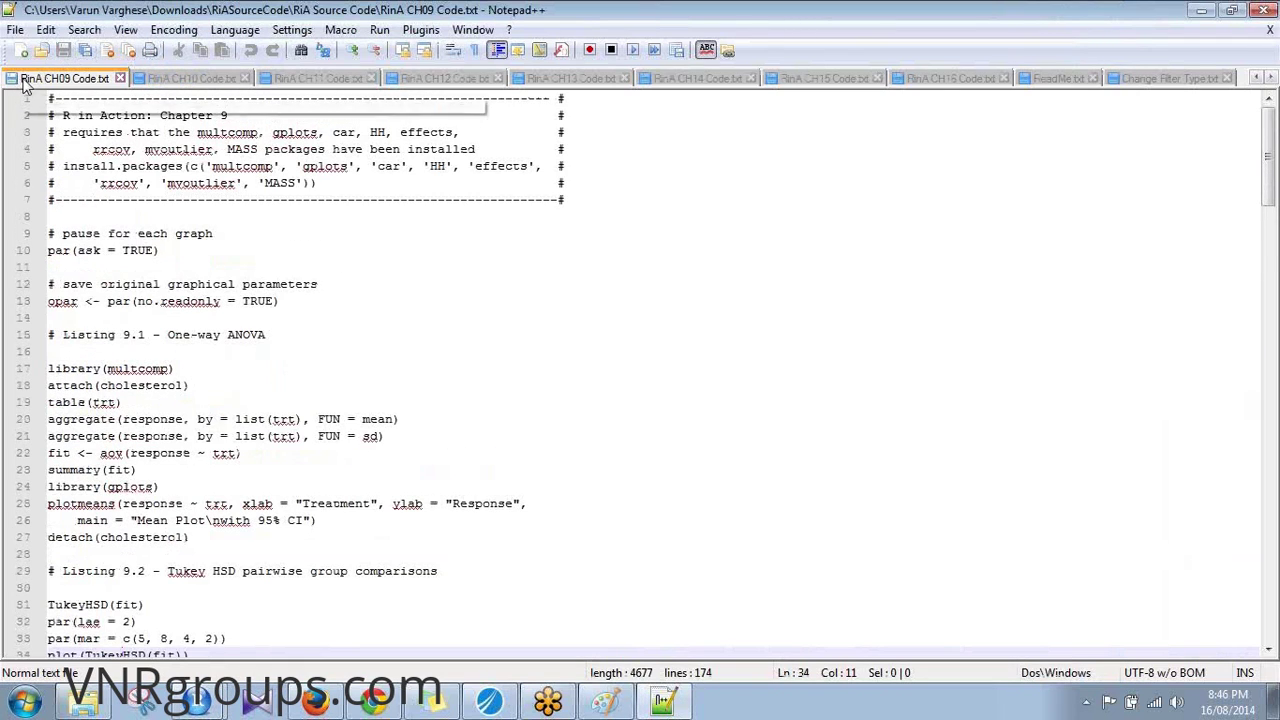
Copy the Listing 1.1 code in RinA CH01 Code.txt, from the age vector through plot(age, weight)
click(1257, 79)
click(1255, 79)
click(1255, 79)
click(1255, 79)
click(68, 79)
drag(180, 352, 48, 250)
right_click(98, 265)
click(130, 297)
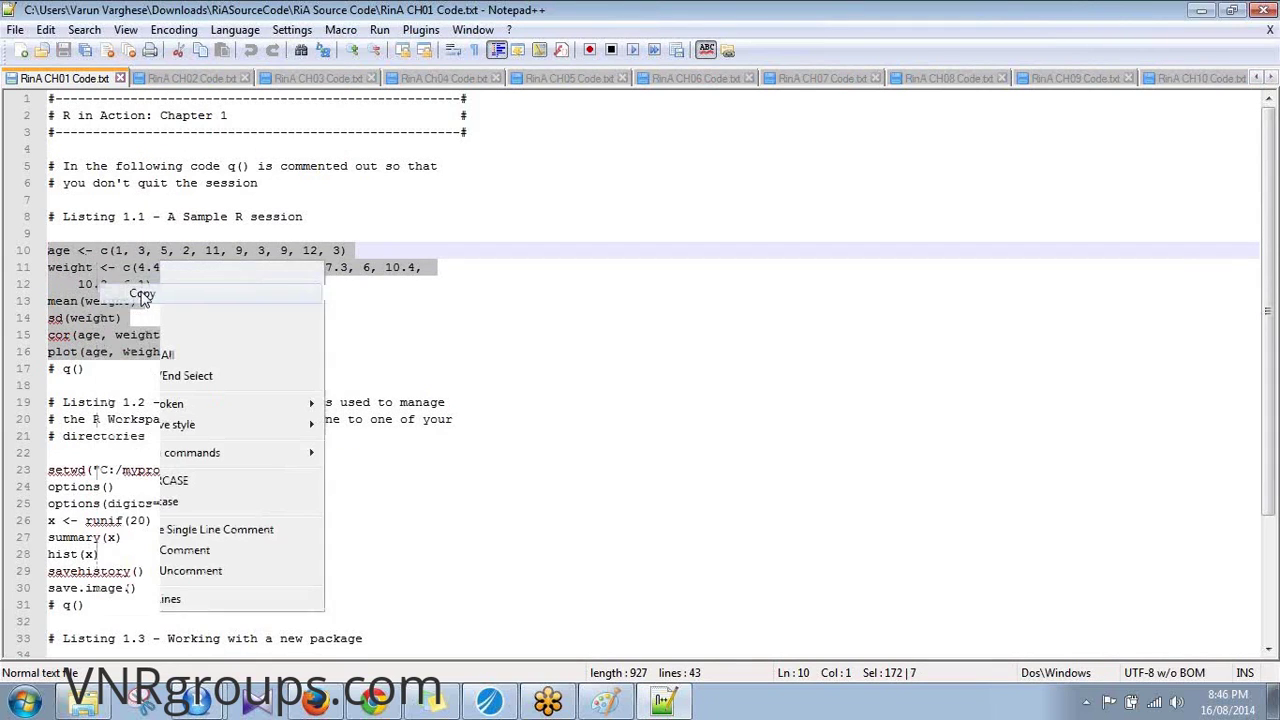
Switch to RStudio and close the missing lesson000 001 Setting Variables.R and lesson000 000 basics.R files
mouse_move(212, 700)
click(220, 628)
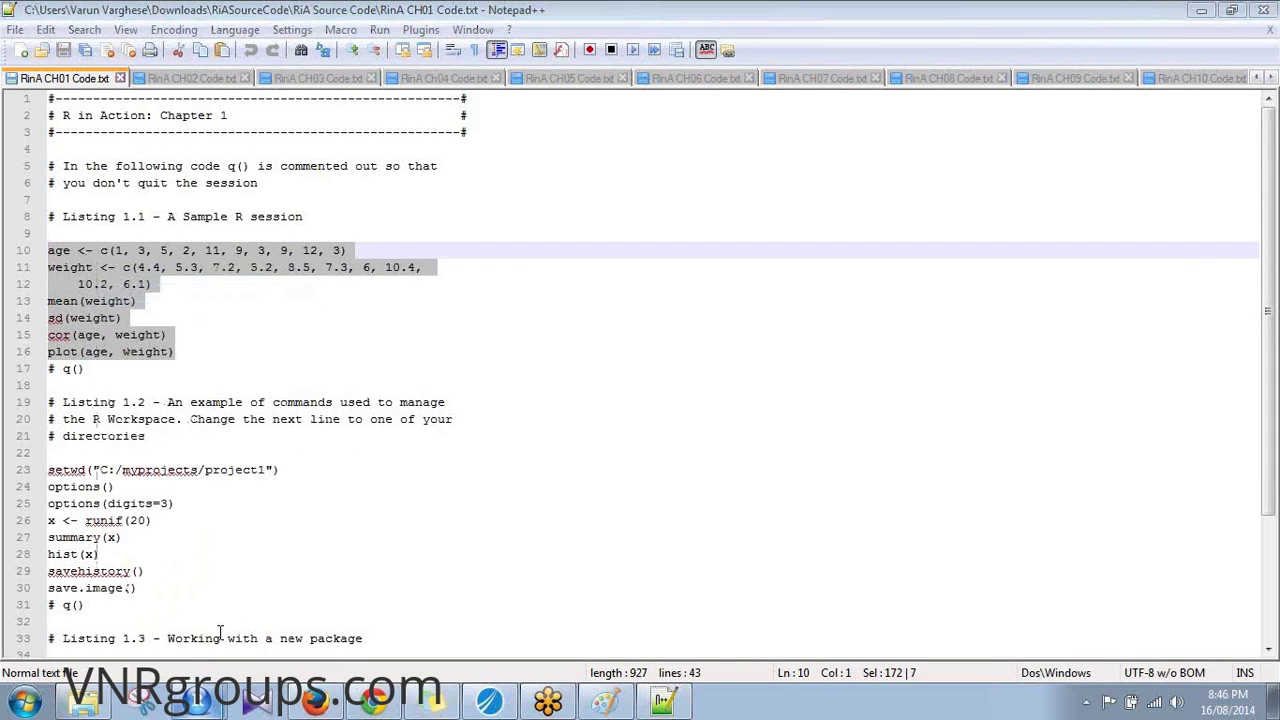
click(417, 352)
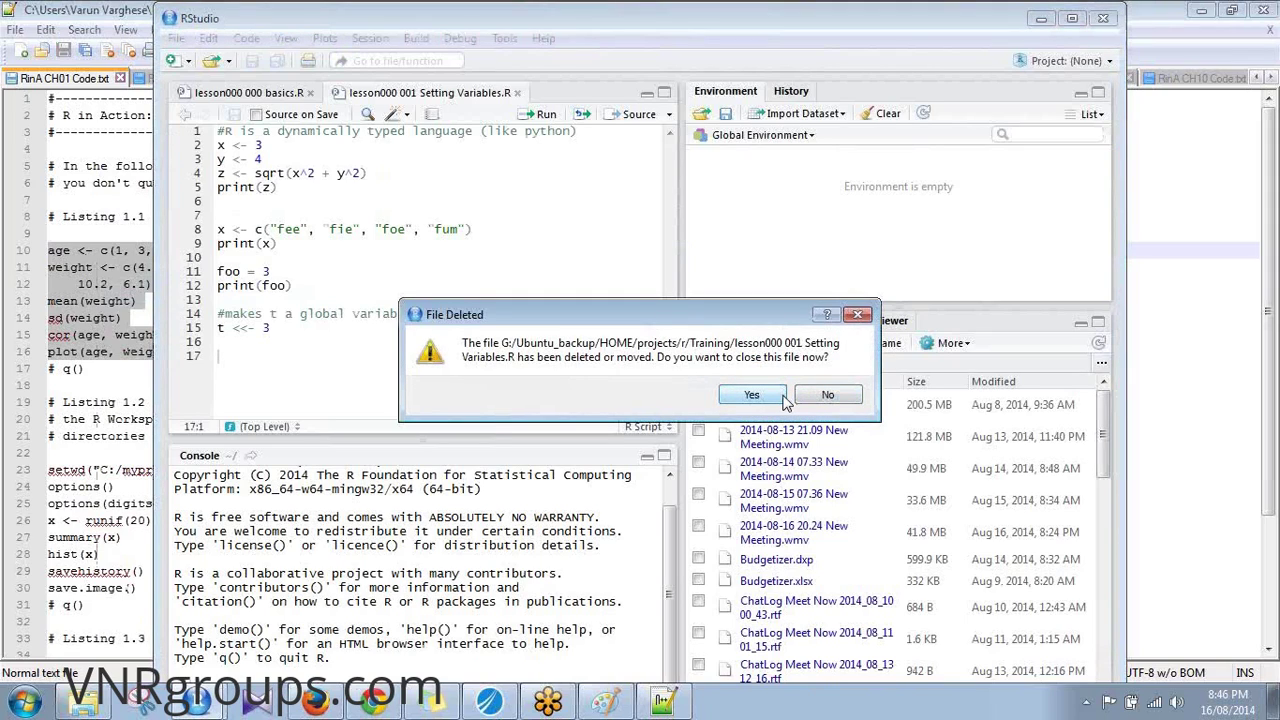
click(784, 398)
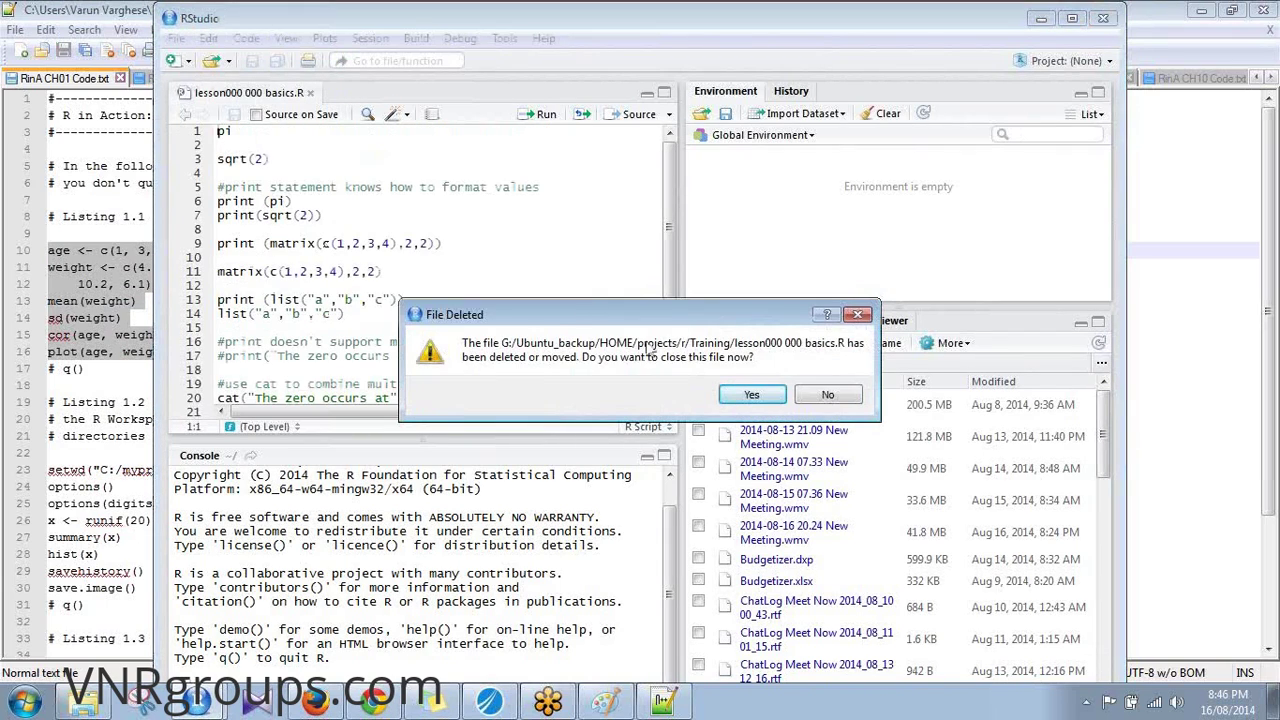
click(725, 395)
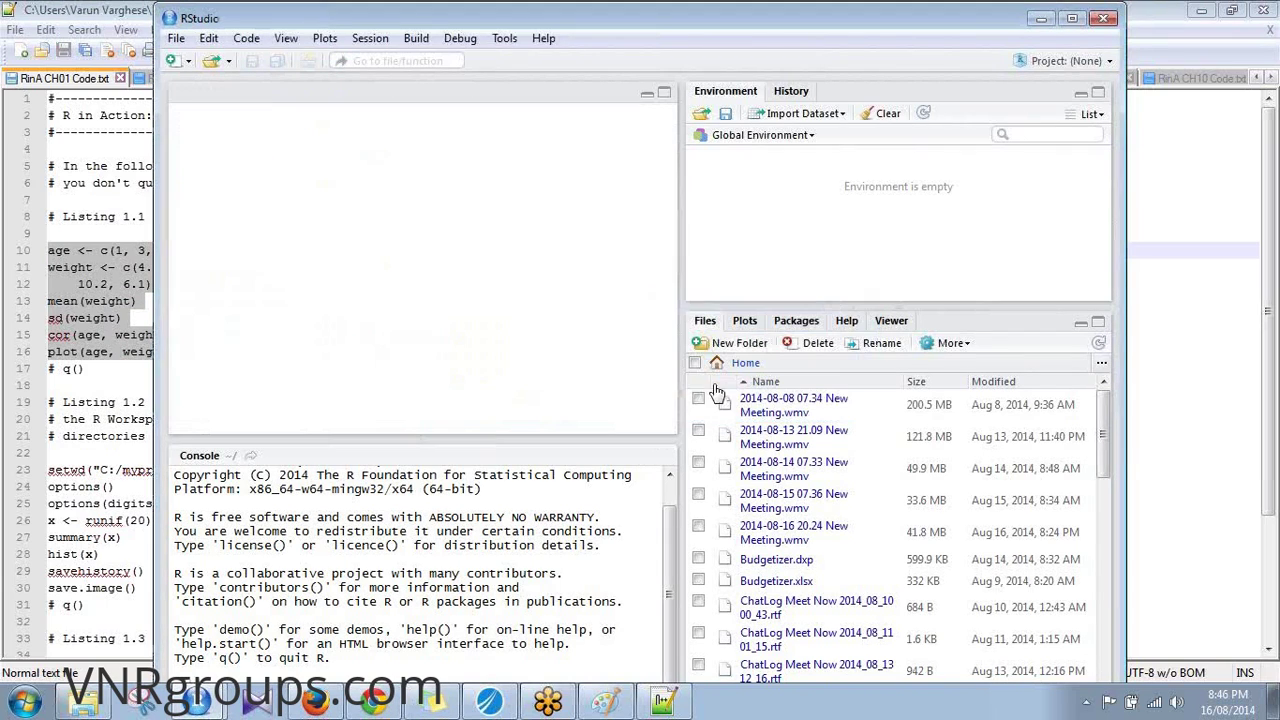
Create a new R script and paste the copied age and weight code into it
click(177, 66)
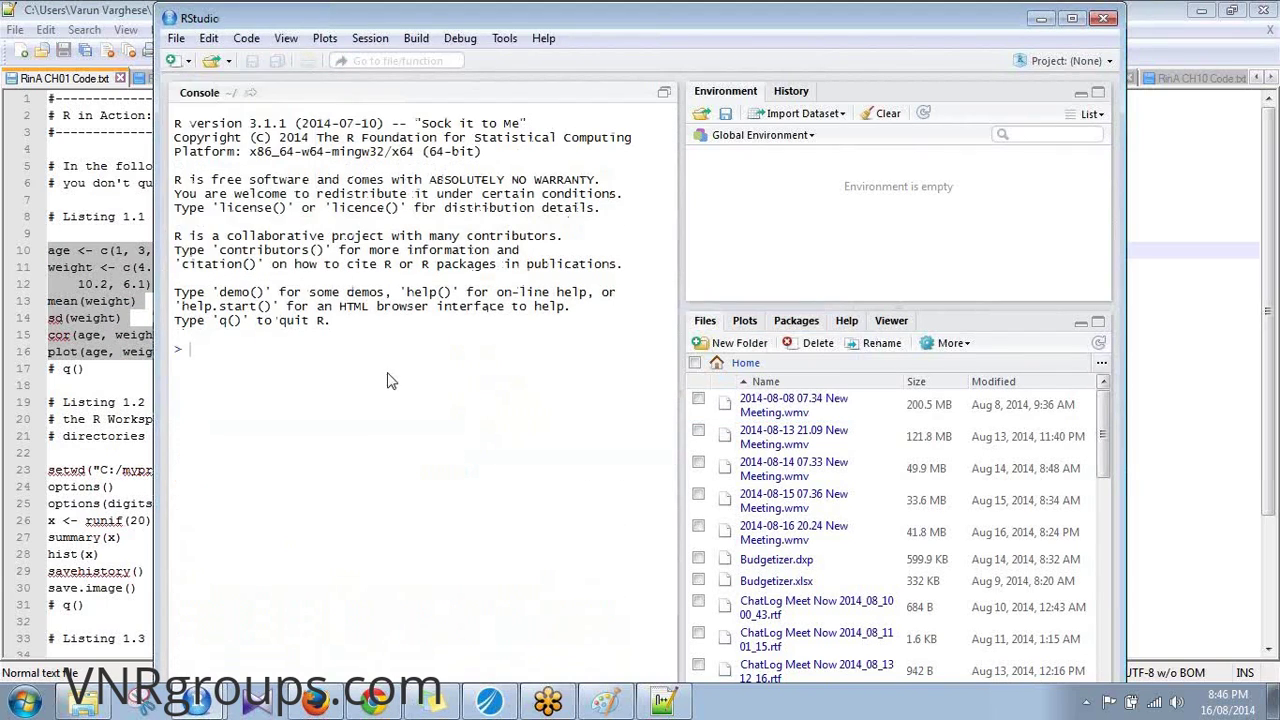
click(174, 60)
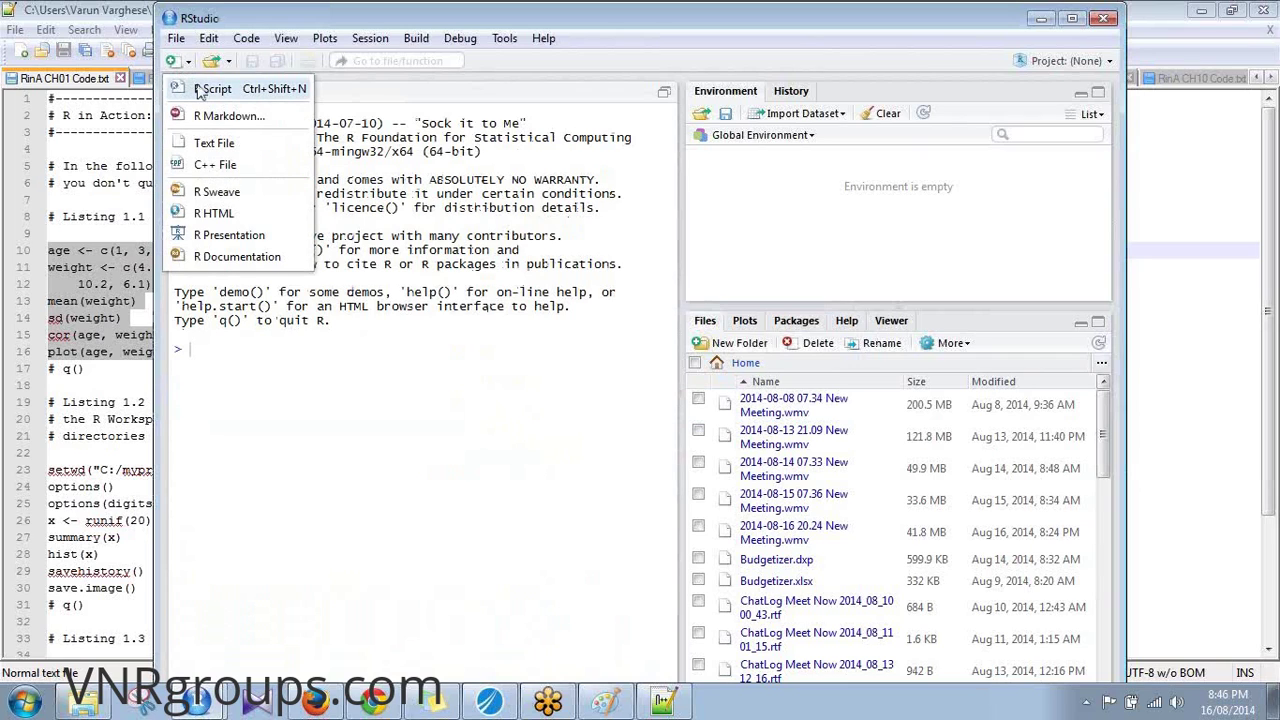
click(196, 82)
right_click(286, 171)
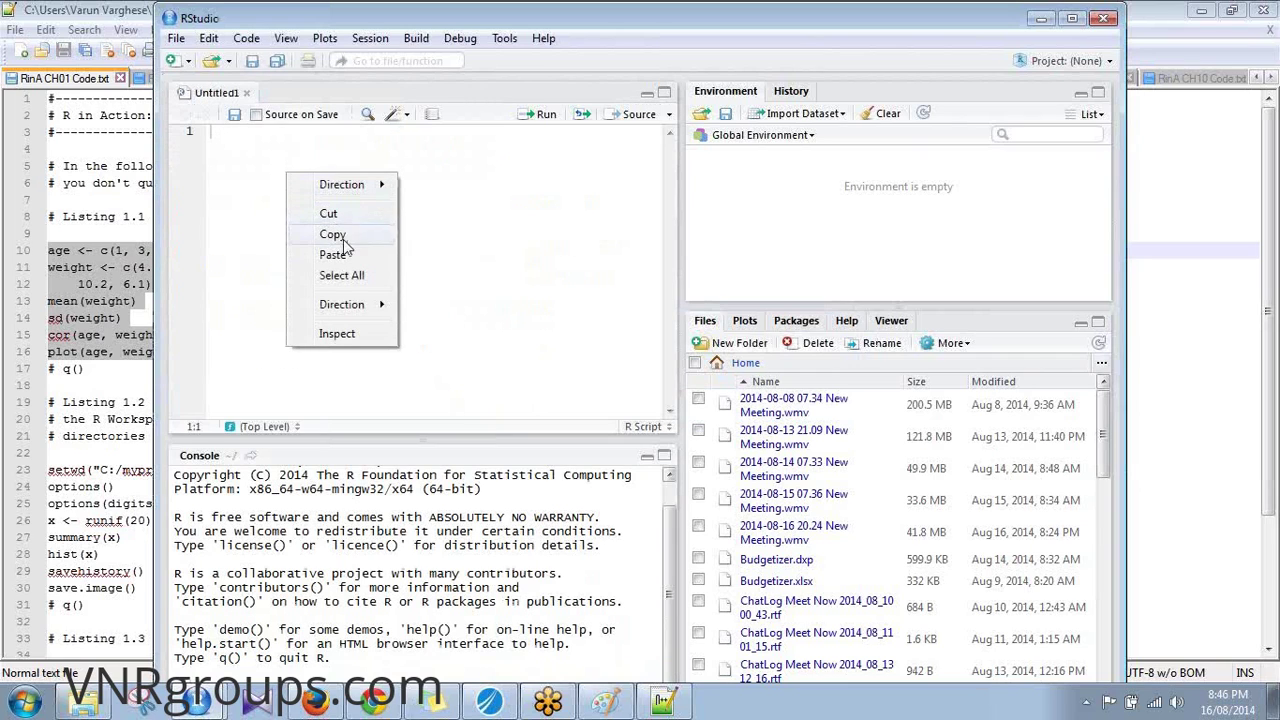
click(334, 251)
Run the whole script and highlight the mean, standard deviation and correlation results in the console
drag(352, 244, 208, 131)
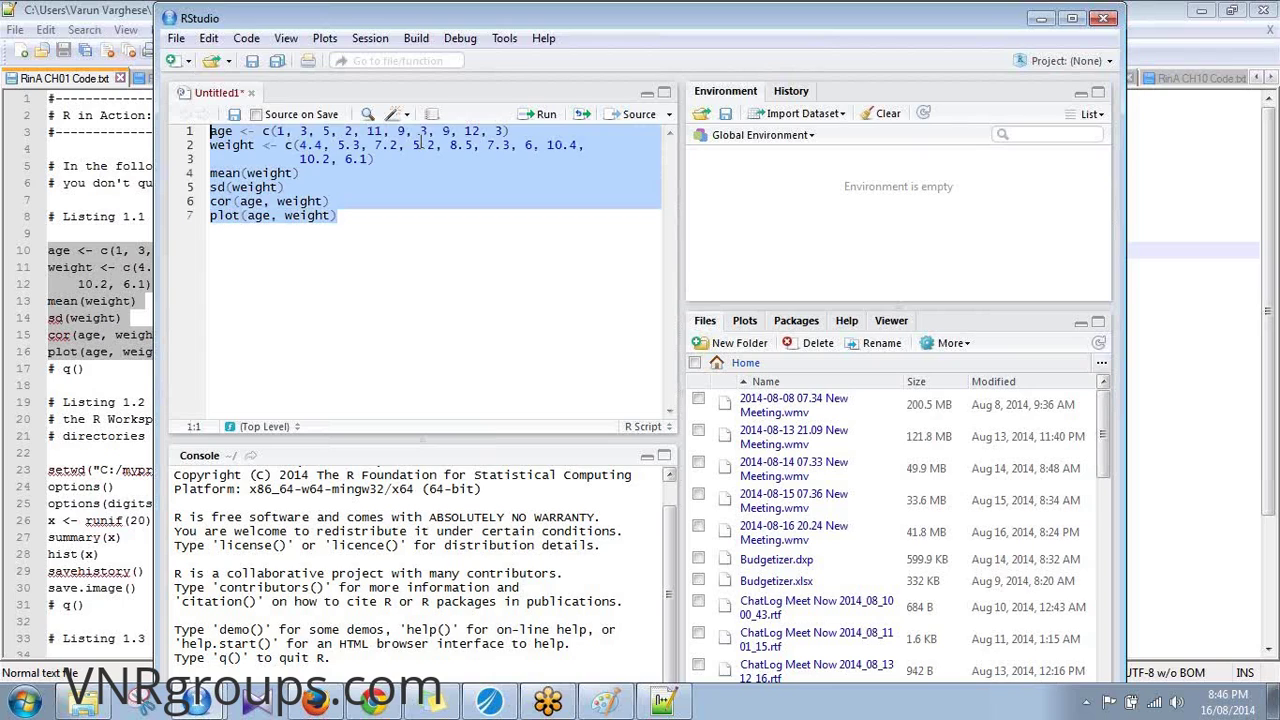
click(532, 114)
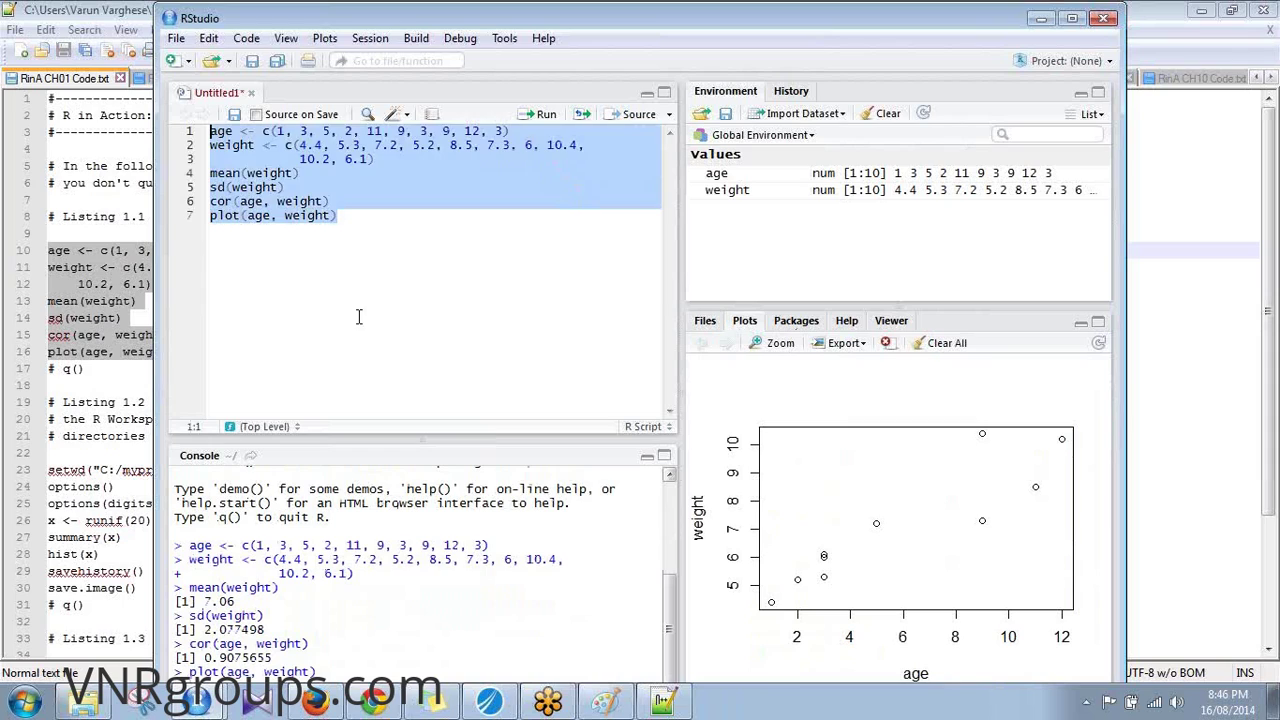
click(324, 235)
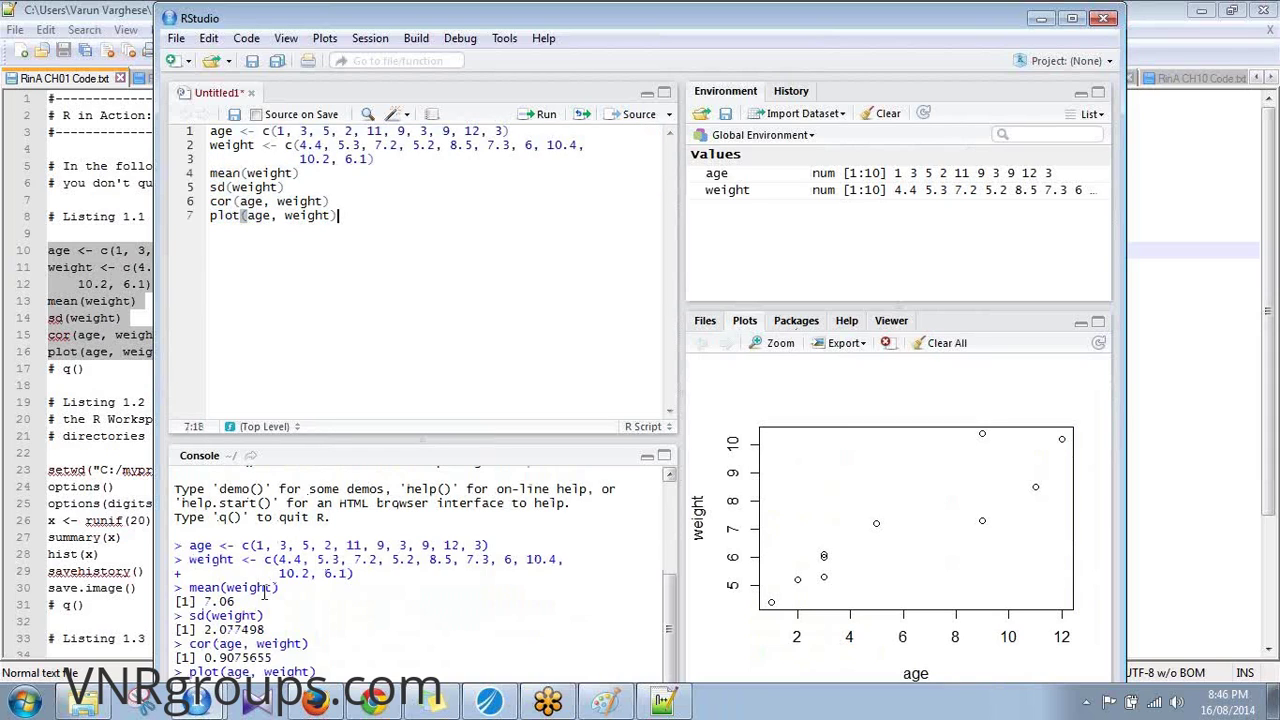
drag(205, 600, 272, 658)
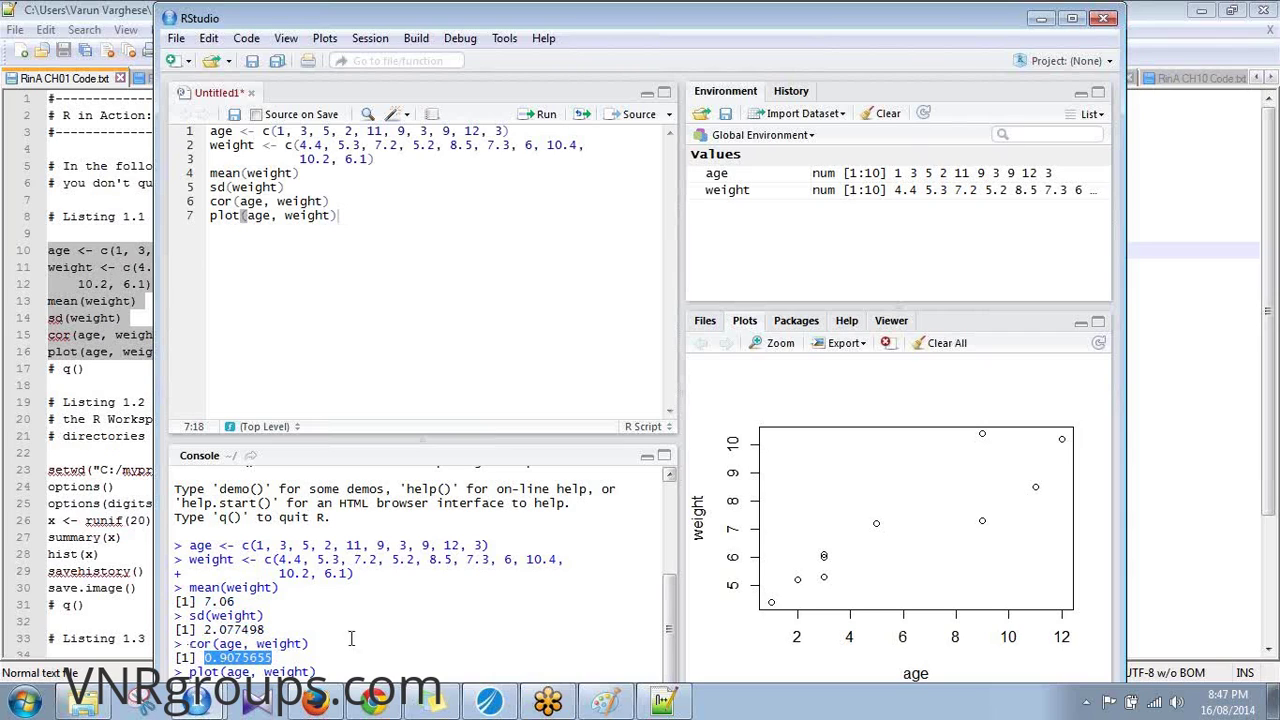
Look back at the R code in Notepad++, return to RStudio and quit the session without saving the workspace image
click(98, 421)
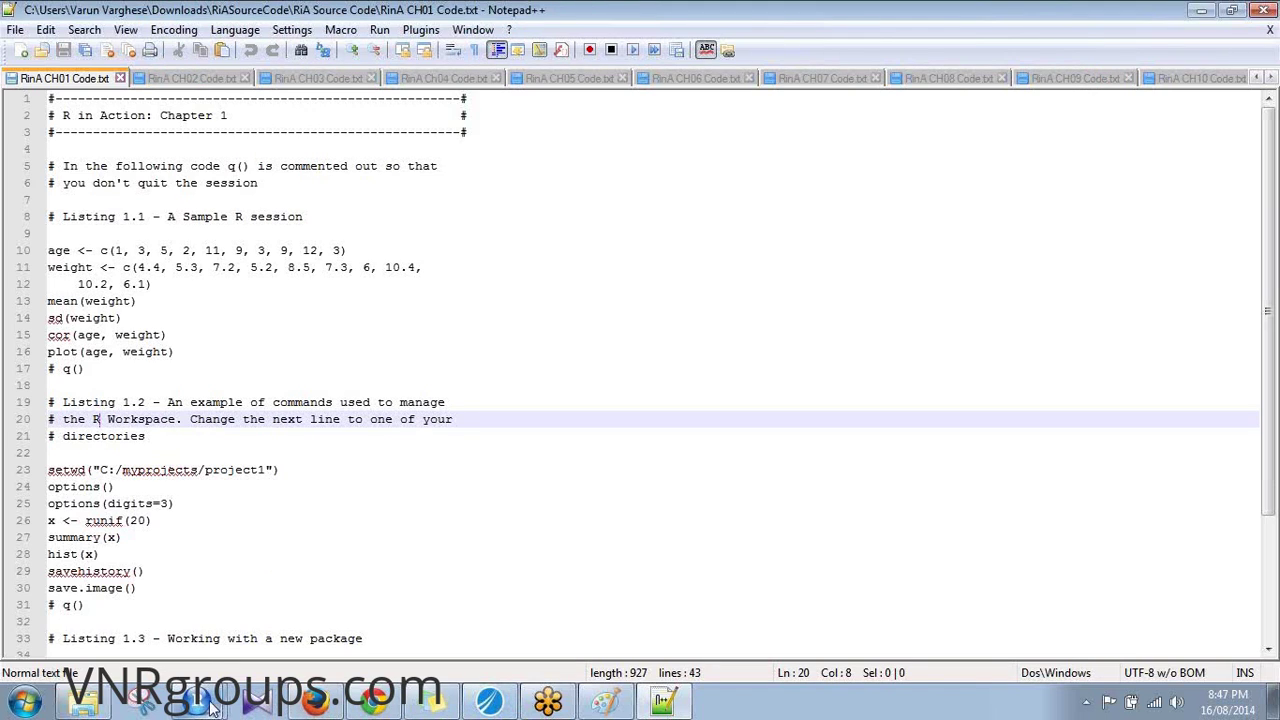
mouse_move(211, 706)
click(222, 629)
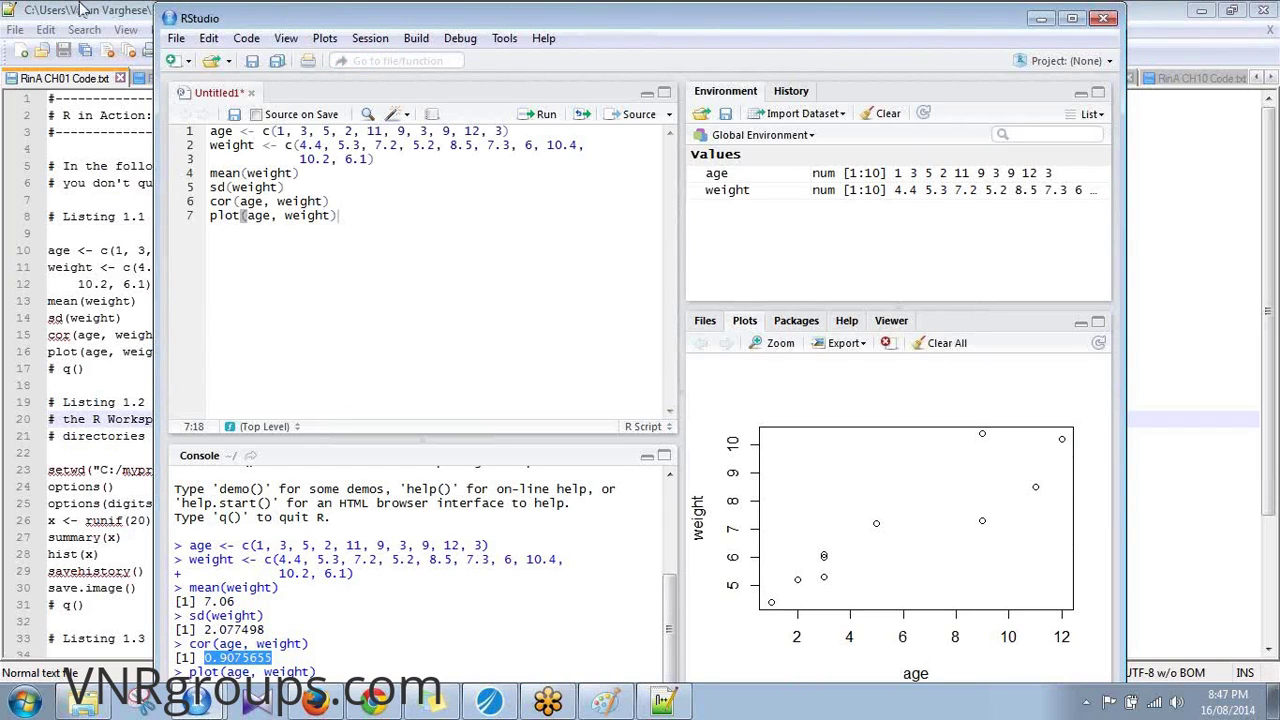
click(1096, 24)
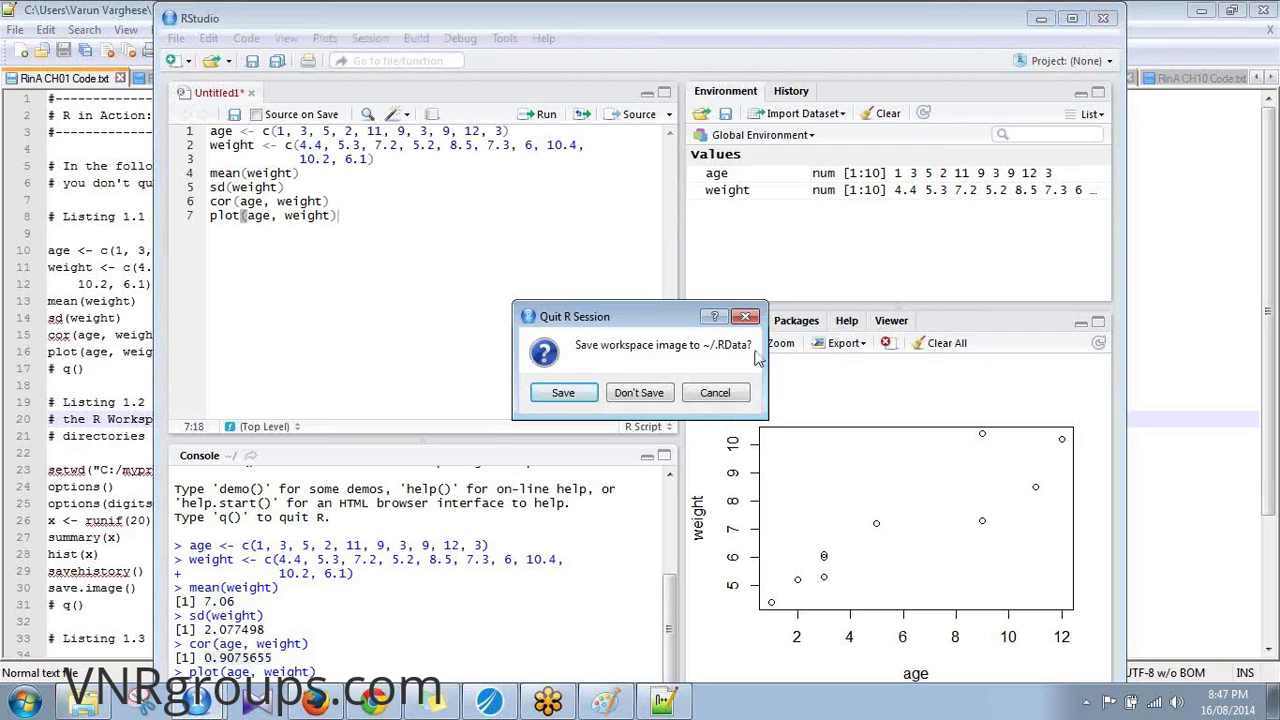
click(663, 391)
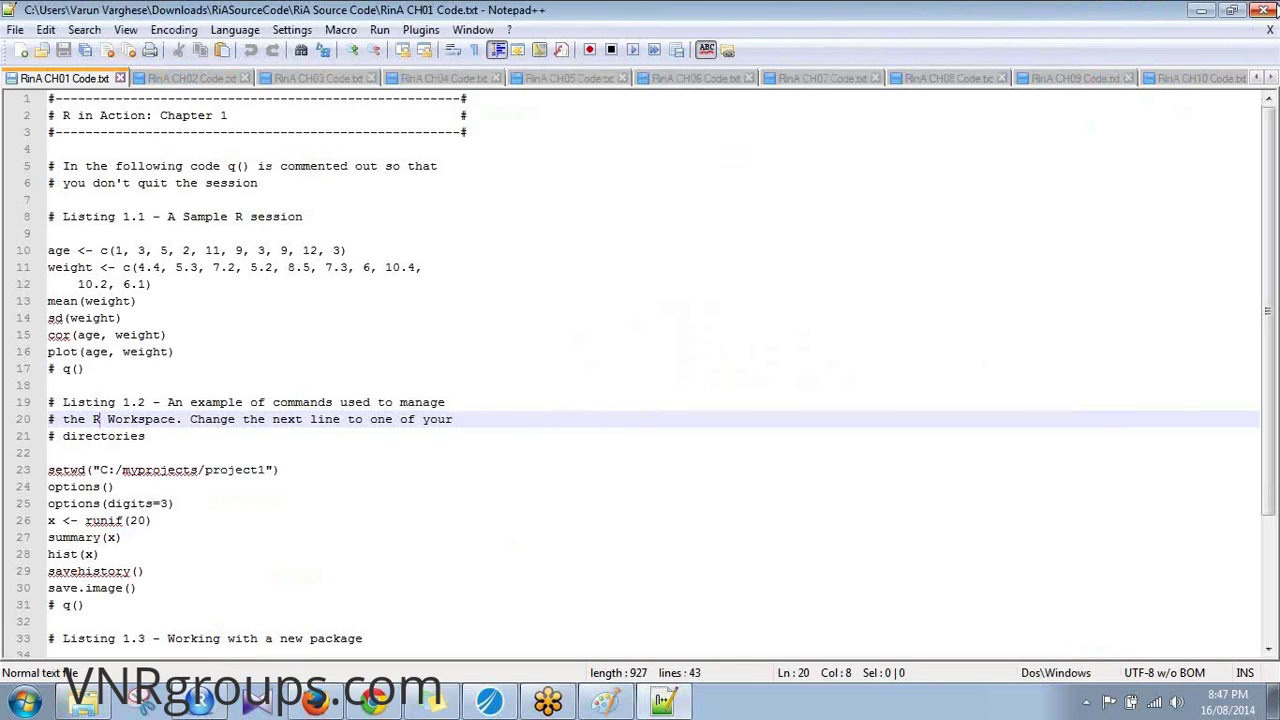
Close all files to the right of RinA CH01 Code.txt in Notepad++, as well as that file itself
right_click(30, 80)
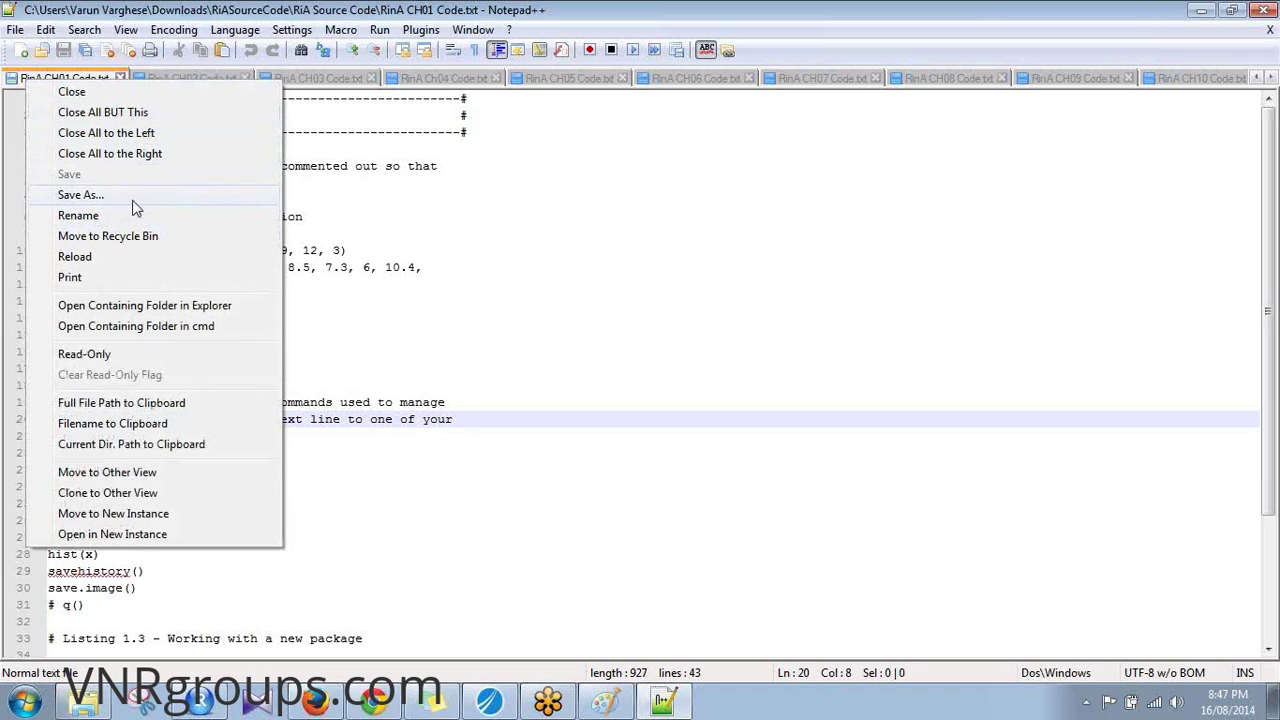
click(112, 153)
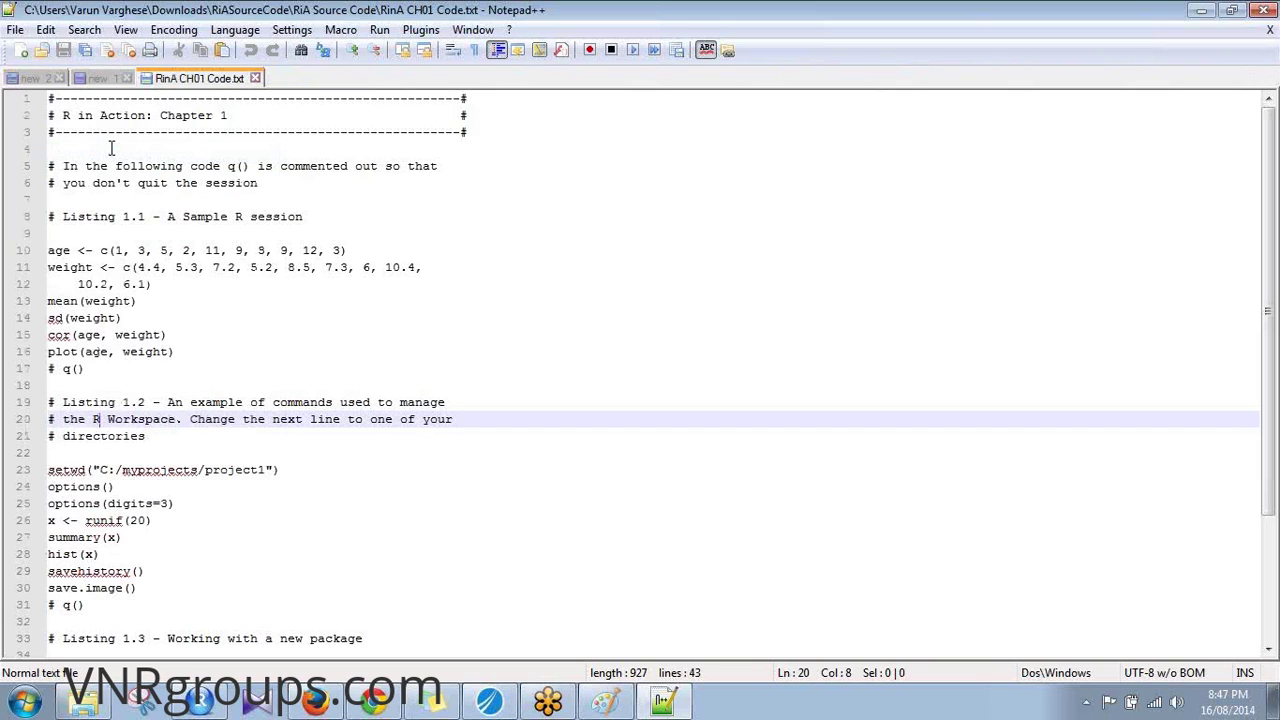
click(255, 78)
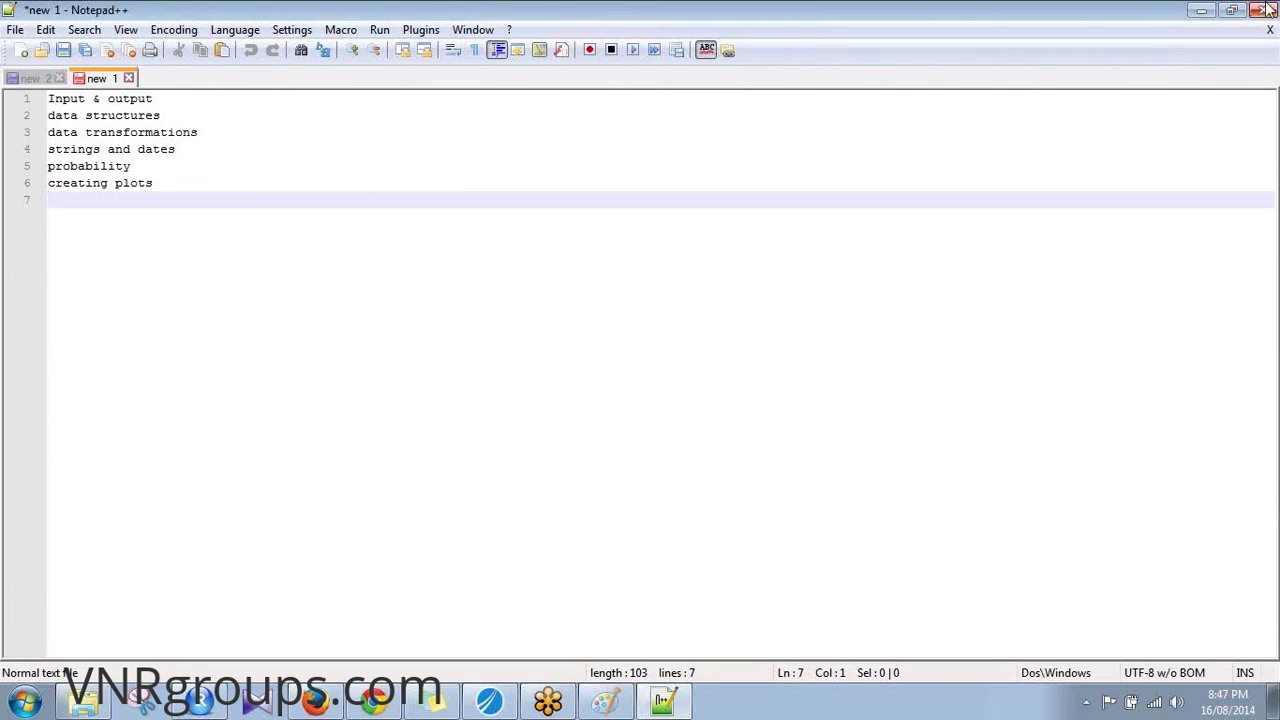
Close Notepad++ and the remaining empty RStudio window
click(1201, 10)
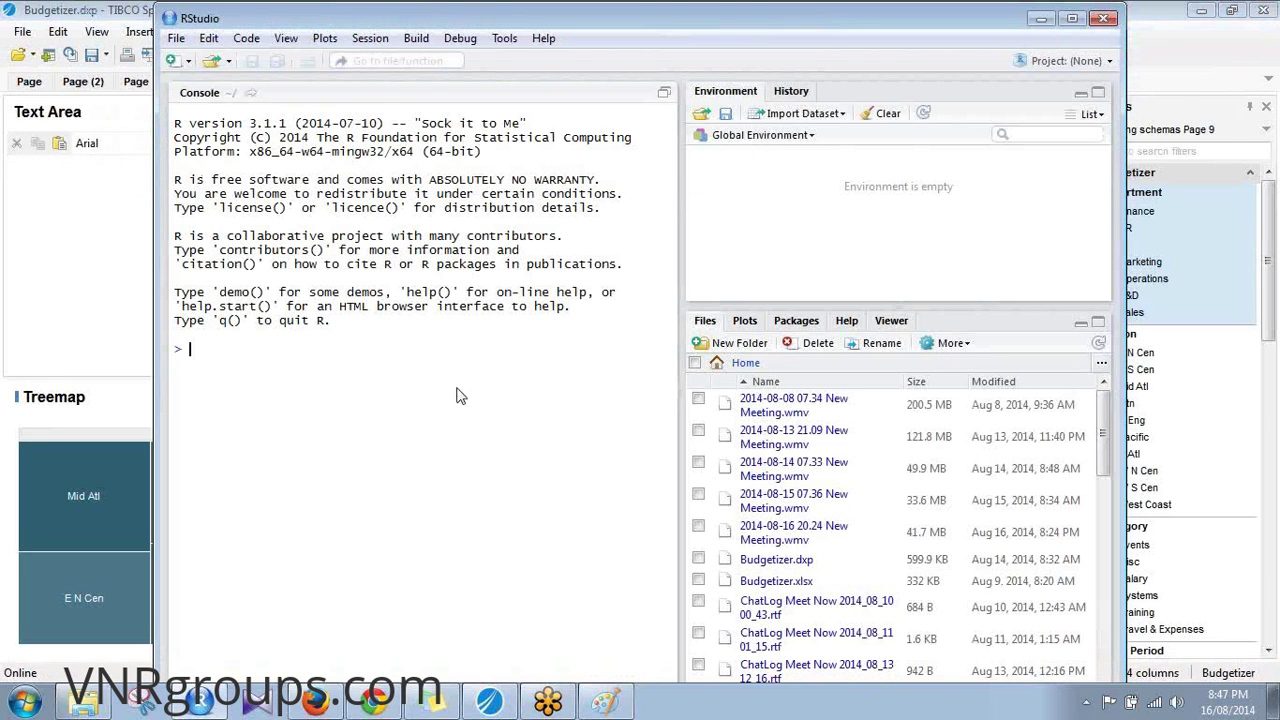
click(1103, 18)
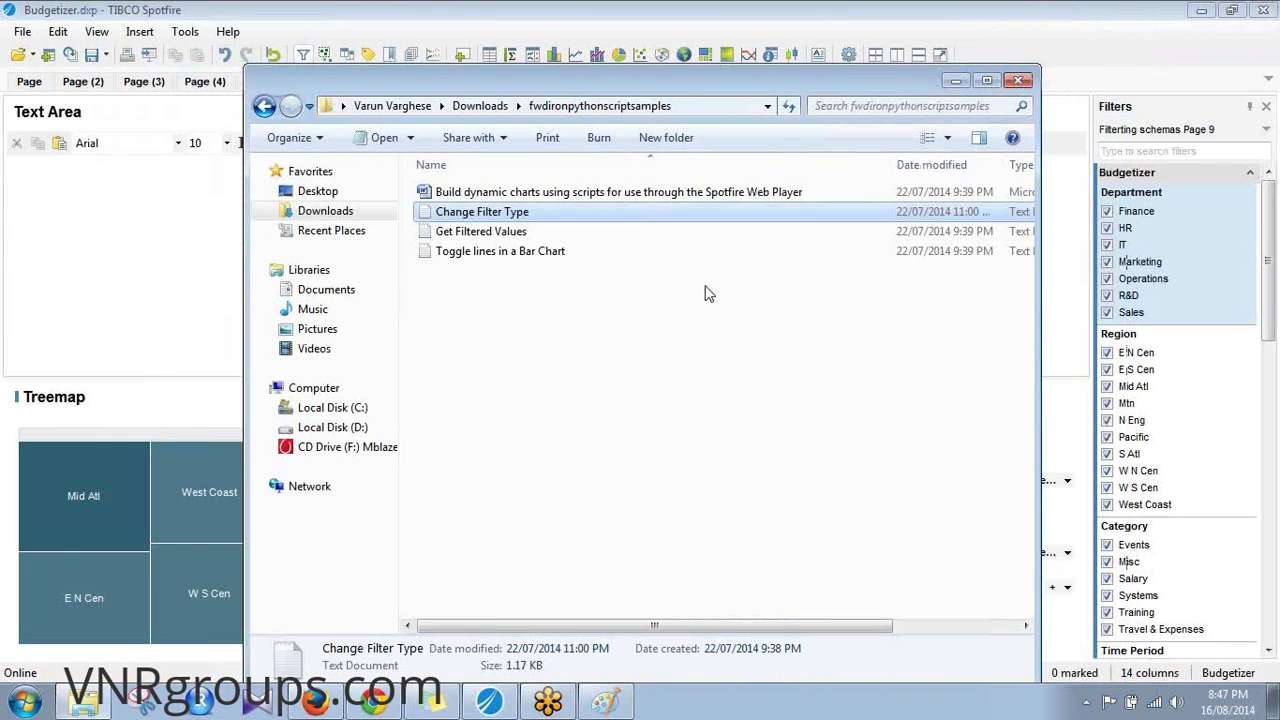
Leave the script samples folder, switch to the Paint notes and finish editing the Spotfire Admin task list text
click(895, 22)
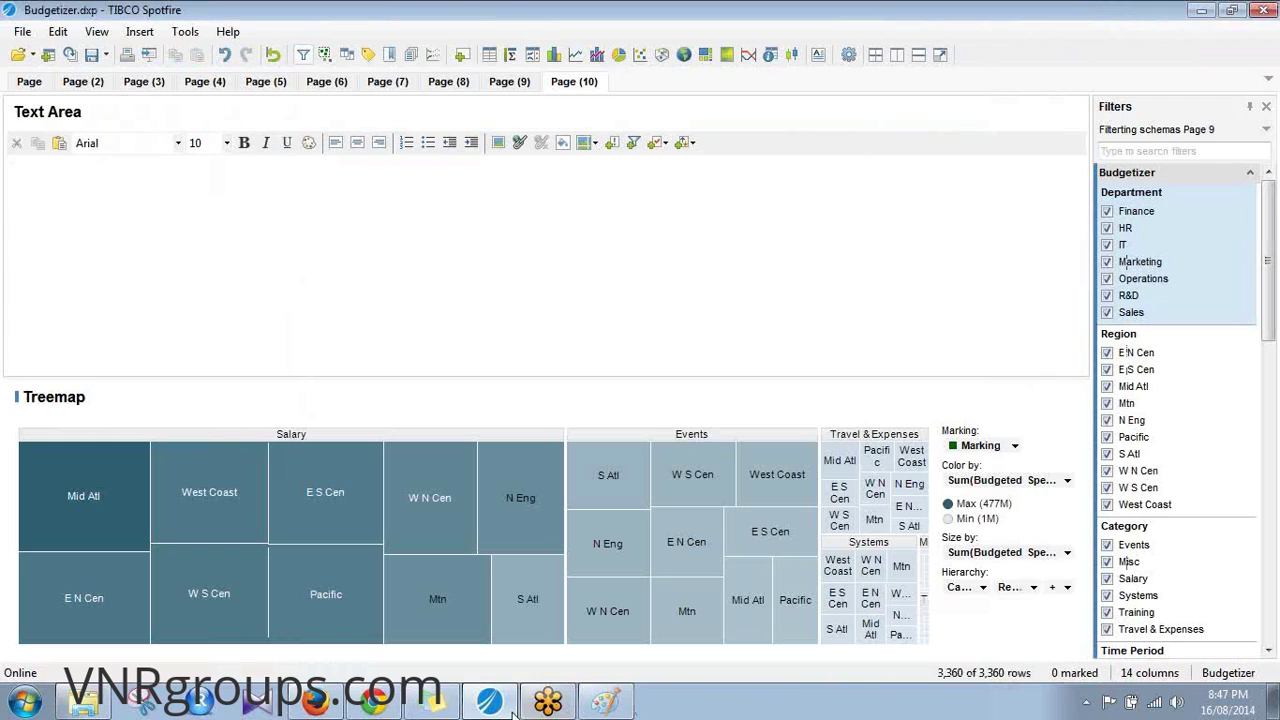
click(604, 702)
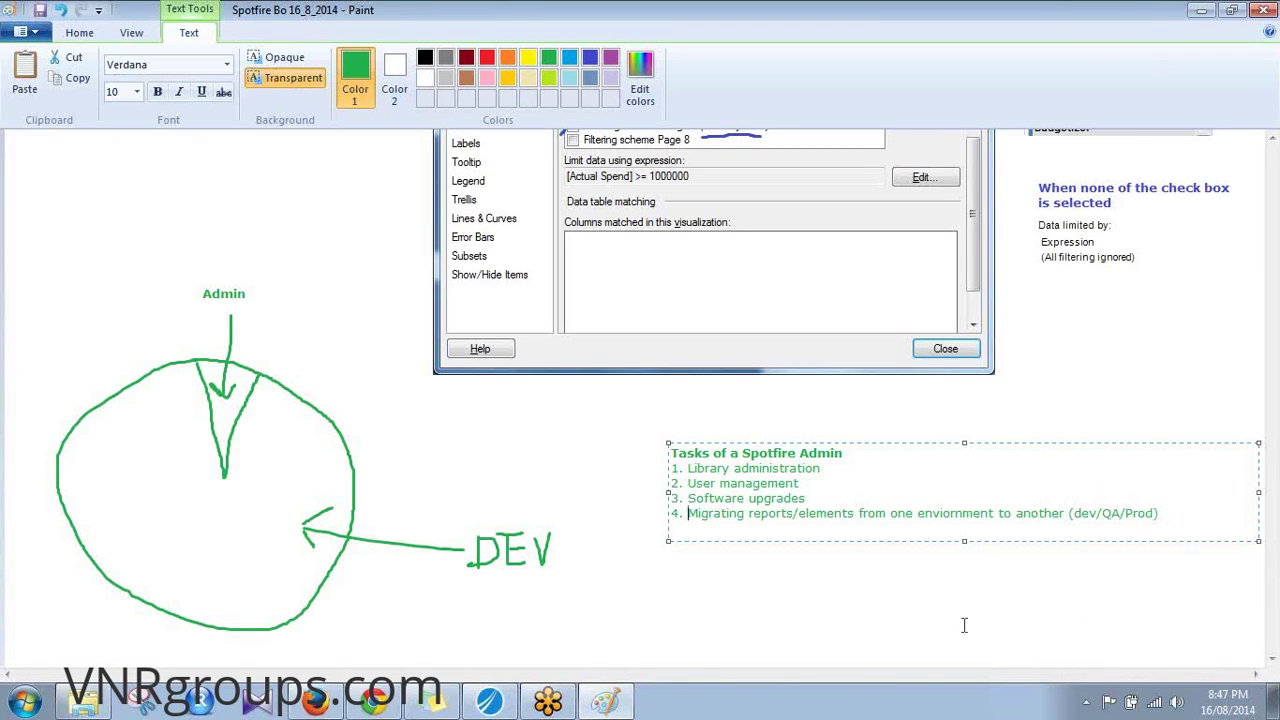
click(576, 452)
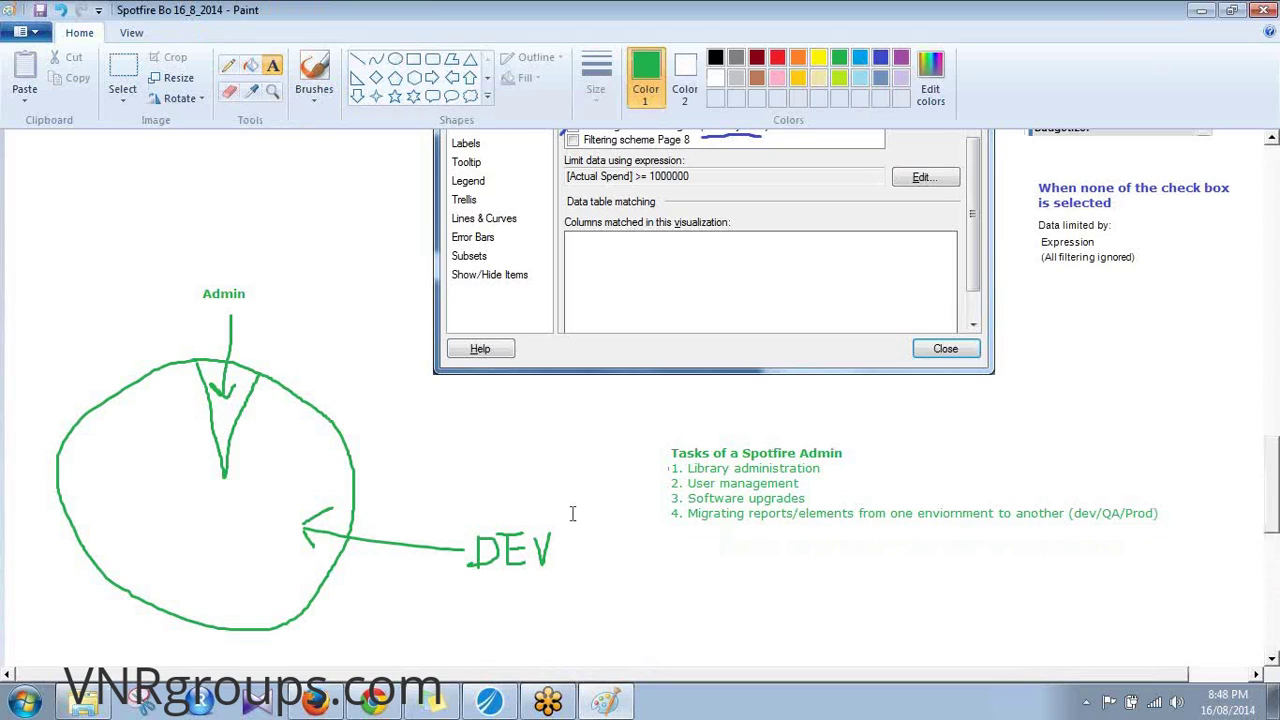
scroll(575, 505, down, 5)
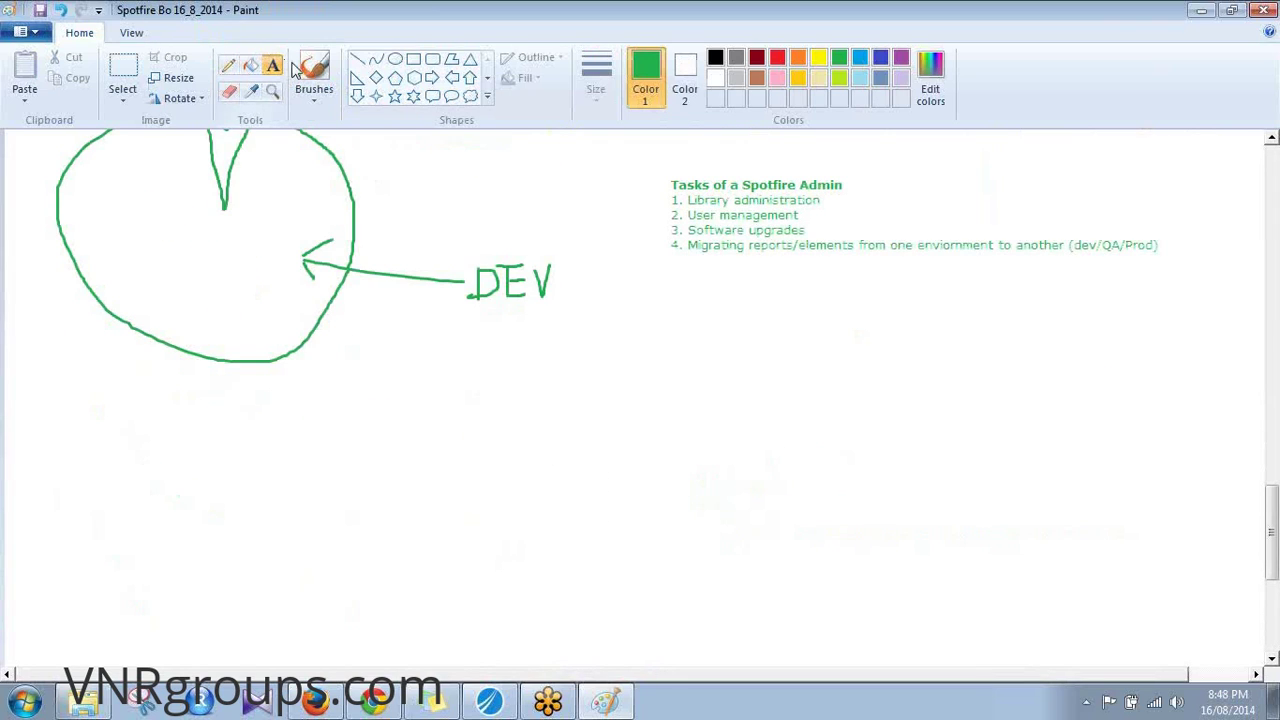
Brush a pair of L-shaped red chart axes in the blank area below the Tasks of a Spotfire Admin list
click(314, 85)
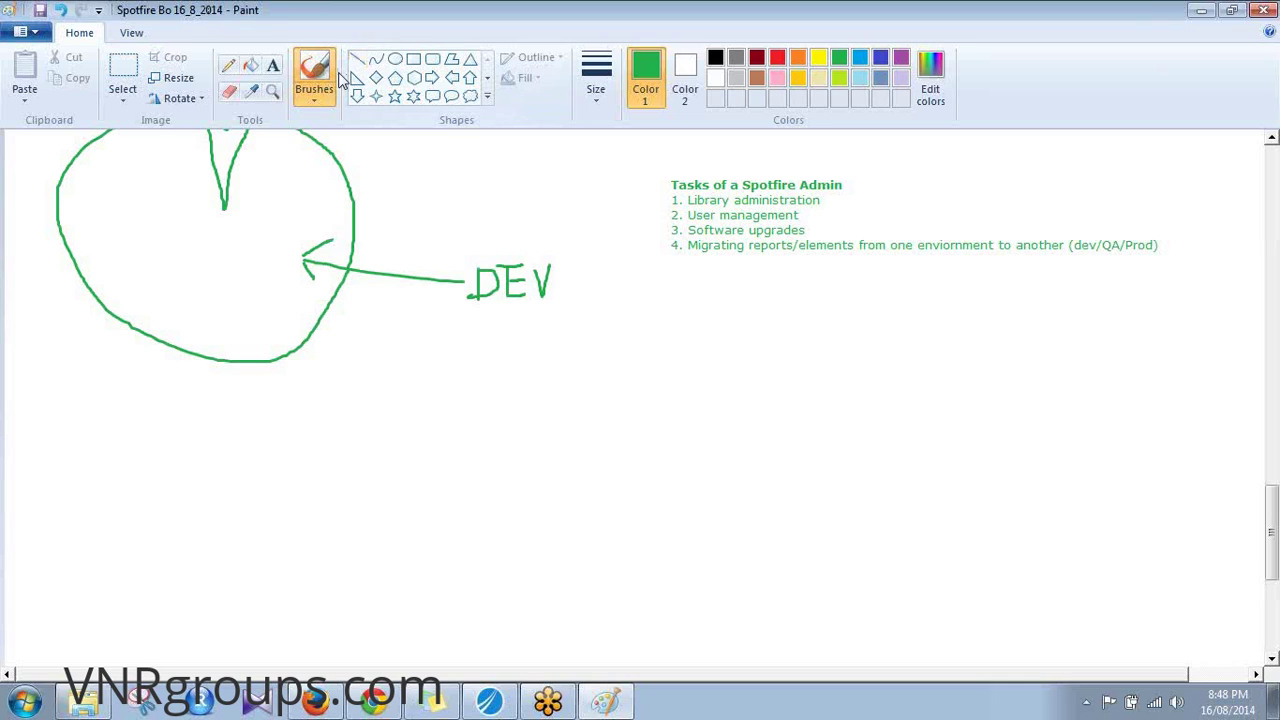
click(777, 58)
mouse_move(755, 333)
mouse_down()
mouse_move(708, 592)
mouse_move(1063, 590)
mouse_move(1103, 605)
mouse_up()
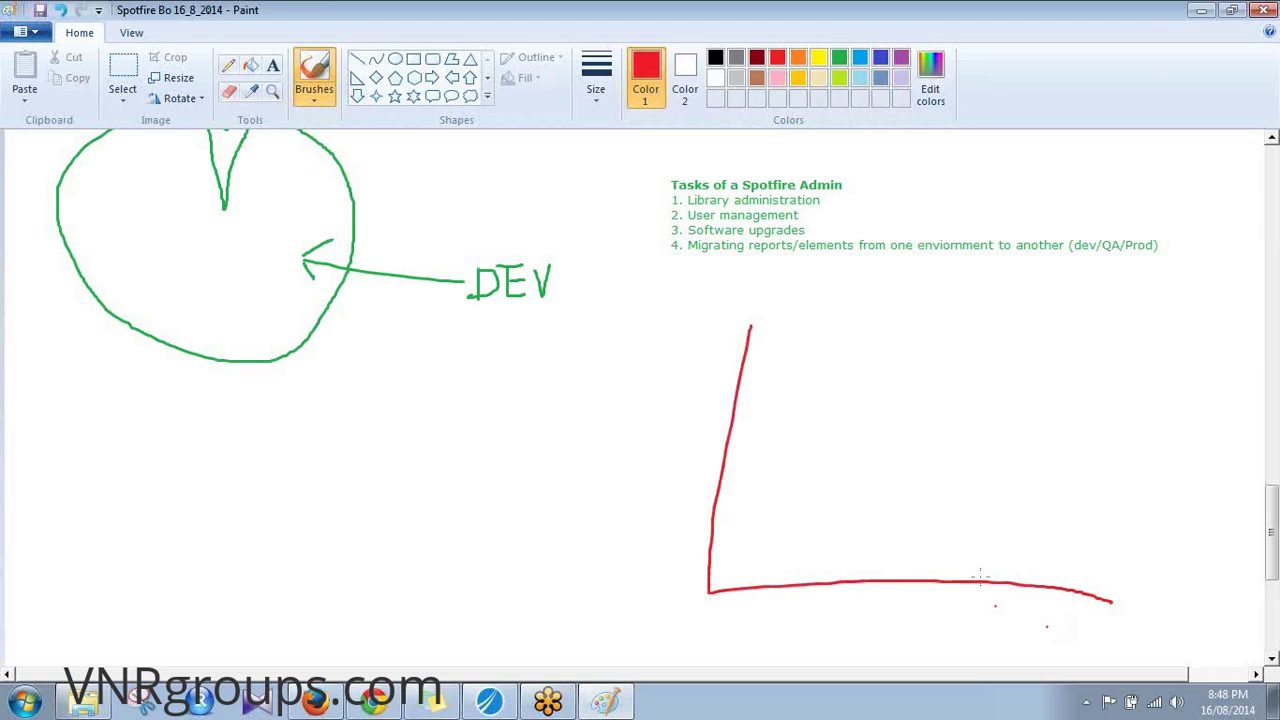
Dab a loose cluster of red data points in the middle of the red axes
drag(851, 514, 855, 529)
click(917, 491)
click(927, 450)
click(885, 472)
click(836, 478)
click(844, 446)
click(858, 444)
click(871, 441)
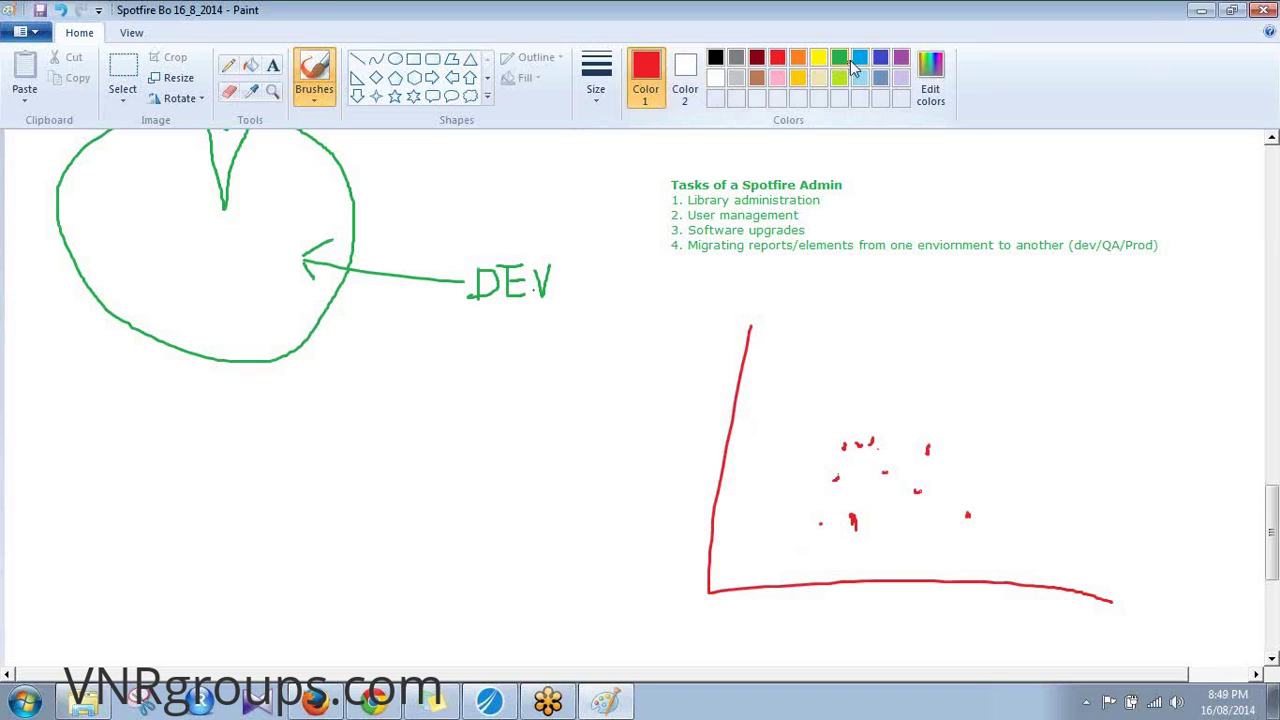
Add a separate cluster of indigo points at the upper right of the red axes
click(880, 57)
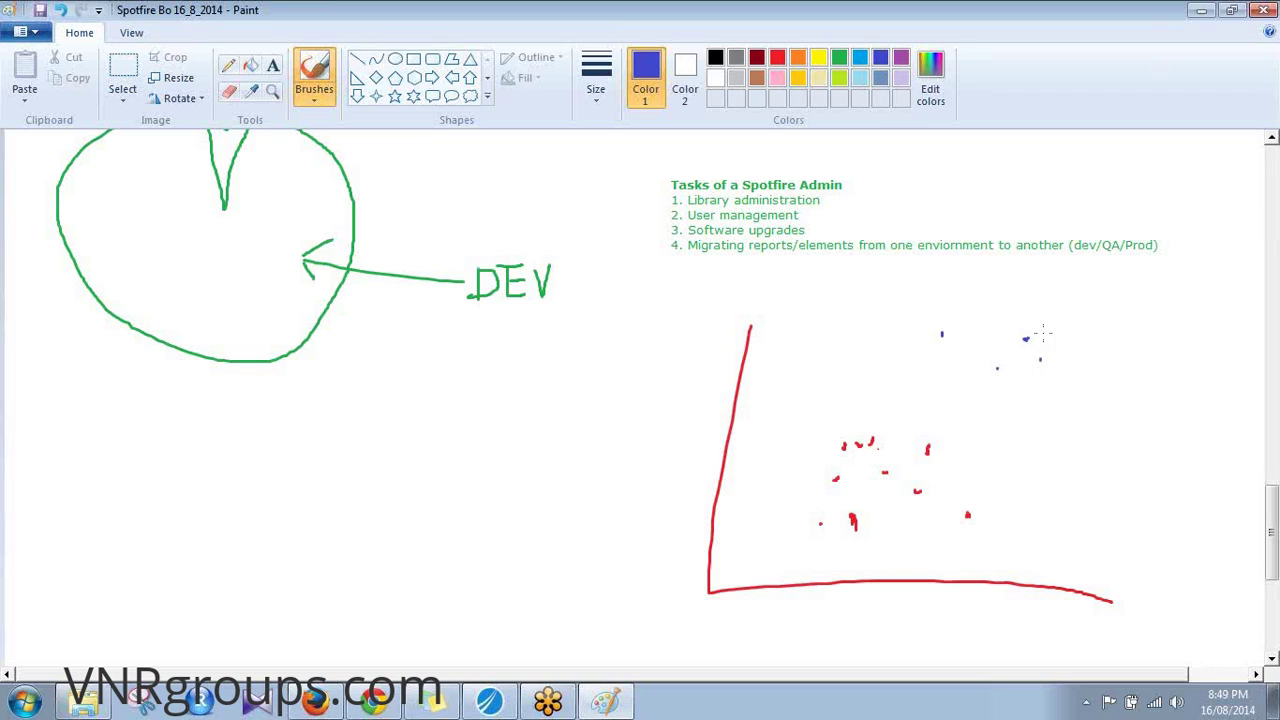
click(986, 325)
click(1006, 322)
click(968, 350)
click(1123, 316)
Brush a rising black trend line through the red points and an orange curve arching above them
click(716, 58)
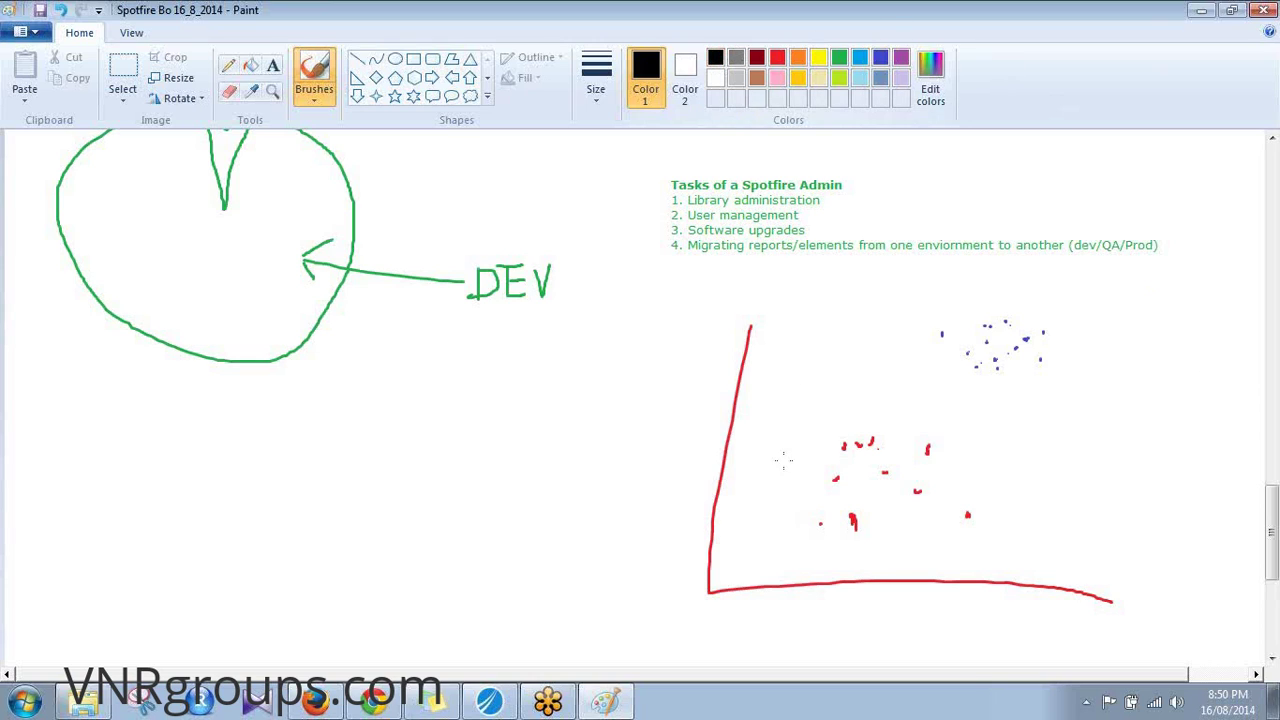
mouse_move(740, 559)
mouse_down()
mouse_move(957, 451)
mouse_move(1034, 396)
mouse_up()
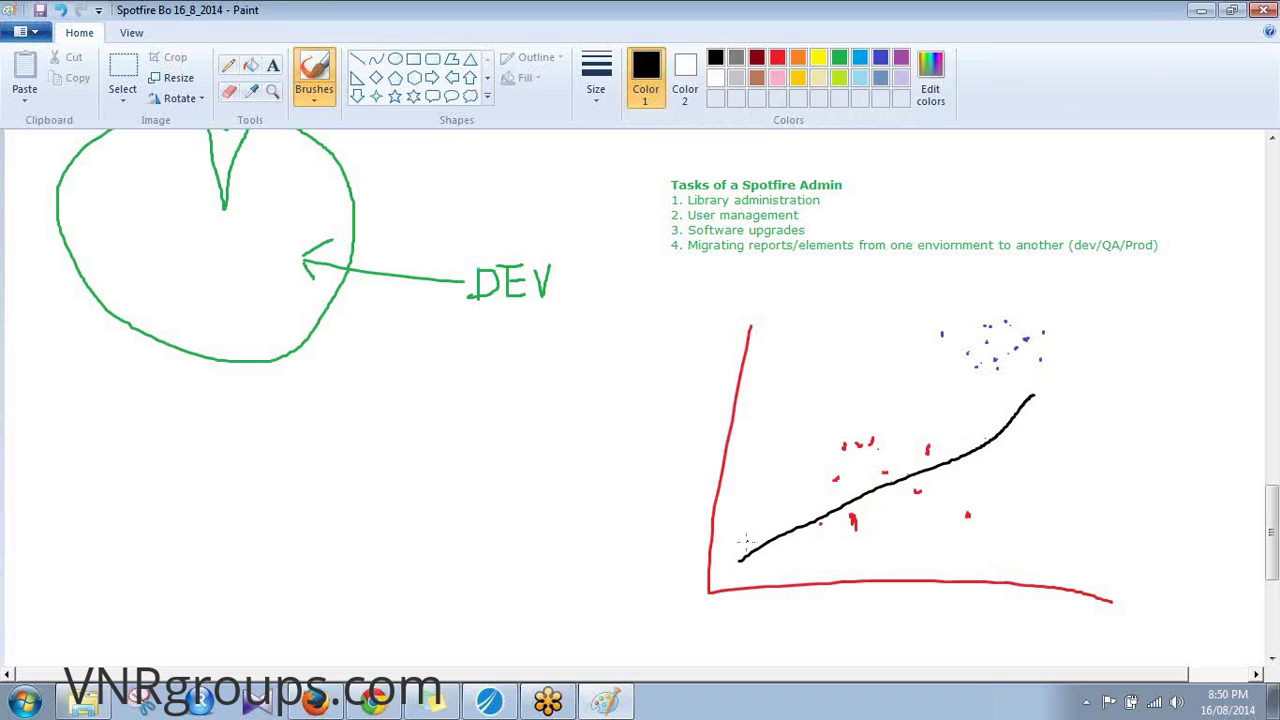
click(800, 60)
mouse_move(747, 532)
mouse_down()
mouse_move(795, 460)
mouse_move(900, 397)
mouse_move(966, 400)
mouse_up()
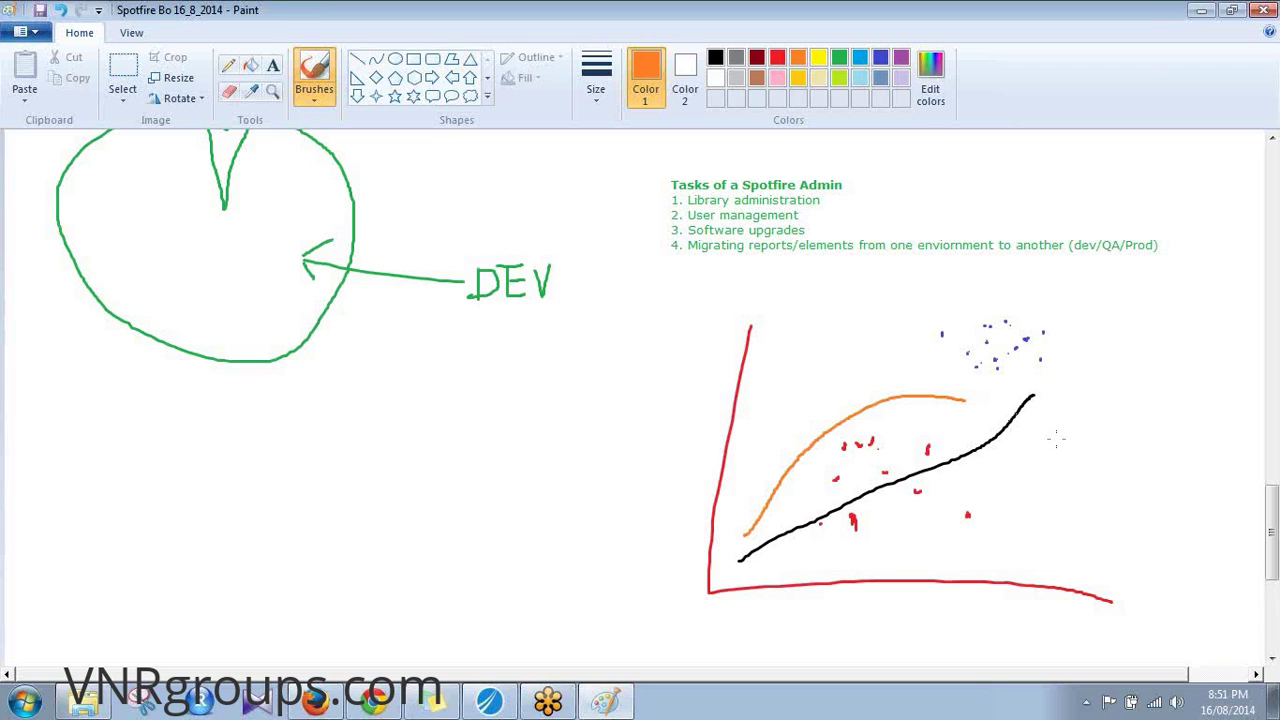
Select the Tasks of a Spotfire Admin text block, nudge it slightly upward and deselect it
click(122, 70)
drag(650, 166, 1149, 228)
scroll(1150, 267, up, 3)
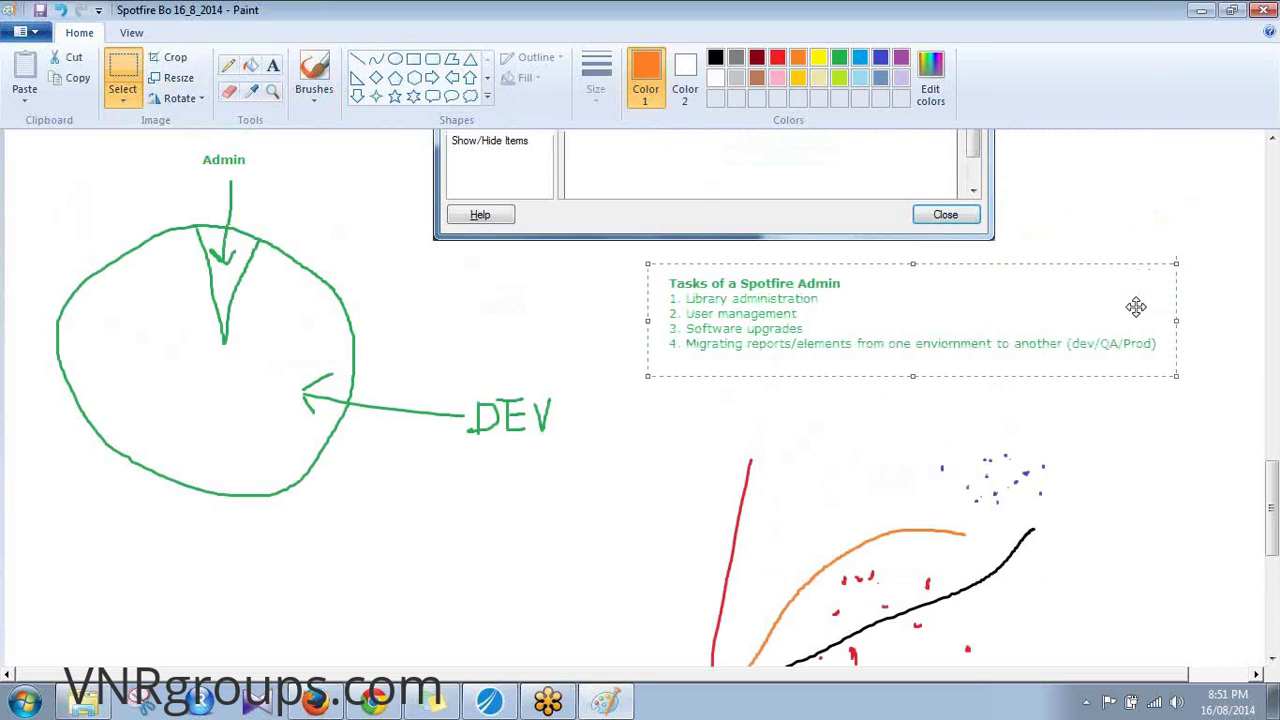
drag(908, 350, 906, 342)
click(530, 330)
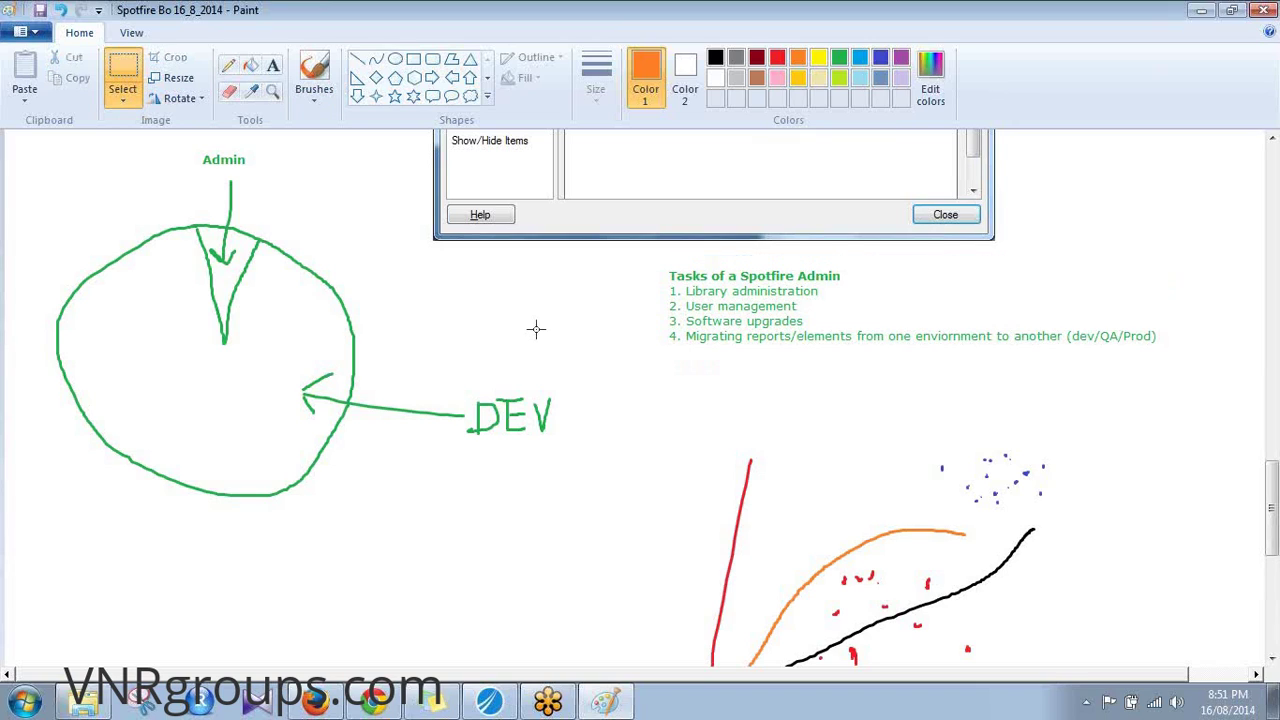
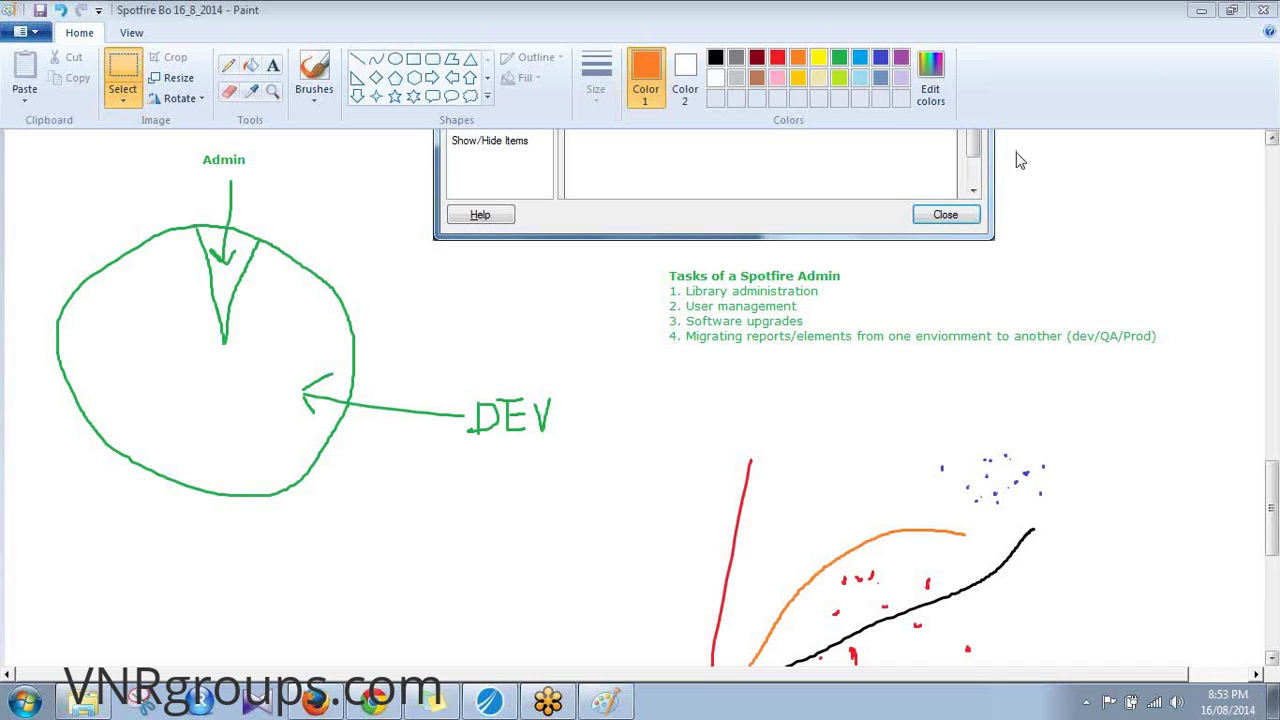
Extend the canvas downward to add blank drawing space below the scatter sketch
drag(1272, 510, 1272, 568)
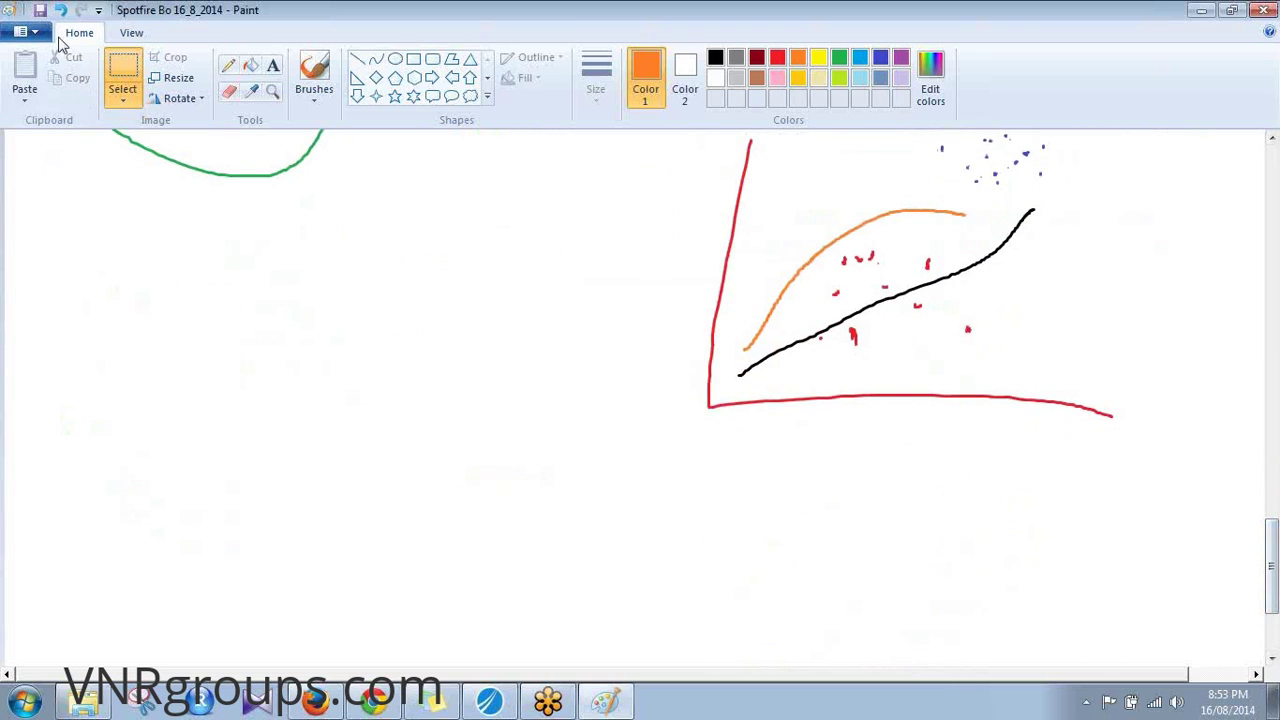
drag(1270, 558, 1272, 605)
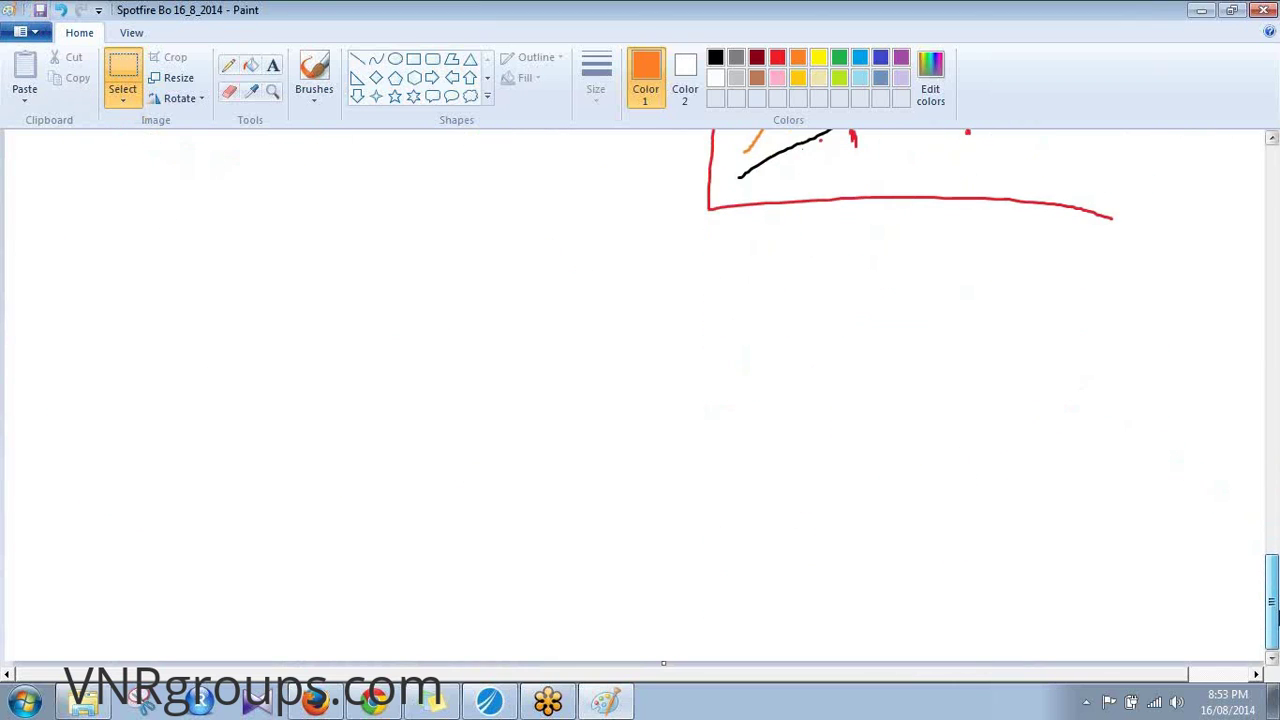
mouse_move(663, 661)
mouse_down()
mouse_move(669, 671)
mouse_move(677, 654)
mouse_move(669, 674)
mouse_up()
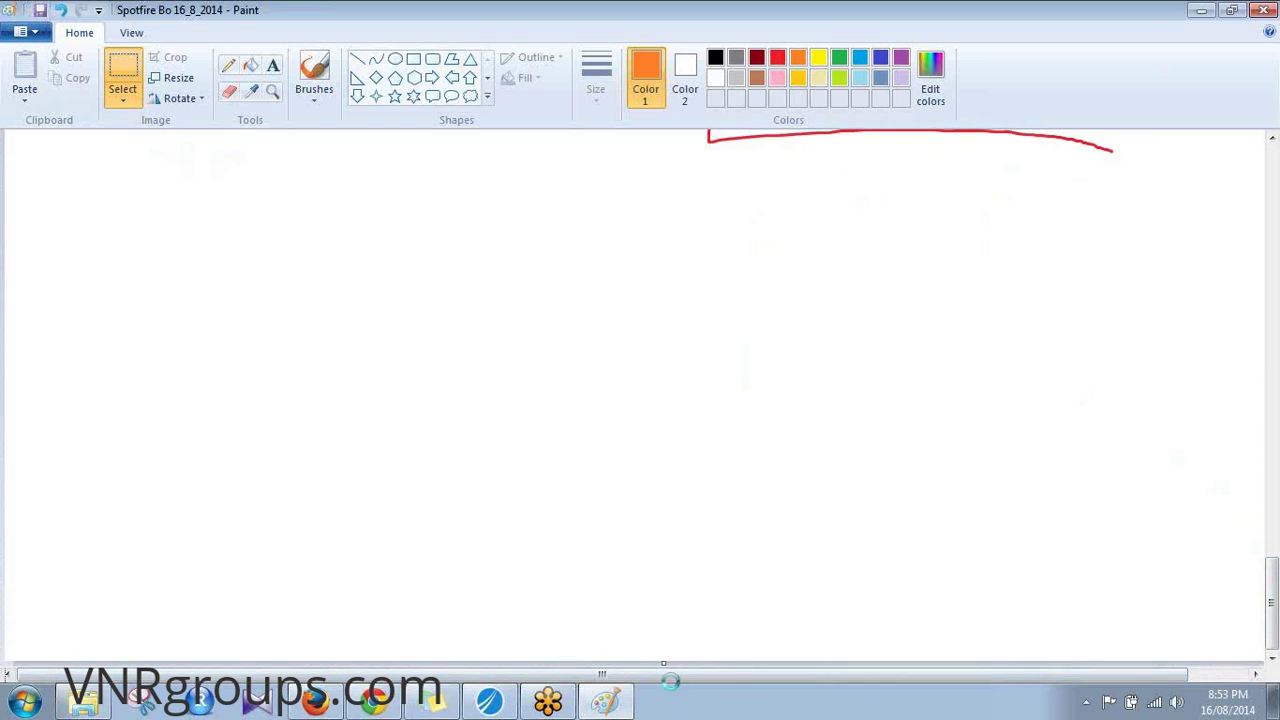
mouse_move(678, 656)
mouse_down()
mouse_move(683, 665)
mouse_move(664, 664)
mouse_up()
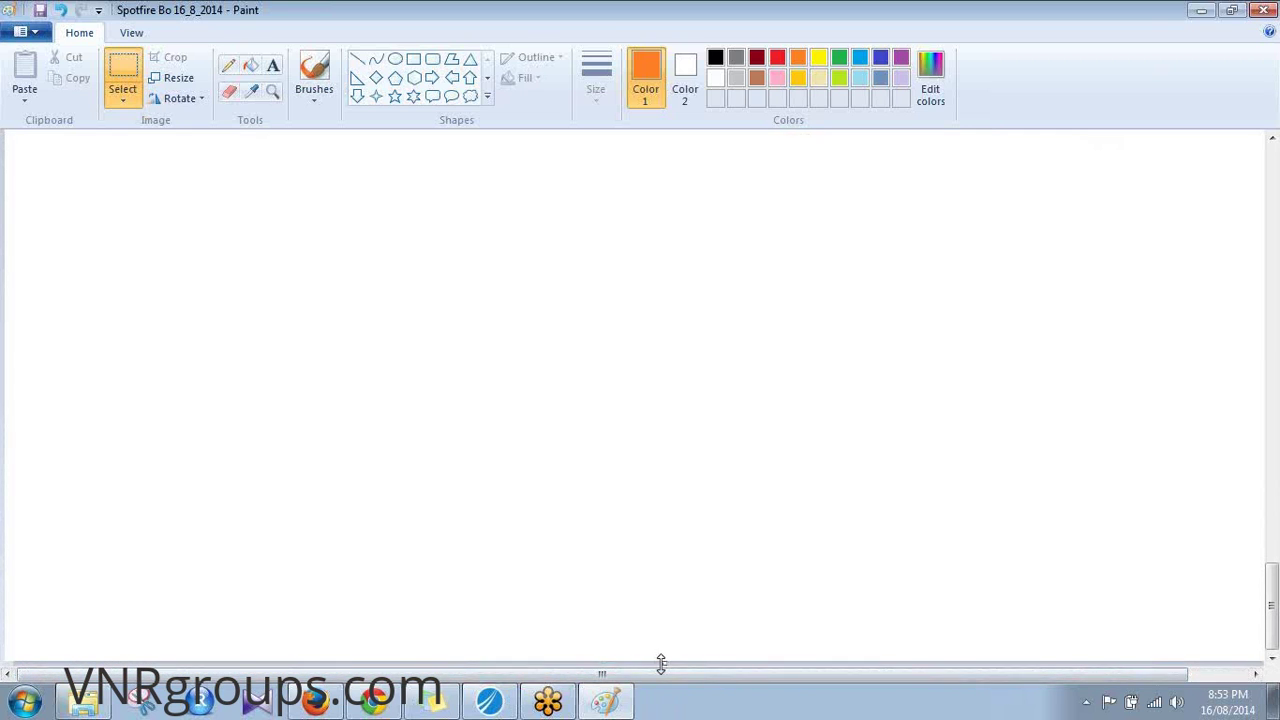
Move the whole scatter sketch up and slightly to the right, nearer the Spotfire Admin task list
scroll(660, 655, up, 5)
scroll(652, 630, down, 2)
scroll(652, 627, down, 3)
scroll(651, 617, up, 15)
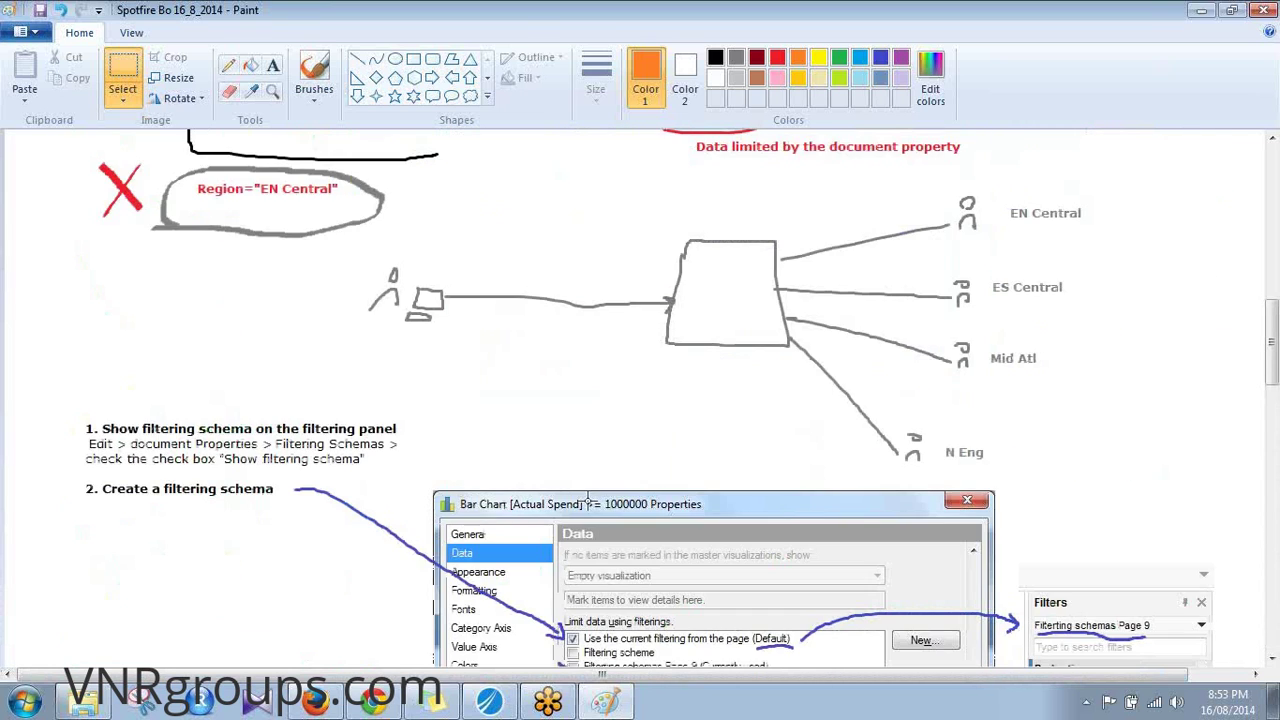
scroll(588, 500, up, 5)
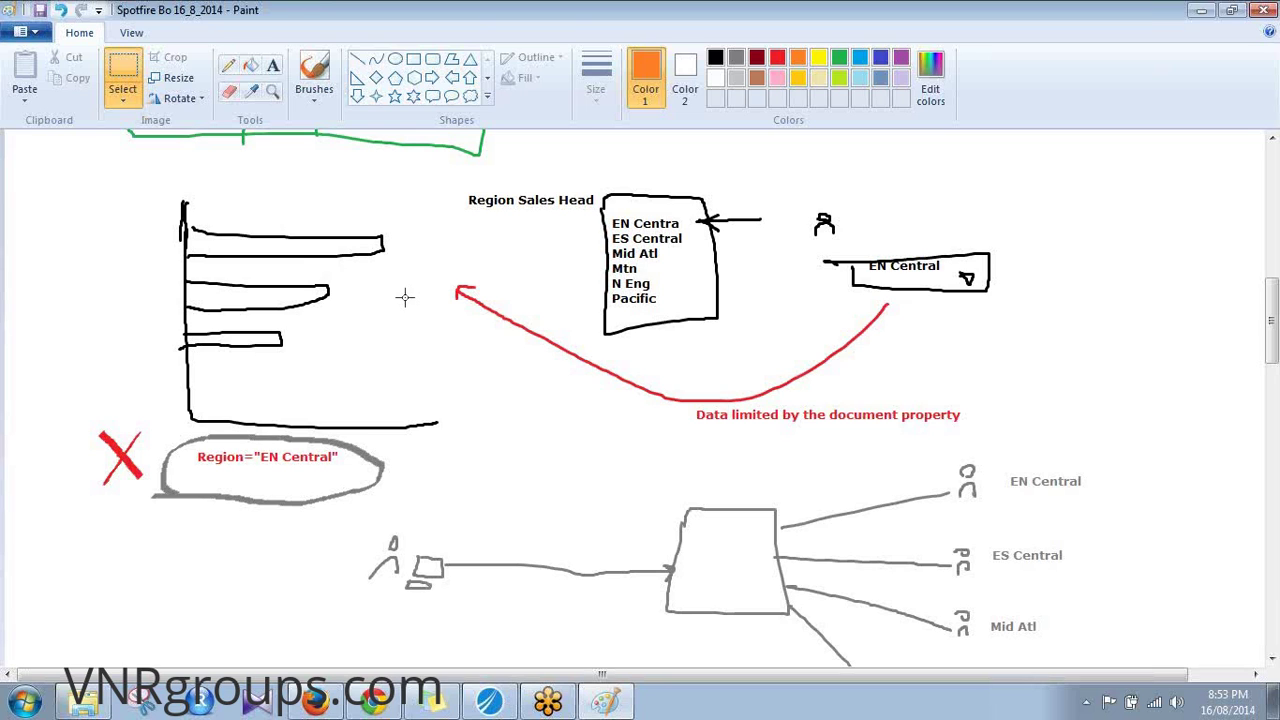
scroll(368, 278, down, 8)
scroll(370, 278, down, 10)
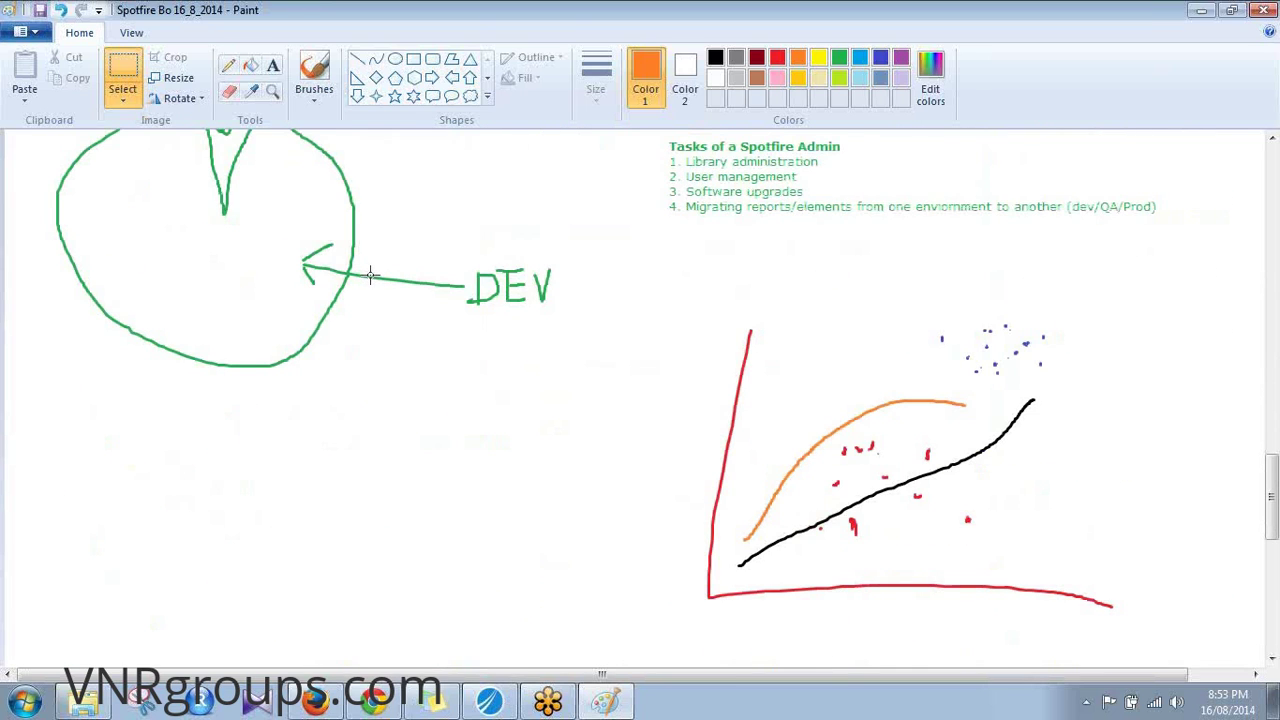
drag(655, 293, 1129, 618)
drag(1092, 550, 1117, 486)
click(570, 462)
Review the filtering schema notes, the region diagram and the scatter sketch on the canvas
scroll(572, 455, up, 3)
scroll(580, 448, down, 2)
scroll(600, 440, up, 5)
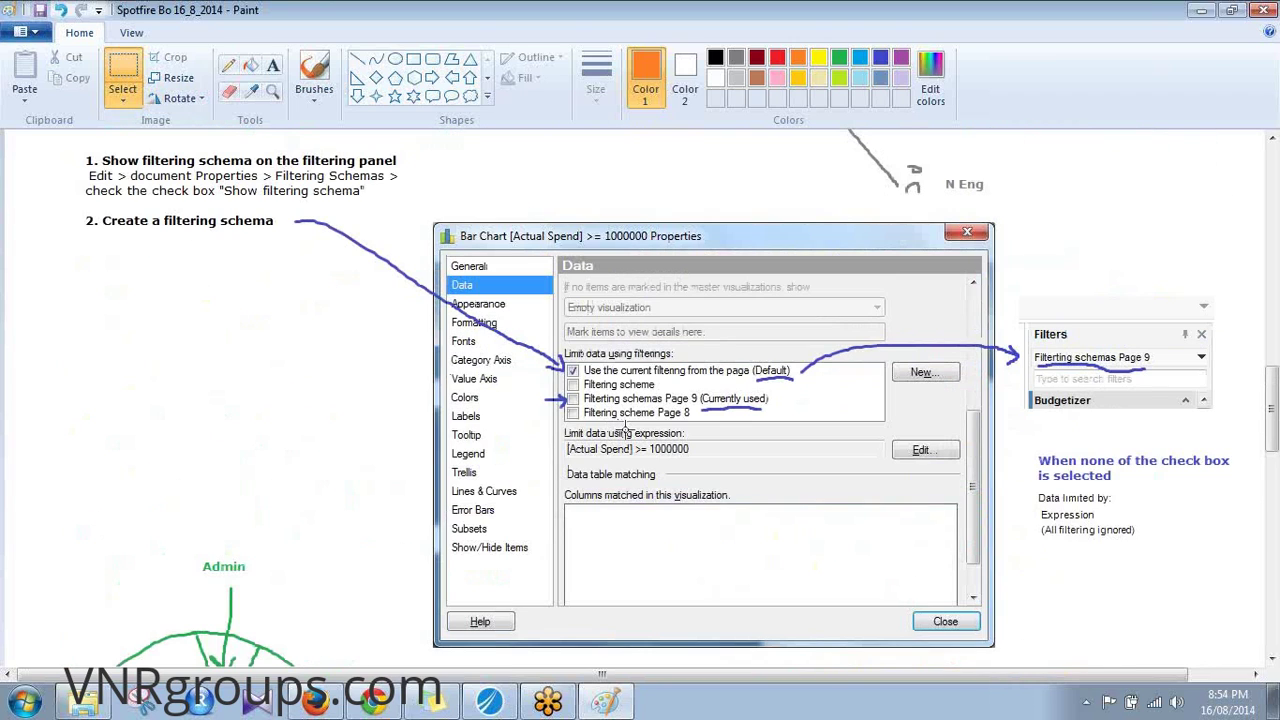
scroll(640, 430, up, 2)
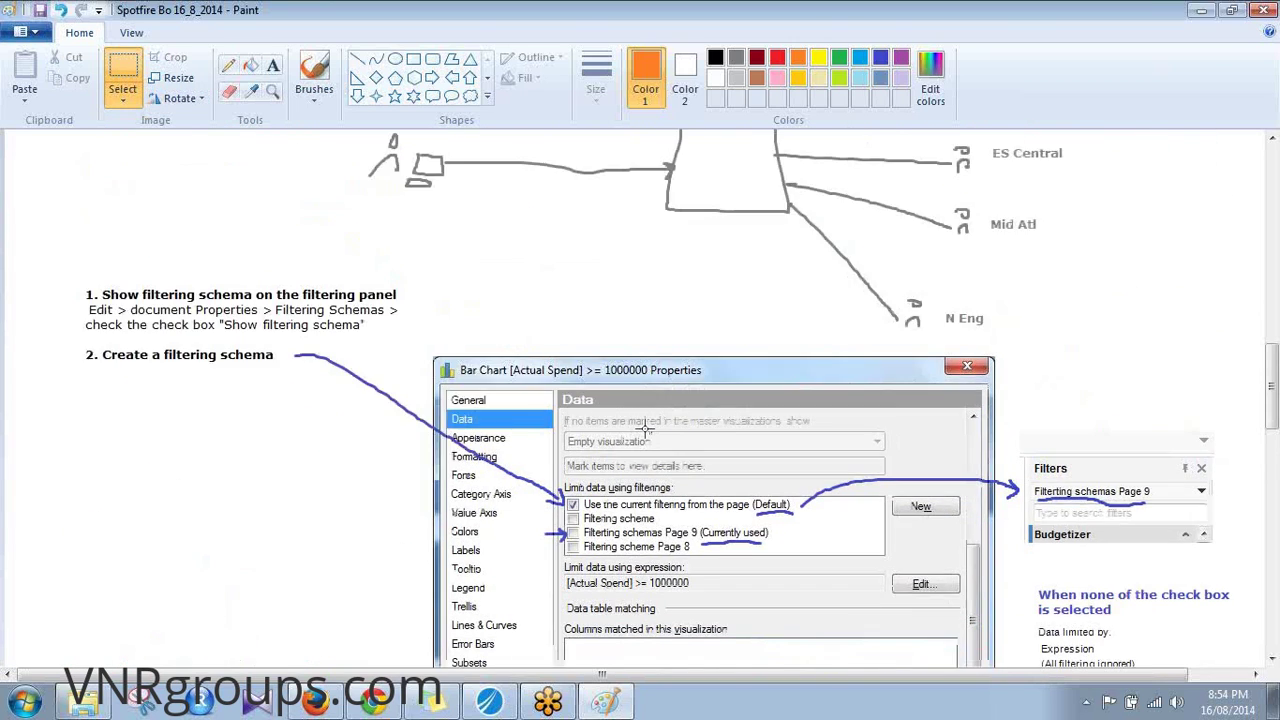
scroll(645, 428, up, 2)
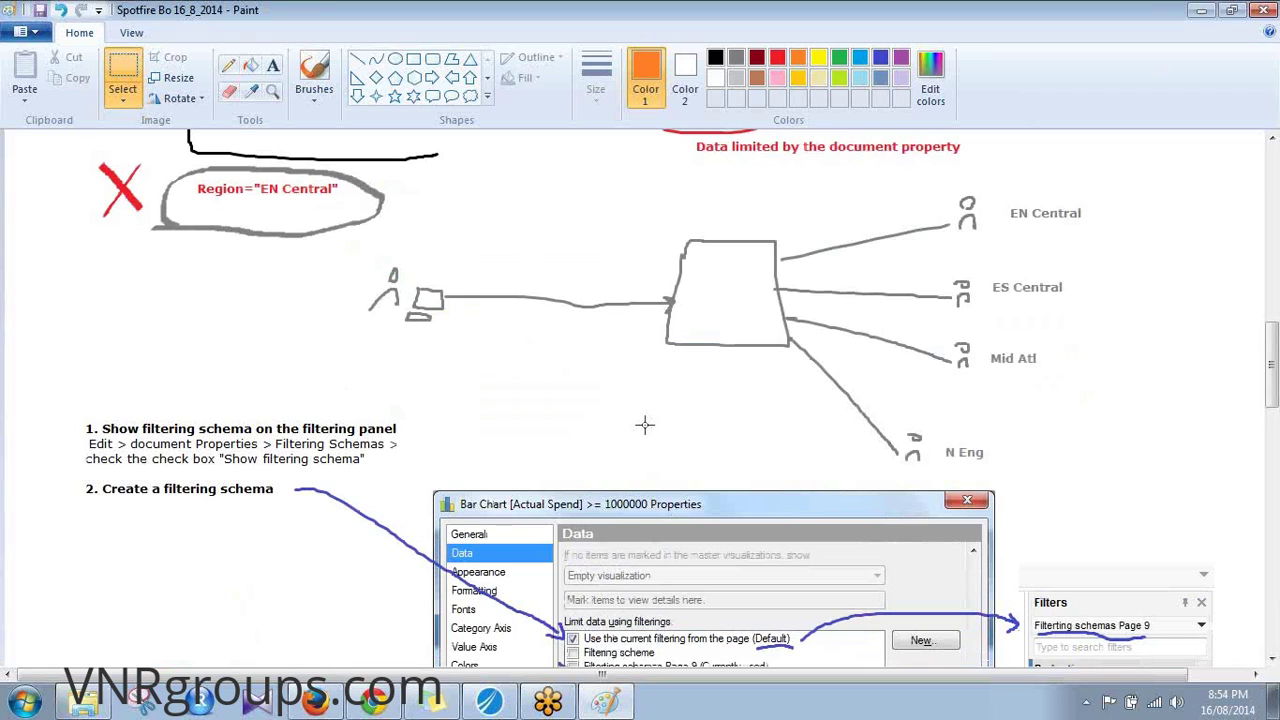
scroll(644, 428, down, 10)
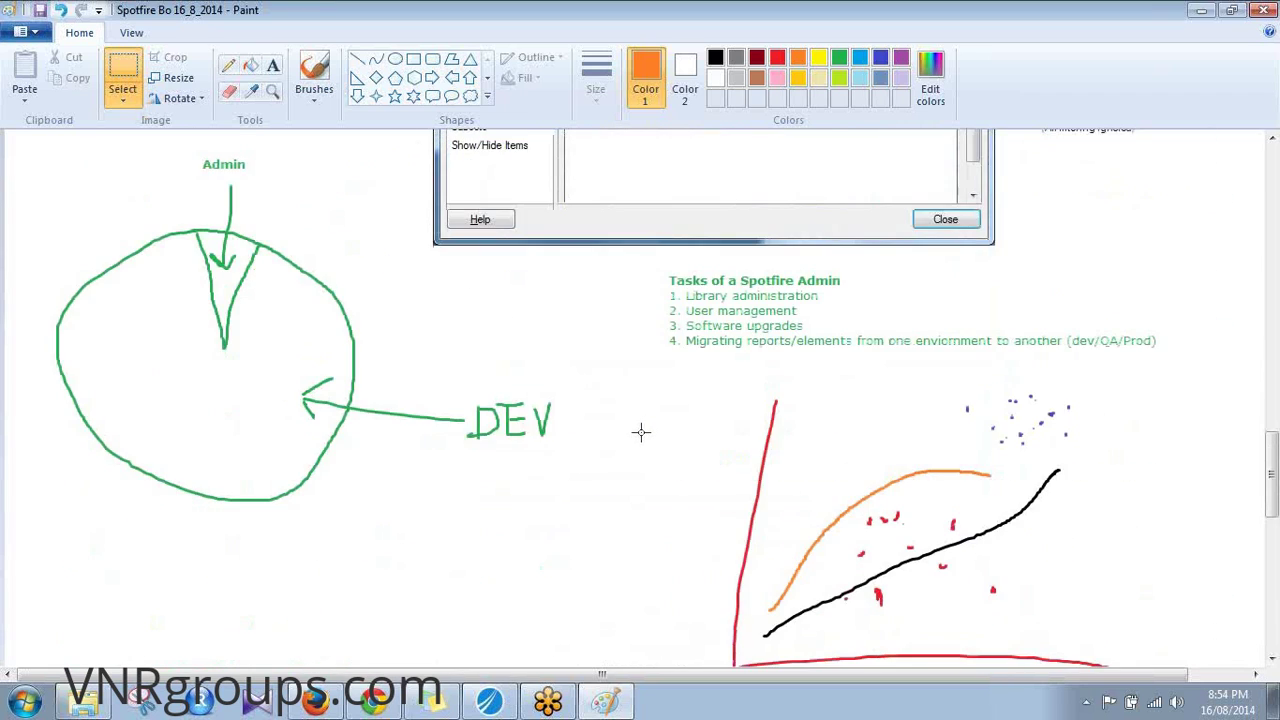
scroll(640, 432, down, 6)
scroll(640, 428, up, 4)
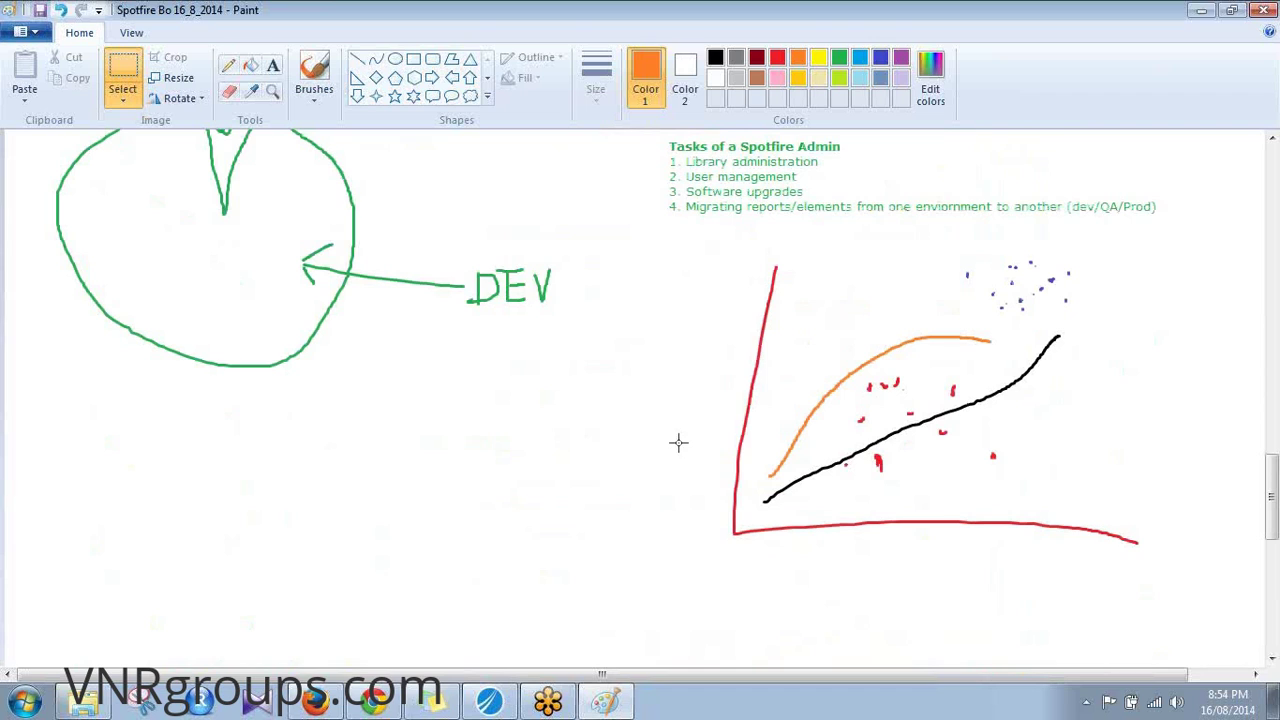
Brush a green check mark beside "adding hierarchy" in the topic list at the start of the notes
scroll(529, 386, up, 15)
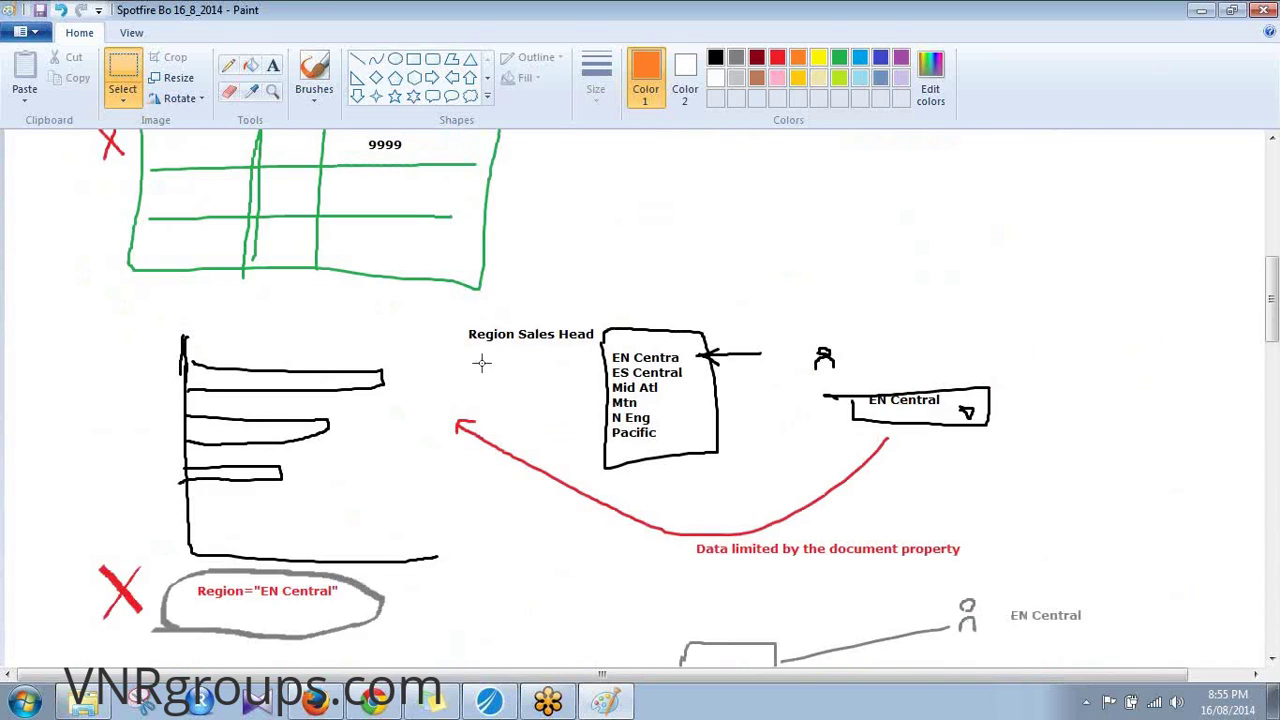
scroll(481, 363, up, 5)
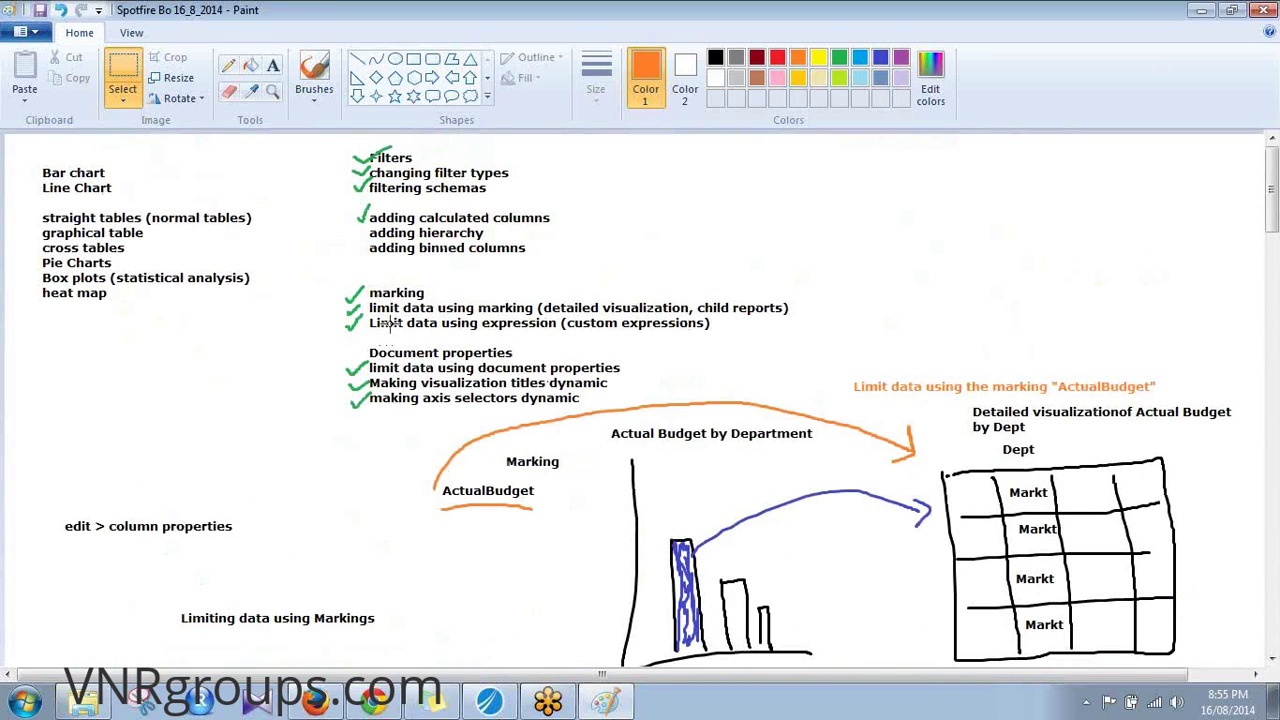
click(840, 60)
click(314, 85)
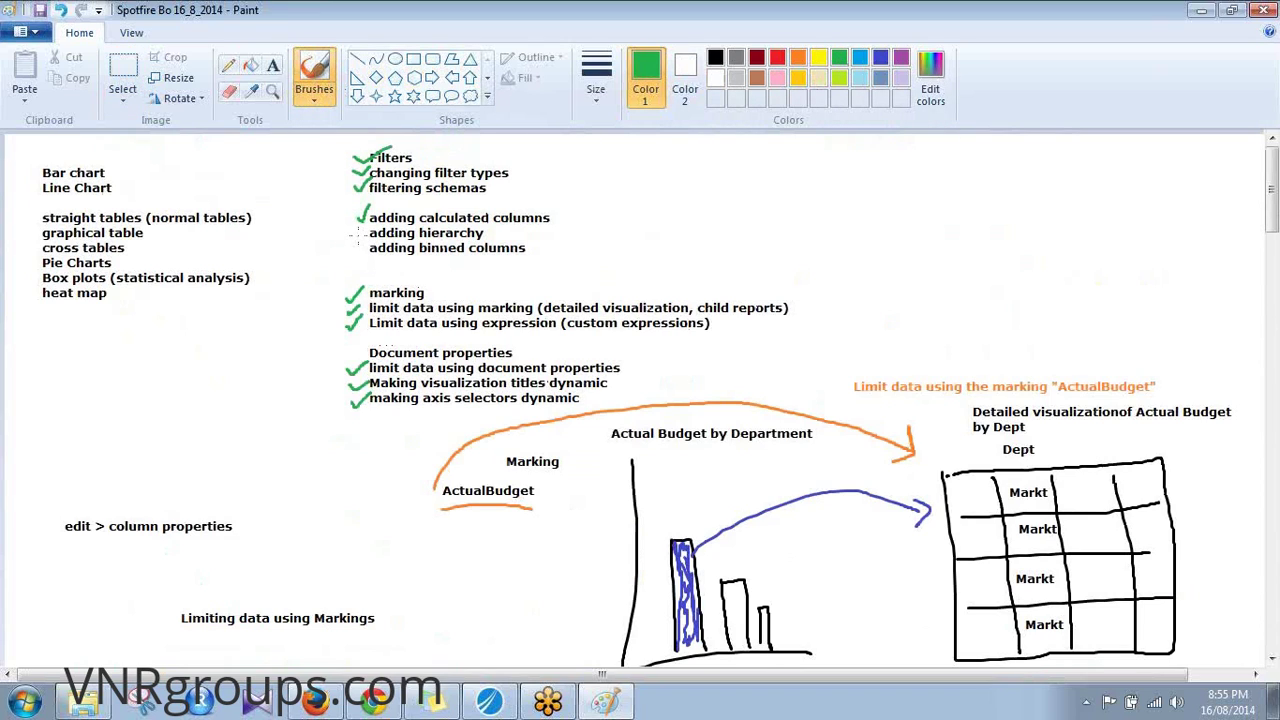
drag(357, 231, 370, 224)
scroll(547, 250, down, 20)
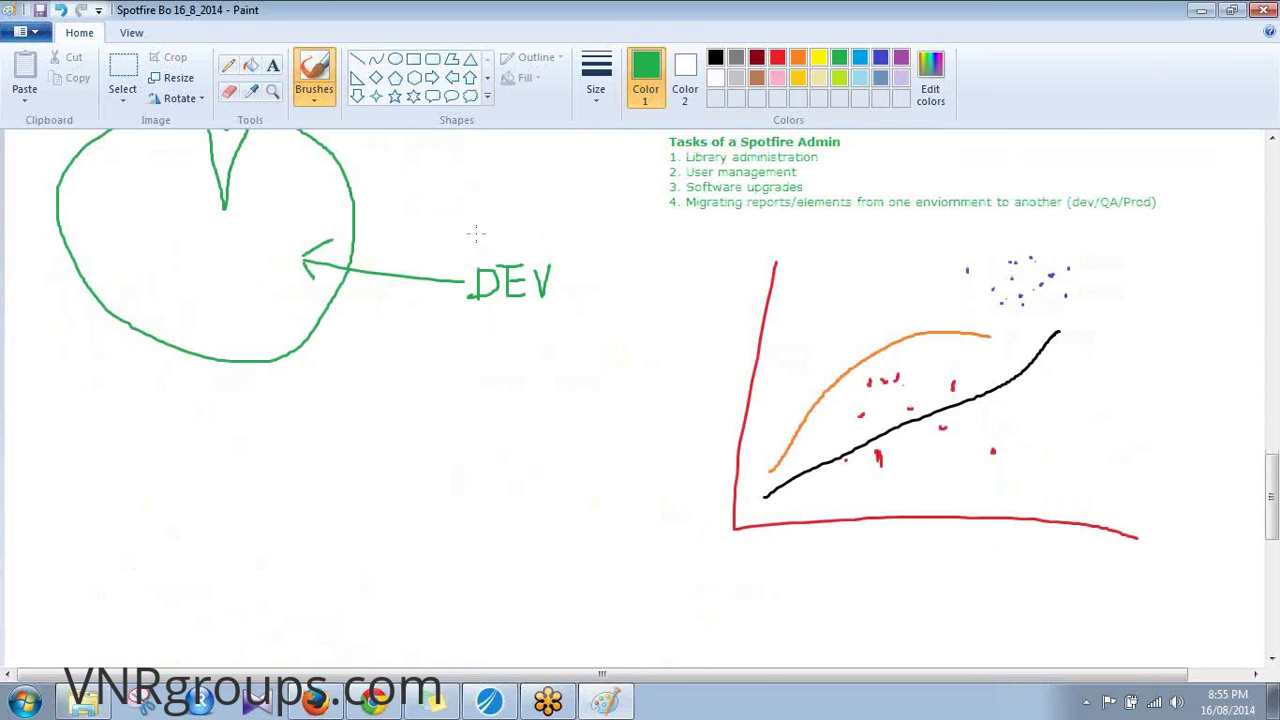
scroll(460, 260, up, 3)
scroll(450, 270, down, 3)
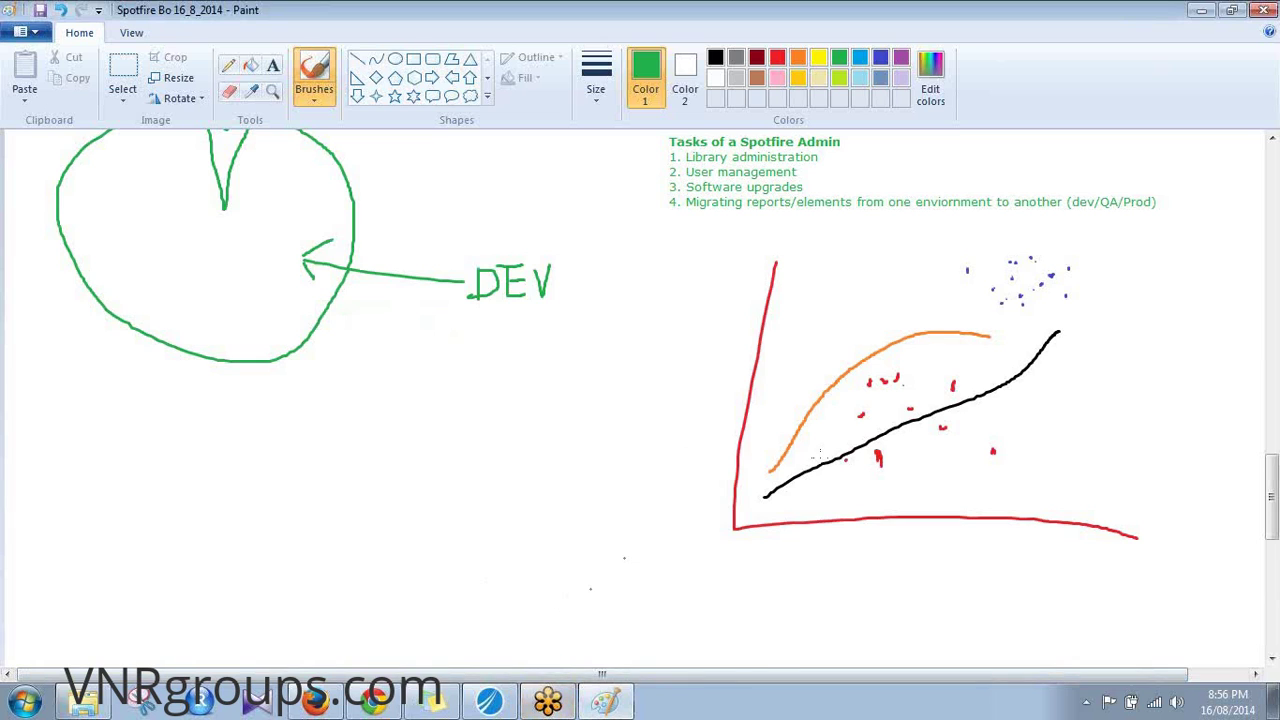
scroll(820, 468, up, 15)
scroll(820, 468, up, 5)
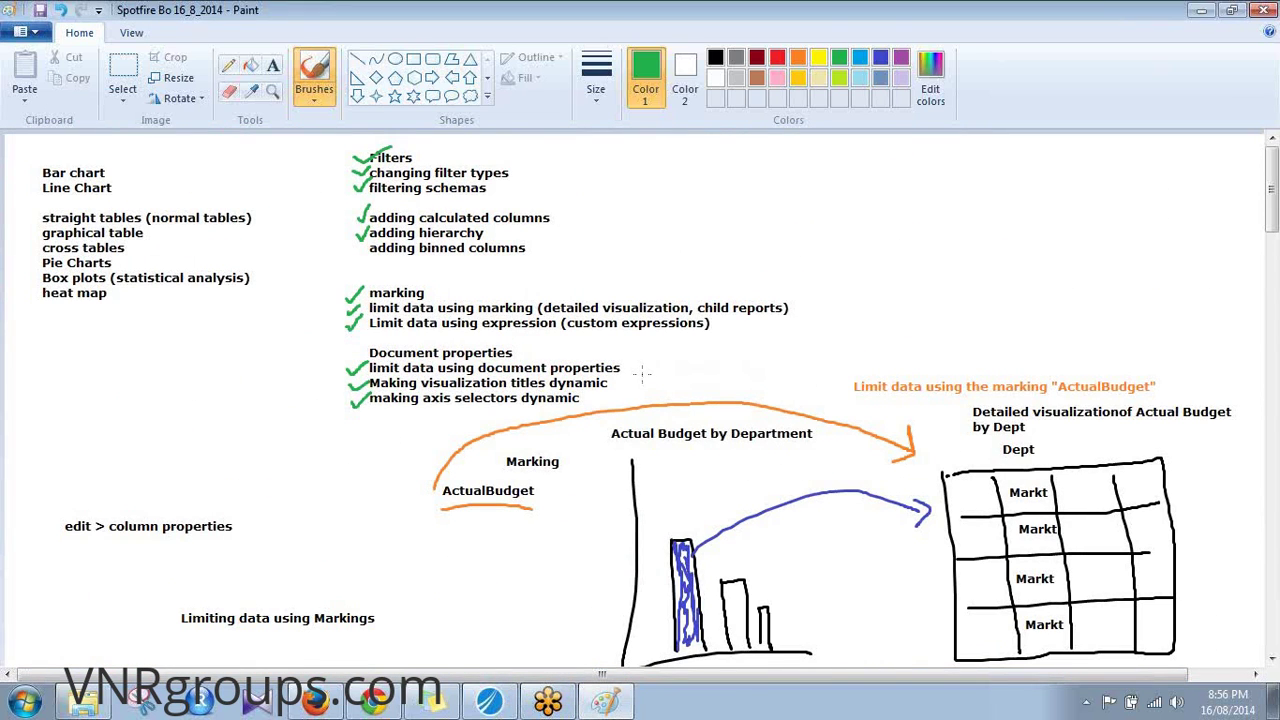
Brush a pair of green L-shaped chart axes in the blank space below the DEV pie sketch
scroll(642, 374, down, 20)
scroll(645, 511, down, 2)
scroll(644, 512, up, 1)
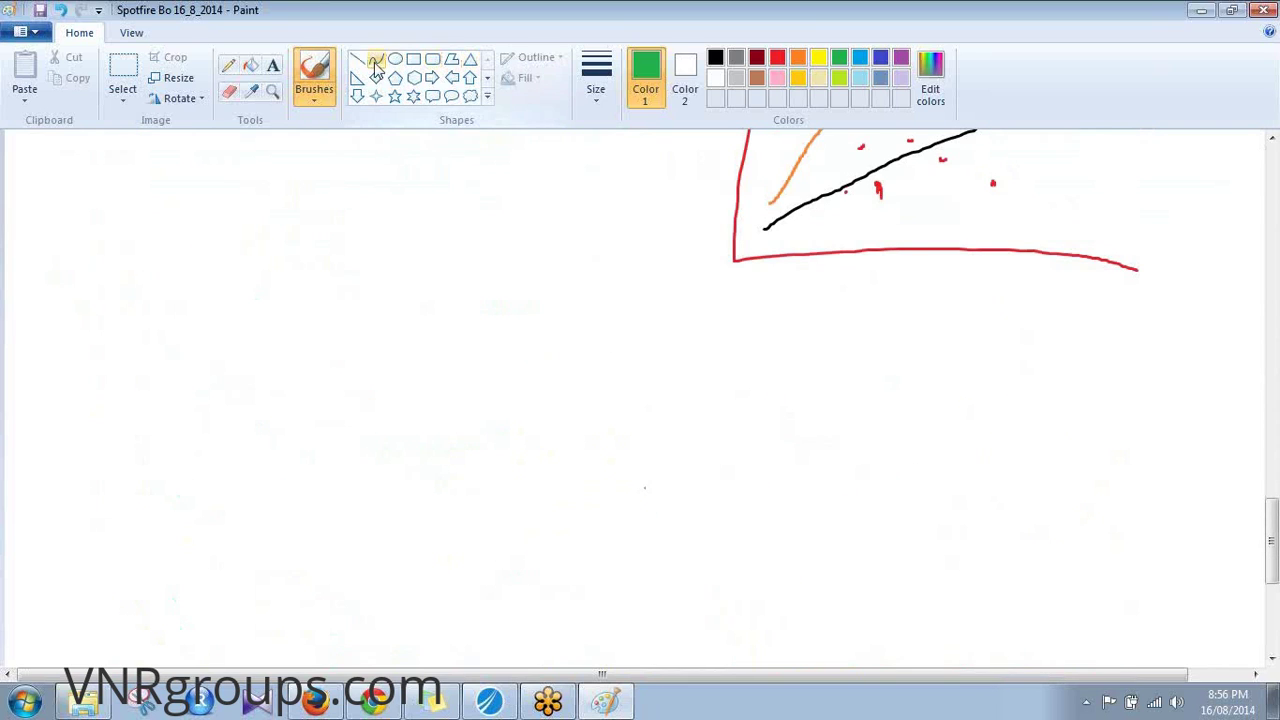
click(685, 72)
click(714, 58)
mouse_move(151, 208)
mouse_down()
mouse_move(156, 412)
mouse_move(196, 431)
mouse_move(465, 430)
mouse_up()
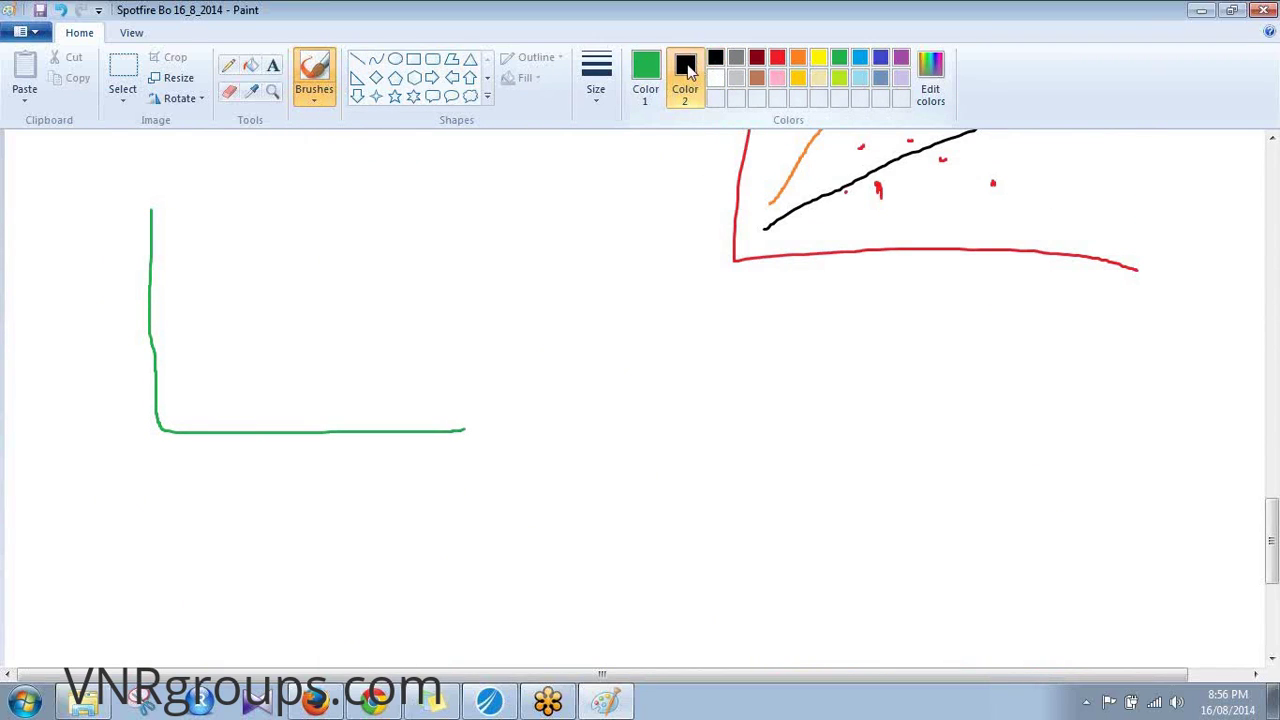
Add a narrow bar beside the vertical axis of the green chart, switching the brush colour to black for its outline
click(645, 75)
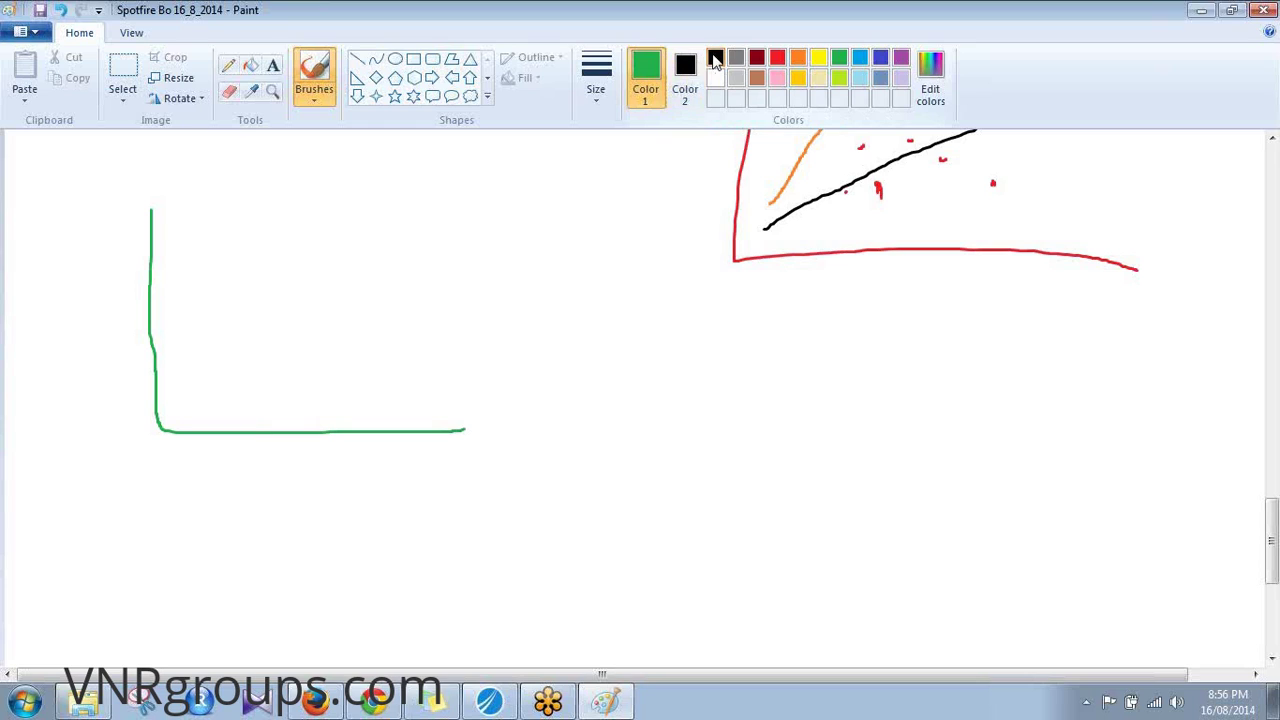
drag(181, 327, 184, 421)
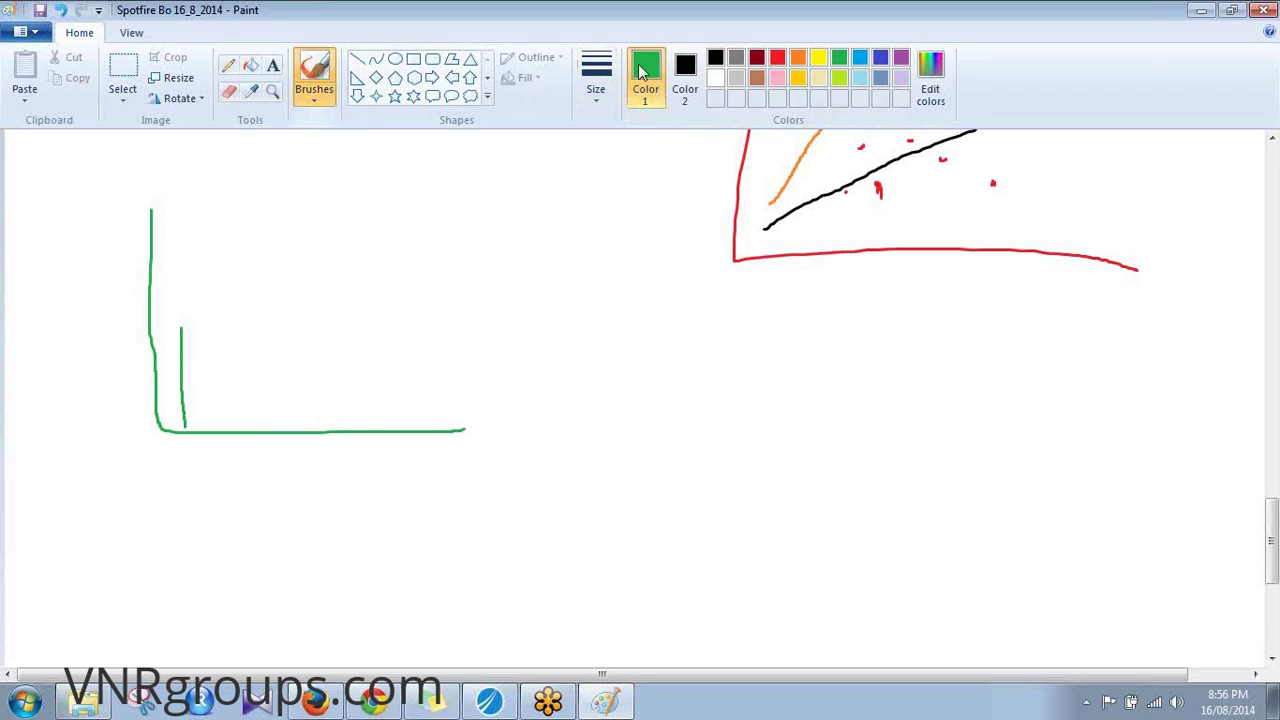
click(737, 60)
click(715, 58)
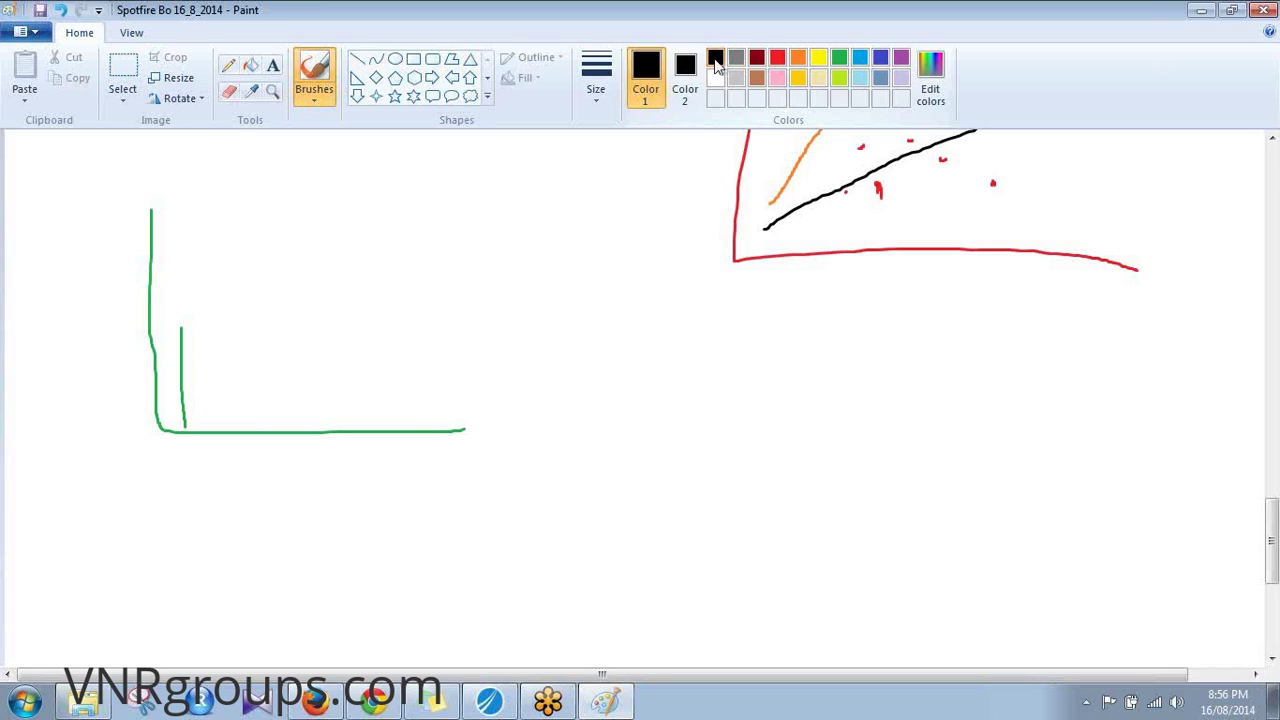
drag(190, 332, 181, 428)
drag(188, 334, 207, 428)
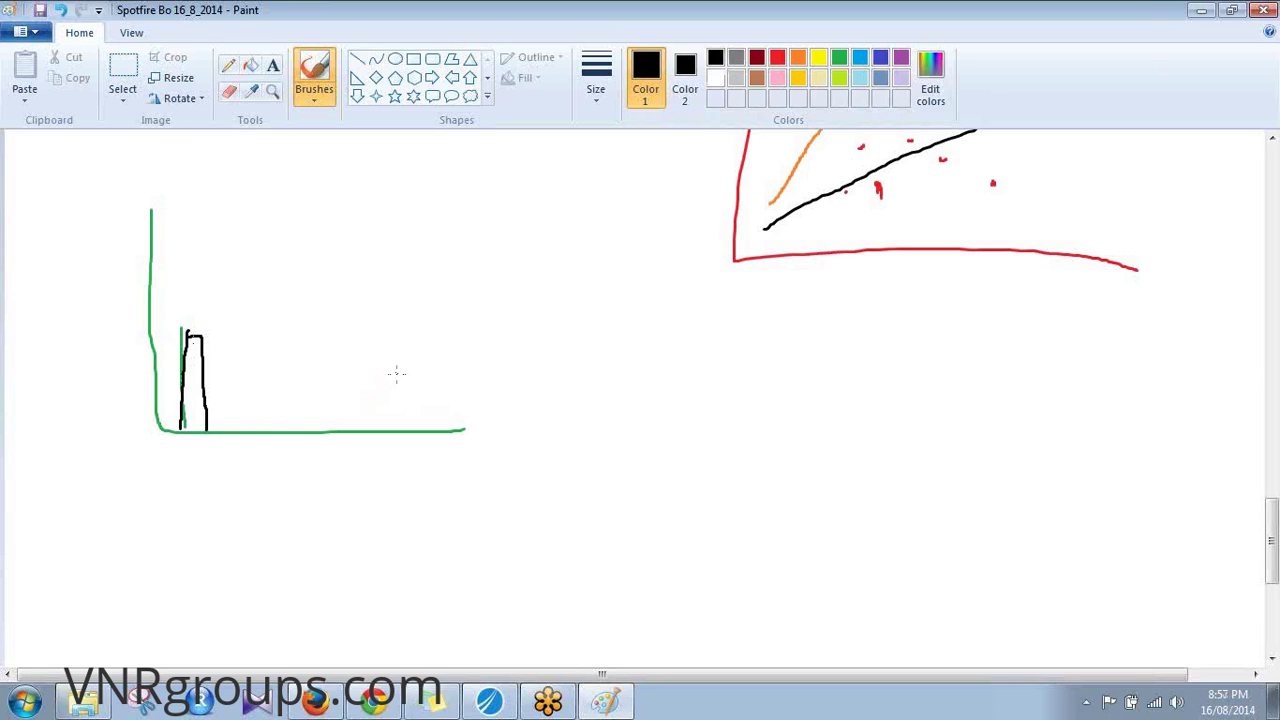
Brush a black three-column table beside the bar chart and handwrite the headings Wt and AGE above its last two columns
mouse_move(557, 270)
mouse_down()
mouse_move(560, 442)
mouse_move(601, 275)
mouse_move(720, 272)
mouse_move(740, 434)
mouse_move(562, 433)
mouse_up()
drag(606, 273, 624, 427)
drag(658, 280, 678, 428)
mouse_move(619, 232)
mouse_down()
mouse_move(619, 253)
mouse_move(626, 230)
mouse_move(643, 256)
mouse_up()
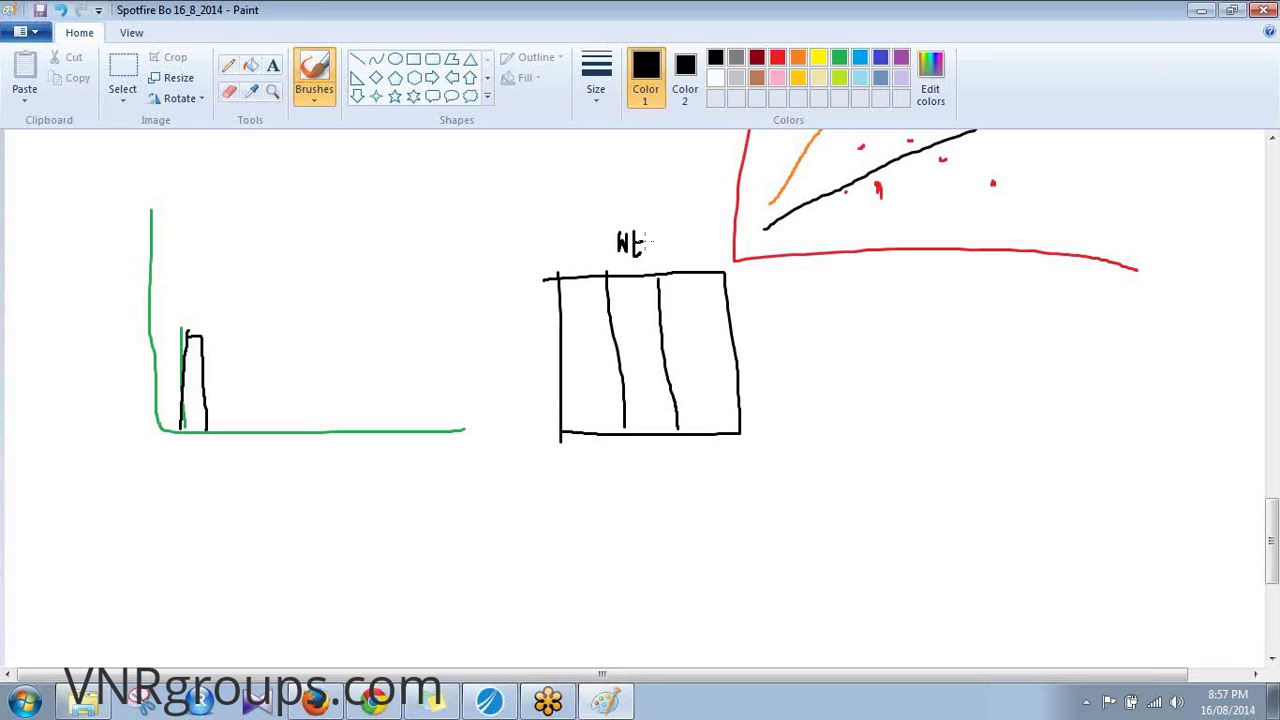
mouse_move(675, 235)
mouse_down()
mouse_move(673, 256)
mouse_move(707, 248)
mouse_up()
mouse_move(701, 242)
mouse_down()
mouse_move(701, 259)
mouse_move(718, 234)
mouse_move(719, 252)
mouse_up()
Fill the AGE column of the table with the text values 1, 2, 3, 4 and 5, one below another
click(273, 65)
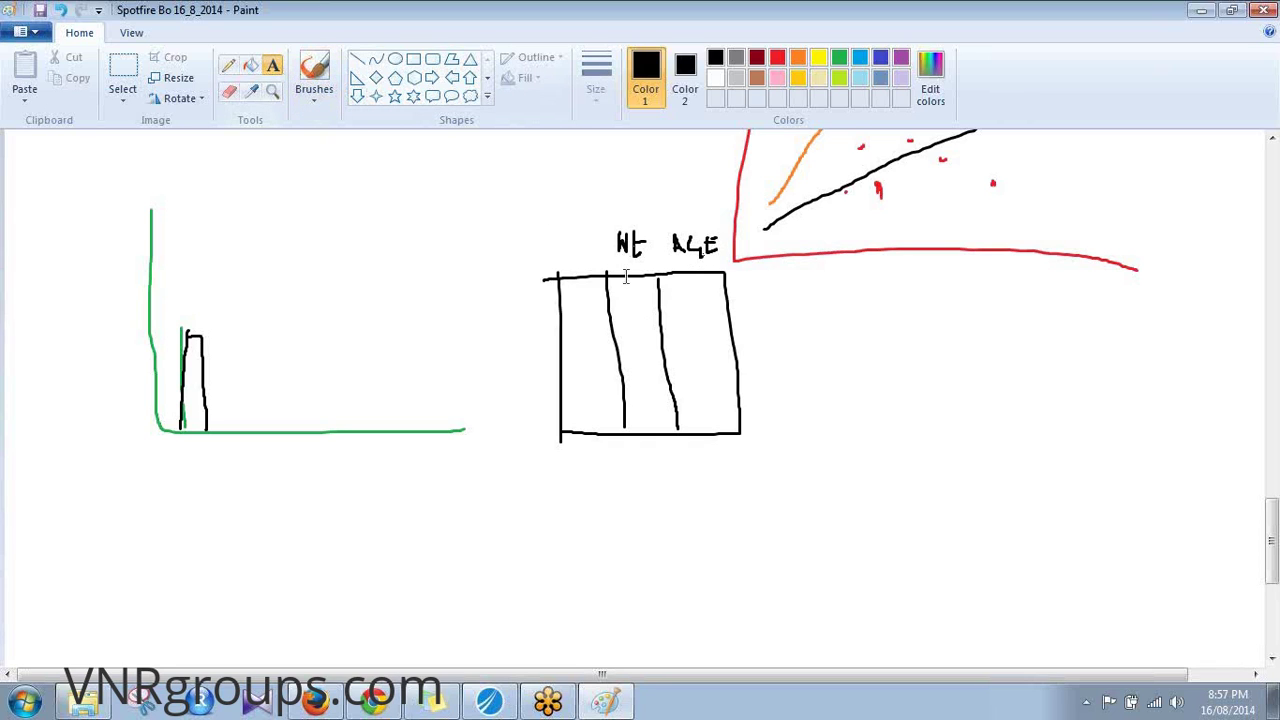
click(681, 280)
text(1)
click(688, 316)
click(688, 296)
text(2)
click(689, 320)
click(689, 315)
text(3)
click(695, 342)
click(691, 334)
text(4)
click(693, 363)
click(695, 358)
text(5)
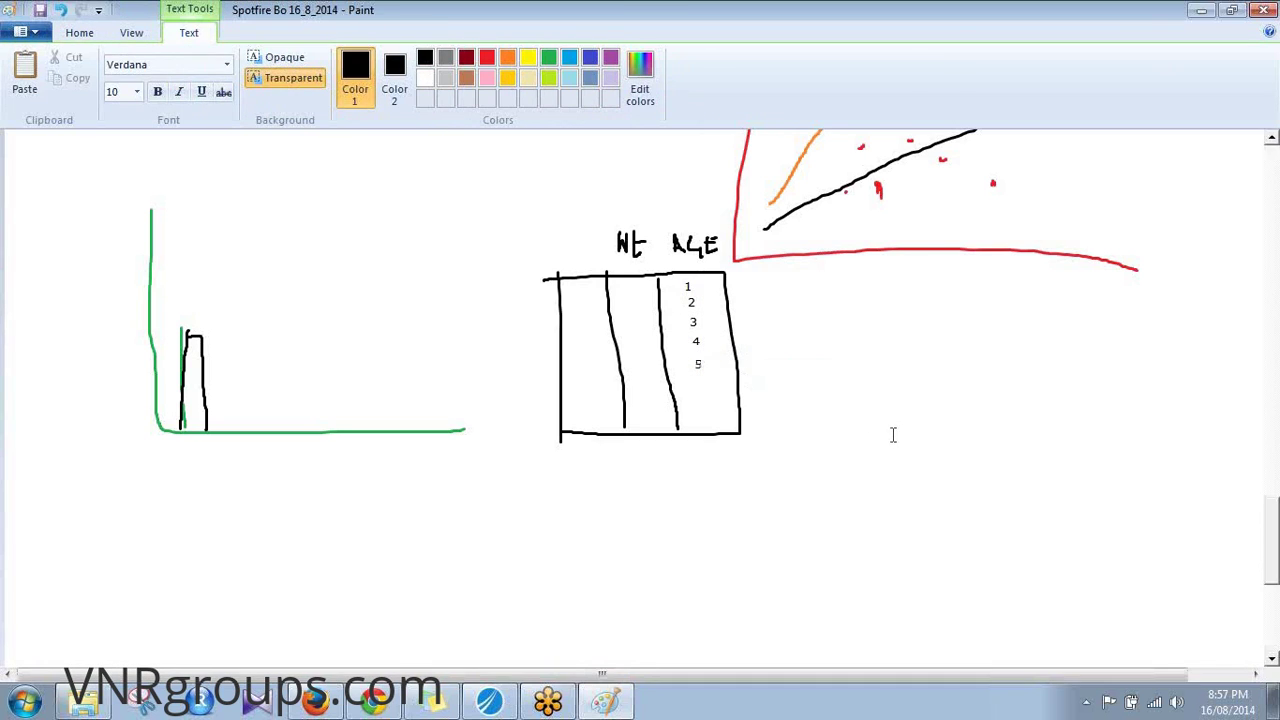
Start a text list of age ranges beside the table with "0-6 months" and "6 months - 1 year"
click(891, 418)
click(916, 329)
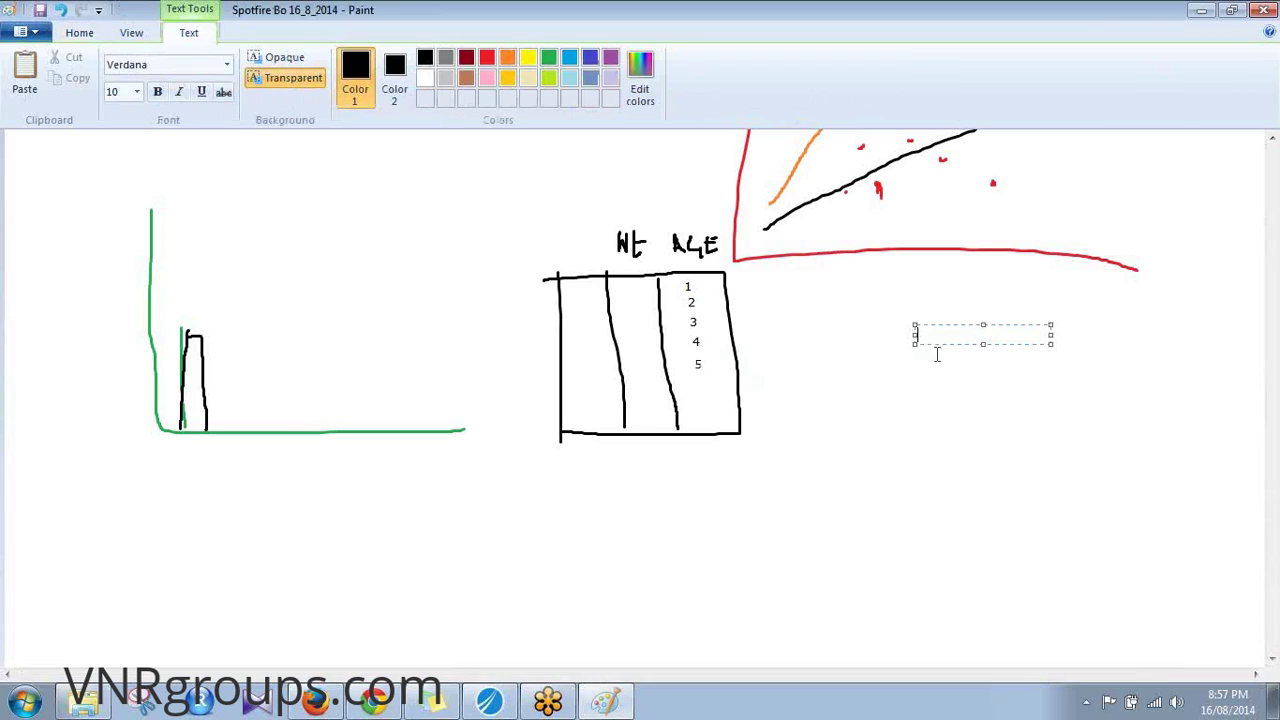
text(0-60)
key(BackSpace)
text(montg)
key(BackSpace)
text(h)
text(s )
text(6m)
key(BackSpace)
text(months - 1 year)
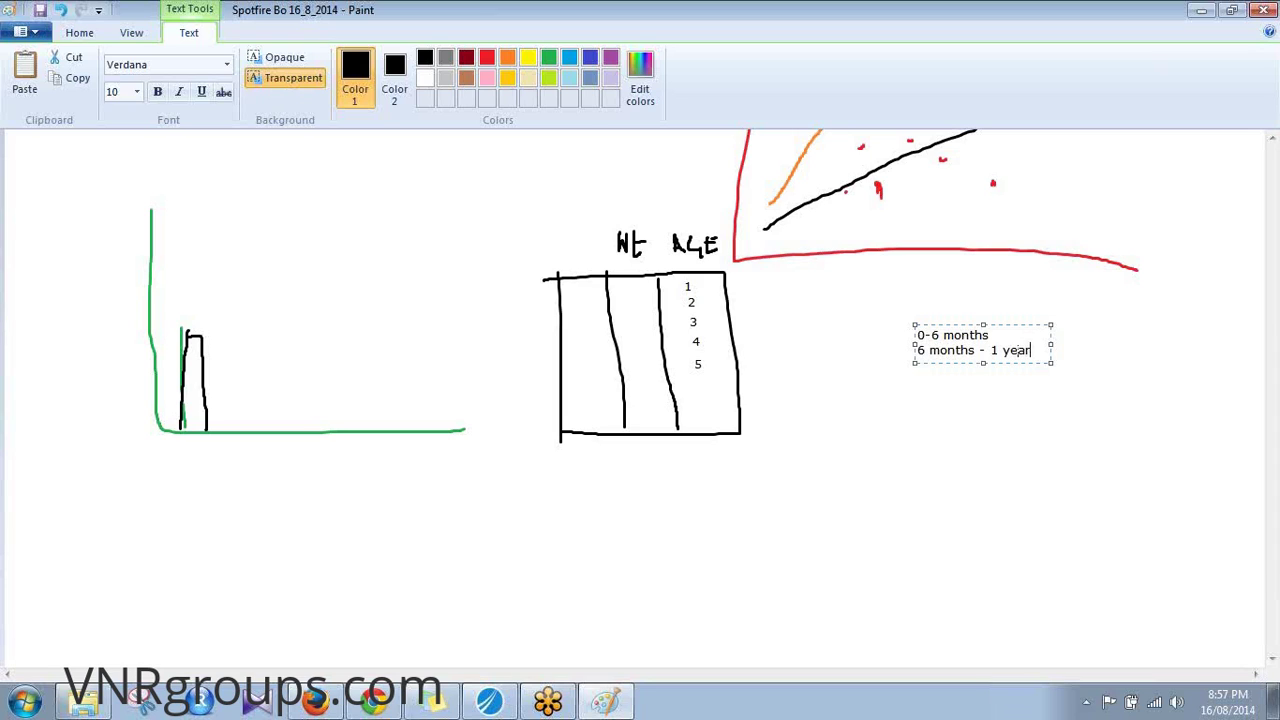
Extend the age range list with the lines "1- 3 years", "3-5 years" and "5-10 years"
key(Return)
text(1-)
text(2)
key(BackSpace)
text(3 years)
key(Return)
text(3-5 year)
text(s)
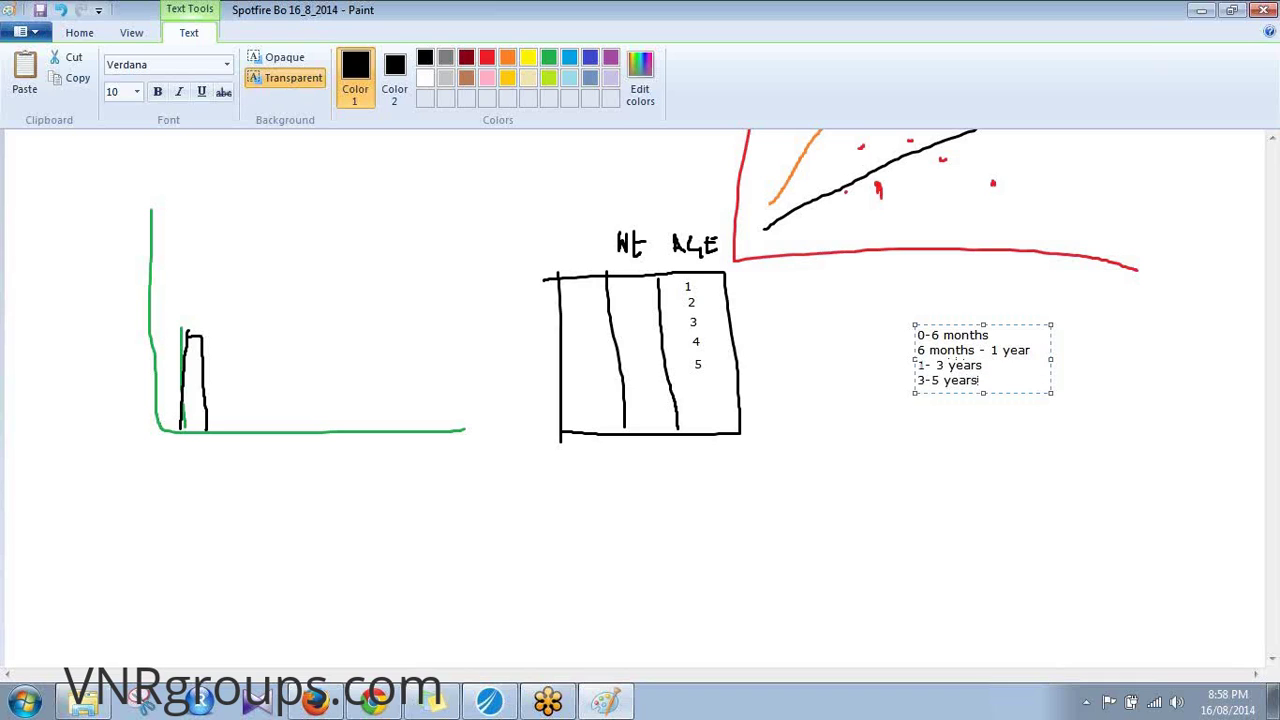
key(Return)
text(5 years 5-10 years)
click(988, 466)
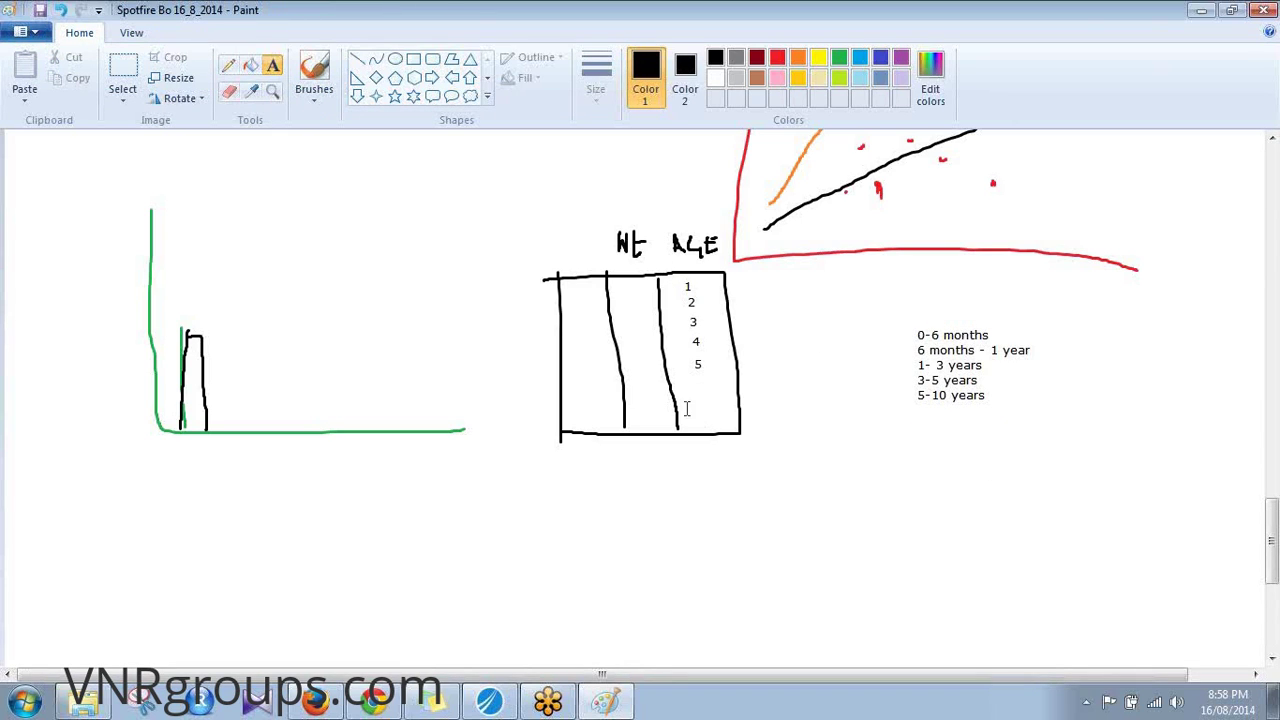
Write a weight range list below the age ranges with "35-50 kg", "50 - 65 kg" and "65 - 80 kg"
click(928, 461)
text(35-50 kg)
key(Return)
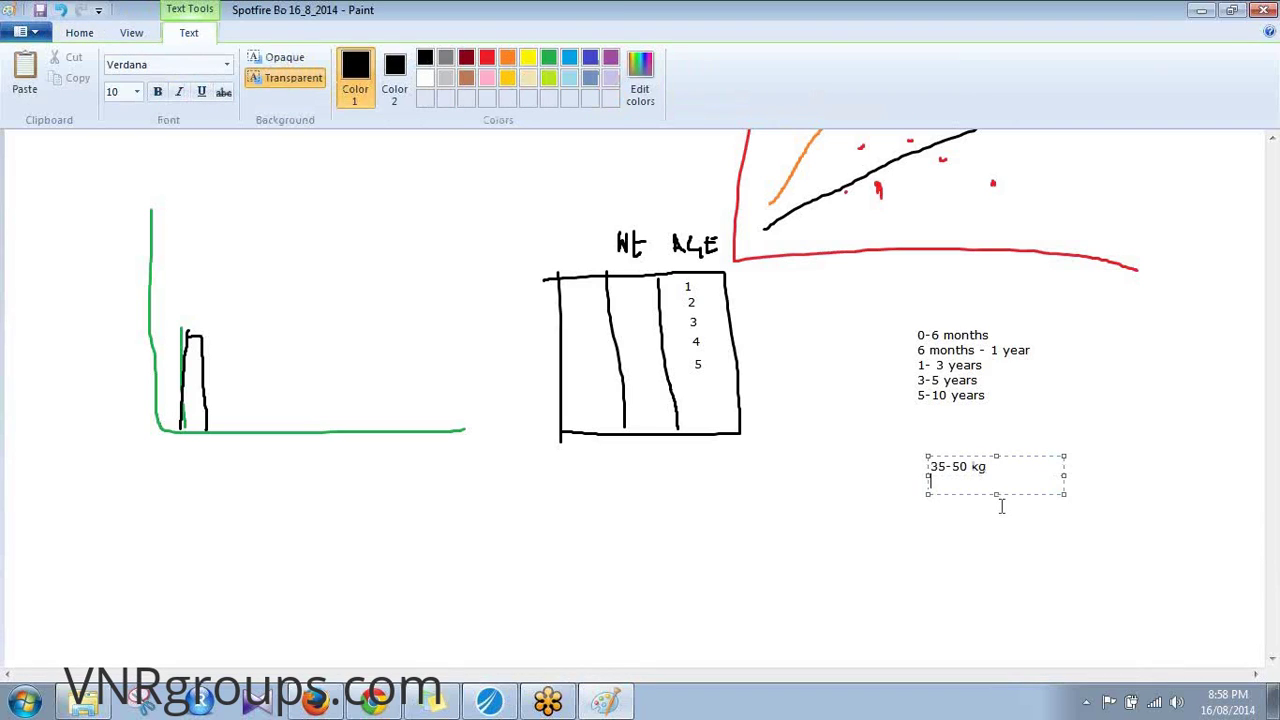
text(50 - 65 kg)
key(Return)
text(65 - 80 kg)
key(Return)
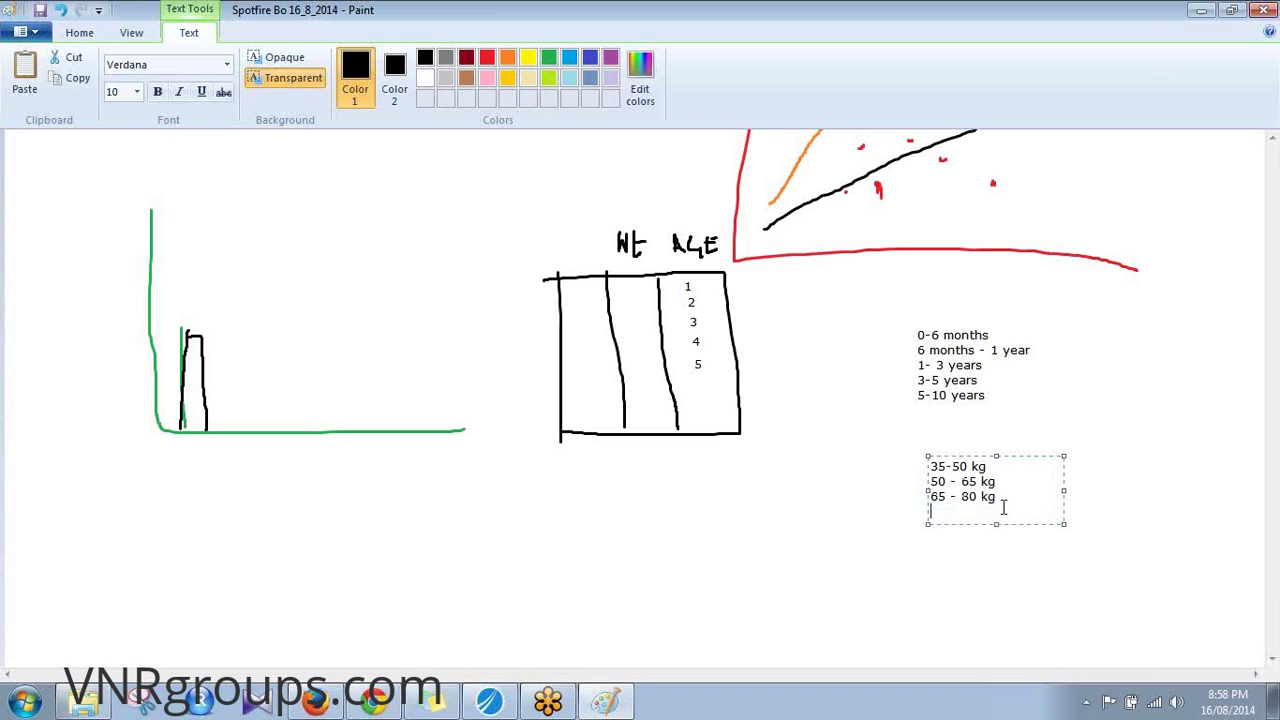
click(1167, 518)
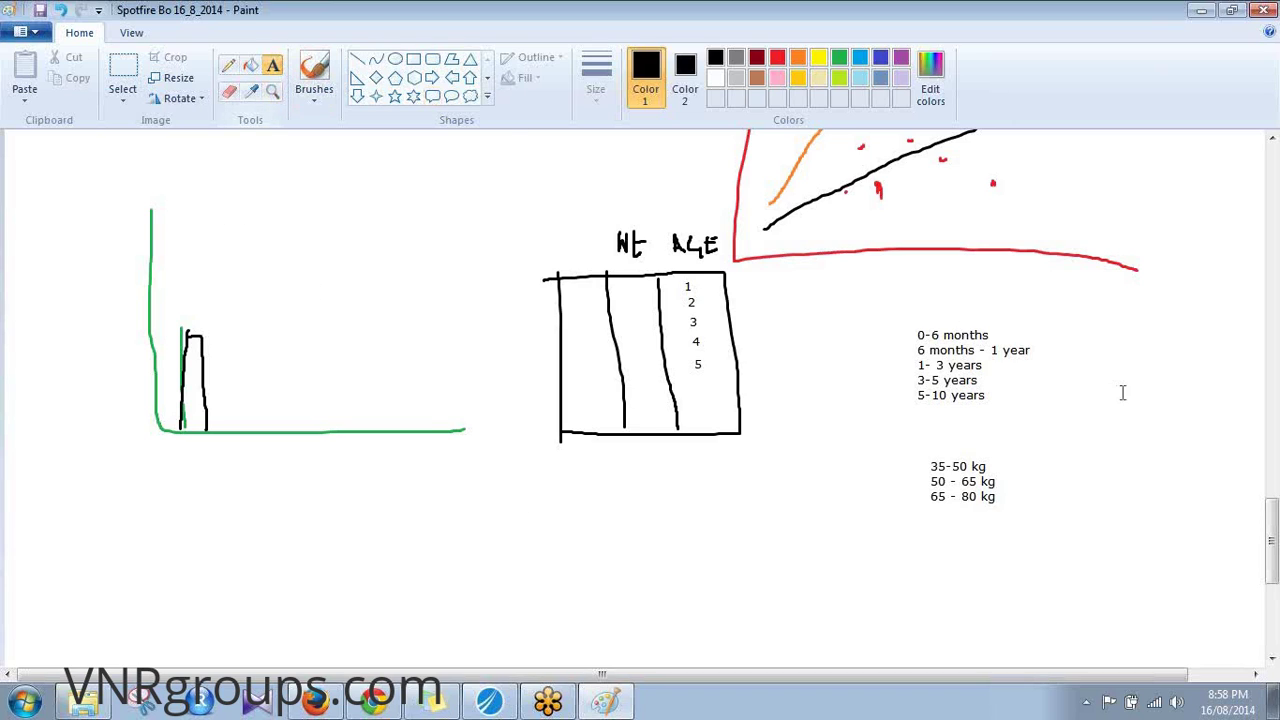
Add the text "Bins" above the range lists and brush a brace around both lists with an arrow leading to that label
click(1041, 279)
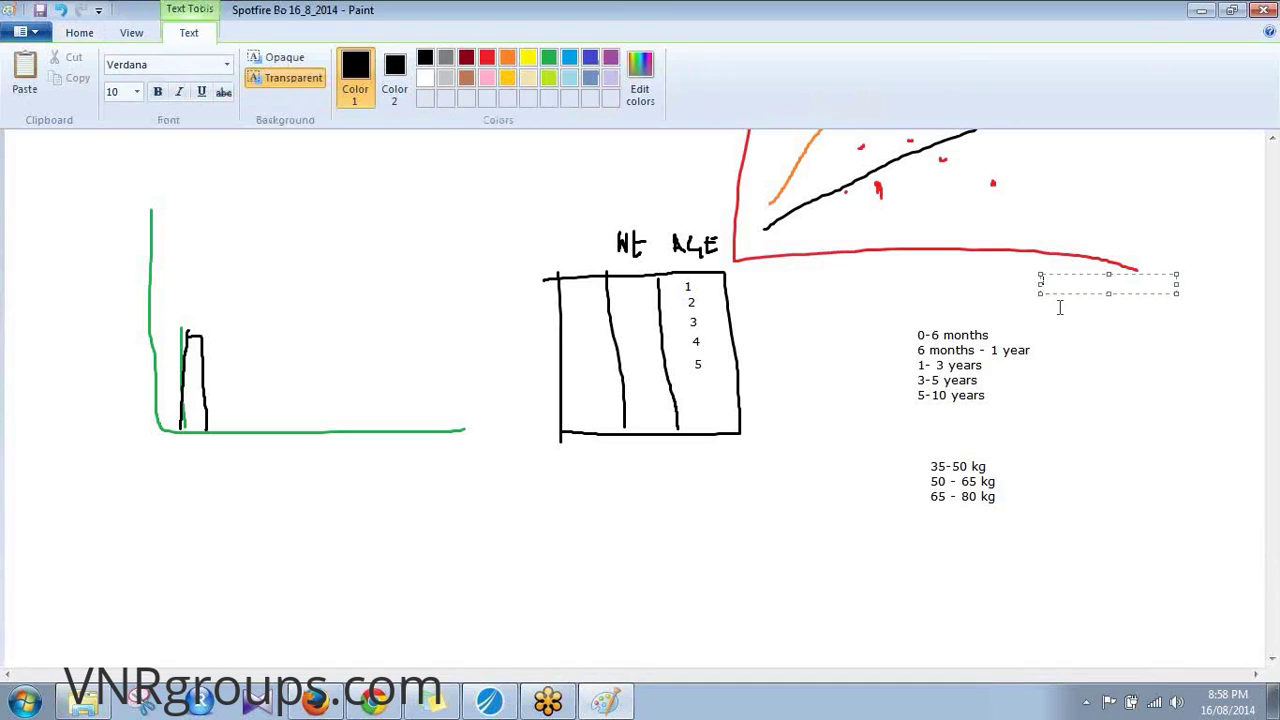
text(Bins)
click(1097, 394)
click(314, 72)
mouse_move(1038, 316)
mouse_down()
mouse_move(1086, 380)
mouse_move(1083, 478)
mouse_move(1046, 518)
mouse_up()
mouse_move(1117, 388)
mouse_down()
mouse_move(1120, 322)
mouse_move(1087, 314)
mouse_move(1090, 296)
mouse_move(1108, 298)
mouse_up()
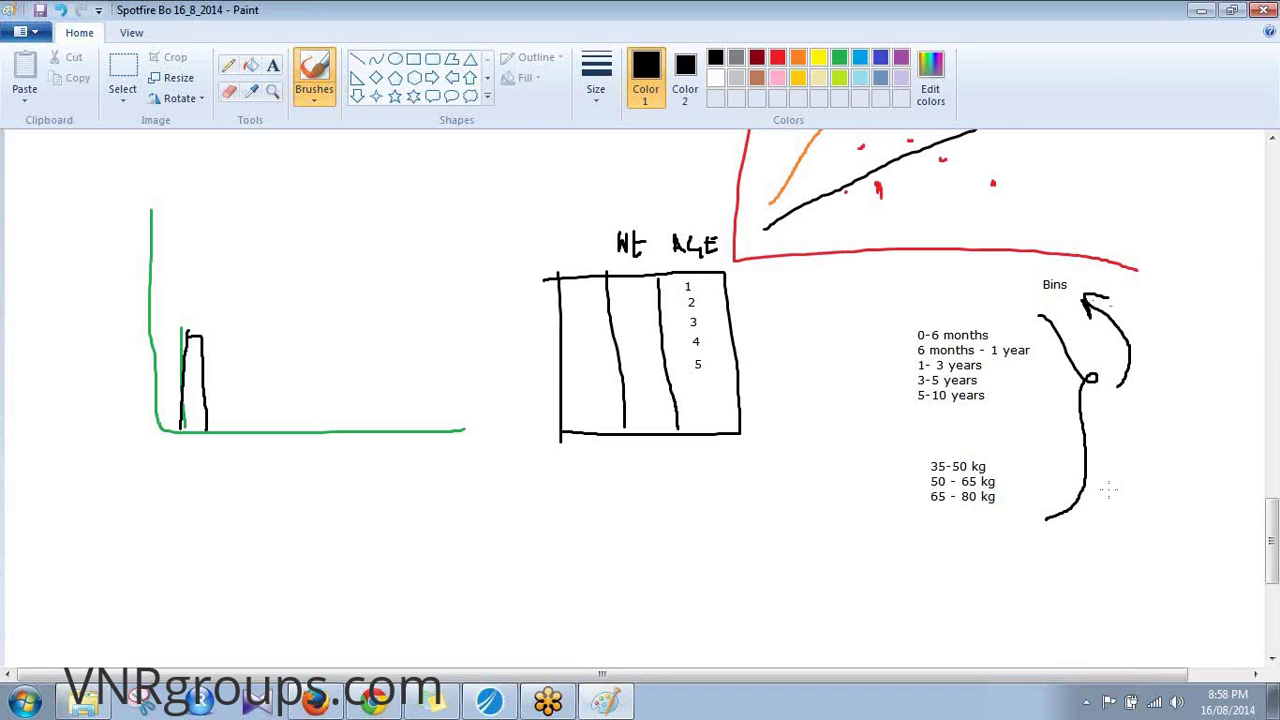
Brush a black cylindrical bucket below the weight ranges and a small open box beside it
mouse_move(933, 558)
mouse_down()
mouse_move(931, 612)
mouse_move(960, 638)
mouse_move(998, 622)
mouse_move(996, 554)
mouse_move(952, 564)
mouse_move(995, 557)
mouse_move(962, 546)
mouse_move(932, 560)
mouse_up()
key(ctrl+z)
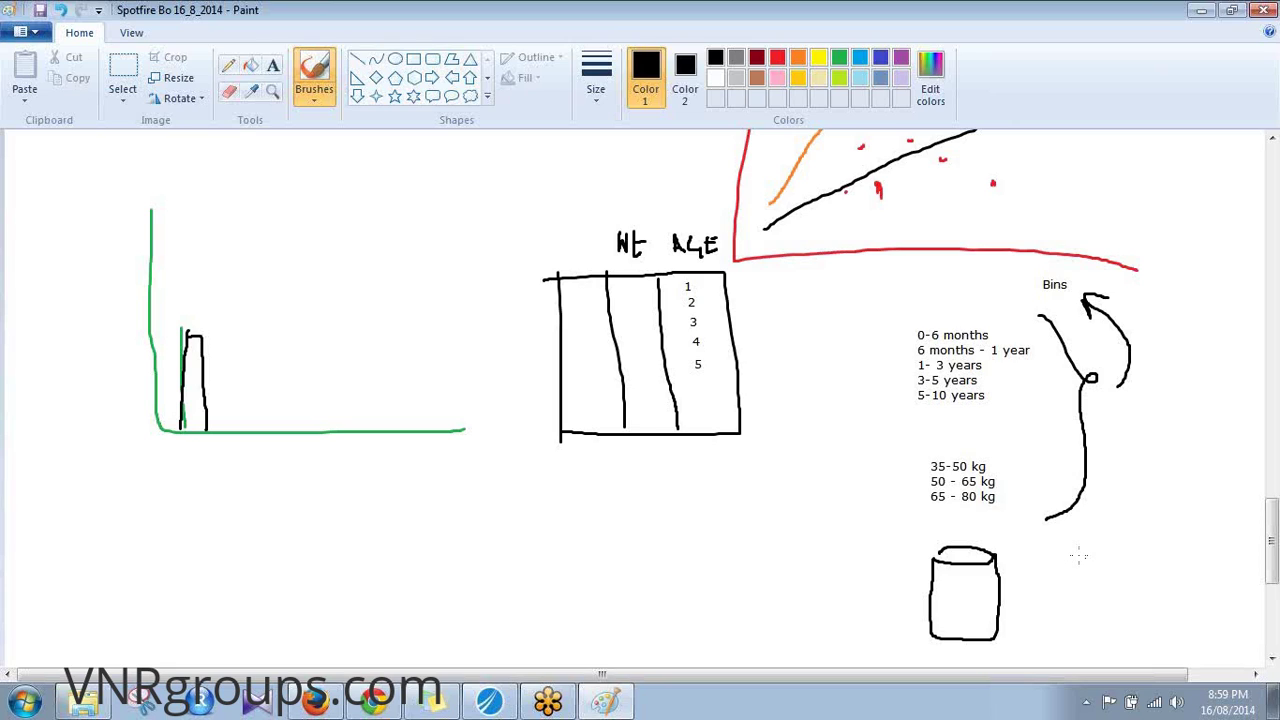
mouse_move(1080, 558)
mouse_down()
mouse_move(1082, 604)
mouse_move(1129, 604)
mouse_up()
mouse_move(1126, 559)
mouse_down()
mouse_move(1127, 594)
mouse_move(1144, 576)
mouse_move(1128, 560)
mouse_move(1074, 561)
mouse_move(1137, 547)
mouse_move(1117, 564)
mouse_move(1130, 597)
mouse_up()
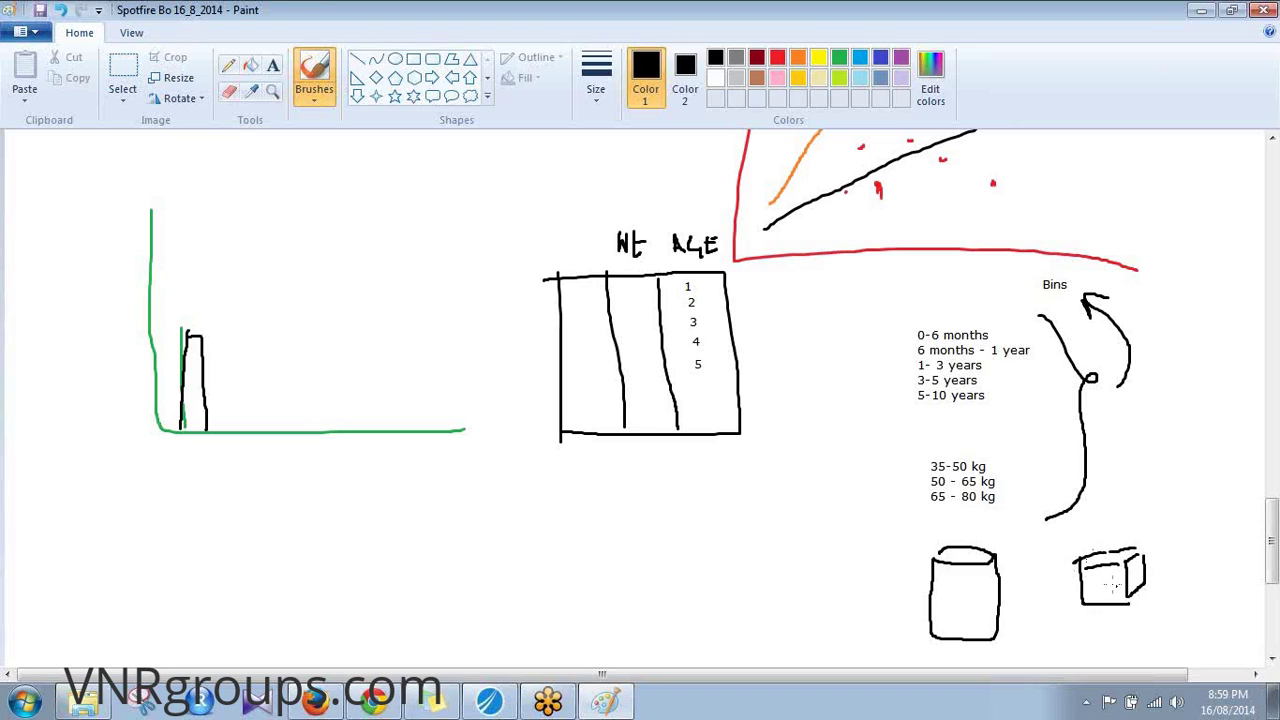
Brush arrows pointing into the box and the cylindrical bucket, and draw two more buckets in the same row
drag(1107, 498, 1116, 540)
mouse_move(892, 522)
mouse_down()
mouse_move(934, 522)
mouse_move(957, 540)
mouse_up()
drag(946, 528, 958, 541)
mouse_move(786, 566)
mouse_down()
mouse_move(798, 635)
mouse_move(860, 612)
mouse_move(860, 560)
mouse_move(812, 576)
mouse_move(790, 552)
mouse_move(852, 543)
mouse_move(848, 568)
mouse_up()
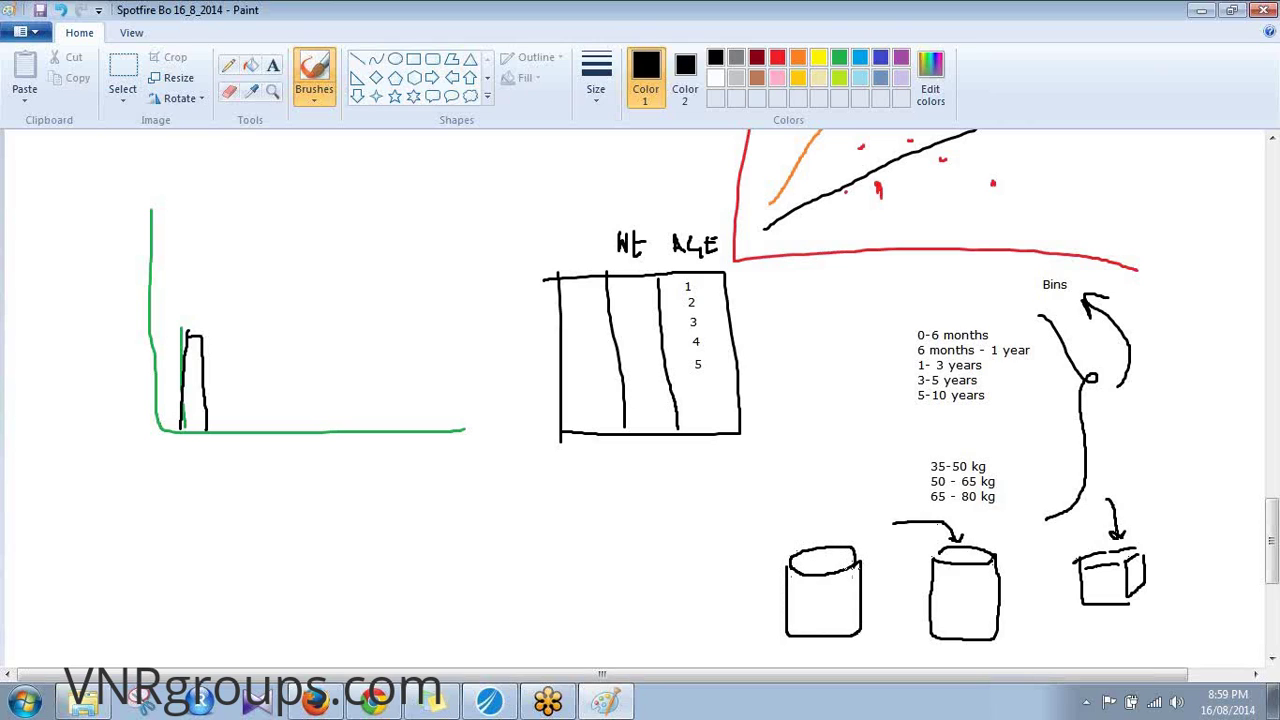
mouse_move(744, 563)
mouse_down()
mouse_move(741, 635)
mouse_move(686, 633)
mouse_move(670, 568)
mouse_move(746, 568)
mouse_move(716, 553)
mouse_move(672, 566)
mouse_up()
Caption the three buckets "0- 6 months", "1-5 years" and "5-8 years" in a text line beneath them
scroll(761, 541, down, 3)
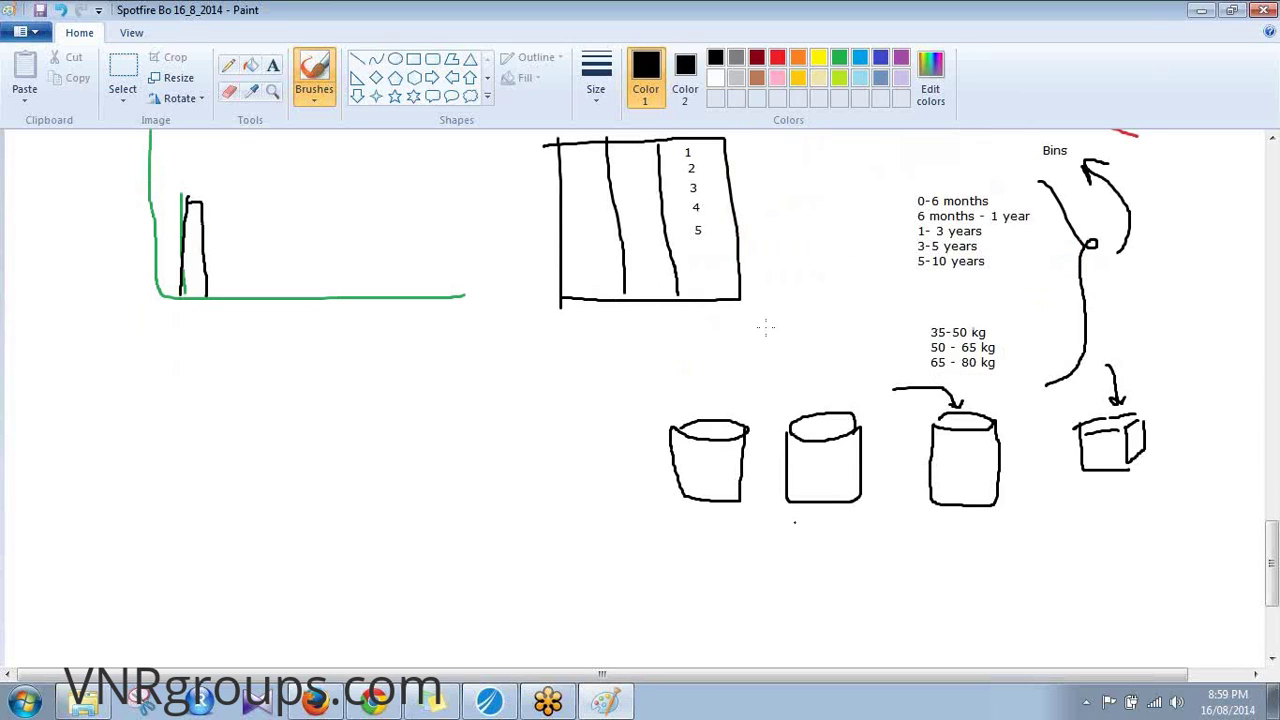
click(272, 66)
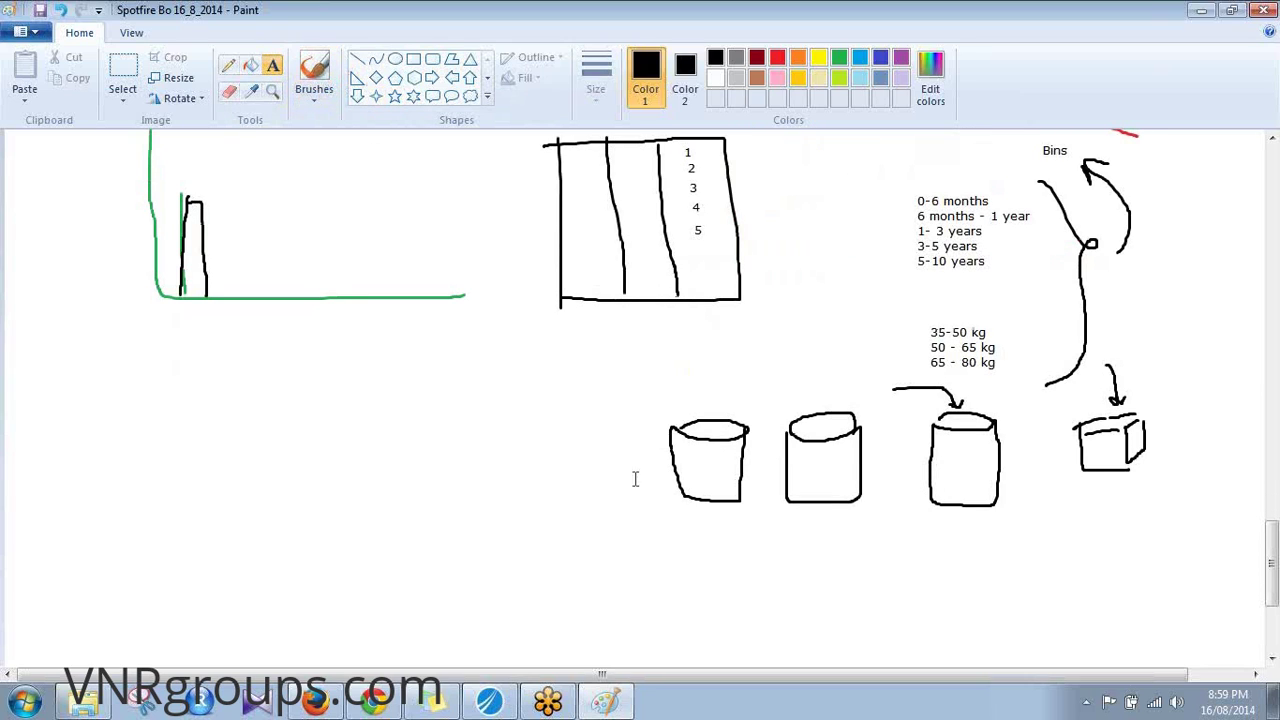
click(670, 525)
text(0- 6)
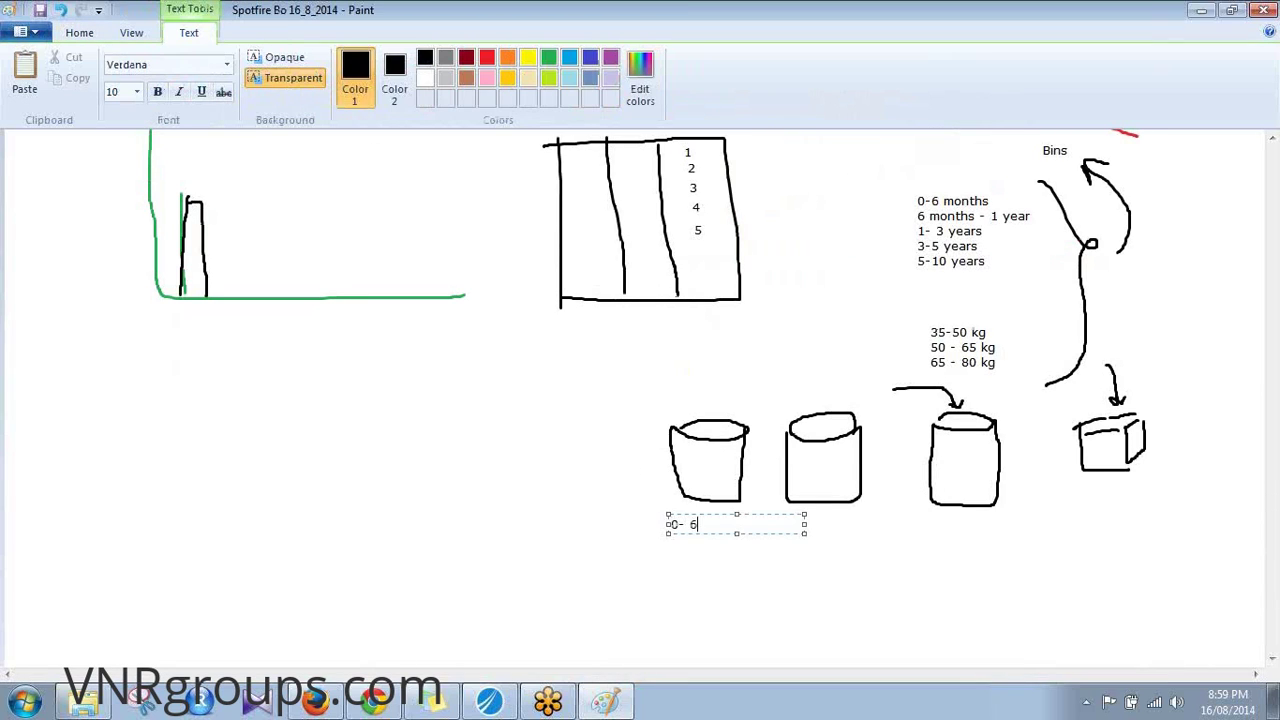
text( months        1)
key(Return)
text(1-5 years)
drag(806, 535, 1042, 535)
text(5-)
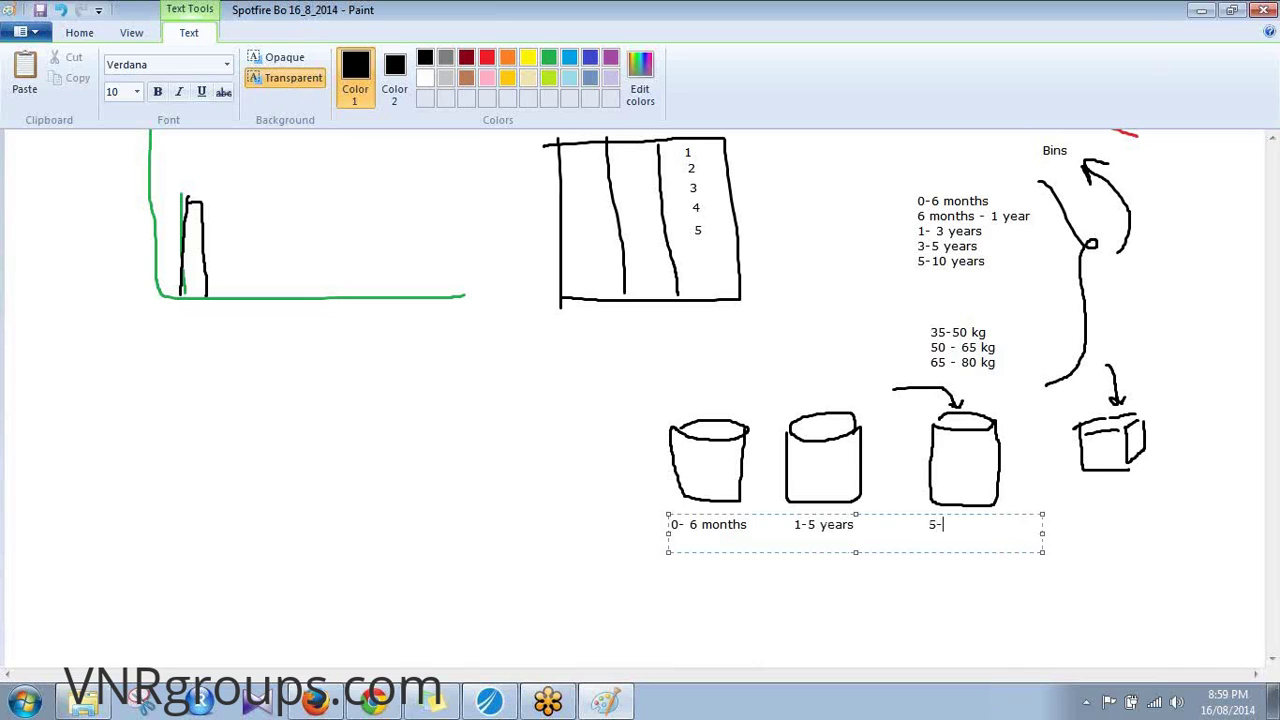
text(8 years)
click(1193, 651)
Brush arrows into the first two buckets, a brace above the bucket row, and an arrow from the age ranges to the brace
click(313, 78)
mouse_move(674, 376)
mouse_down()
mouse_move(696, 410)
mouse_move(712, 407)
mouse_up()
mouse_move(807, 378)
mouse_down()
mouse_move(825, 405)
mouse_move(812, 398)
mouse_move(838, 388)
mouse_up()
drag(896, 250, 842, 316)
mouse_move(648, 362)
mouse_down()
mouse_move(735, 334)
mouse_move(906, 352)
mouse_up()
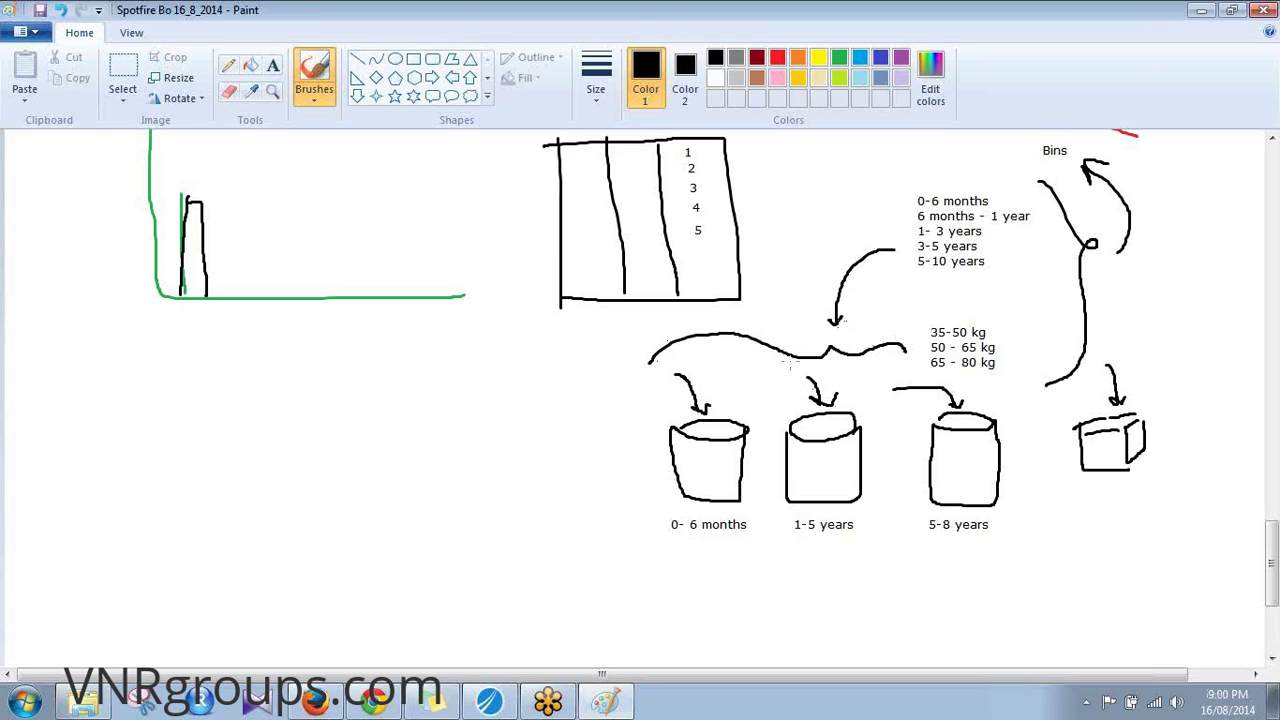
Add the text "Buckets / Bins" below the bucket captions
click(273, 66)
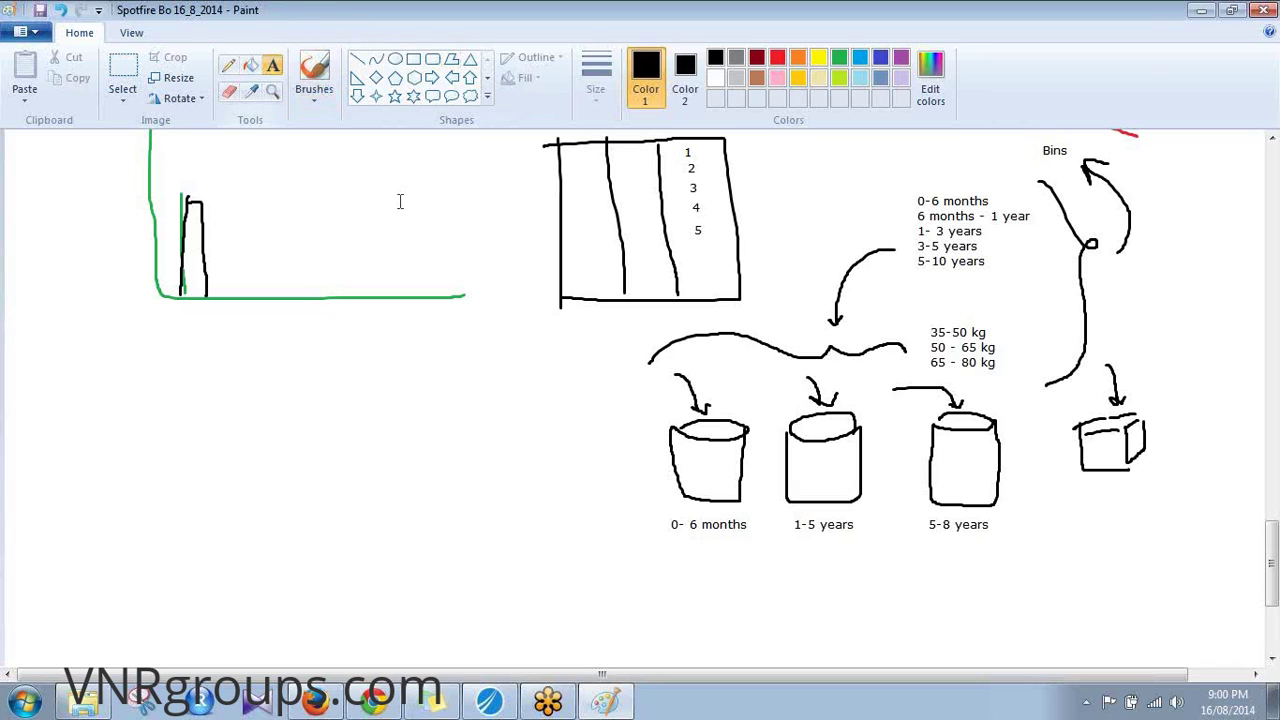
click(709, 582)
text(Buckets)
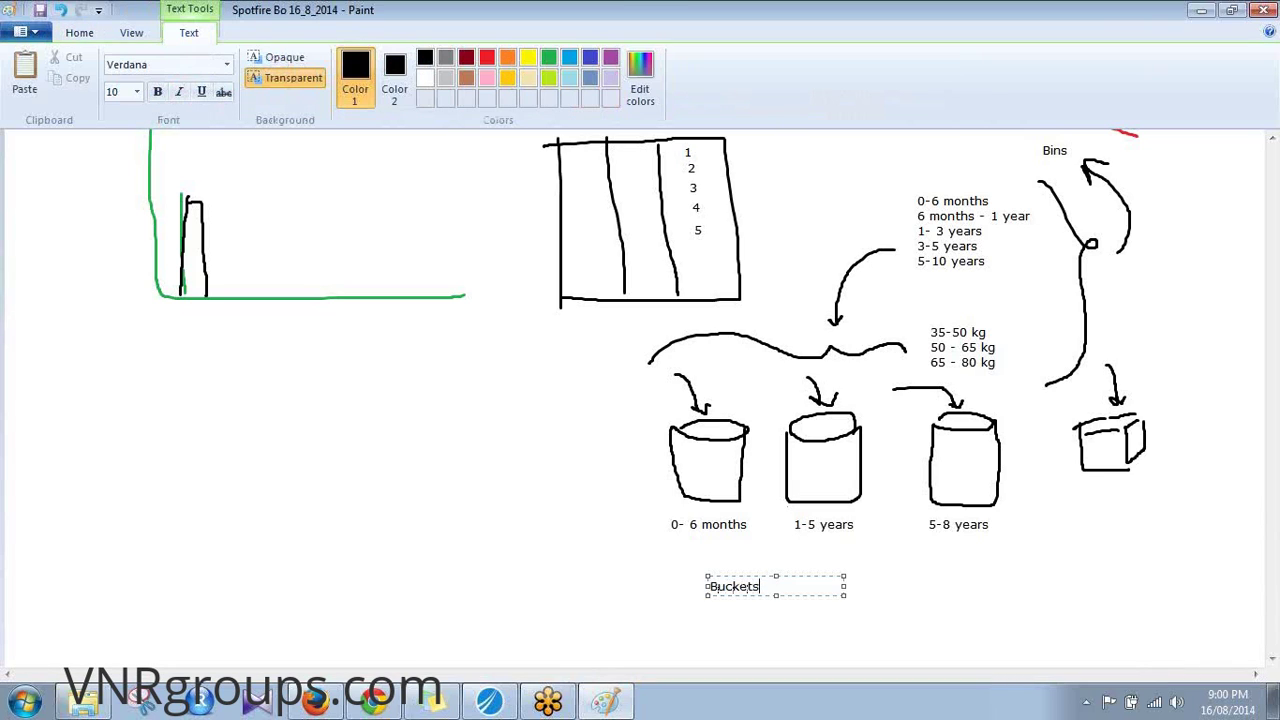
text( / Bins)
click(914, 582)
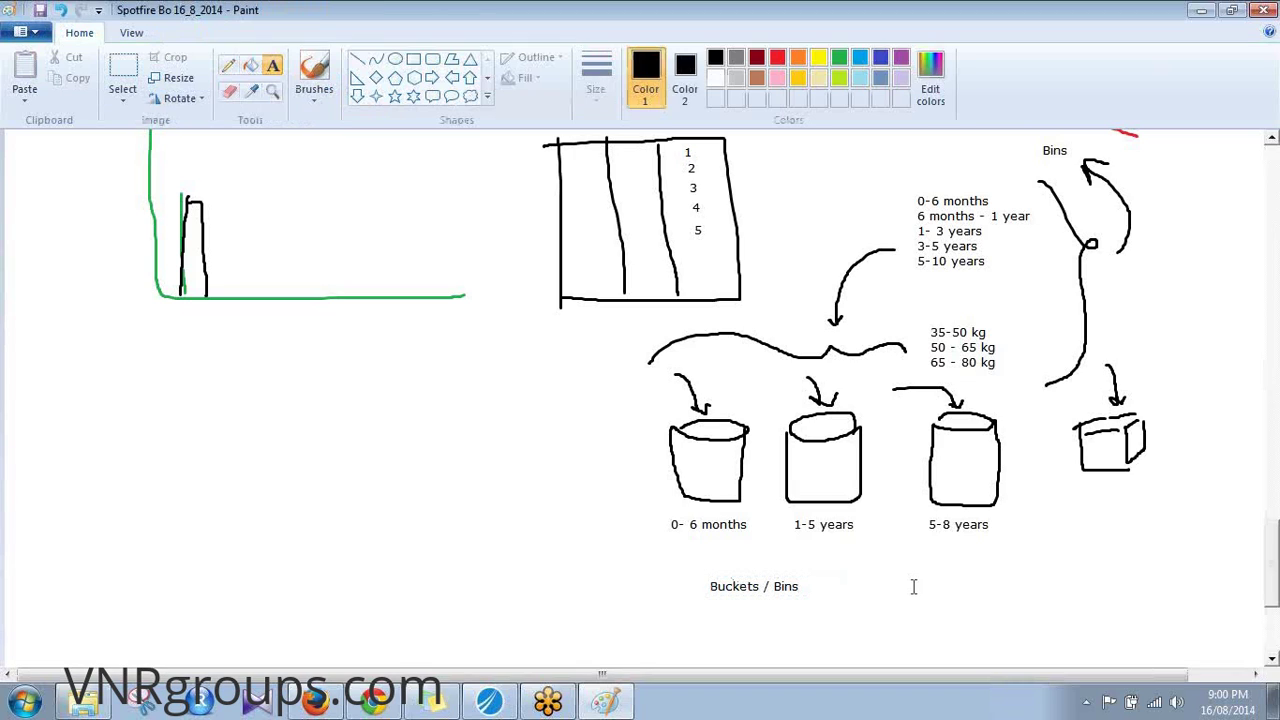
Brush an orange cylindrical bucket below the small box
click(314, 72)
click(797, 58)
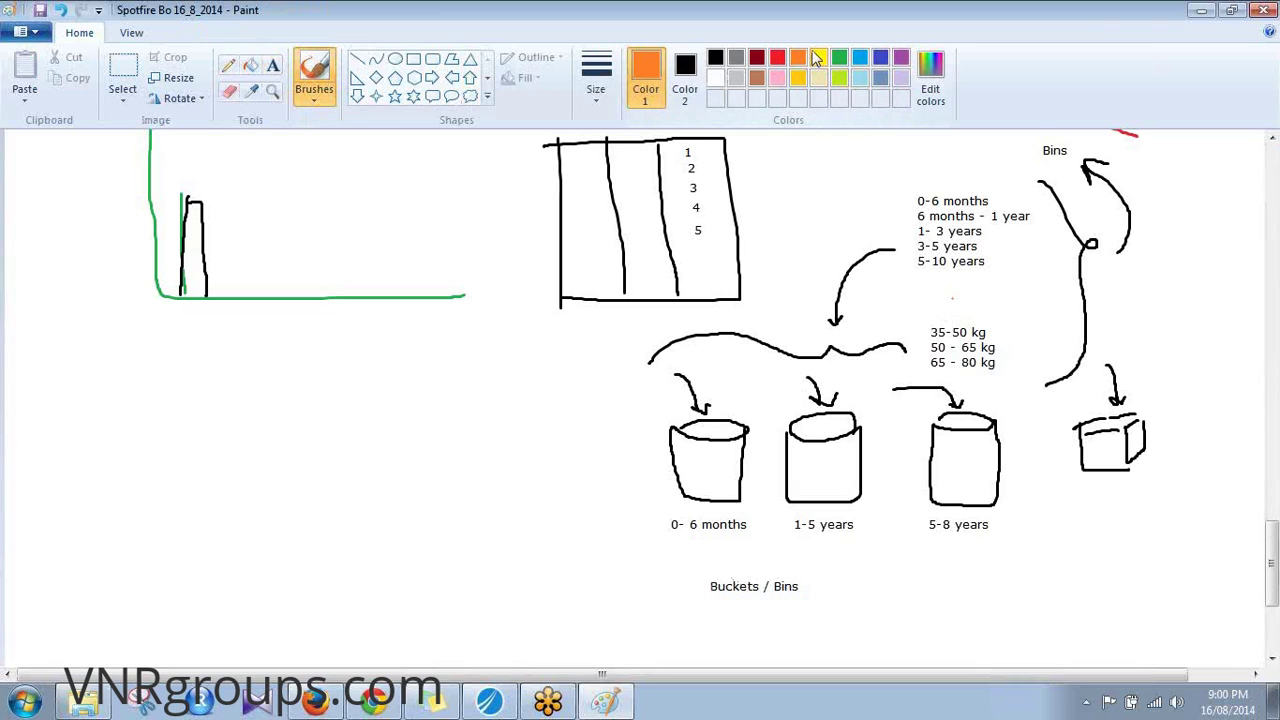
mouse_move(1056, 545)
mouse_down()
mouse_move(1055, 594)
mouse_move(1078, 616)
mouse_move(1153, 576)
mouse_move(1155, 524)
mouse_up()
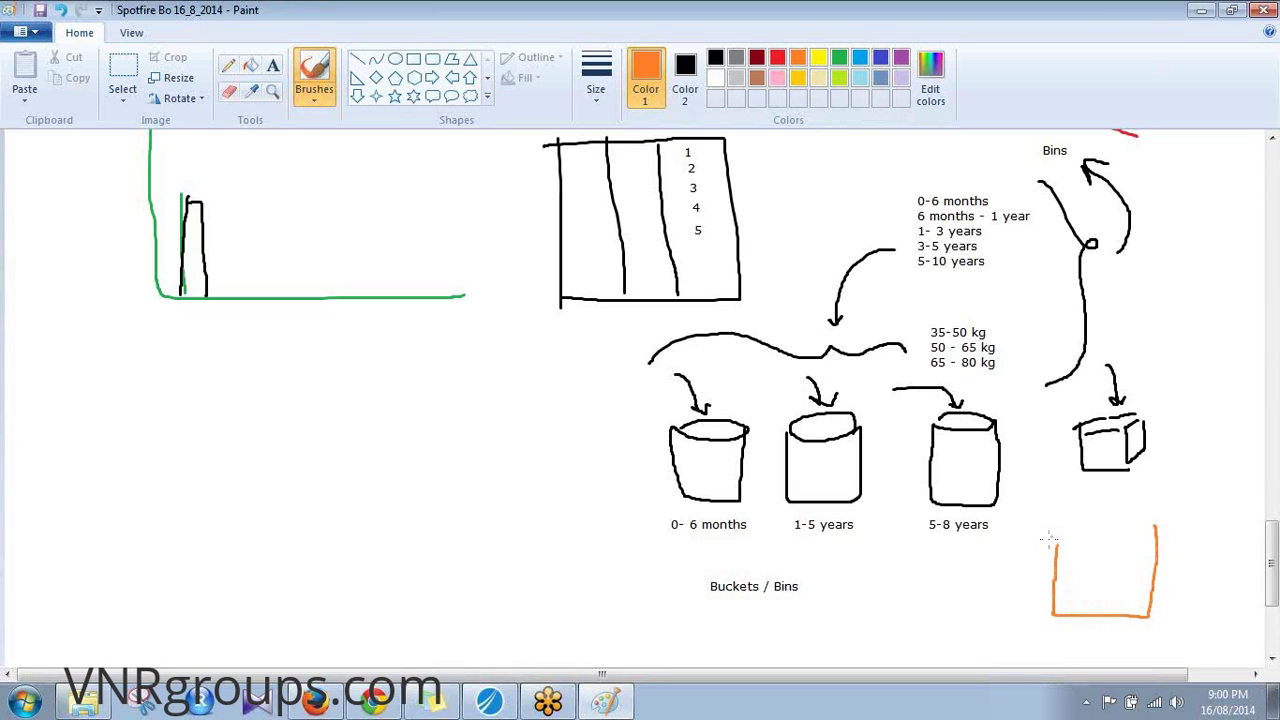
mouse_move(1056, 545)
mouse_down()
mouse_move(1141, 541)
mouse_move(1153, 527)
mouse_move(1132, 513)
mouse_move(1065, 517)
mouse_move(1062, 550)
mouse_up()
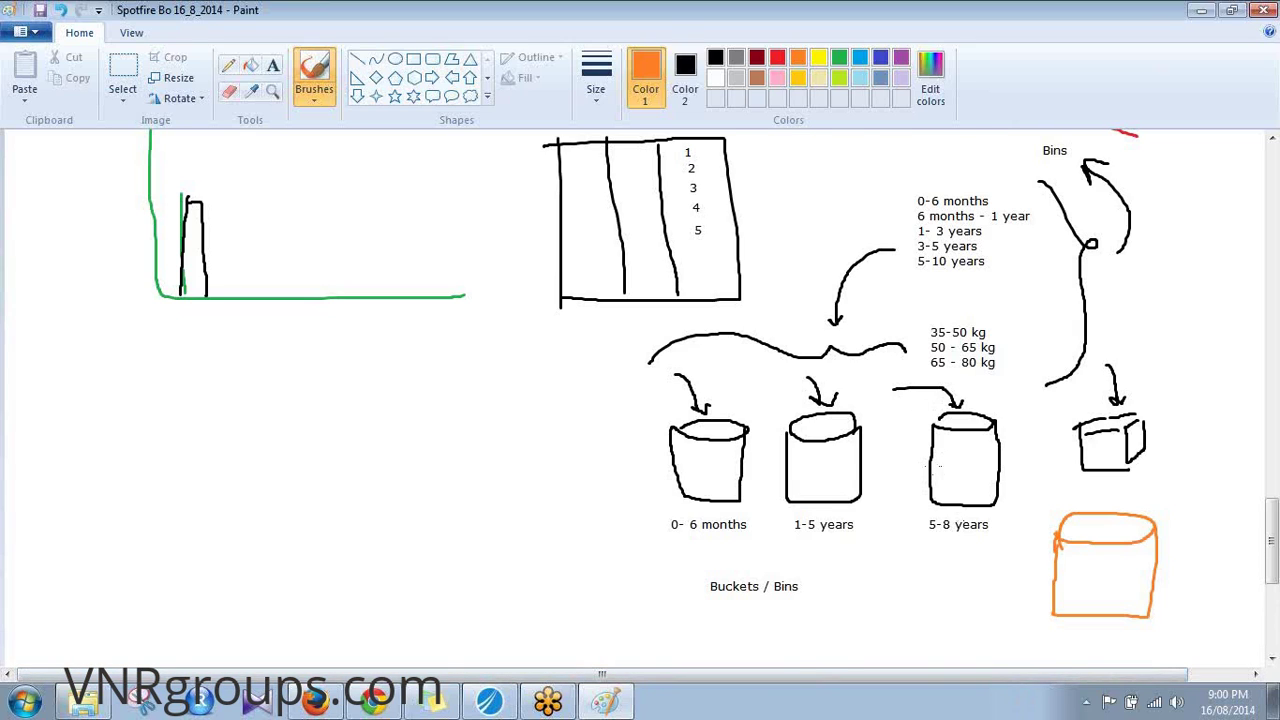
Underline "Bins" in orange and add the black text "Binning" above the age ranges, beside the table sketch
scroll(1271, 545, up, 3)
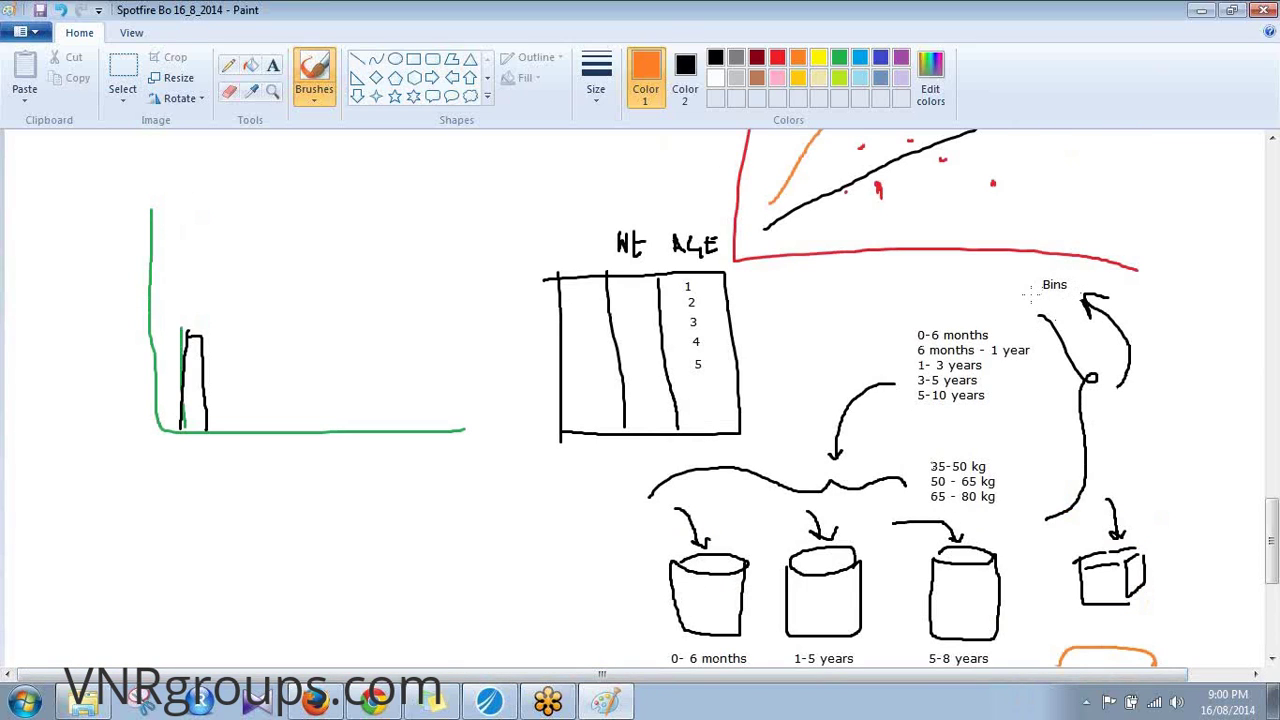
drag(1059, 296, 1072, 294)
click(273, 66)
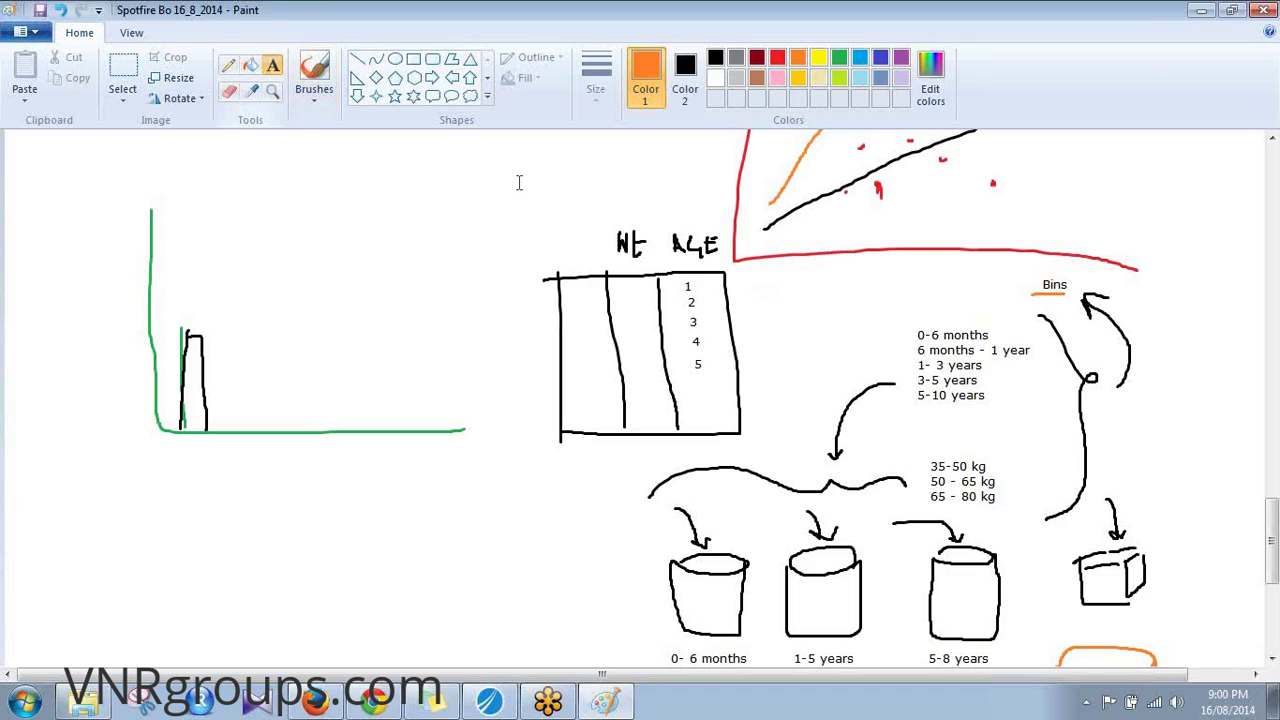
click(803, 304)
text(Binning)
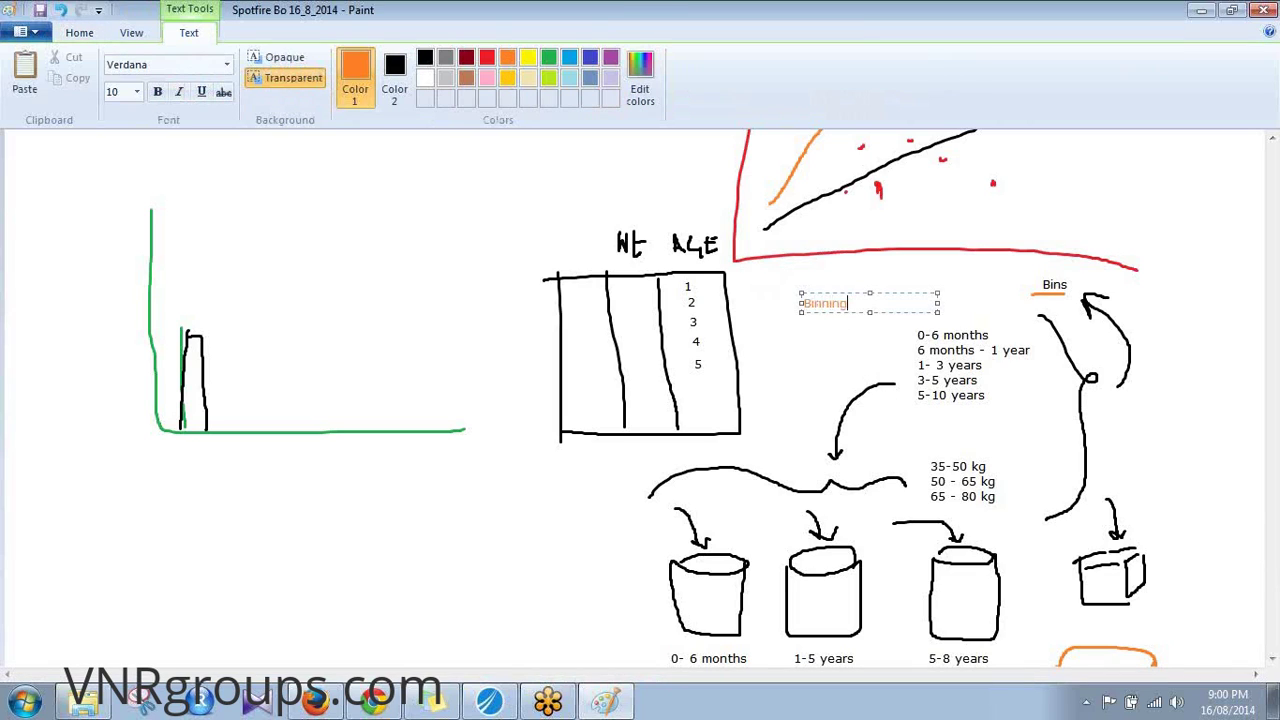
key(ctrl+a)
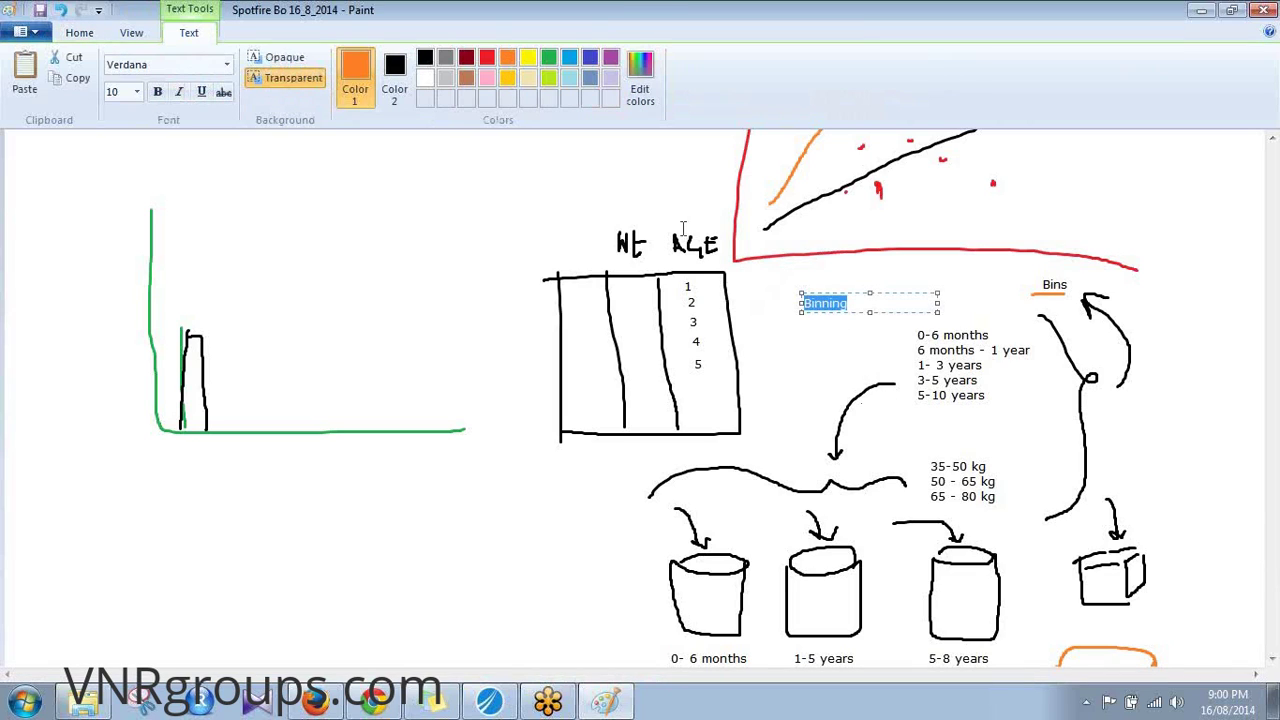
click(425, 58)
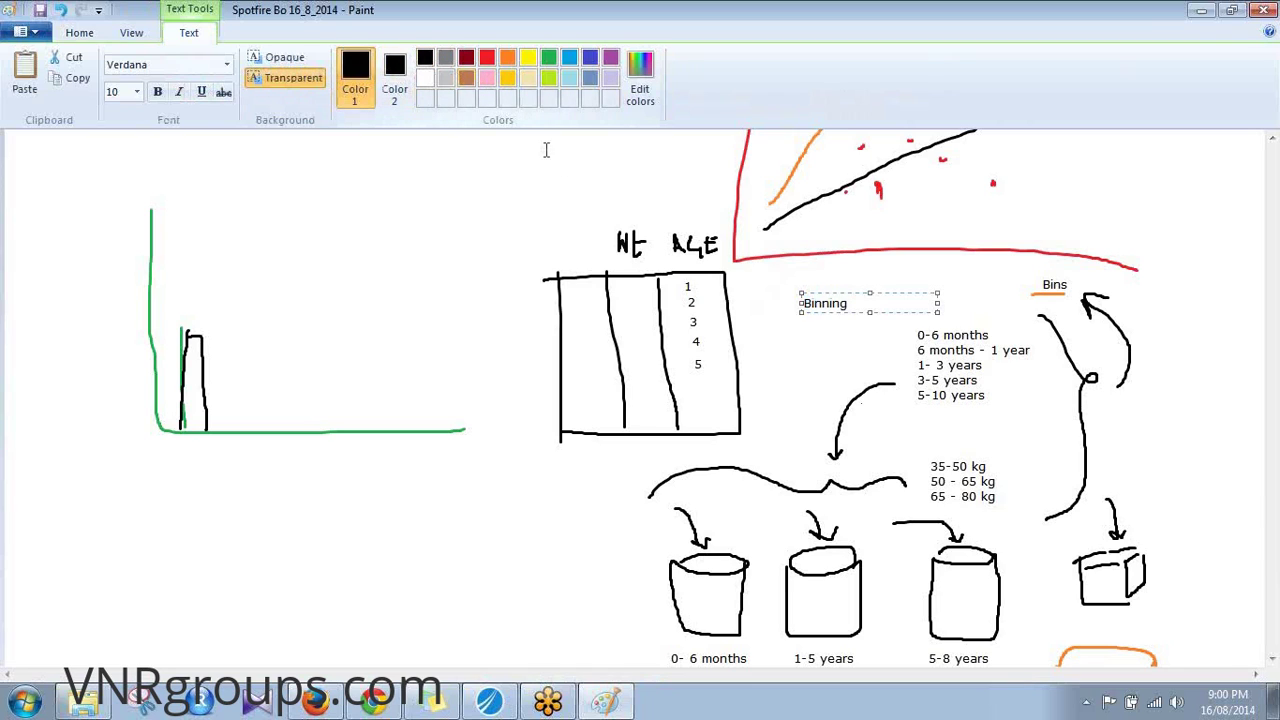
click(785, 340)
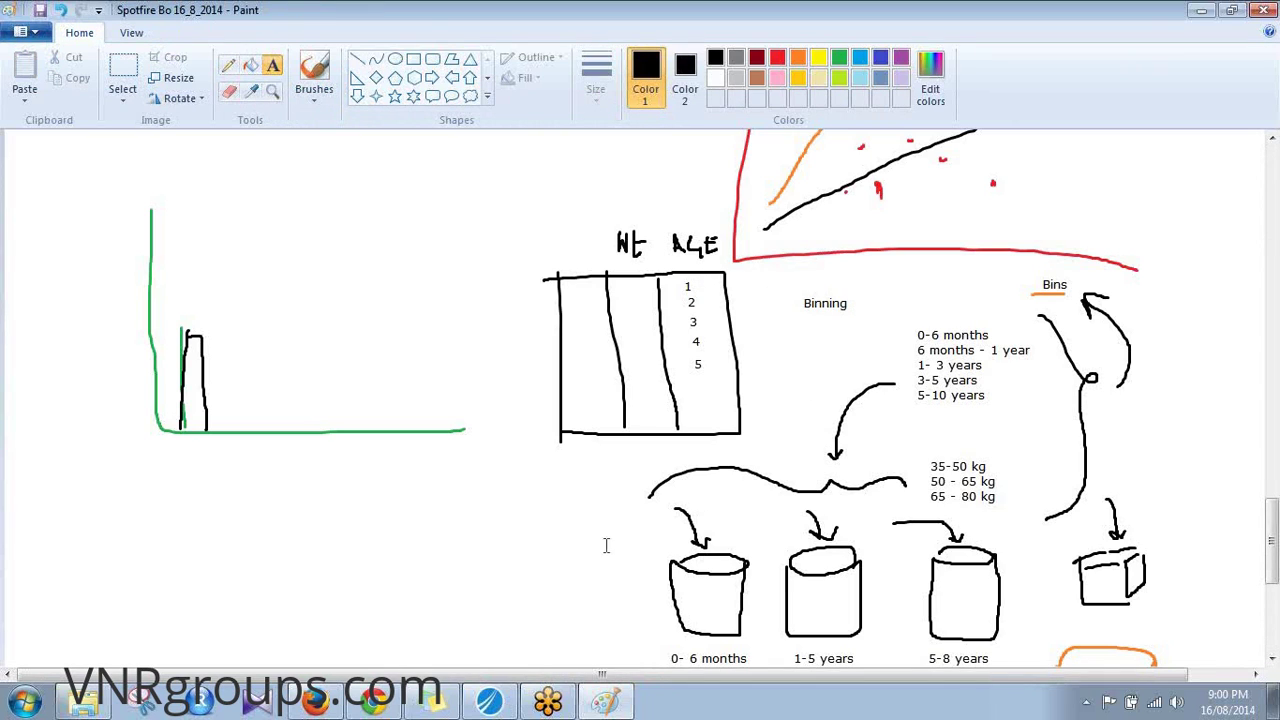
Below the green axes, add the note "Binned columns" with a second line "Edit > Column properties > Insert > Binned column", widening its text box
click(81, 503)
text(Binned columns)
key(Return)
text(Edit )
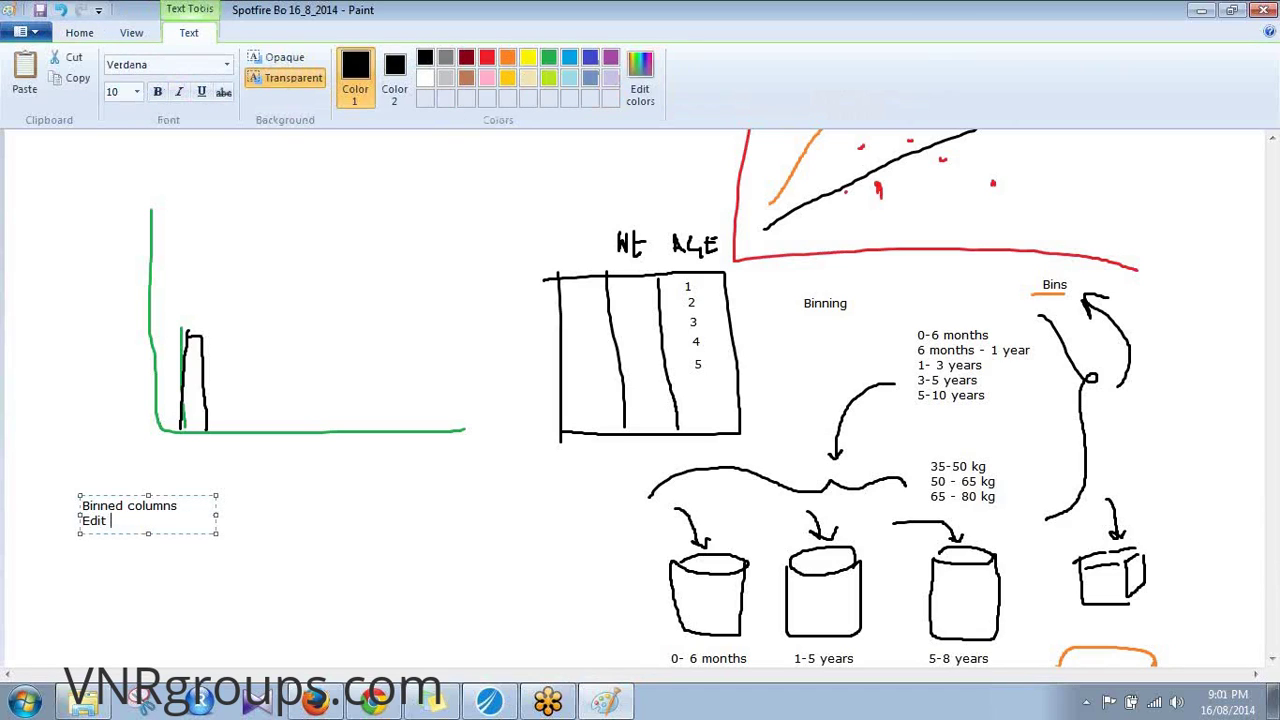
text(> Column pe)
key(BackSpace)
text(roperties >)
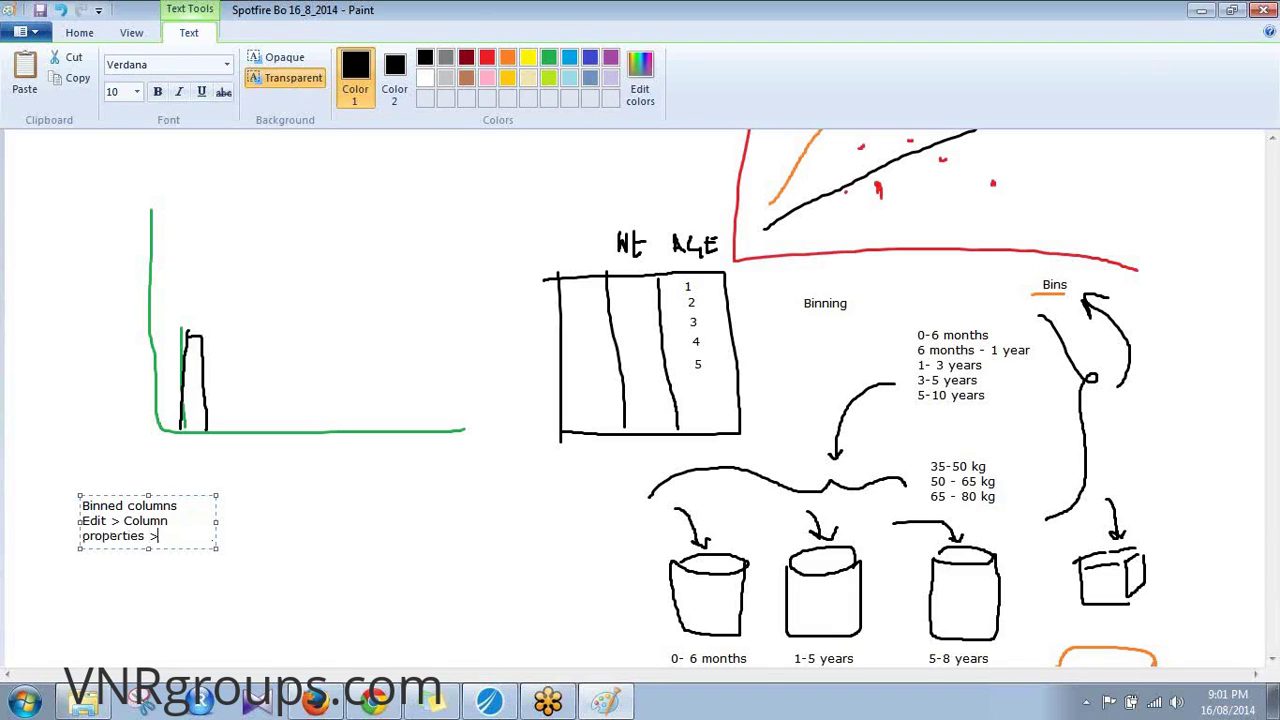
text( Insert > Bi)
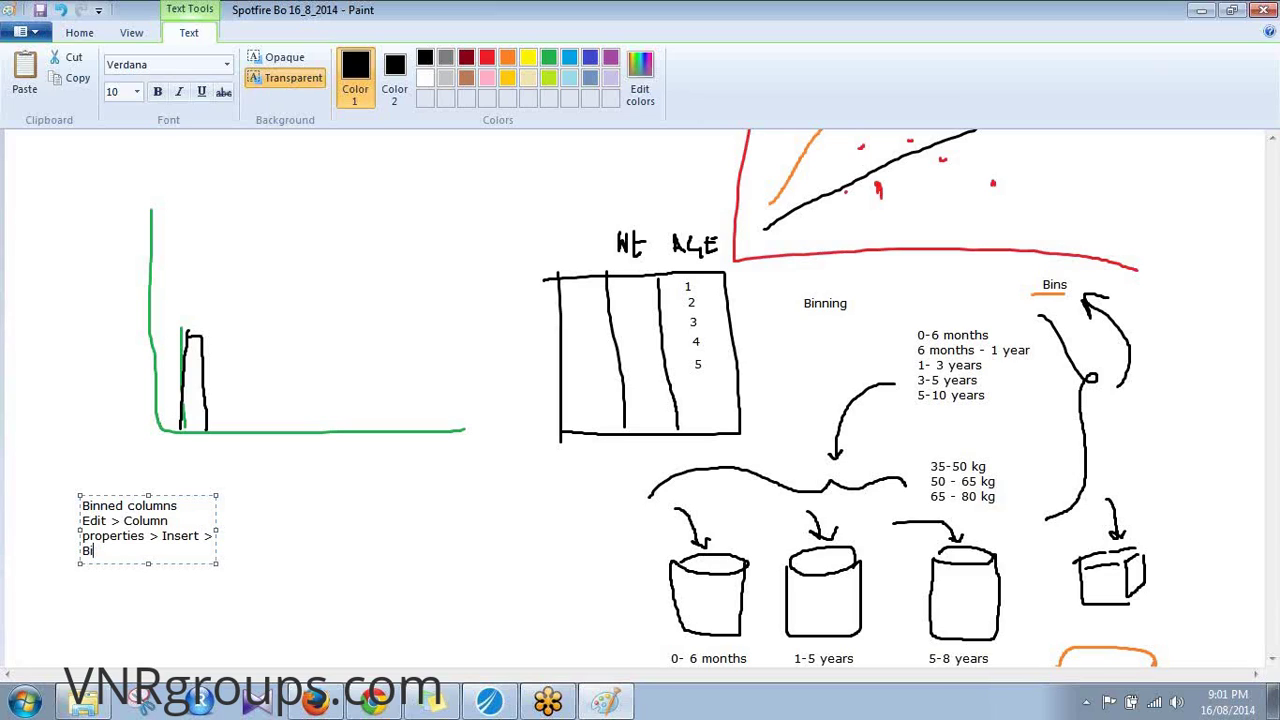
text(nned column)
drag(217, 529, 477, 524)
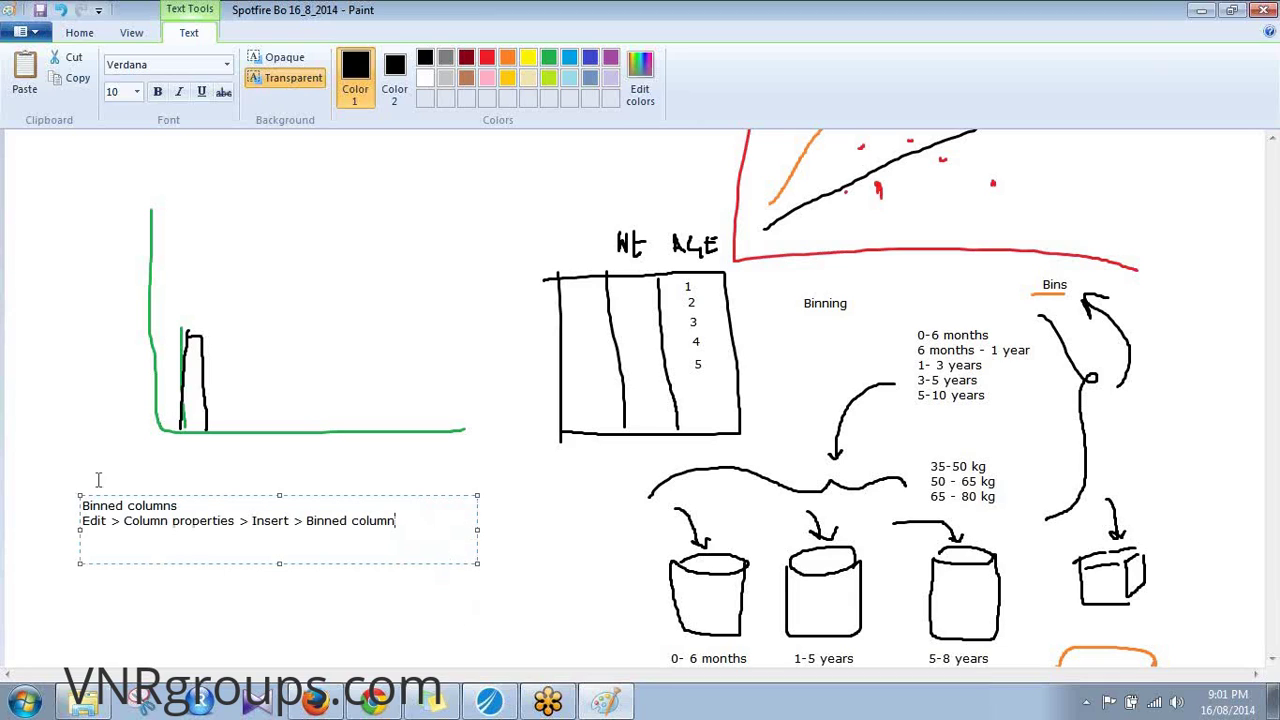
Make the note's heading "Binned columns" bold and finish the text
drag(184, 507, 80, 506)
click(157, 91)
click(320, 251)
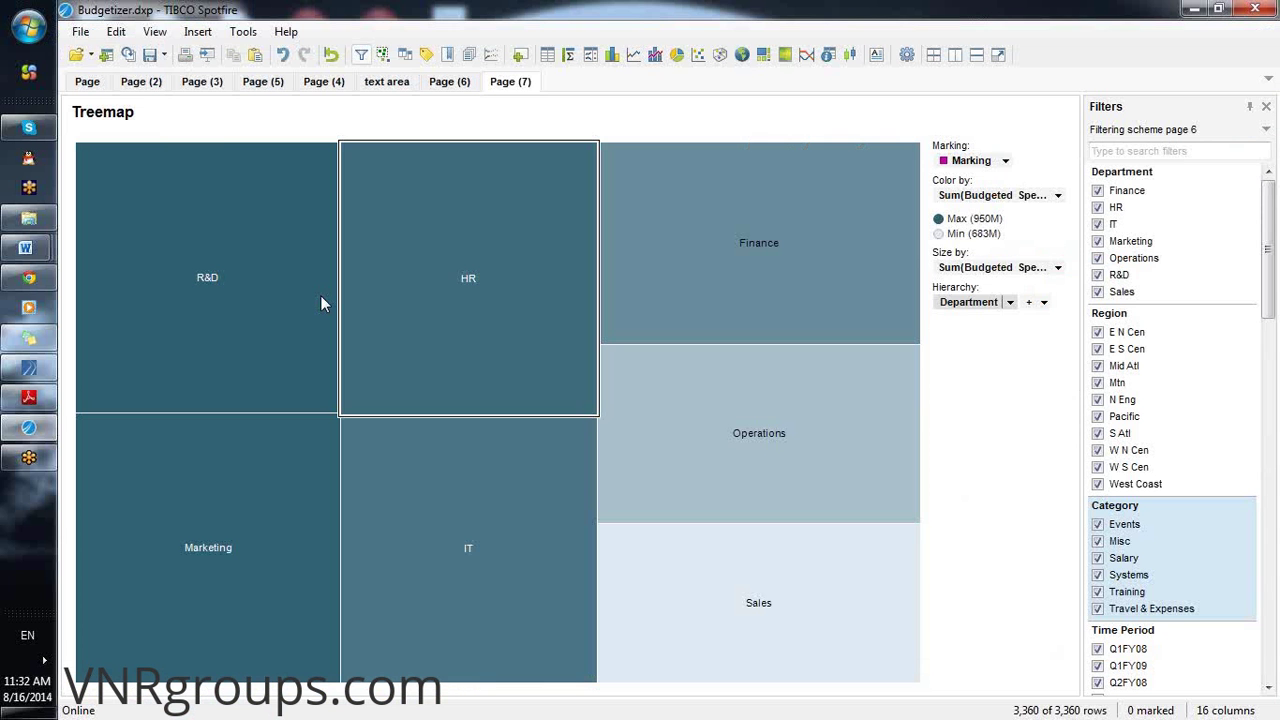
Switch to the Budgetizer analysis in Spotfire and show the line chart on Page (6)
mouse_move(28, 437)
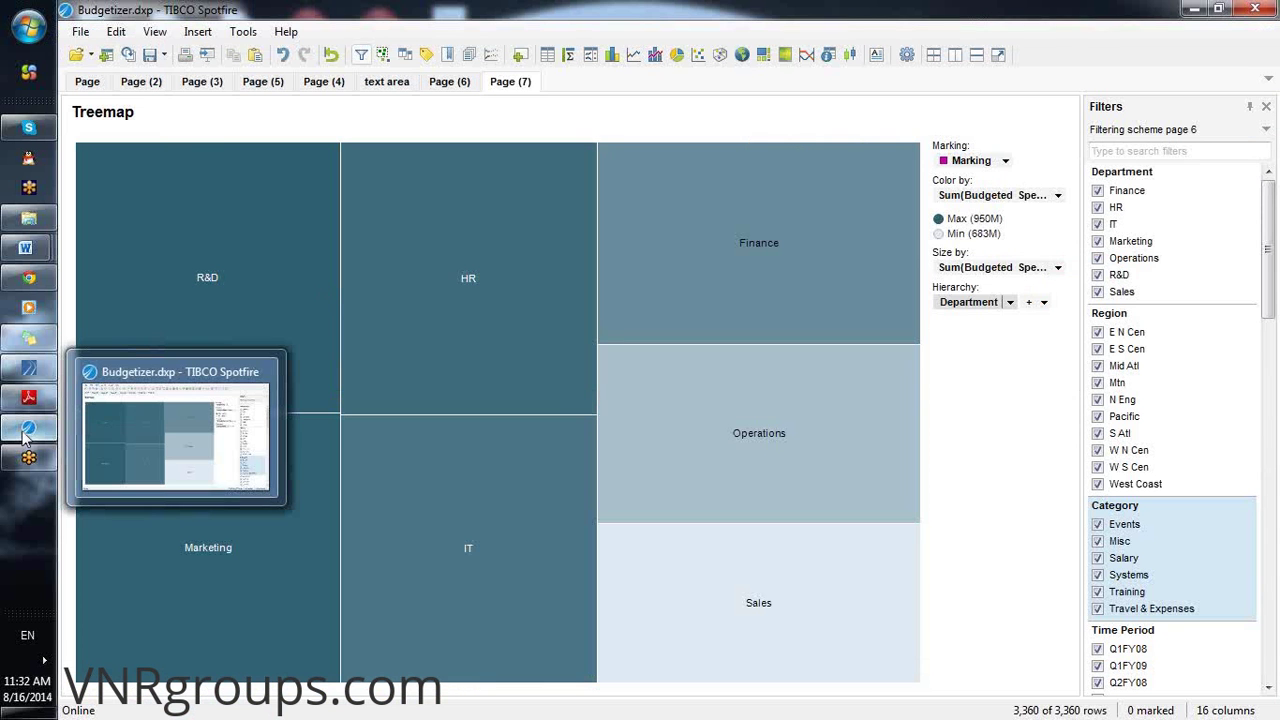
click(27, 437)
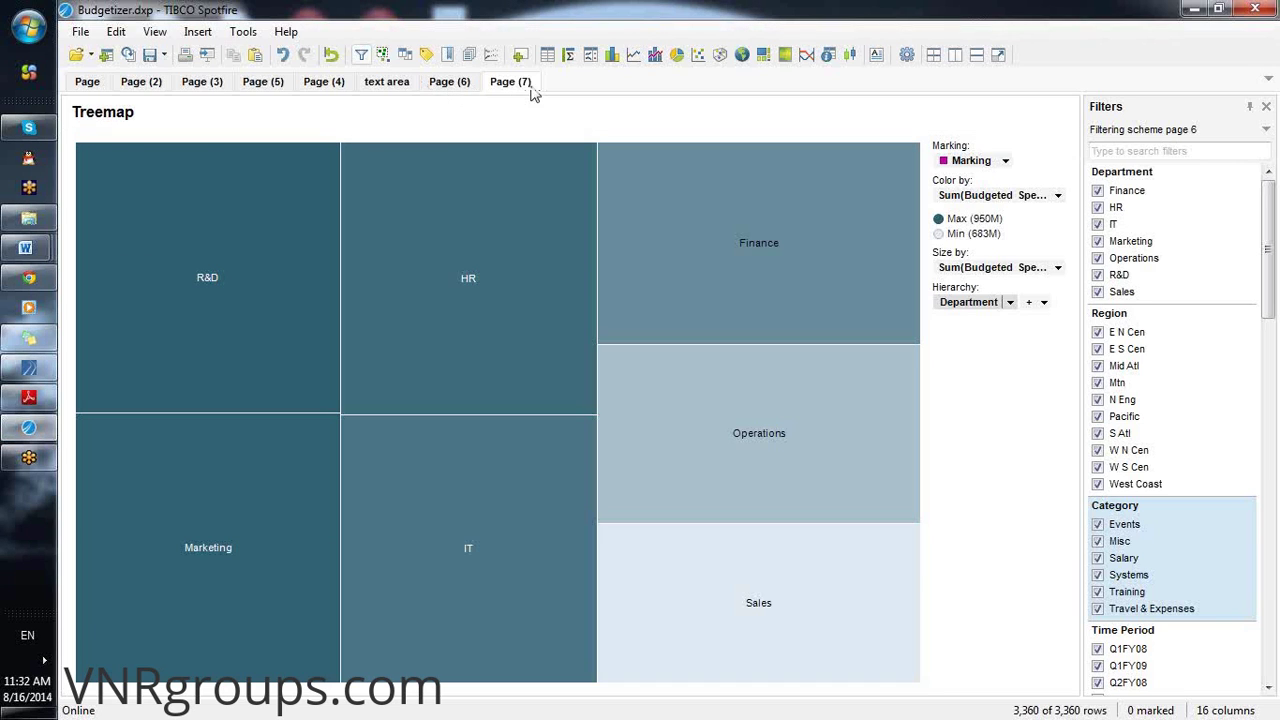
click(452, 88)
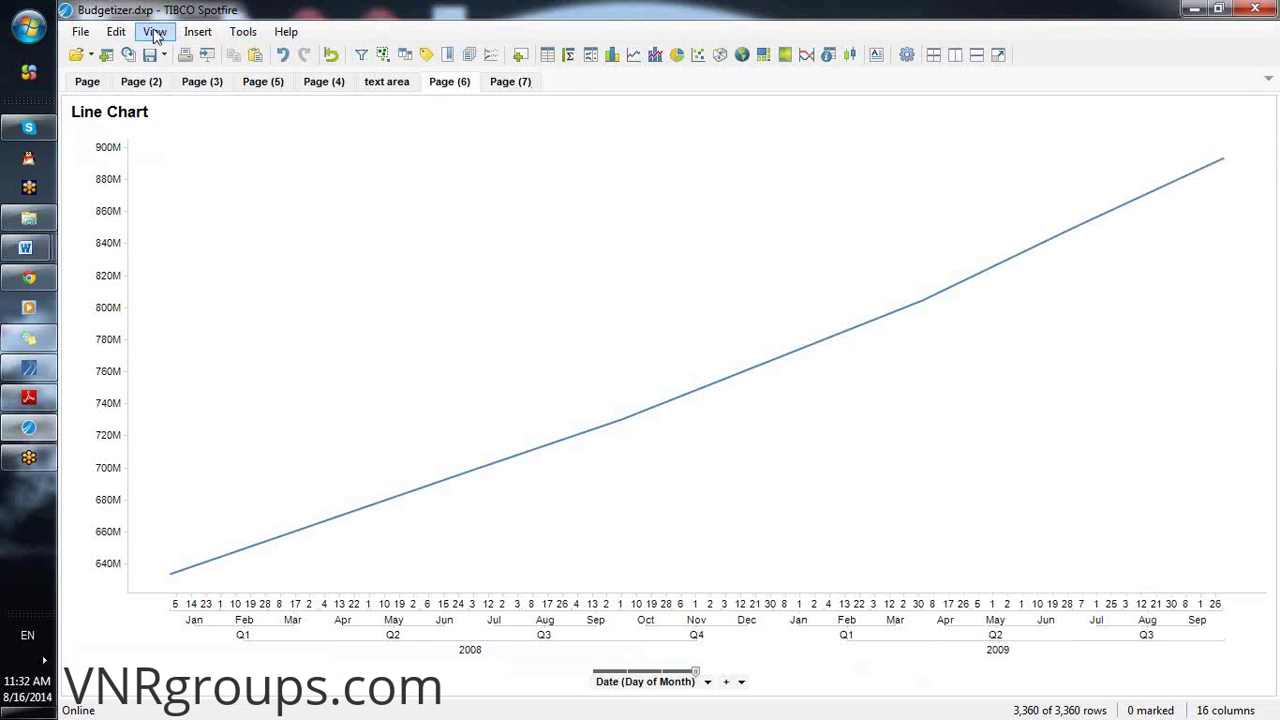
From the column properties, insert a binned column based on Budgeted Spend, using even intervals with 7 bins
click(116, 31)
mouse_move(176, 262)
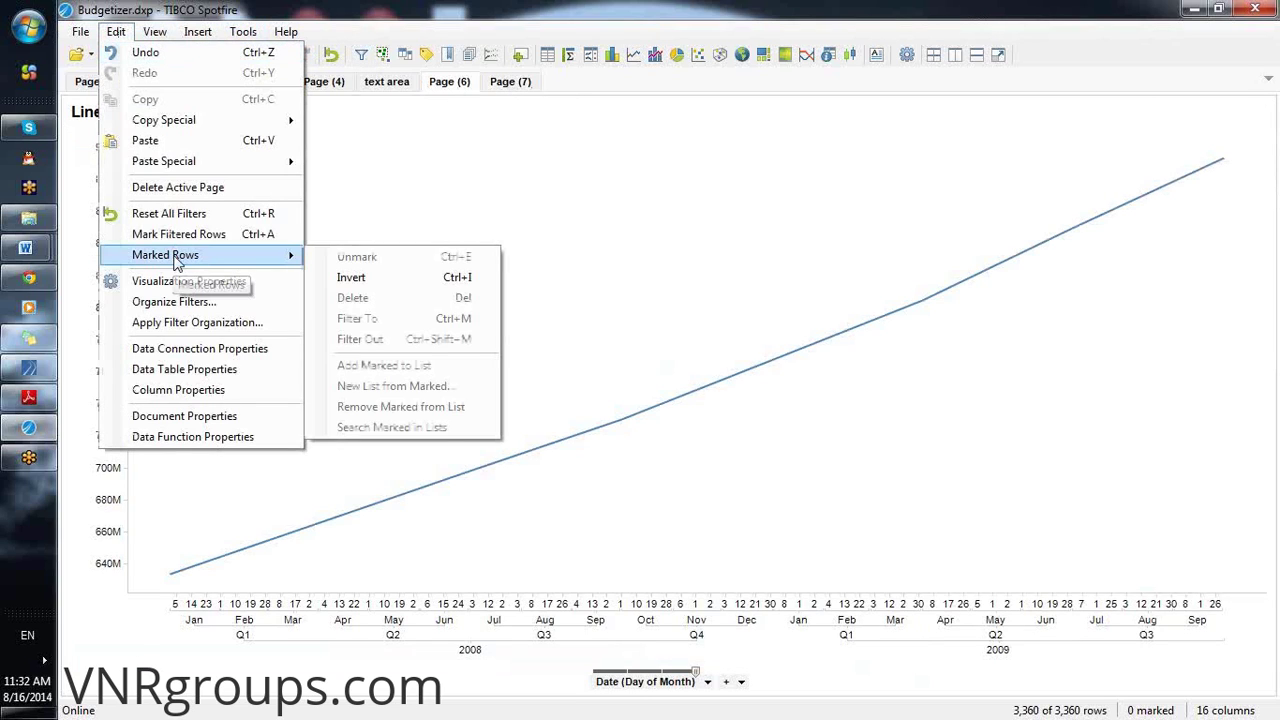
click(178, 396)
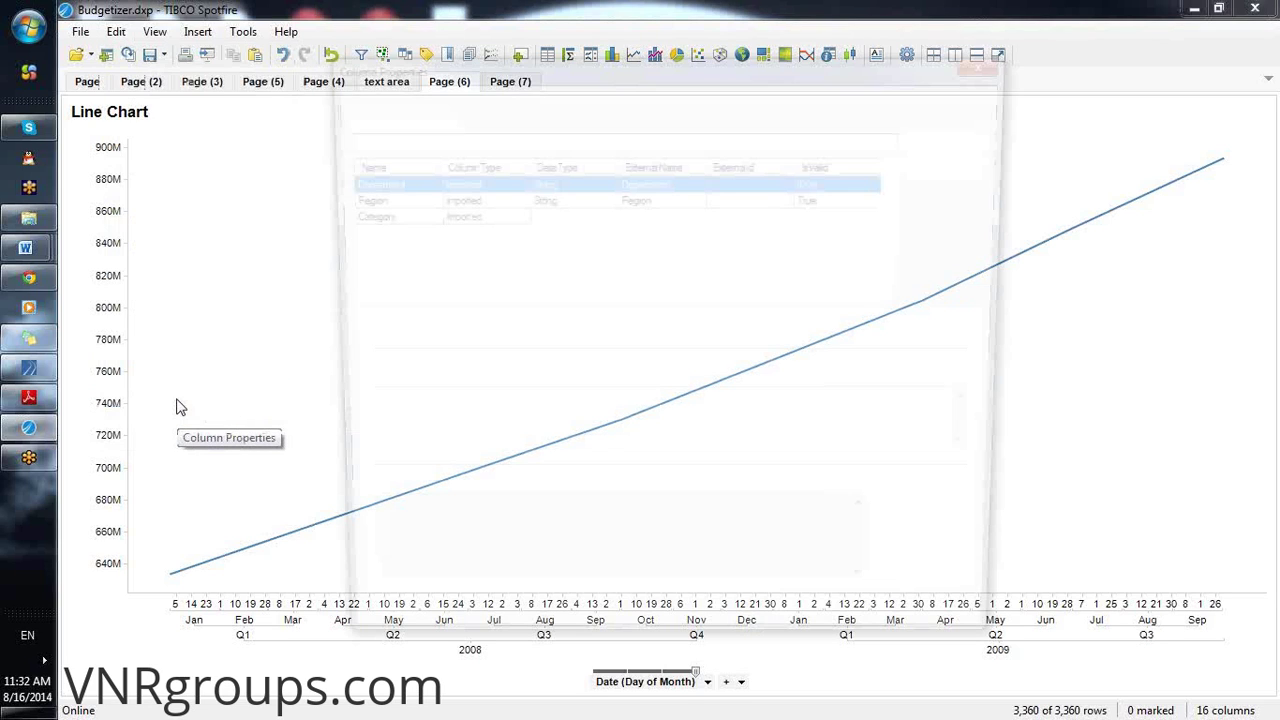
click(962, 138)
click(988, 182)
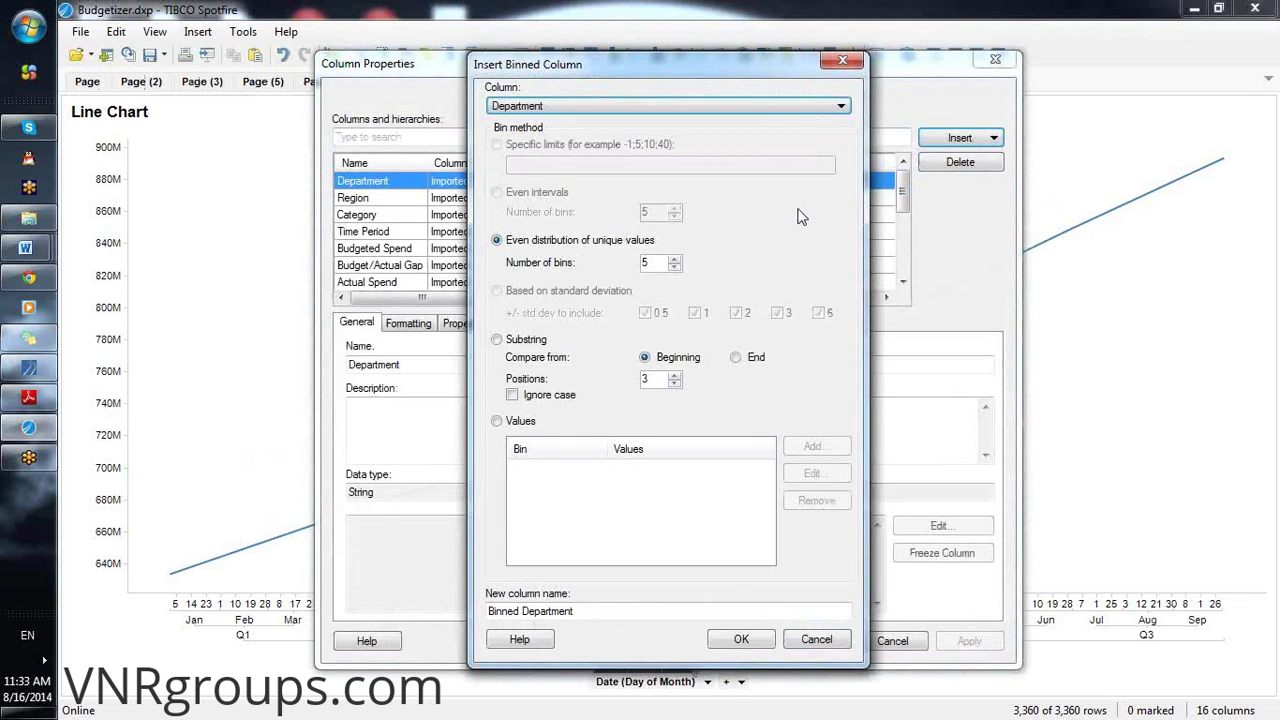
click(789, 108)
click(836, 107)
click(590, 108)
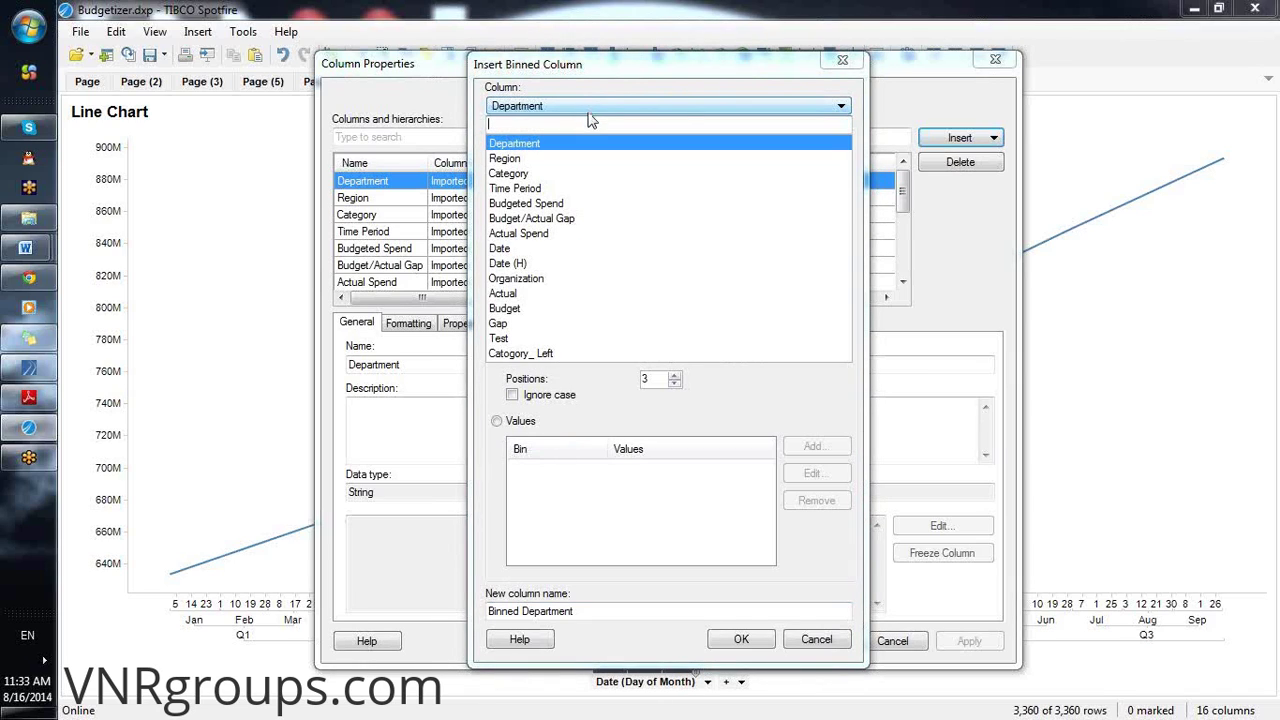
click(545, 205)
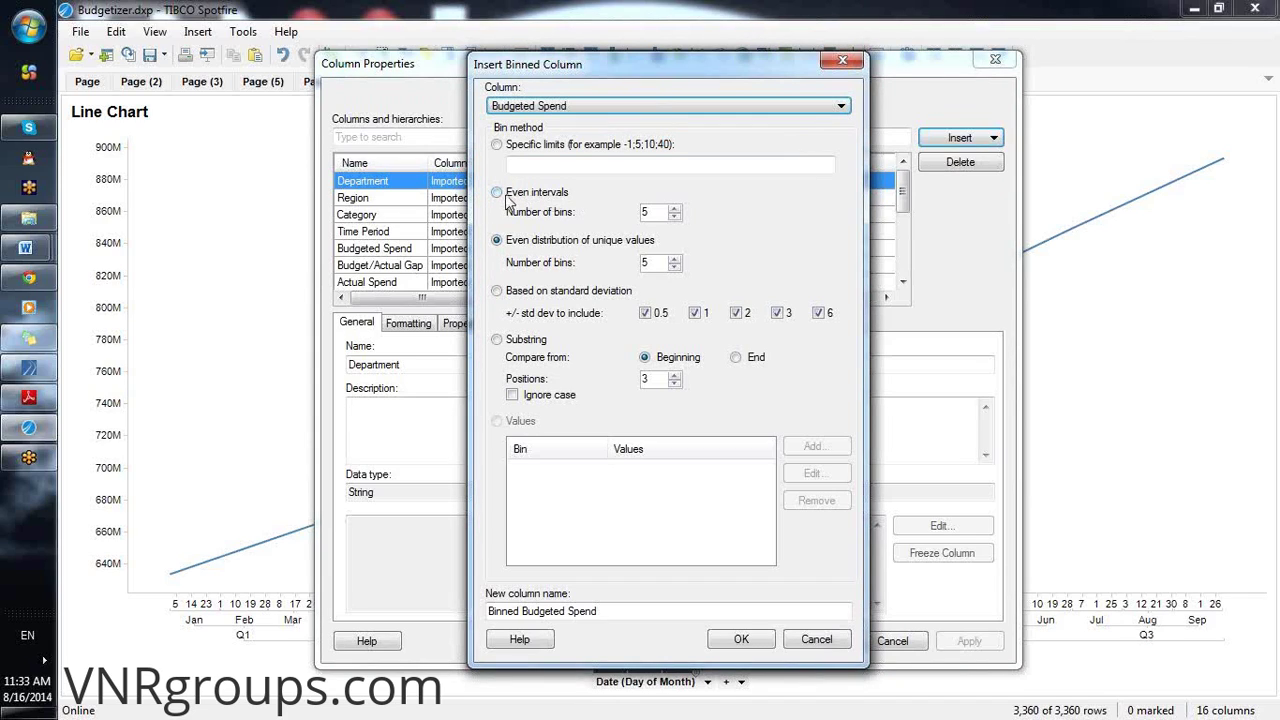
click(497, 194)
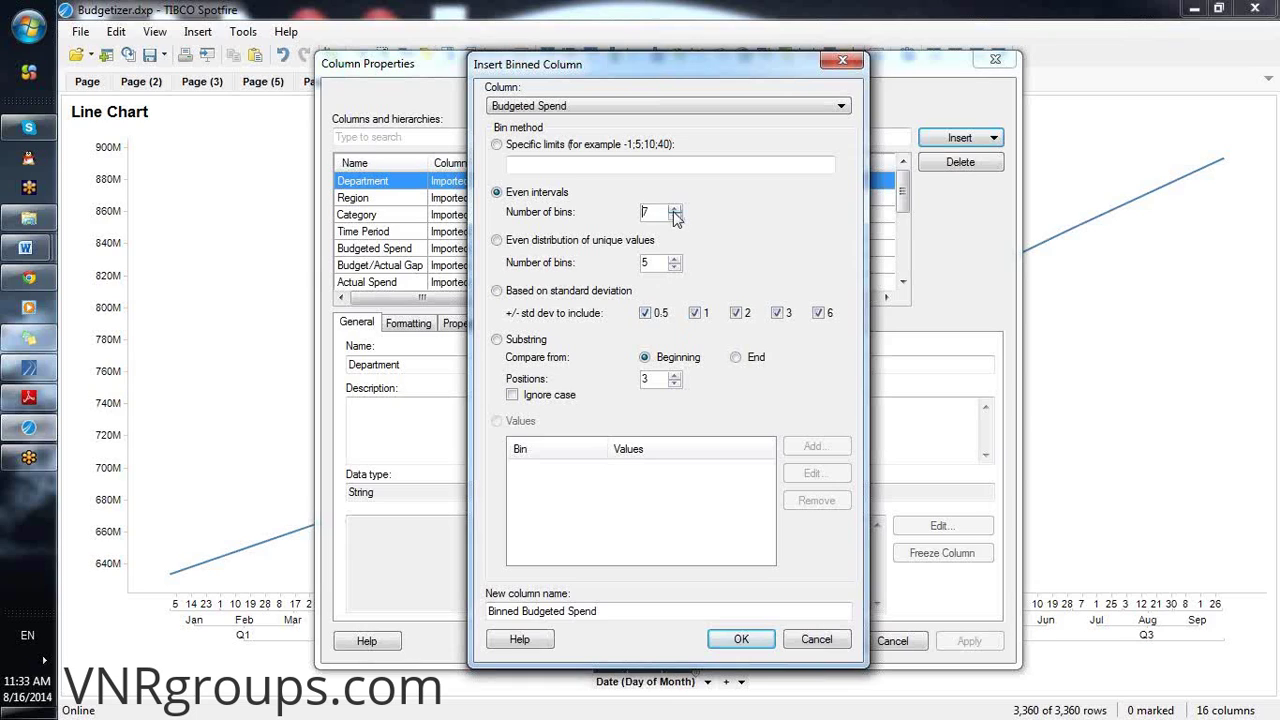
click(745, 641)
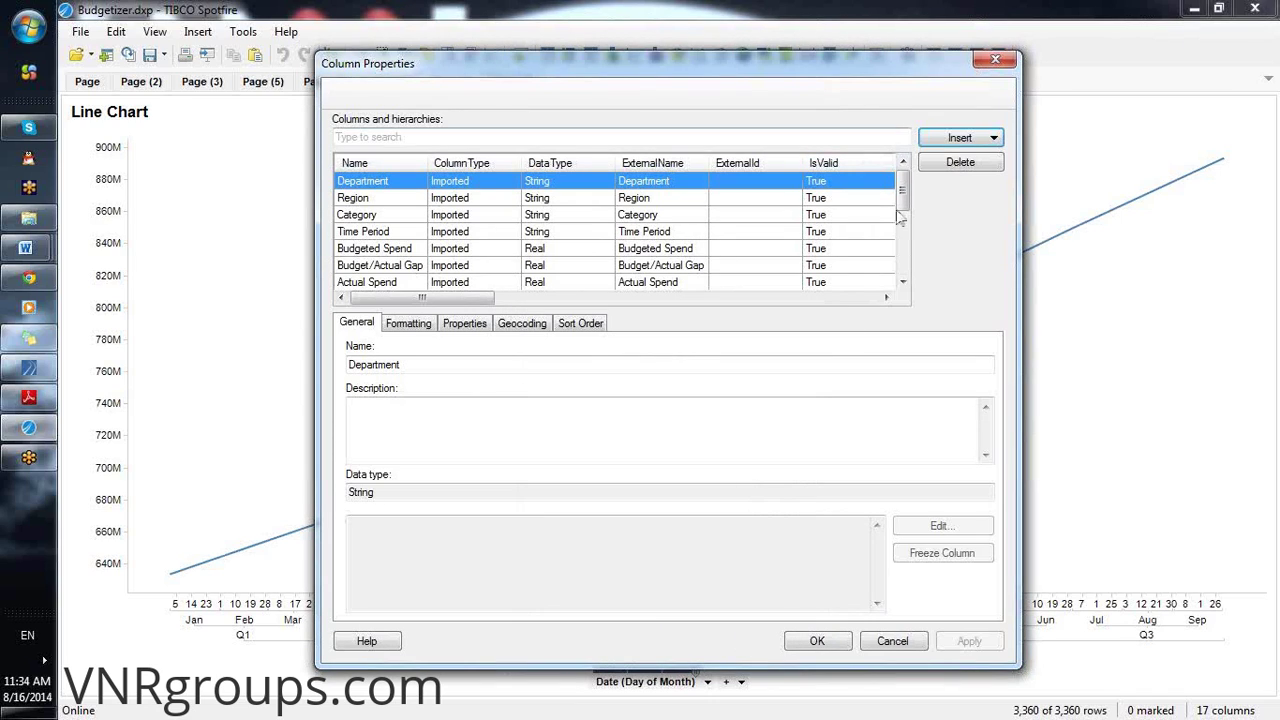
Select the Binned Budgeted Spend column in the column list to check its expression, and accept the column properties
drag(903, 200, 903, 258)
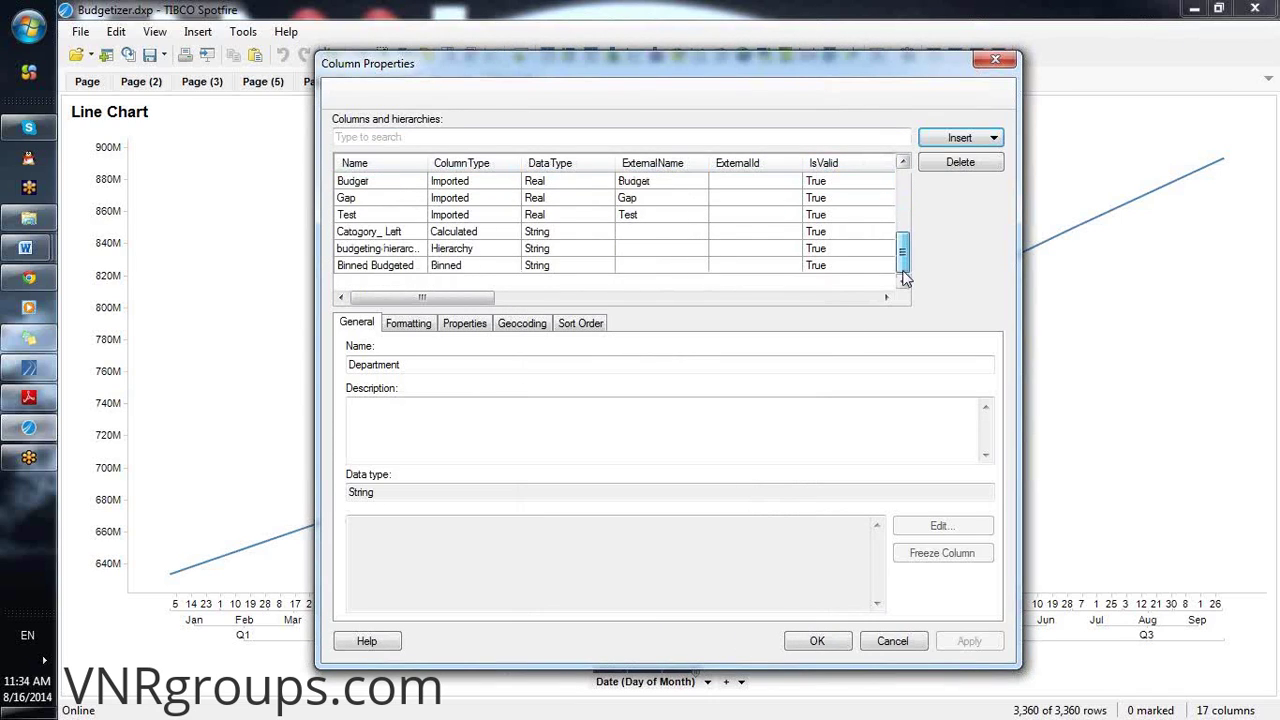
click(452, 266)
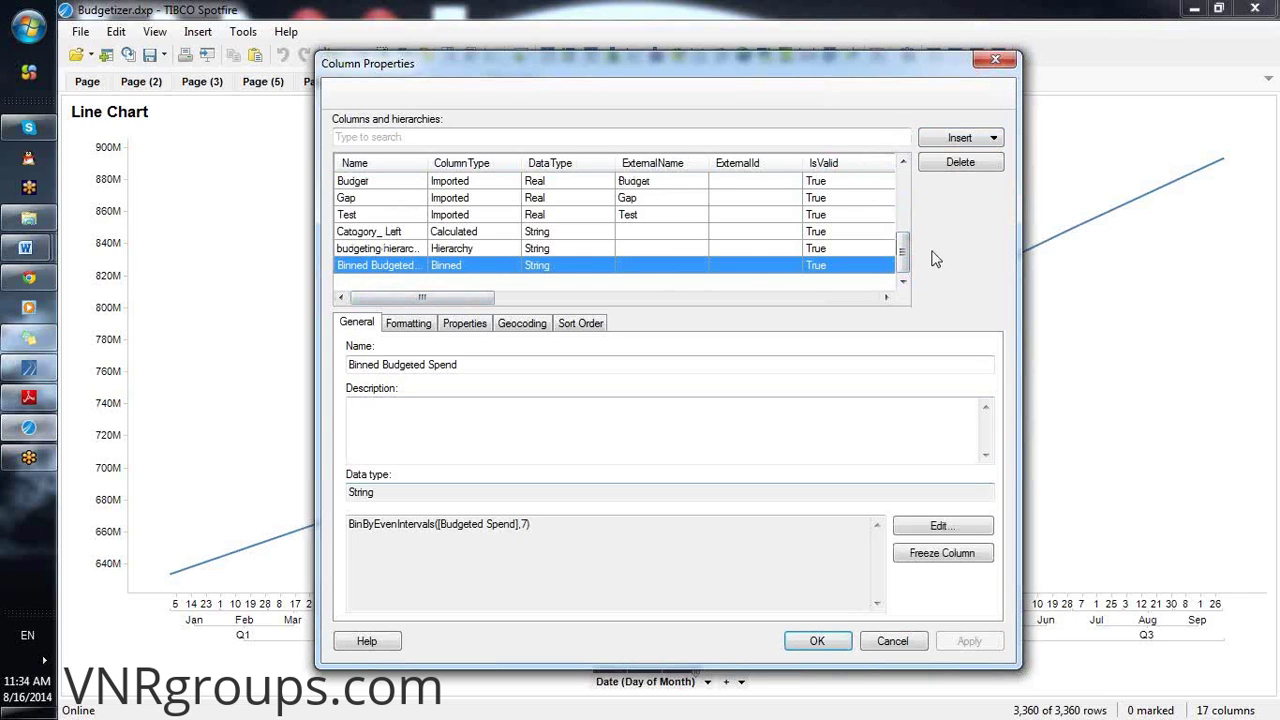
click(817, 641)
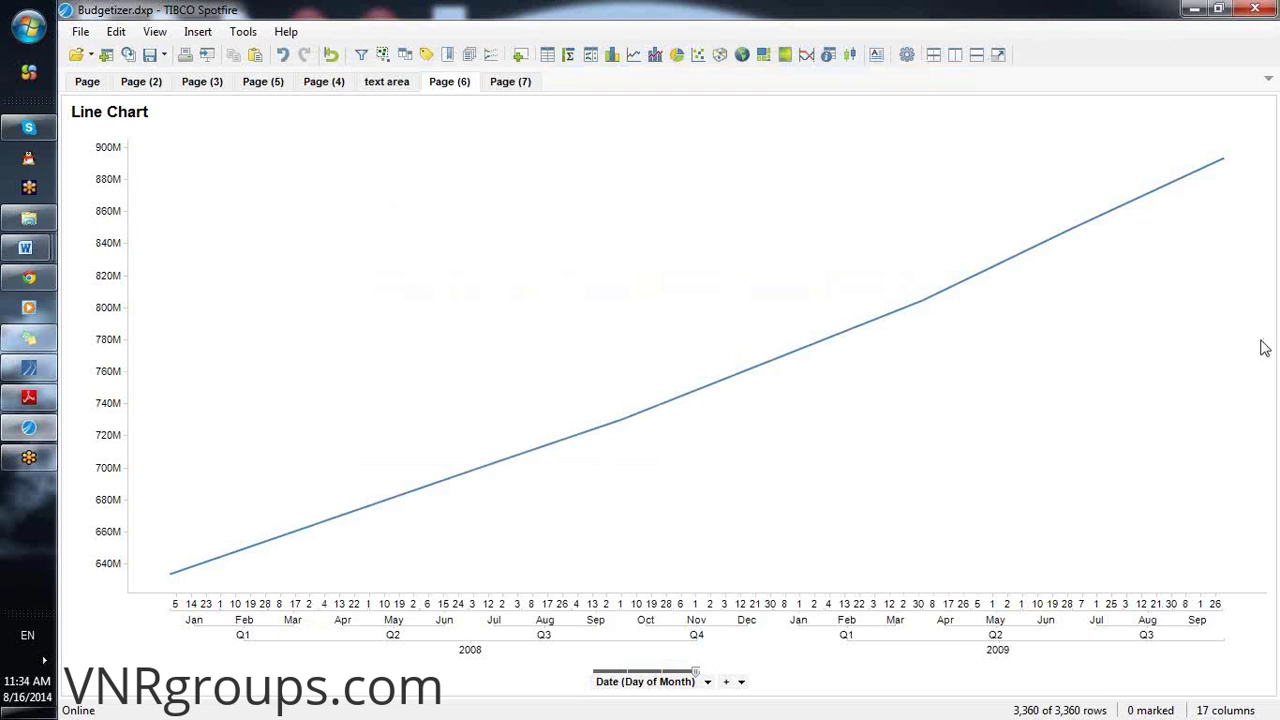
Add a new bar chart visualization to Page (6)
click(205, 33)
mouse_move(345, 100)
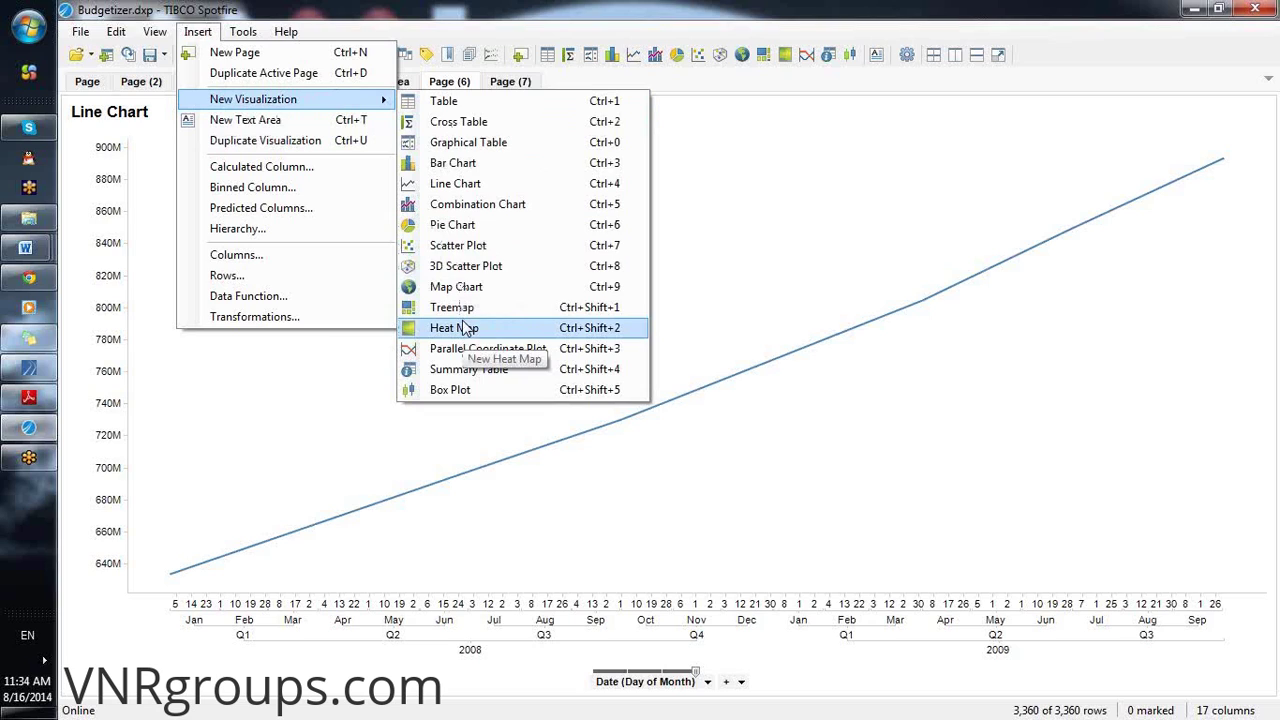
click(475, 168)
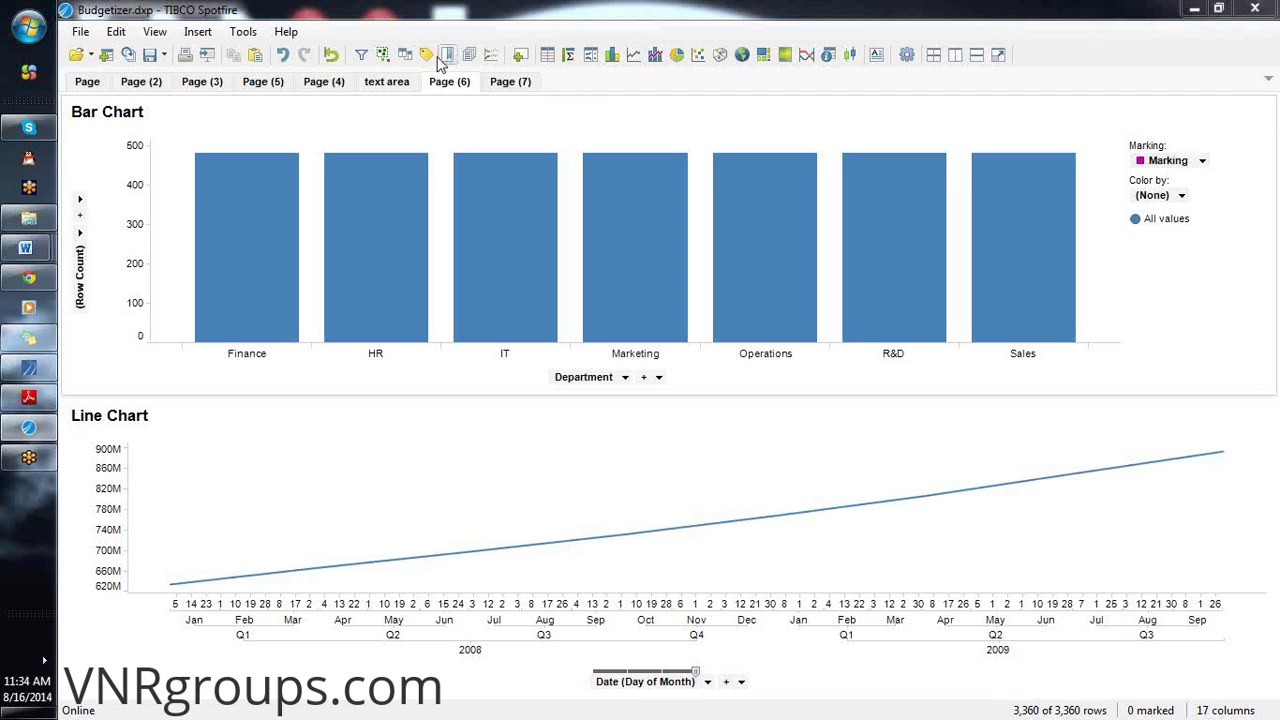
Show the filters and put the Actual column on the bar chart's value axis
click(362, 58)
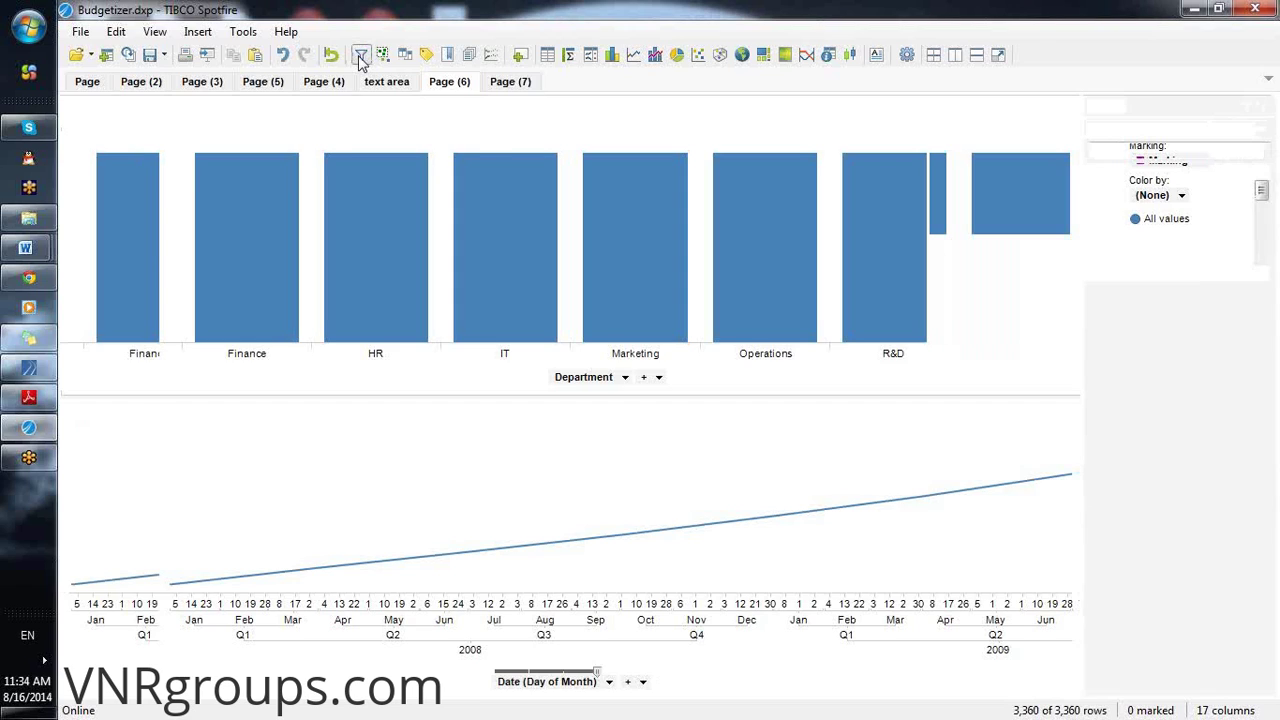
click(1273, 440)
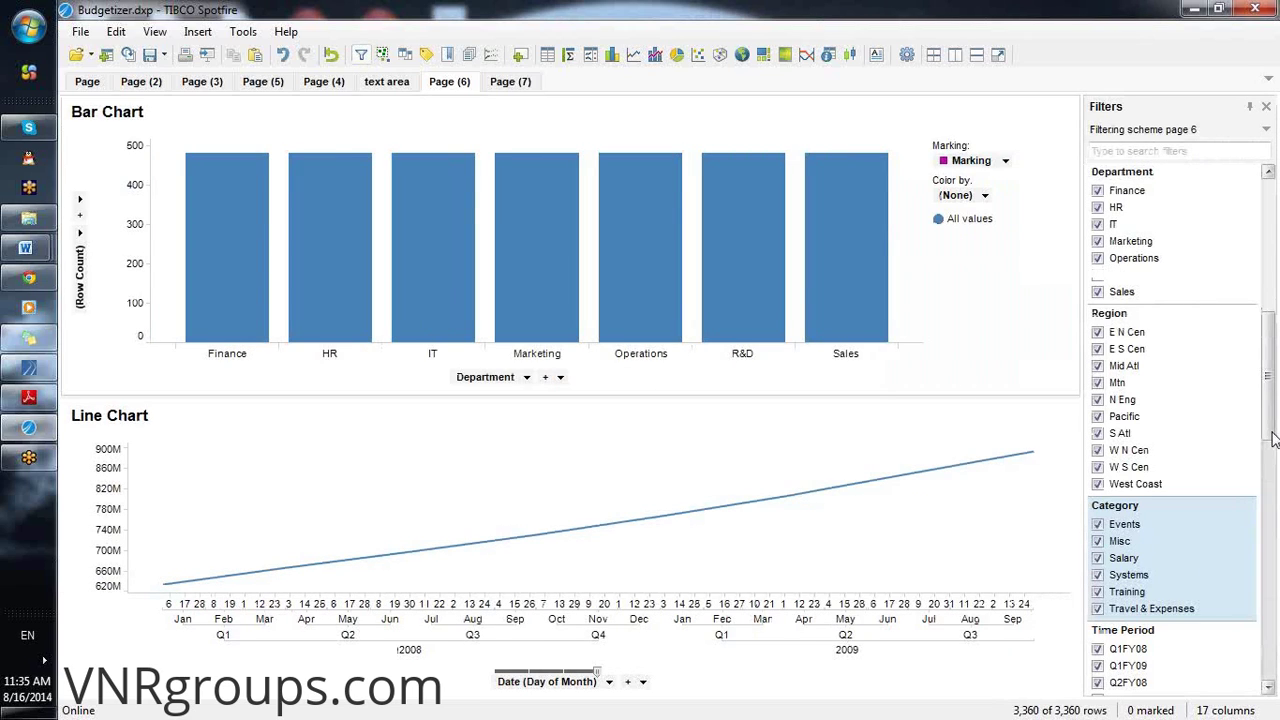
drag(1273, 440, 1275, 555)
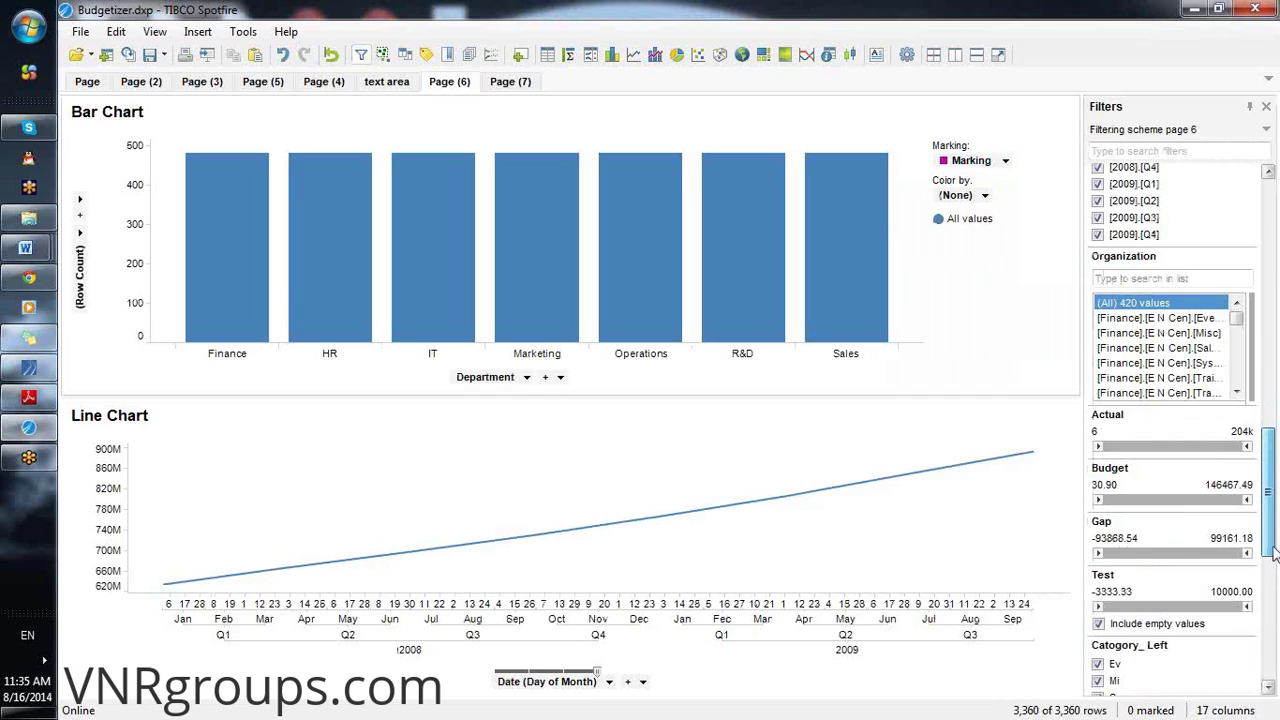
drag(1140, 423, 80, 272)
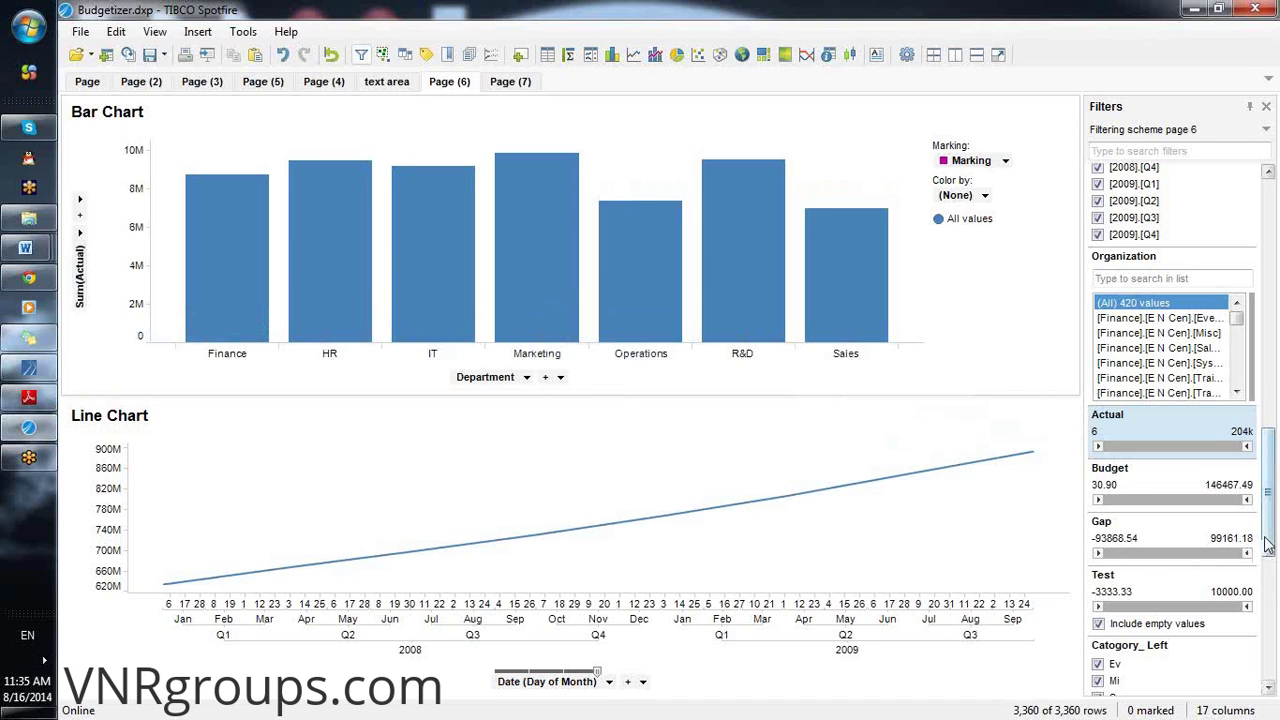
mouse_move(1268, 543)
mouse_down()
mouse_move(1272, 648)
mouse_move(1272, 527)
mouse_up()
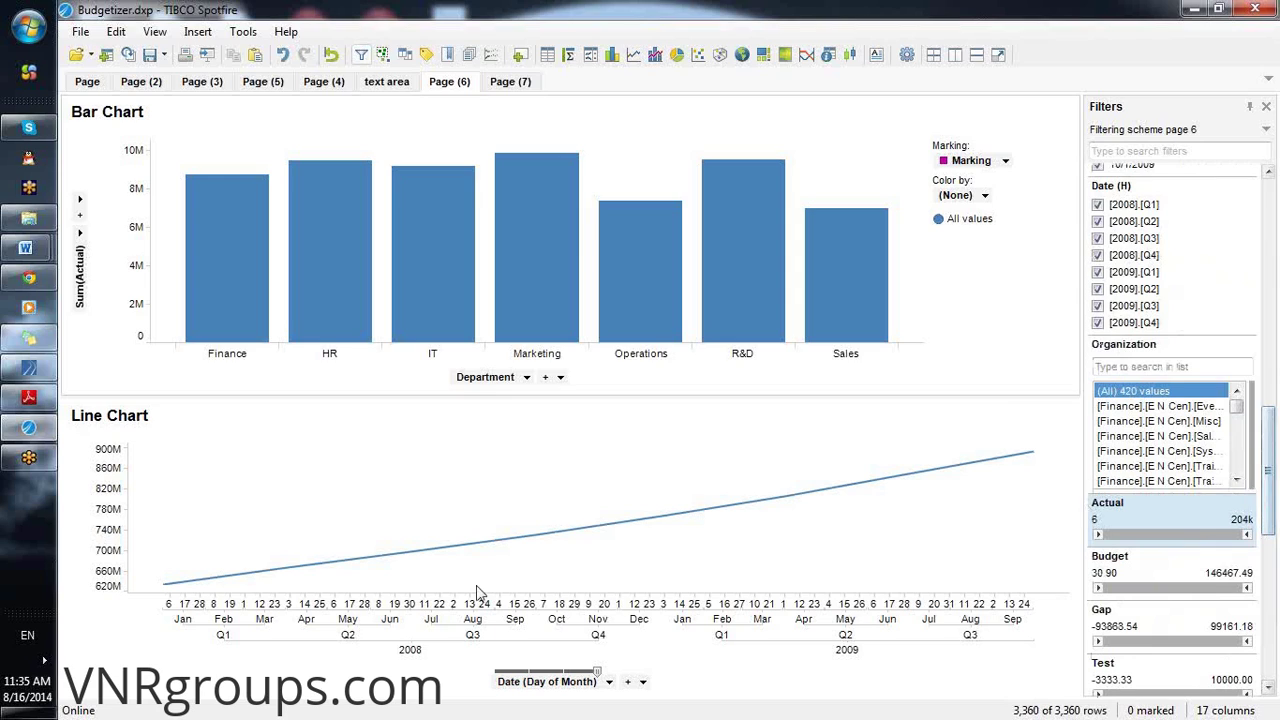
Set the bar chart's value axis to the Sum of Actual Spend and hide the filters
click(80, 250)
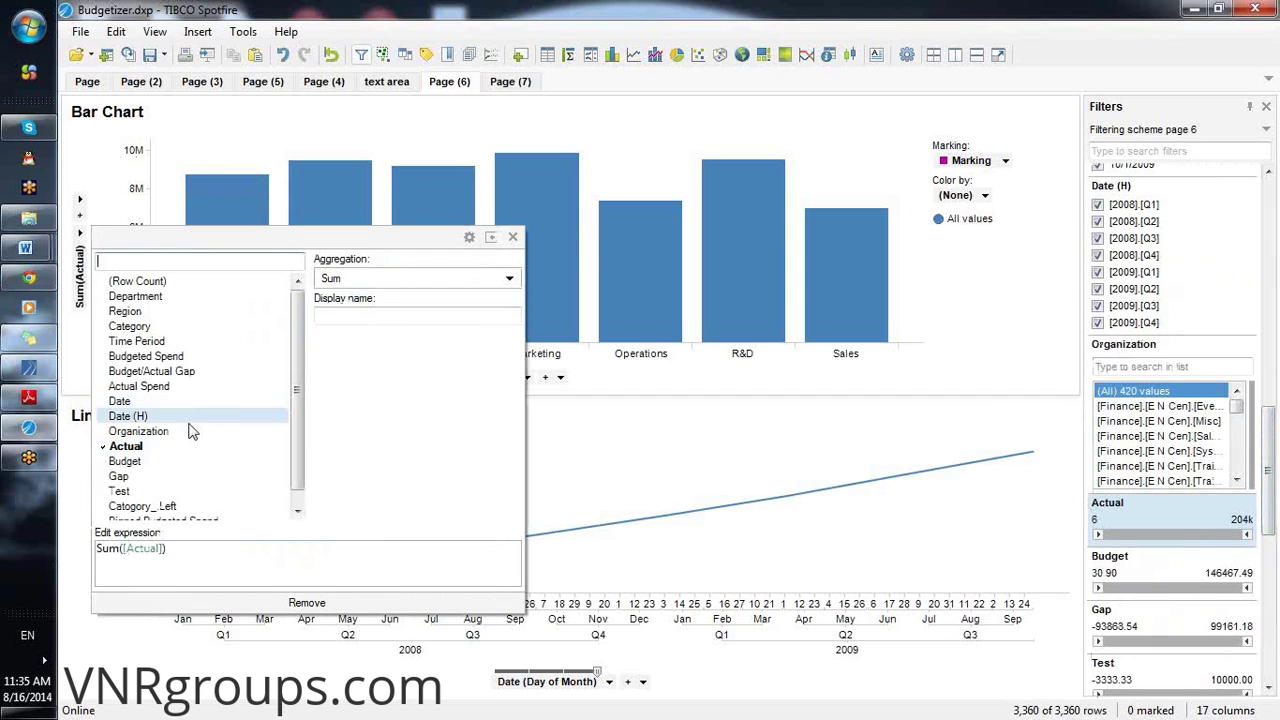
click(158, 388)
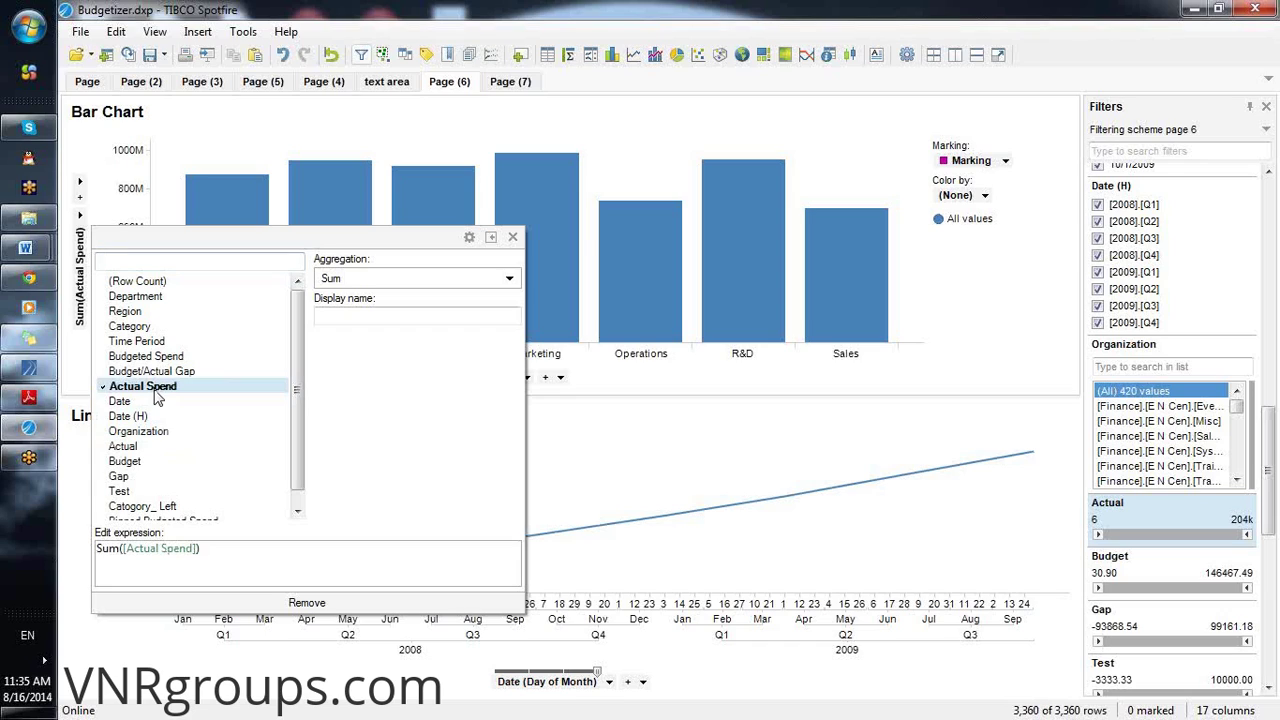
click(512, 237)
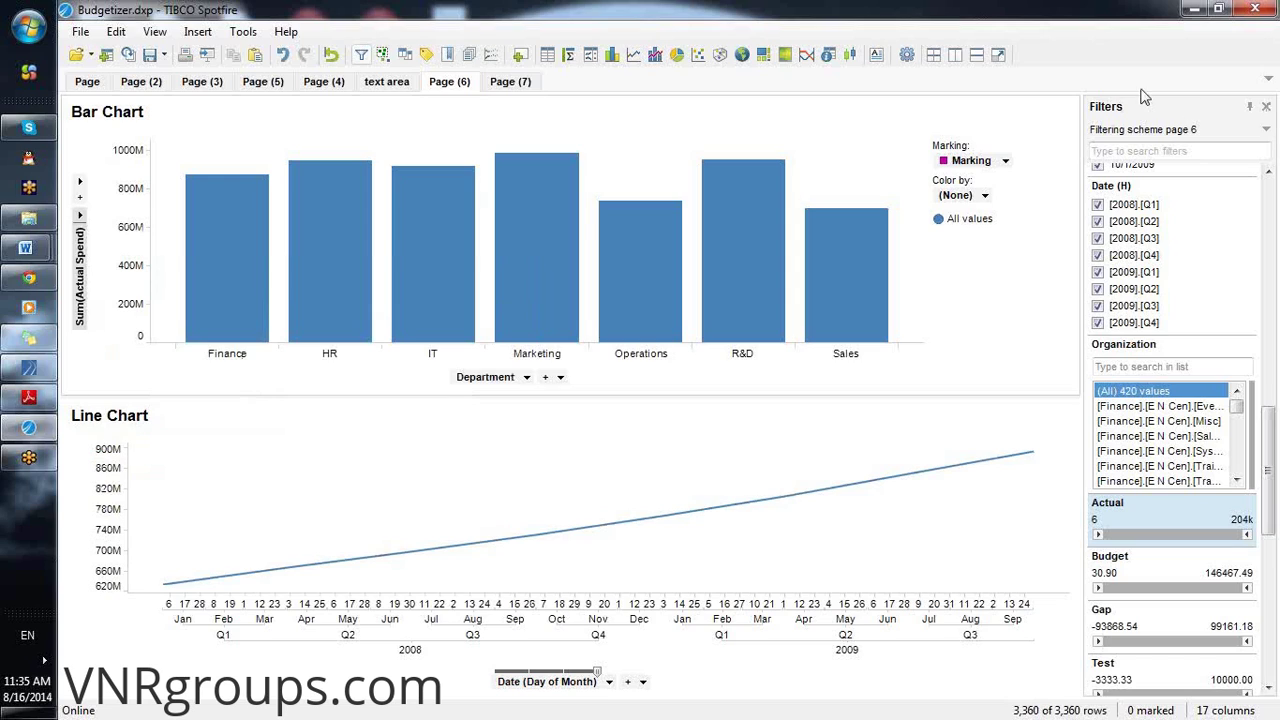
click(1266, 106)
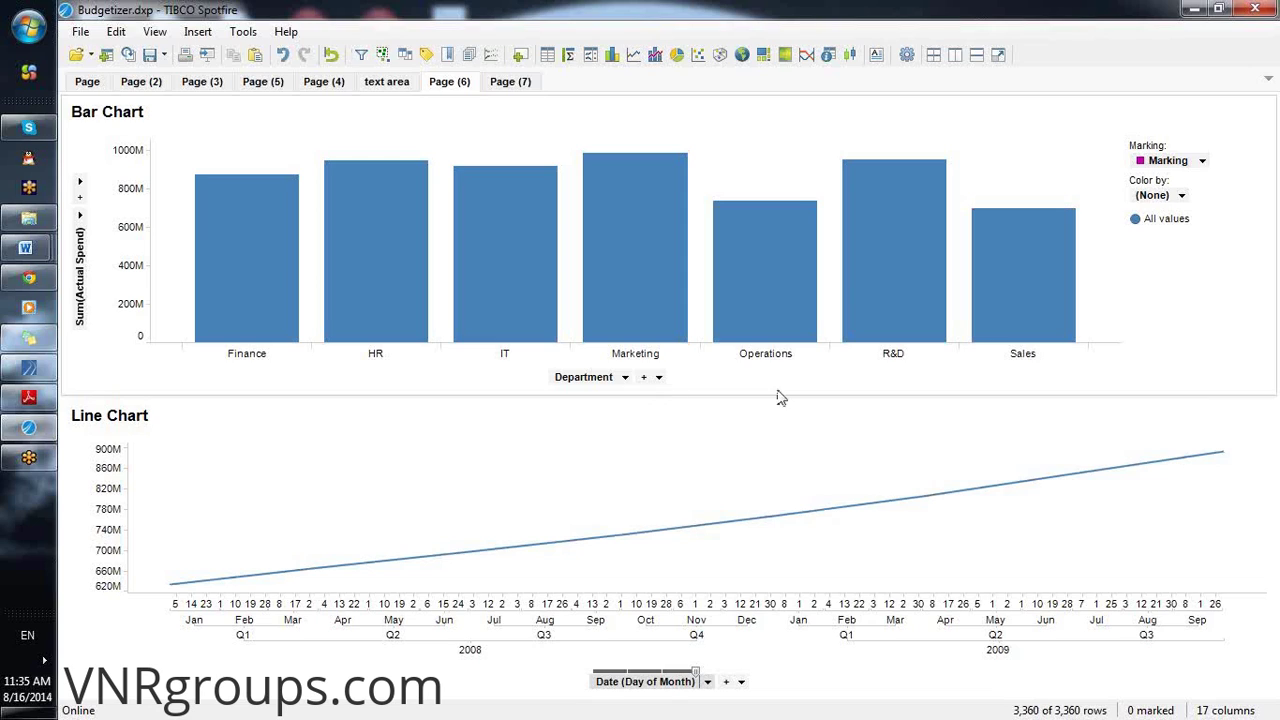
Set the bar chart's category axis to Binned Budgeted Spend in place of Department
click(625, 377)
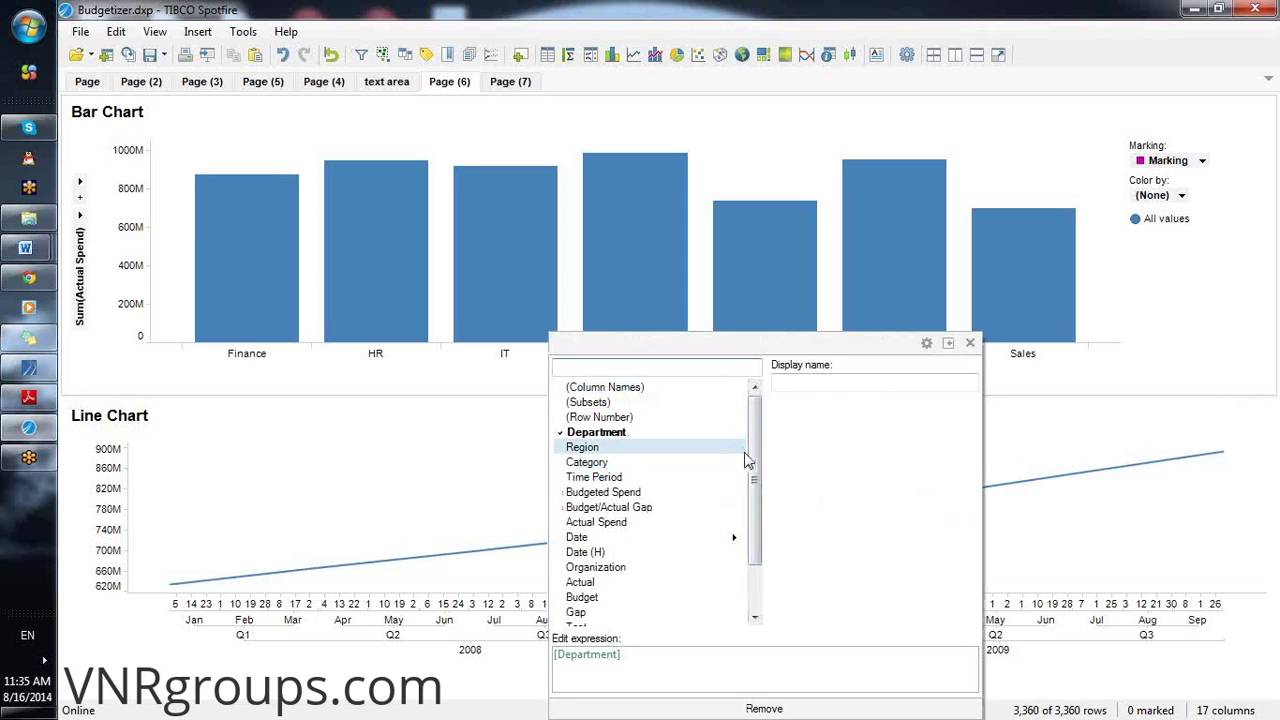
scroll(744, 452, down, 2)
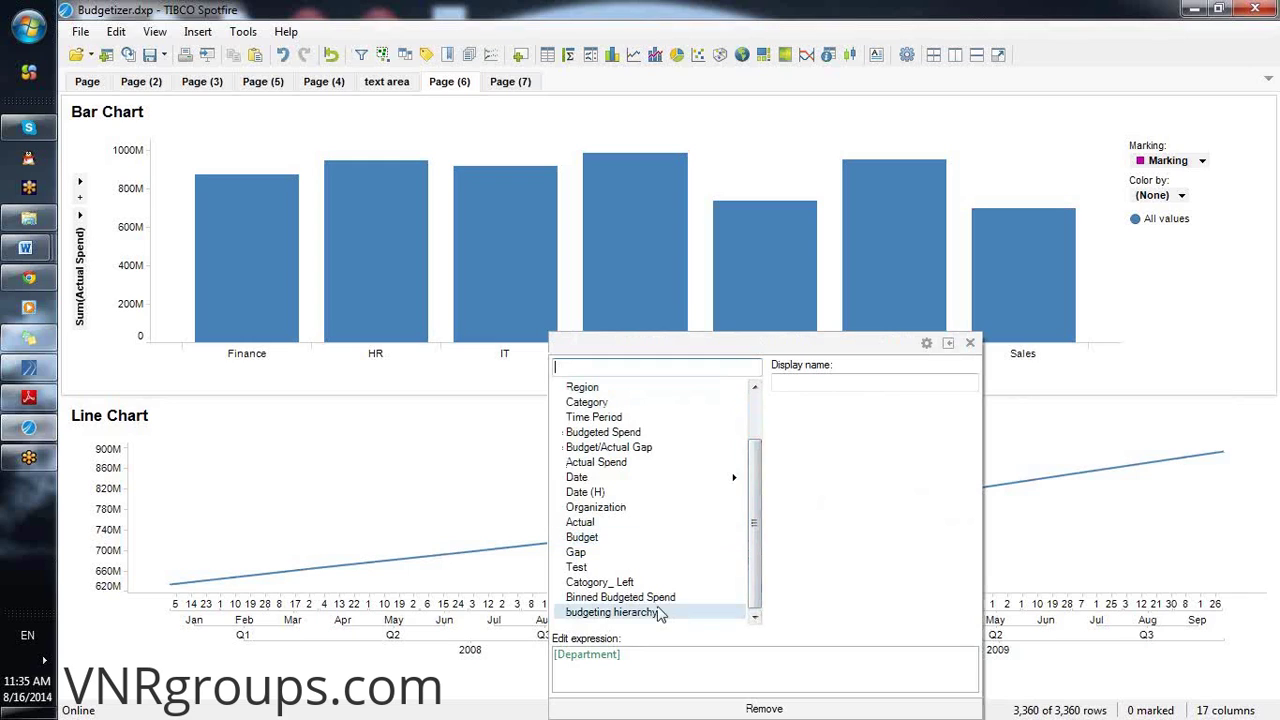
click(645, 597)
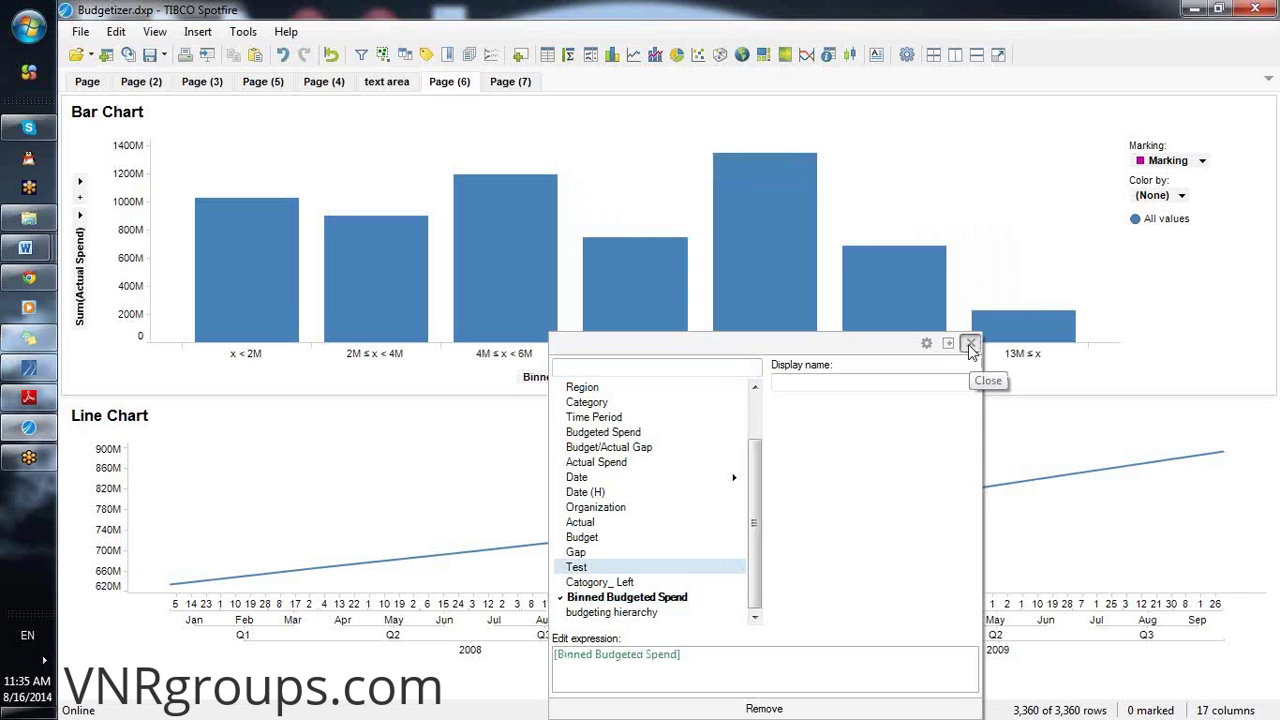
click(968, 344)
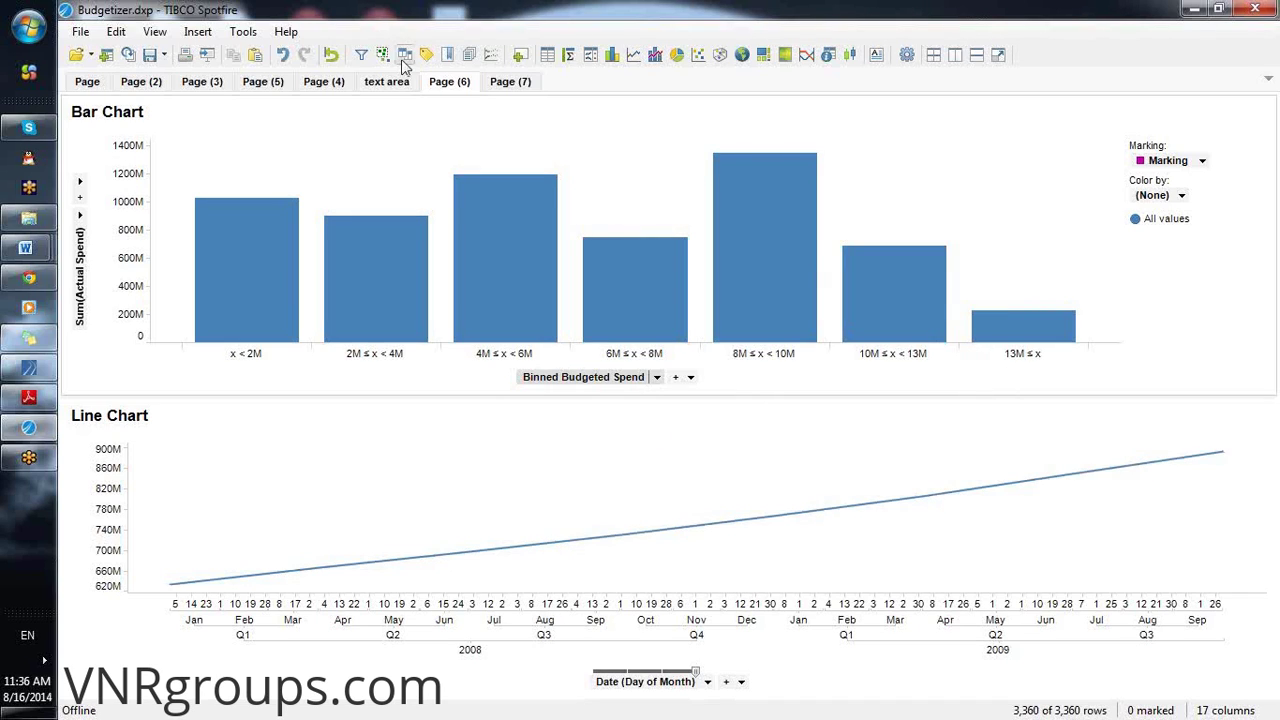
Examine the expression of the Binned Budgeted Spend column through the column properties, leaving its editor without changes
click(119, 33)
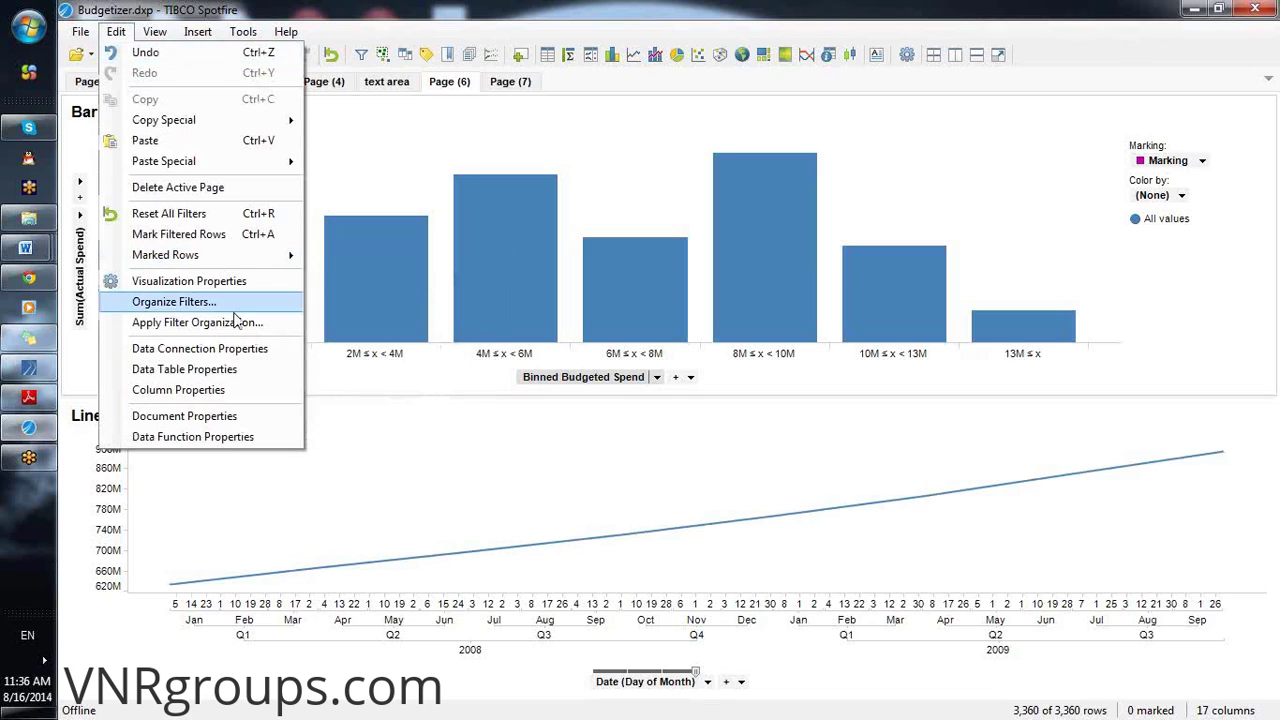
click(226, 396)
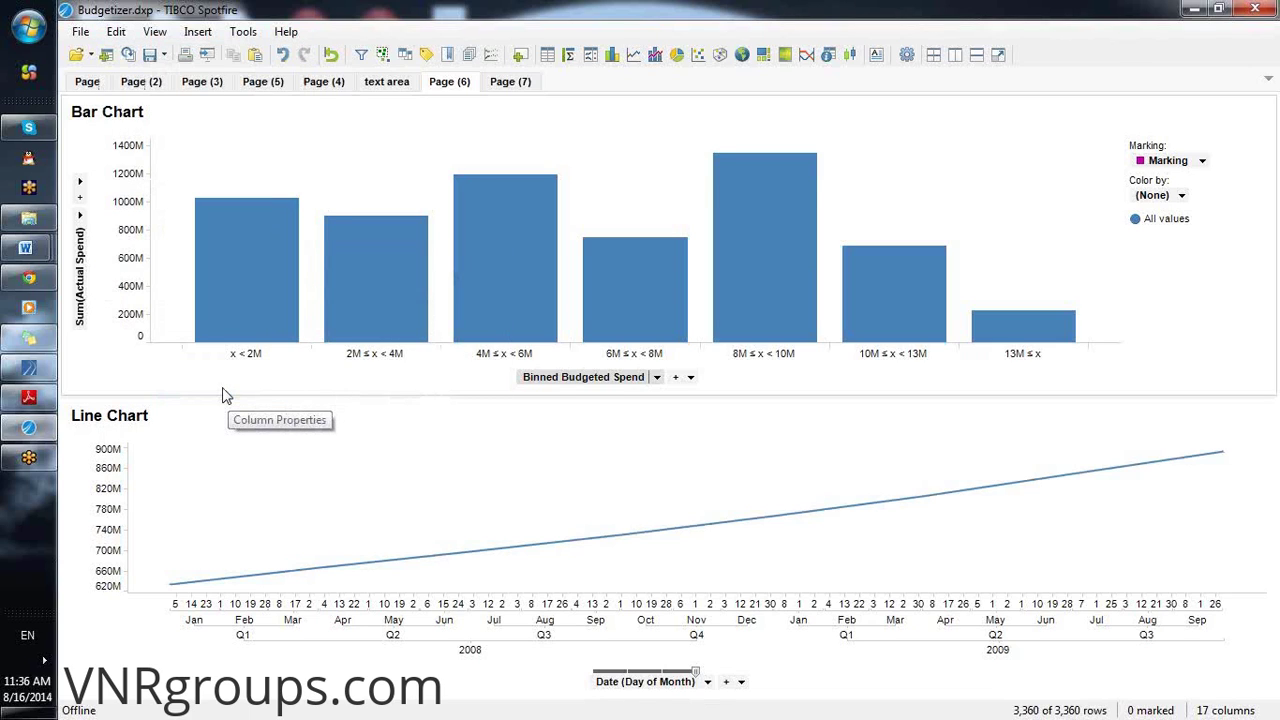
scroll(757, 272, down, 5)
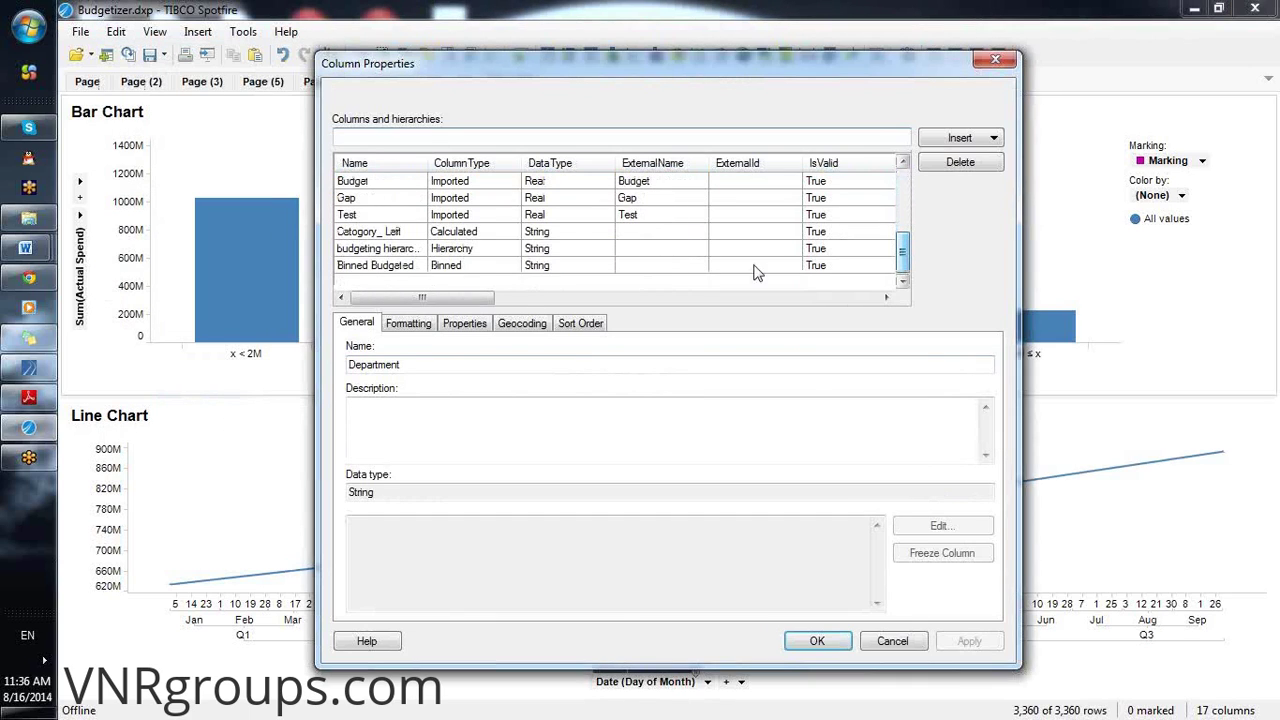
click(450, 265)
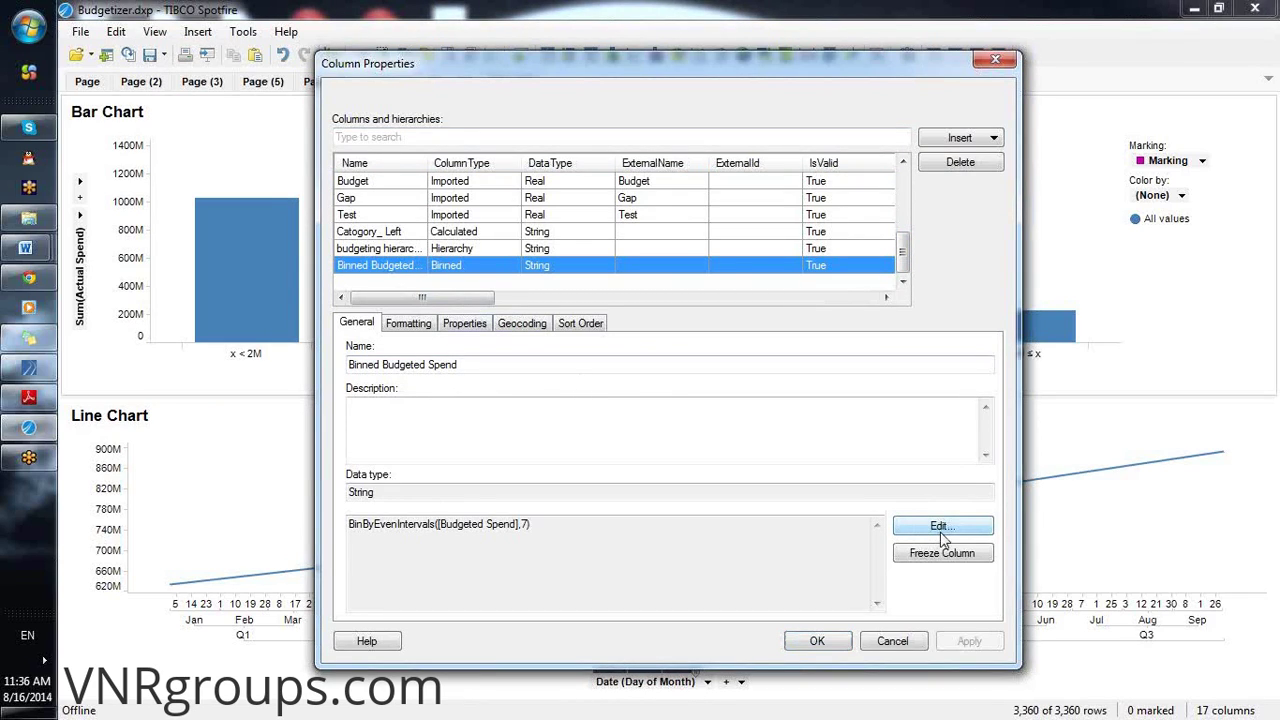
click(940, 528)
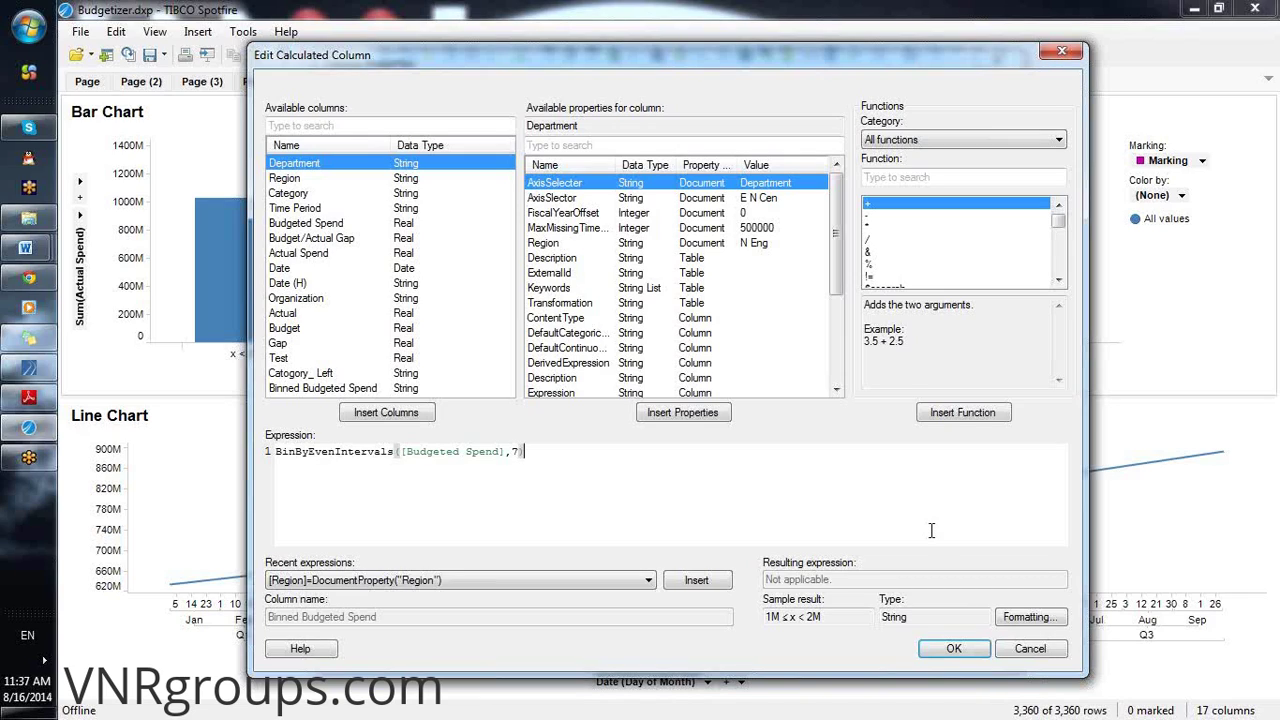
click(1016, 650)
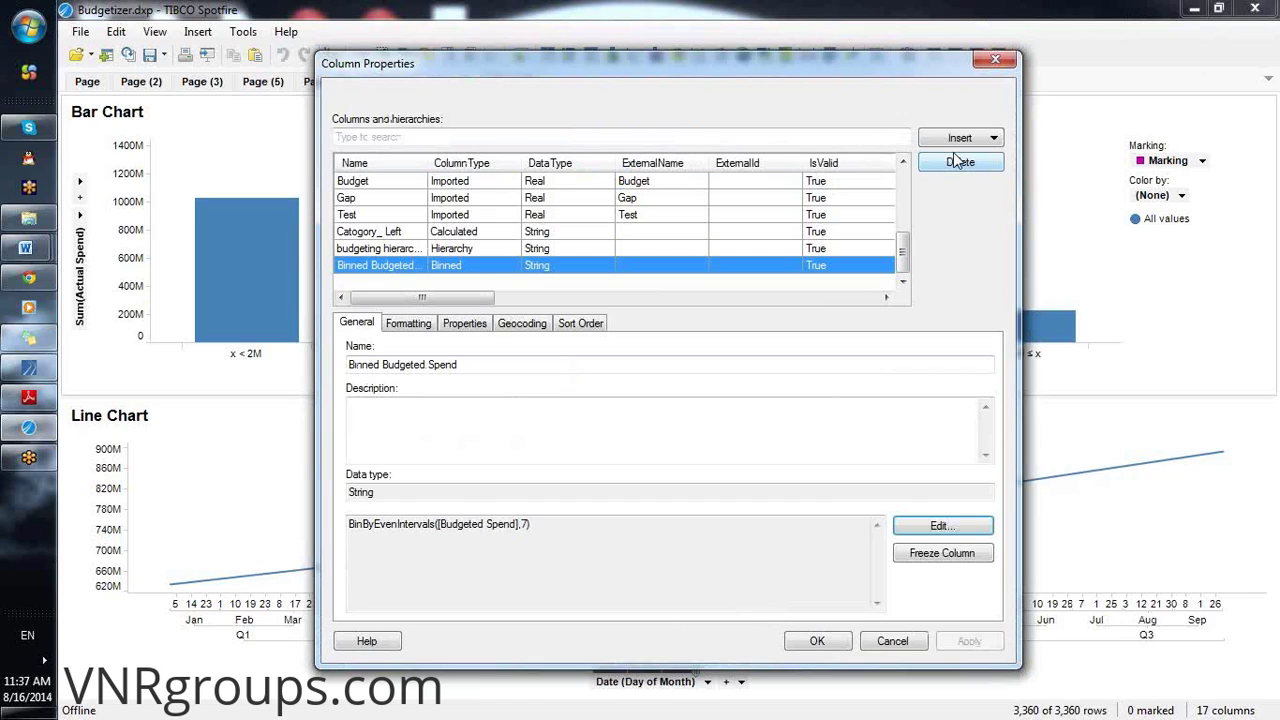
Start inserting another binned column from the column properties
click(958, 137)
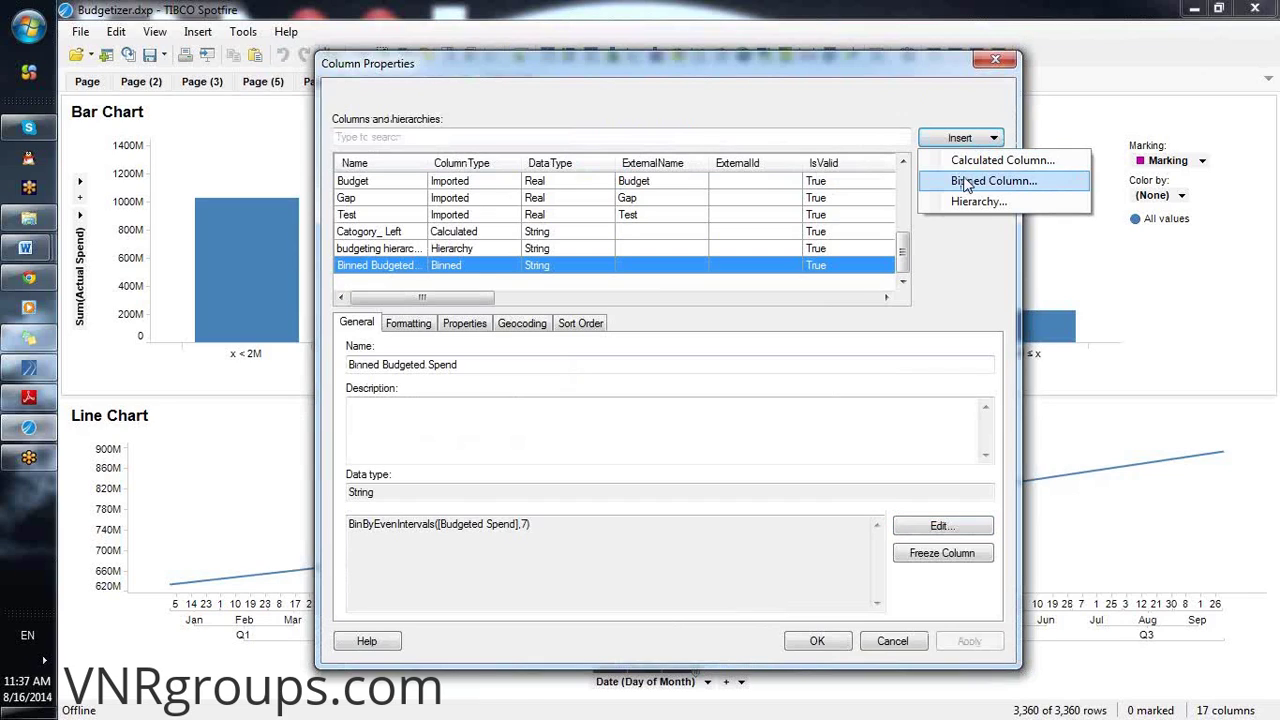
click(967, 182)
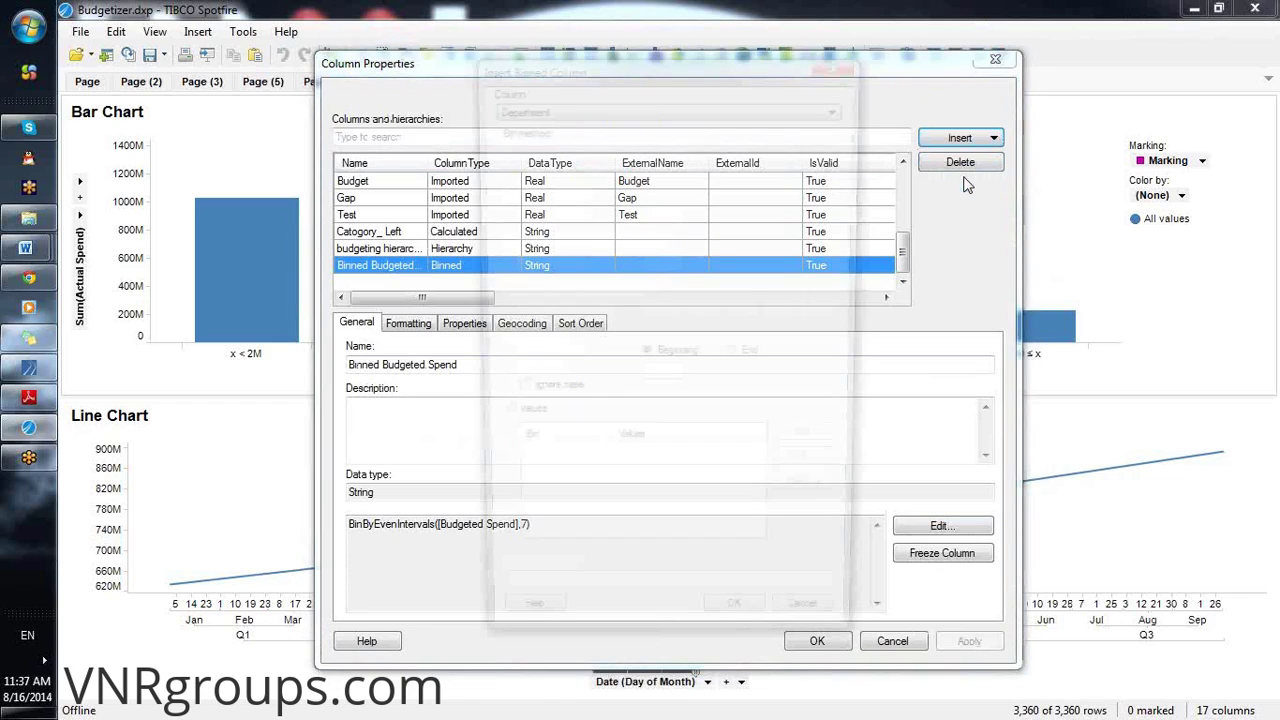
Choose Budgeted Spend as the source column for the new binned column
click(700, 105)
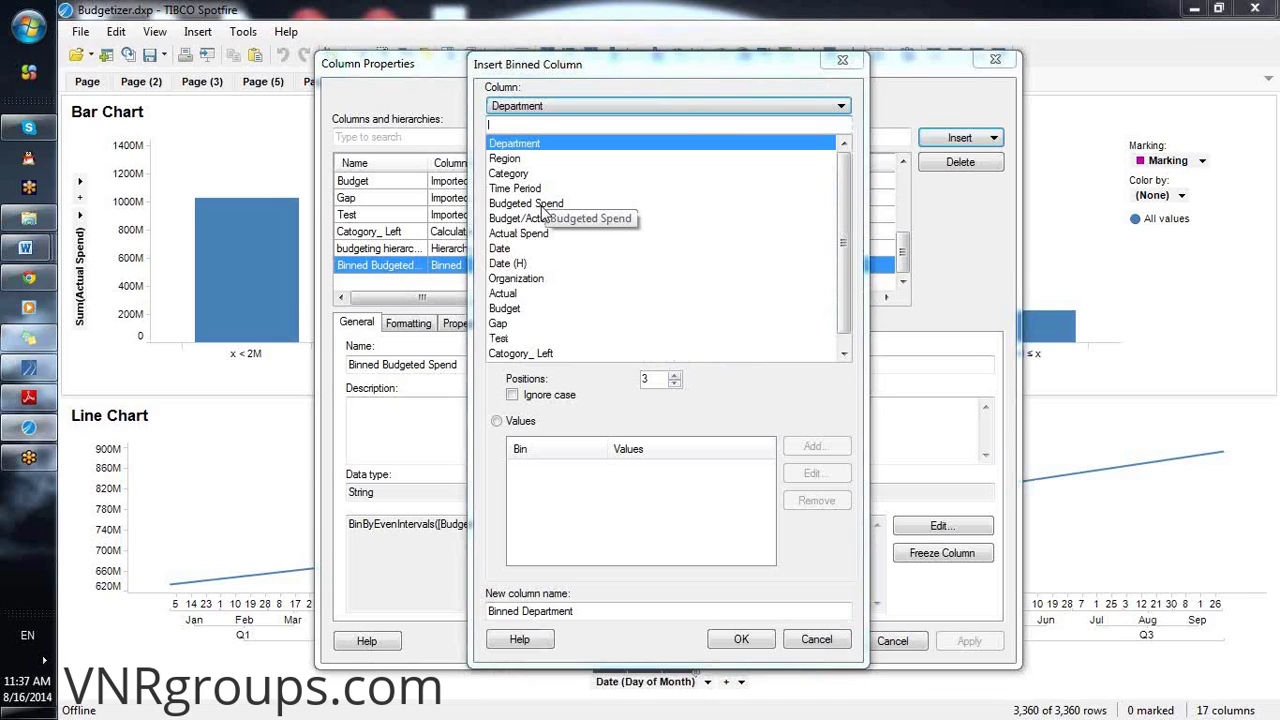
click(544, 206)
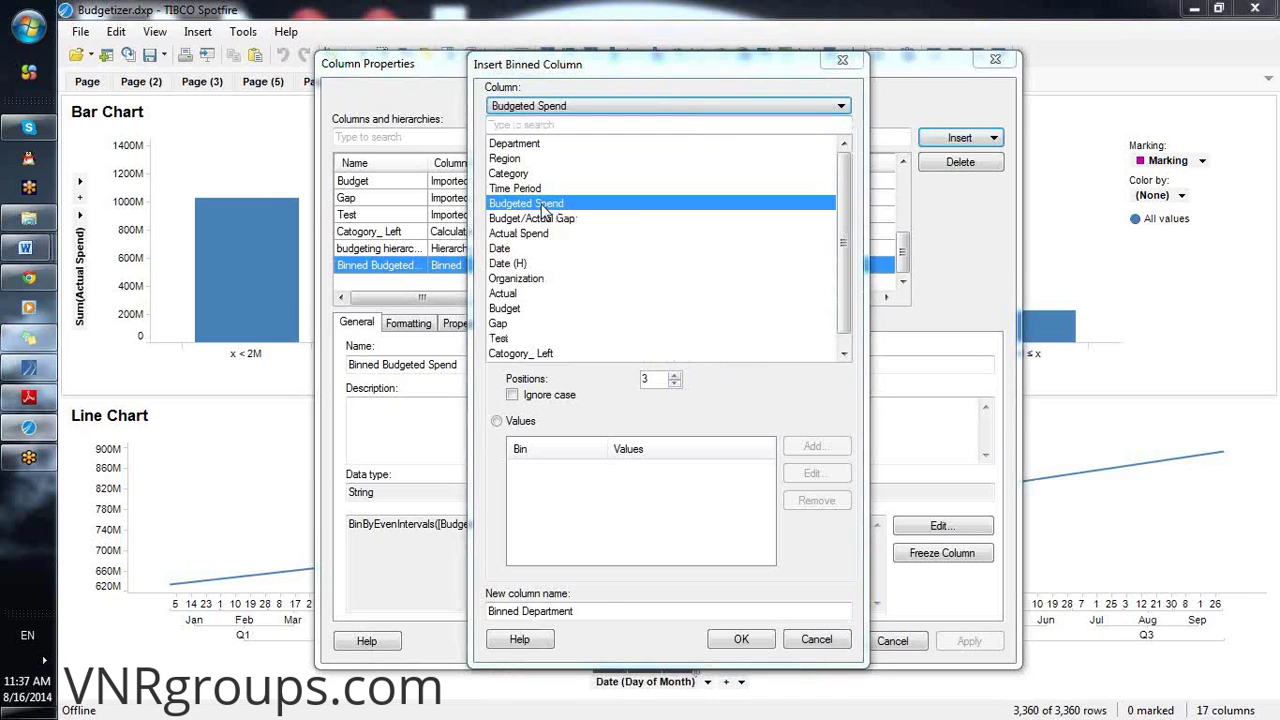
click(544, 206)
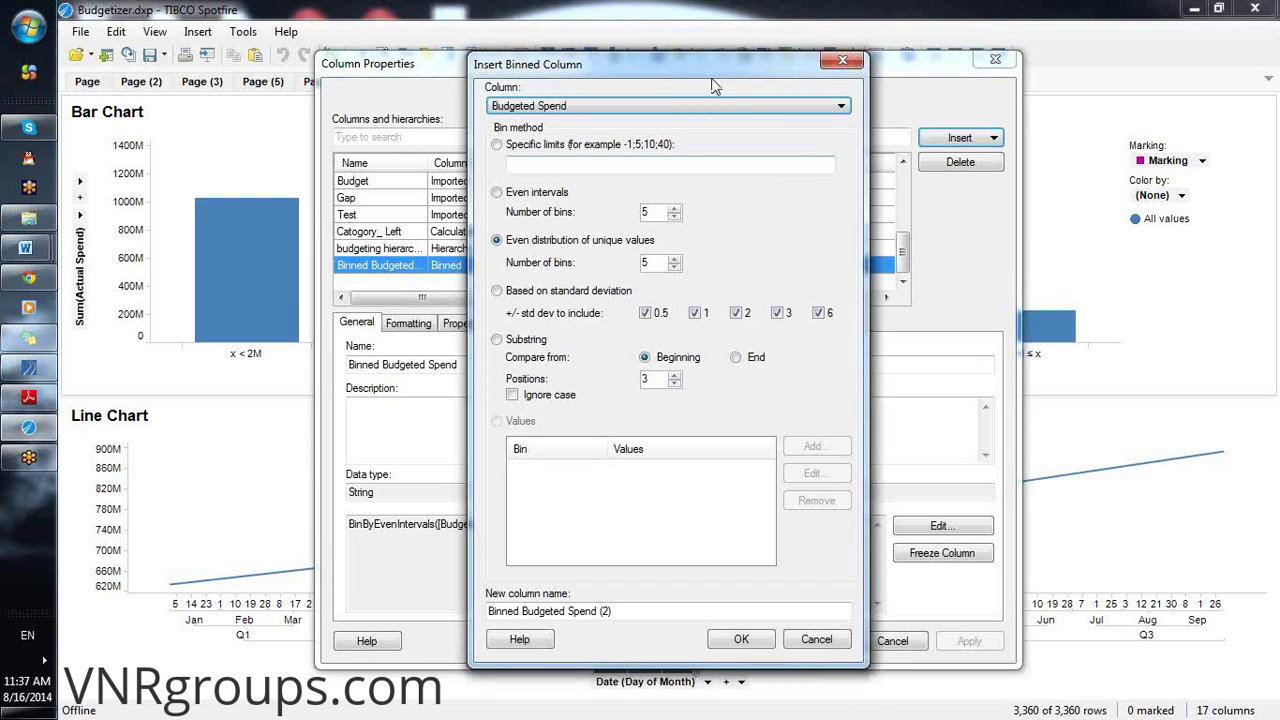
drag(687, 60, 667, 18)
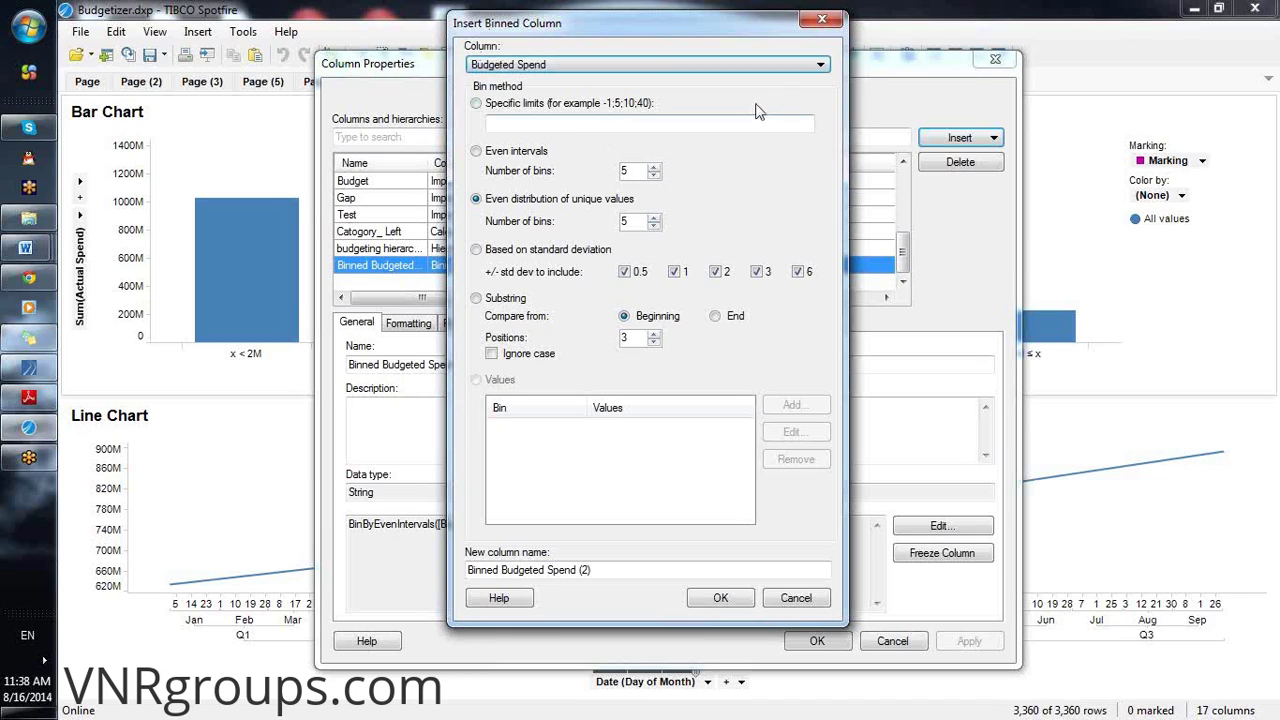
click(820, 66)
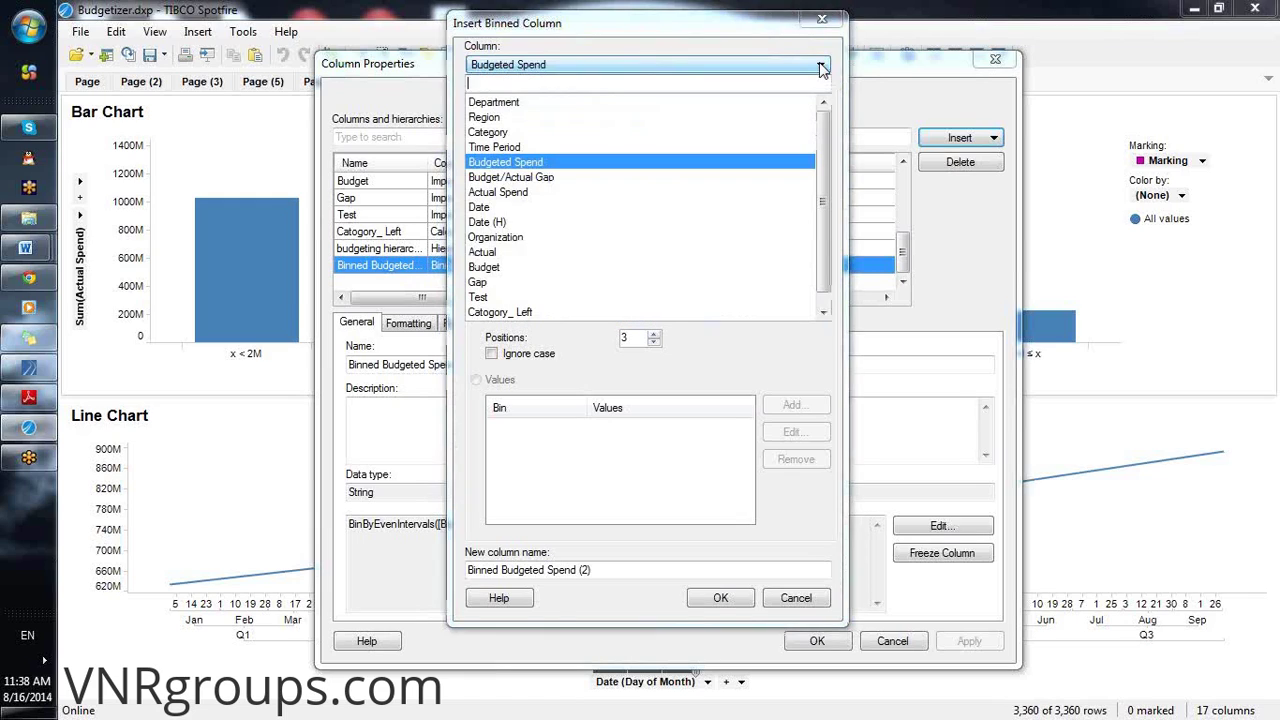
click(820, 66)
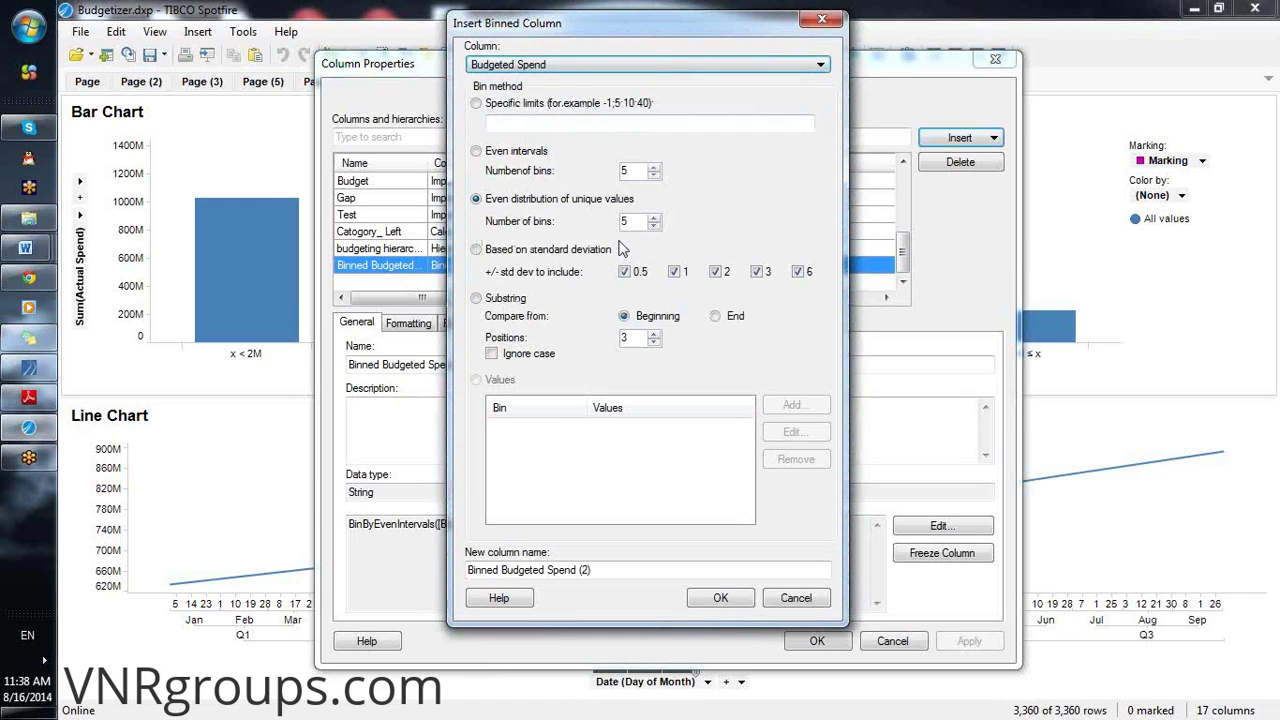
Set the bin method to specific limits and enter 0;3;6;9 as the limits
click(604, 122)
click(477, 104)
click(477, 106)
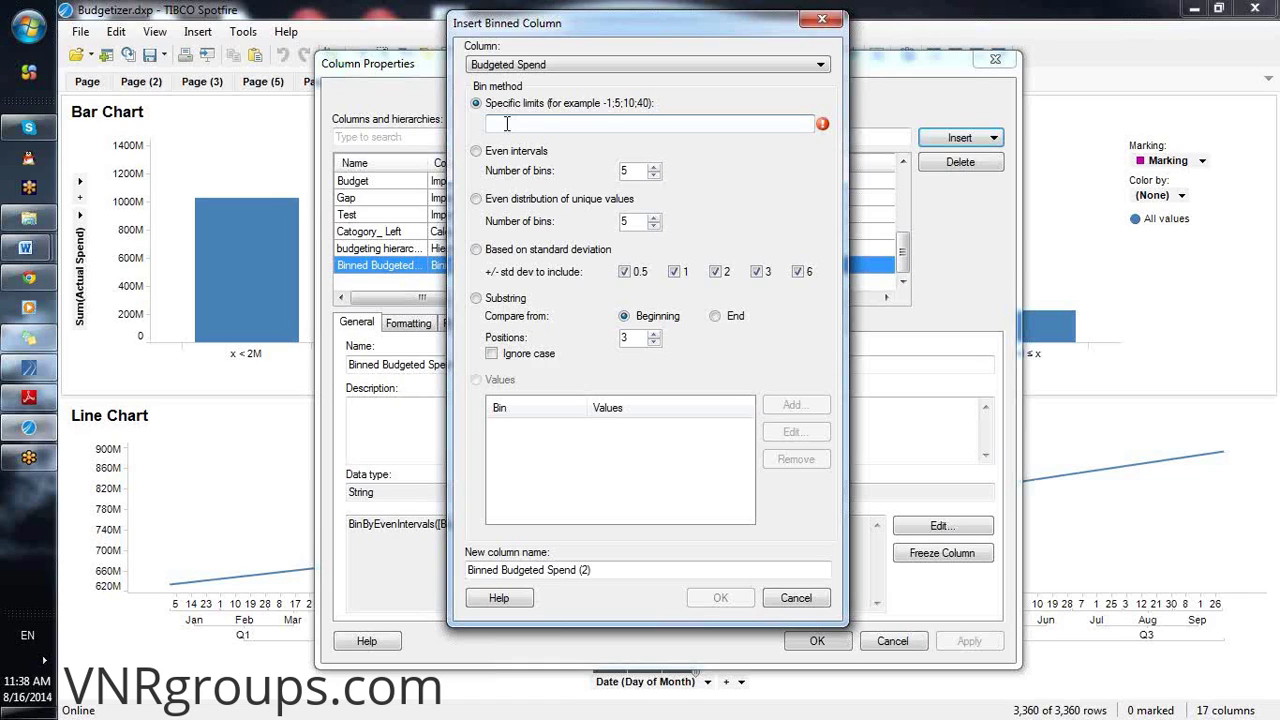
text(232)
key(BackSpace)
key(BackSpace)
key(BackSpace)
text(0)
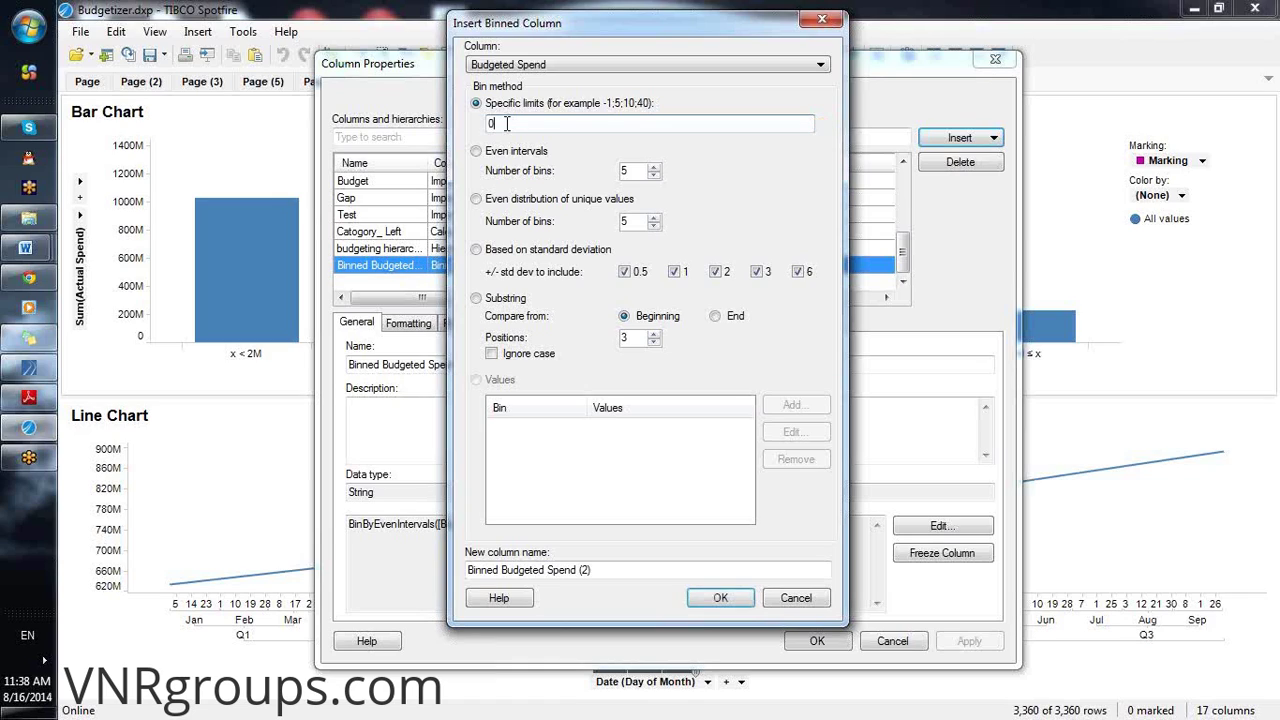
key(BackSpace)
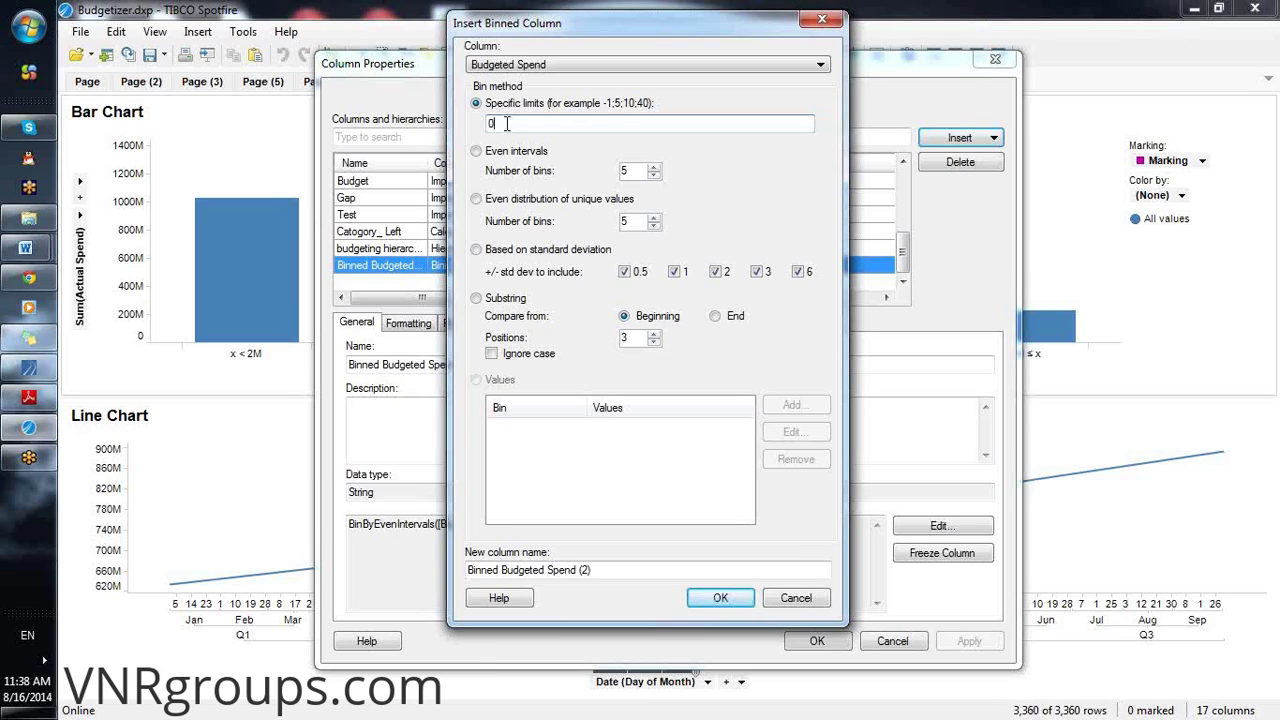
text(0; 2)
key(BackSpace)
key(BackSpace)
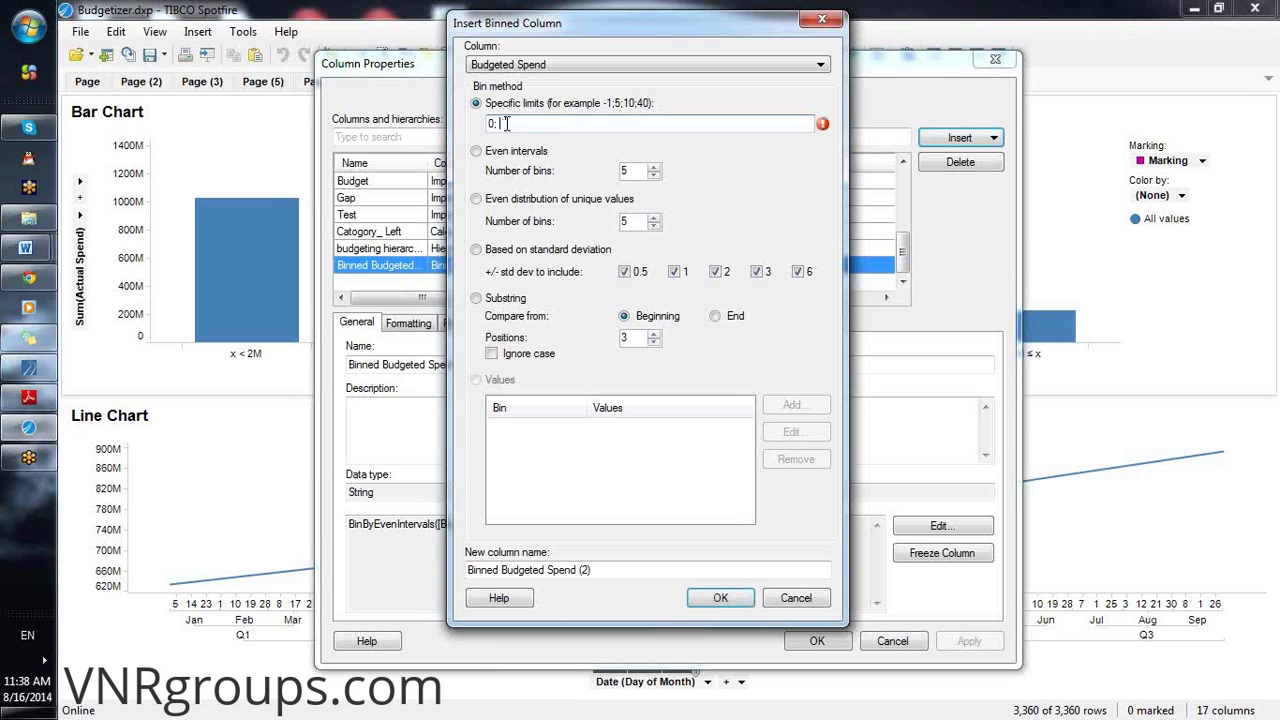
text(2;)
key(BackSpace)
key(BackSpace)
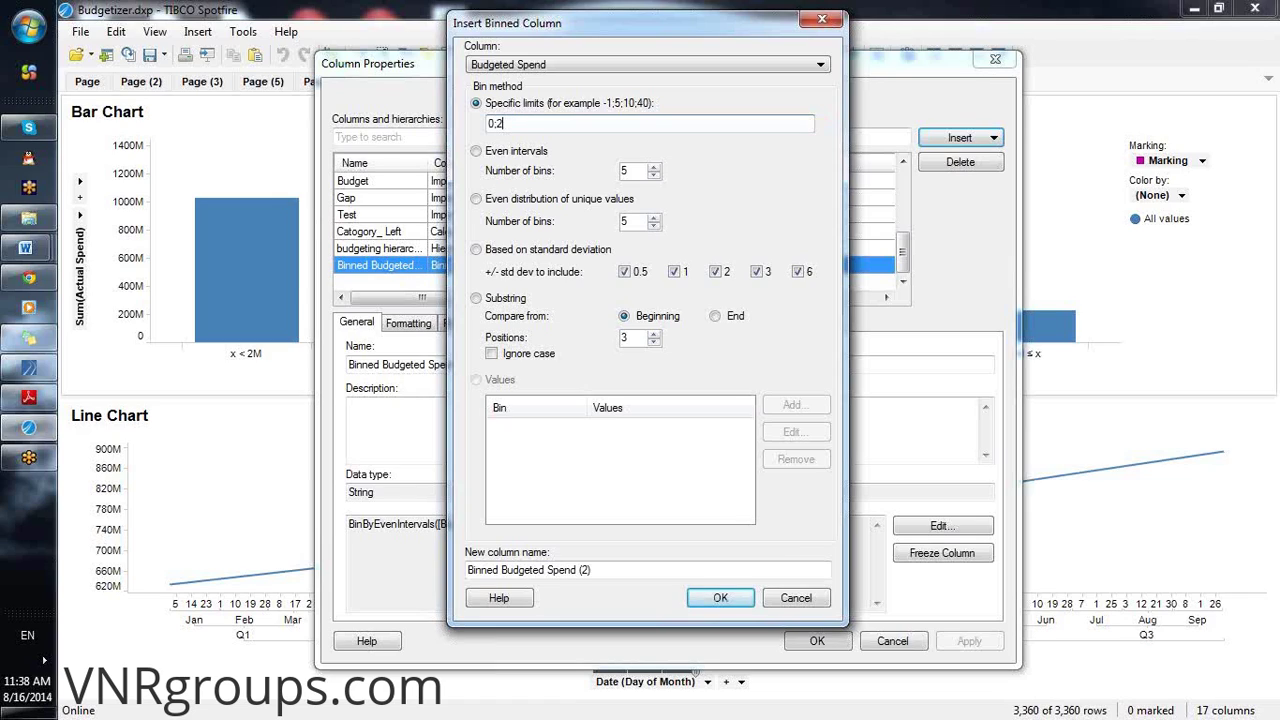
text(3;)
text(6;9)
Expand the bin limits to millions as 0;3000000;6000000;9000000 and insert the binned column
click(503, 123)
text(00)
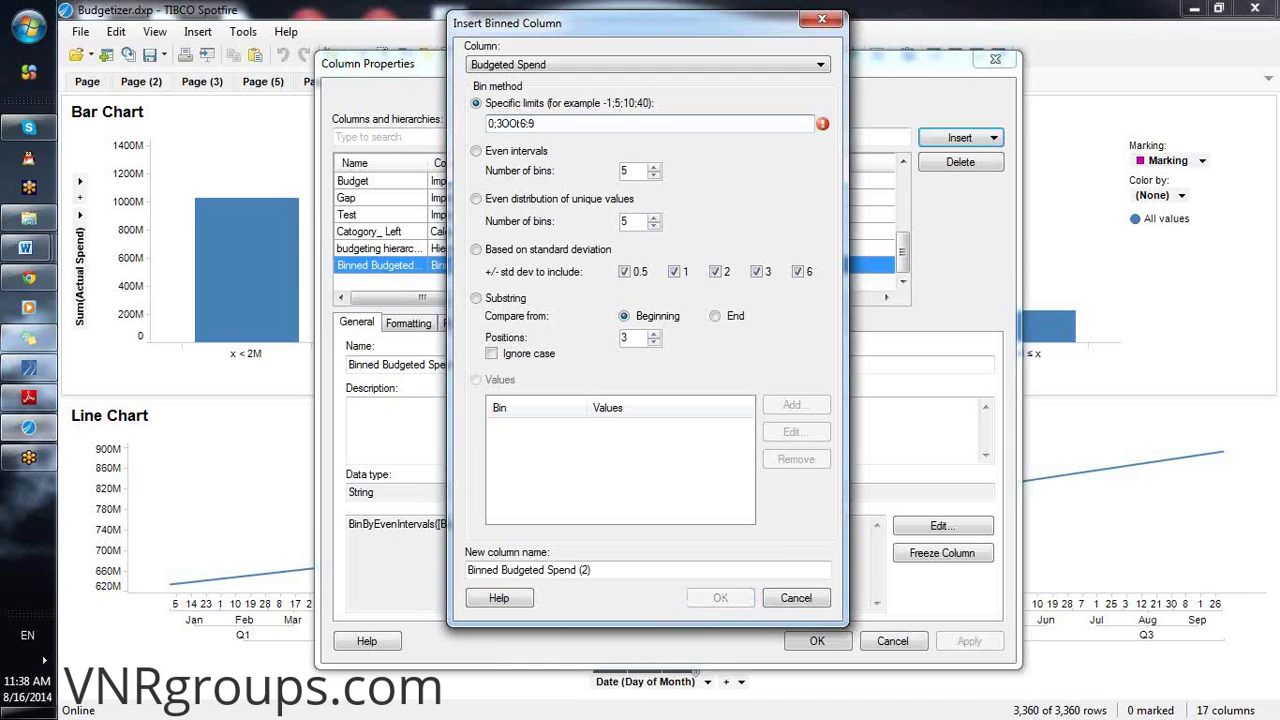
text(0000)
key(BackSpace)
key(BackSpace)
key(BackSpace)
key(Delete)
text(000)
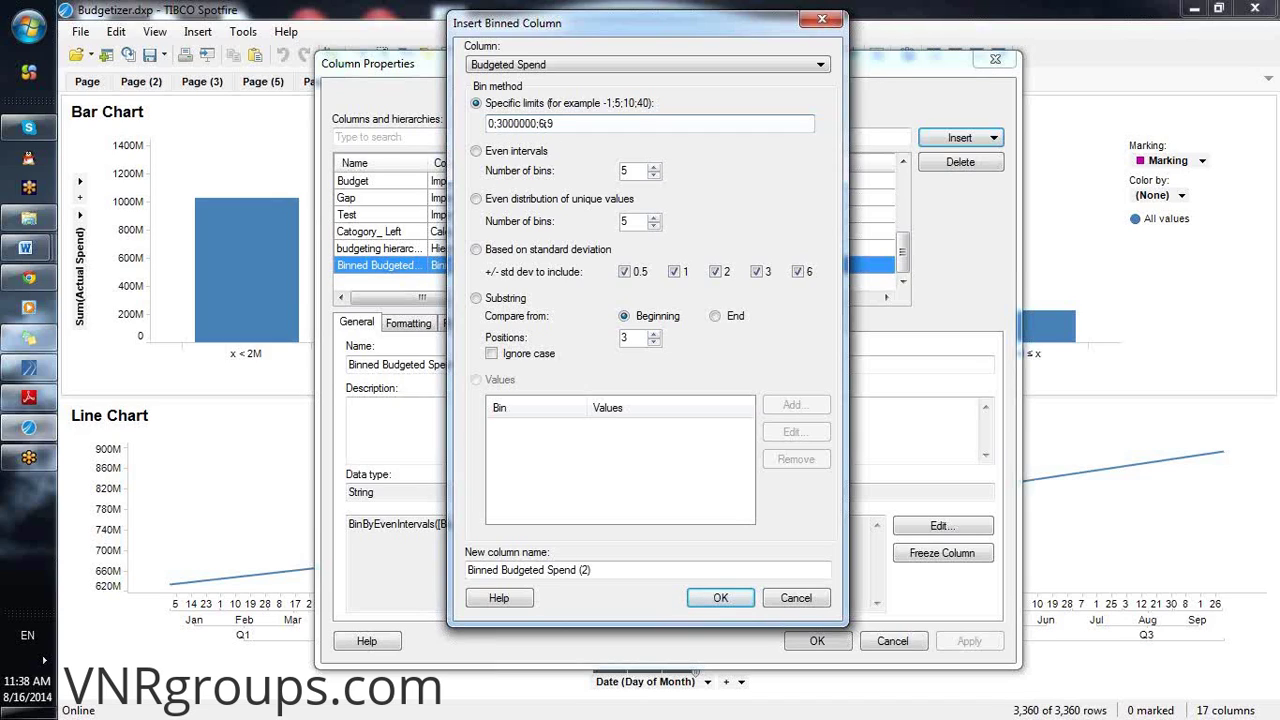
text(000;6000000;9000000;)
click(720, 598)
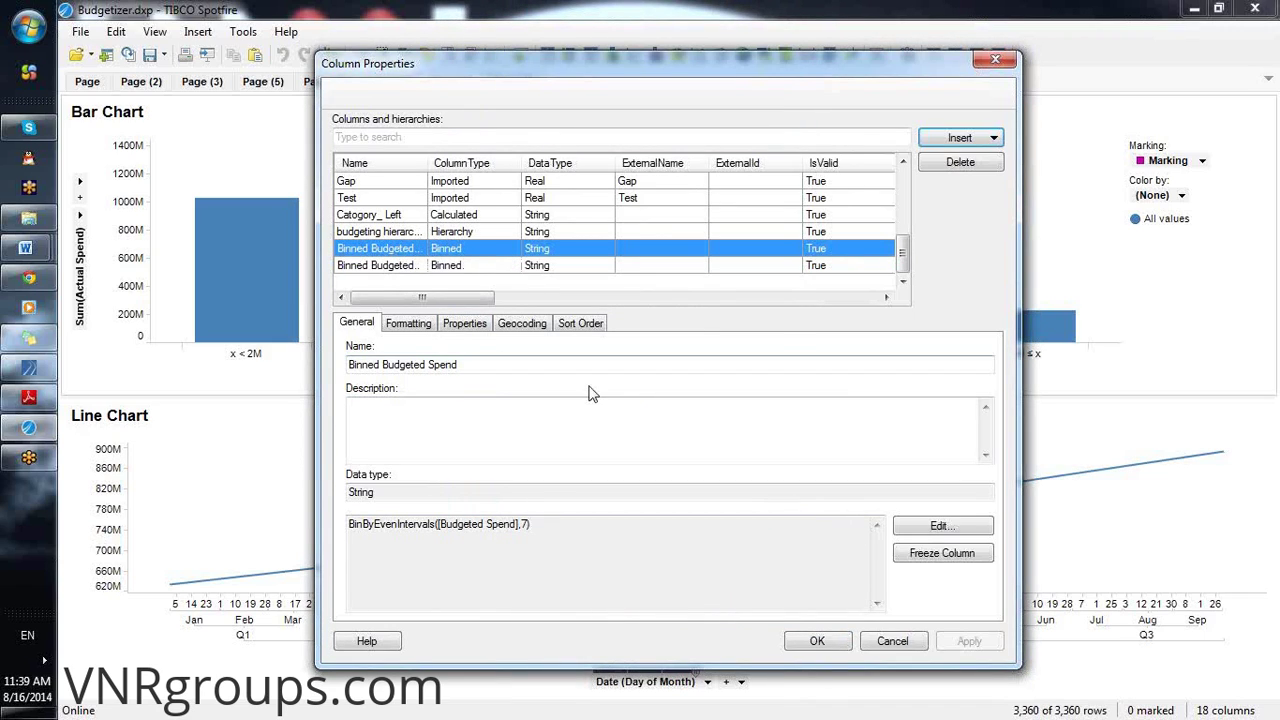
Accept the column properties and put Binned Budgeted Spend (2) on the bar chart's category axis
click(817, 641)
click(657, 378)
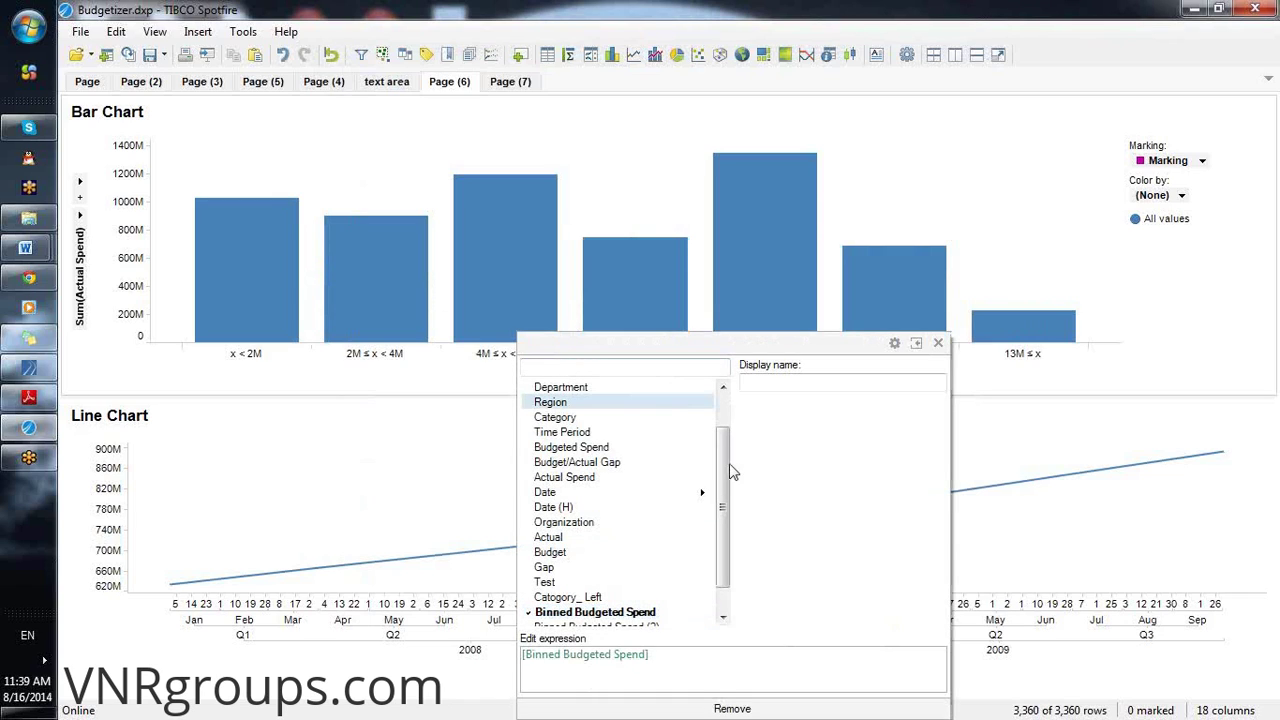
scroll(730, 510, down, 1)
click(645, 599)
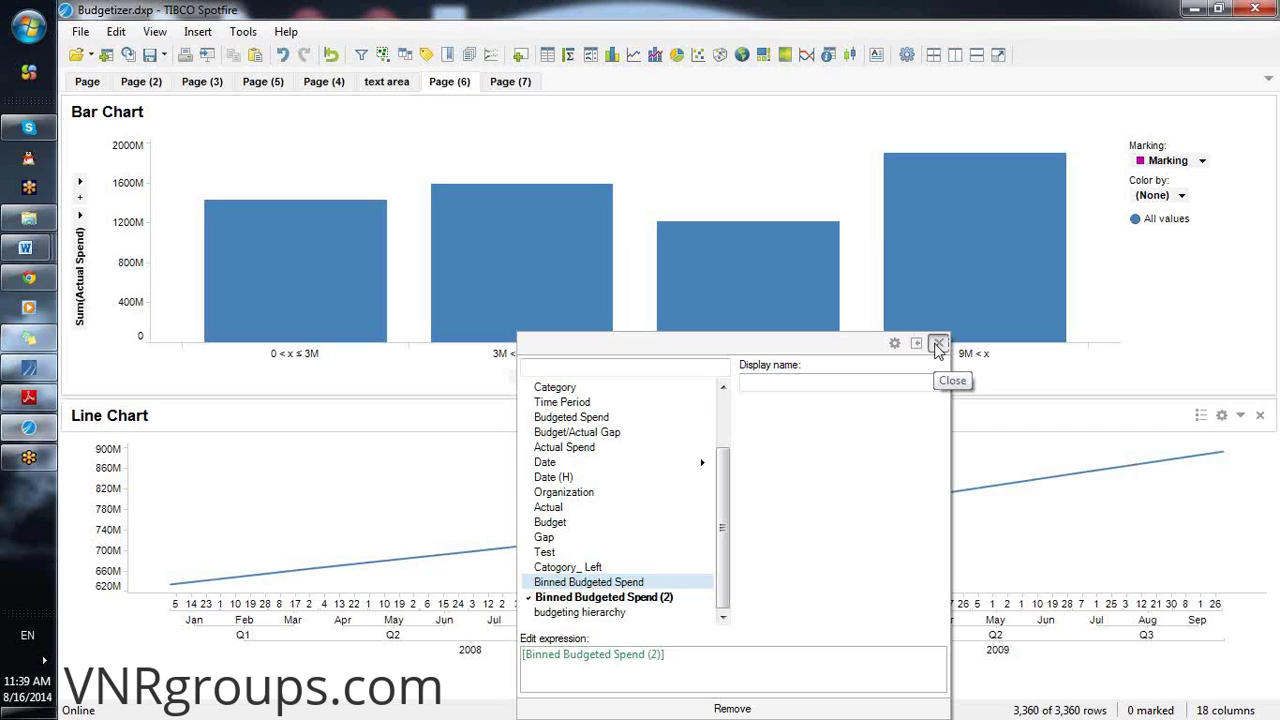
click(938, 344)
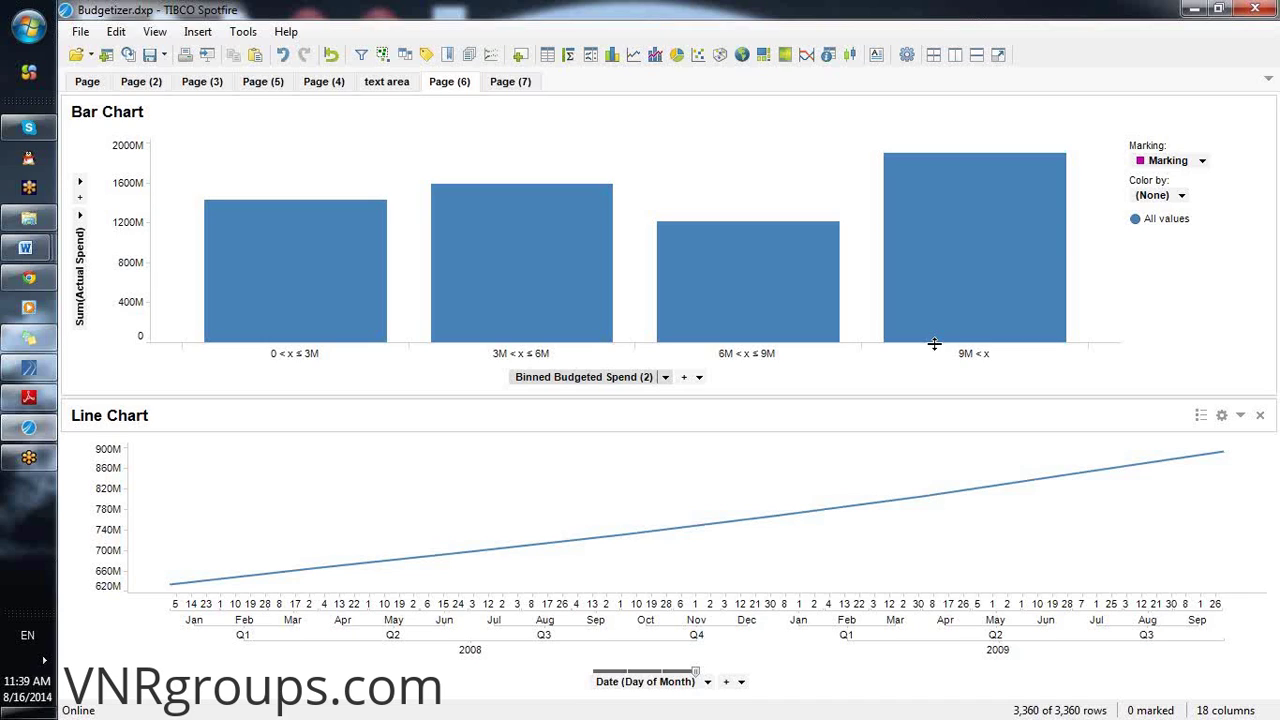
mouse_move(670, 230)
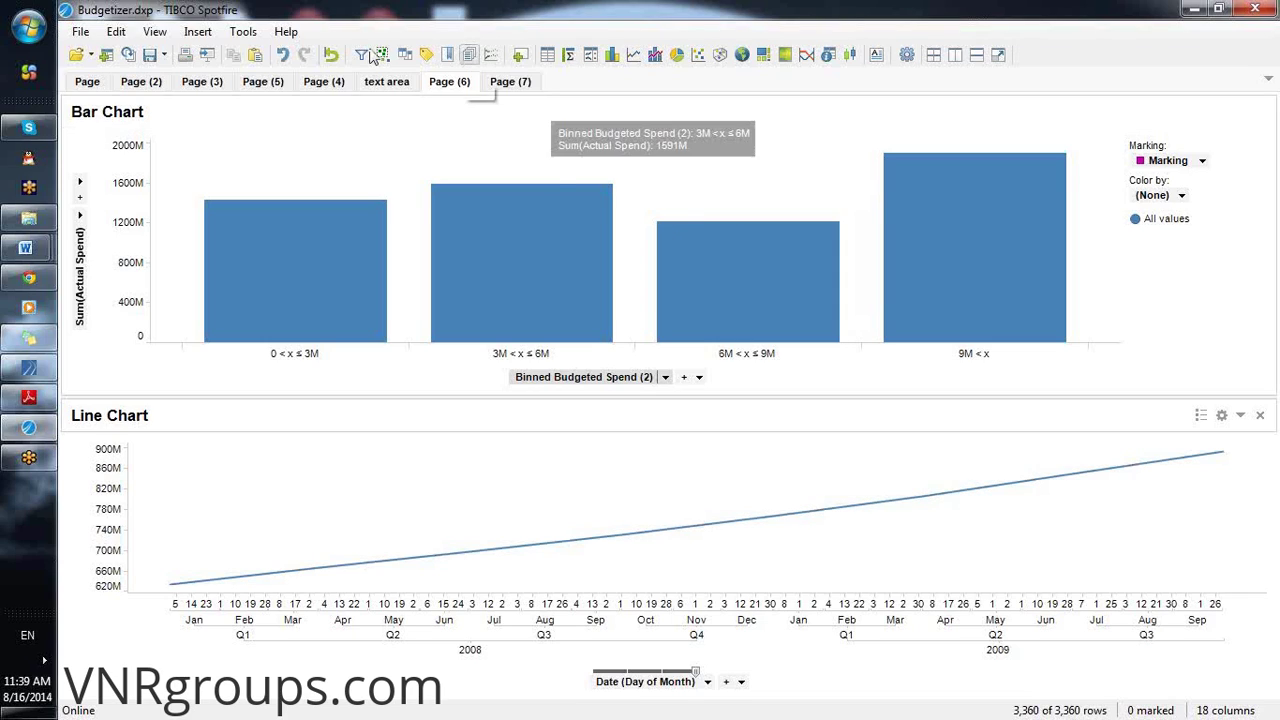
Start another binned column from the column properties, keeping Department as its source column
click(116, 31)
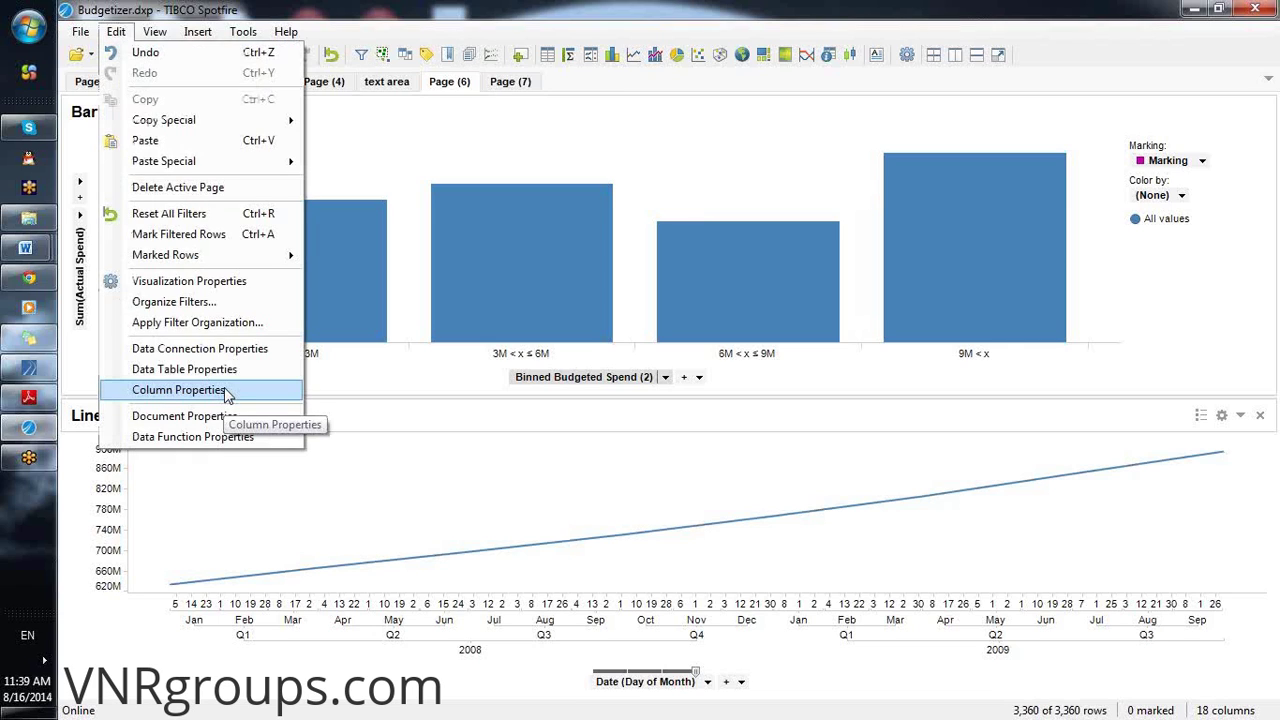
click(178, 390)
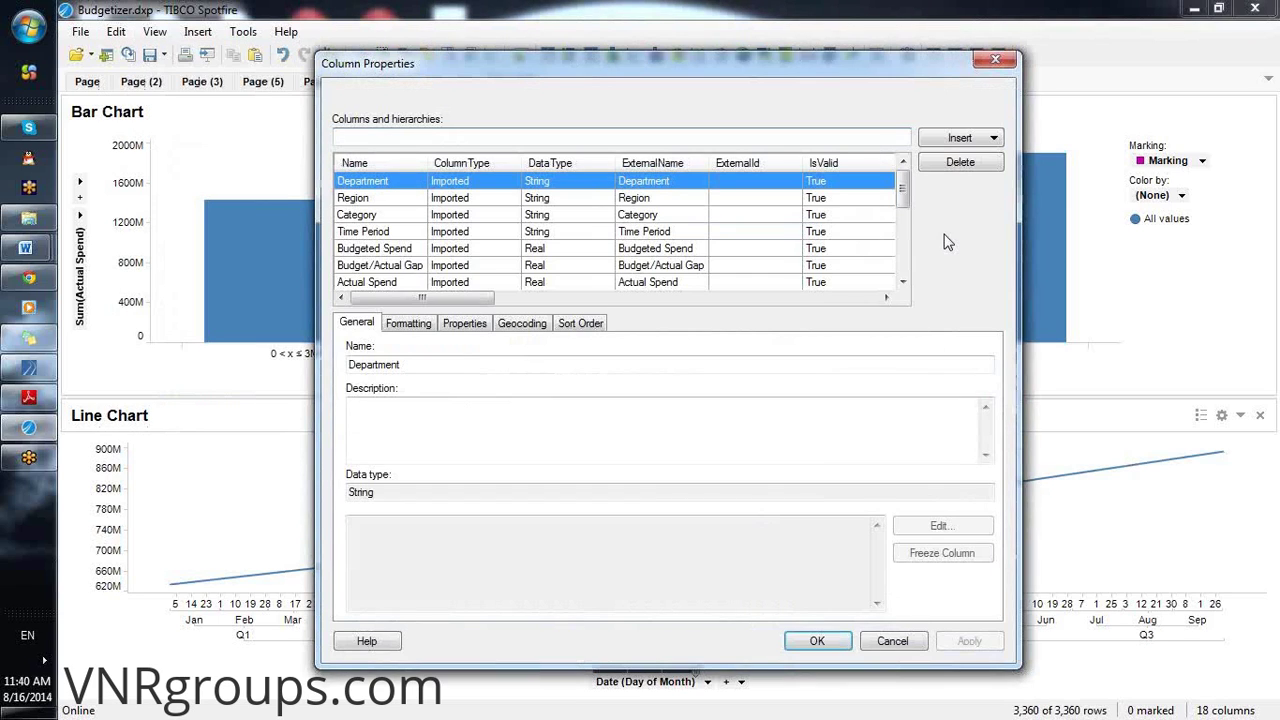
drag(904, 193, 906, 246)
click(965, 140)
click(945, 195)
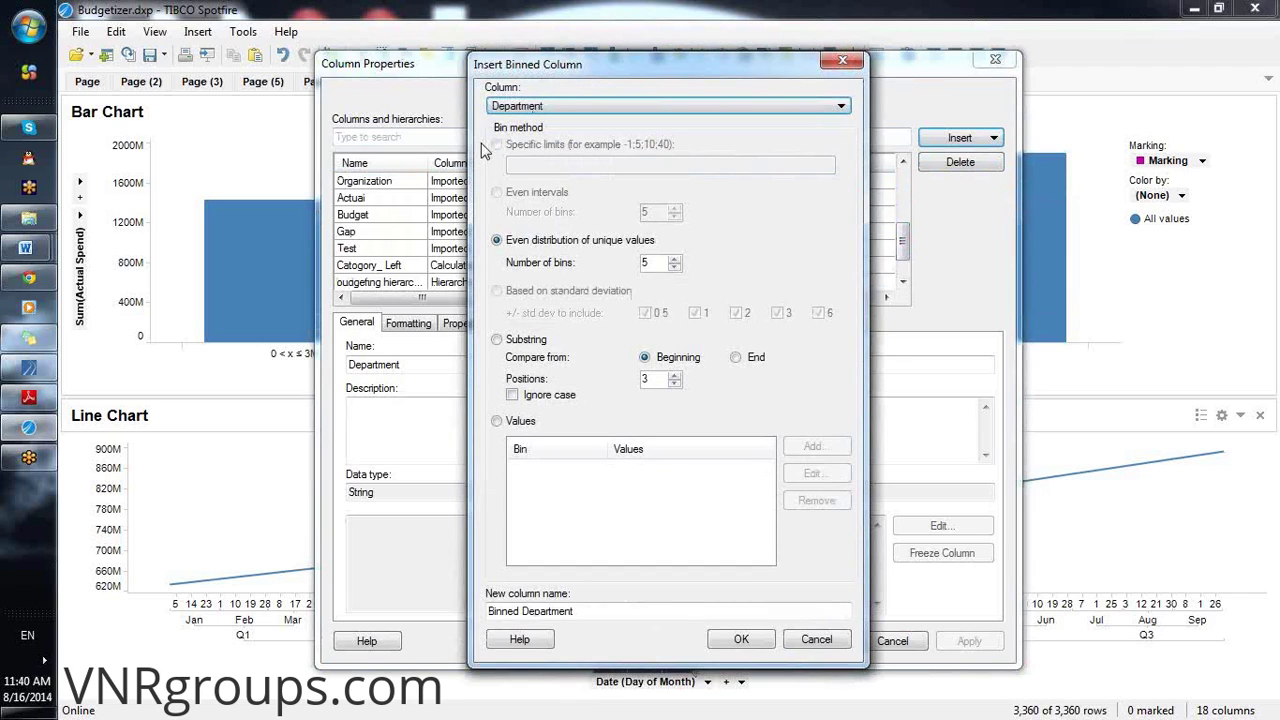
click(548, 107)
click(540, 110)
click(538, 107)
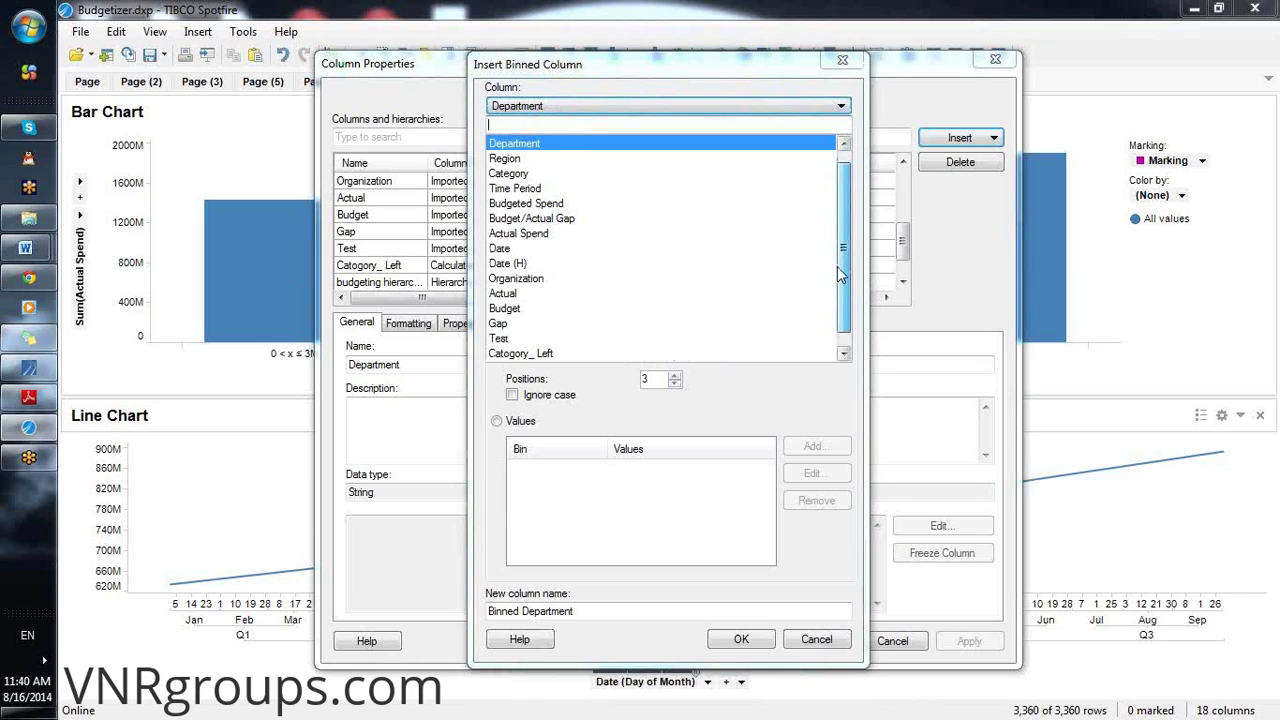
scroll(837, 266, down, 1)
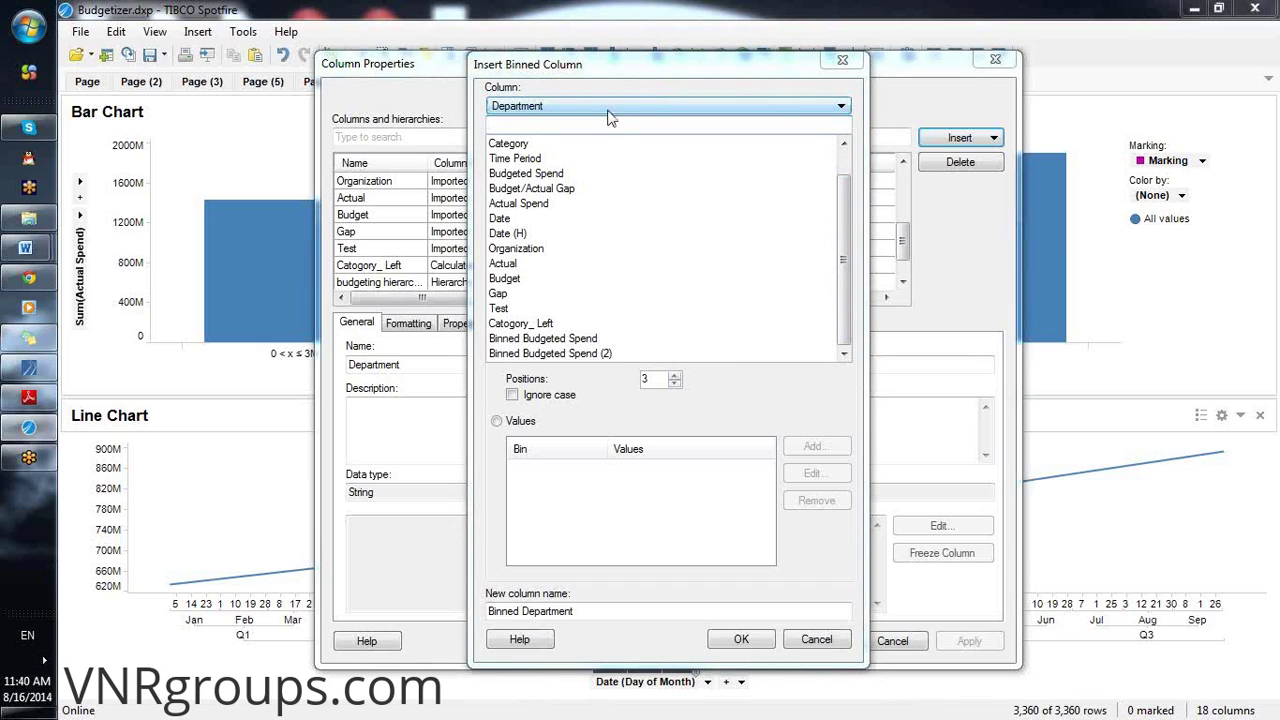
click(644, 88)
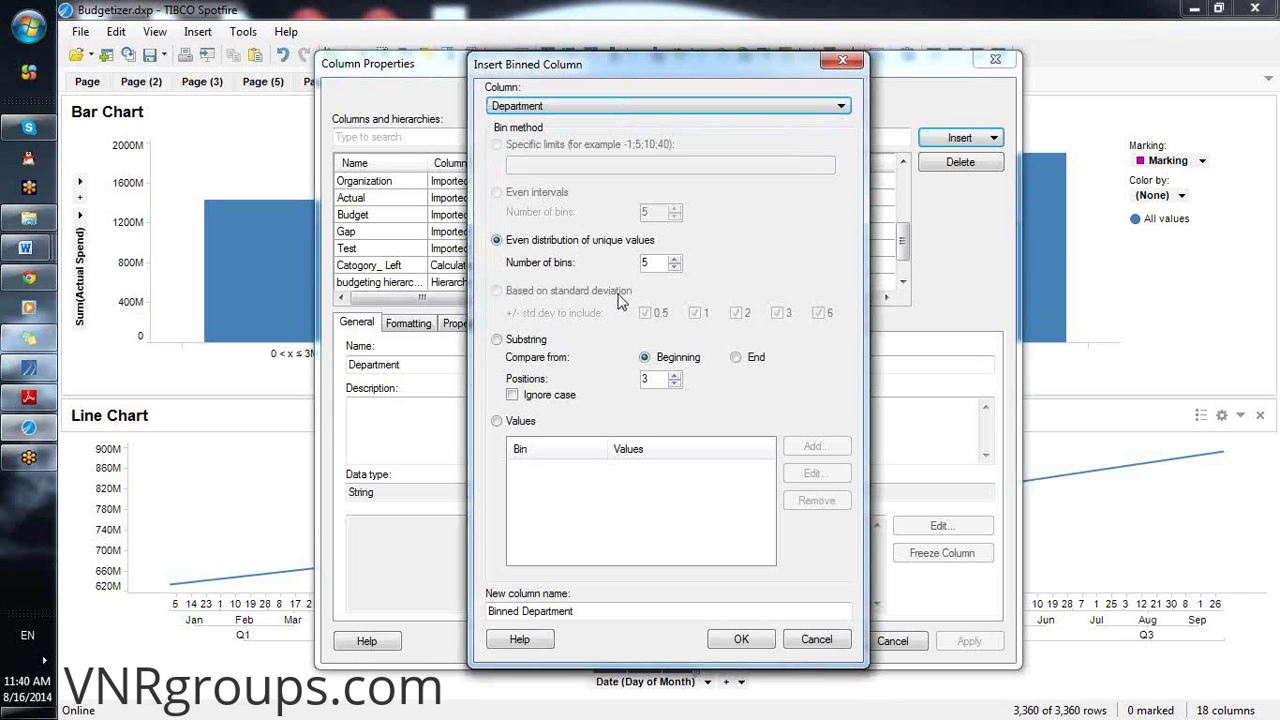
Bin Department by substring from the beginning with 1 position, ignoring case, insert the column and accept the column properties
click(498, 340)
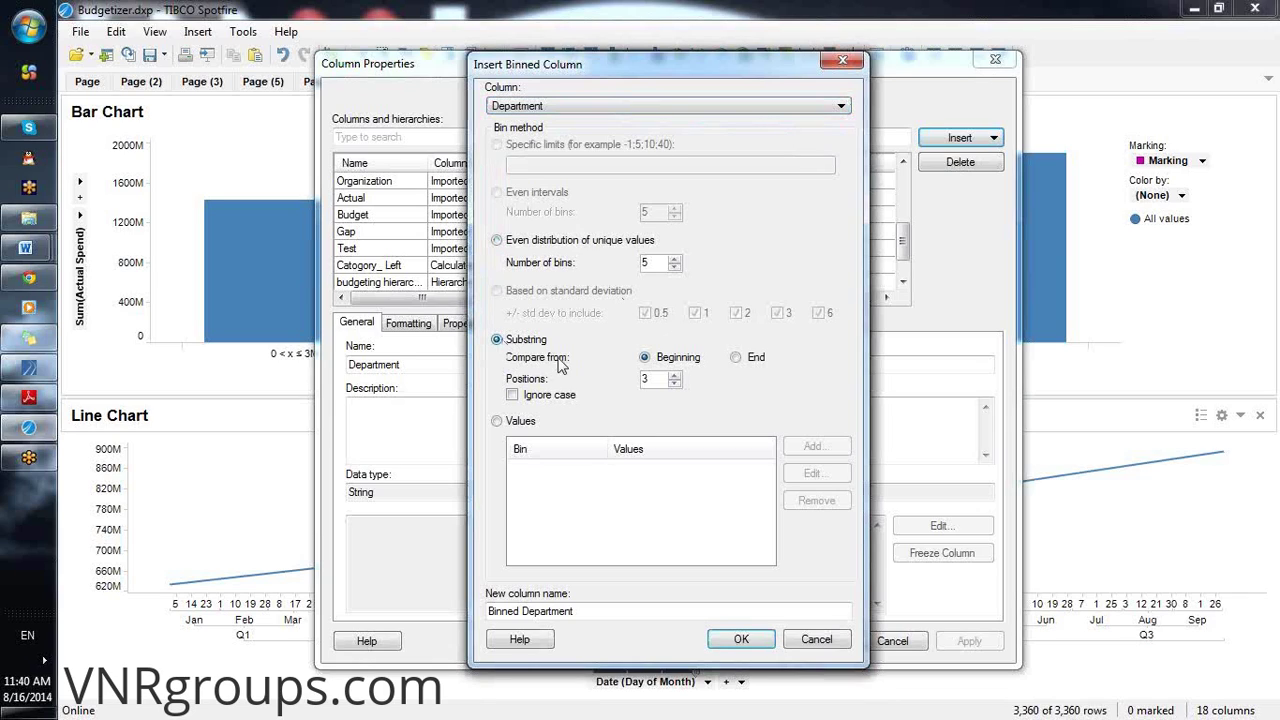
click(675, 384)
click(675, 384)
click(524, 400)
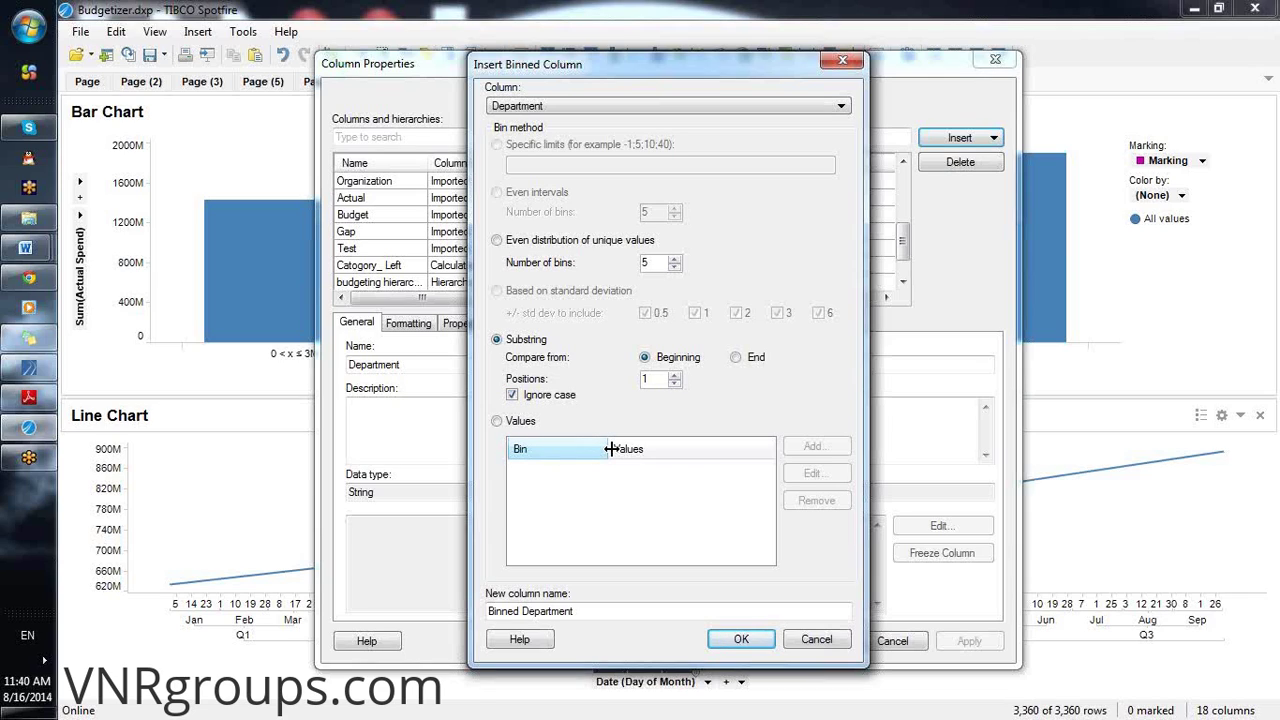
click(735, 640)
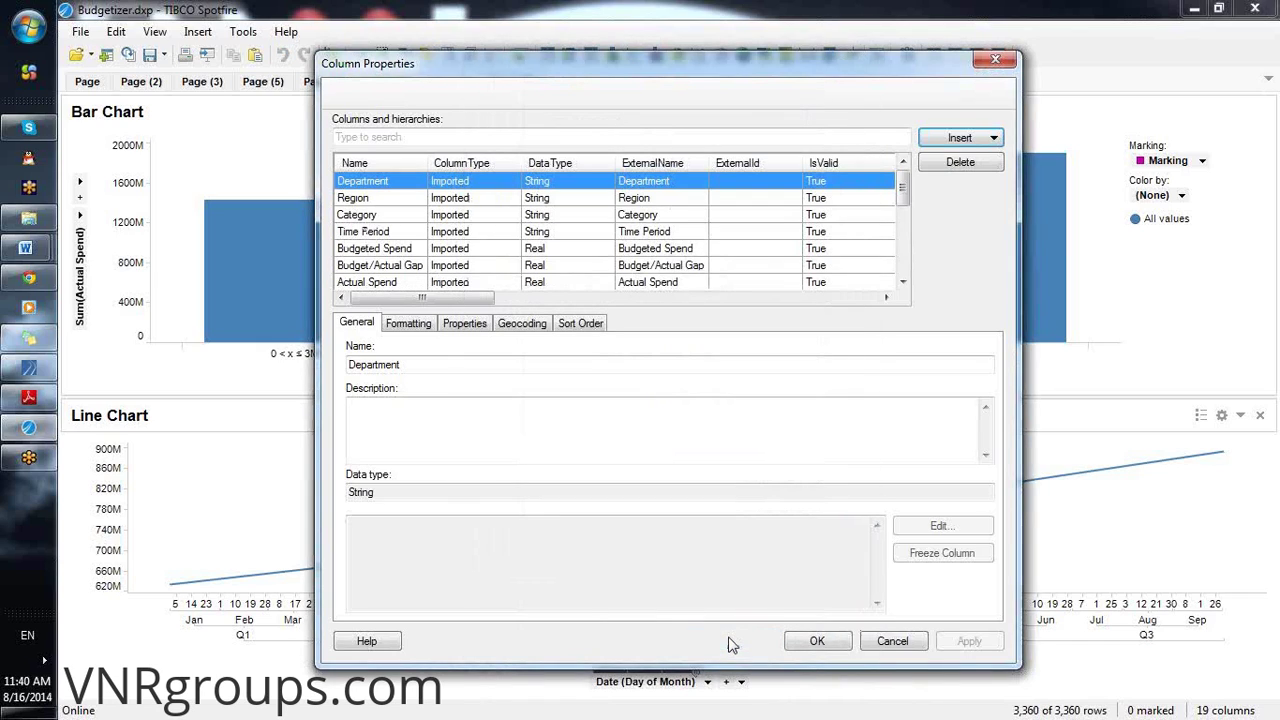
click(812, 646)
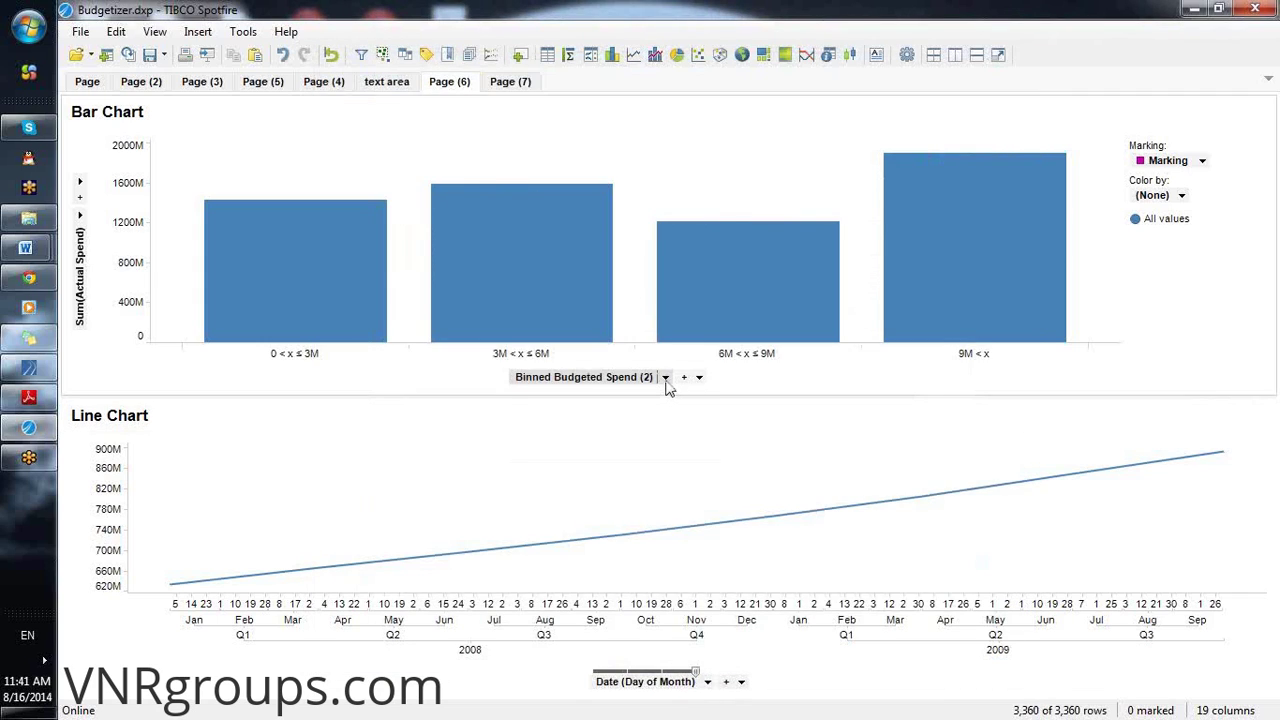
Try Department on the bar chart's category axis and replace it with Binned Department
click(666, 378)
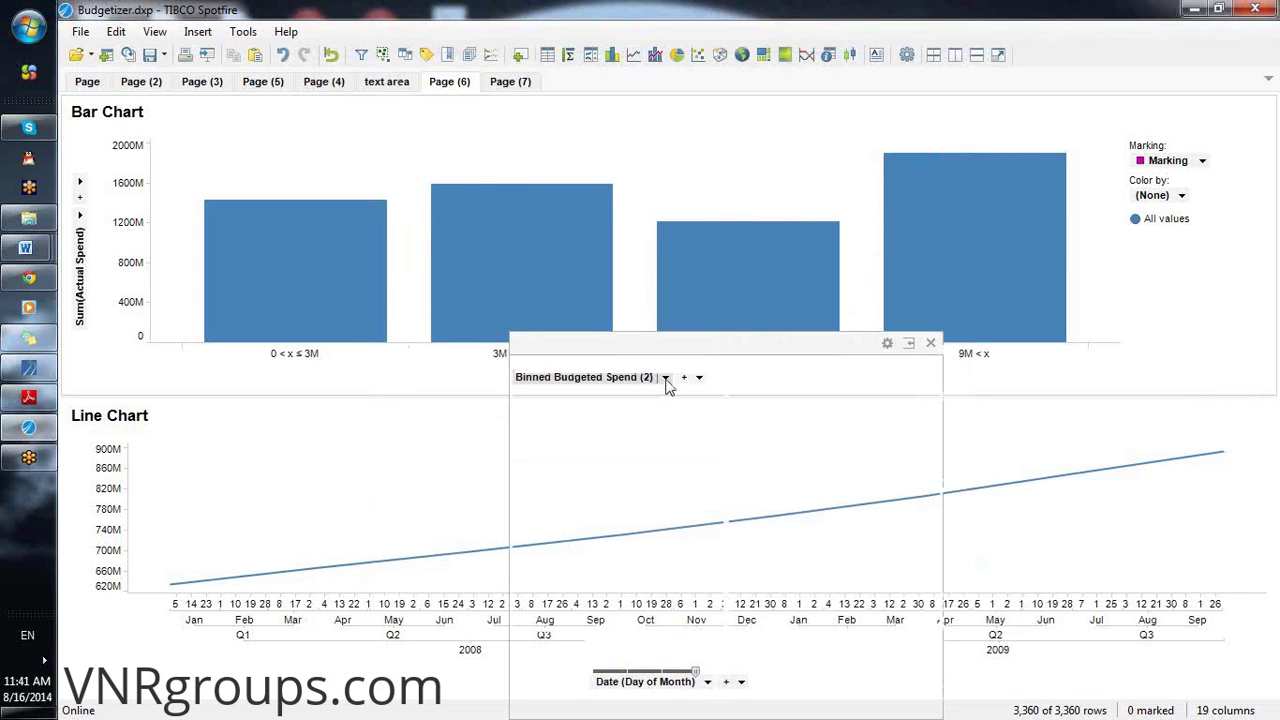
drag(714, 471, 715, 415)
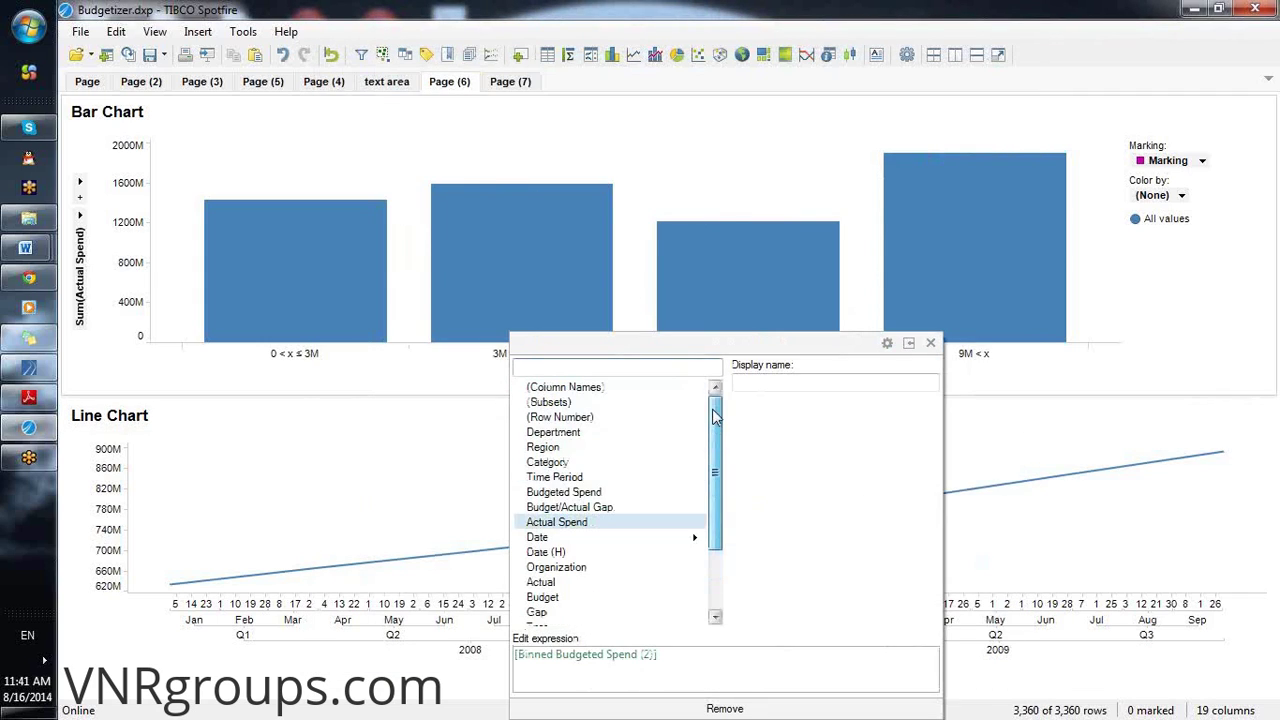
click(605, 441)
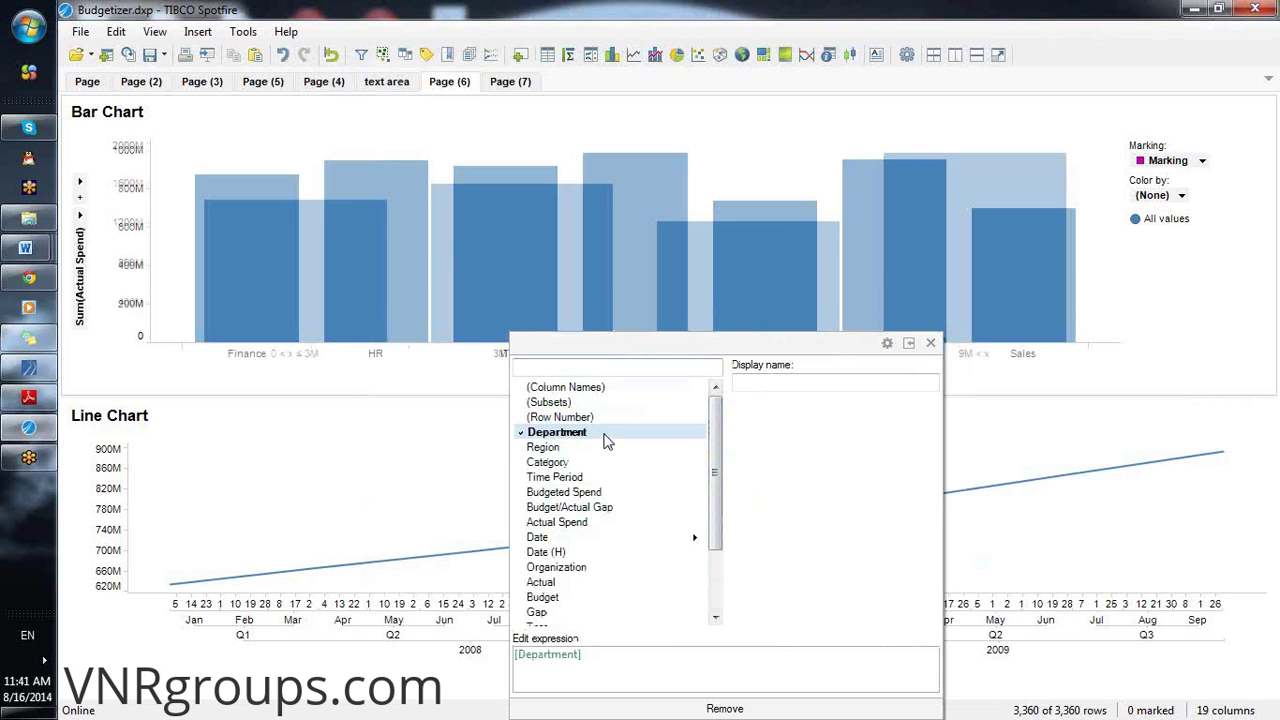
drag(715, 441, 714, 499)
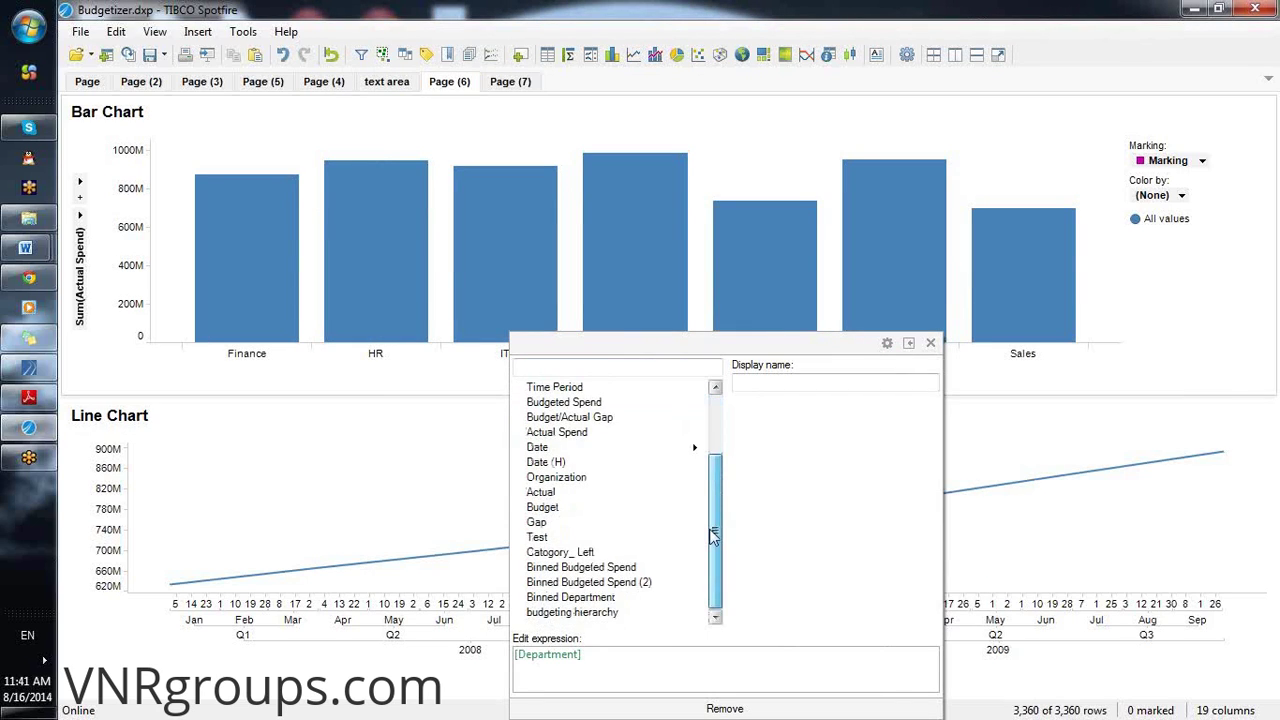
click(614, 598)
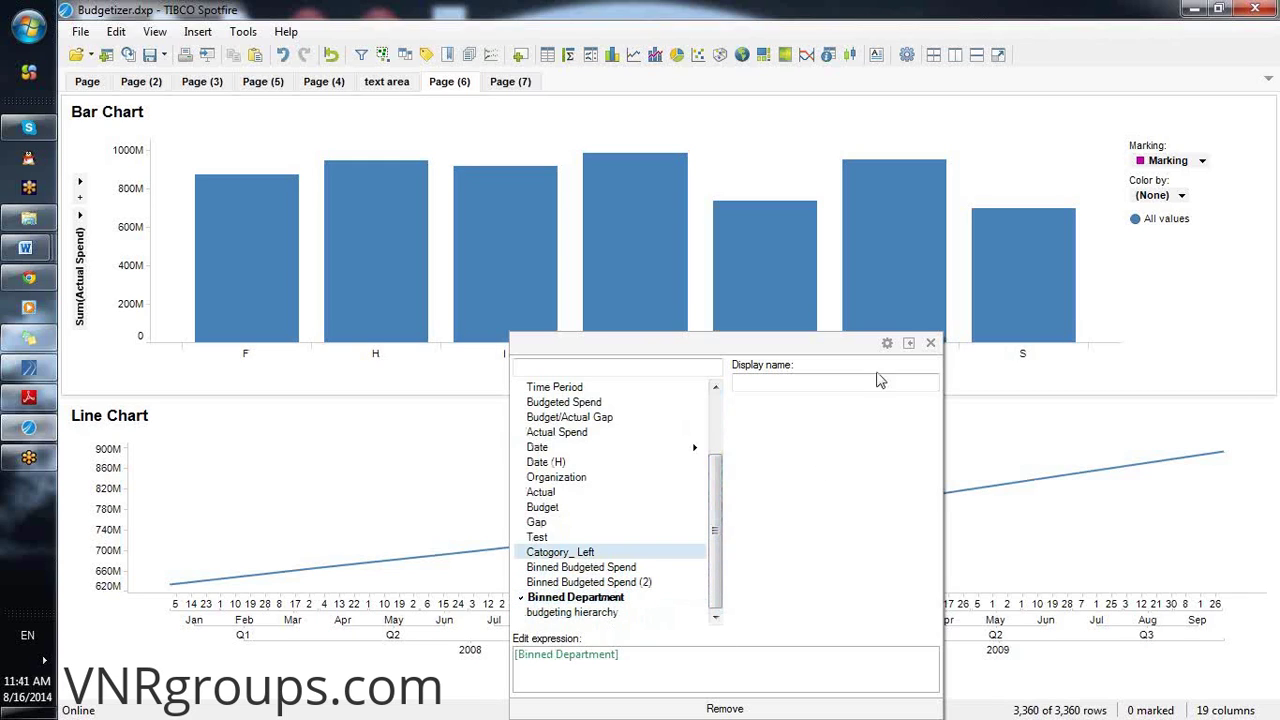
click(930, 343)
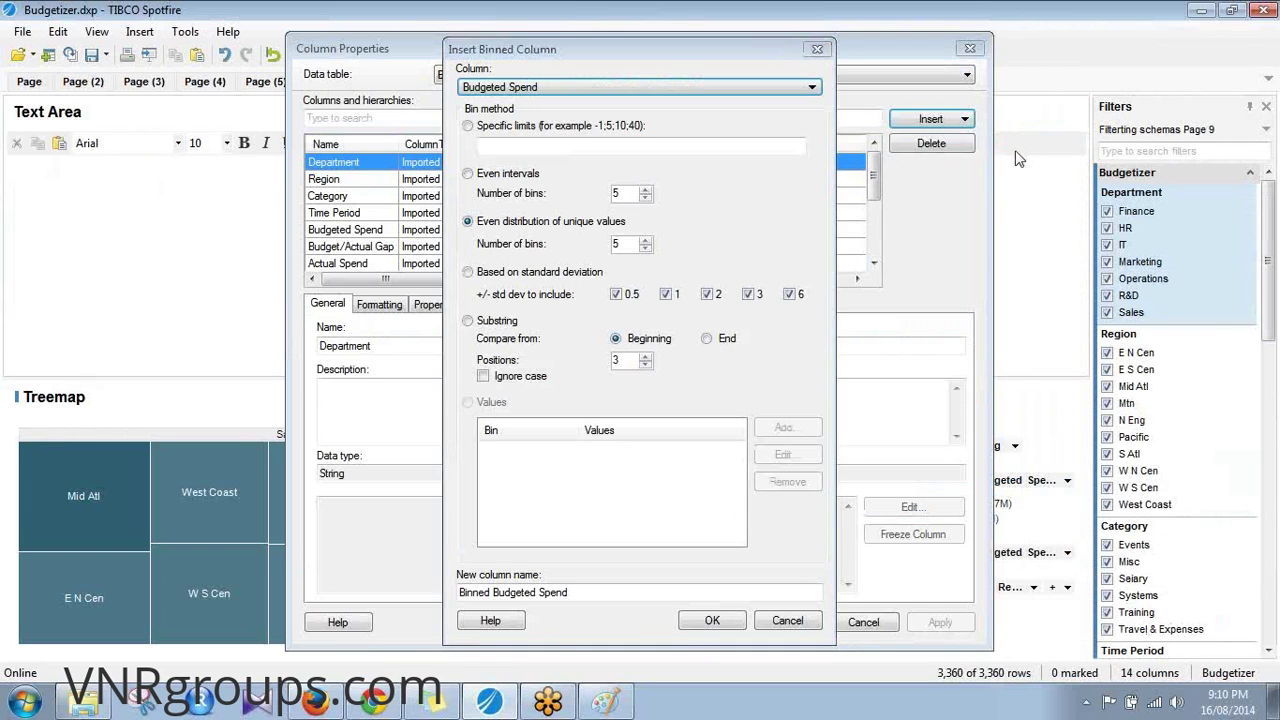
Switch to the Paint notes and view the topic list at their beginning
click(605, 702)
scroll(640, 400, up, 15)
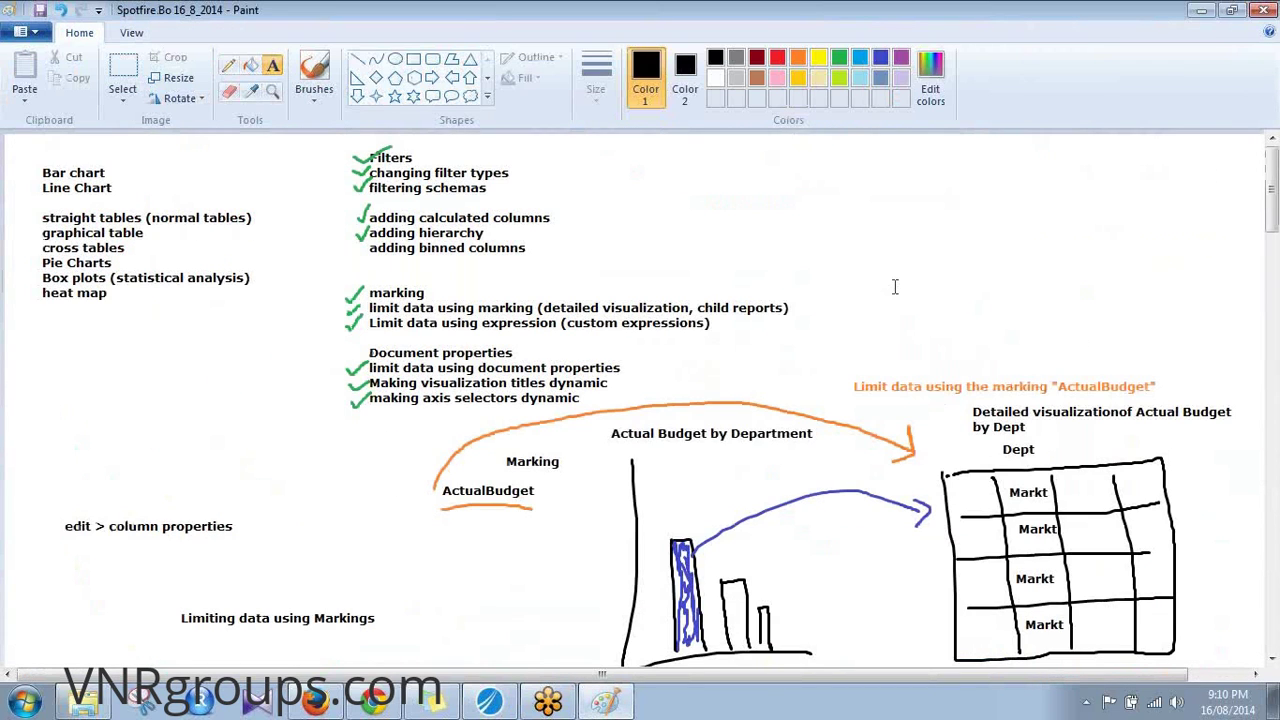
Tick off "adding binned columns" in the topic list with a green brush check mark and save the notes
click(840, 58)
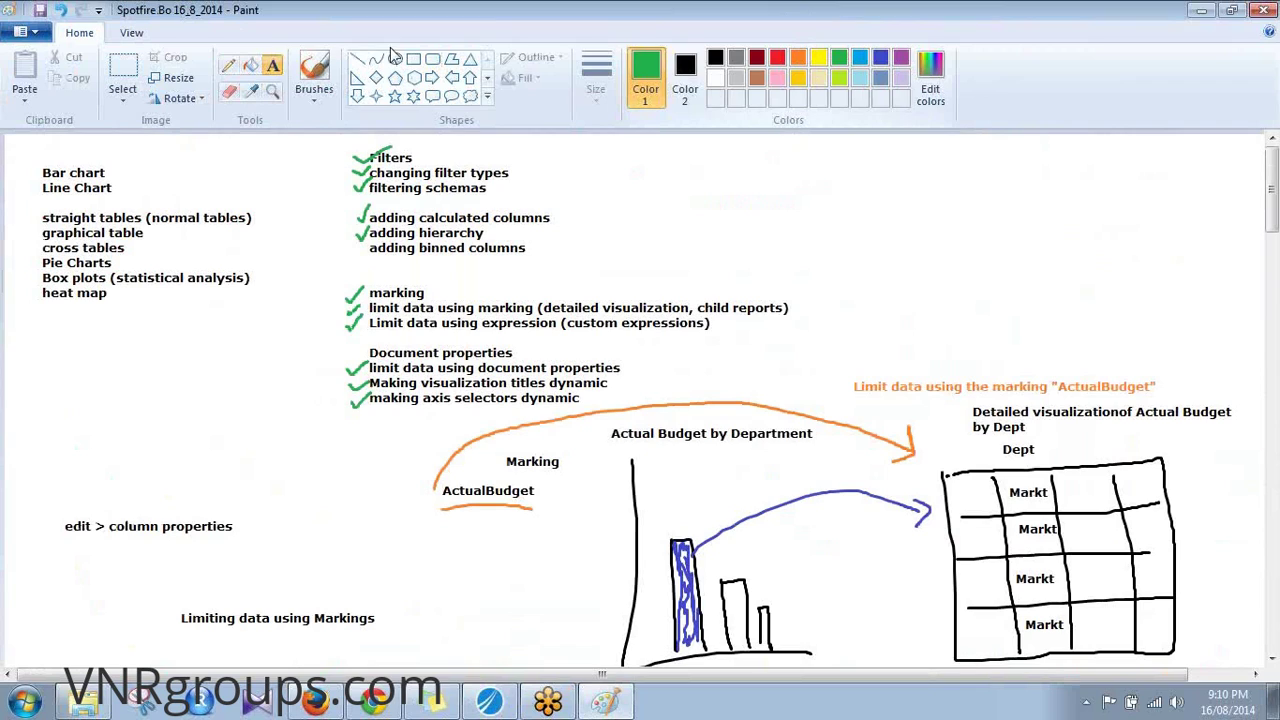
click(305, 66)
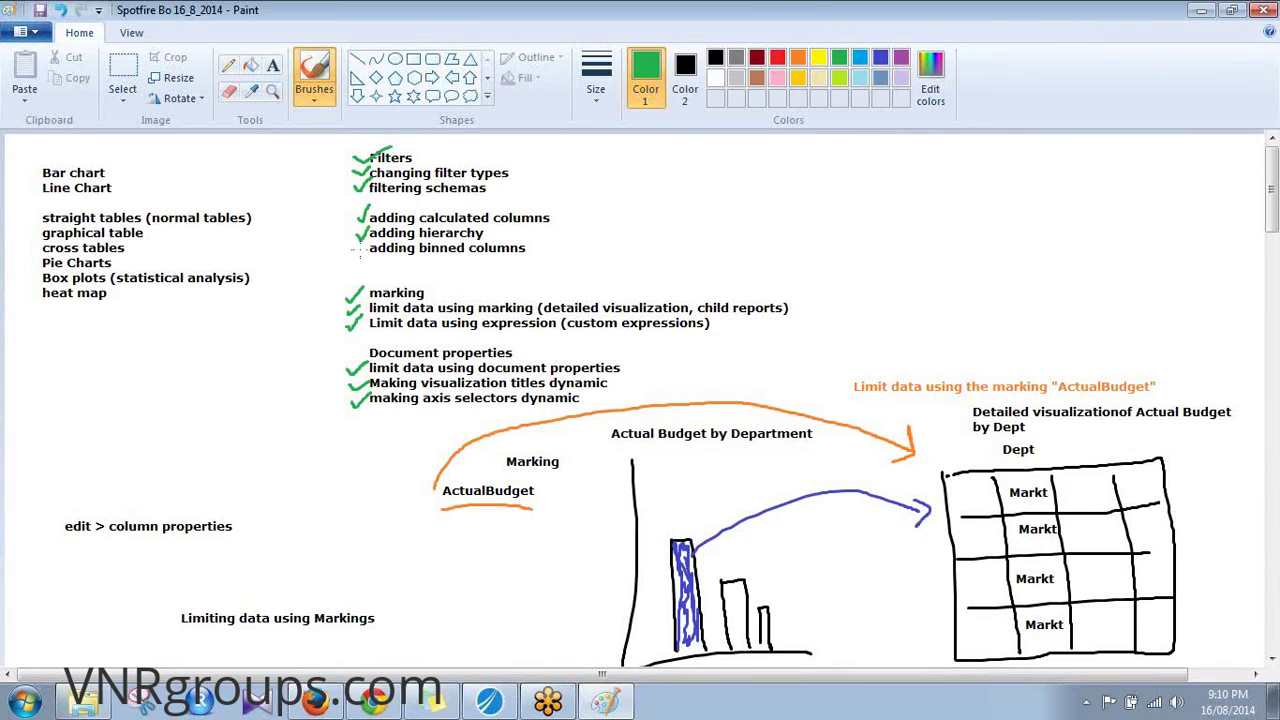
drag(352, 250, 368, 241)
click(40, 12)
Switch to Spotfire and cancel the binned column being inserted for Budgeted Spend, along with the column properties
click(546, 702)
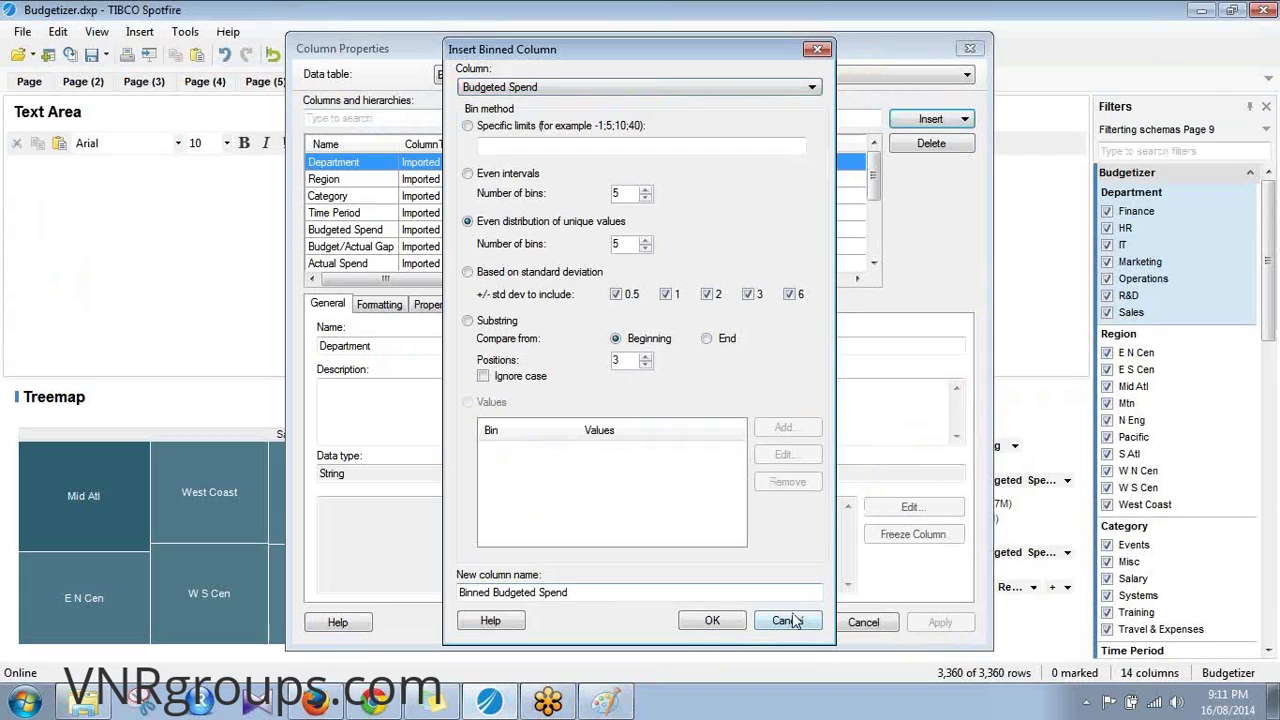
click(789, 621)
click(785, 622)
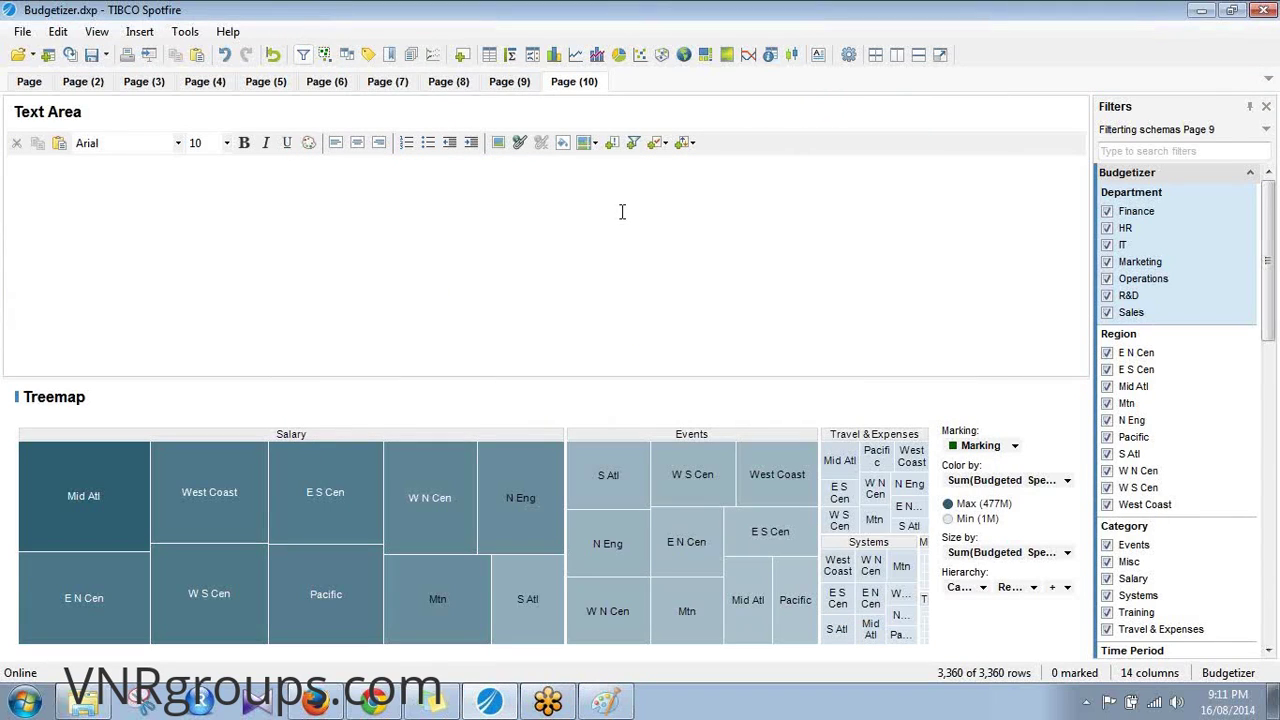
Back out of the new action control and title the text area "Action Controls"
click(612, 143)
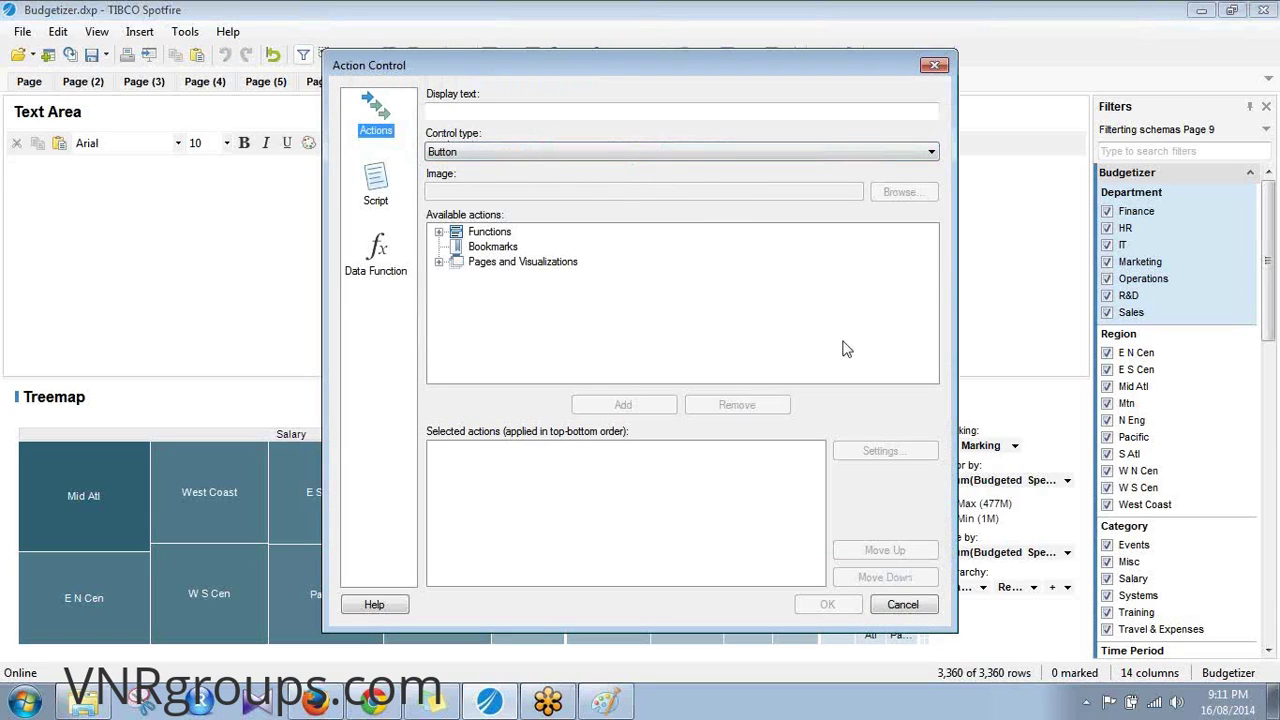
click(902, 604)
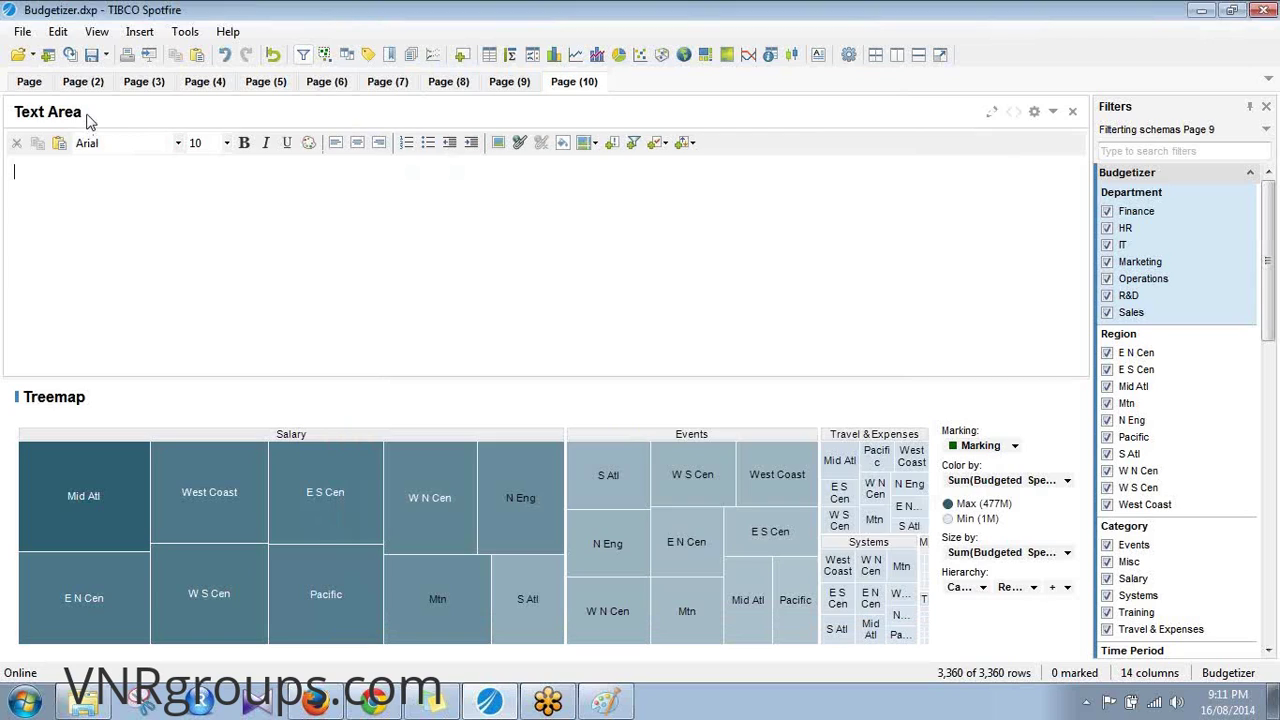
double_click(87, 118)
text(Action)
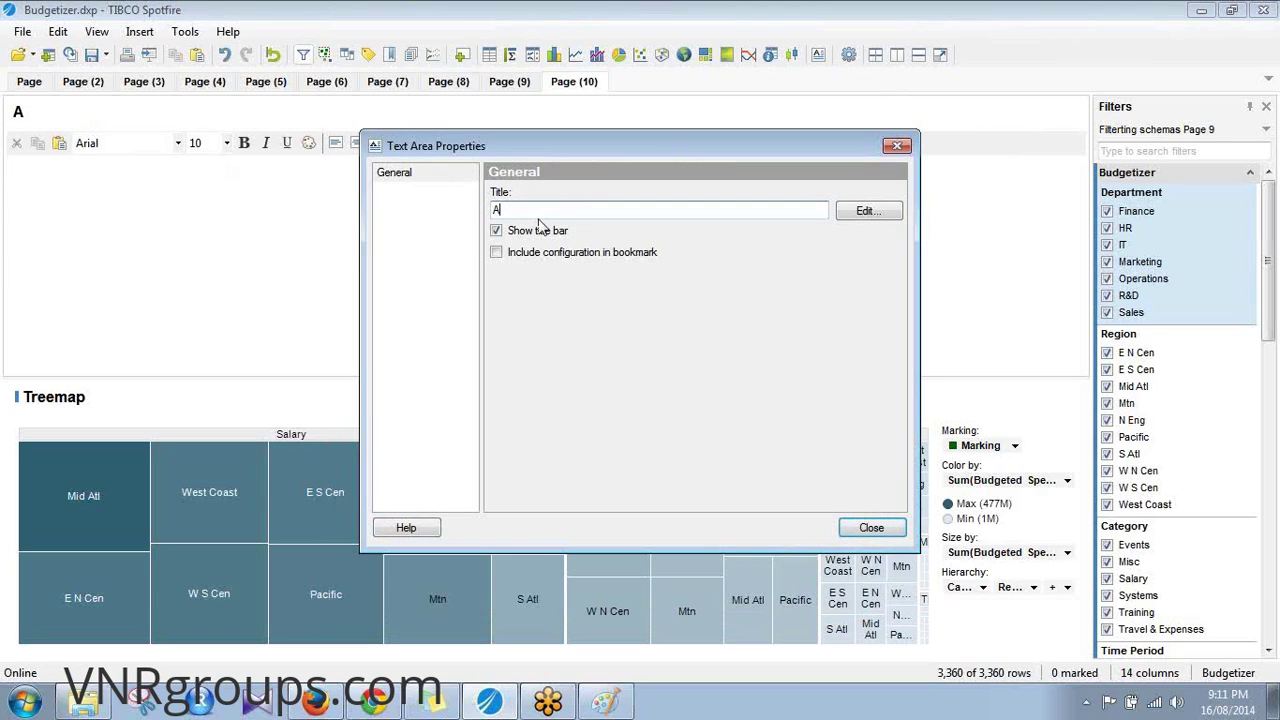
text(C)
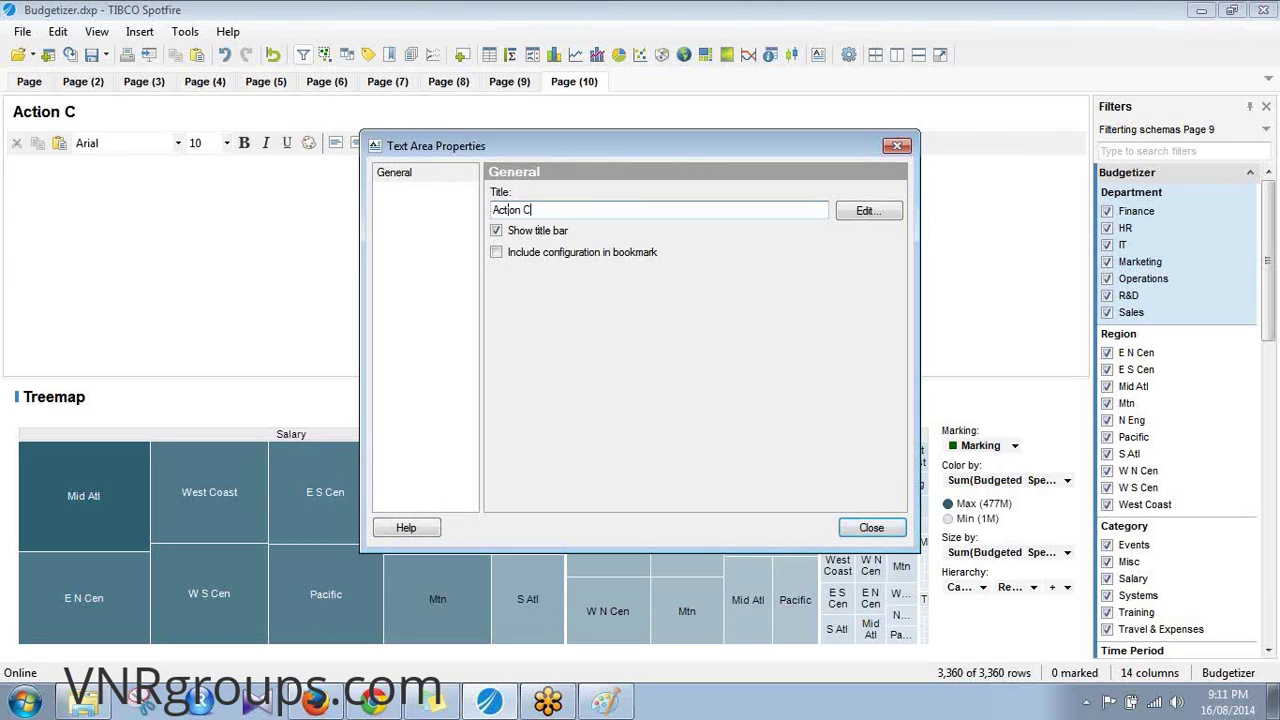
text(ontrols)
key(Return)
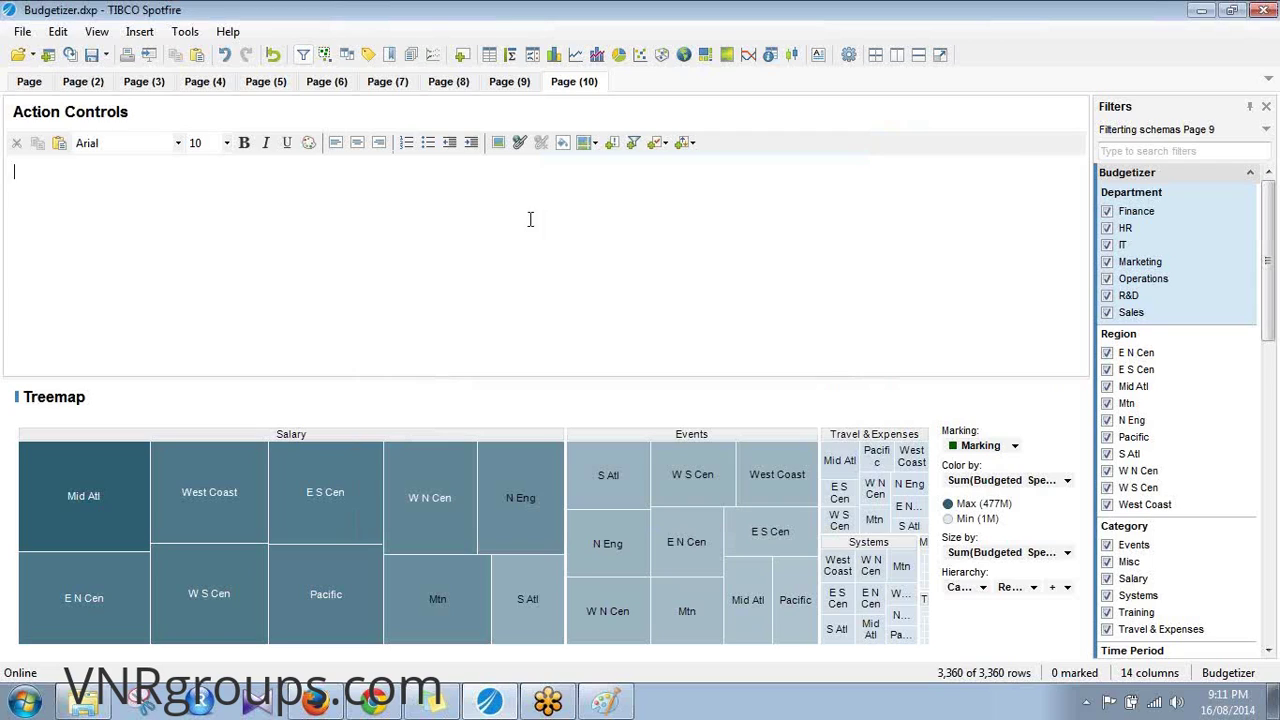
Start a new action control in the text area and expand the available pages and visualizations
click(610, 142)
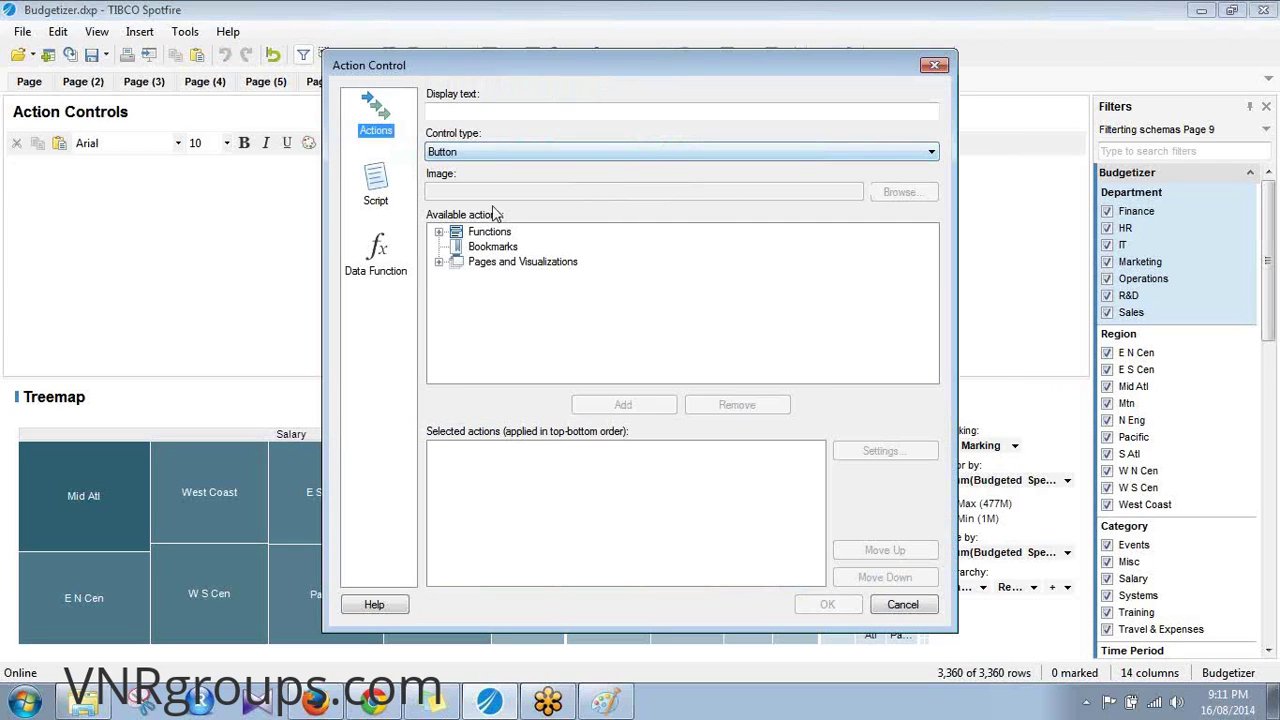
click(439, 264)
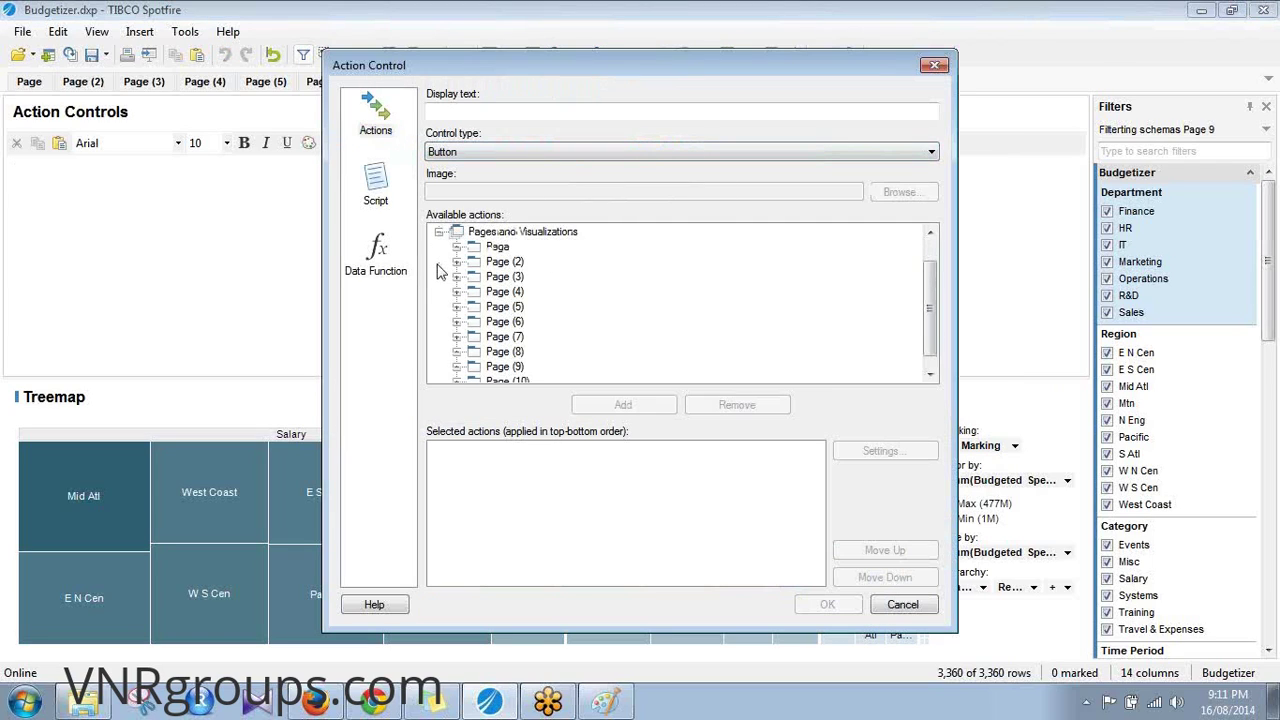
drag(929, 299, 935, 256)
Try the Link and Image control types, cancel browsing for an image and set the control type back to Button
click(567, 153)
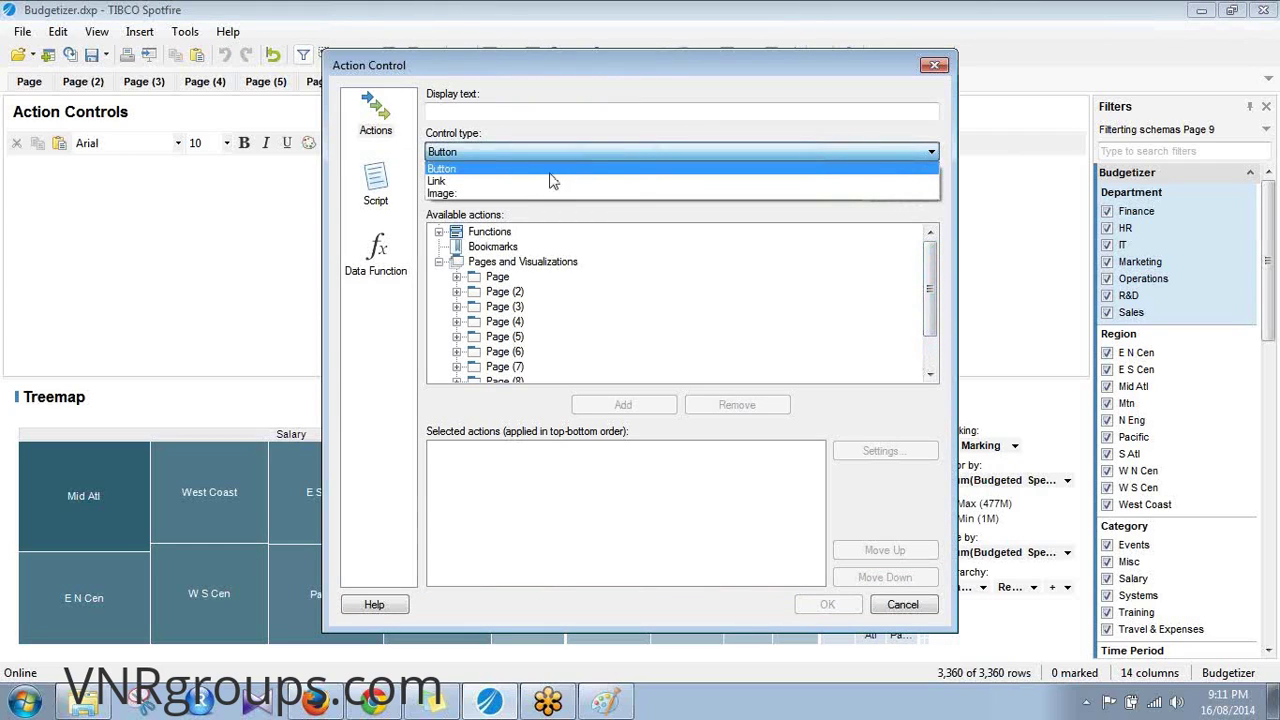
click(555, 178)
click(492, 155)
click(505, 188)
click(876, 198)
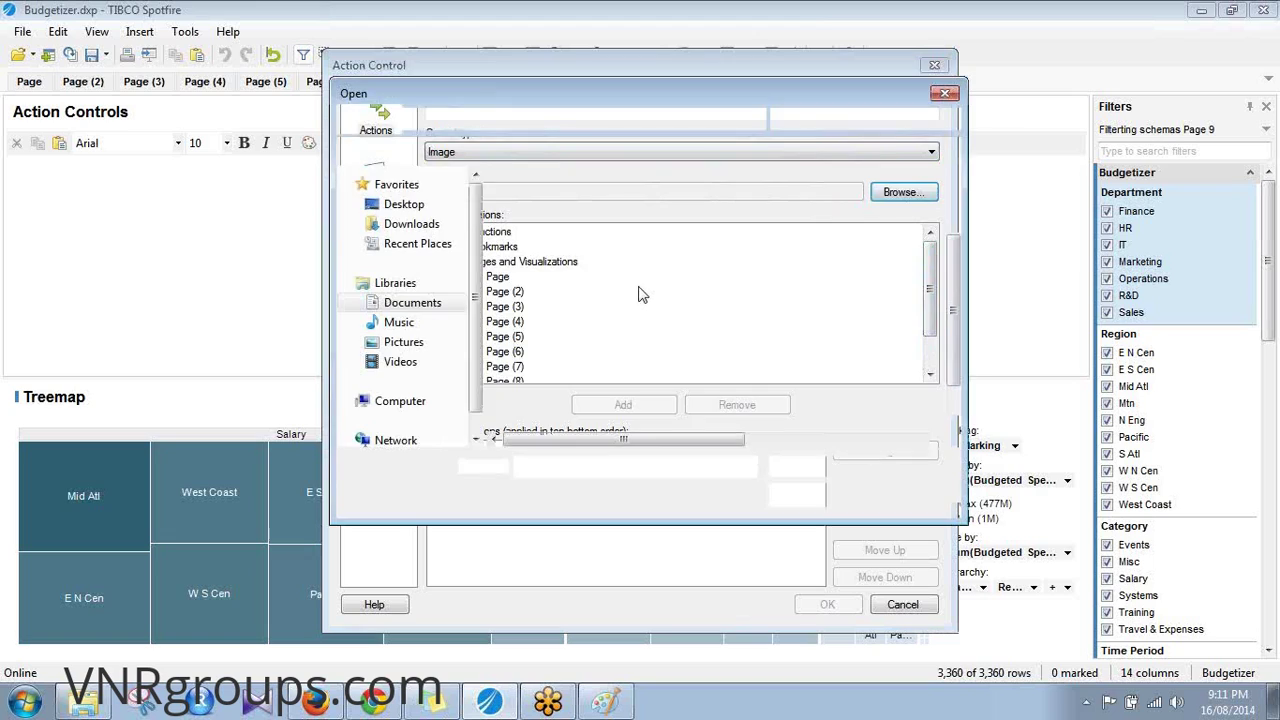
click(903, 494)
click(460, 153)
click(455, 166)
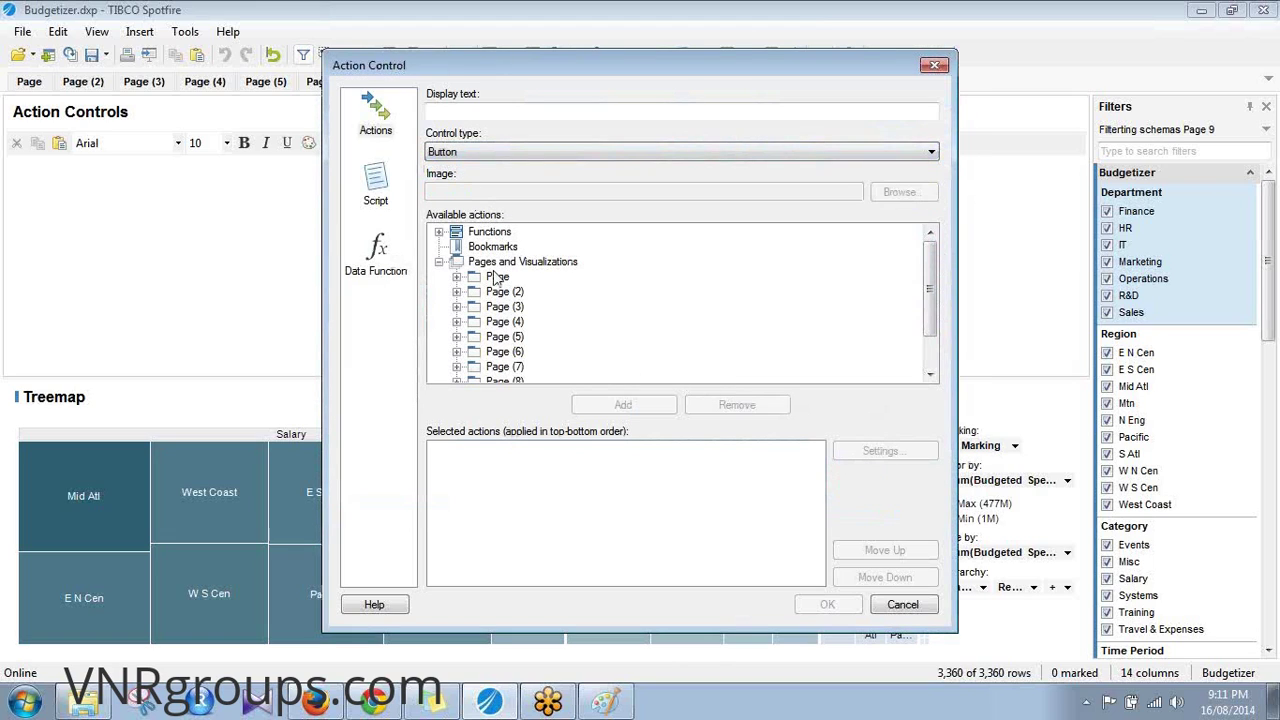
Add the Reset All Filters function as the button's action and set its display text to "Reset All Filters"
click(439, 232)
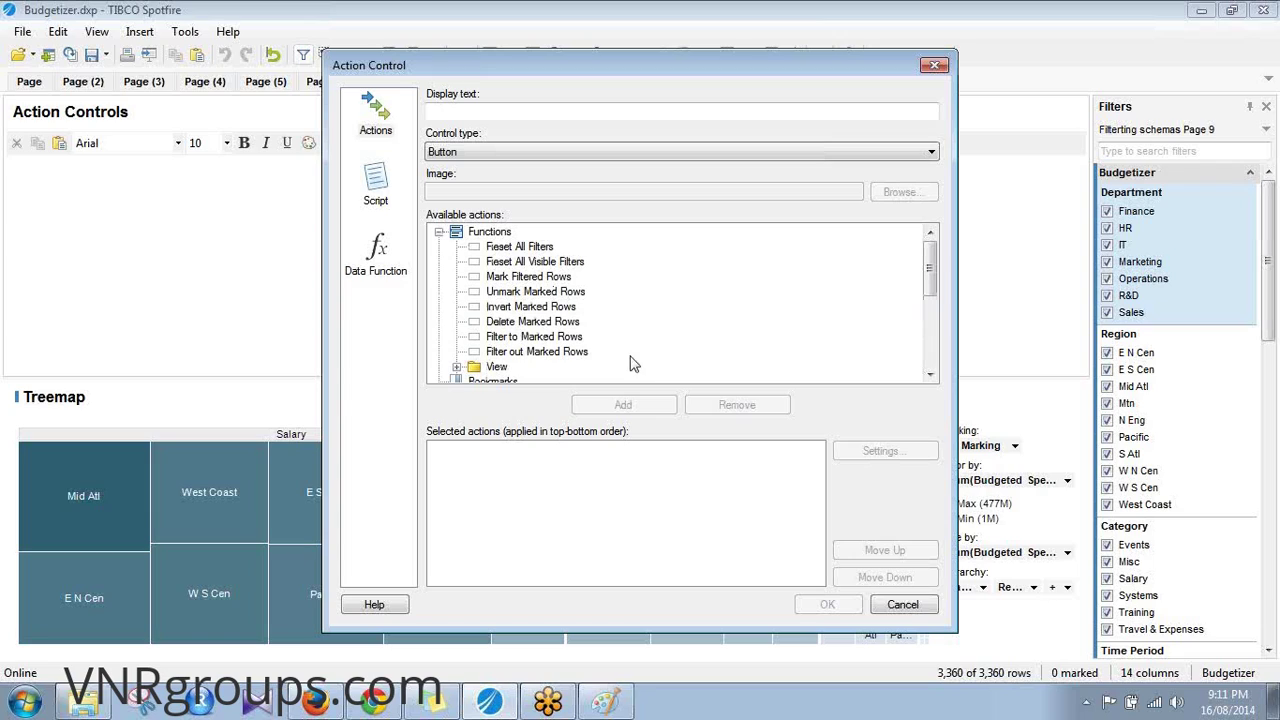
click(518, 247)
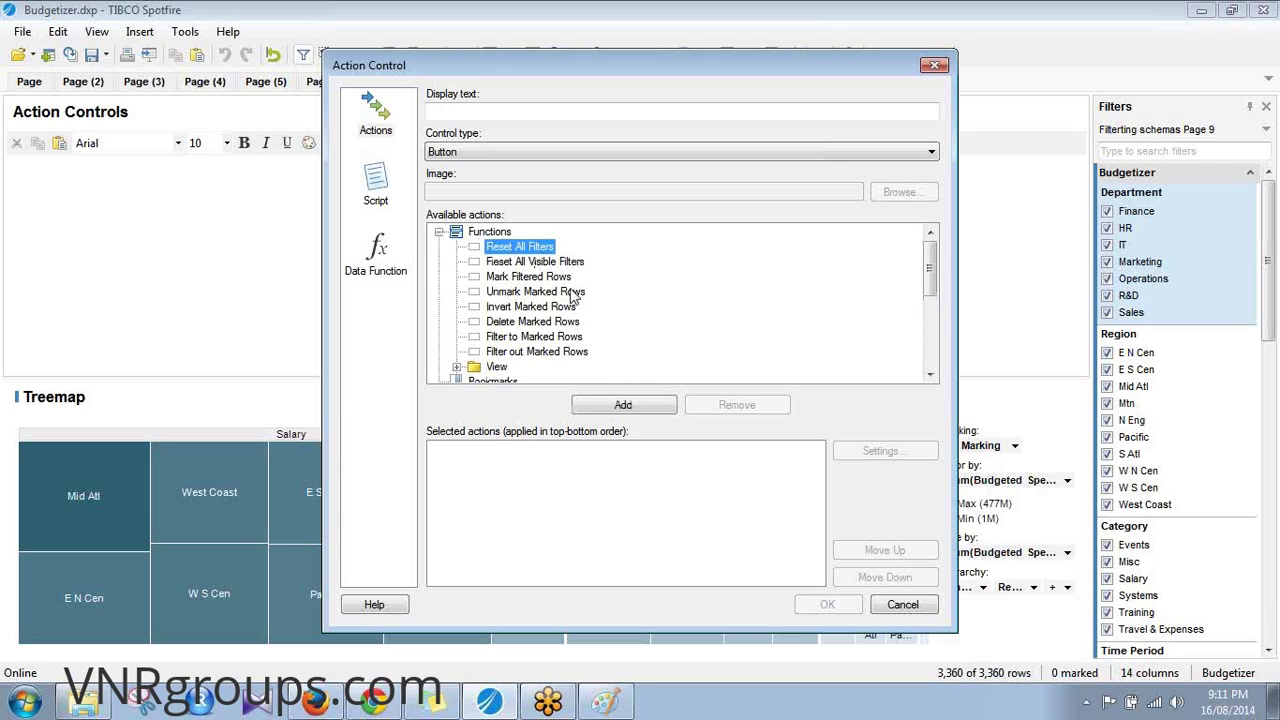
click(641, 408)
click(465, 112)
text(R)
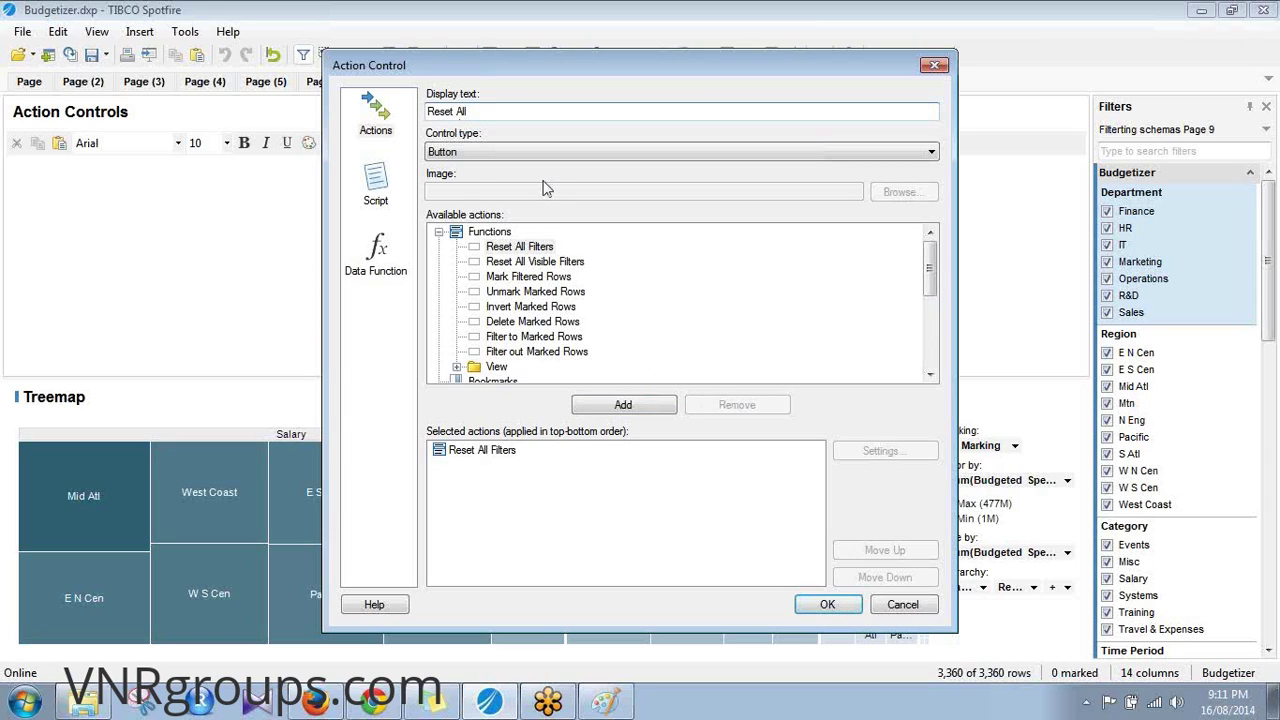
text(eset All)
text( Fo)
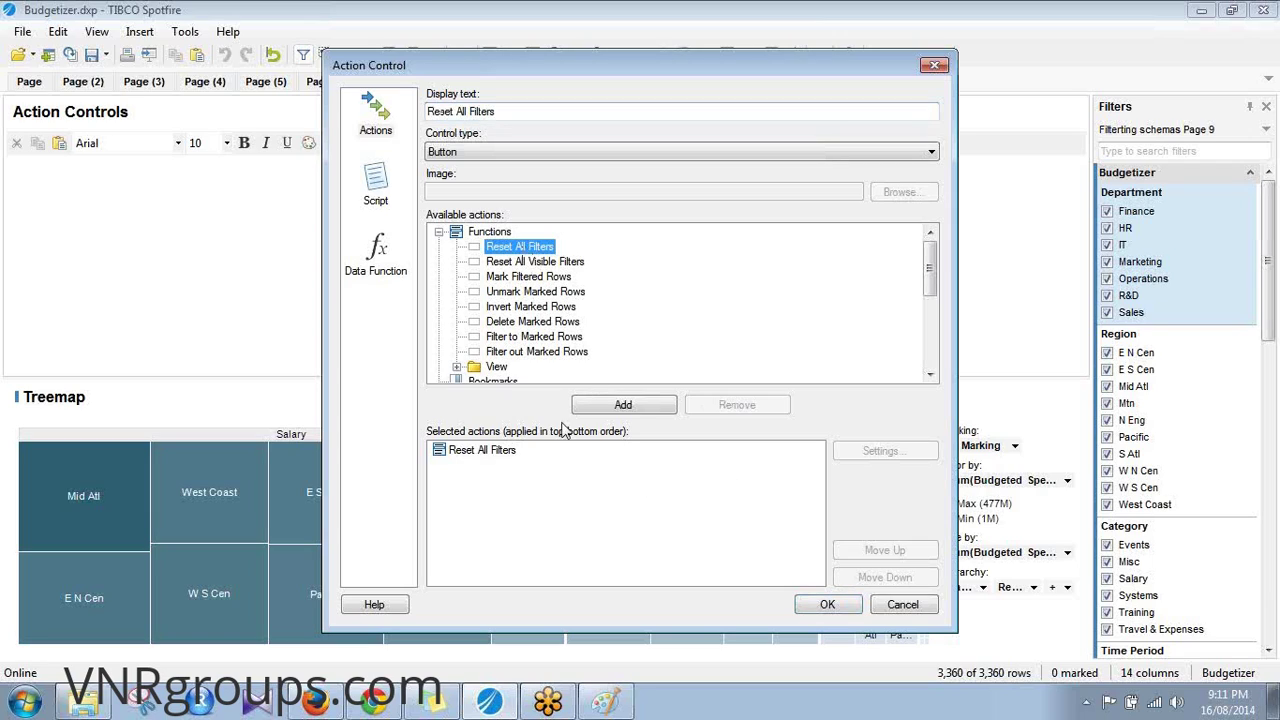
Remove and re-add the Reset All Filters action, and insert the button into the text area
click(490, 455)
click(758, 412)
click(510, 248)
click(623, 404)
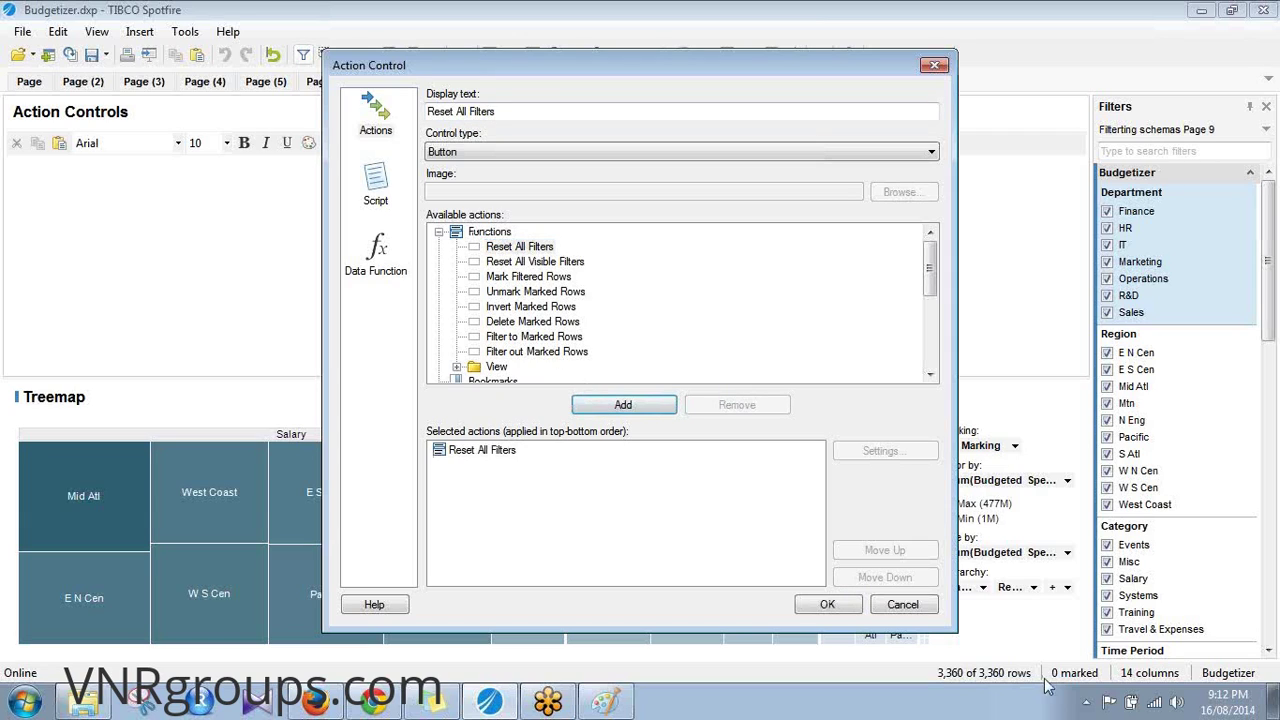
click(826, 604)
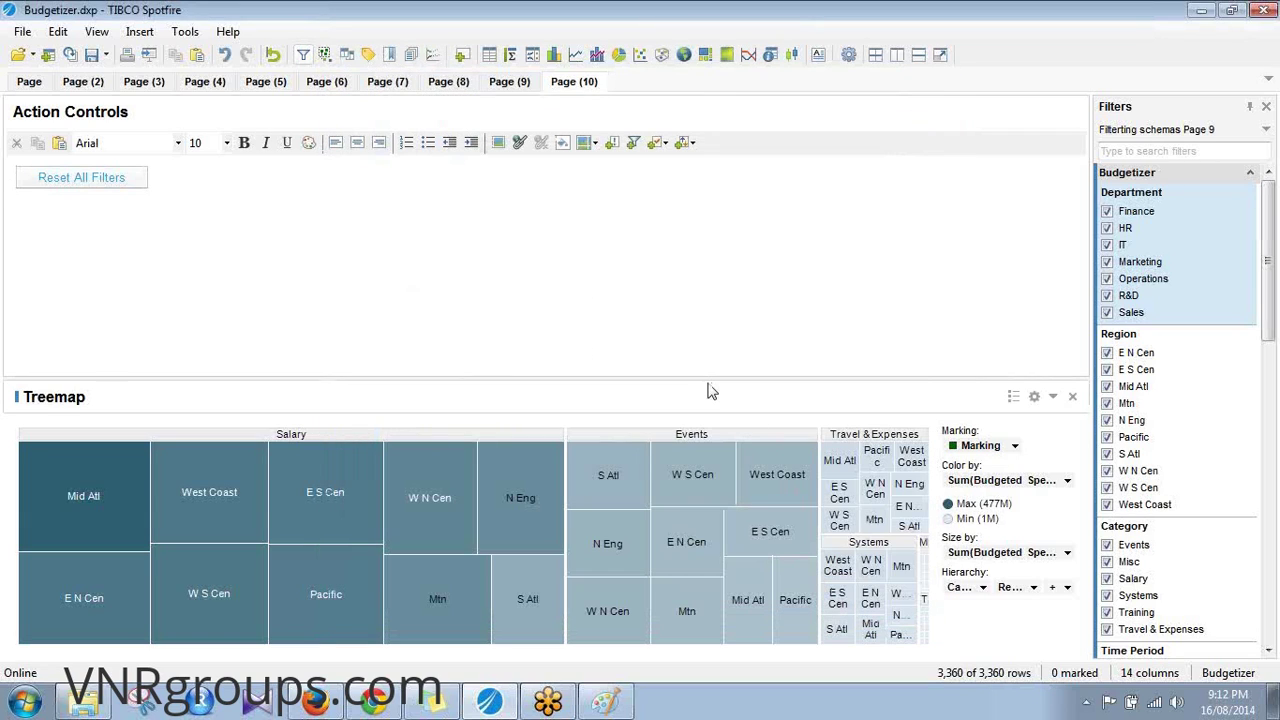
click(710, 395)
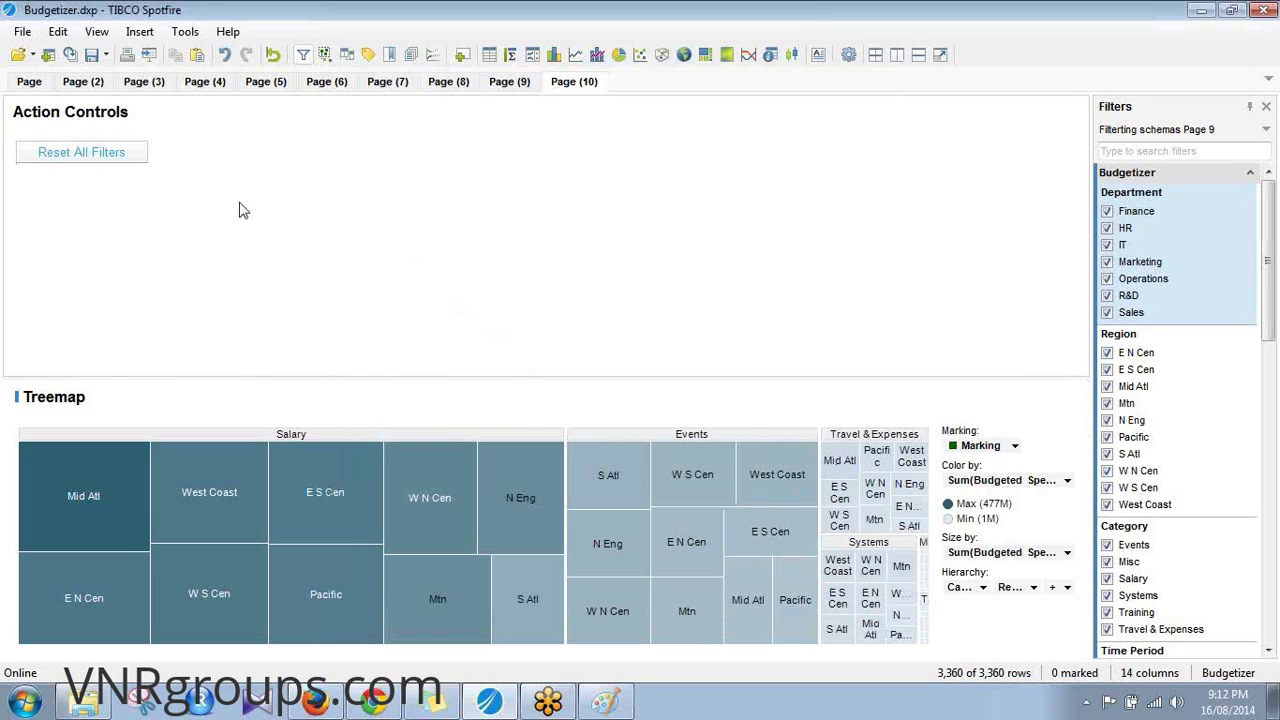
Filter out the Finance, HR, IT and Marketing departments and test the new button by resetting all filters
click(1107, 211)
click(1107, 228)
click(1107, 245)
click(1107, 262)
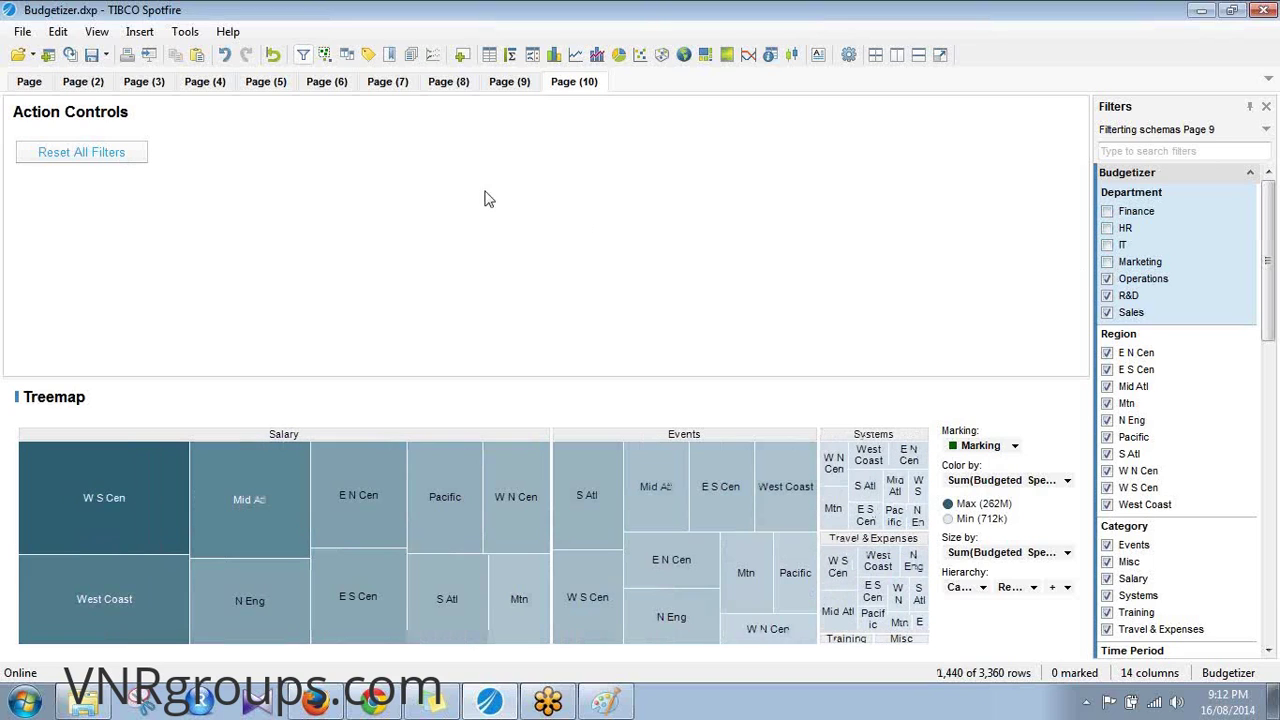
click(96, 162)
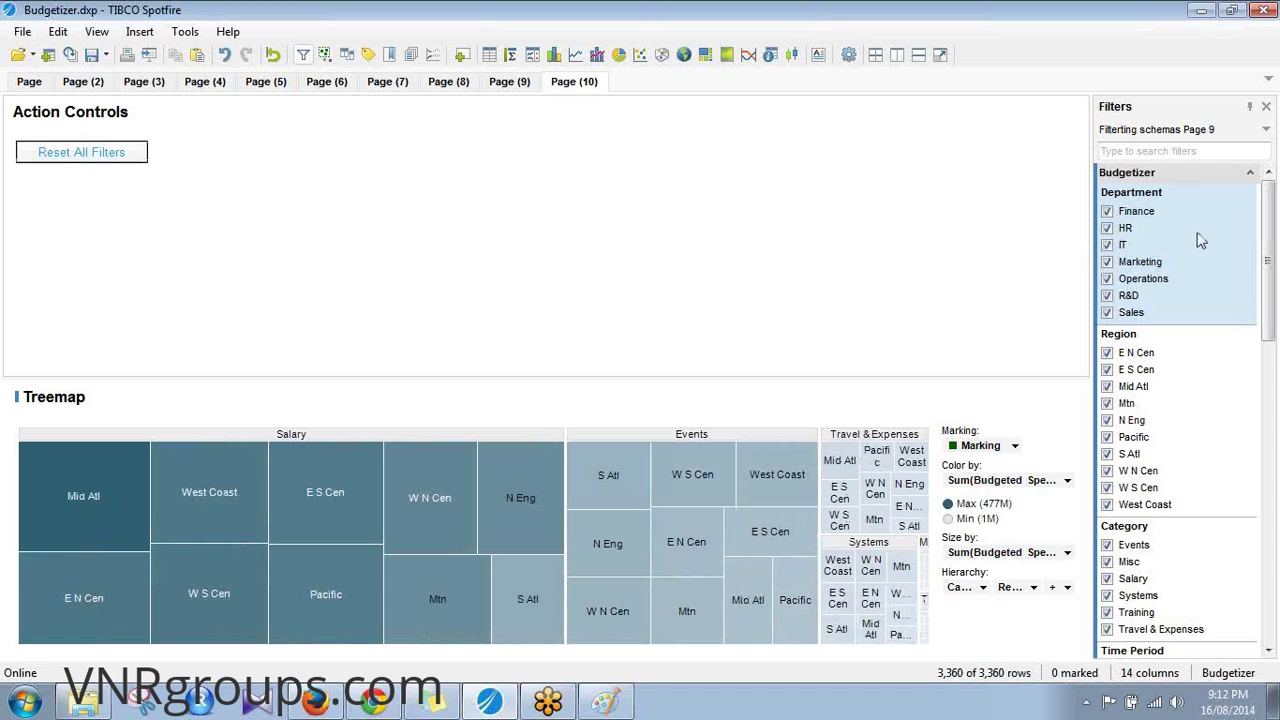
Filter out regions Mid Atl, Mtn, Pacific, W N Cen and West Coast plus departments HR and Marketing, and reset all filters with the button
click(1107, 386)
click(1107, 403)
click(1107, 437)
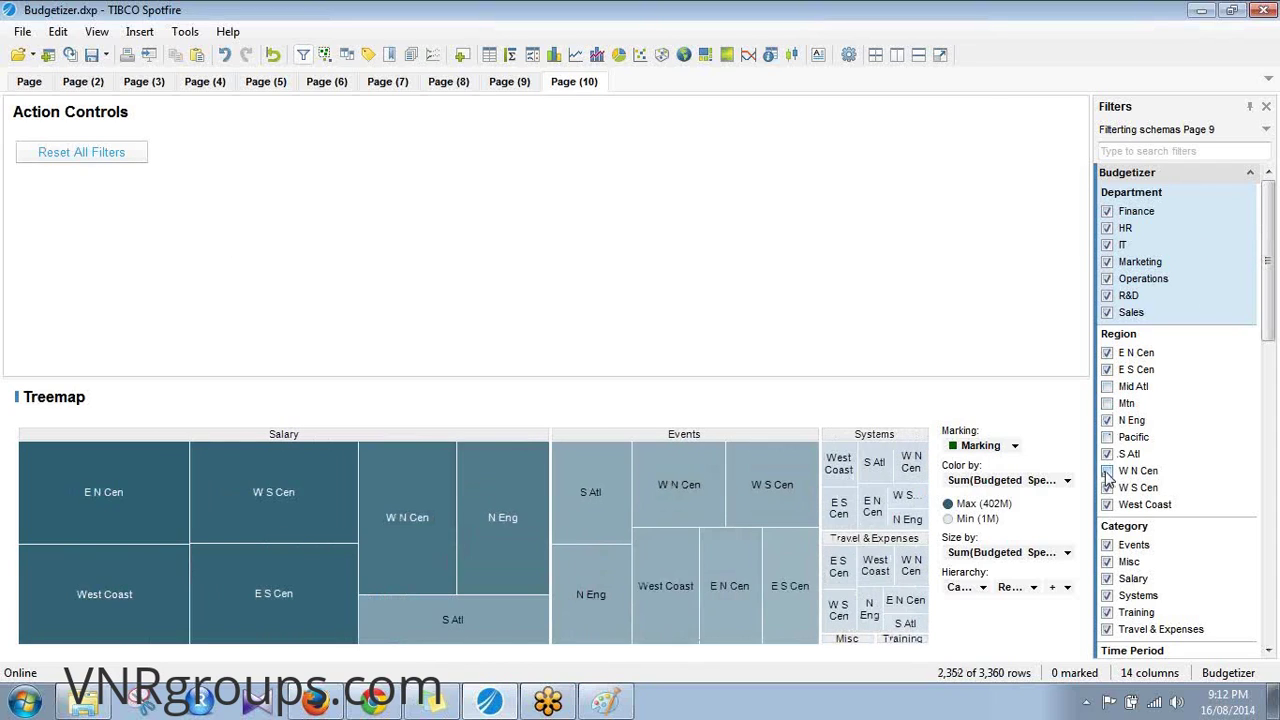
click(1107, 470)
click(1107, 504)
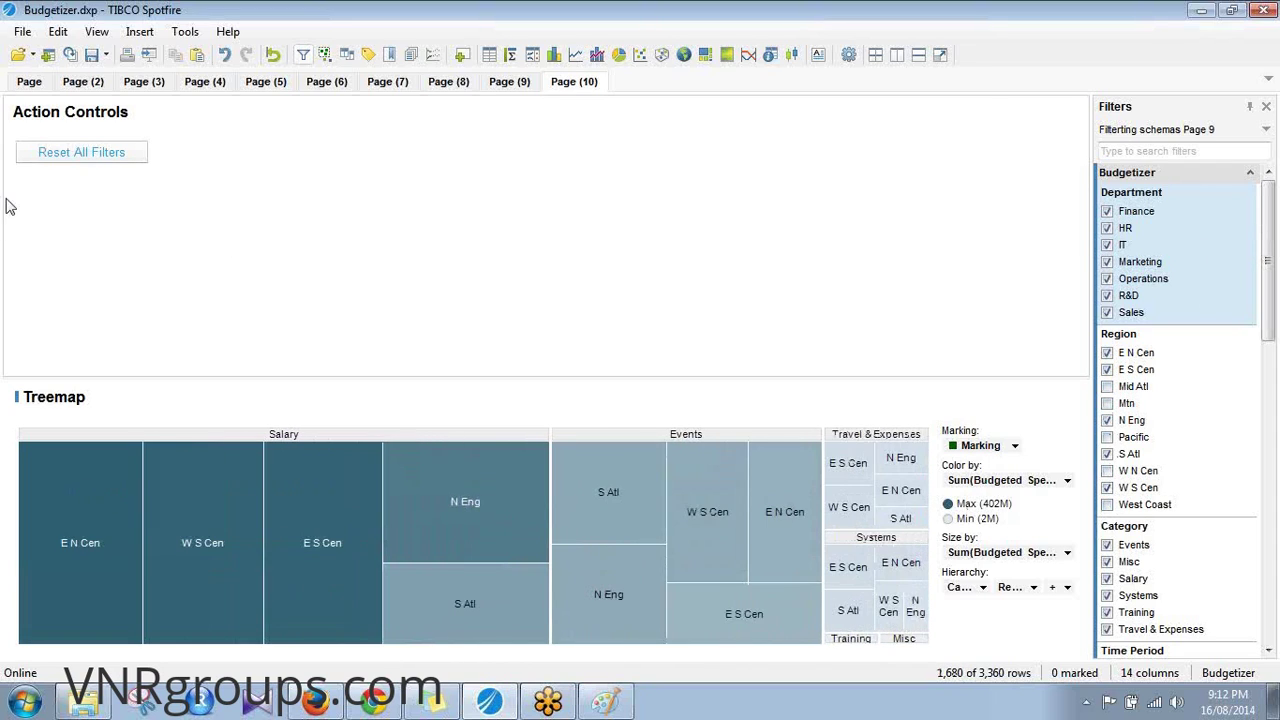
click(1107, 228)
click(1107, 261)
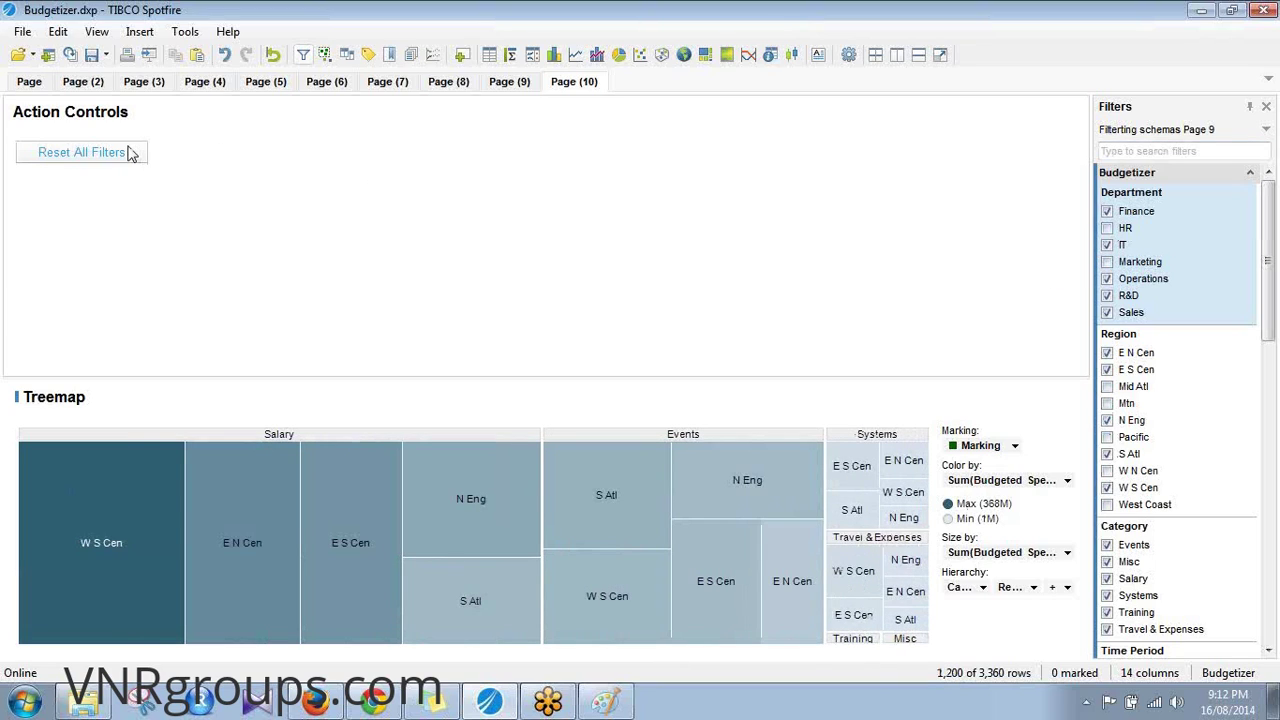
click(130, 154)
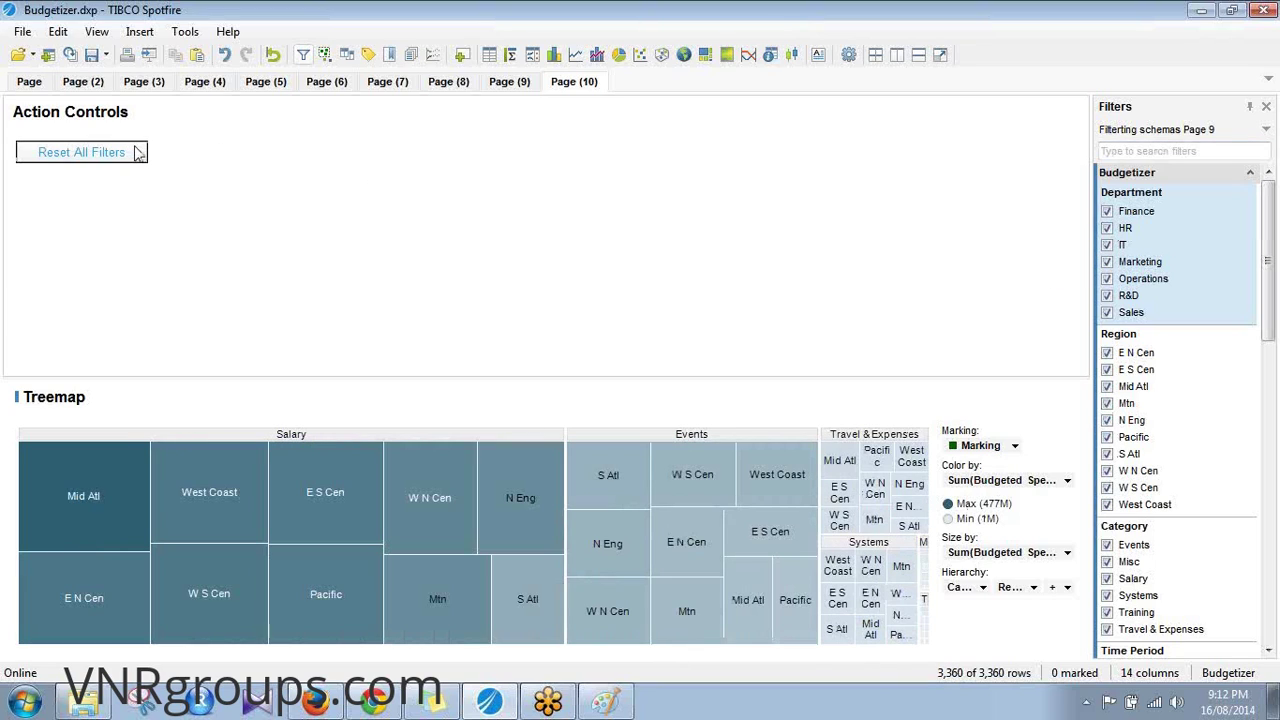
Put the Action Controls text area into edit mode and view its properties without changing them
right_click(203, 153)
click(275, 168)
right_click(37, 186)
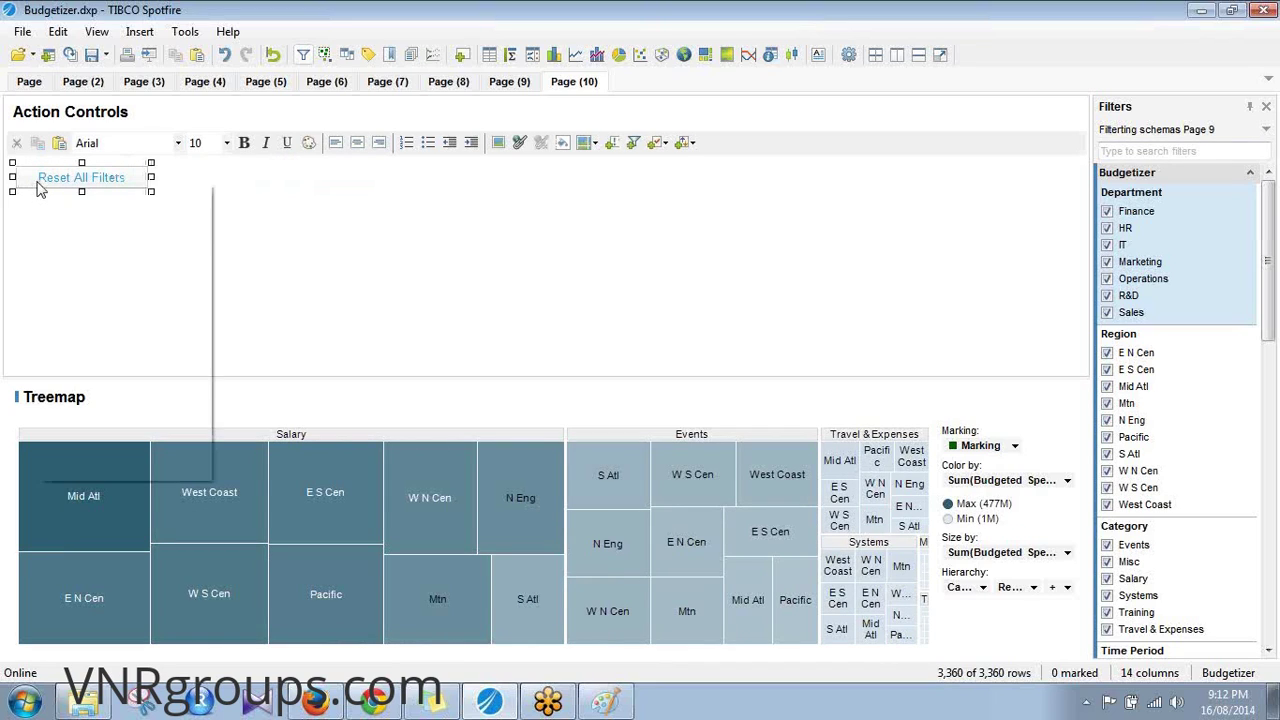
click(159, 468)
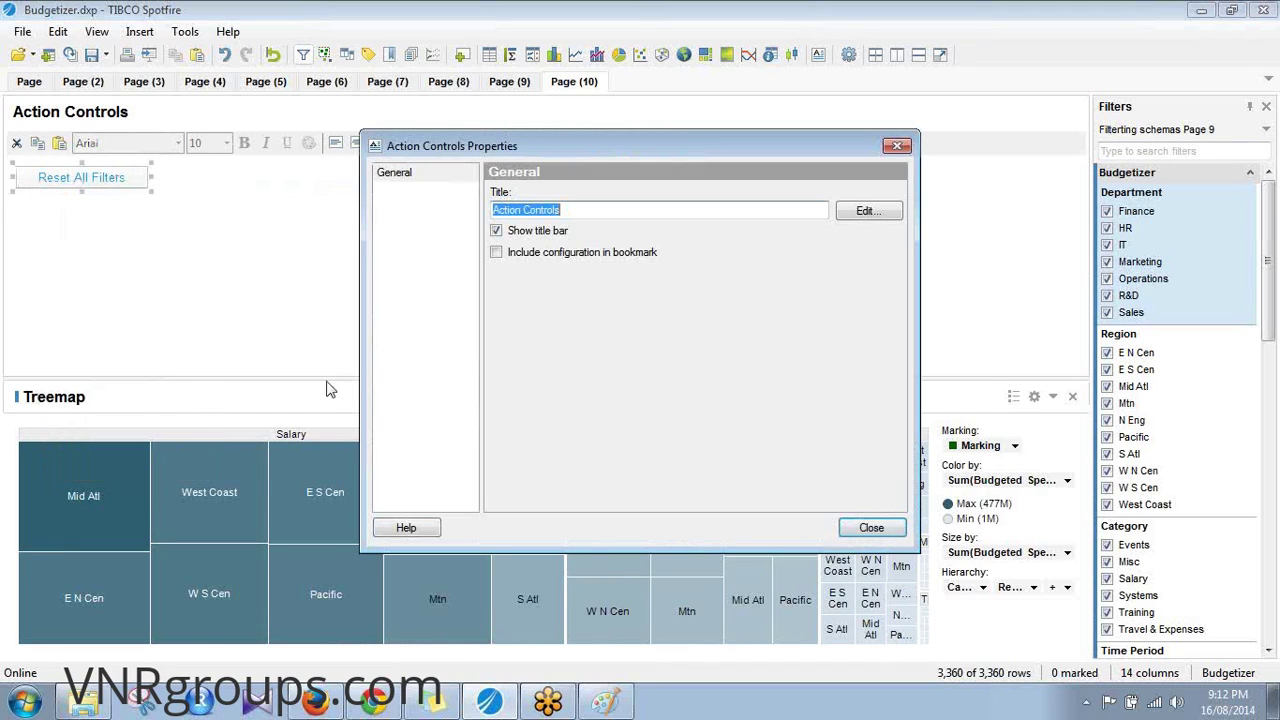
click(871, 526)
Format the Reset All Filters button with bold black text and finish editing the text area
right_click(61, 176)
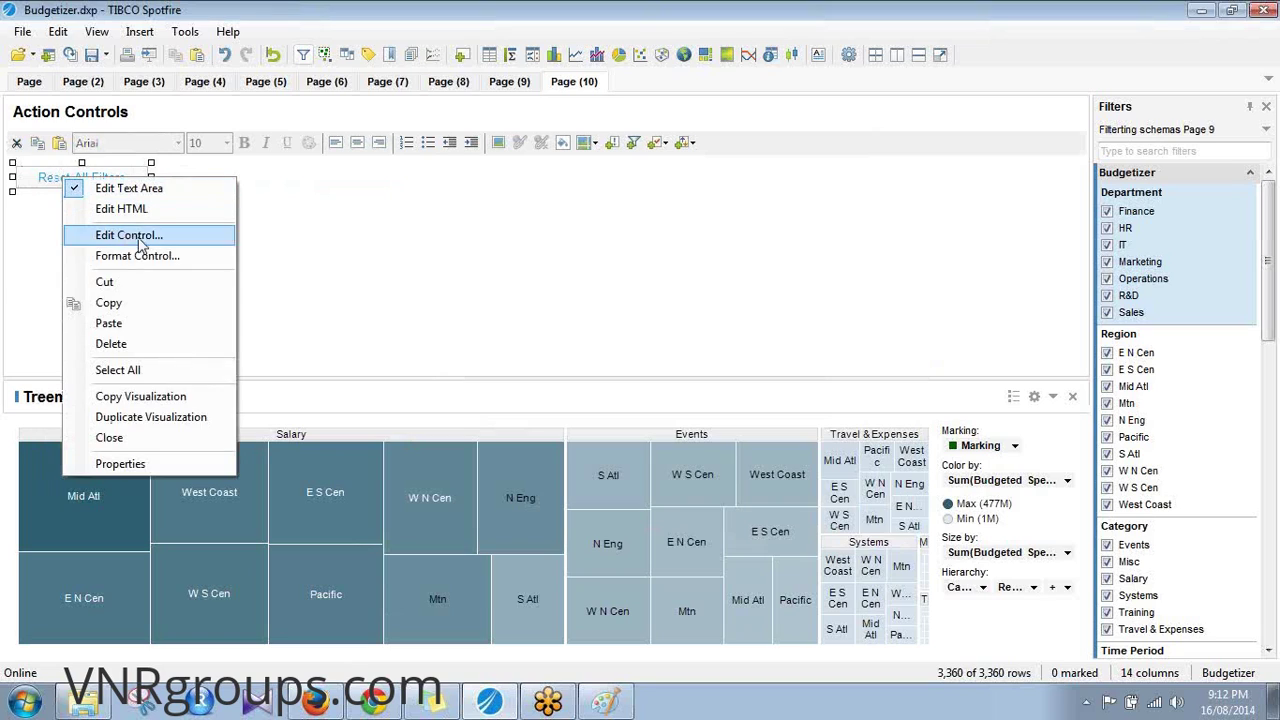
click(145, 256)
click(495, 335)
click(500, 292)
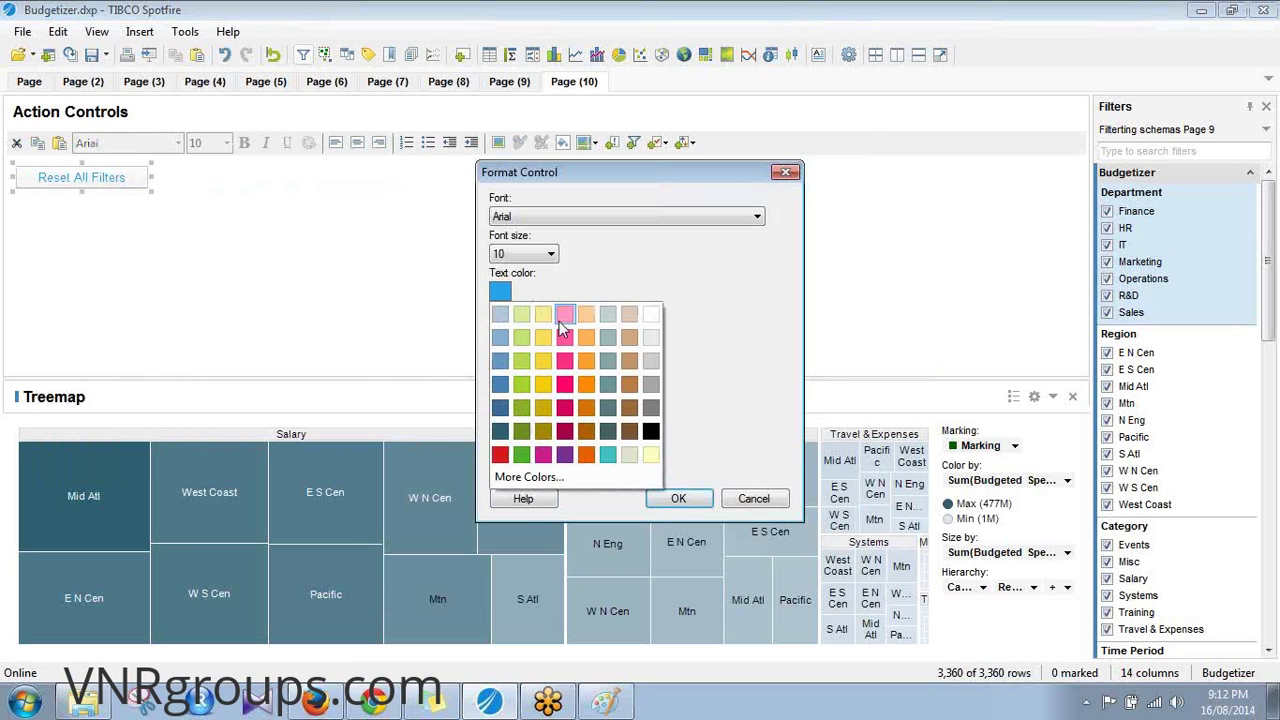
click(655, 435)
click(680, 500)
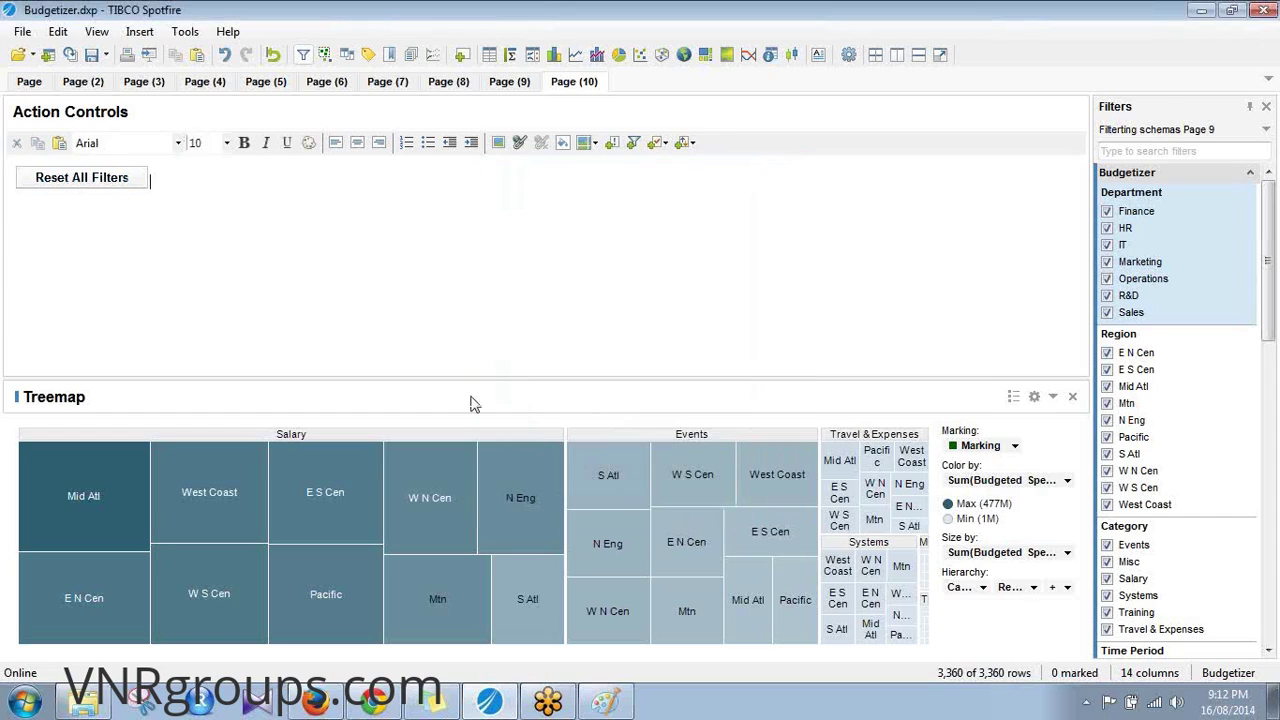
click(390, 383)
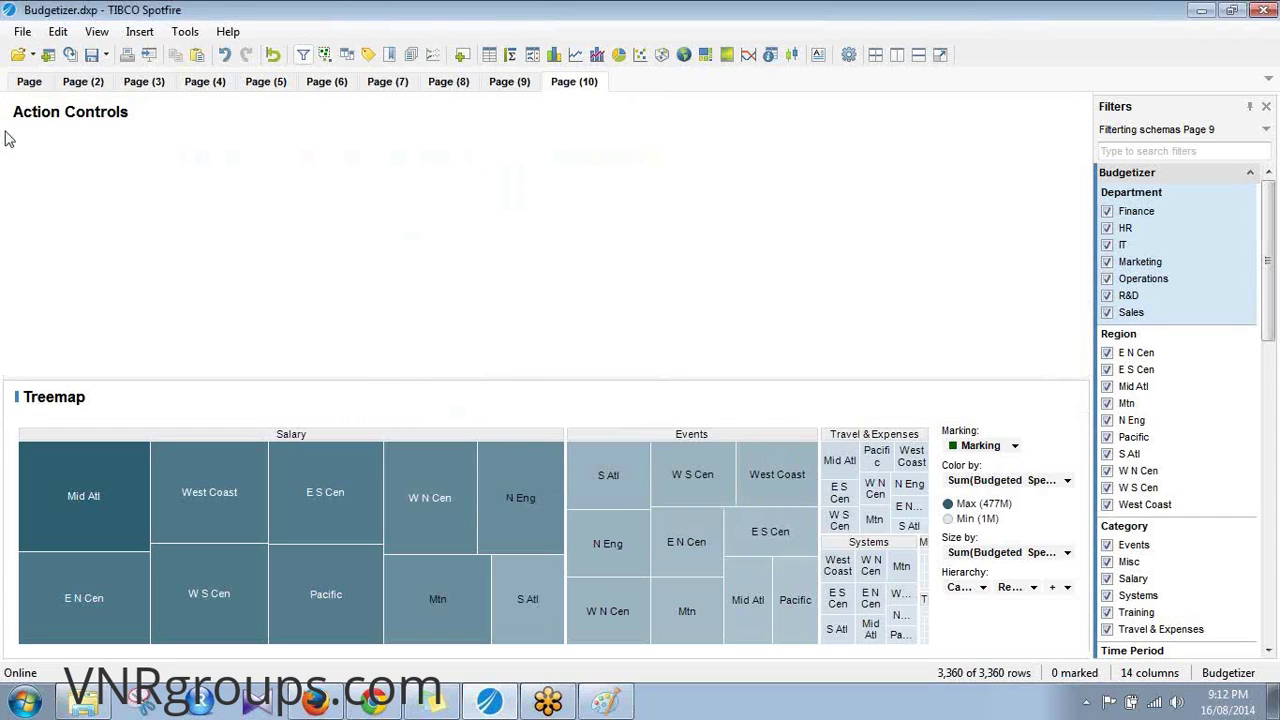
Filter out the HR and IT departments and reset all filters with the reformatted button
click(1107, 228)
click(1107, 245)
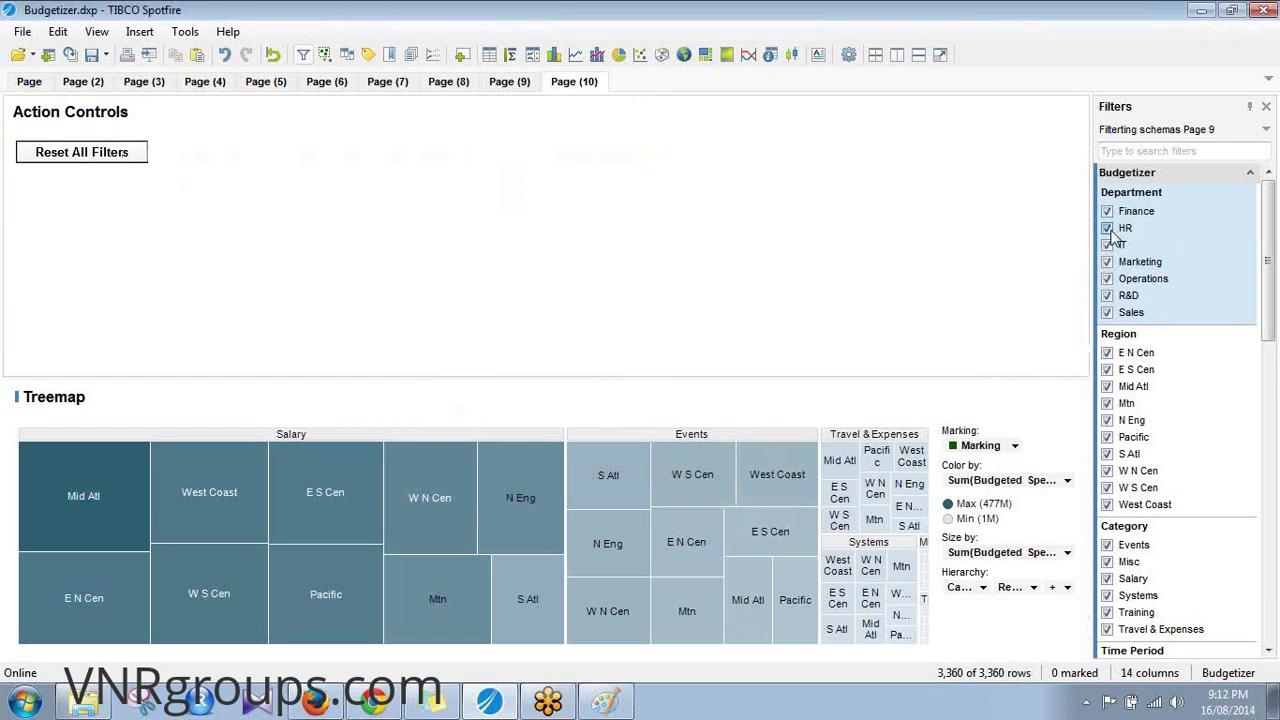
click(45, 156)
Add a button labelled Unmark Marked Rows with the Unmark Marked Rows function to the Action Controls text area
right_click(367, 193)
click(392, 197)
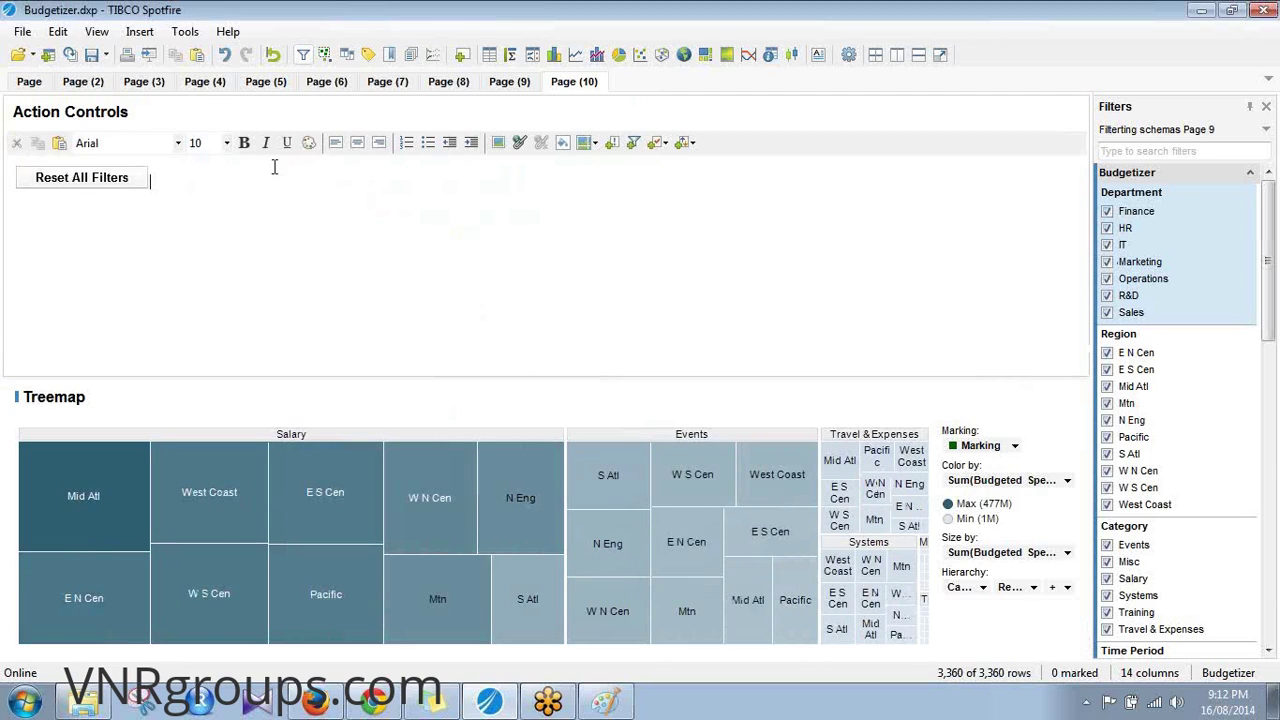
click(614, 146)
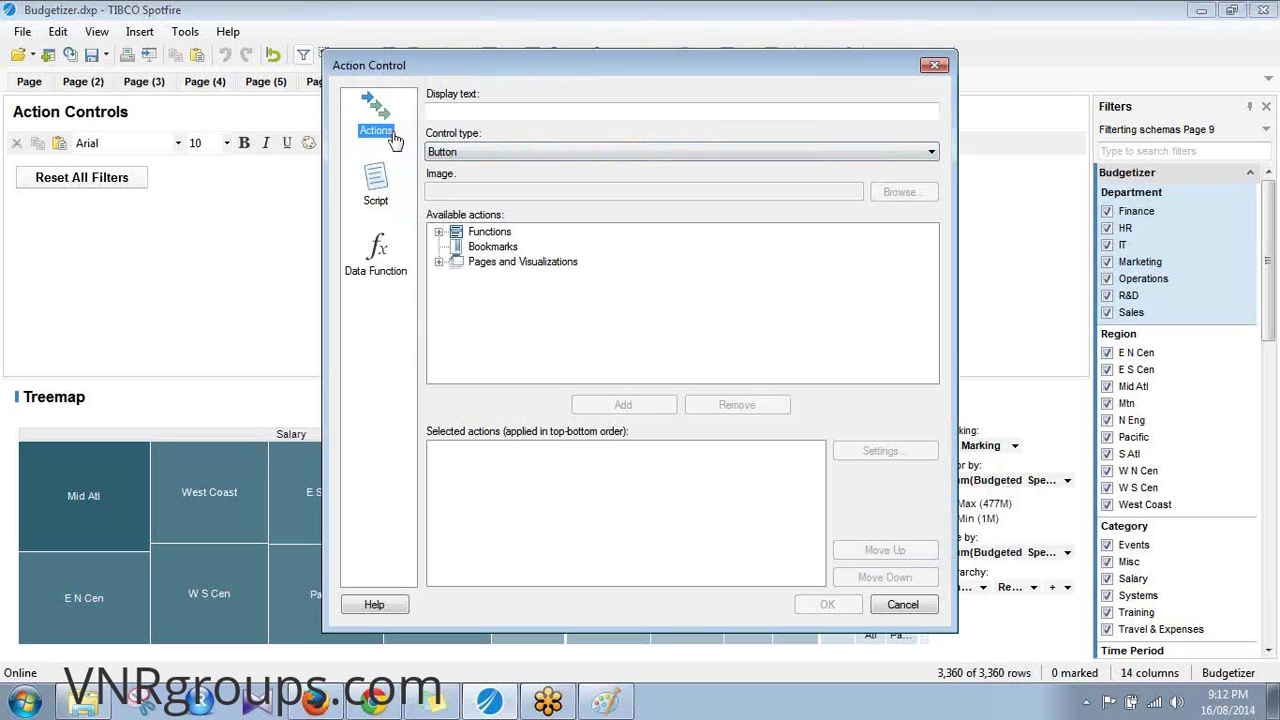
click(439, 232)
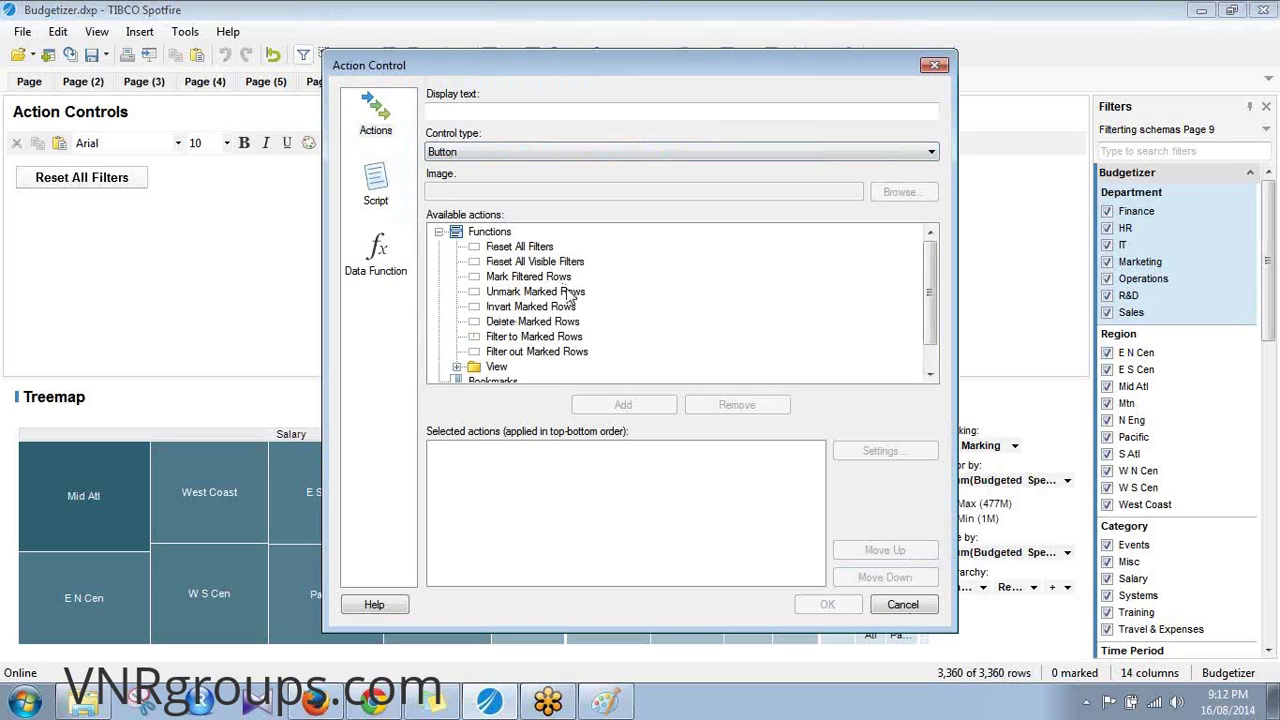
click(571, 293)
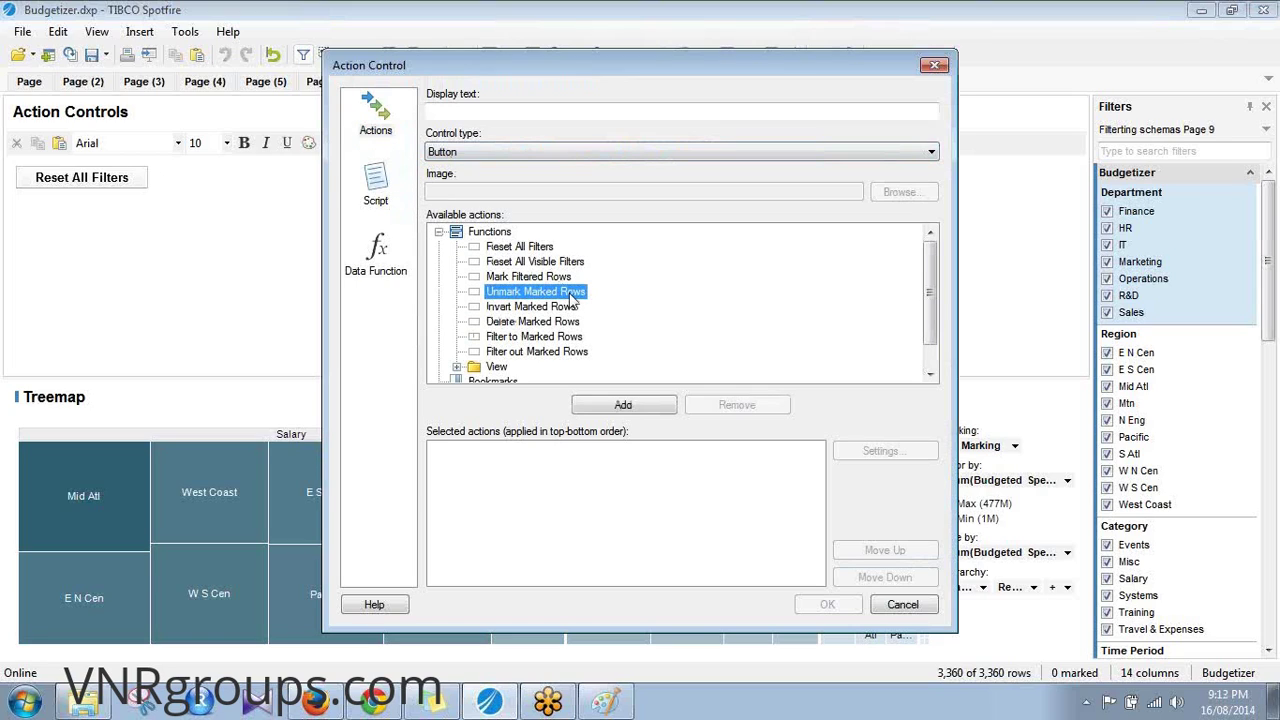
click(622, 404)
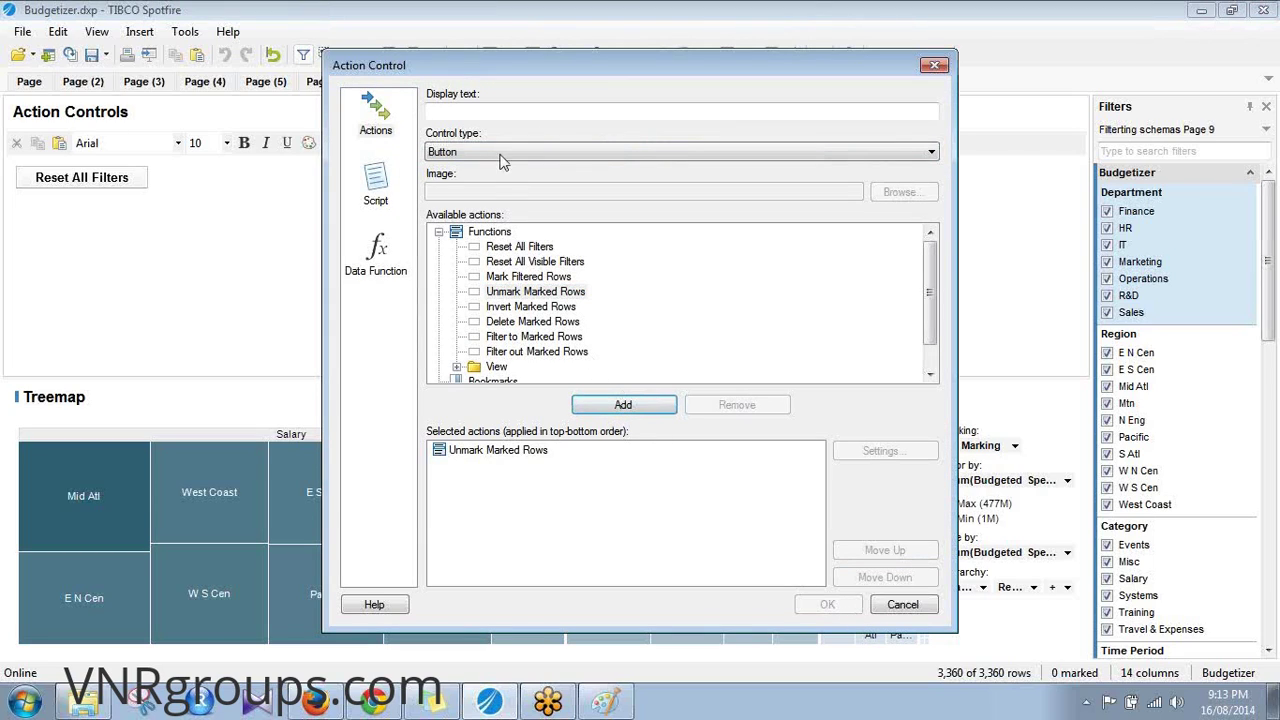
click(490, 114)
text(Unma)
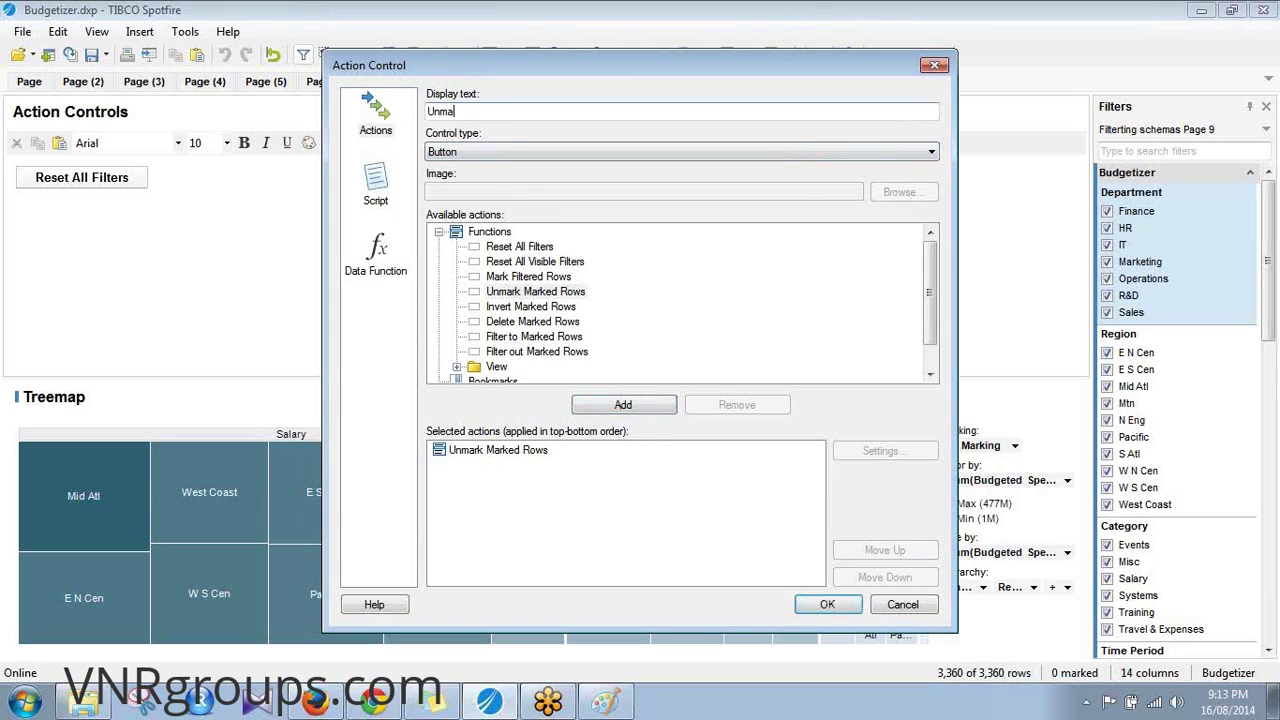
text(rk Marked Rows)
key(Return)
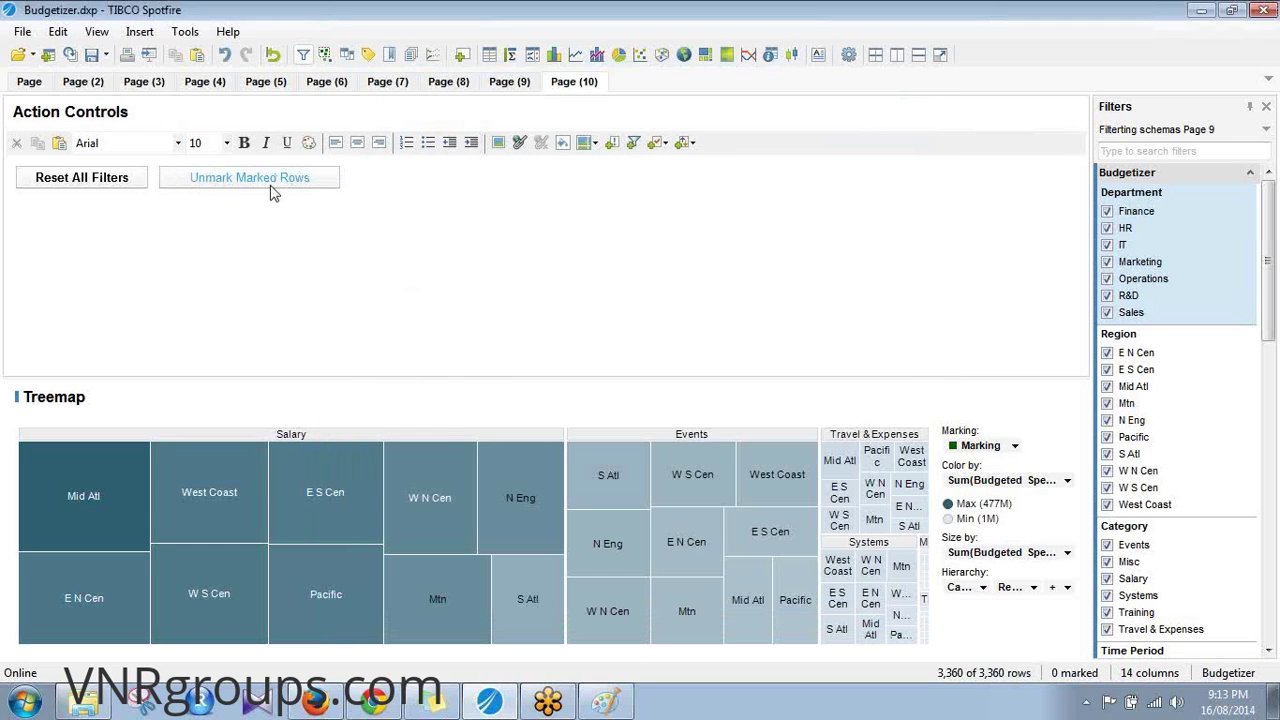
Format the Unmark Marked Rows button with bold black text
right_click(271, 188)
click(326, 264)
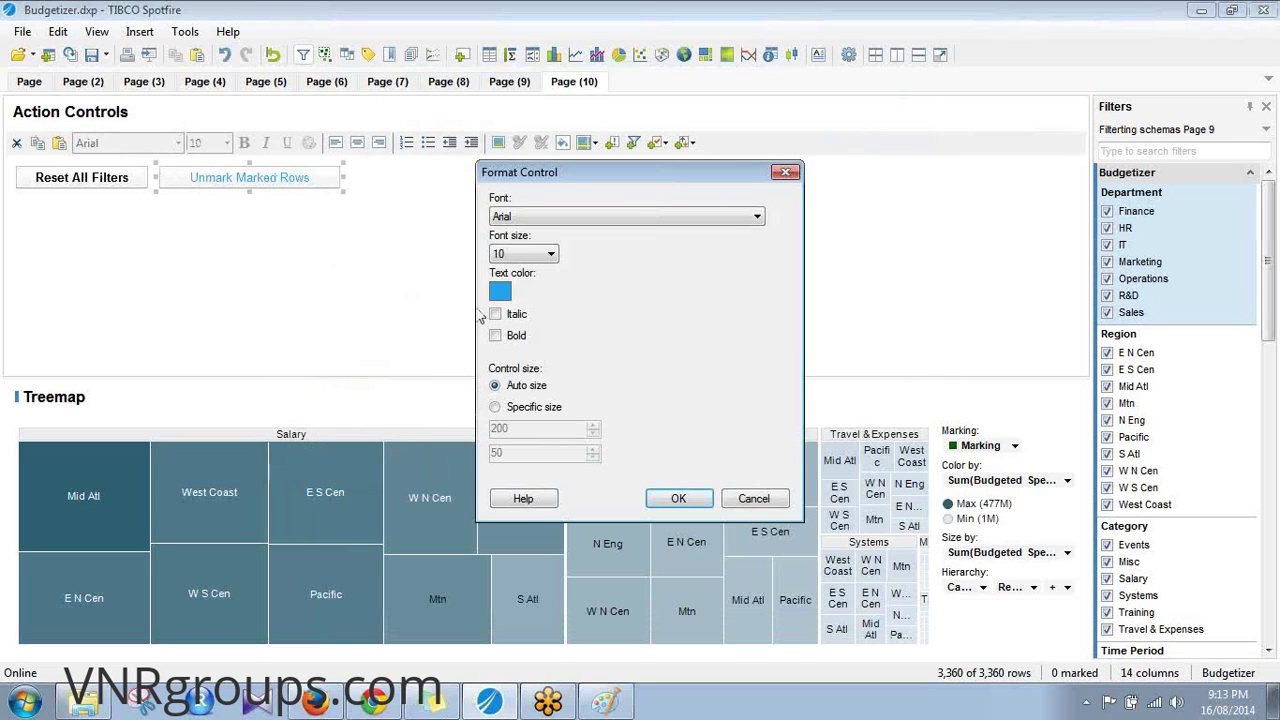
click(506, 338)
click(500, 291)
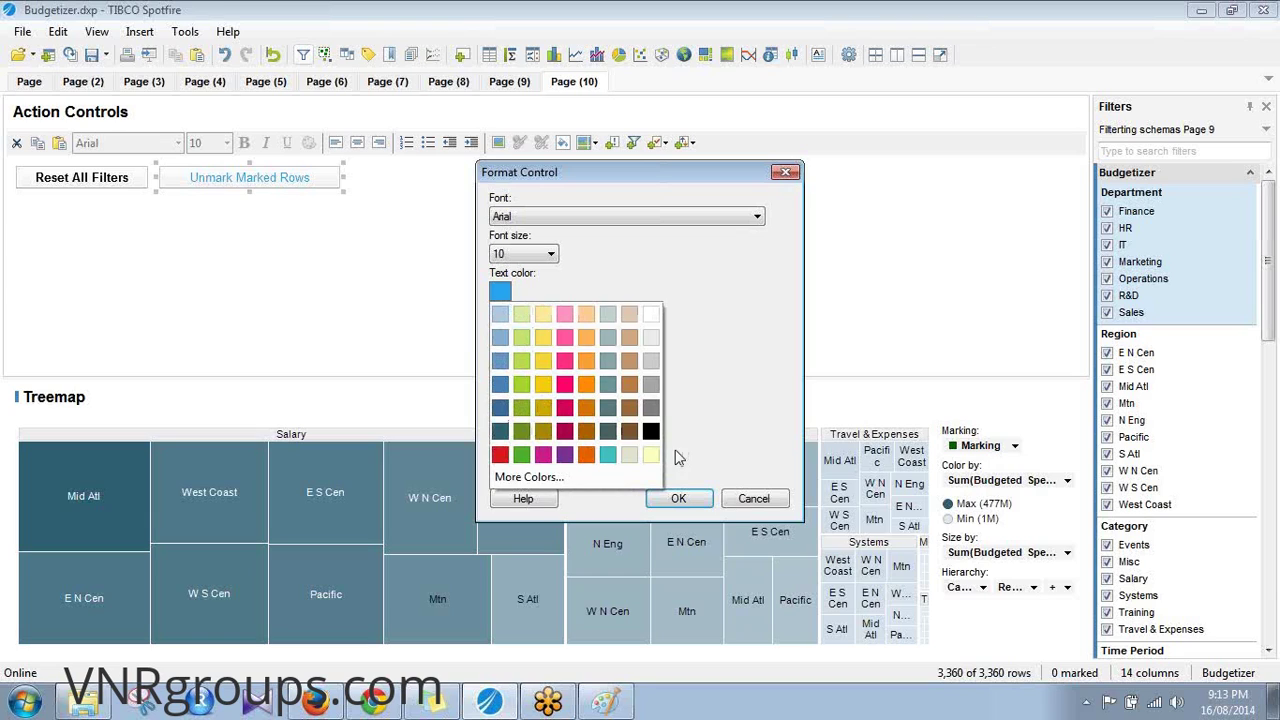
click(651, 432)
click(678, 498)
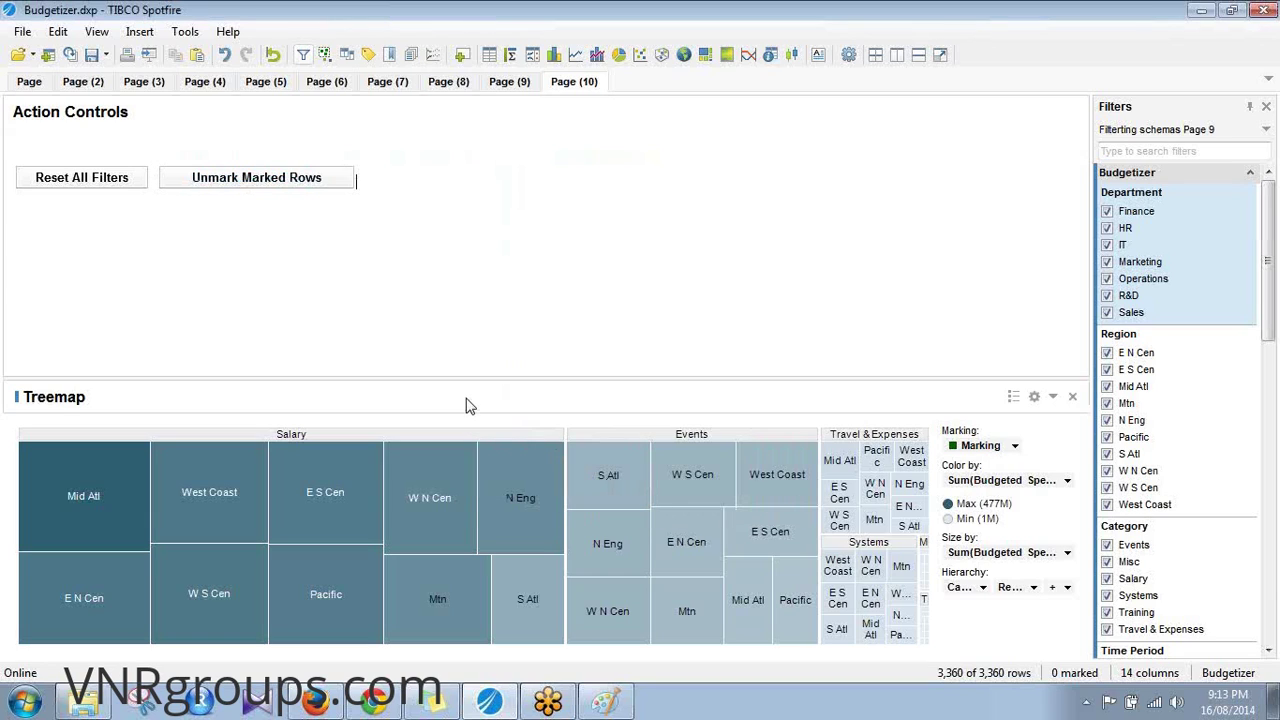
Test the Unmark Marked Rows button by marking several groups of treemap rectangles and clearing each marking with it
drag(160, 448, 640, 622)
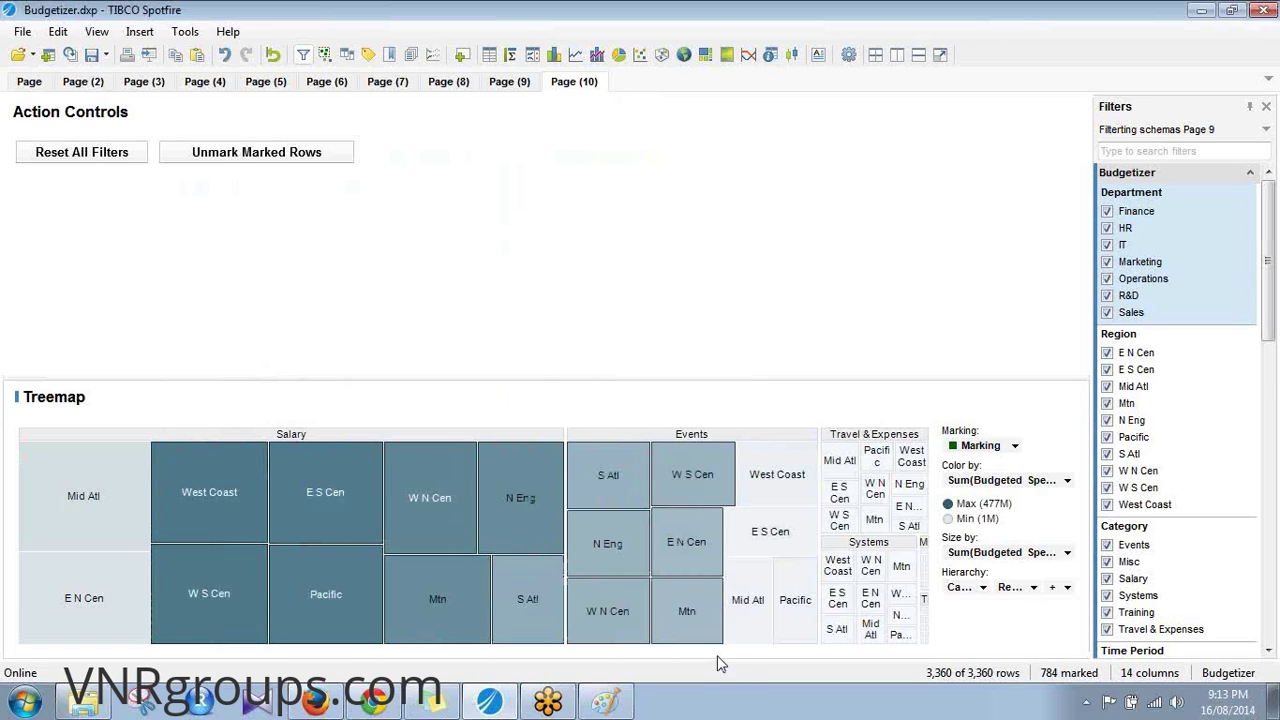
click(302, 158)
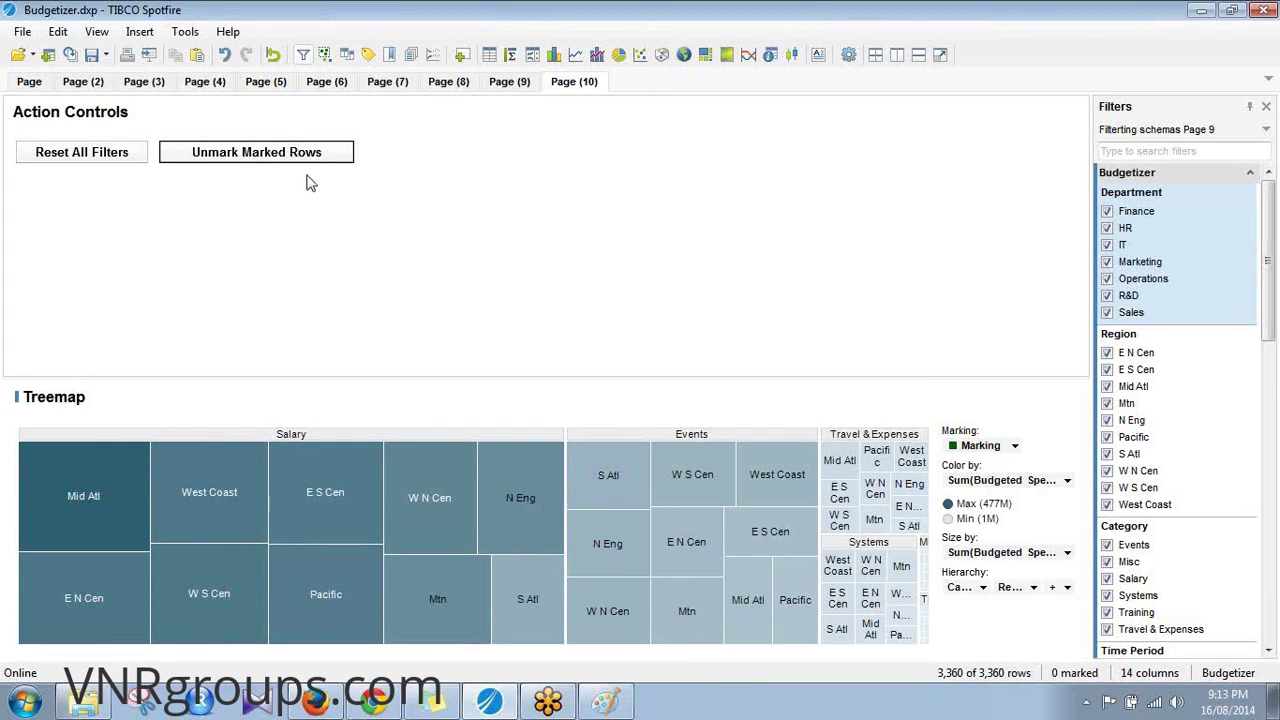
drag(214, 526, 968, 626)
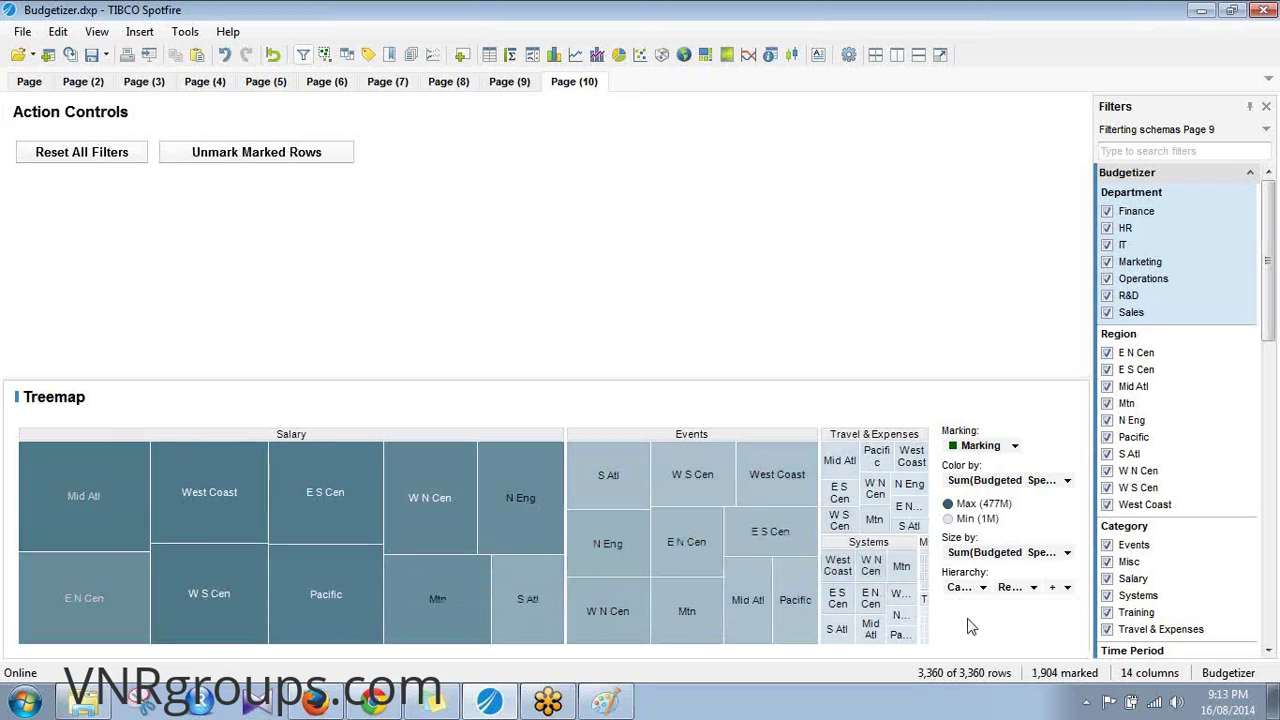
click(262, 152)
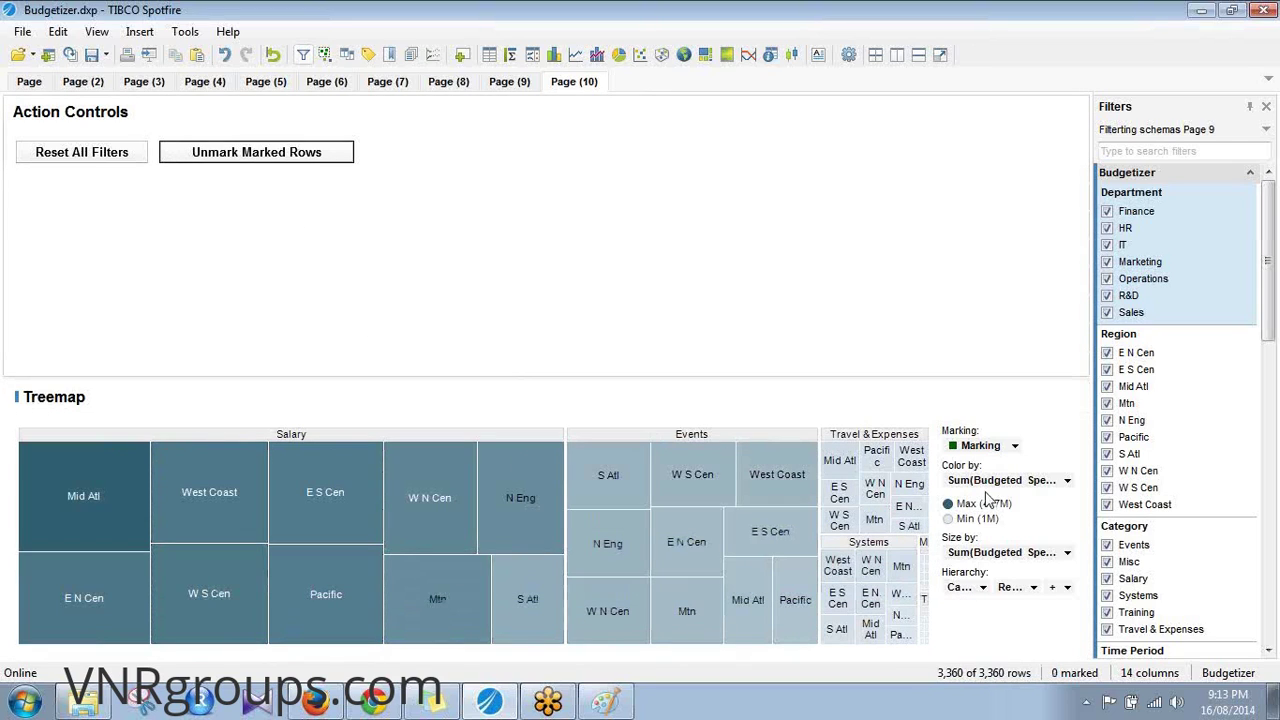
click(268, 520)
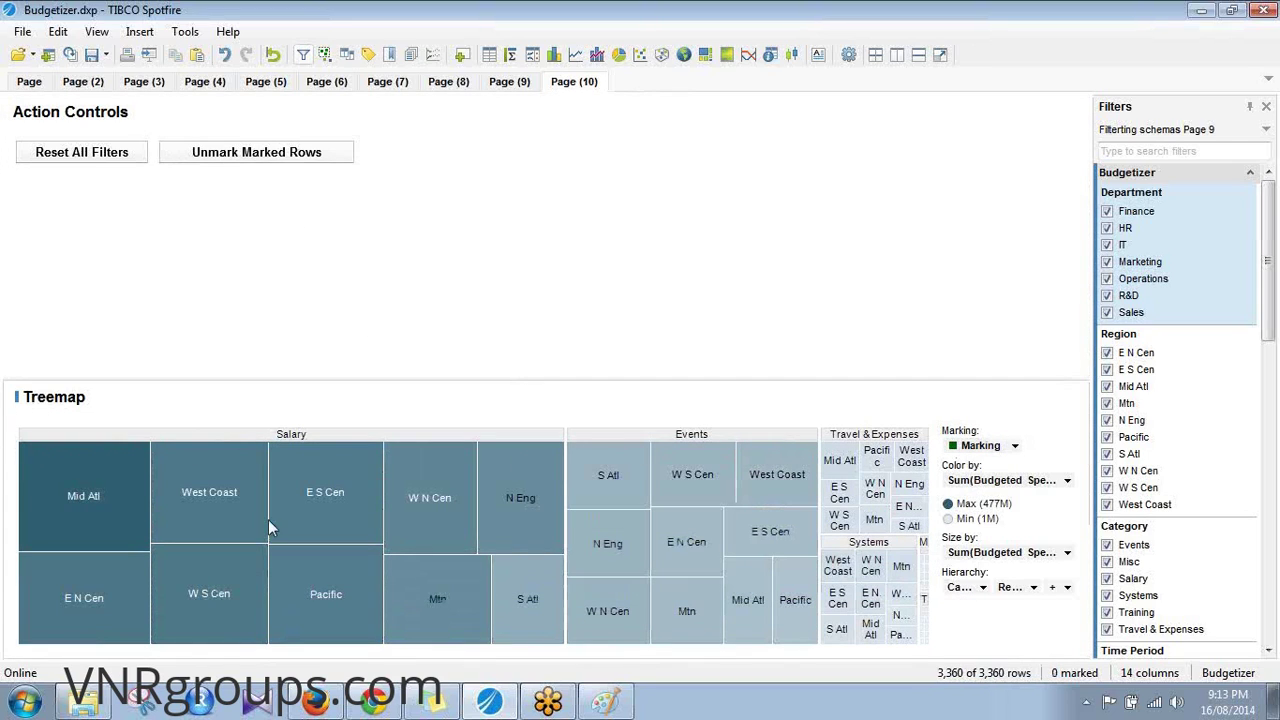
drag(96, 486, 930, 645)
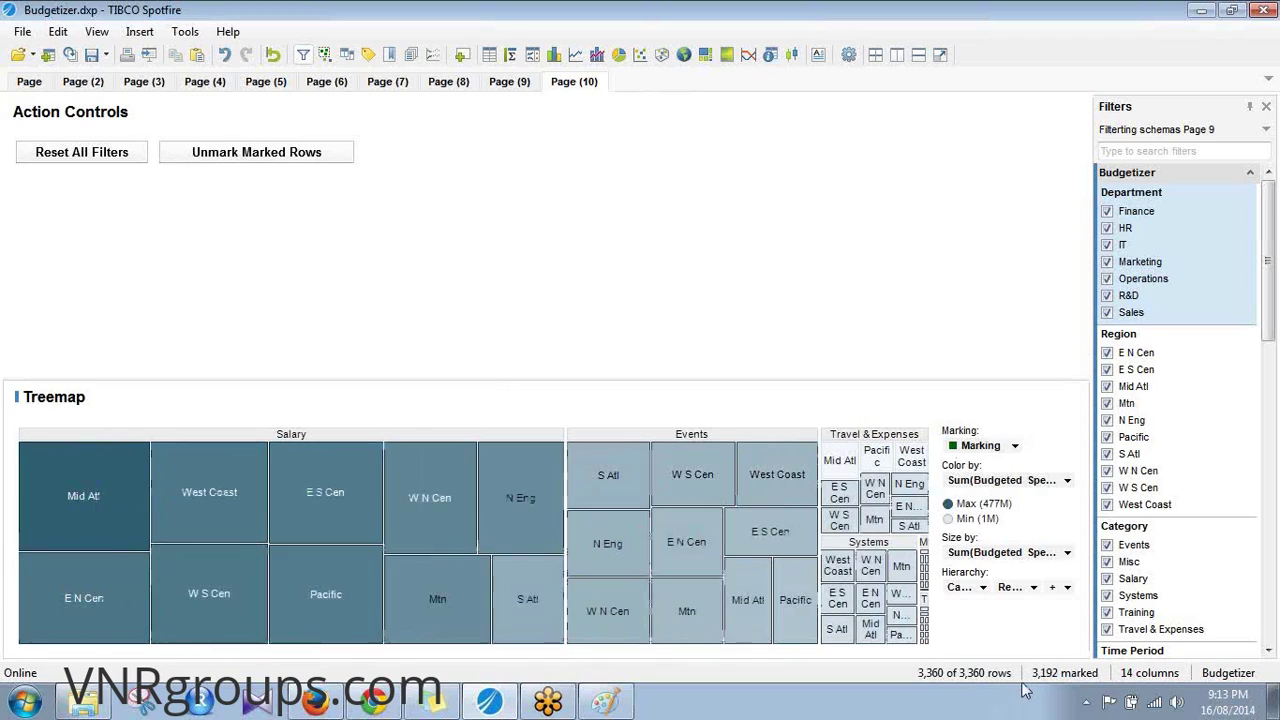
click(288, 155)
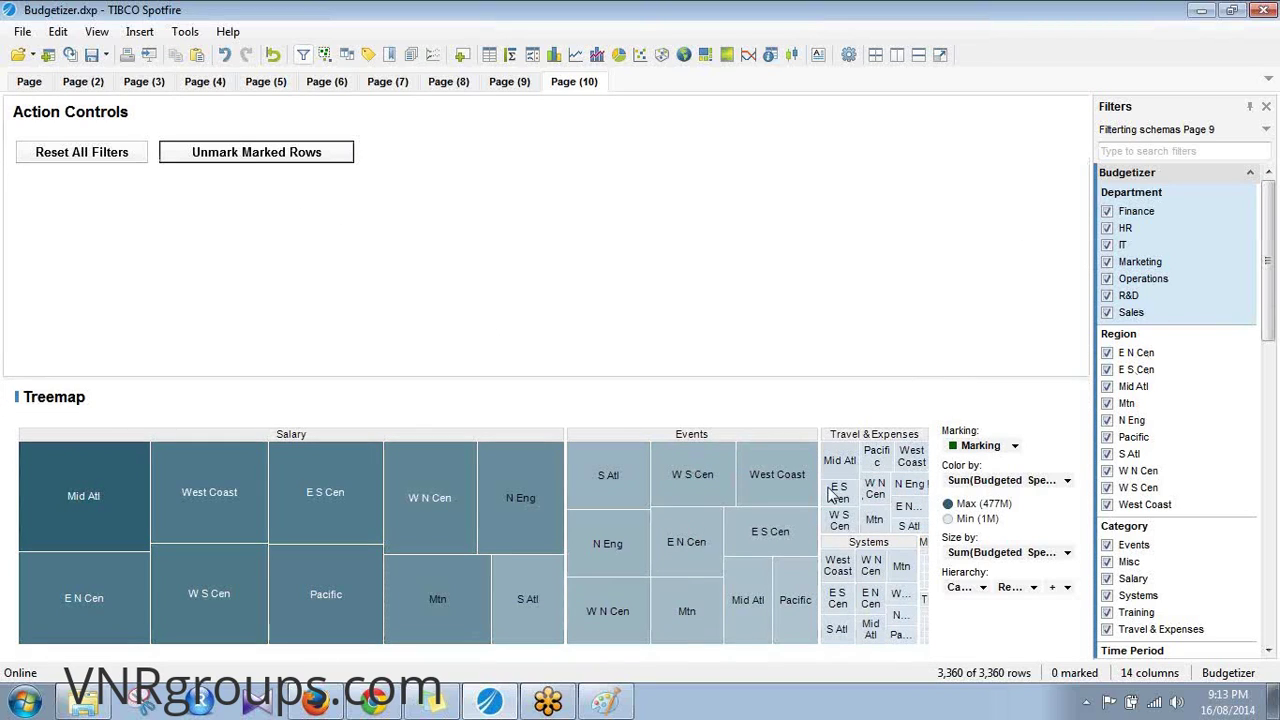
click(1047, 442)
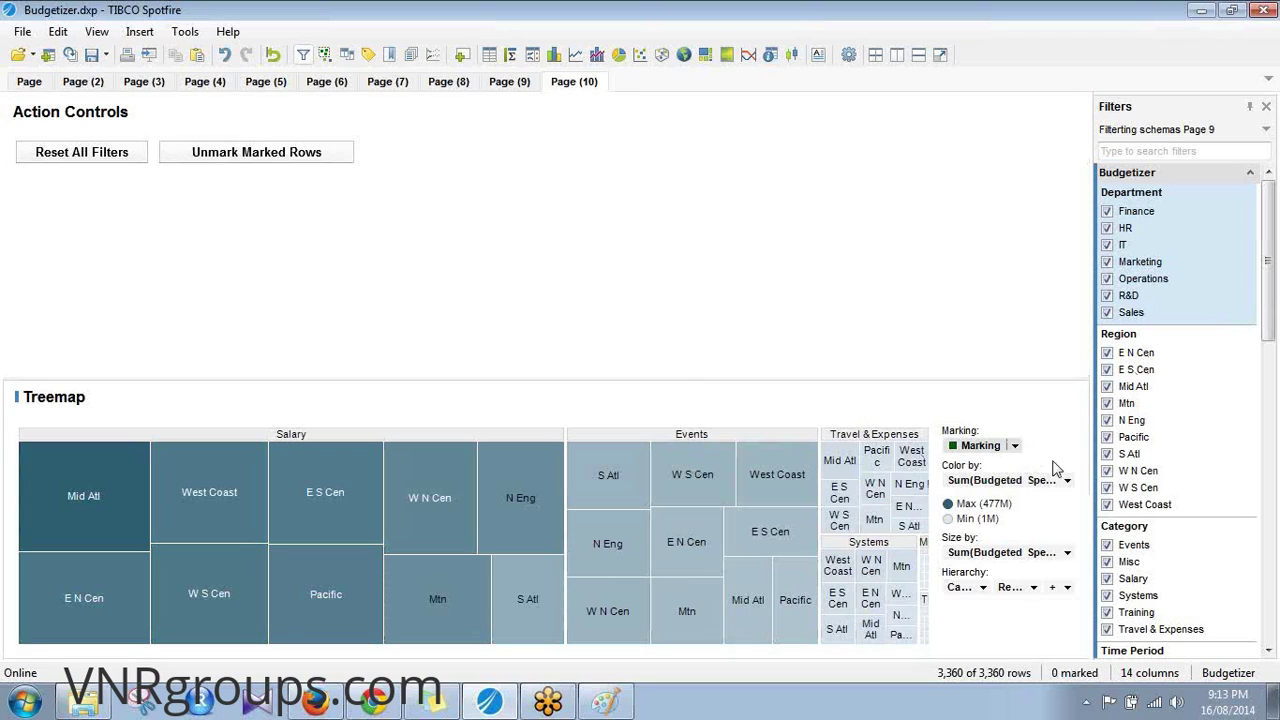
drag(282, 460, 925, 640)
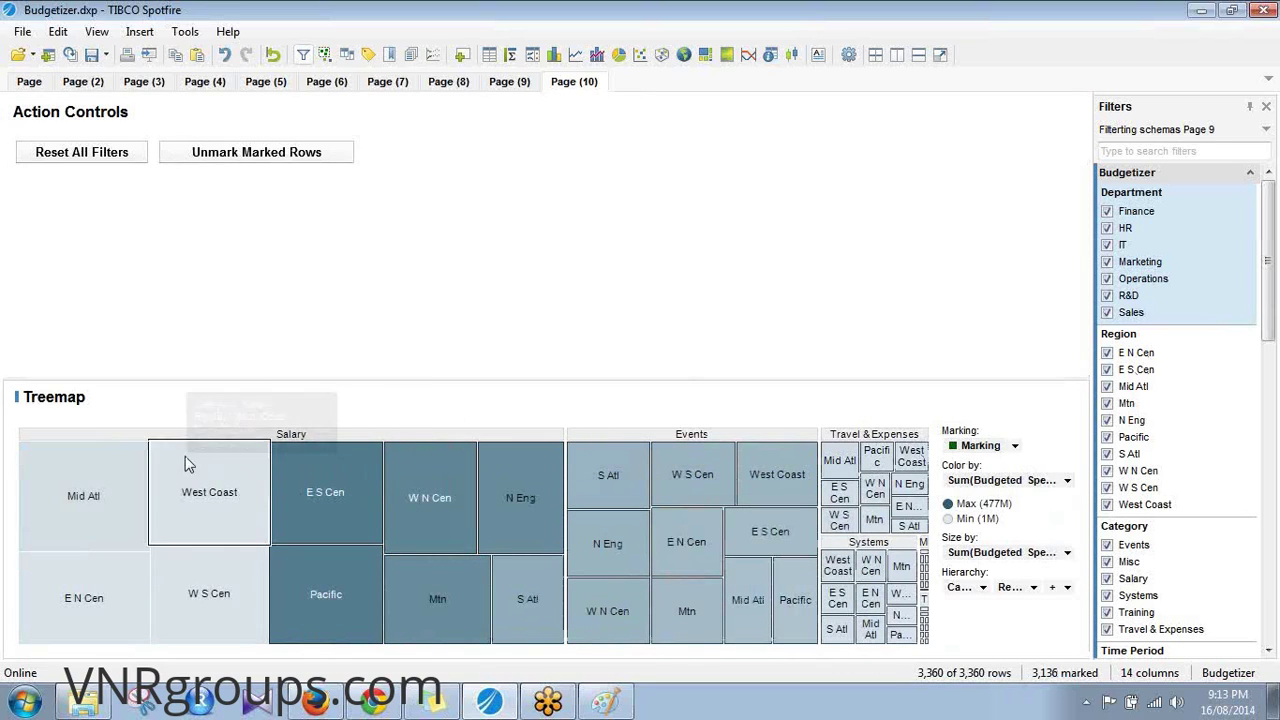
click(292, 156)
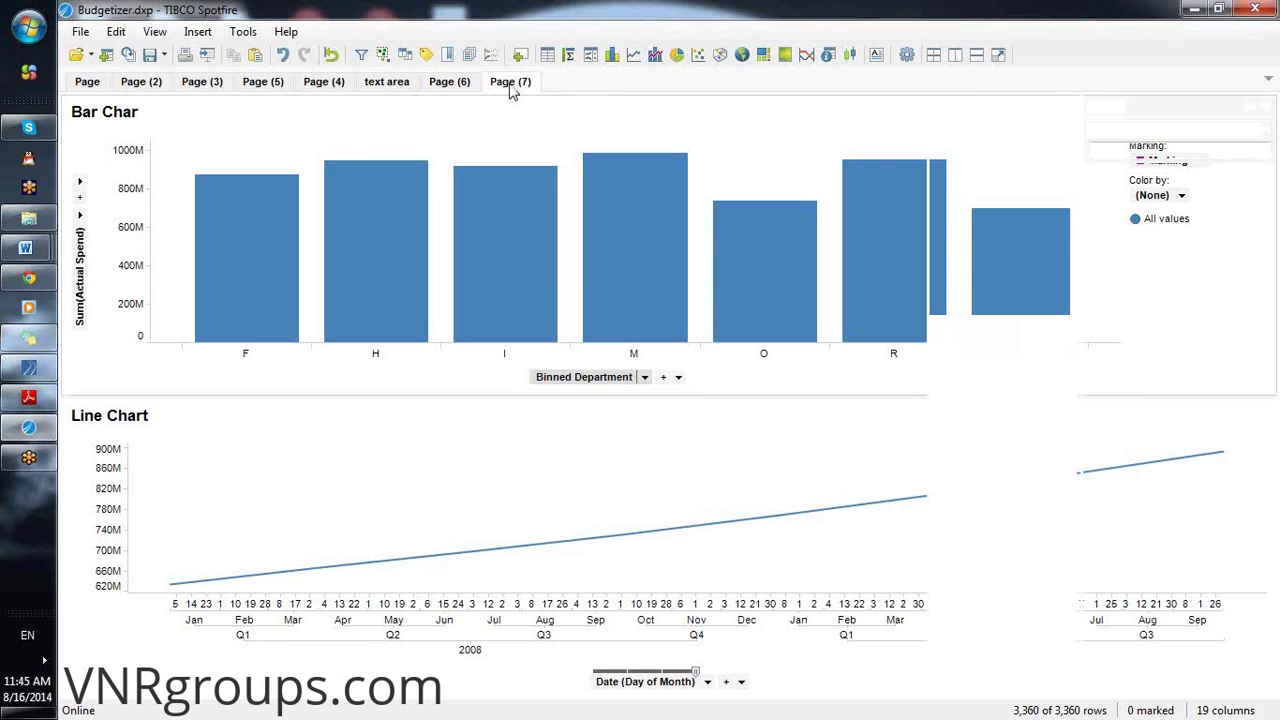
On Page (7), add a text area with the treemap and set up an action button in it using the Delete Marked Rows function
click(509, 82)
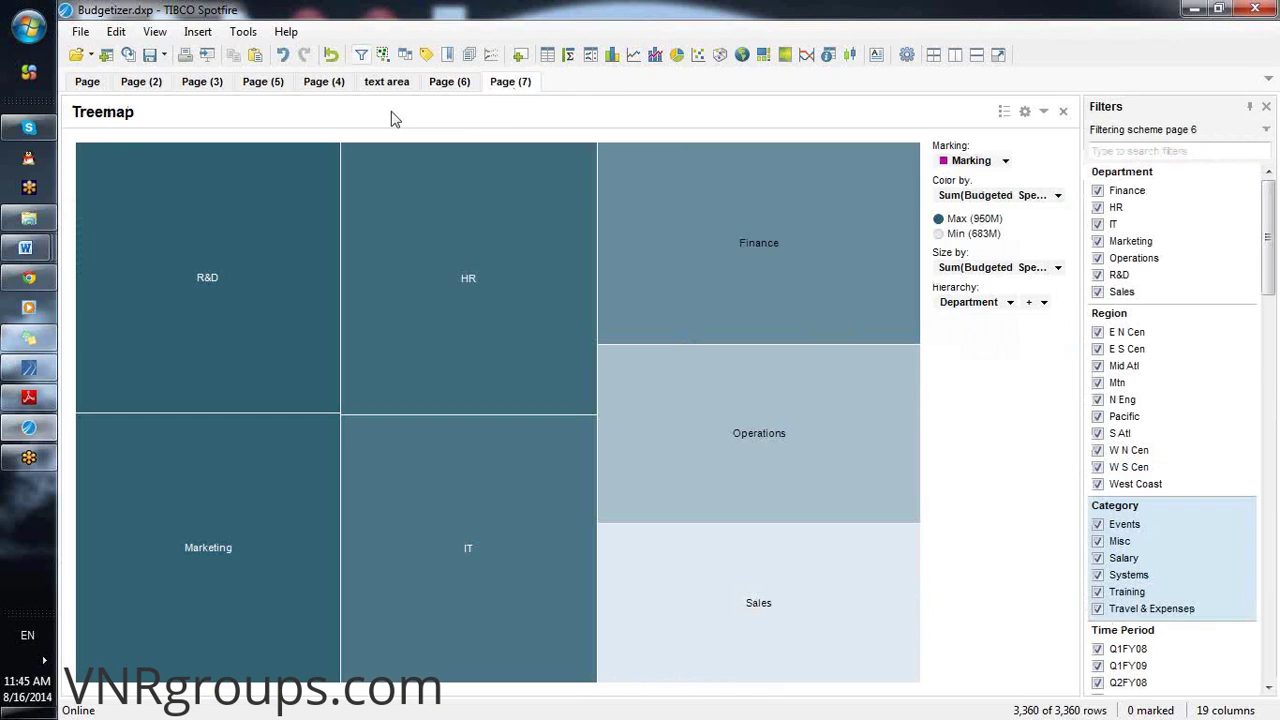
click(879, 56)
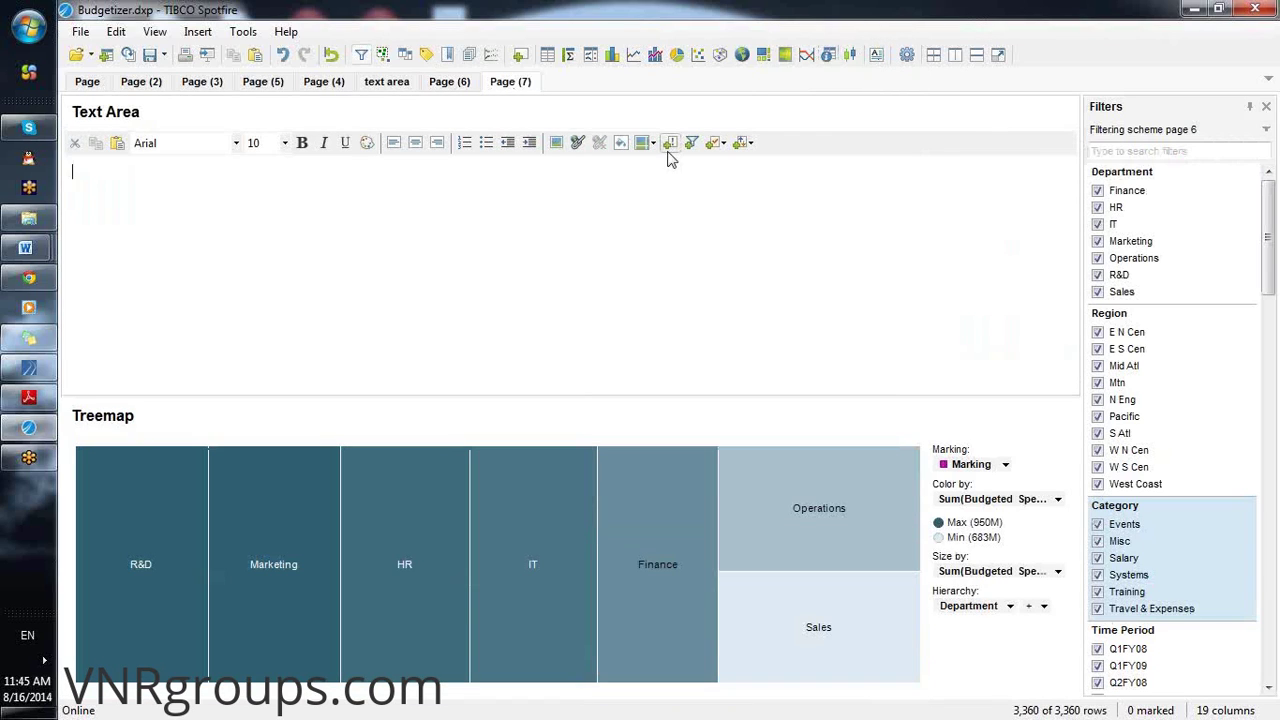
click(669, 147)
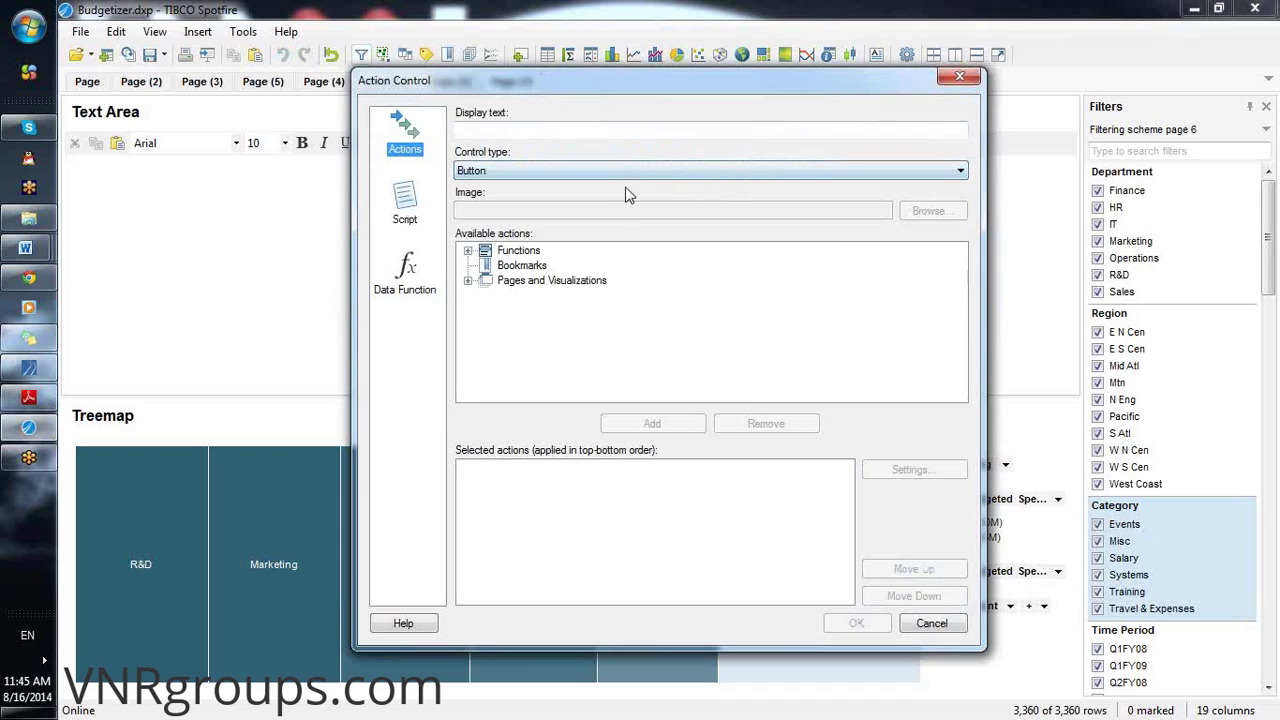
click(608, 176)
click(576, 190)
double_click(518, 250)
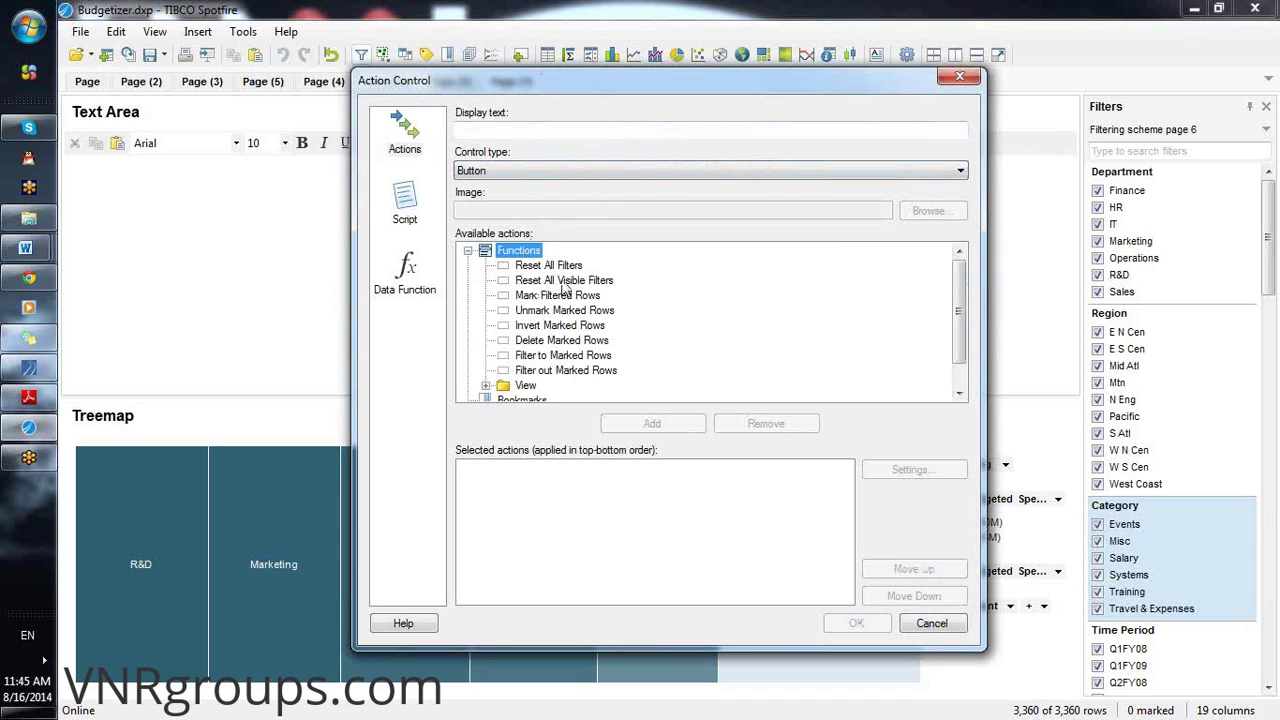
click(553, 343)
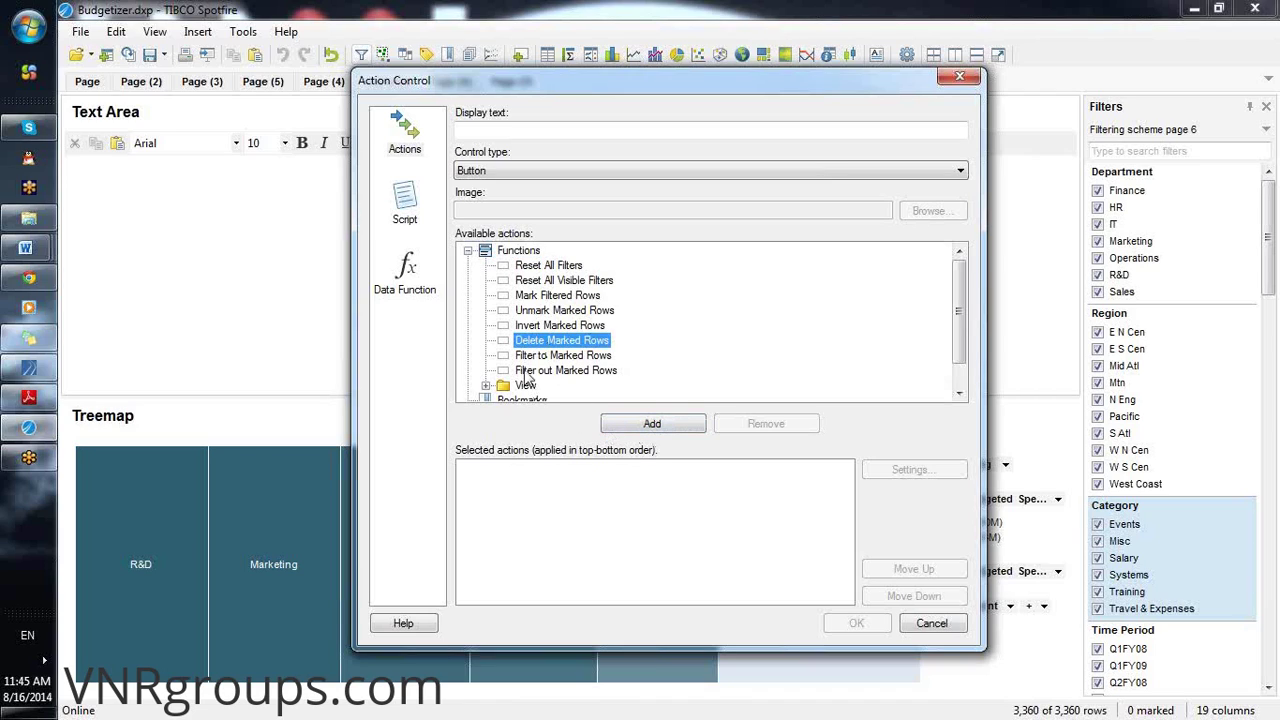
click(650, 426)
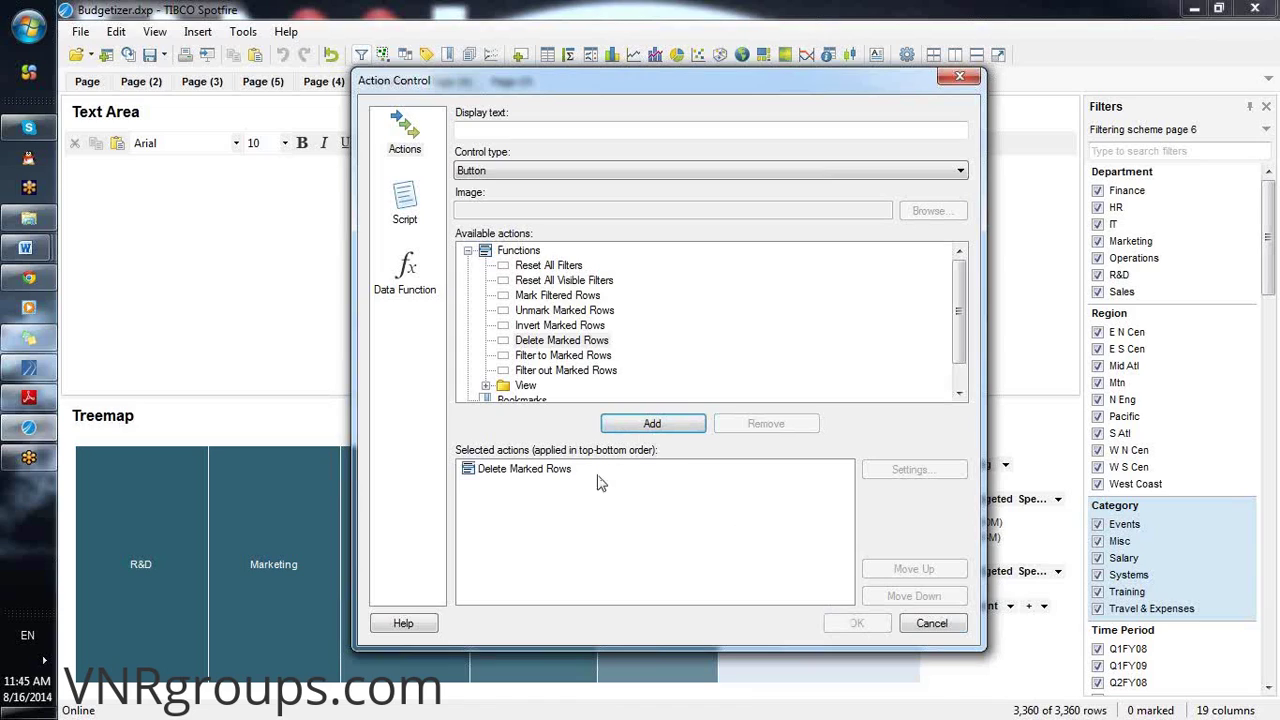
Set the action button's display text to Delete Marked Rows and insert it into the text area
click(536, 469)
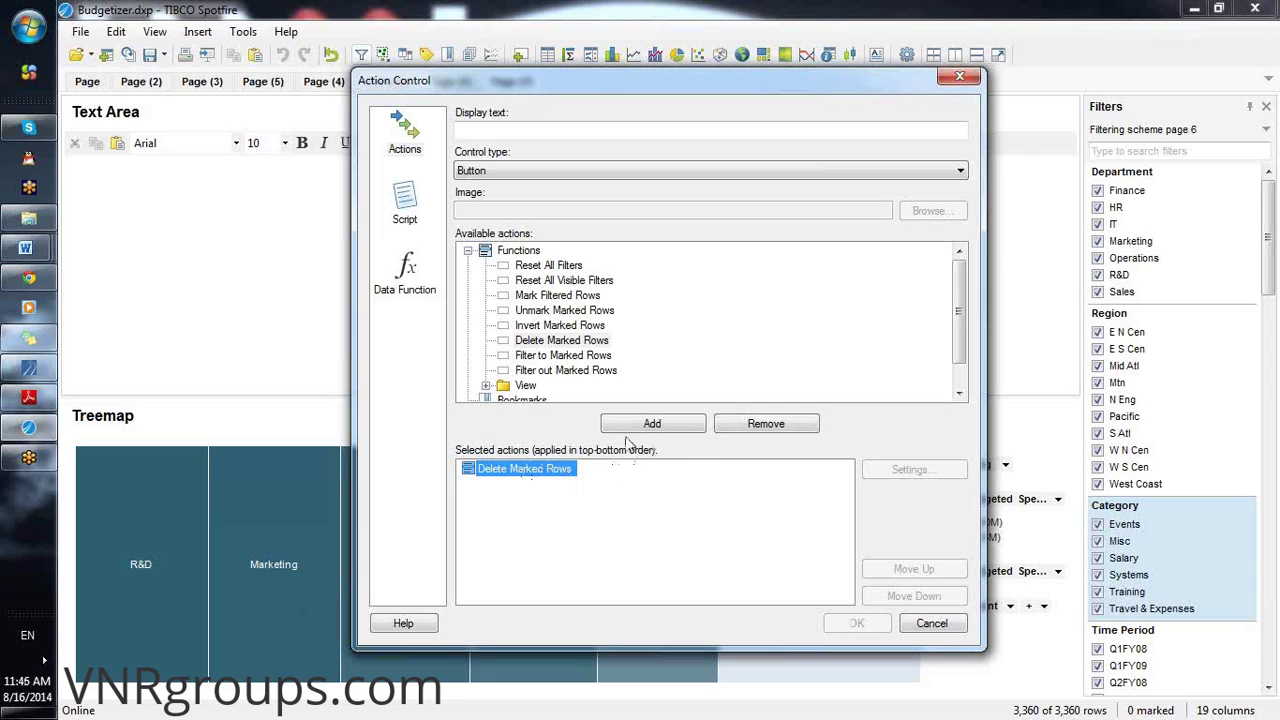
click(482, 131)
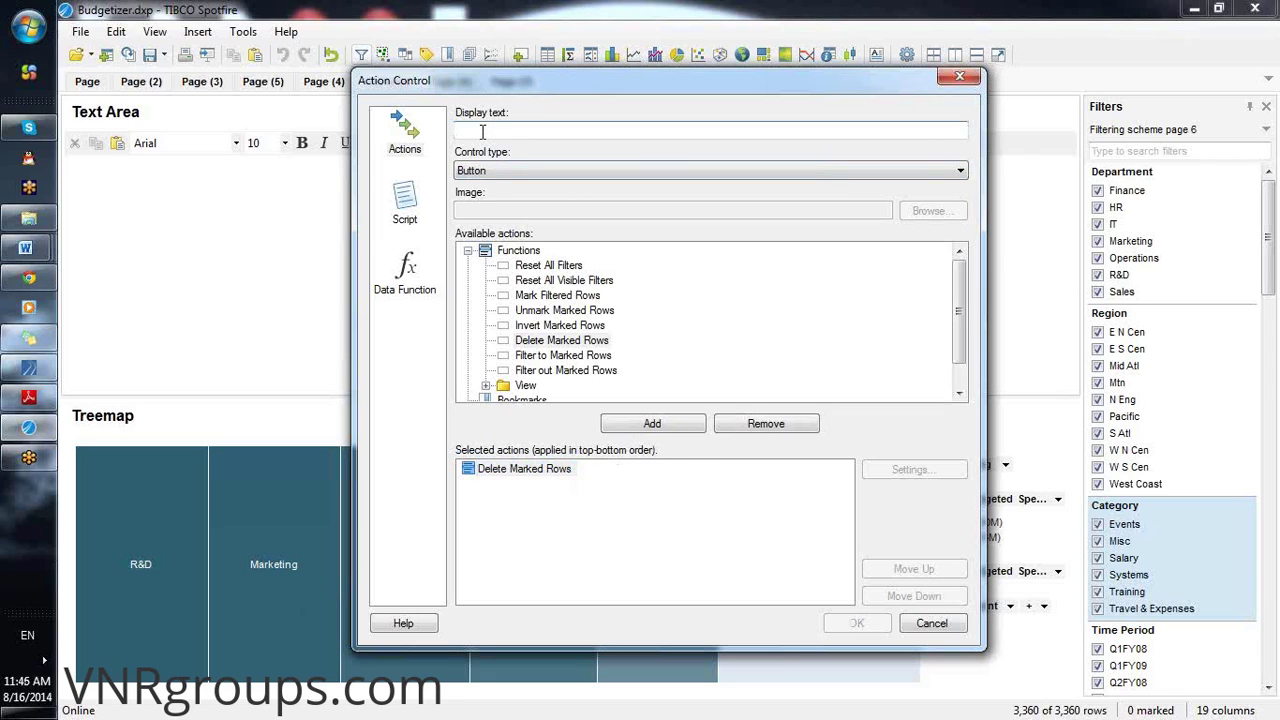
text(Delete Ma)
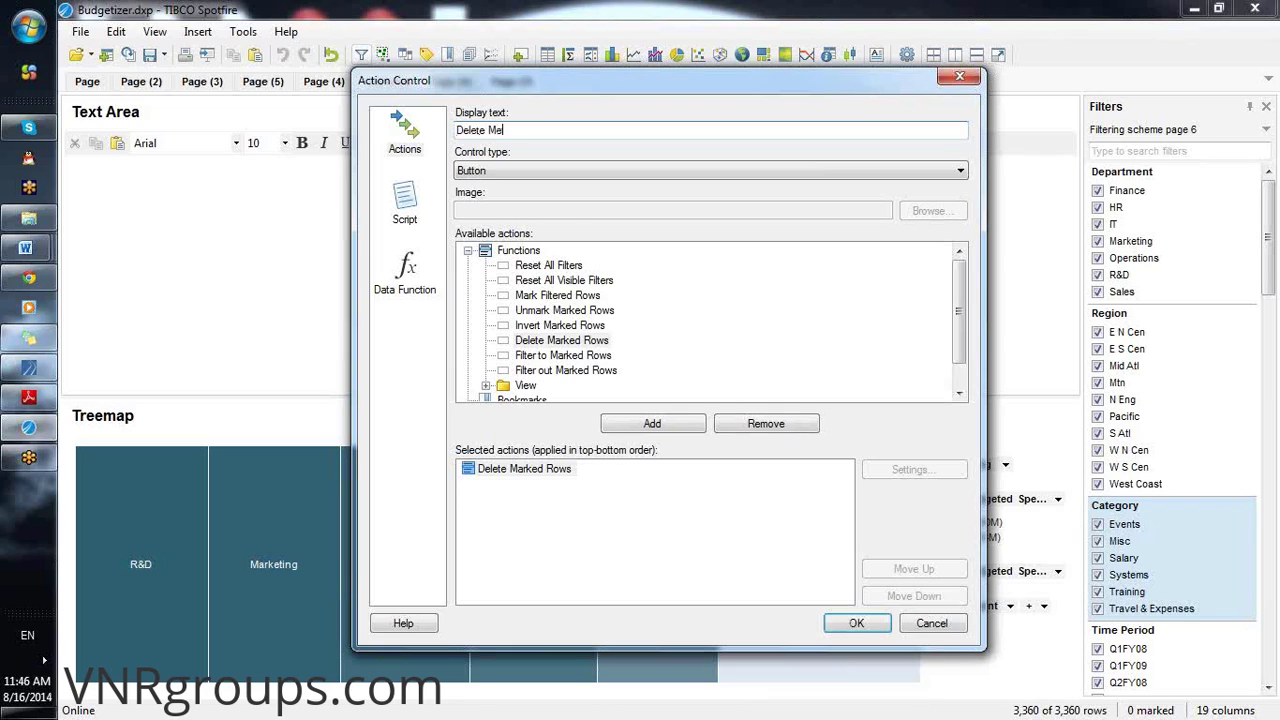
text(rked)
key(BackSpace)
text(Rows)
click(855, 624)
click(172, 176)
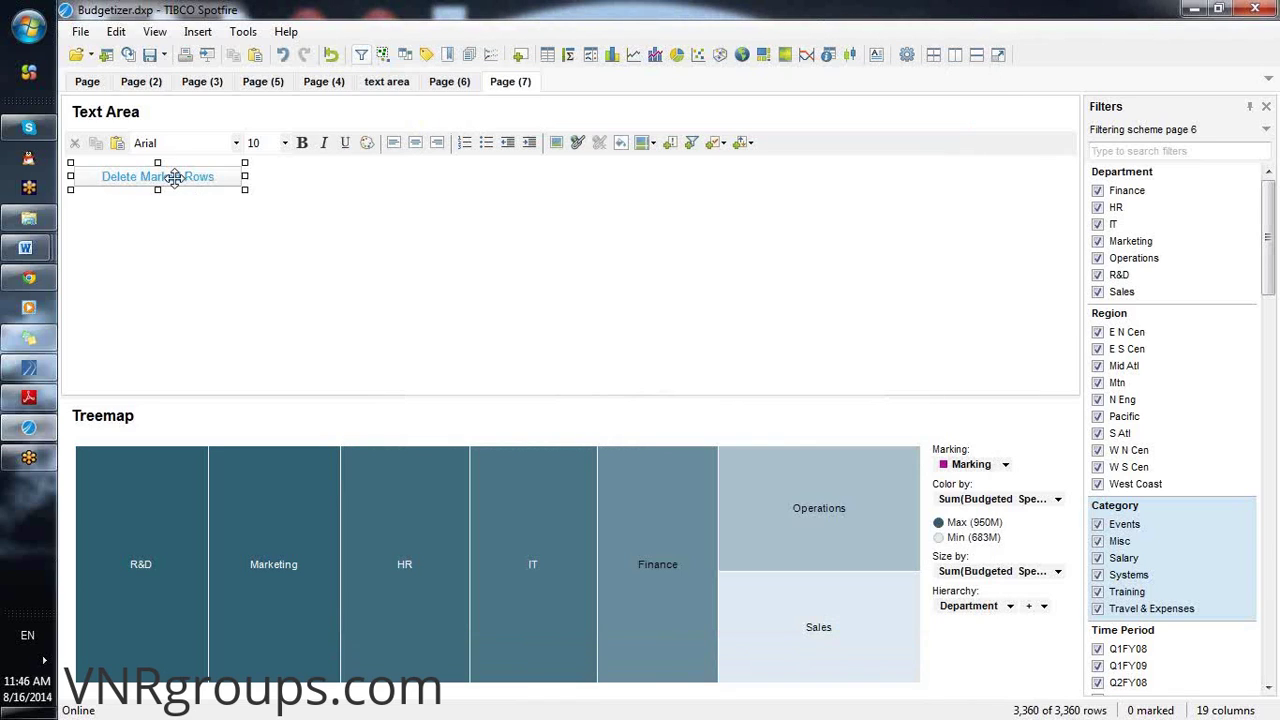
right_click(172, 174)
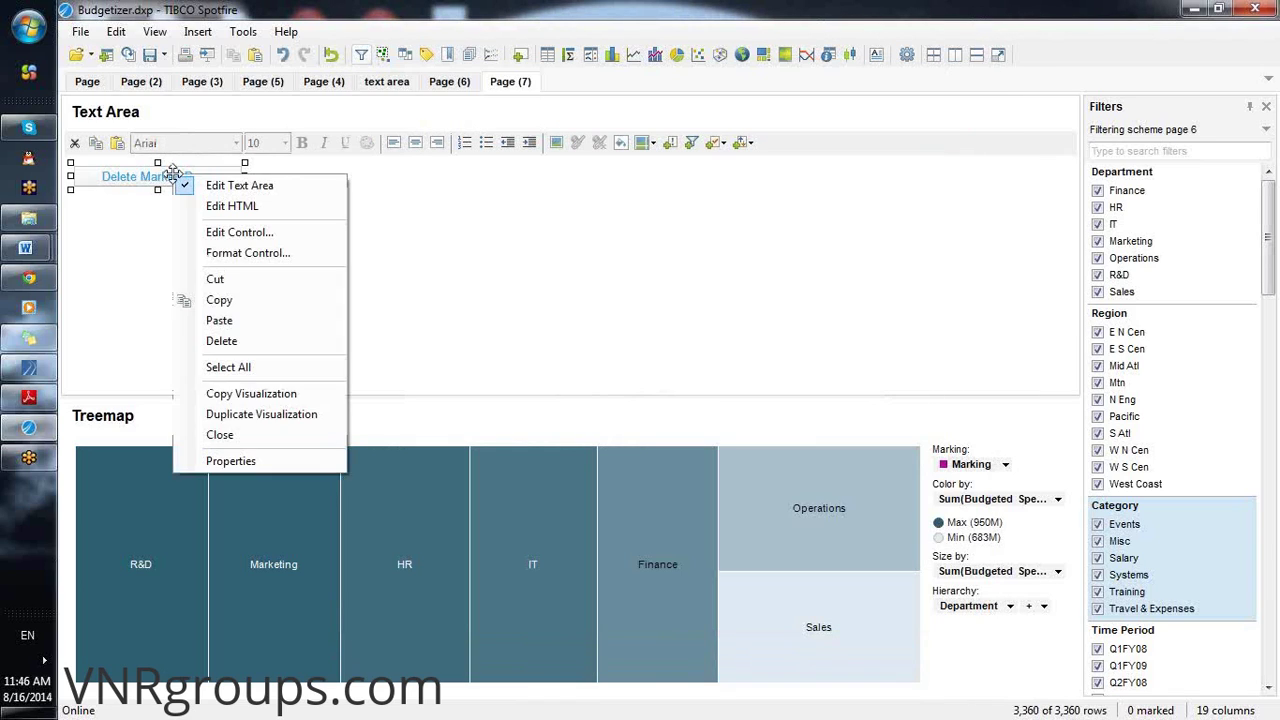
click(230, 460)
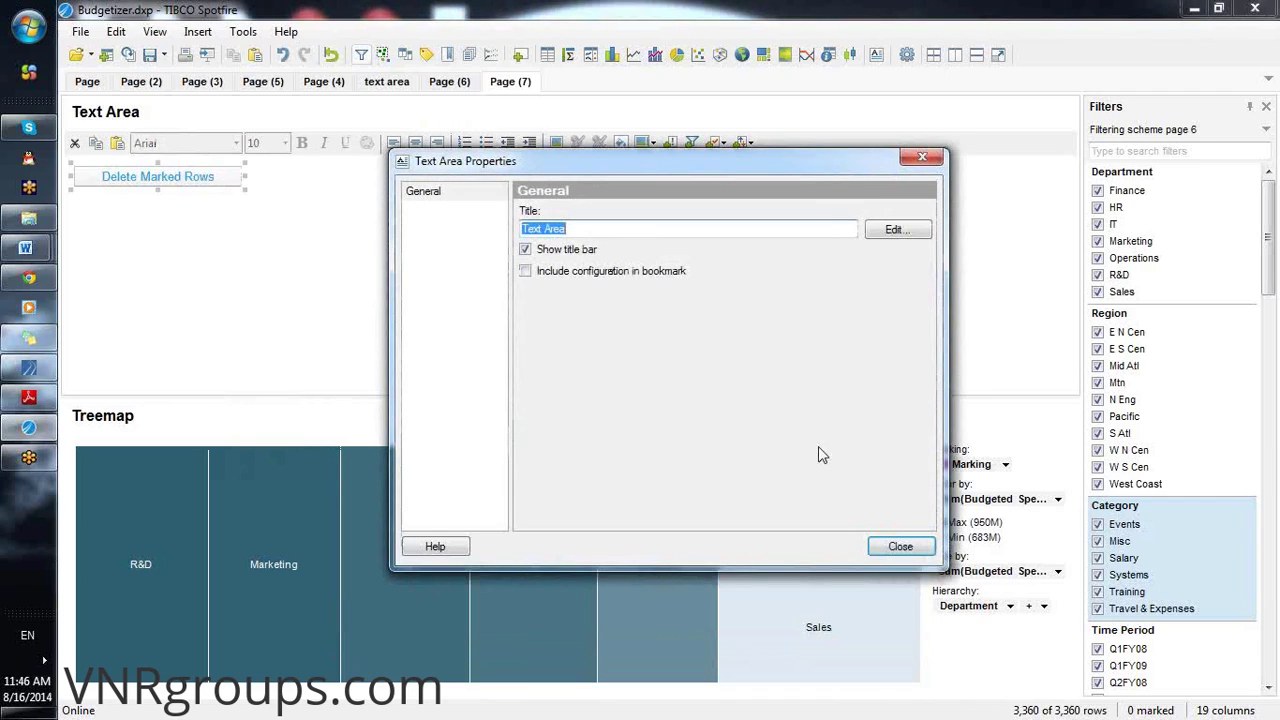
click(921, 162)
Format the Delete Marked Rows button with bold black text and leave the text area's edit mode
right_click(197, 184)
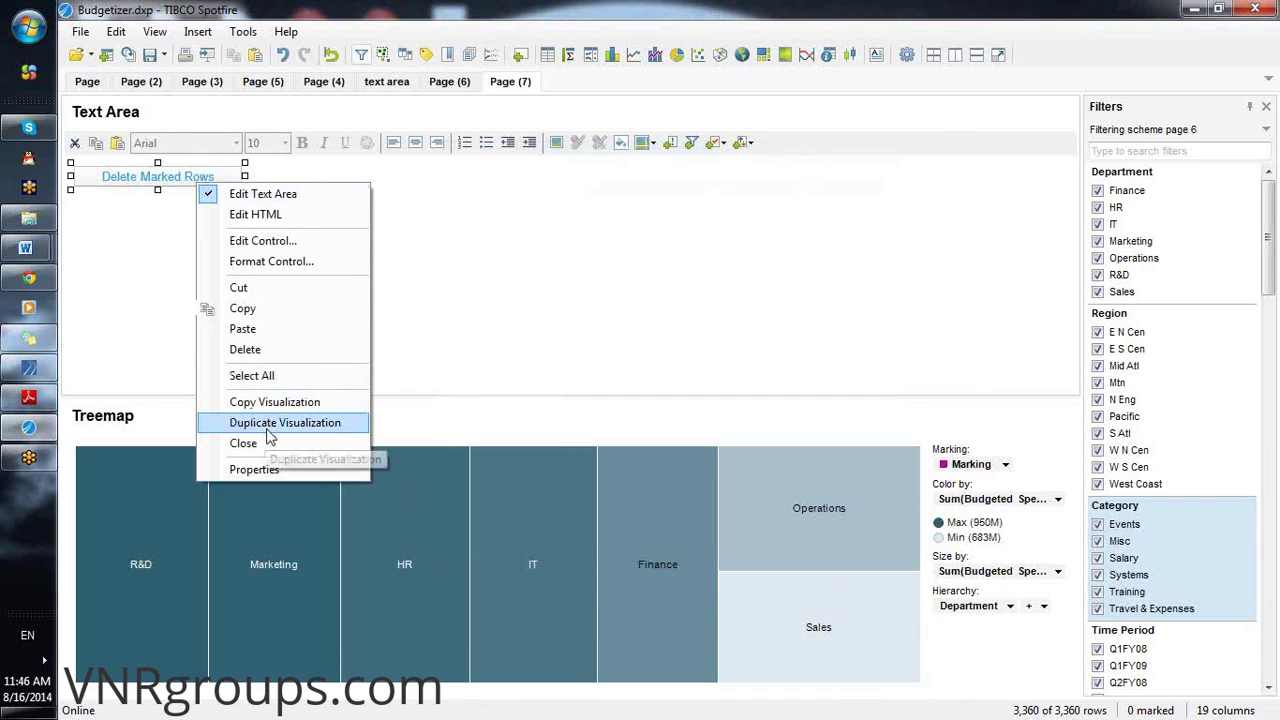
click(300, 261)
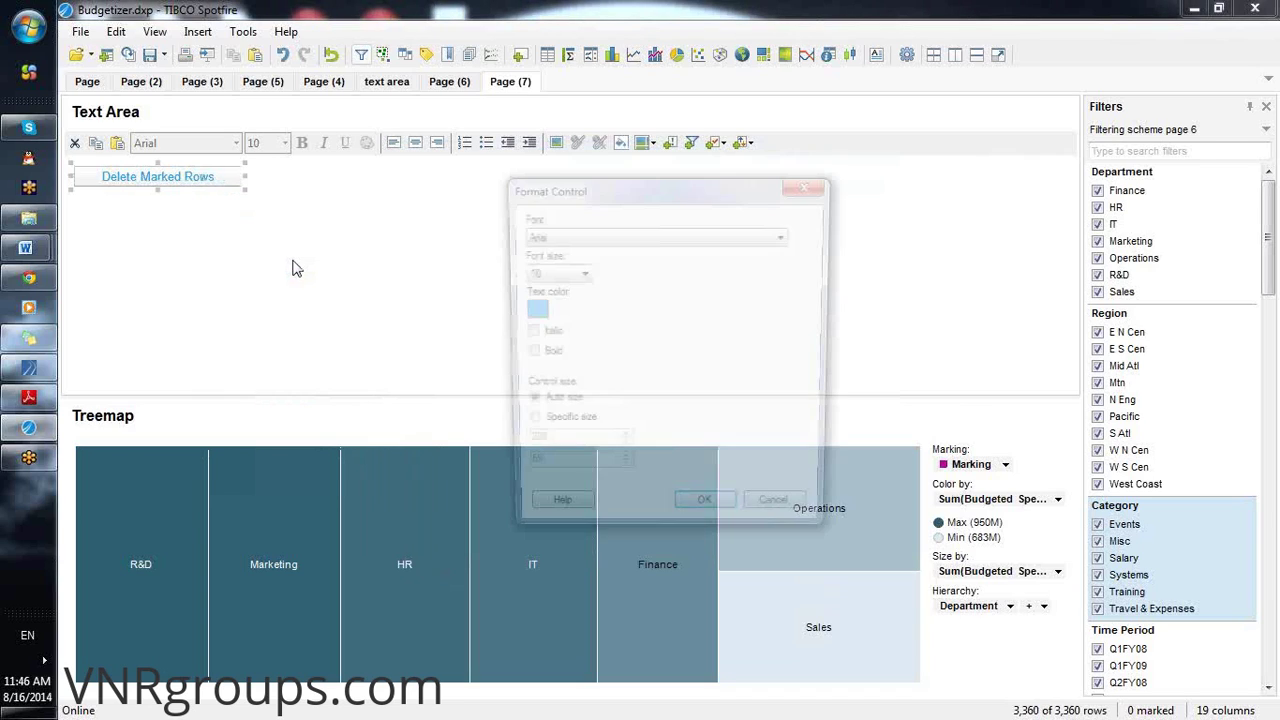
click(530, 313)
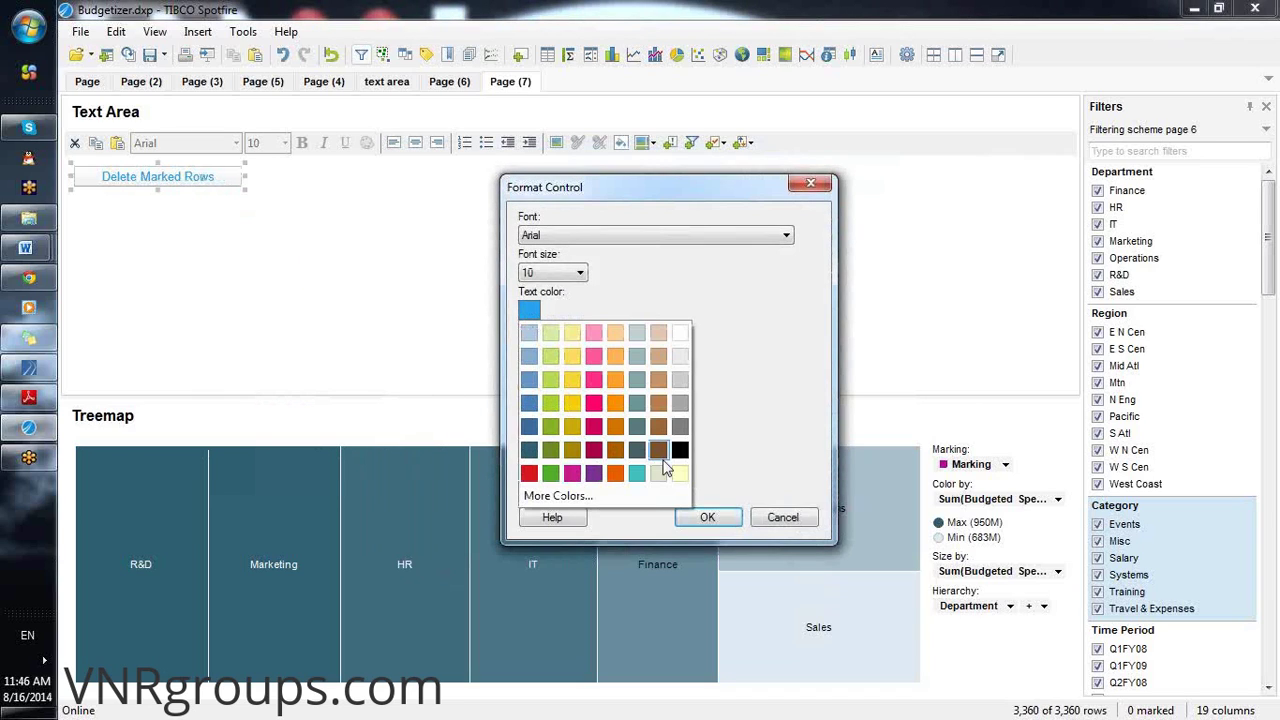
click(680, 450)
click(524, 356)
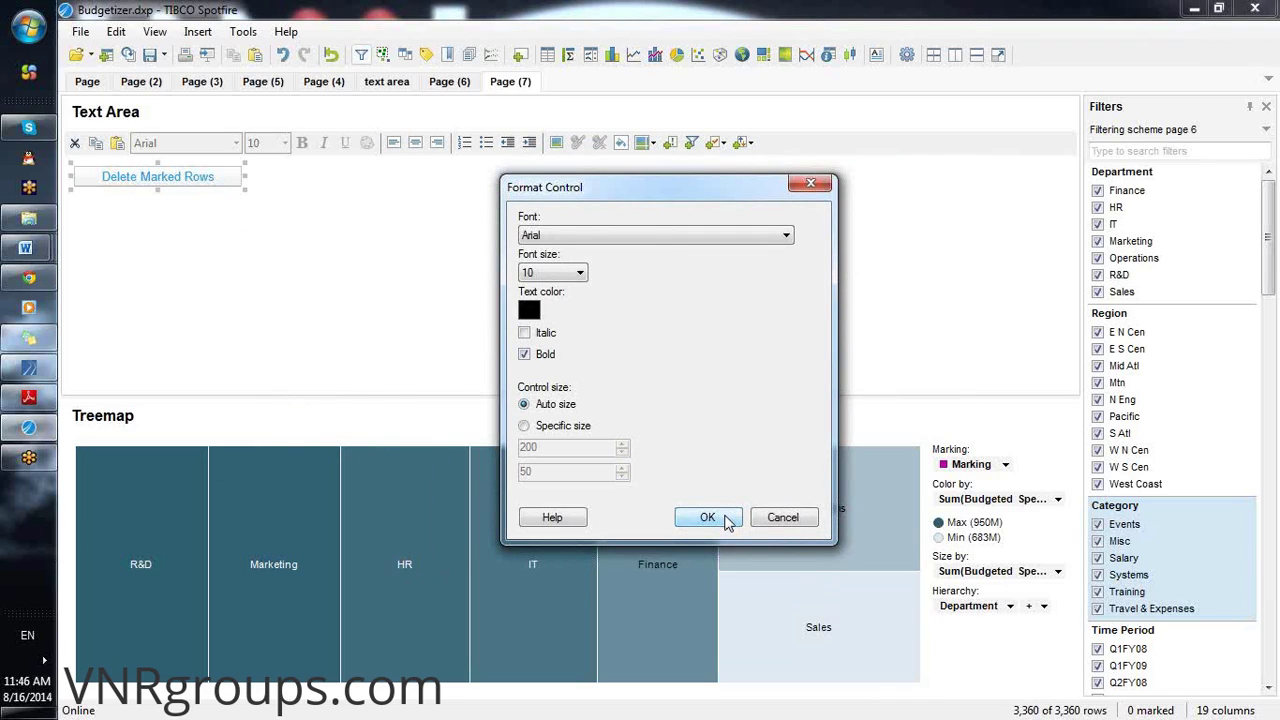
click(707, 517)
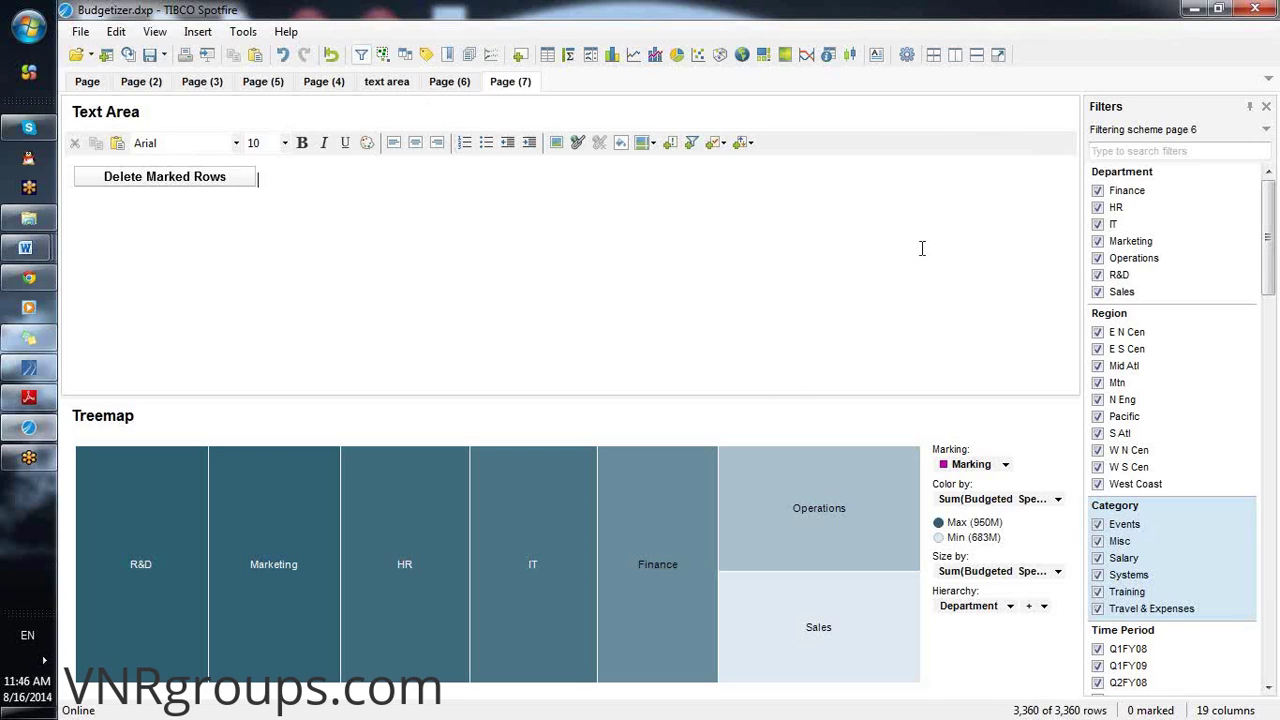
click(982, 112)
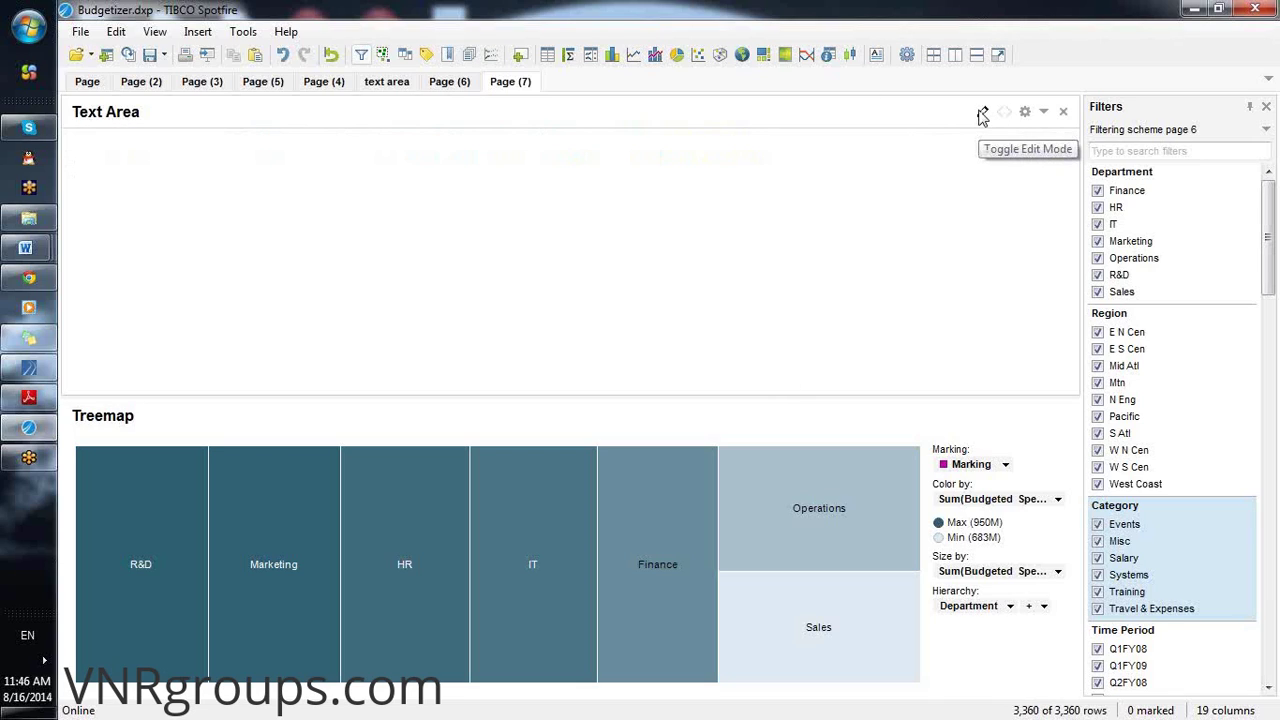
Test the Delete Marked Rows button by marking the Sales rectangle and deleting its rows, and reload the data to restore them
click(223, 154)
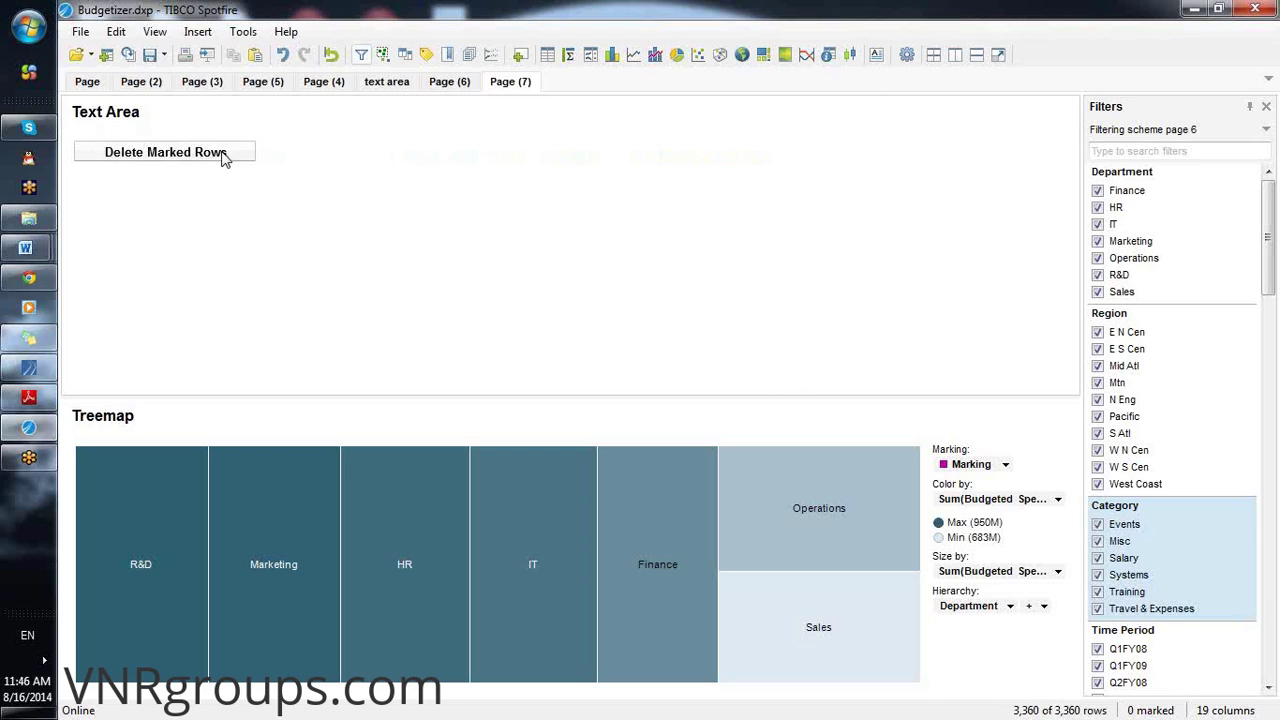
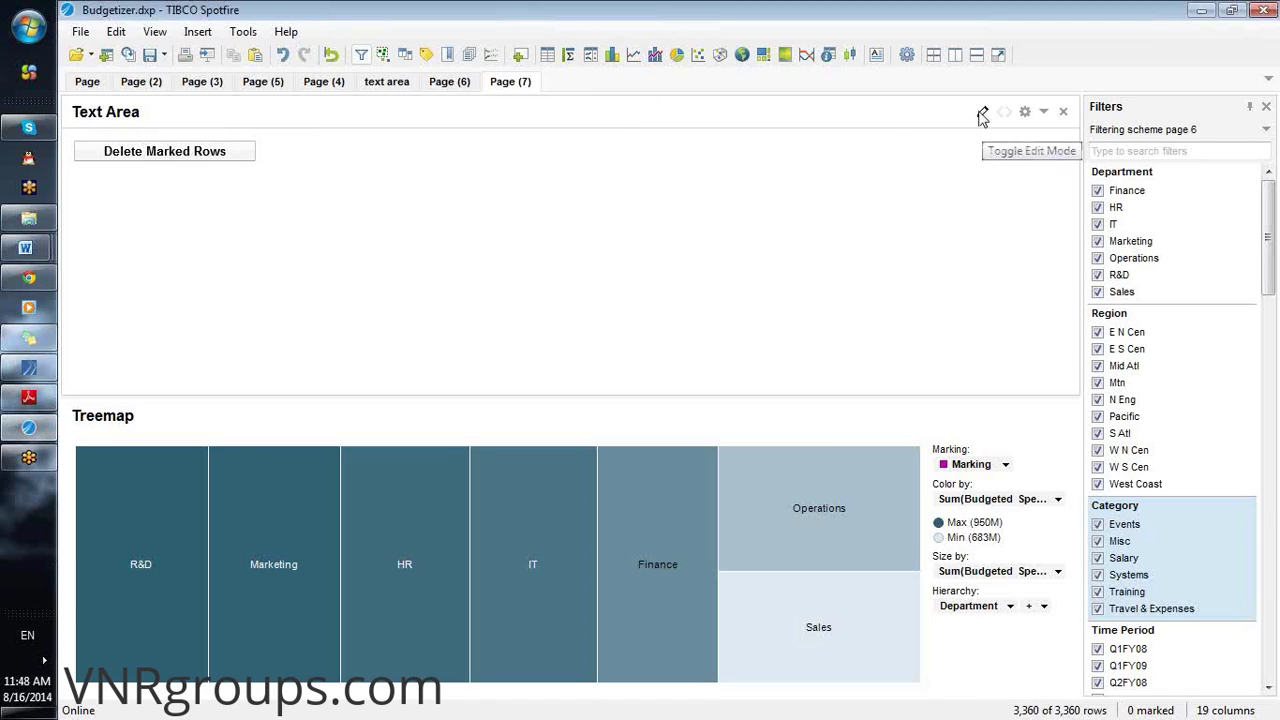
click(474, 487)
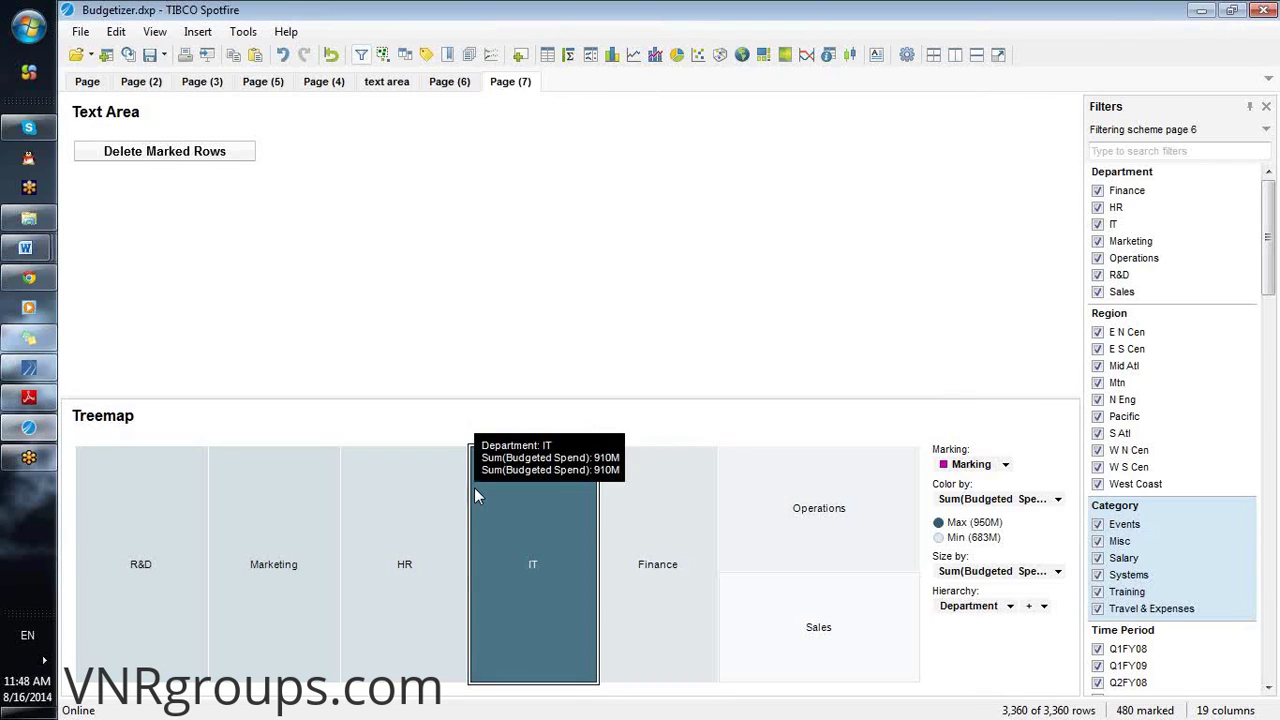
click(779, 625)
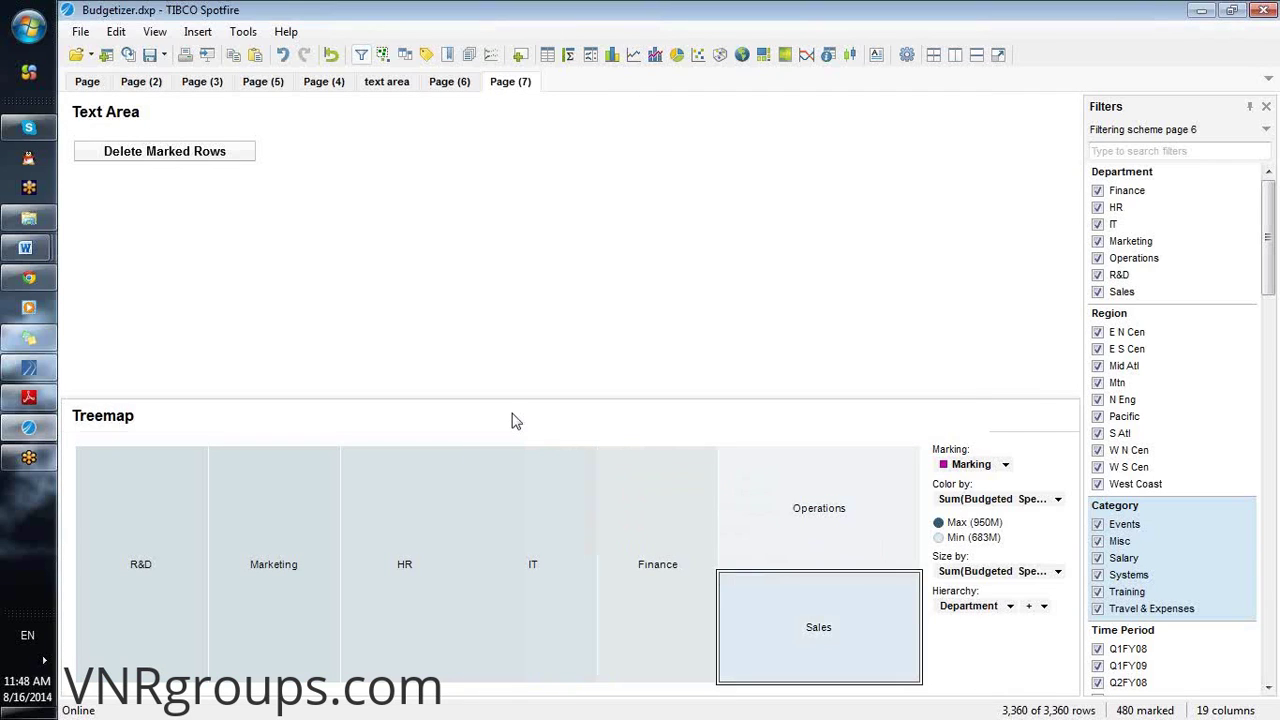
click(213, 160)
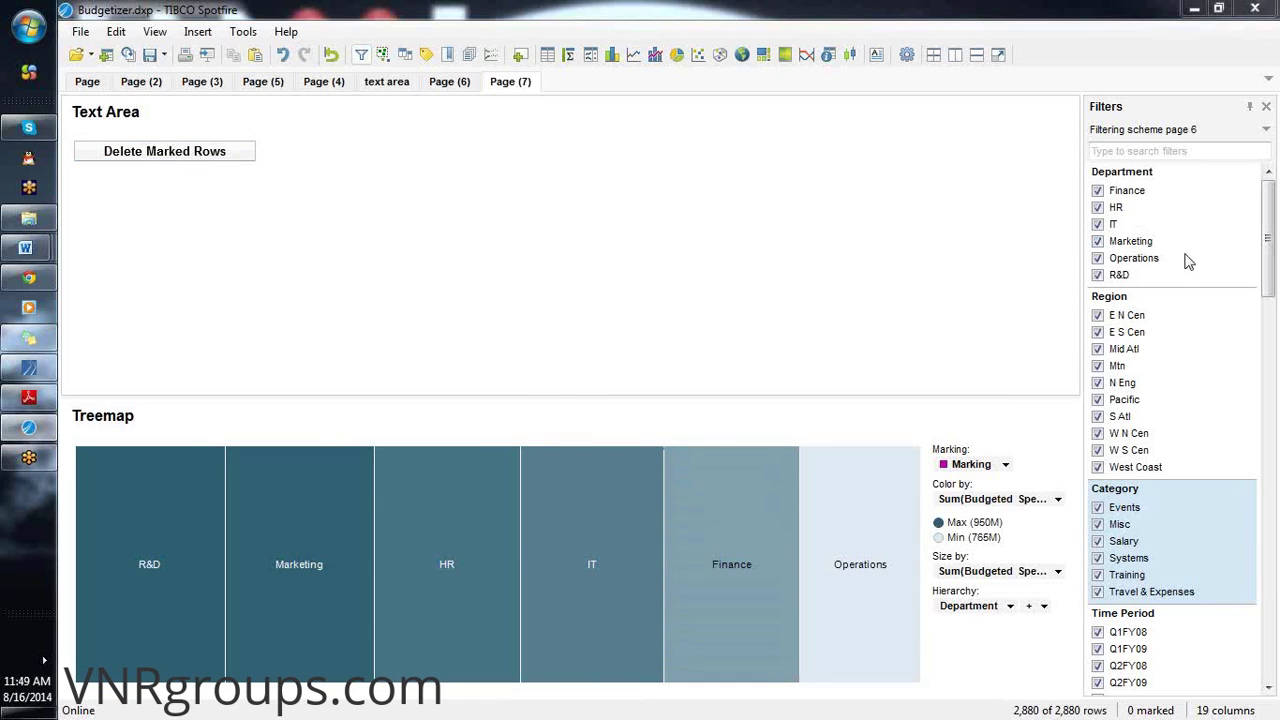
click(1271, 396)
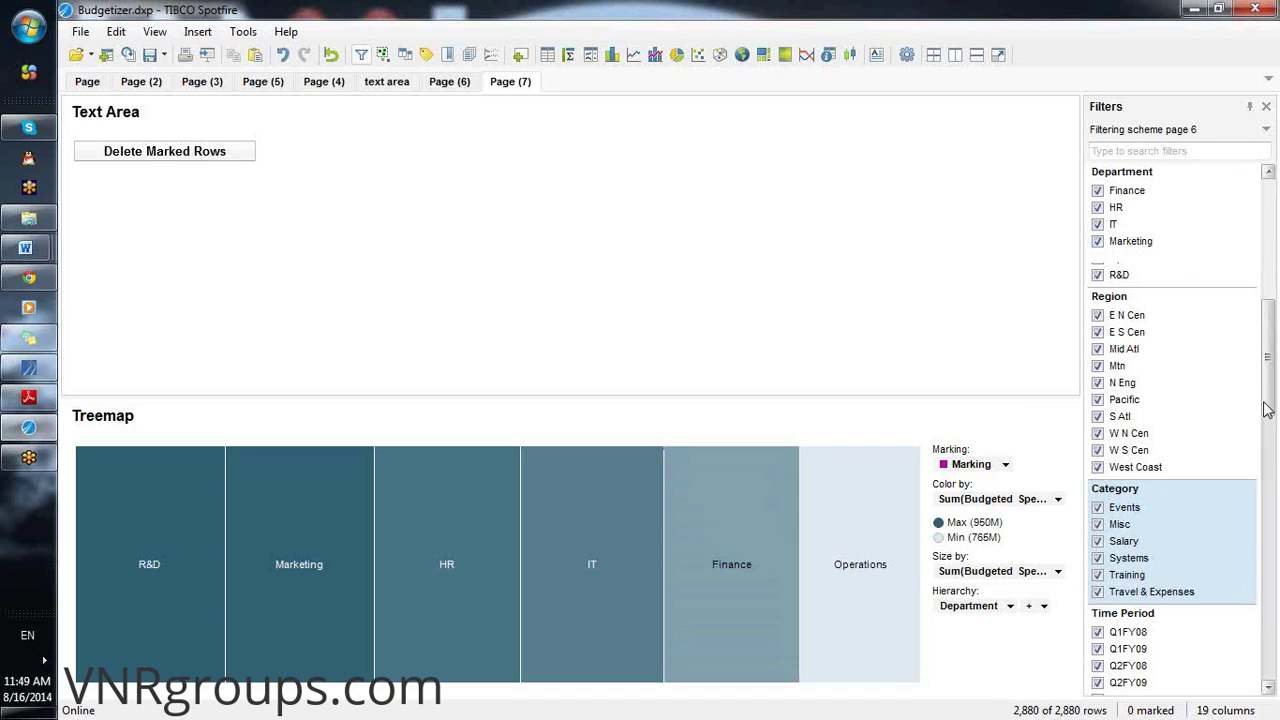
drag(1274, 345, 1272, 262)
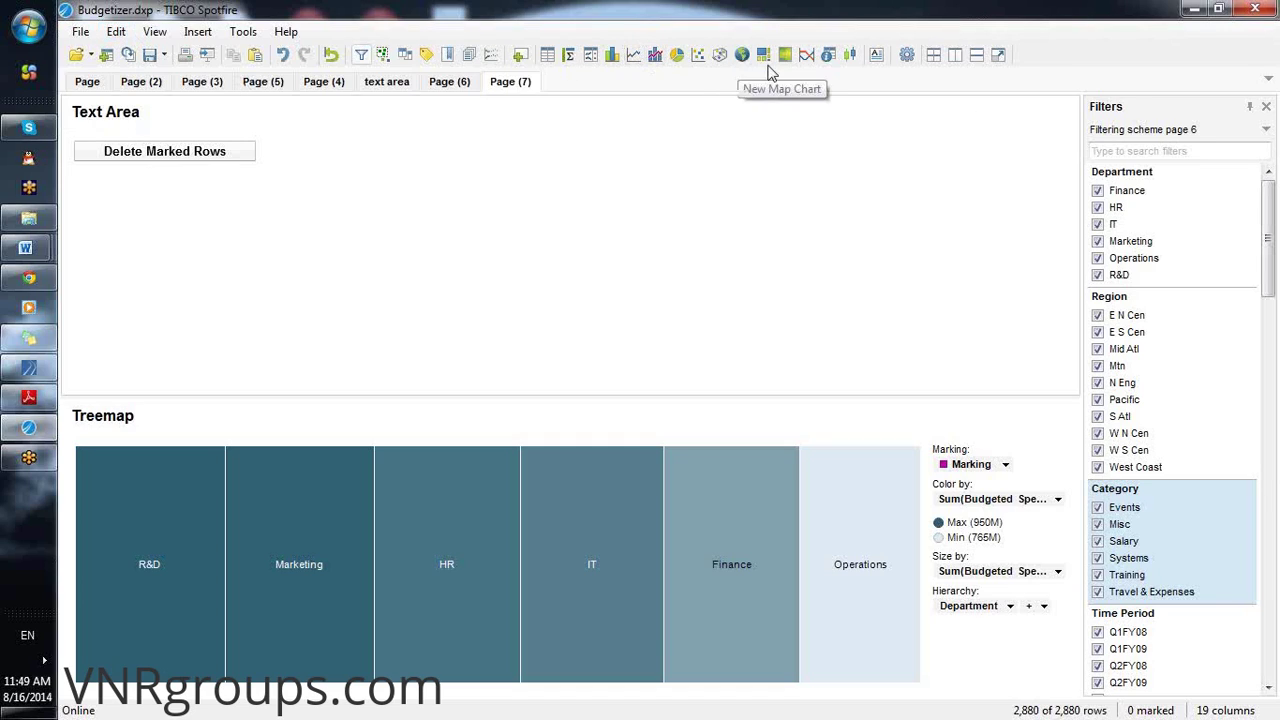
click(129, 55)
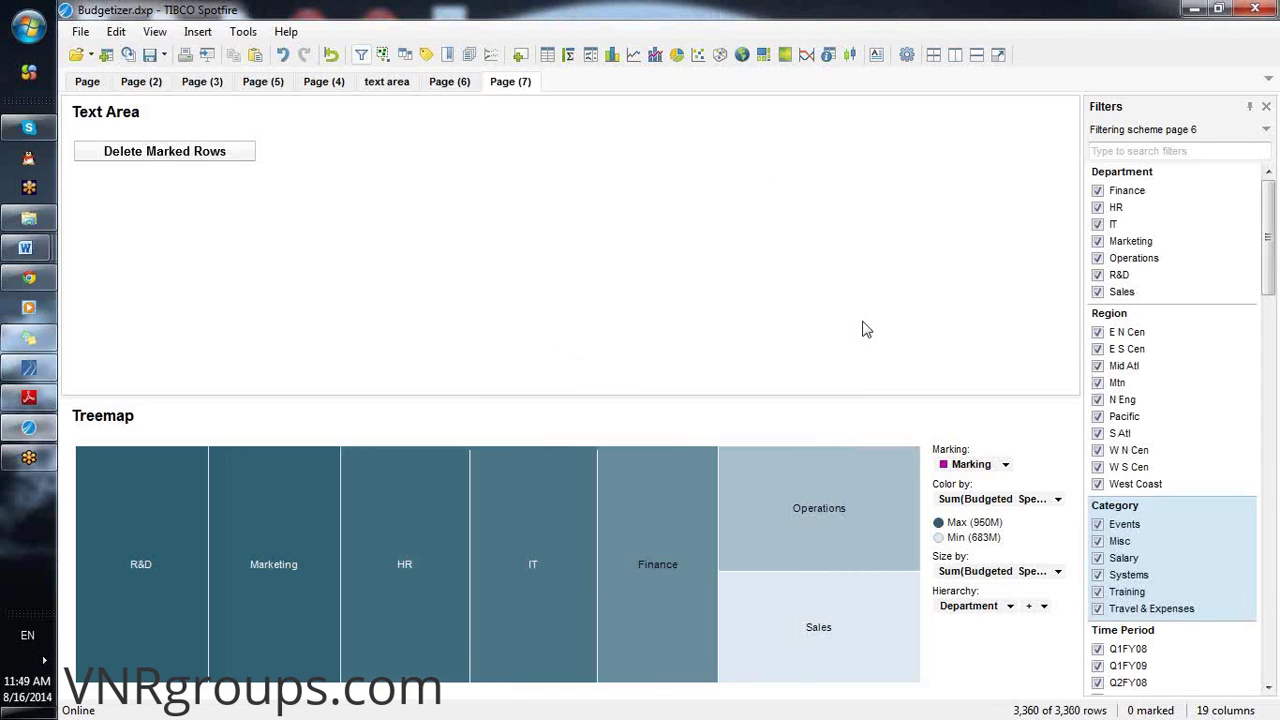
Repeat the deletion test on the Sales rectangle and reload the data once more
mouse_move(828, 606)
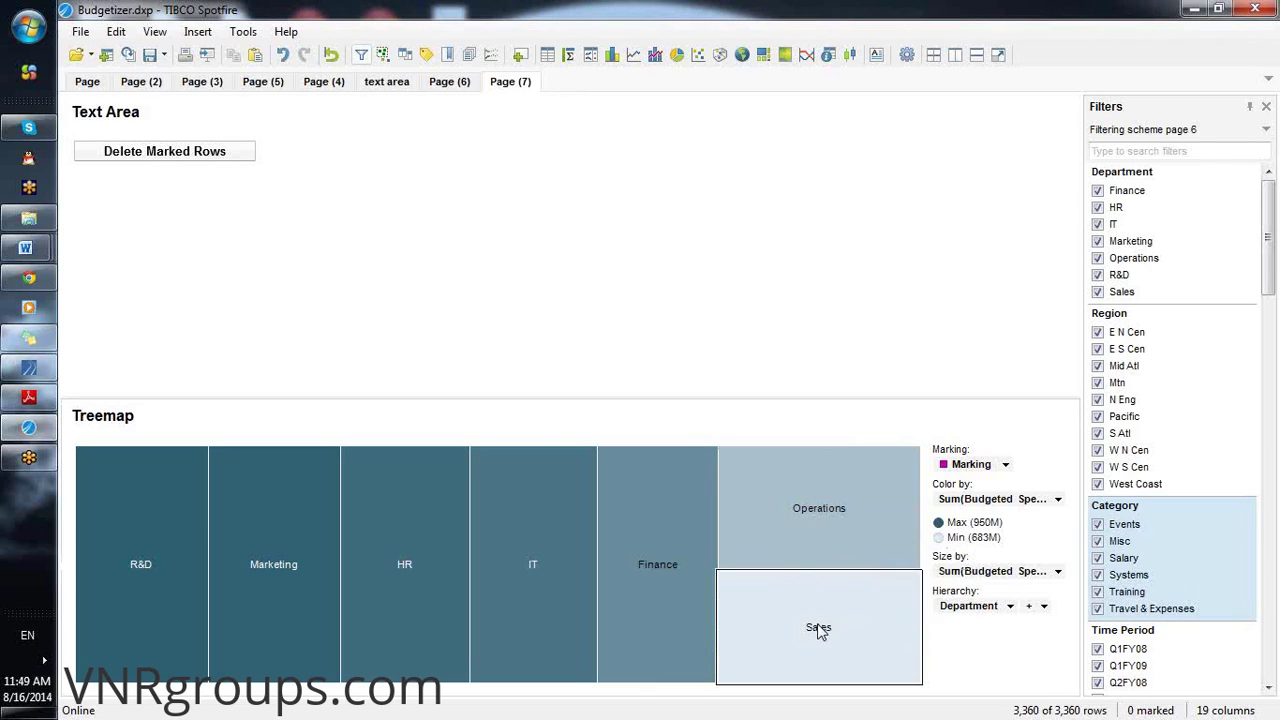
click(818, 628)
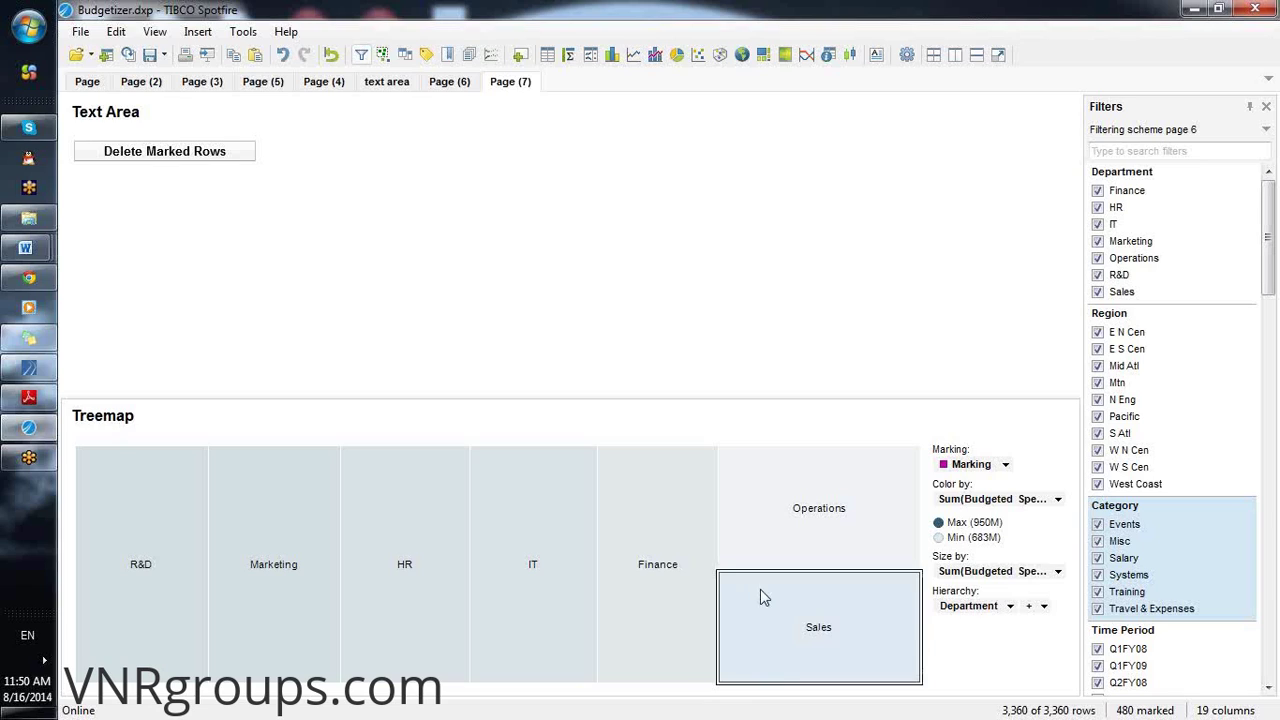
click(118, 154)
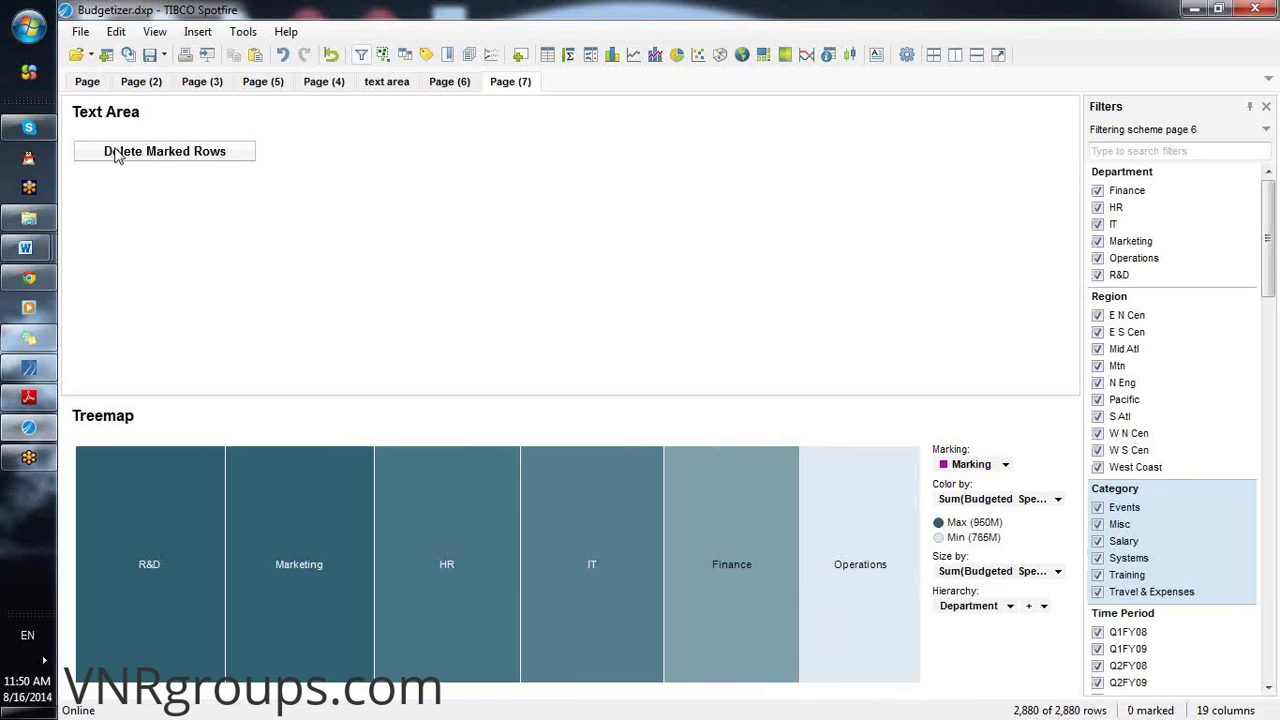
click(128, 56)
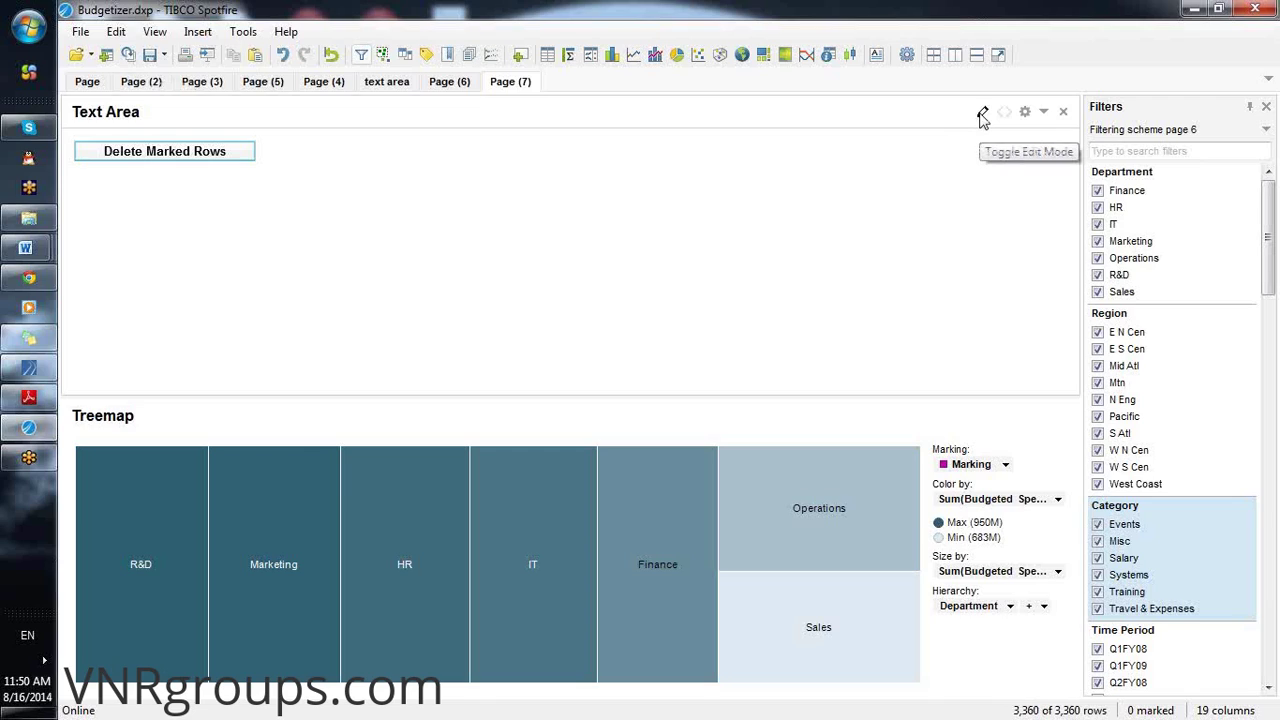
Insert an action button with the display text Invert Marked Rows that runs the Invert Marked Rows function beside the Delete Marked Rows button
click(982, 115)
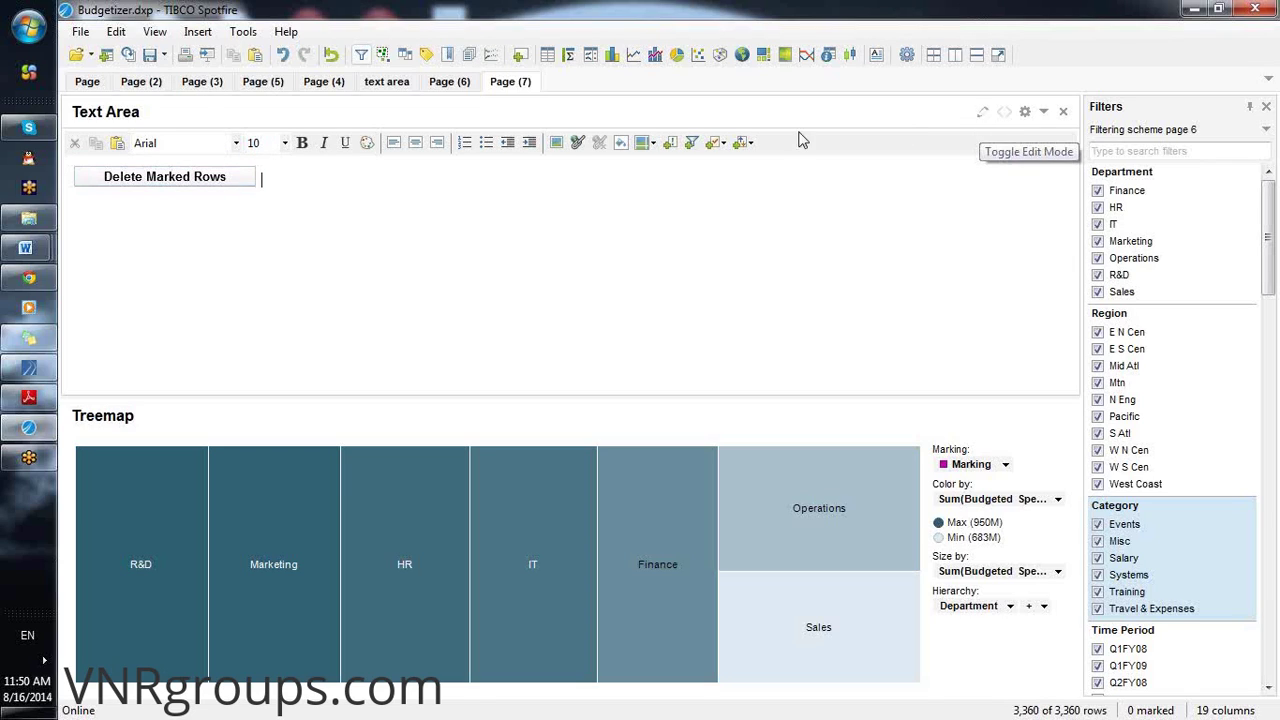
click(669, 143)
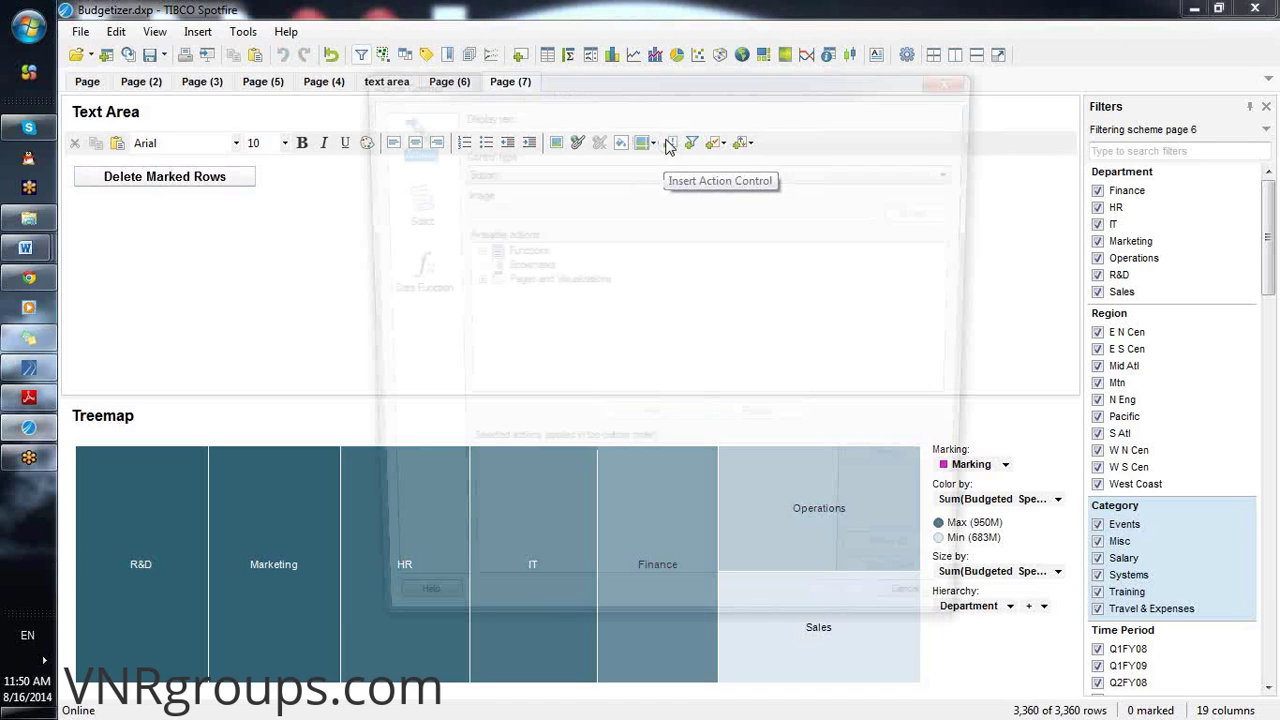
double_click(528, 252)
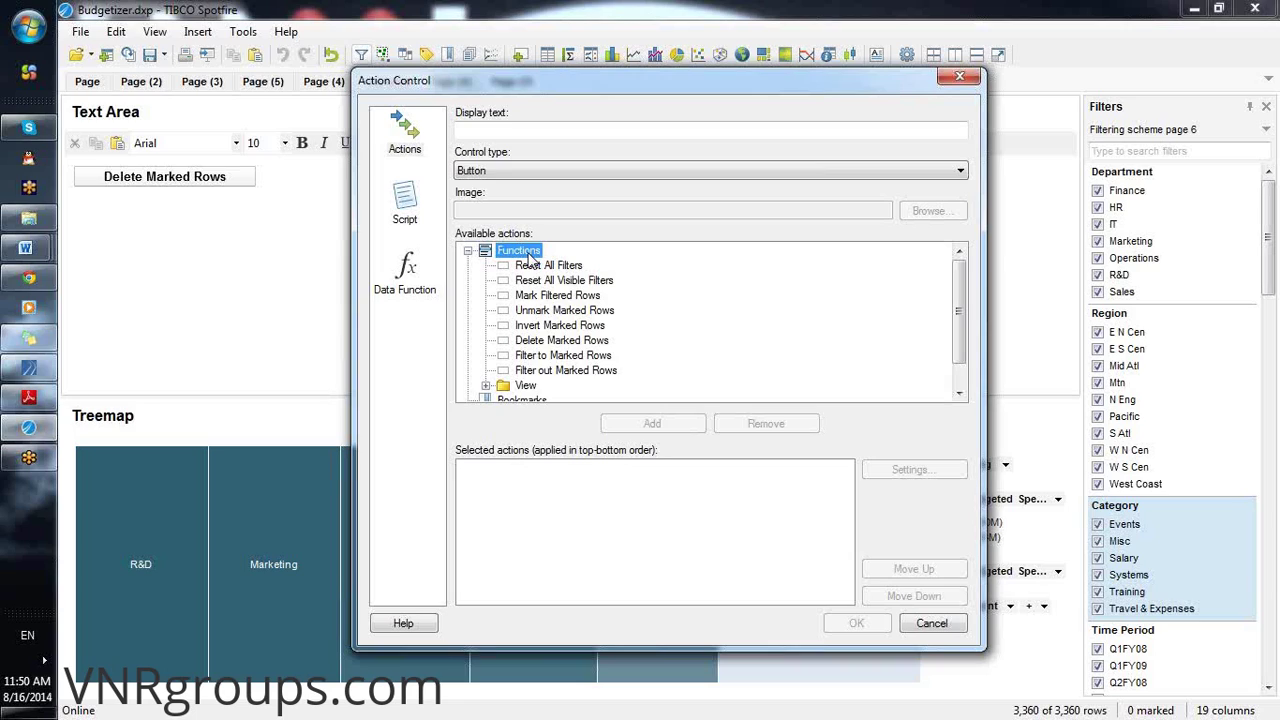
click(571, 328)
click(648, 426)
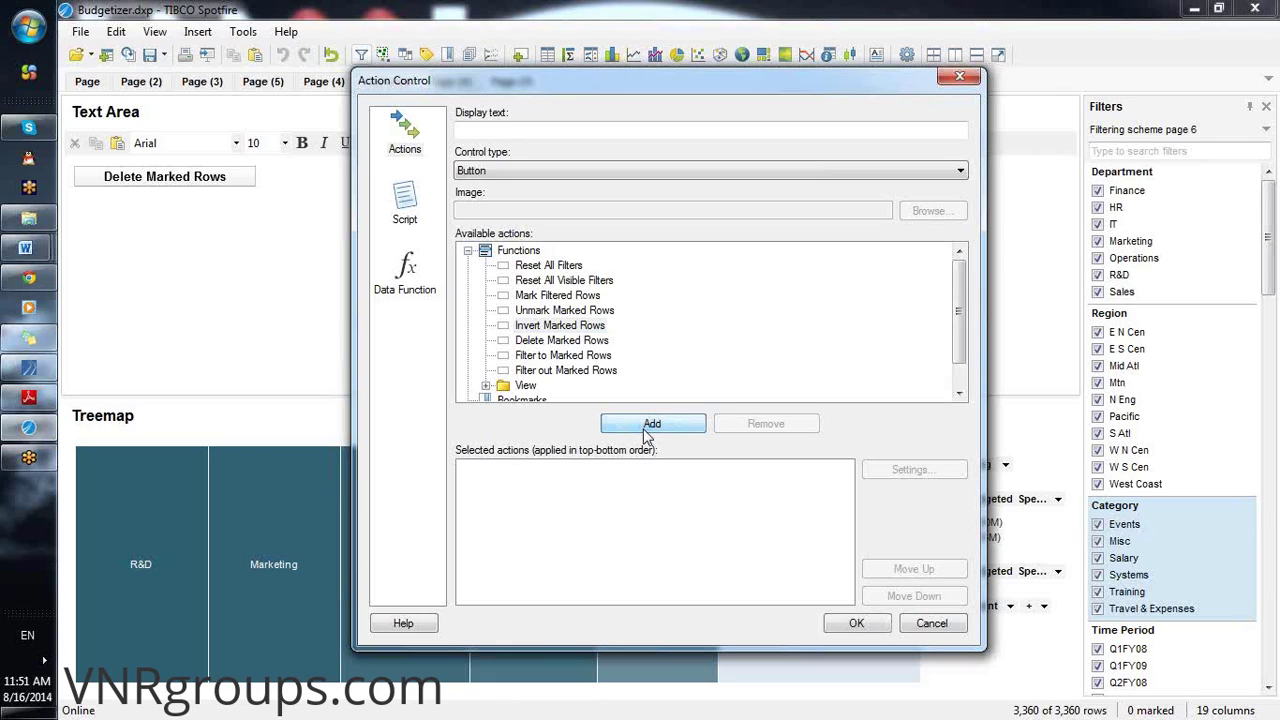
click(557, 128)
text(invert Marked Rows)
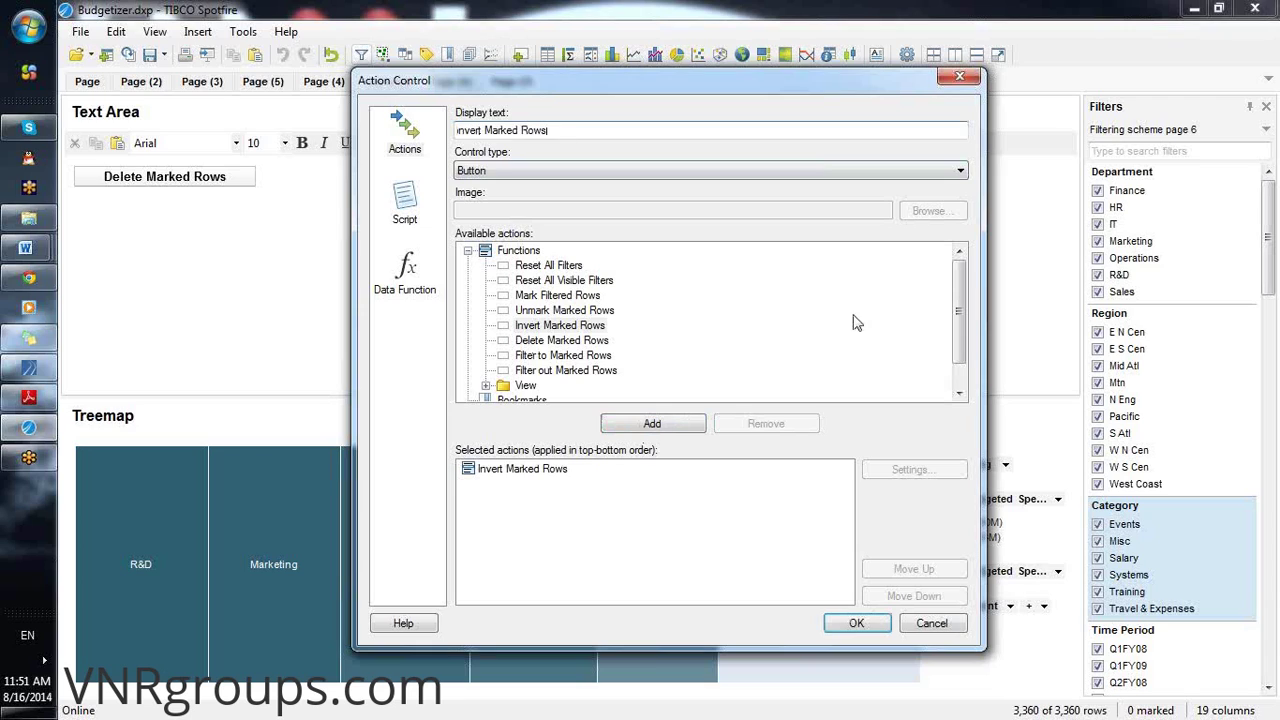
click(848, 624)
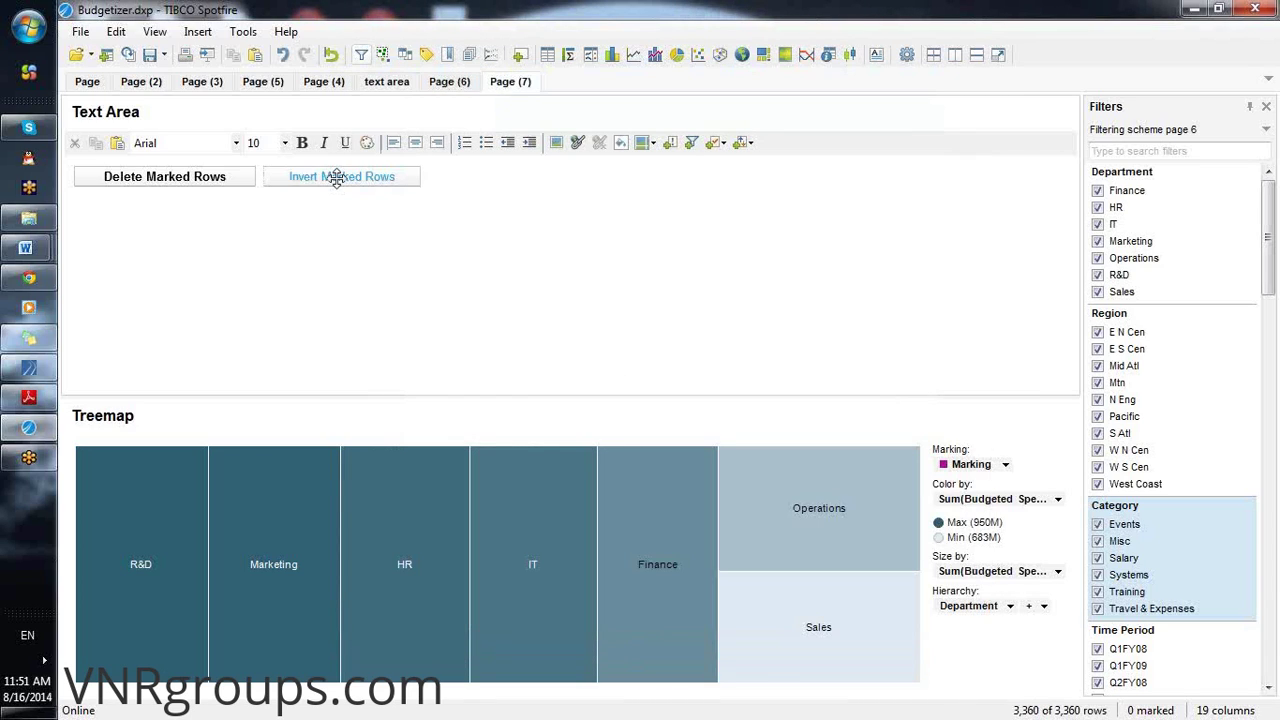
click(337, 177)
double_click(337, 177)
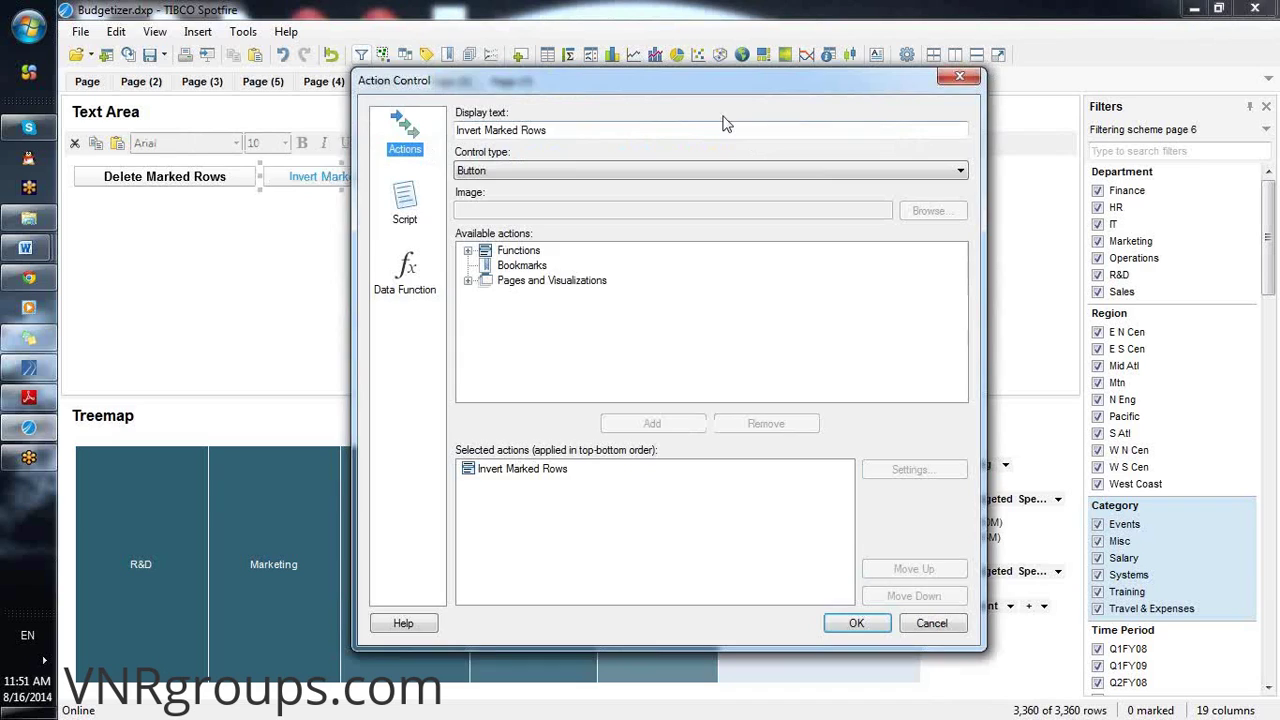
click(946, 79)
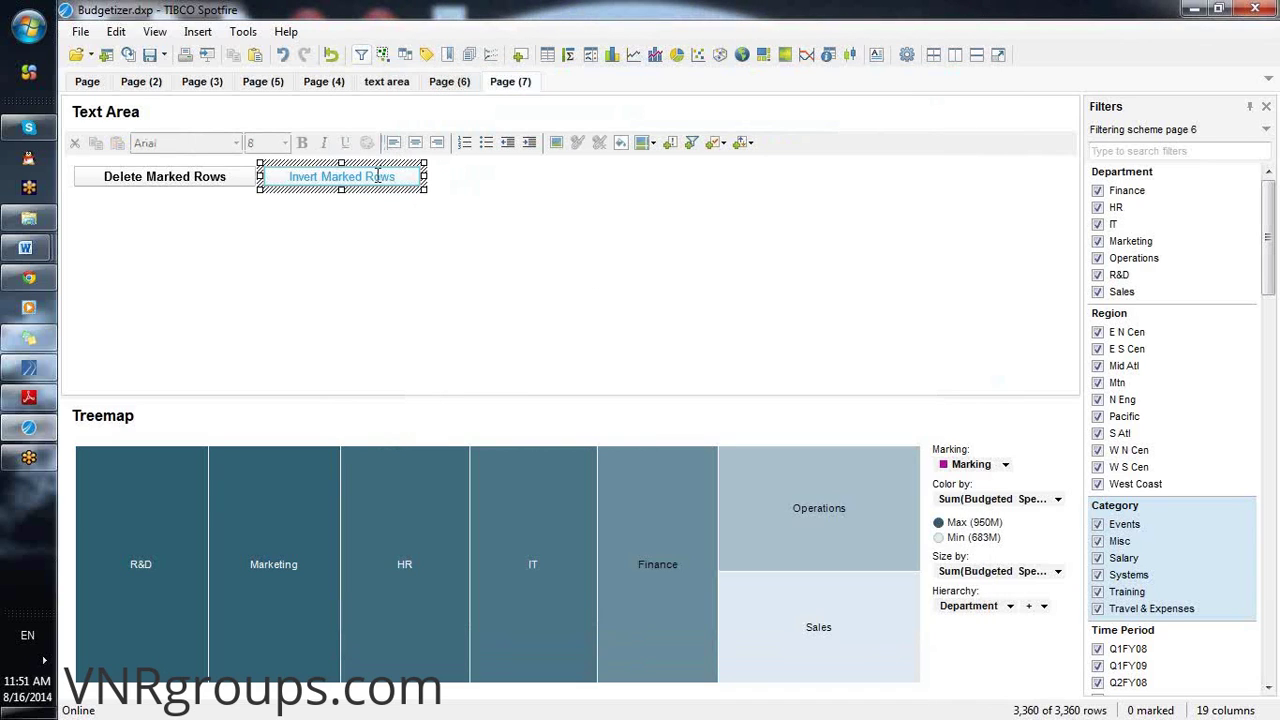
Format the Invert Marked Rows button with bold black text and exit the text area's edit mode
right_click(379, 177)
click(430, 252)
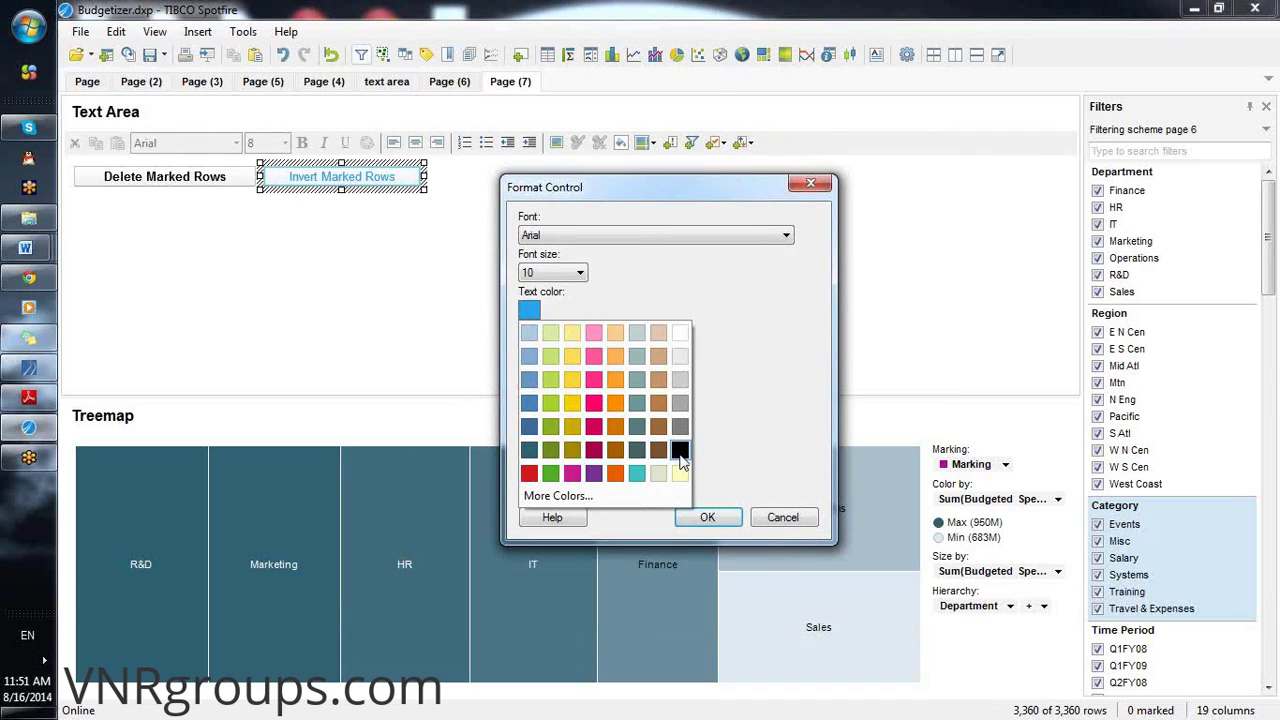
click(680, 455)
click(524, 354)
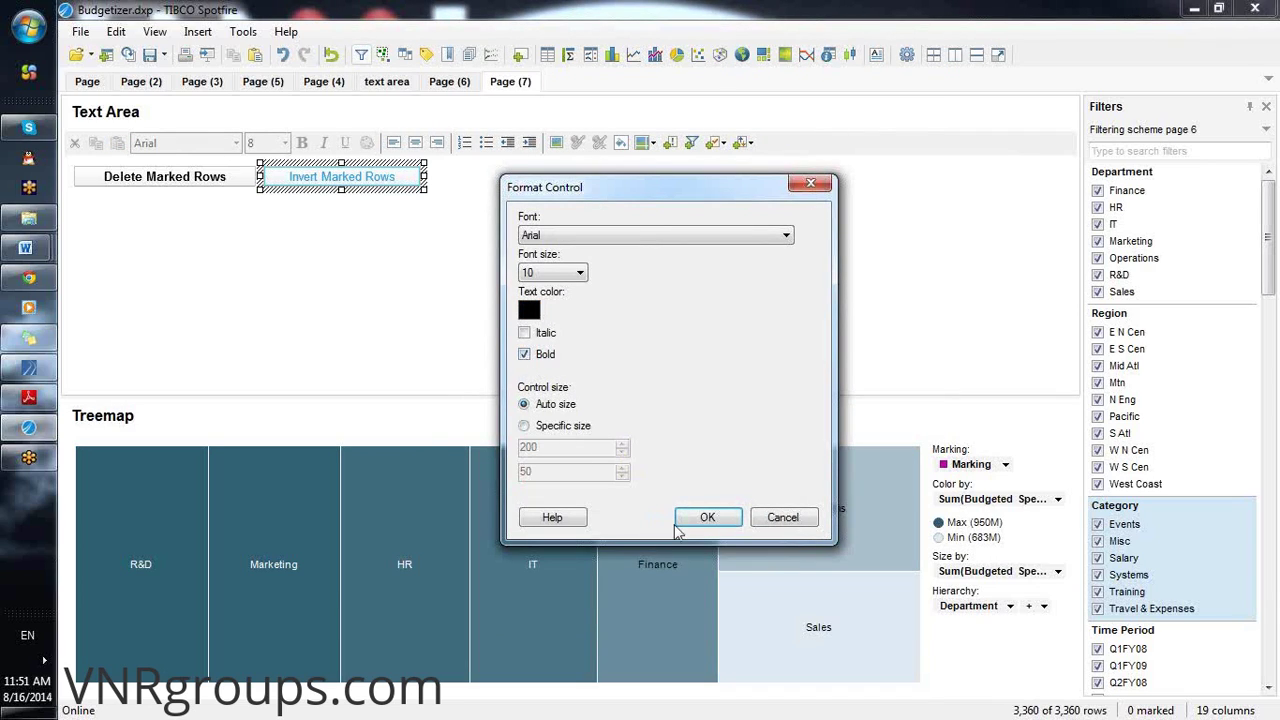
click(704, 518)
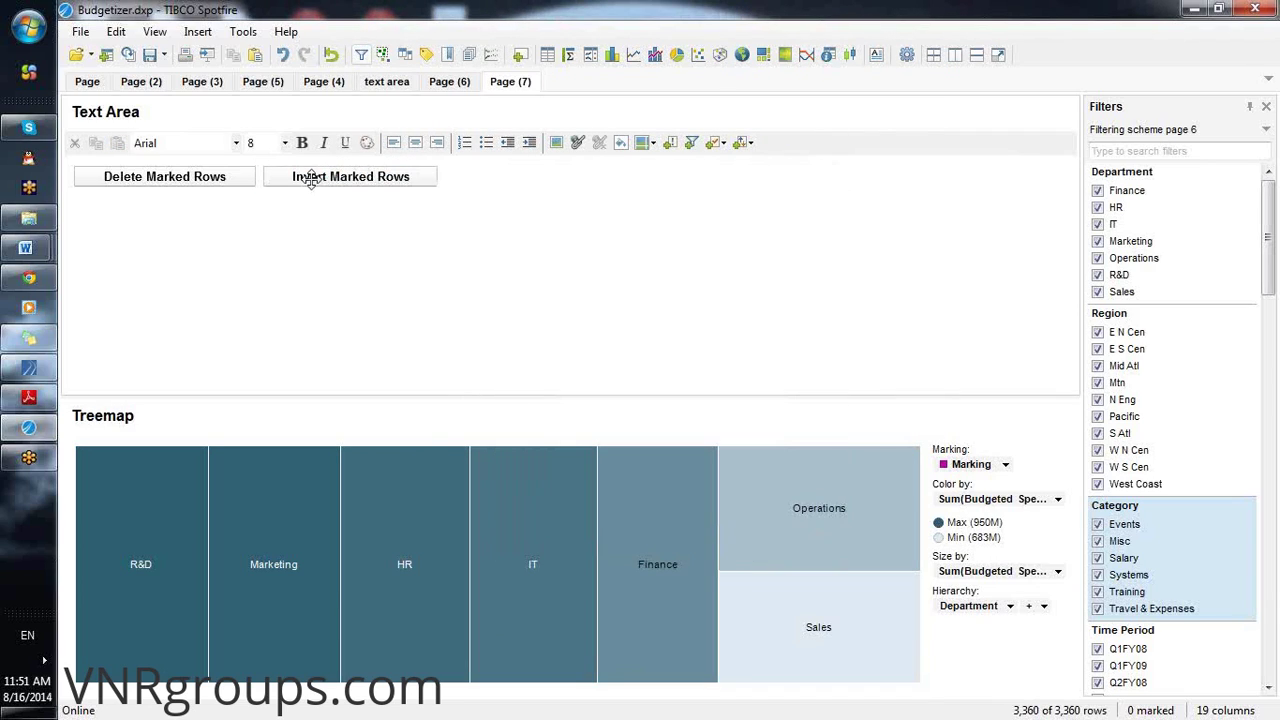
click(982, 117)
Test the Invert Marked Rows button with nothing marked, and by marking IT, Operations and HR in turn and inverting each marking
click(405, 152)
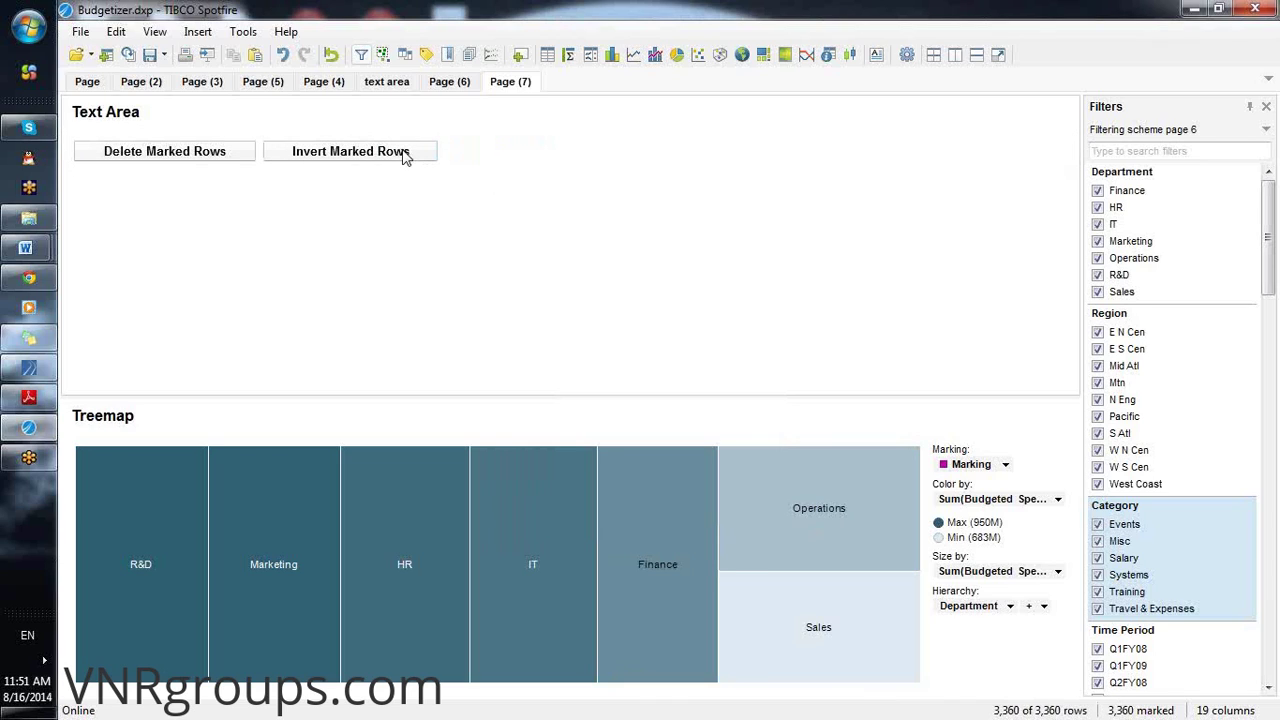
click(564, 541)
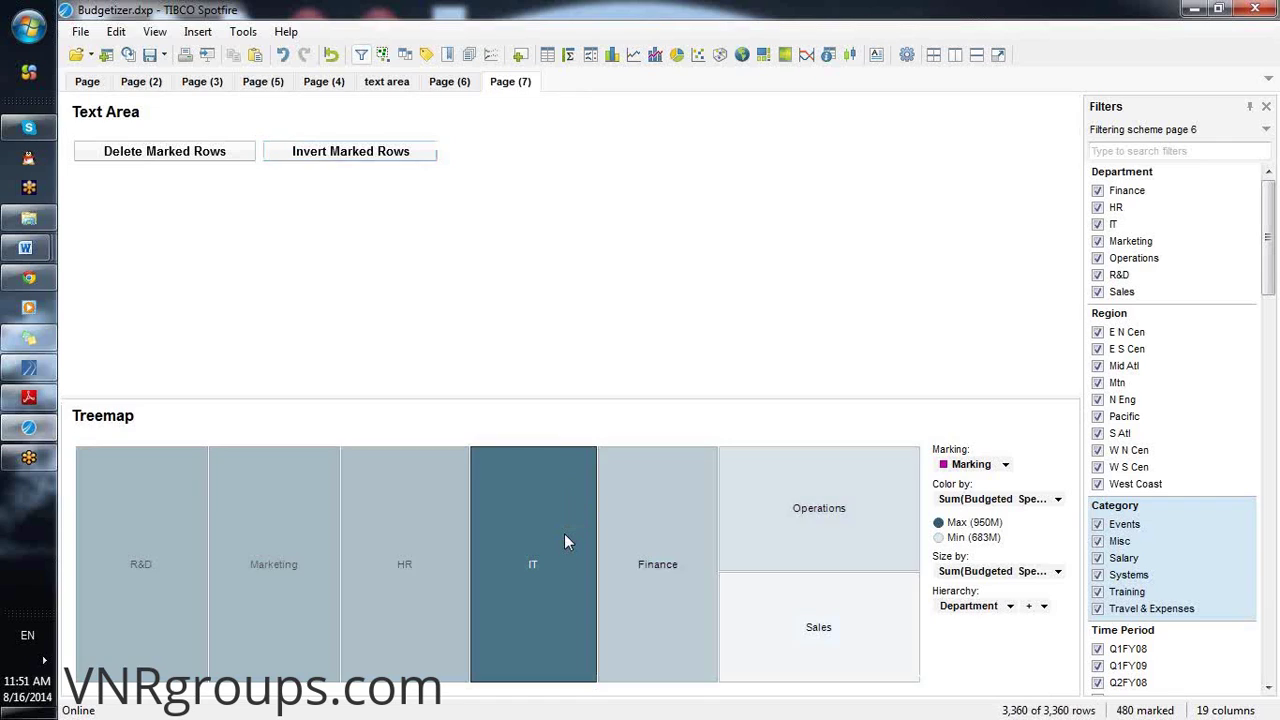
click(397, 152)
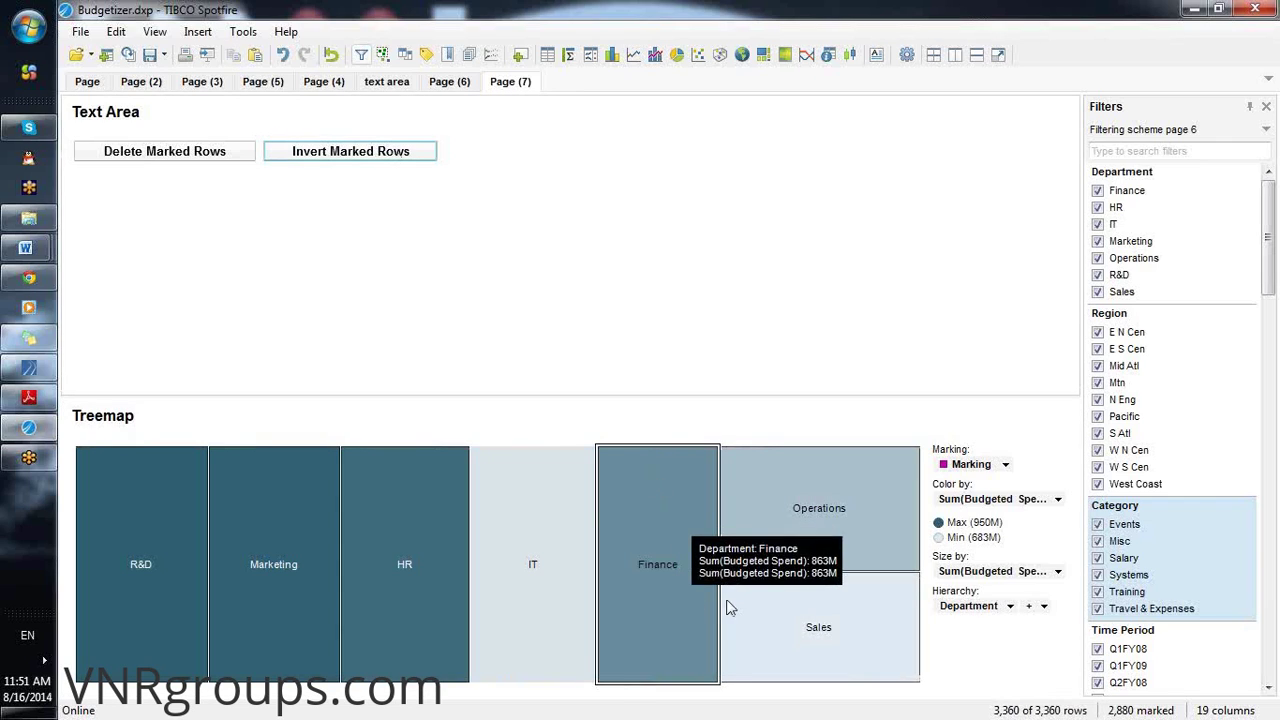
click(811, 497)
click(366, 165)
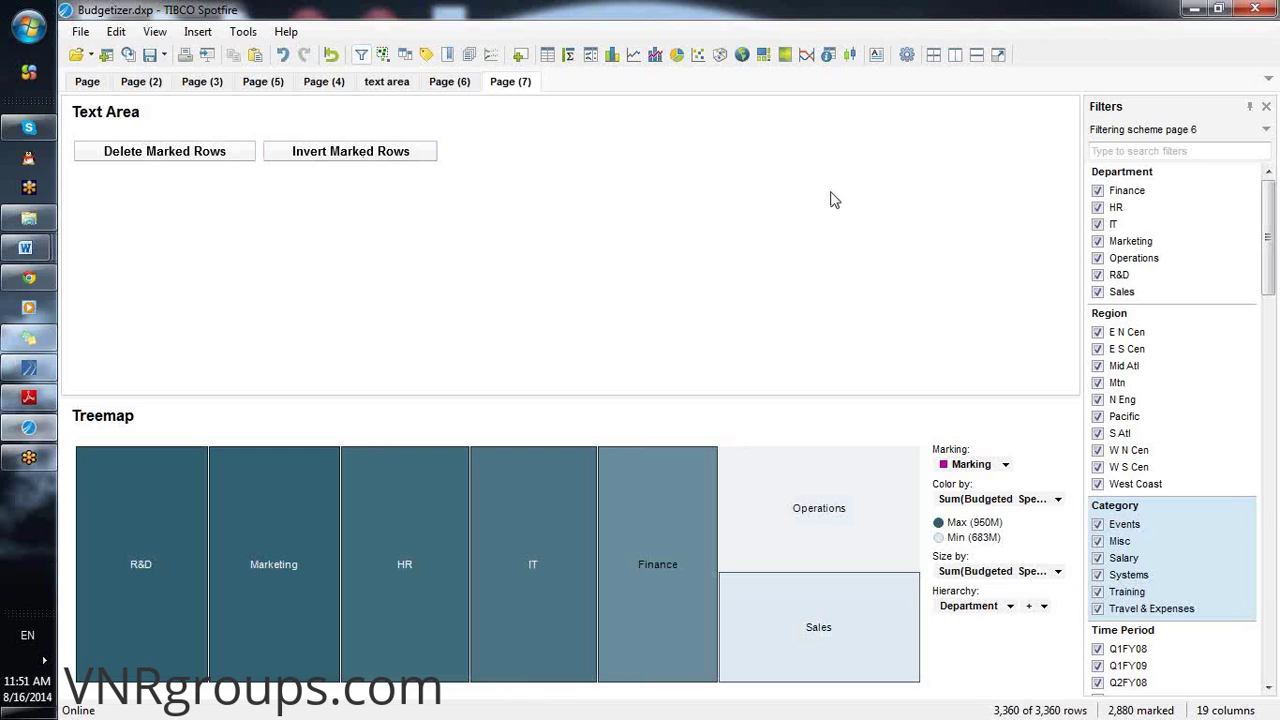
click(383, 495)
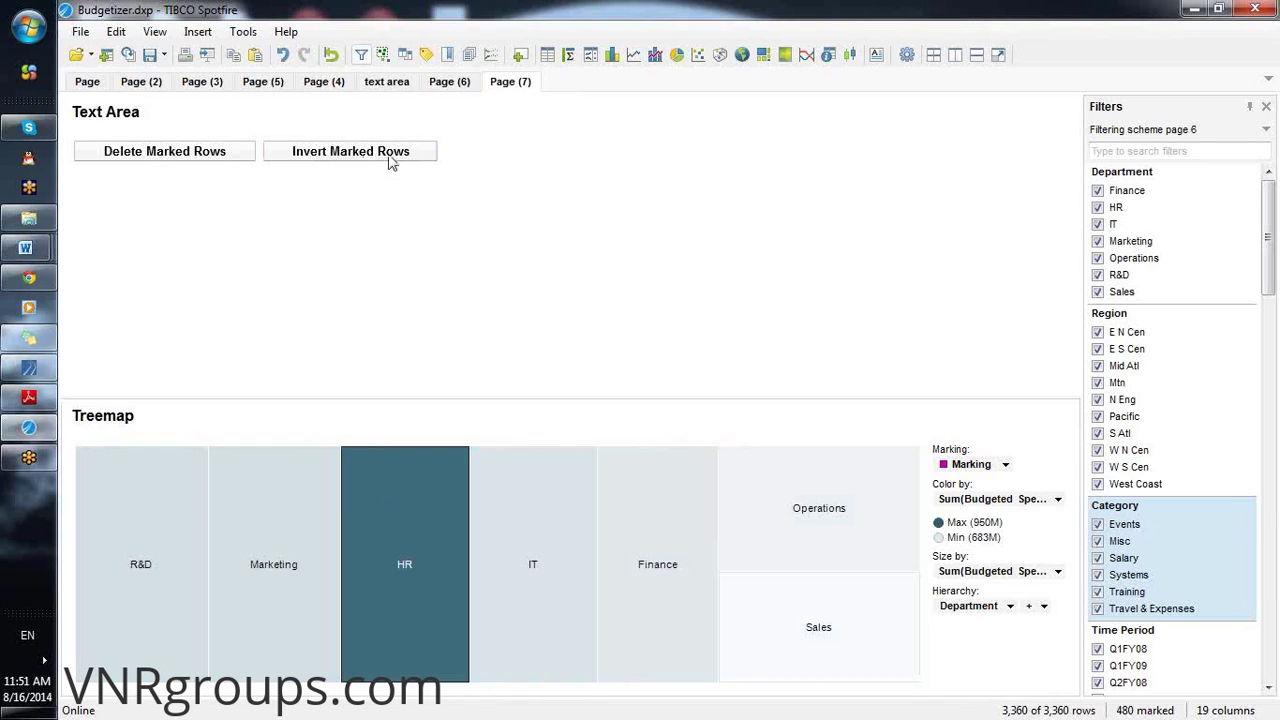
click(390, 157)
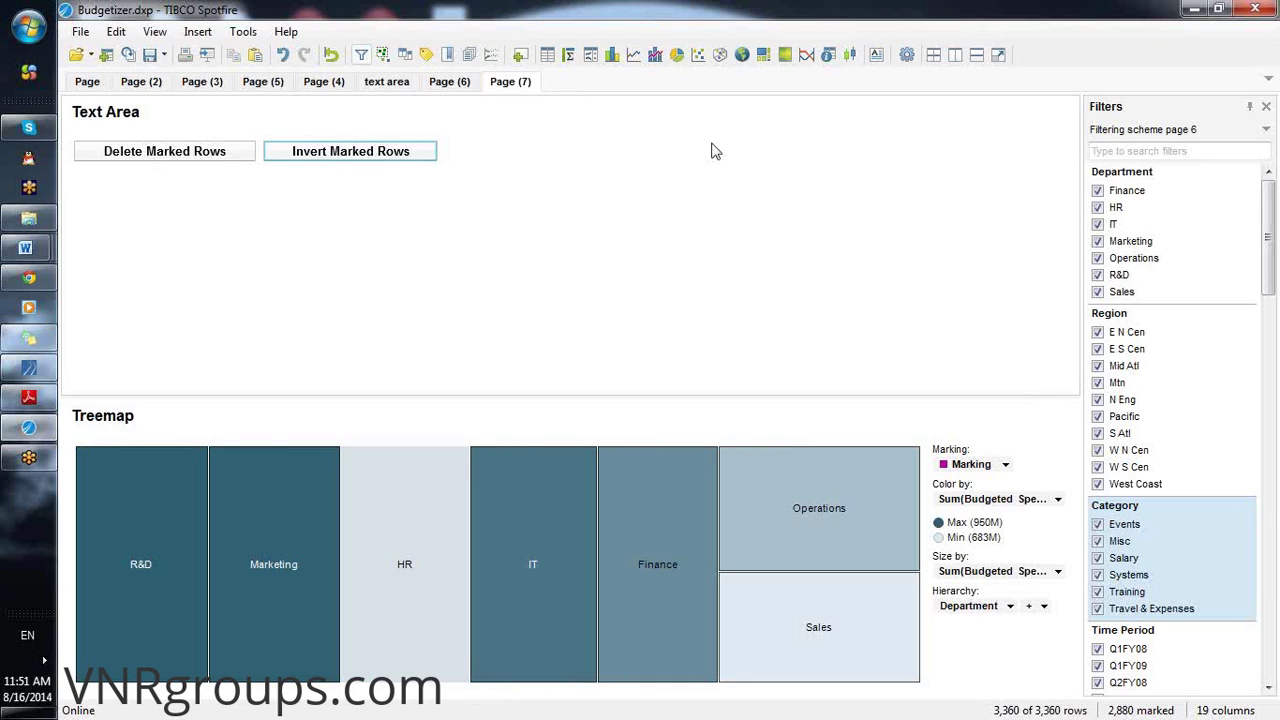
Switch the text area with the Delete and Invert Marked Rows buttons into edit mode
click(982, 115)
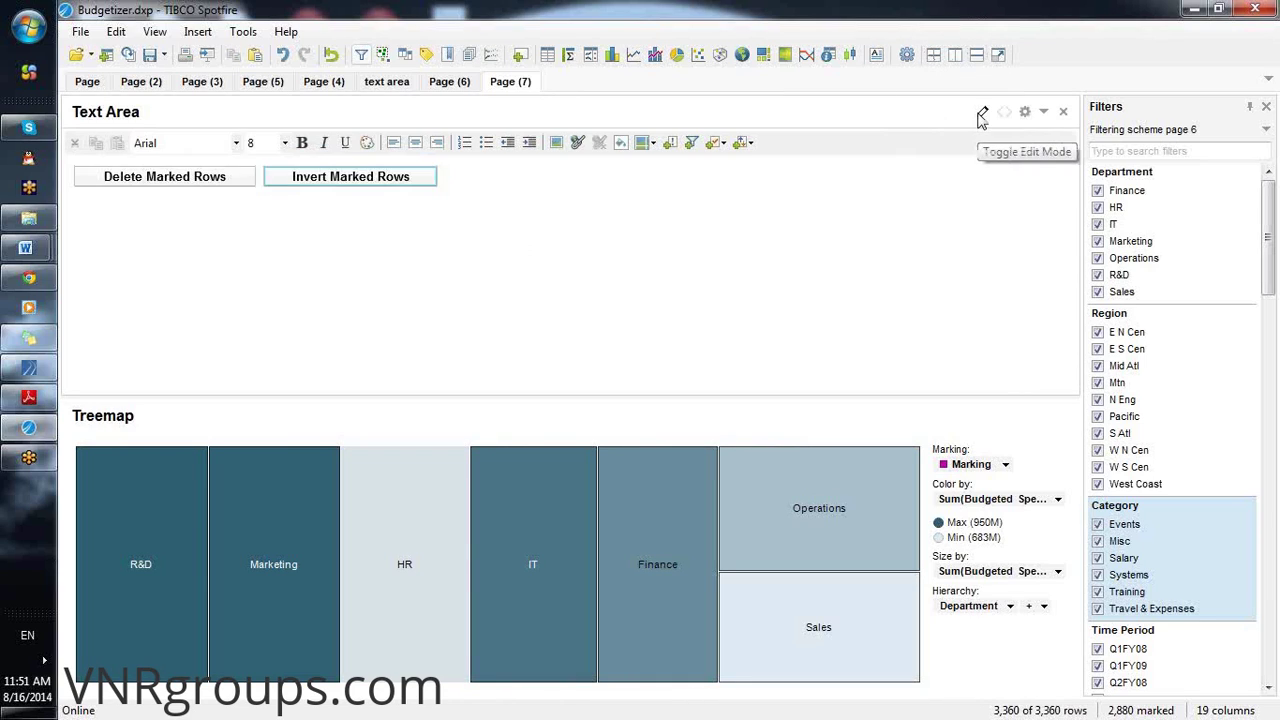
click(668, 149)
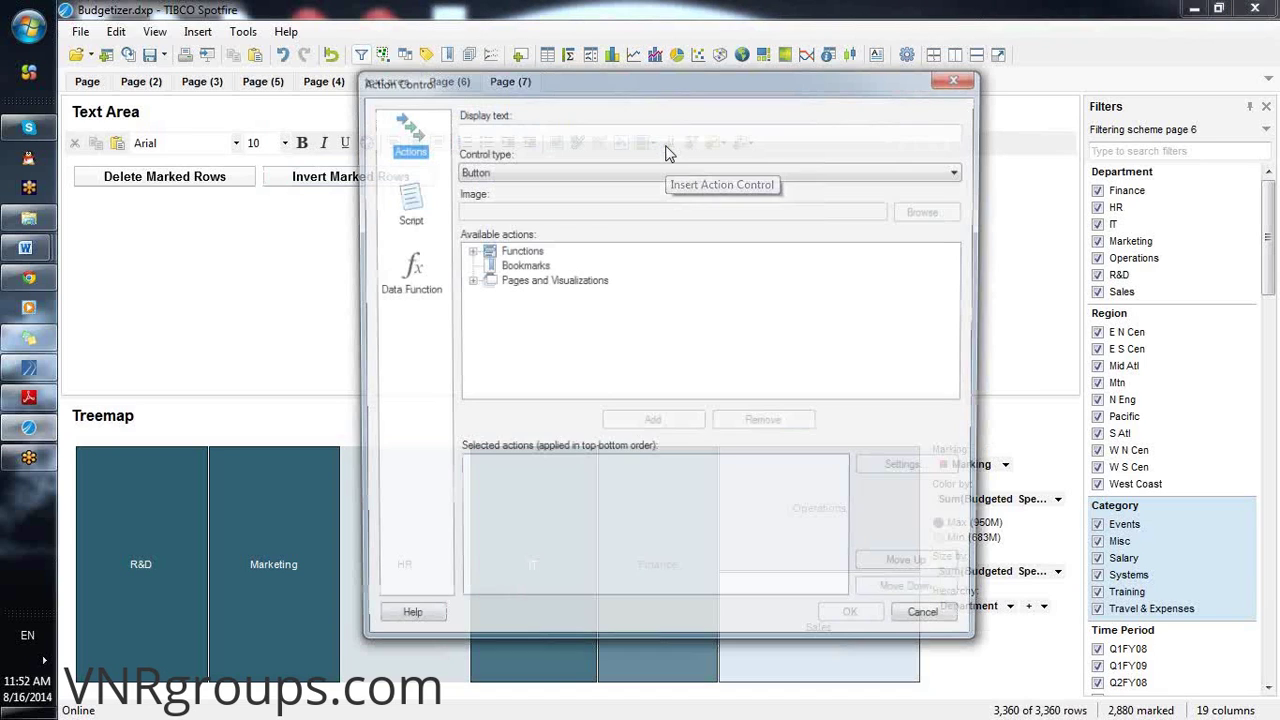
double_click(530, 251)
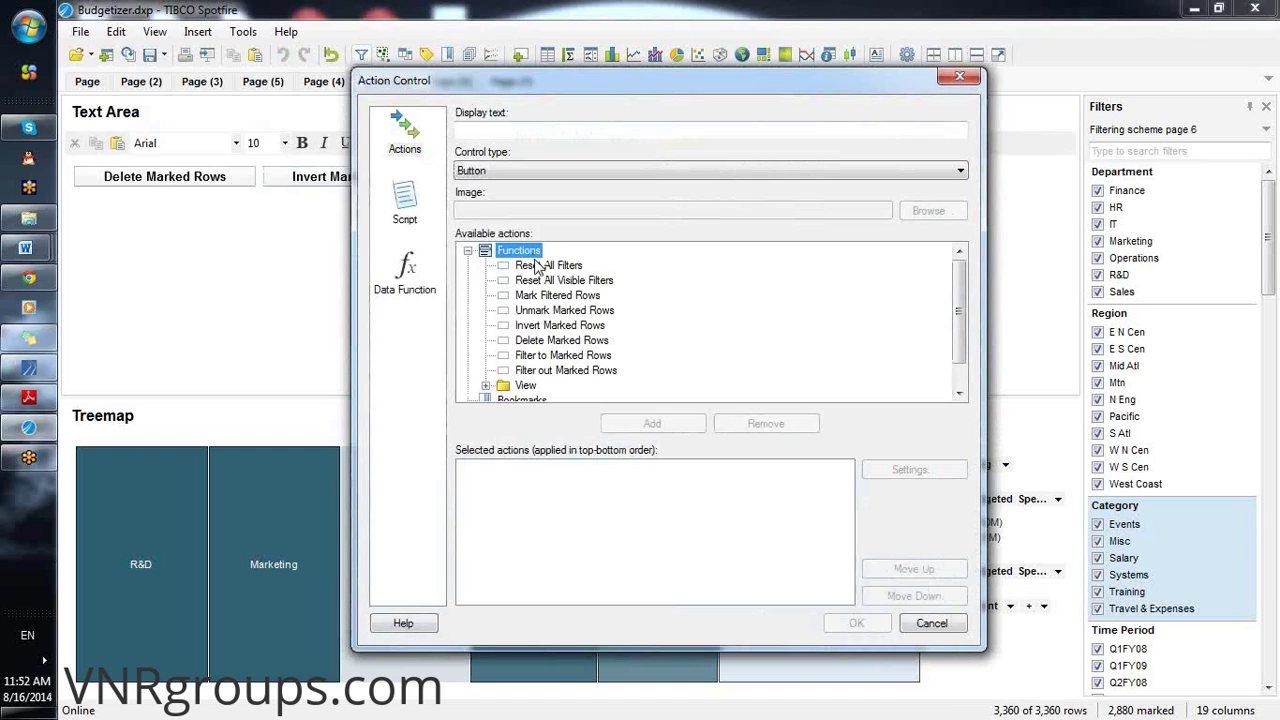
click(928, 622)
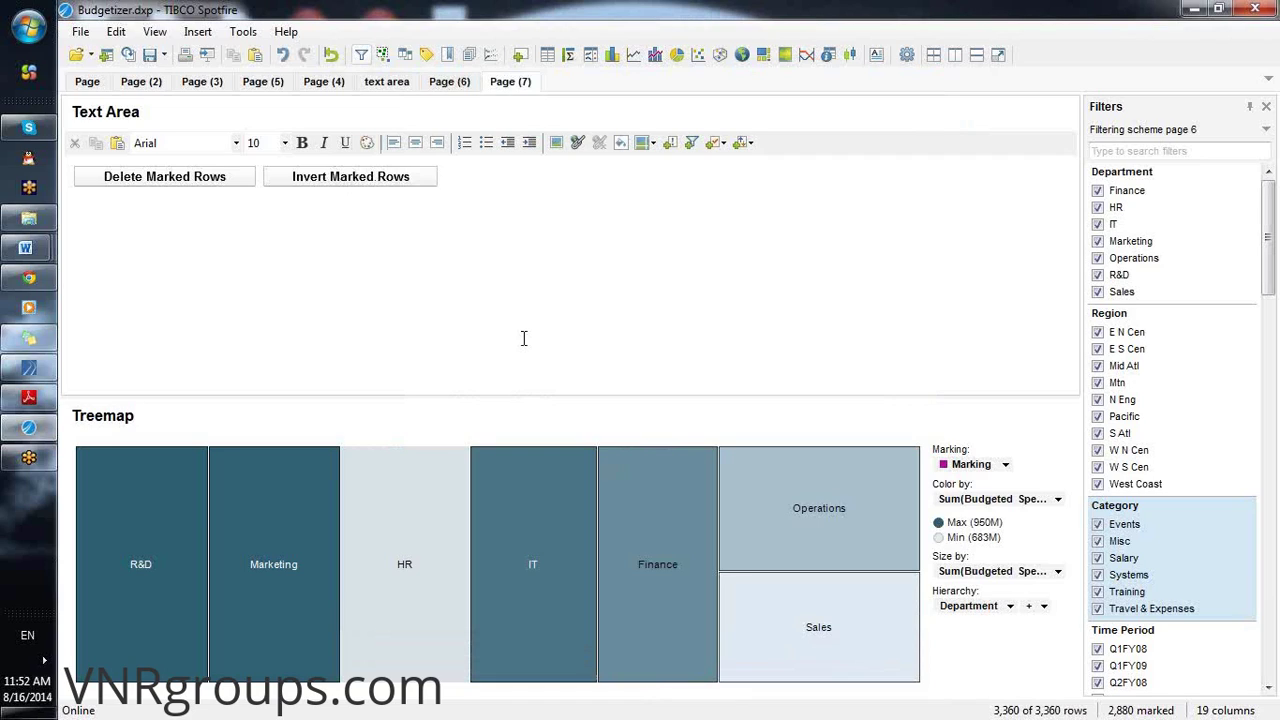
Duplicate the Invert Marked Rows button and place the copy beside the original in the text area
click(372, 180)
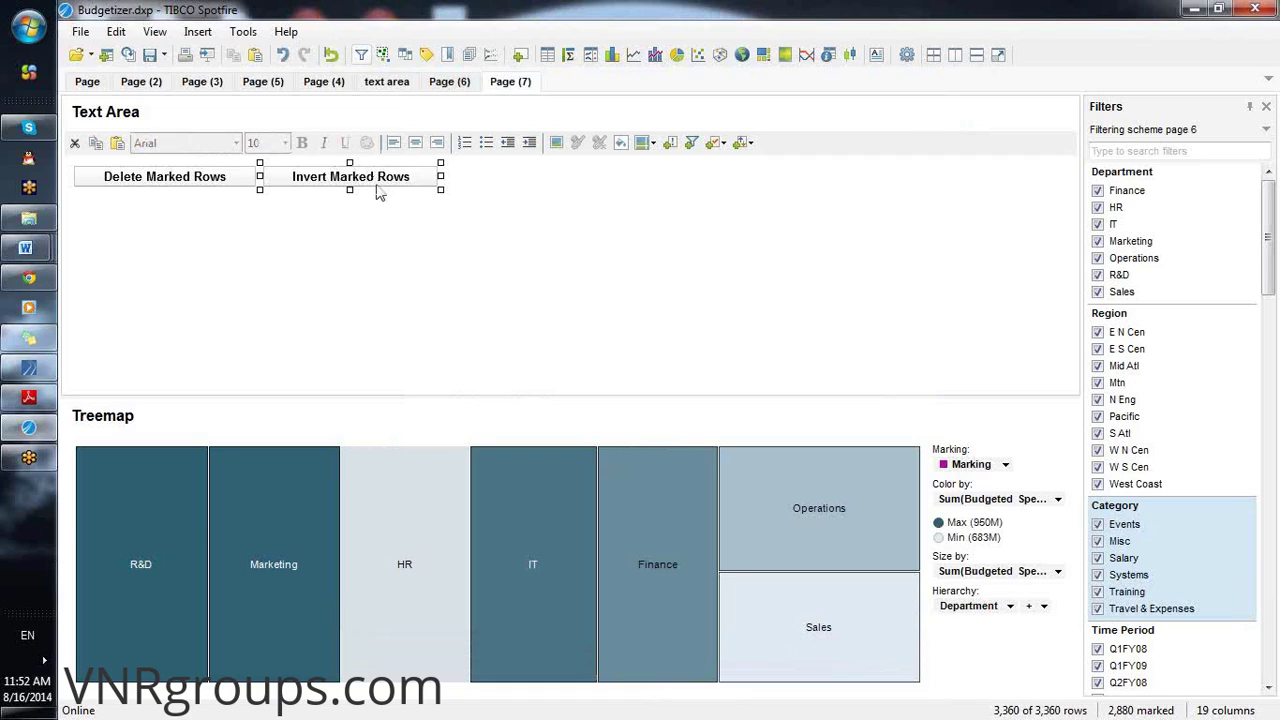
click(480, 177)
key(ctrl+v)
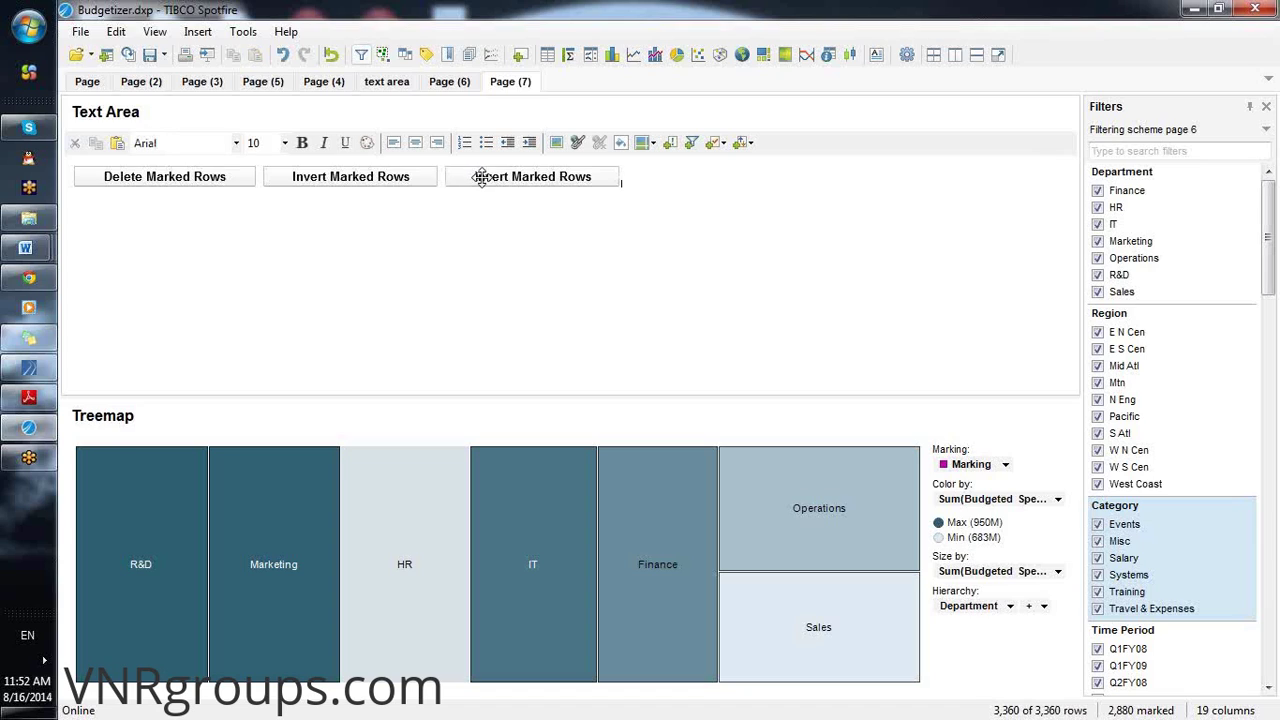
Change the display text of the copied Invert Marked Rows button to Mark Filtered Rows
click(482, 177)
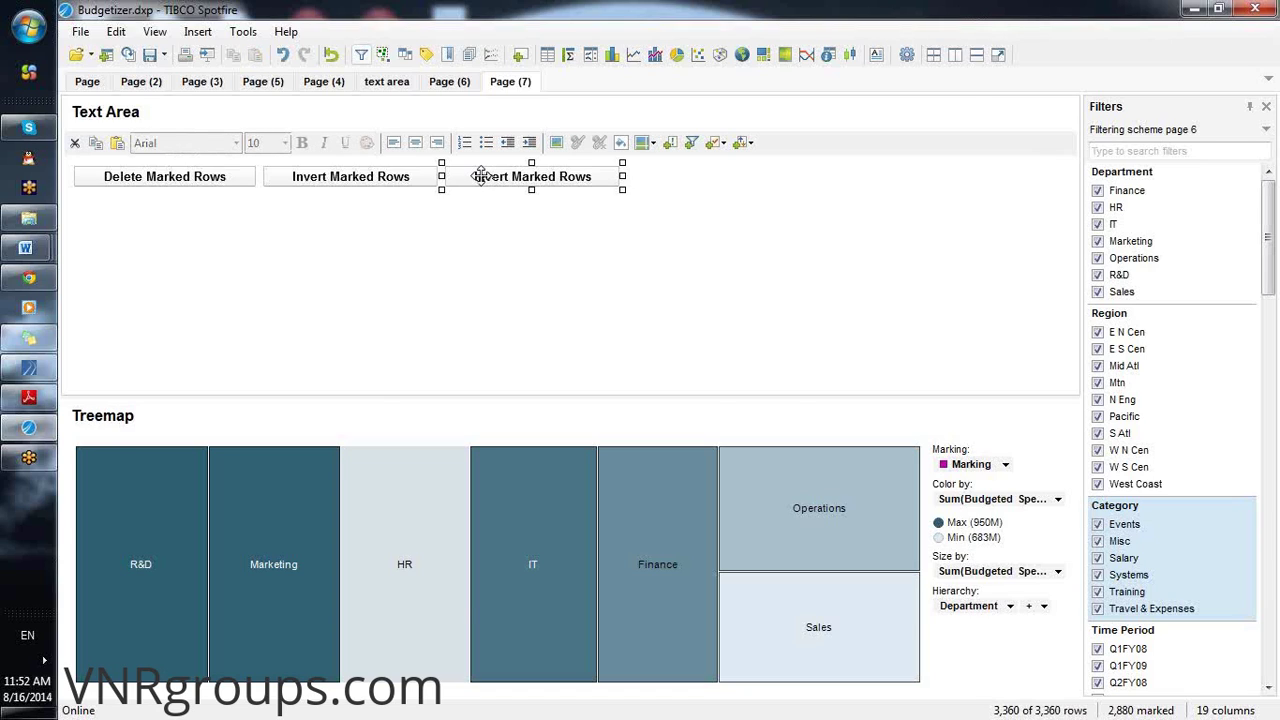
double_click(481, 176)
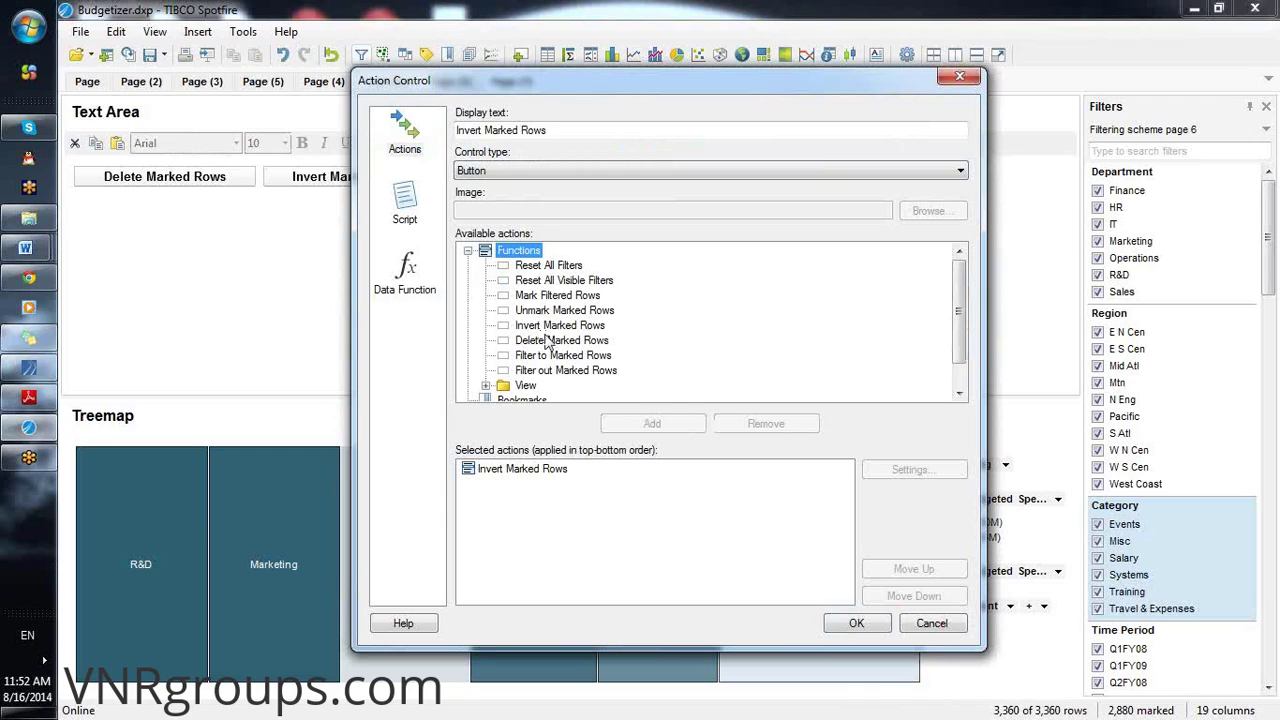
click(548, 297)
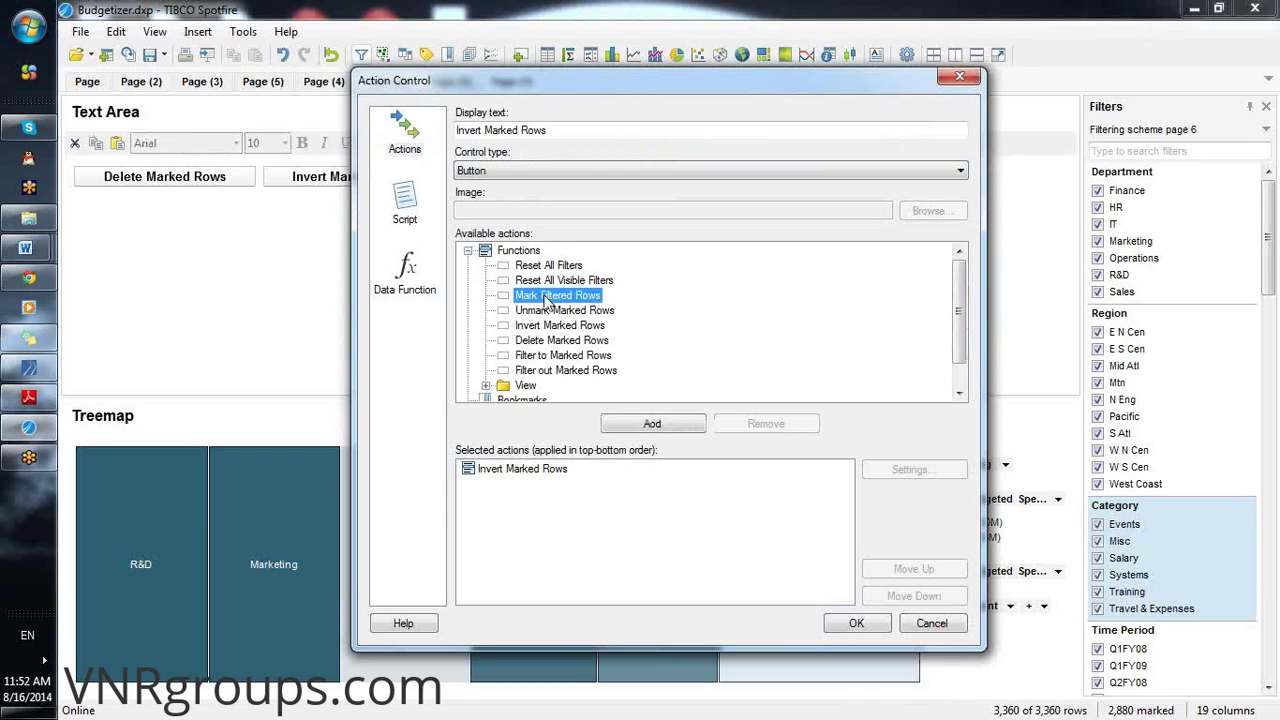
double_click(476, 130)
key(Delete)
click(492, 133)
text(File)
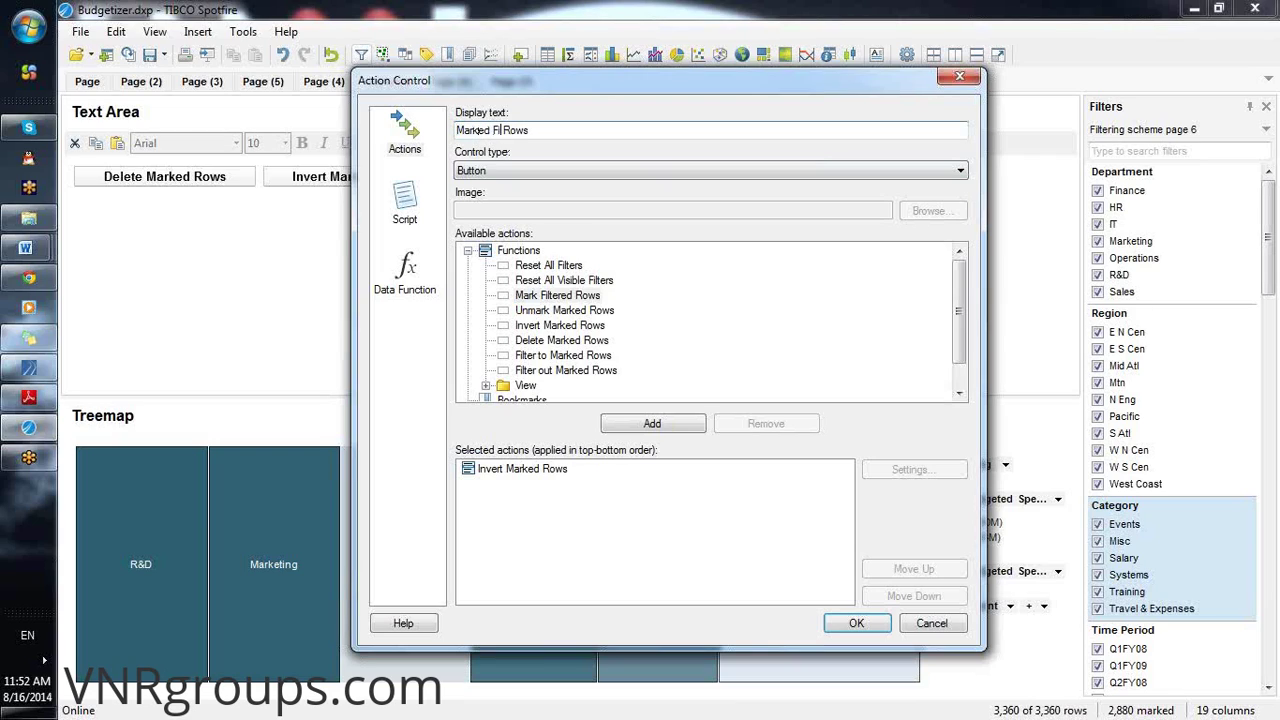
text(t)
key(BackSpace)
key(BackSpace)
key(BackSpace)
text(lter)
key(BackSpace)
key(BackSpace)
key(BackSpace)
click(503, 131)
text(ed)
click(856, 624)
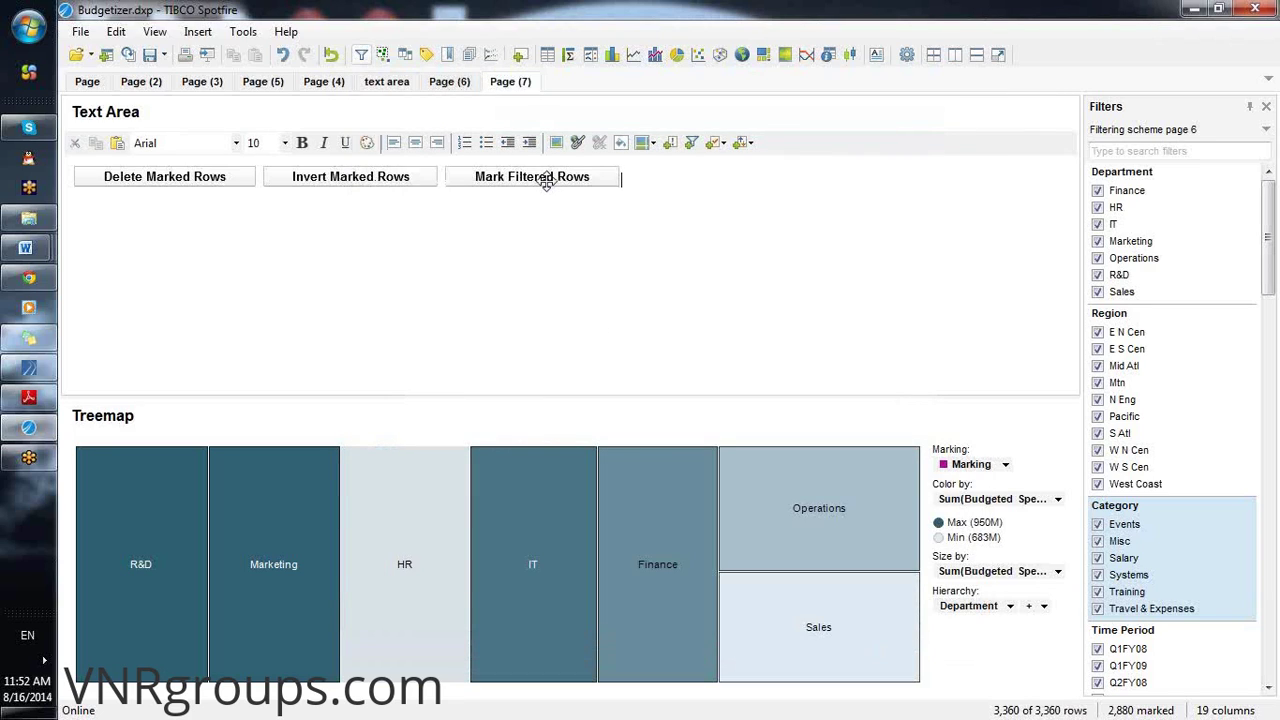
Replace the Mark Filtered Rows button's Invert Marked Rows action with the Mark Filtered Rows function and leave the text area's edit mode
click(546, 181)
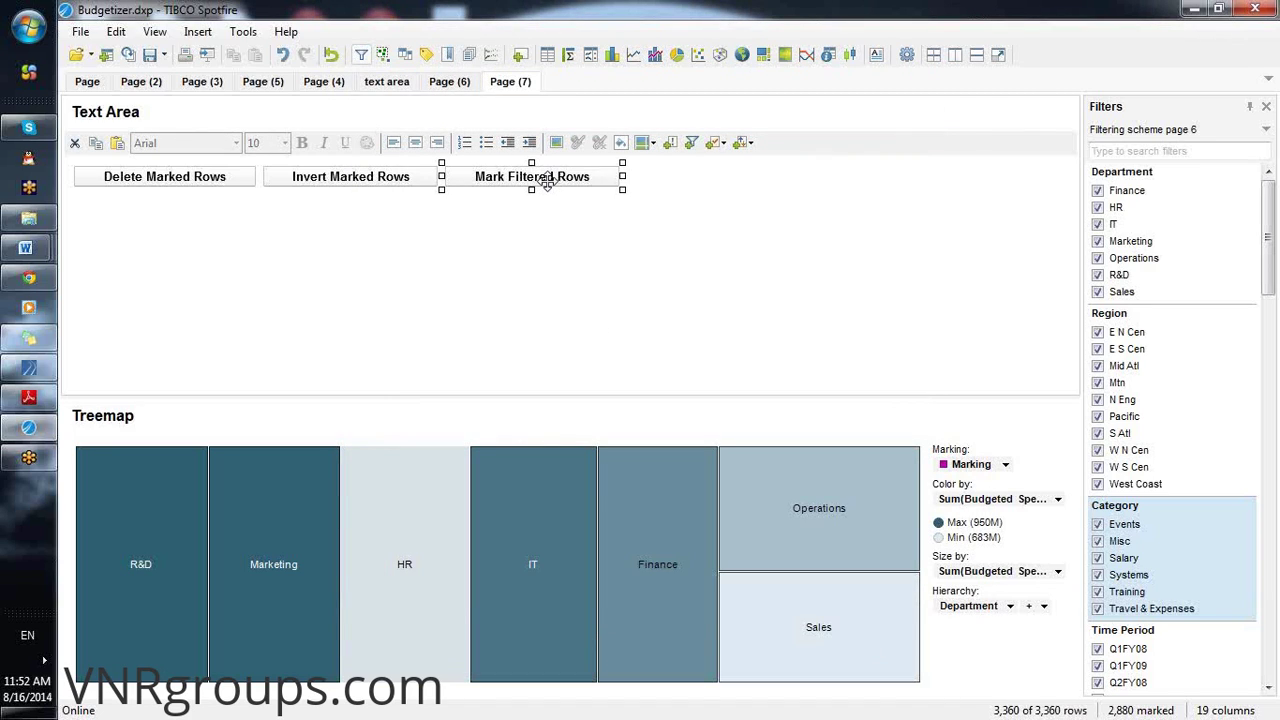
double_click(546, 181)
double_click(530, 252)
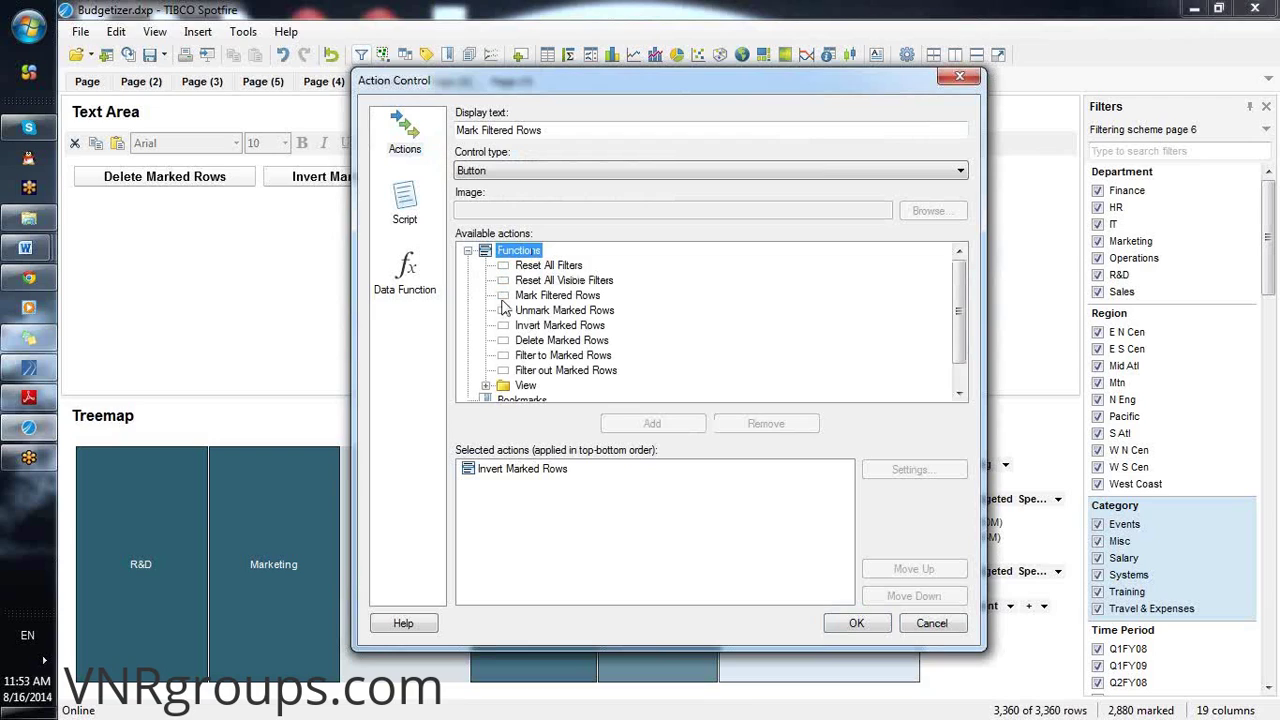
click(506, 296)
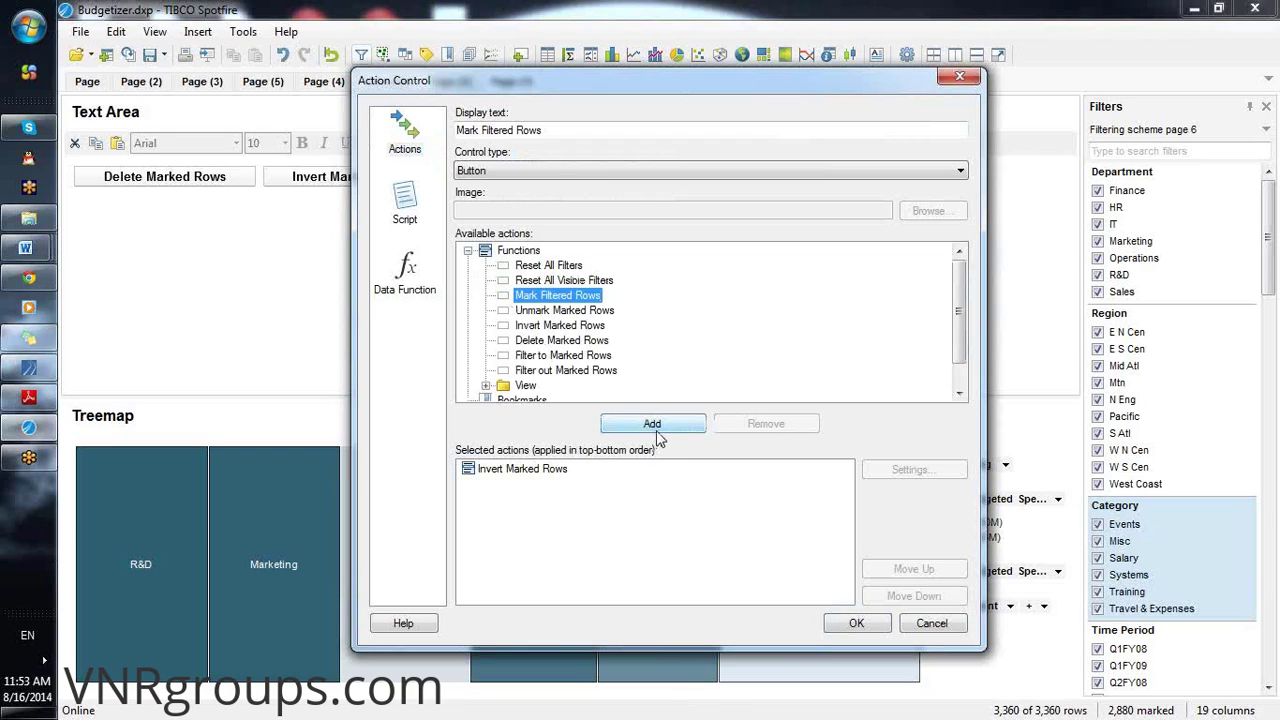
click(652, 424)
click(537, 486)
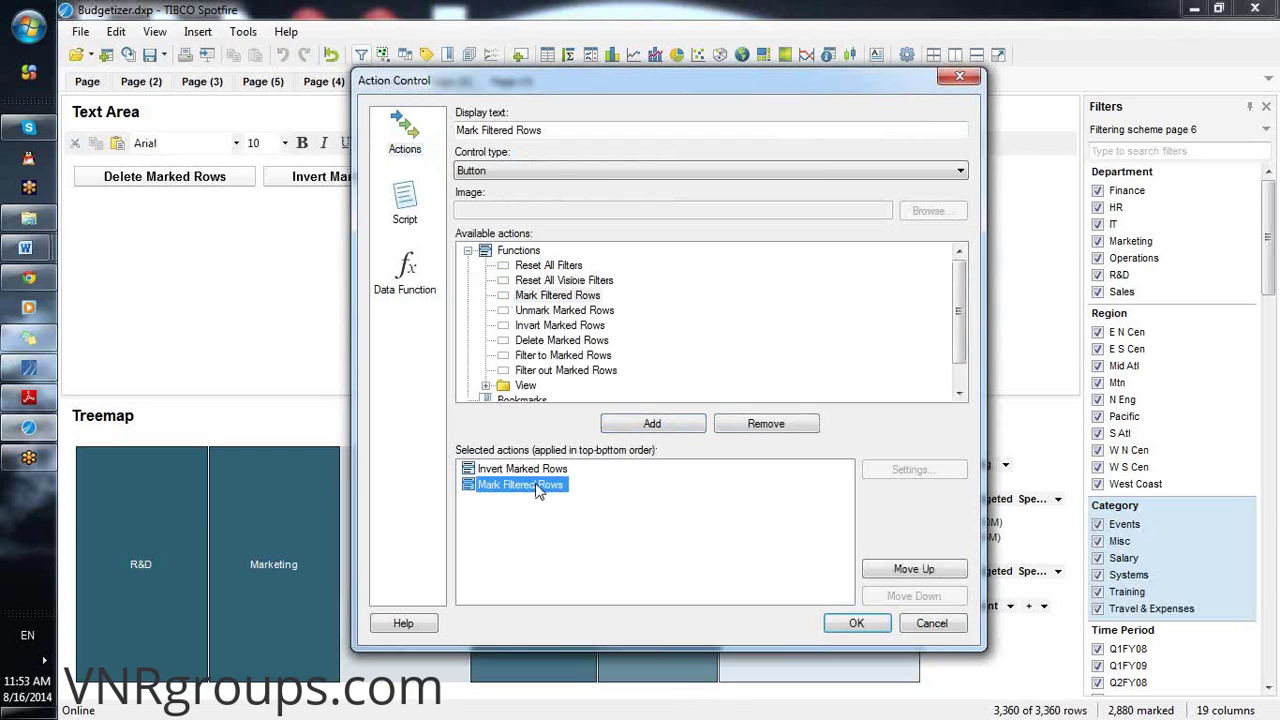
click(556, 466)
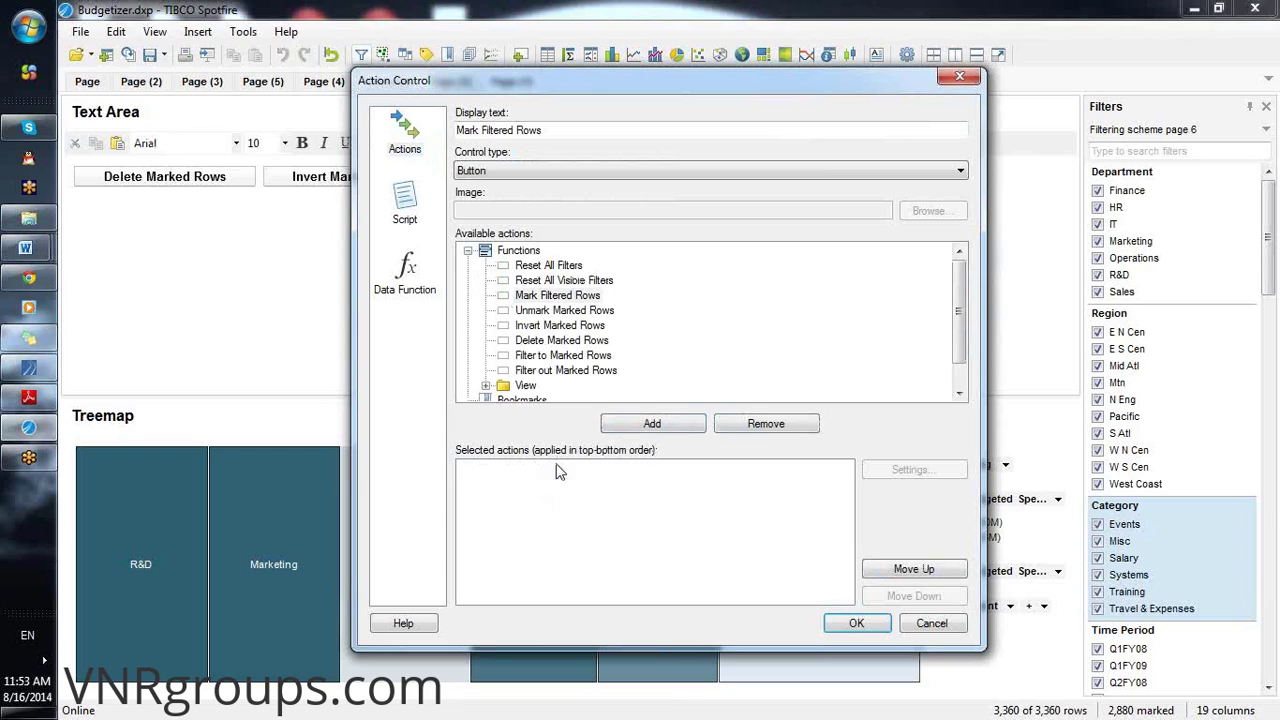
click(745, 426)
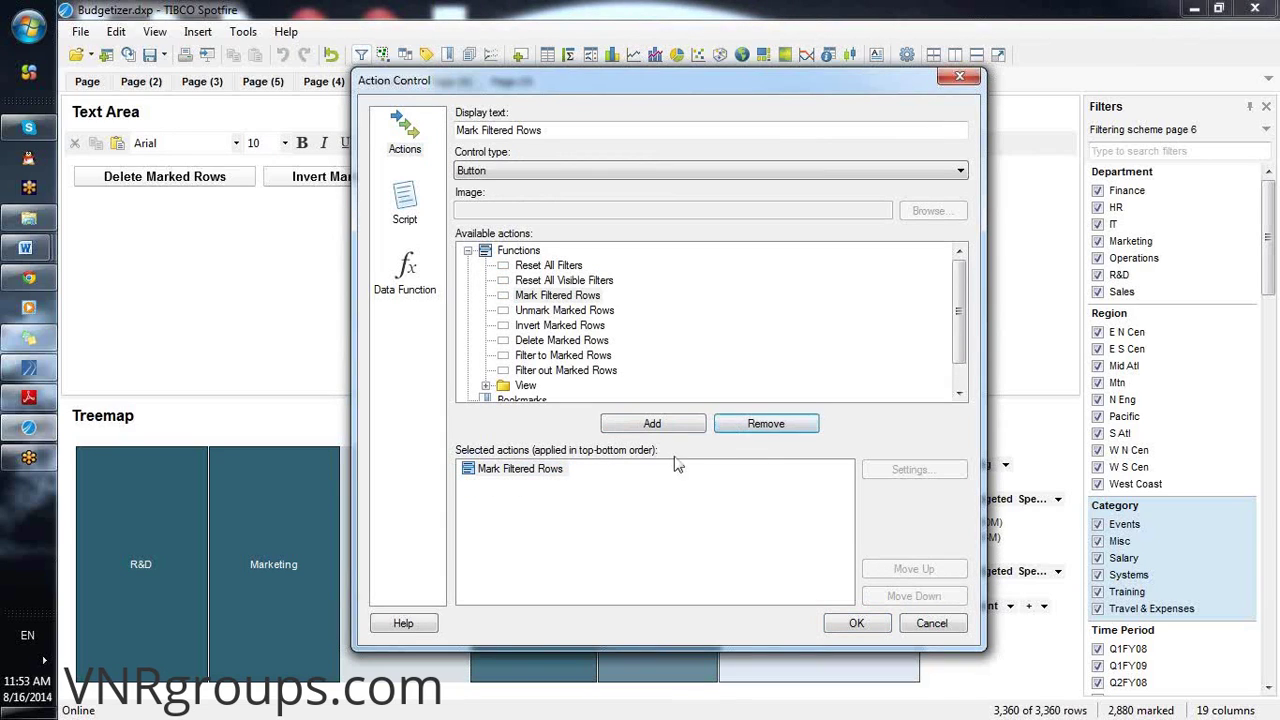
click(549, 478)
click(851, 624)
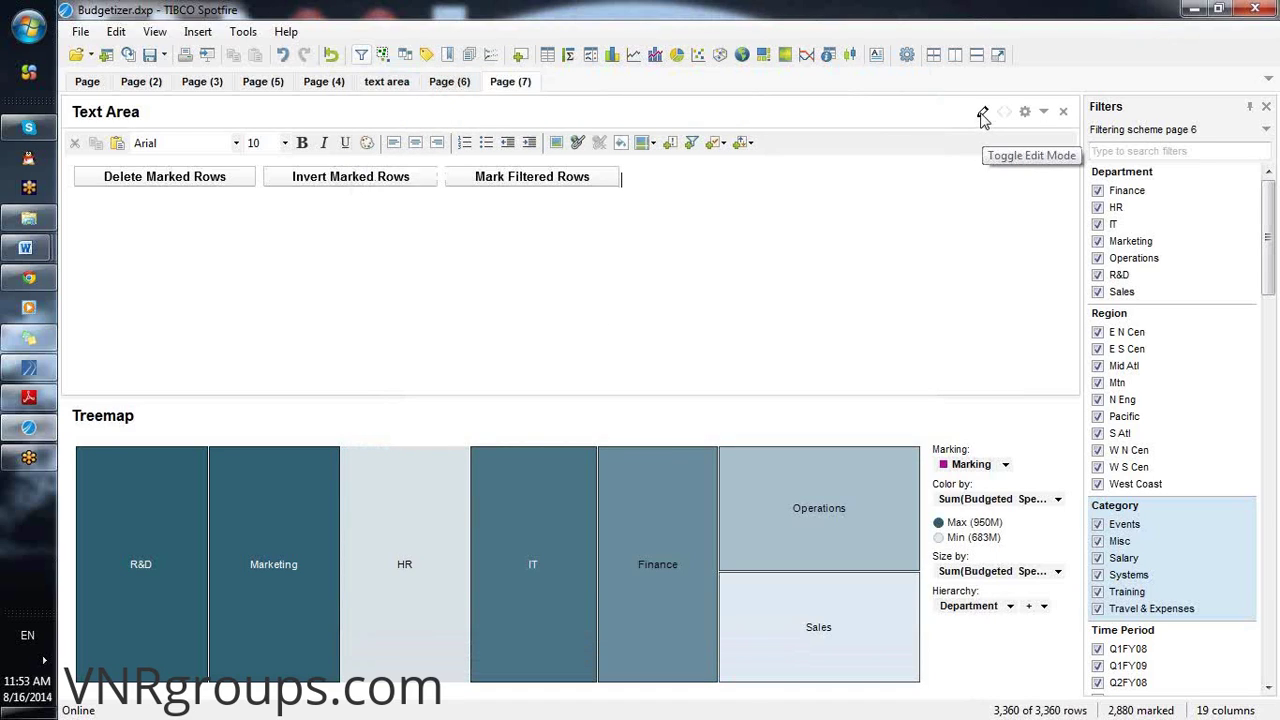
click(982, 113)
Test the Mark Filtered Rows button with all departments included, and again with IT, Operations and R&D filtered out
click(532, 151)
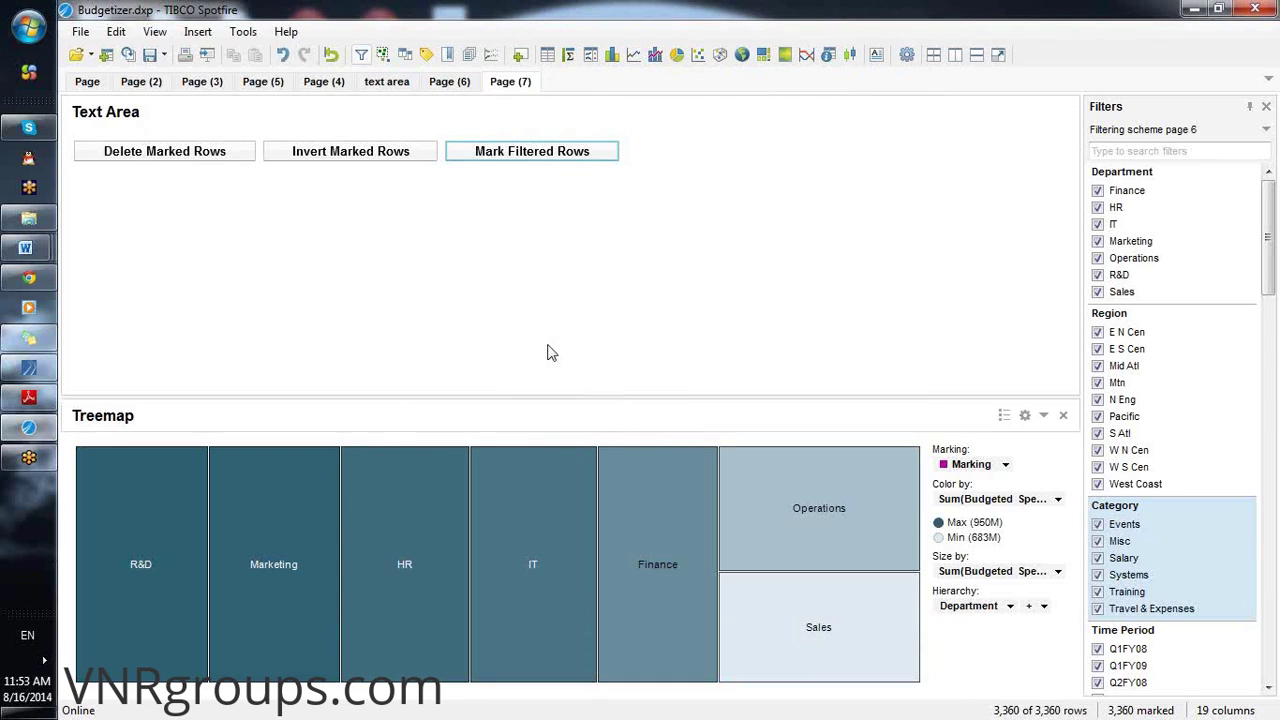
click(1098, 224)
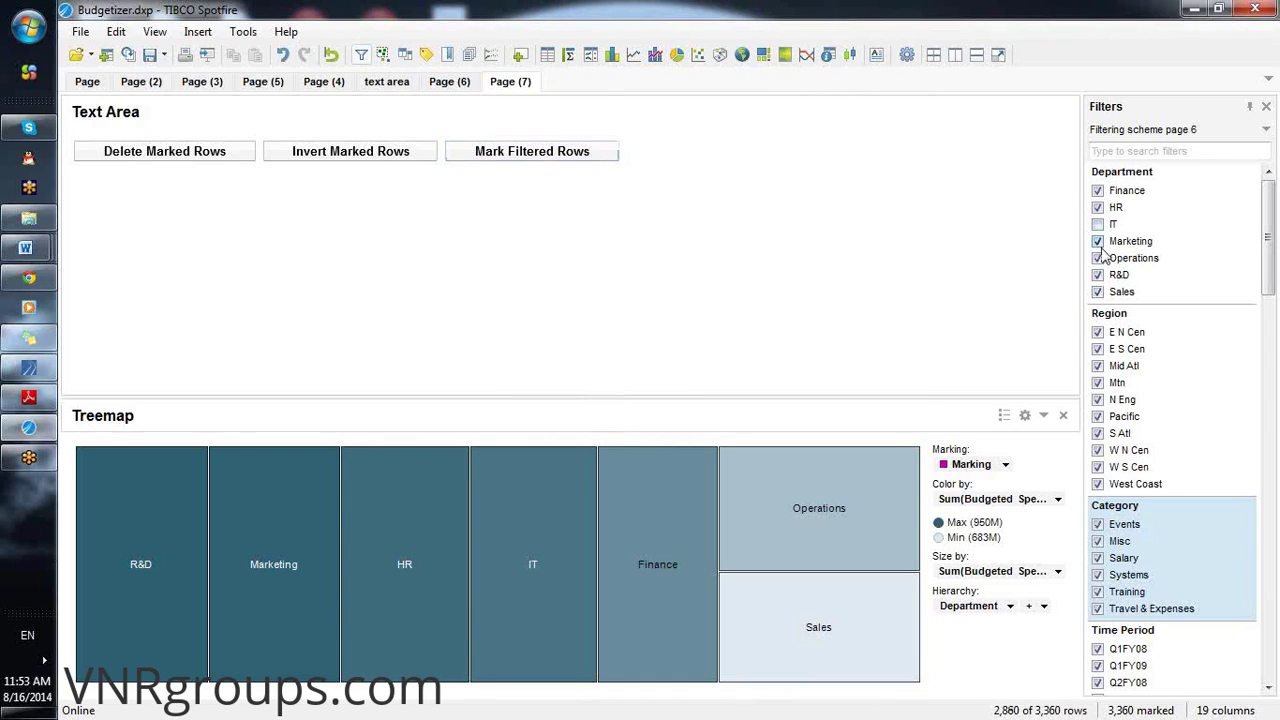
click(1098, 258)
click(1098, 274)
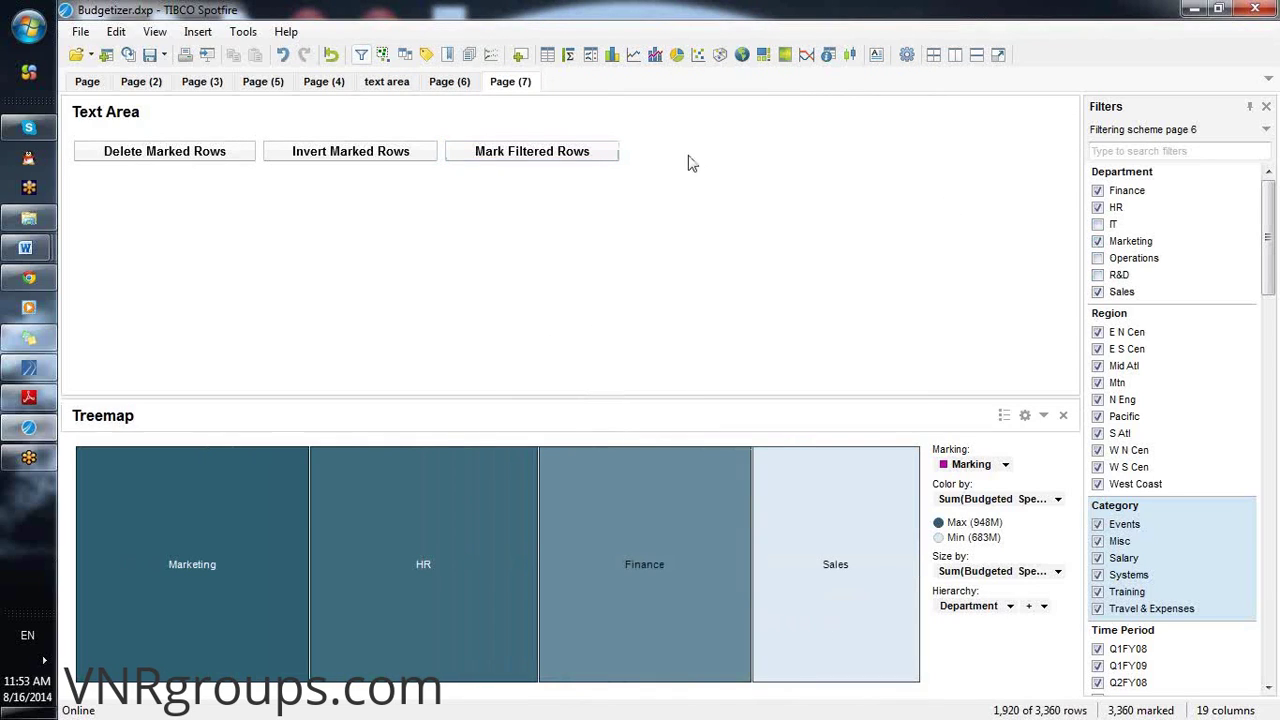
click(603, 155)
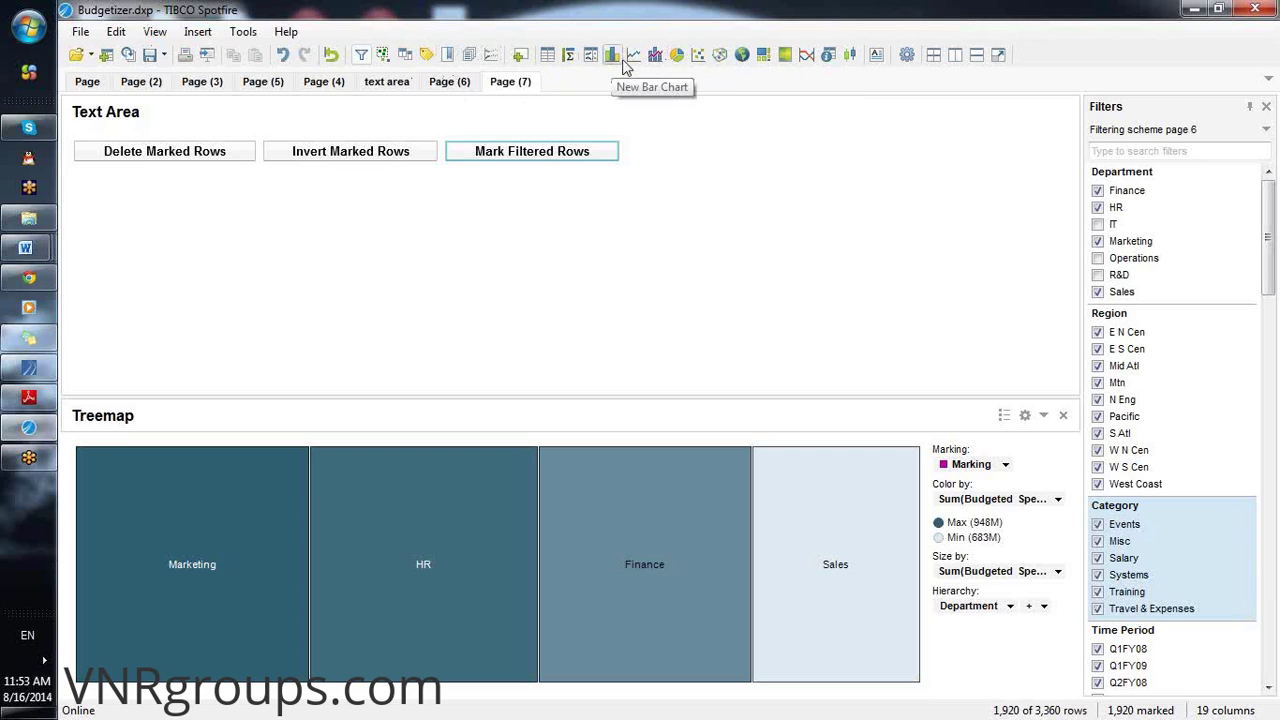
Insert a table visualization on the page and run Mark Filtered Rows again to check the marked rows
click(195, 35)
mouse_move(345, 100)
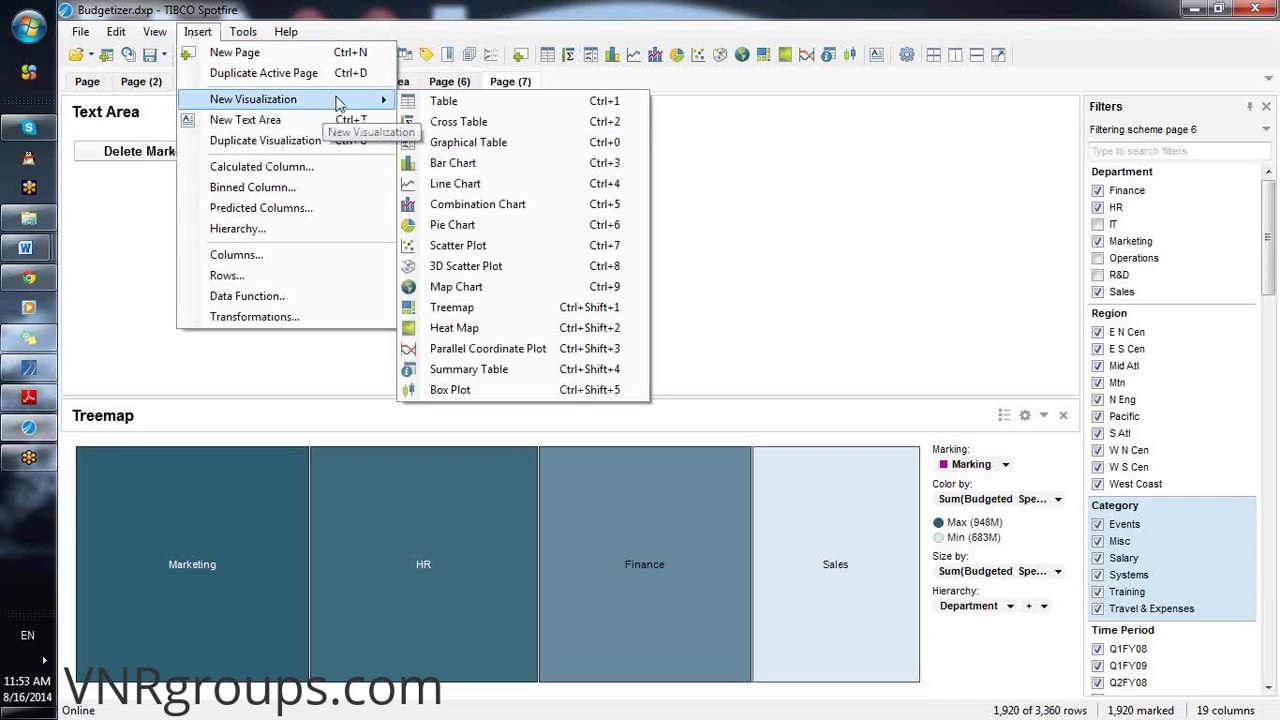
click(430, 104)
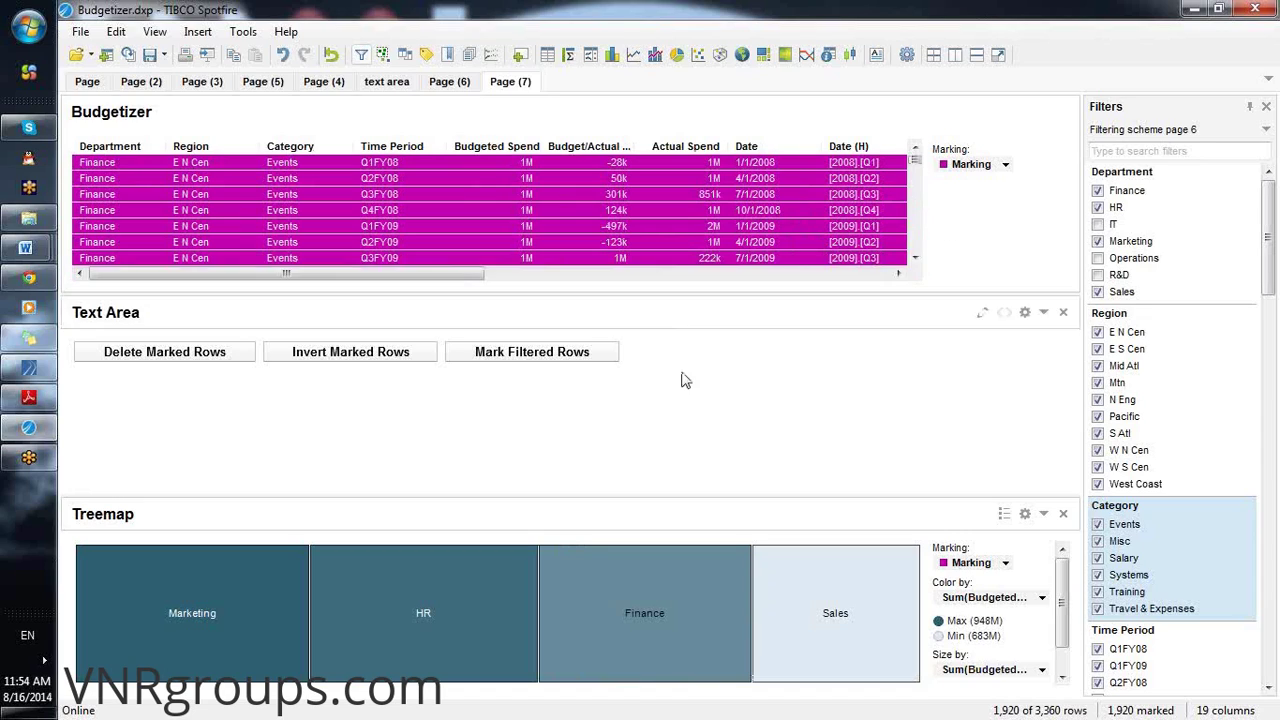
click(566, 362)
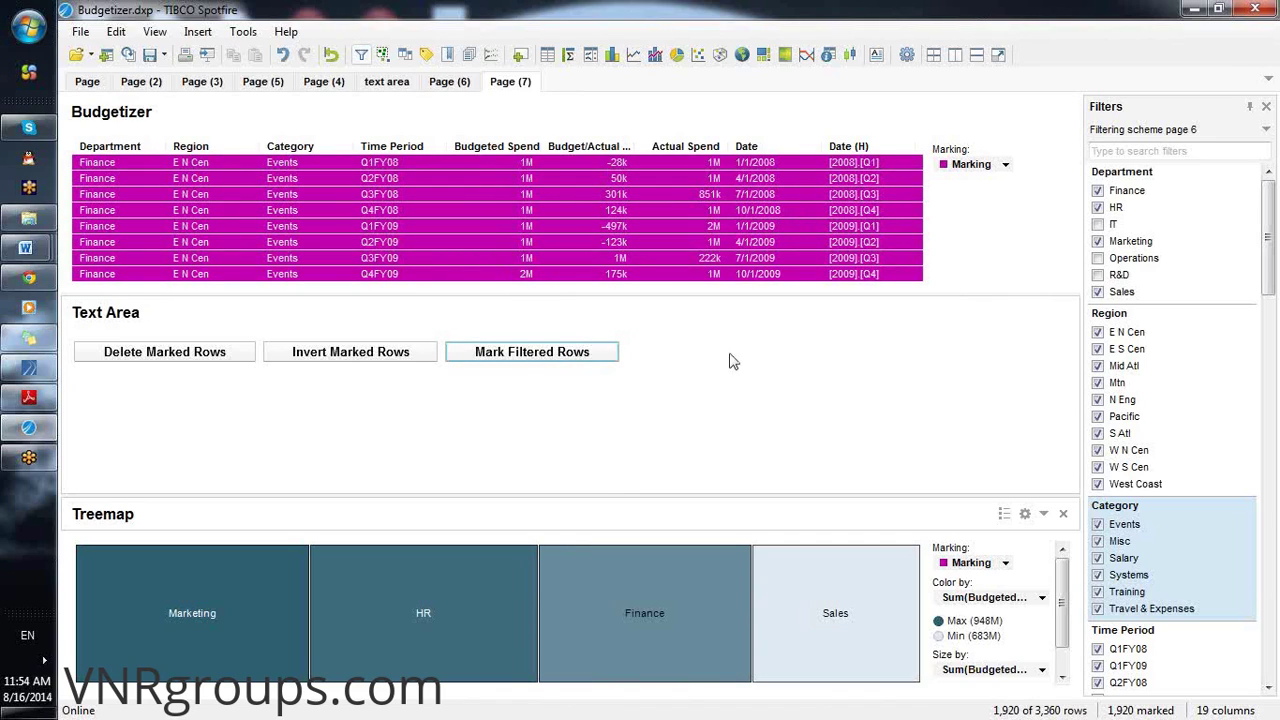
click(606, 354)
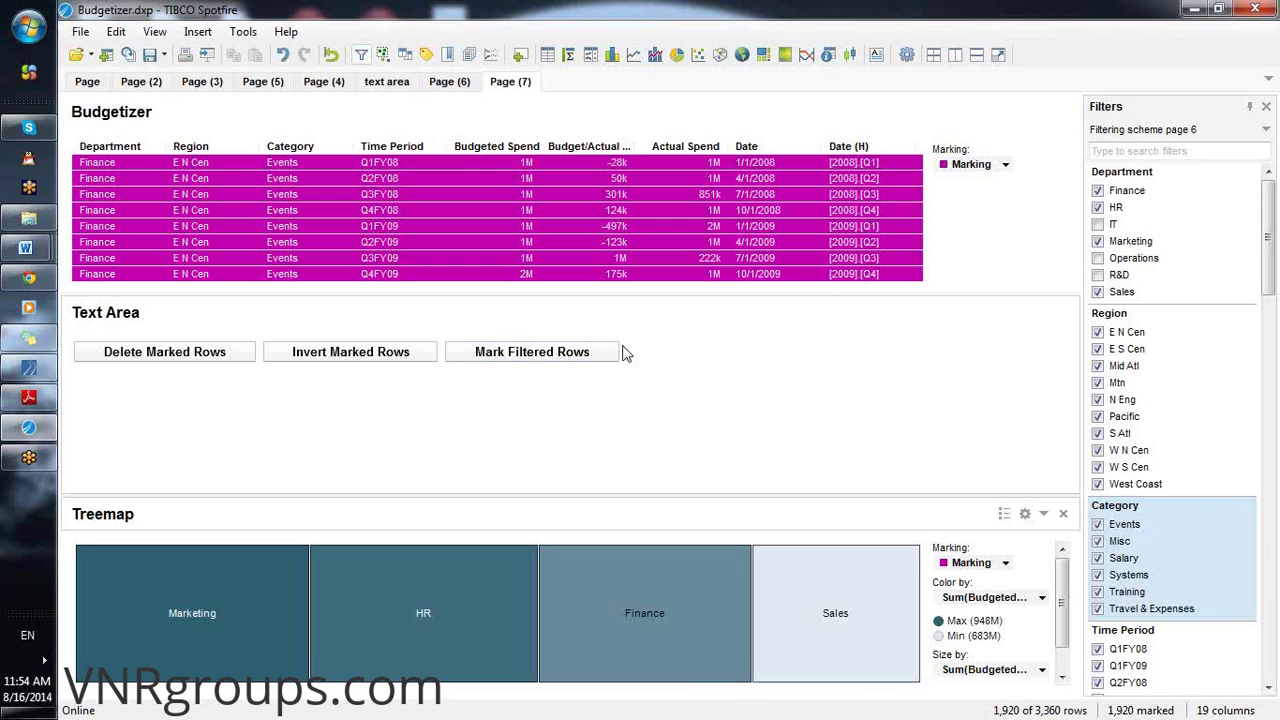
Duplicate the Mark Filtered Rows button and place the copy beside it in the text area
click(983, 313)
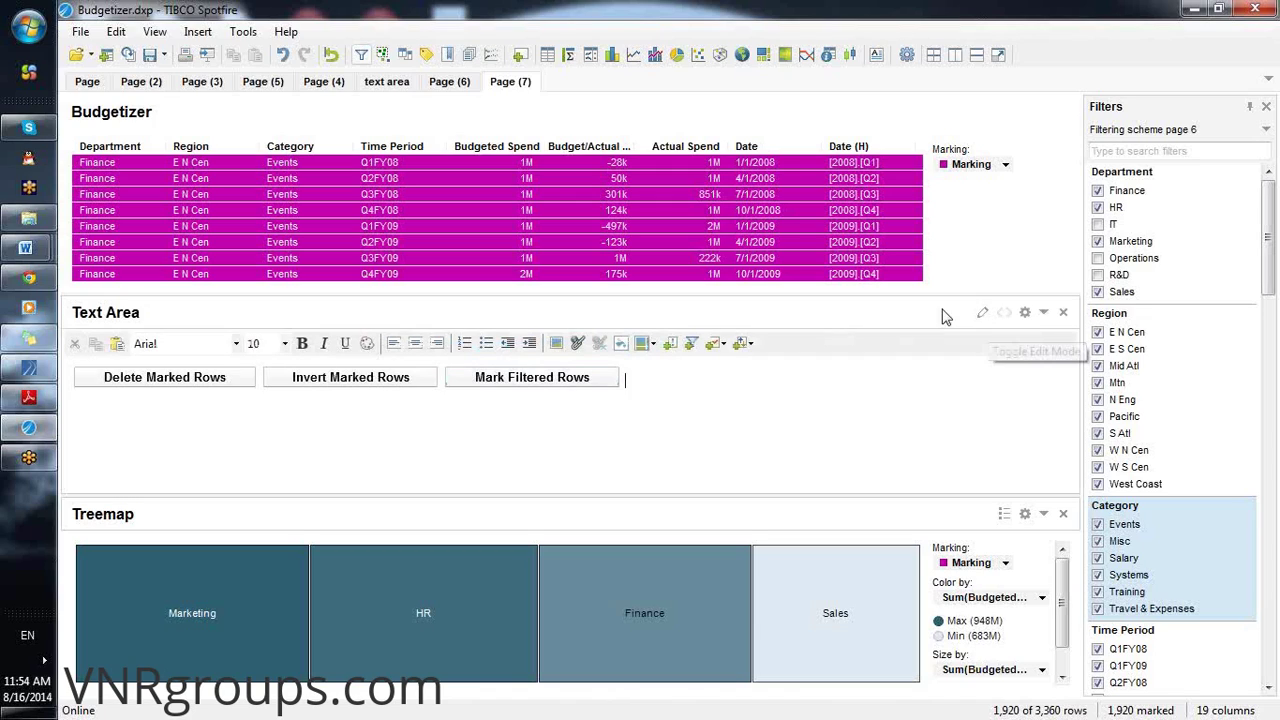
click(614, 376)
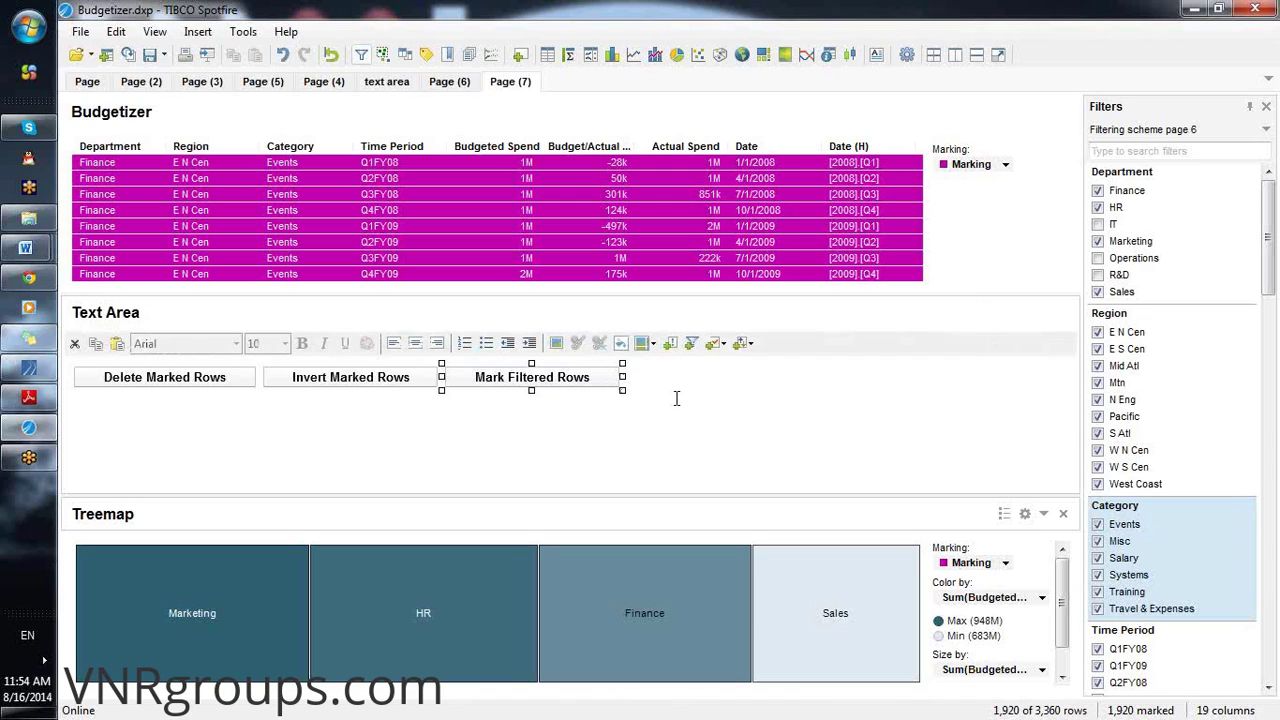
click(679, 398)
key(ctrl+v)
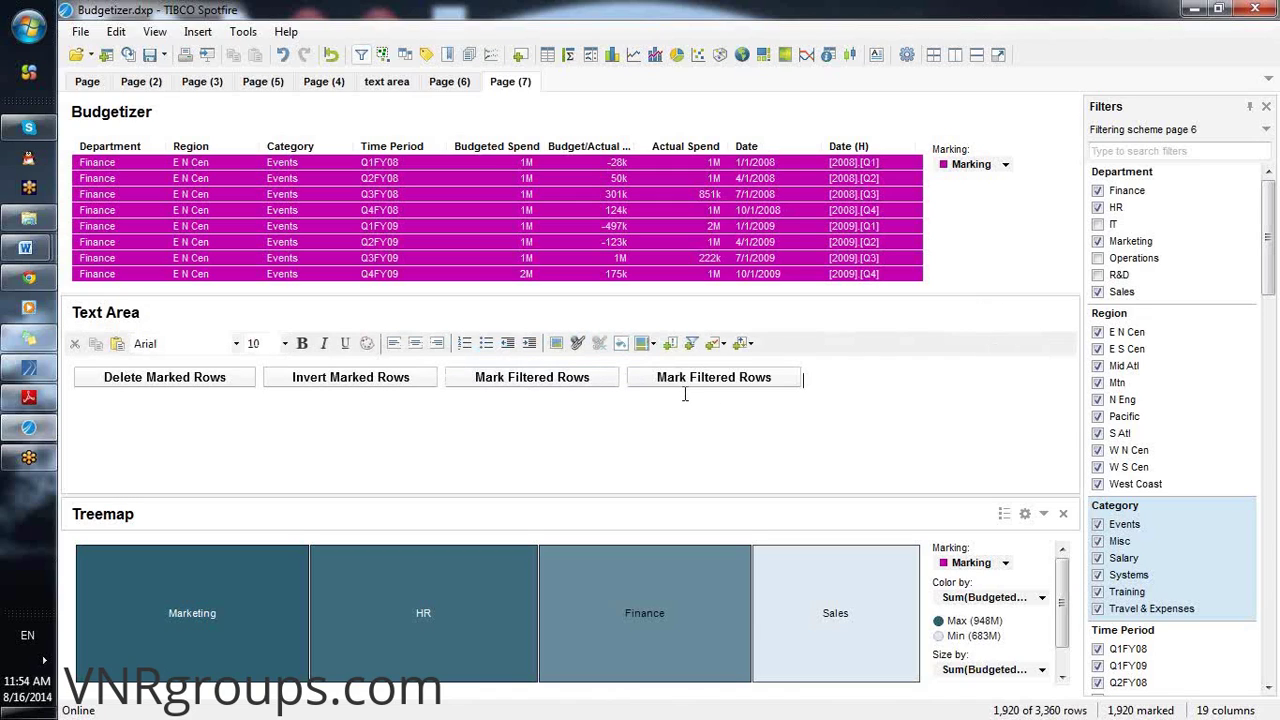
Replace the copied button's Mark Filtered Rows action with the Unmark Marked Rows function
click(665, 374)
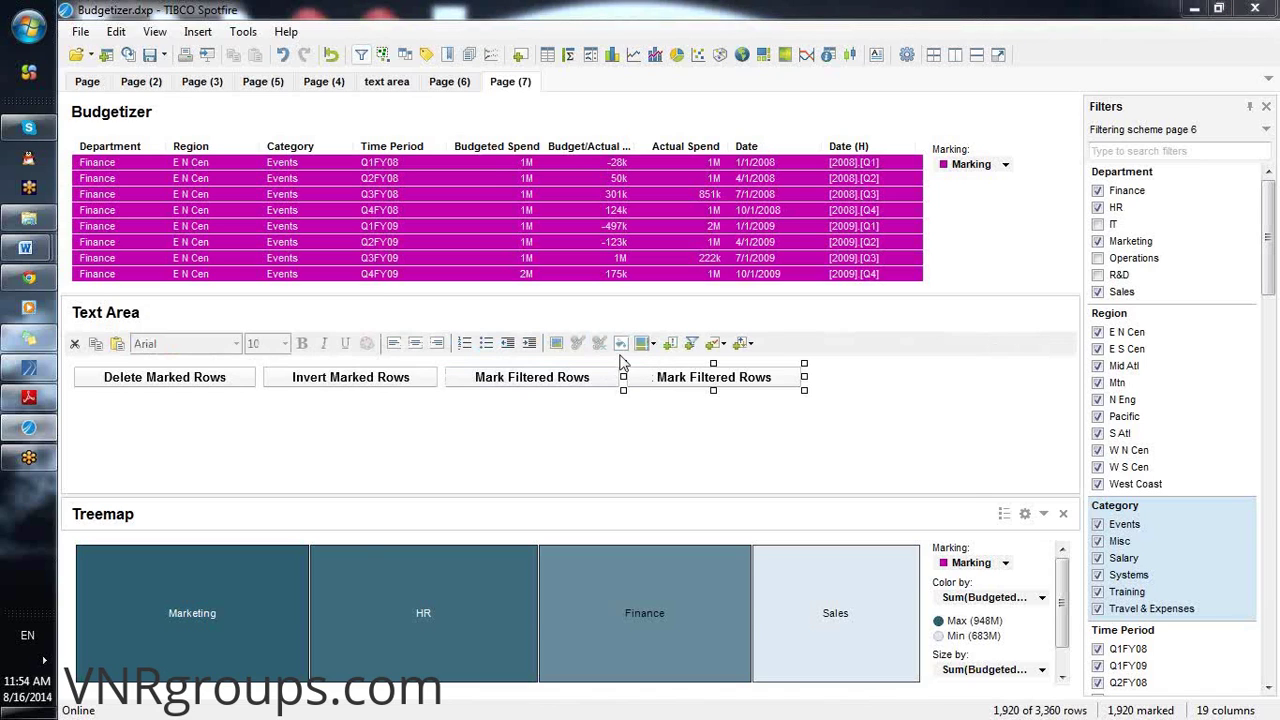
click(620, 343)
click(467, 250)
click(537, 311)
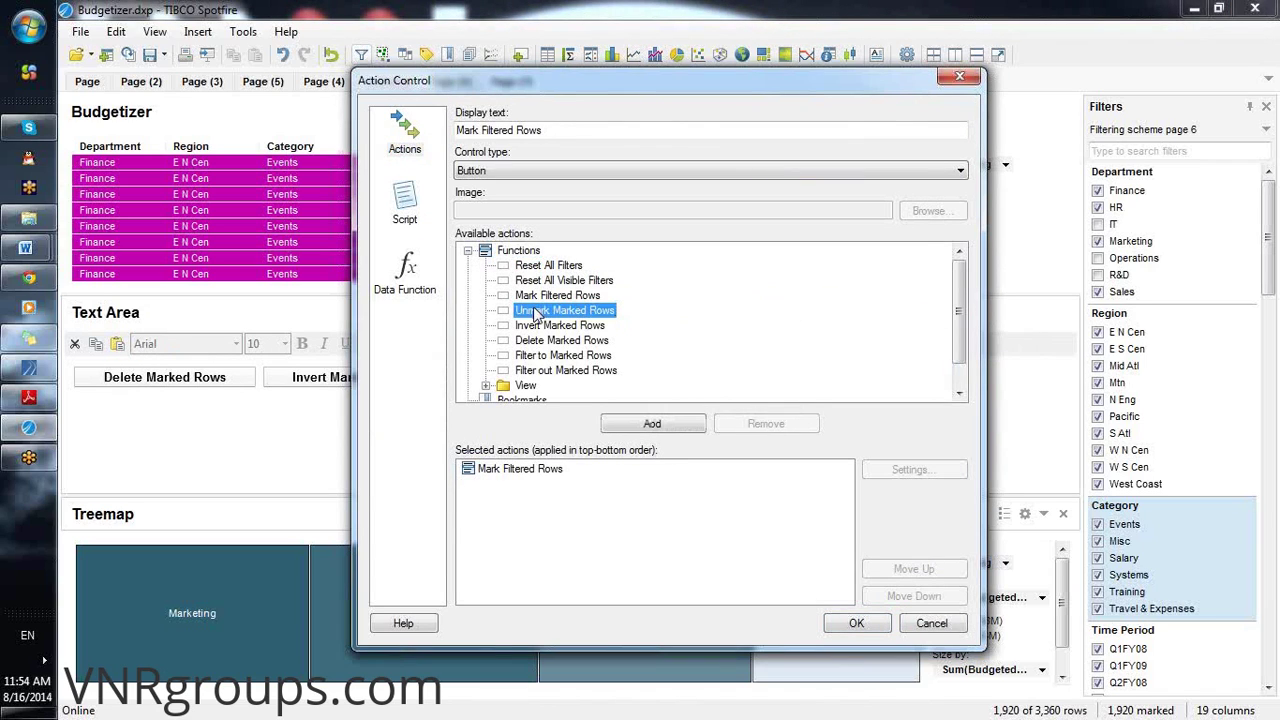
click(643, 432)
click(548, 469)
click(738, 429)
Change the copied button's display text to Unmark Marked Rows and leave the text area's edit mode
click(462, 131)
key(BackSpace)
text(Unm)
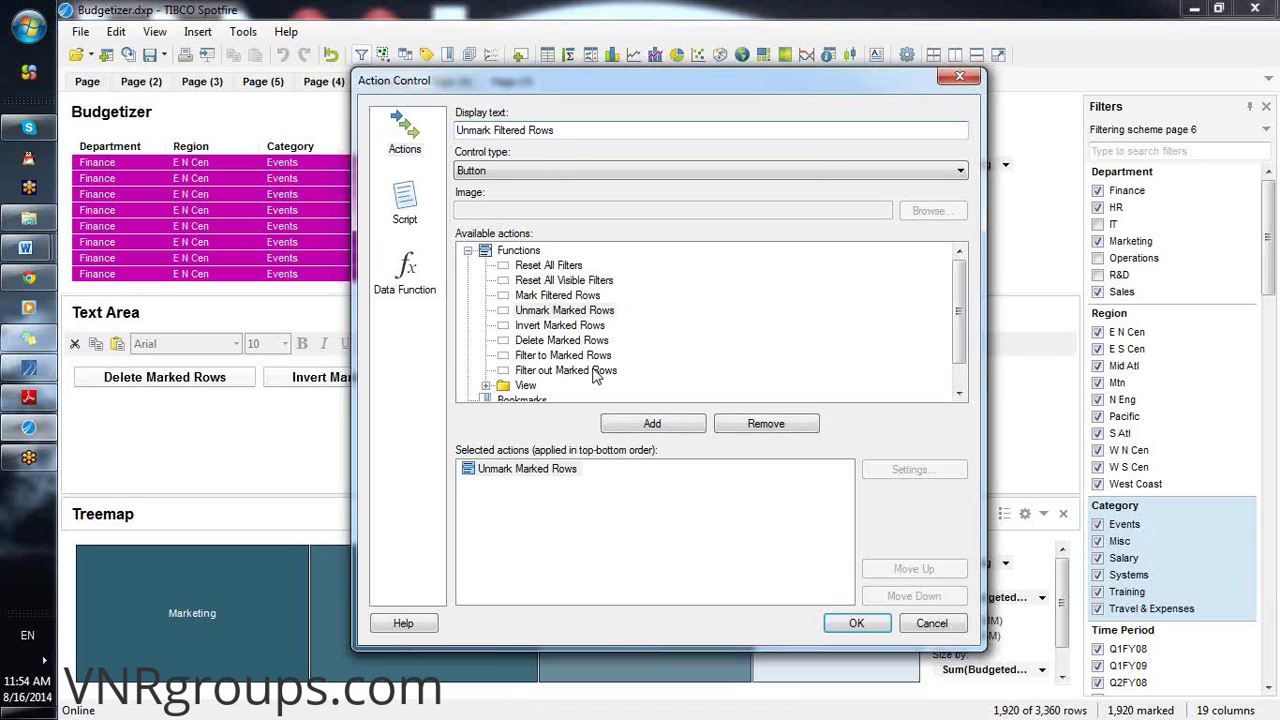
click(527, 131)
key(BackSpace)
key(BackSpace)
key(BackSpace)
key(BackSpace)
key(BackSpace)
key(BackSpace)
text(Mark)
click(866, 624)
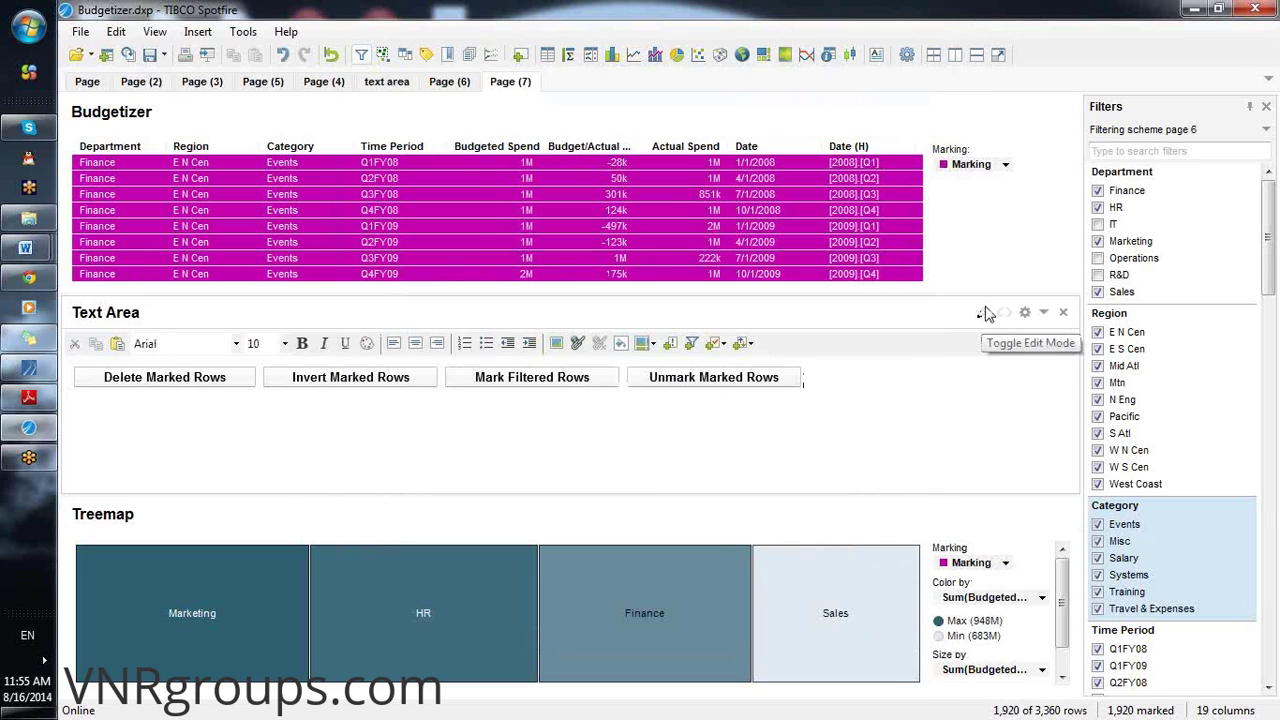
click(986, 316)
Test the Unmark Marked Rows button and mark the filtered rows again with the Mark Filtered Rows button
click(758, 360)
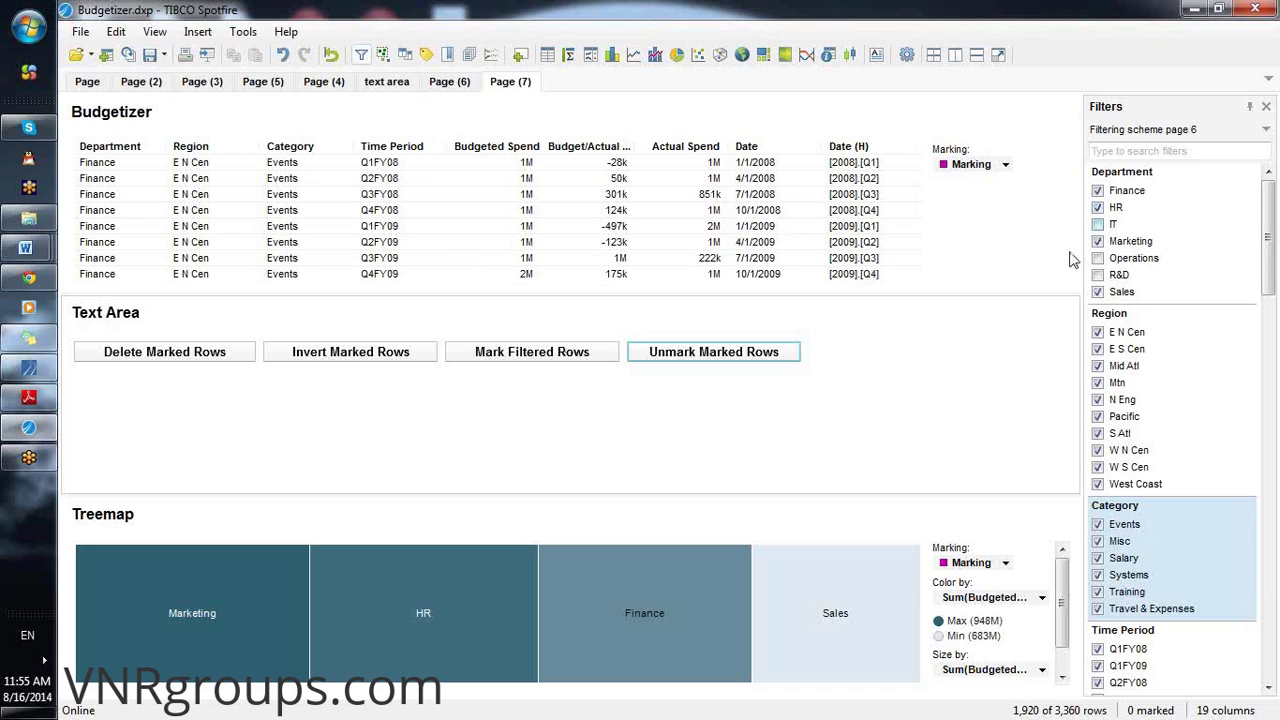
click(530, 366)
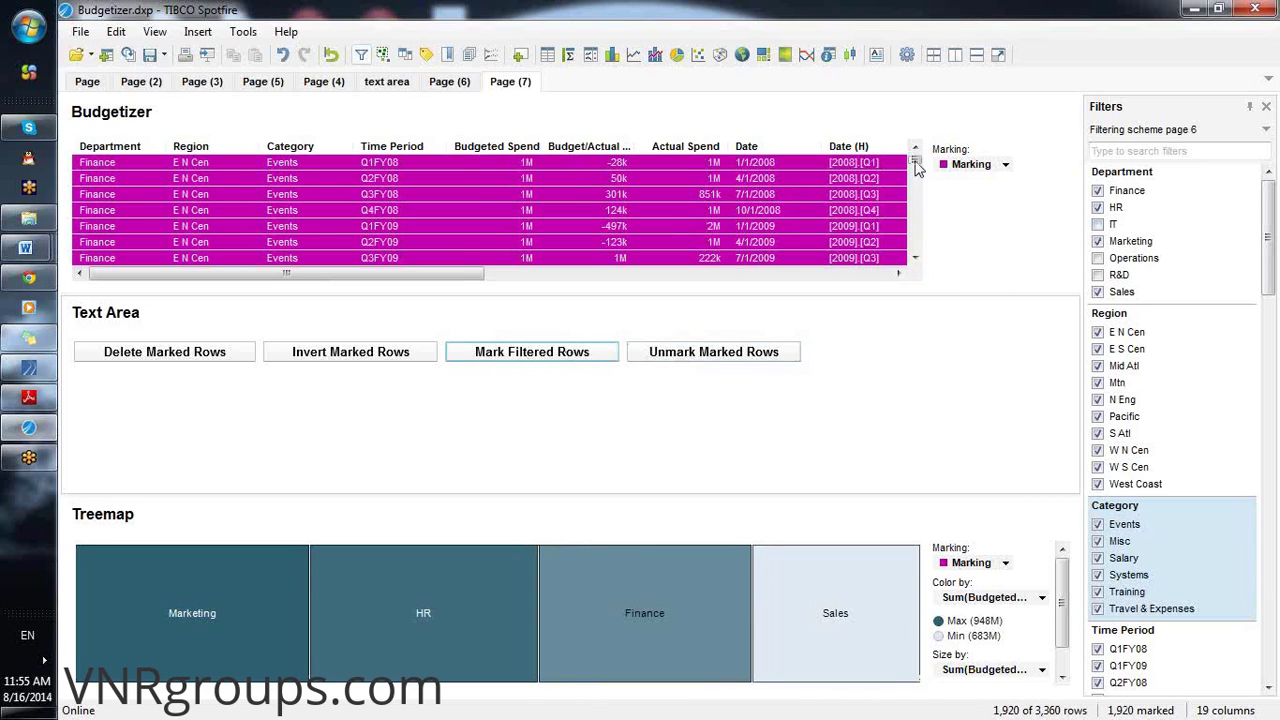
Look through the marked rows in the Budgetizer table and remove them with the Delete Marked Rows button
click(919, 175)
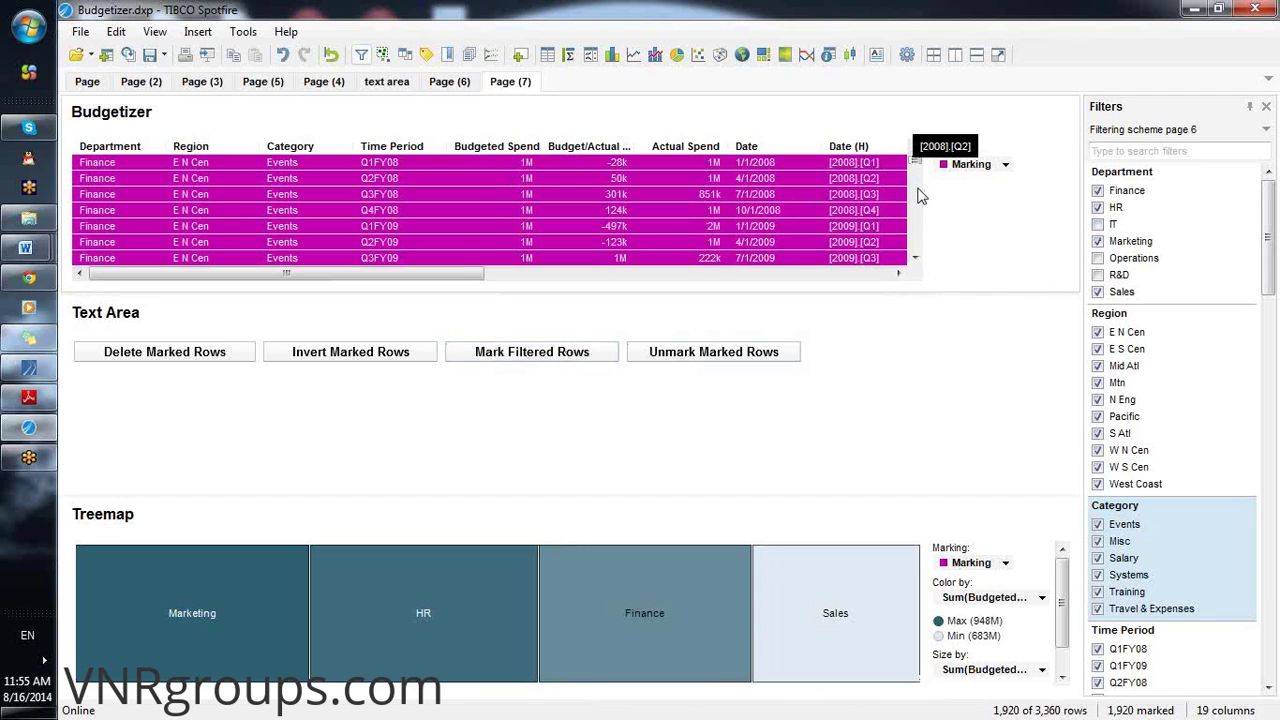
scroll(920, 190, down, 5)
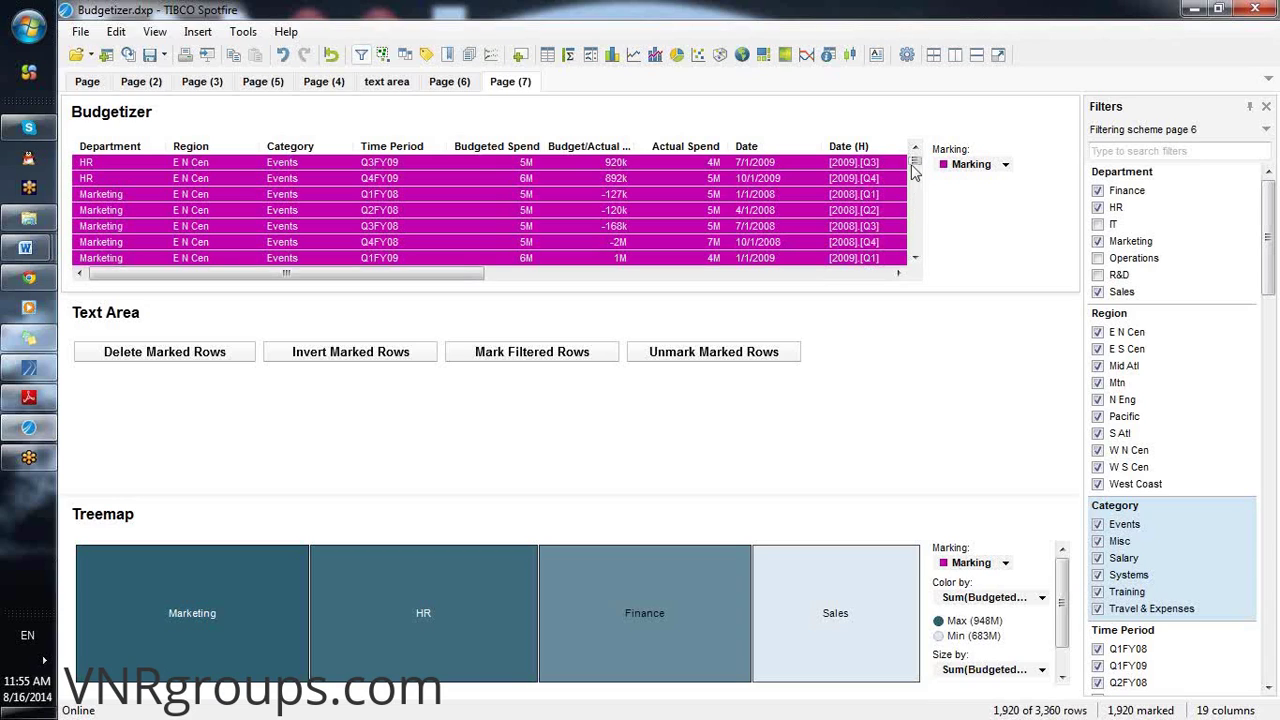
drag(915, 262, 915, 262)
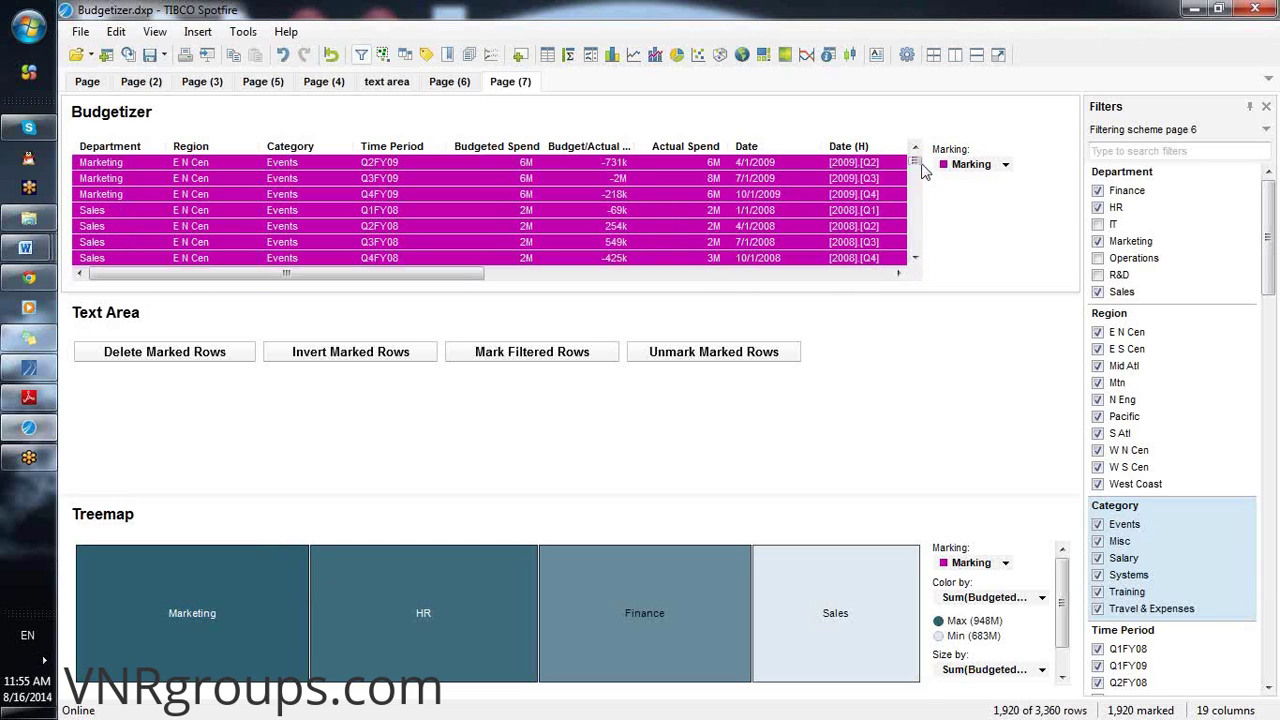
click(916, 259)
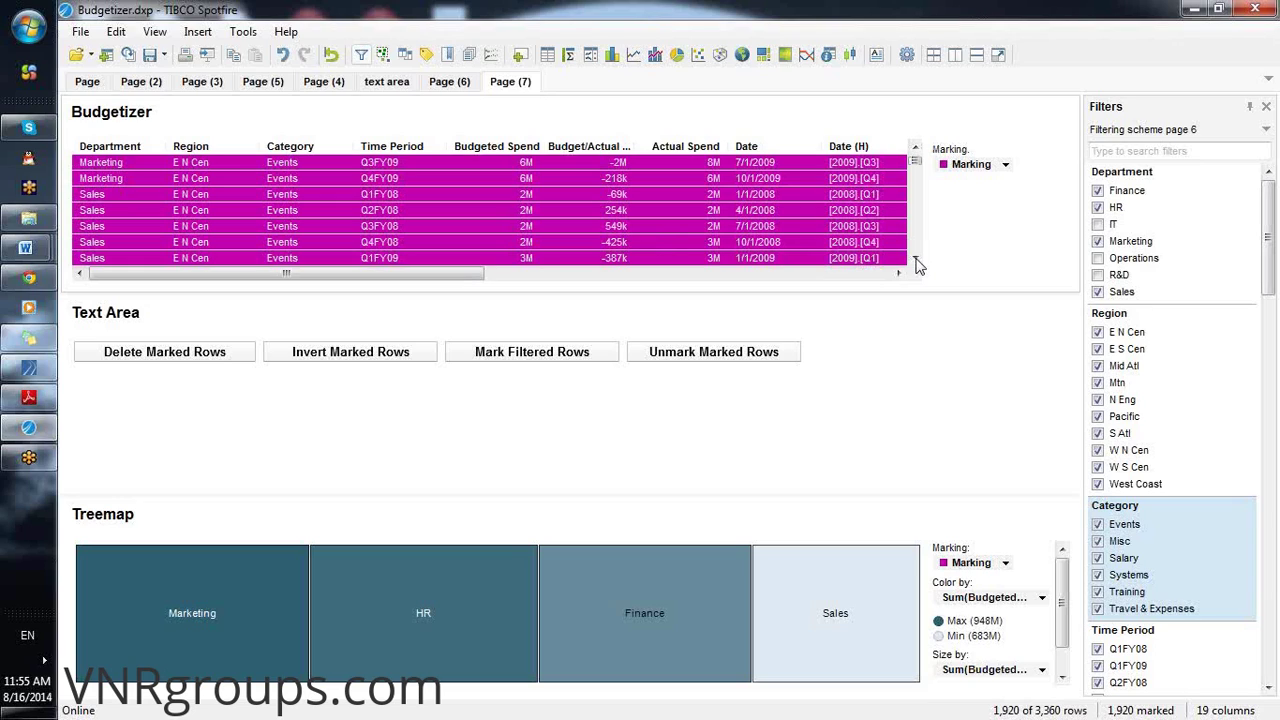
click(915, 260)
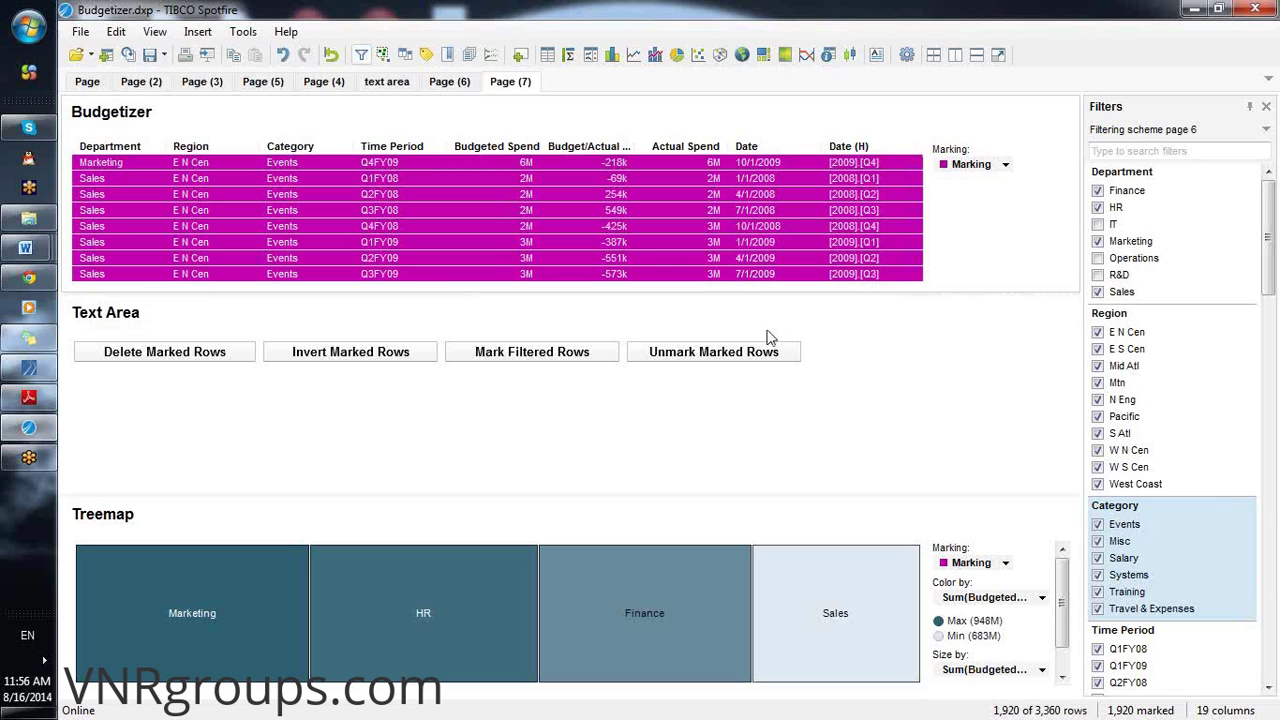
click(184, 351)
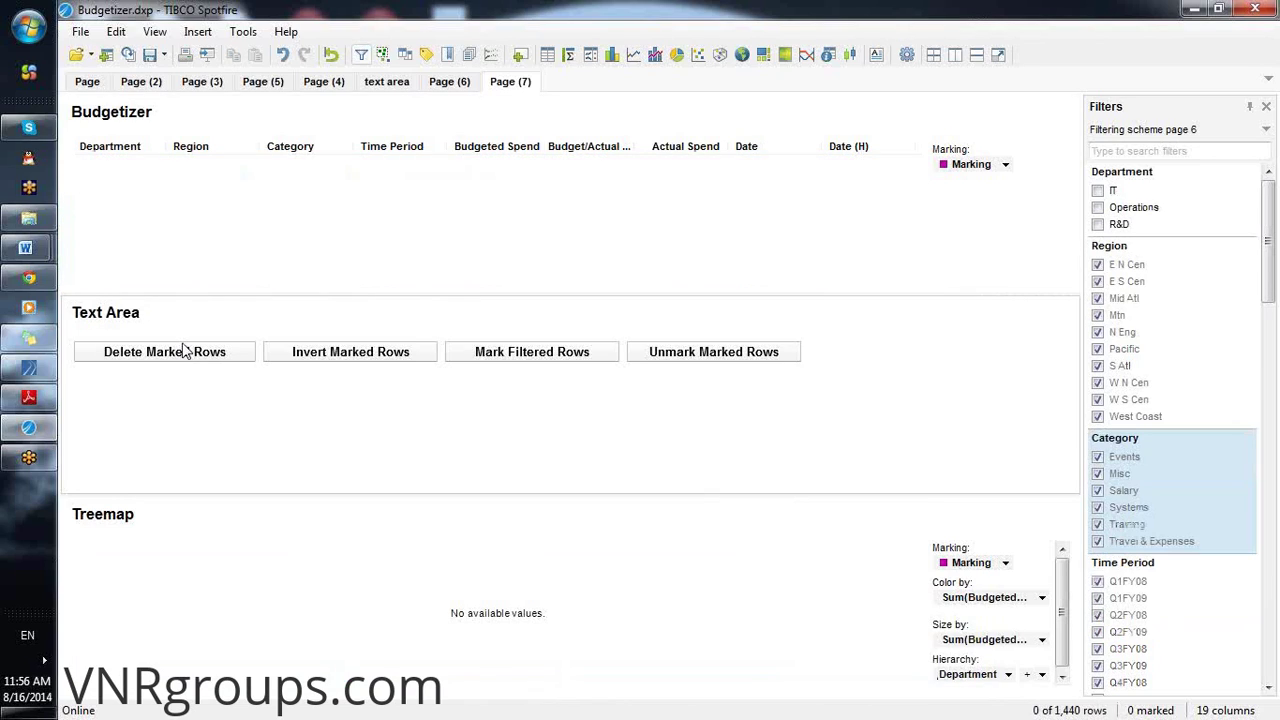
Try the Mark Filtered Rows button, reset all filters and look through the remaining rows in the Budgetizer table
click(507, 356)
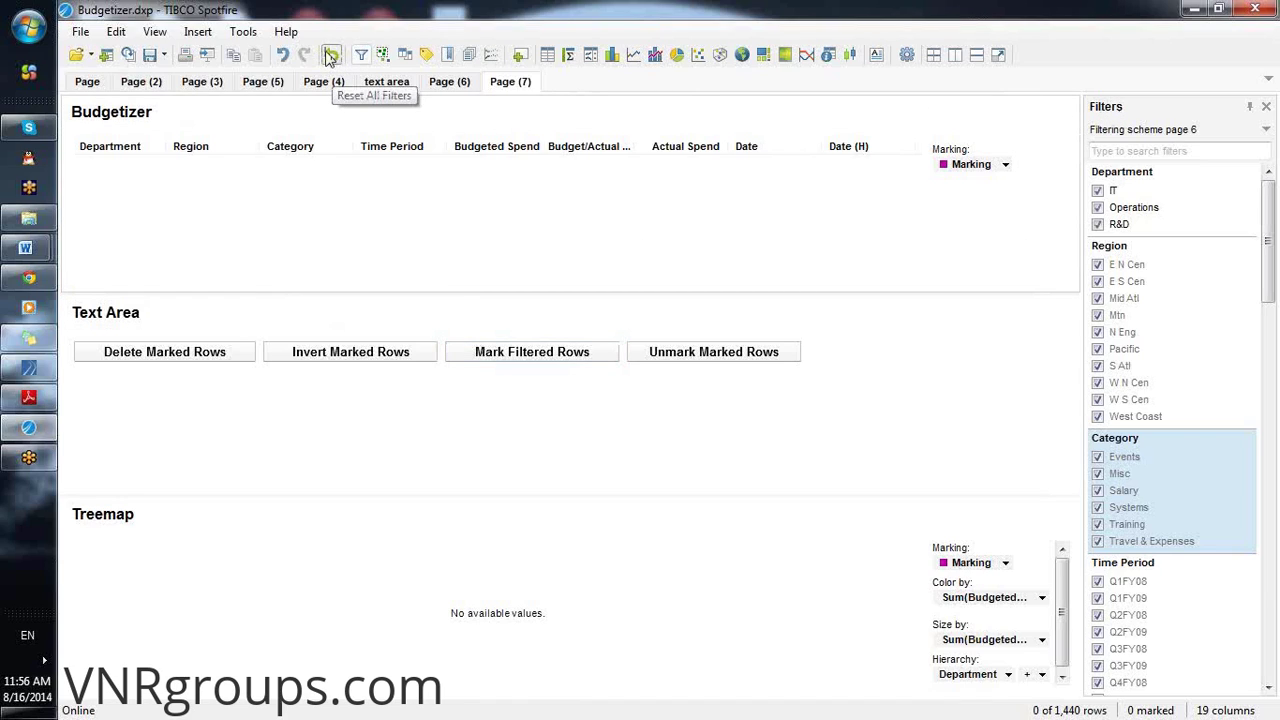
click(330, 56)
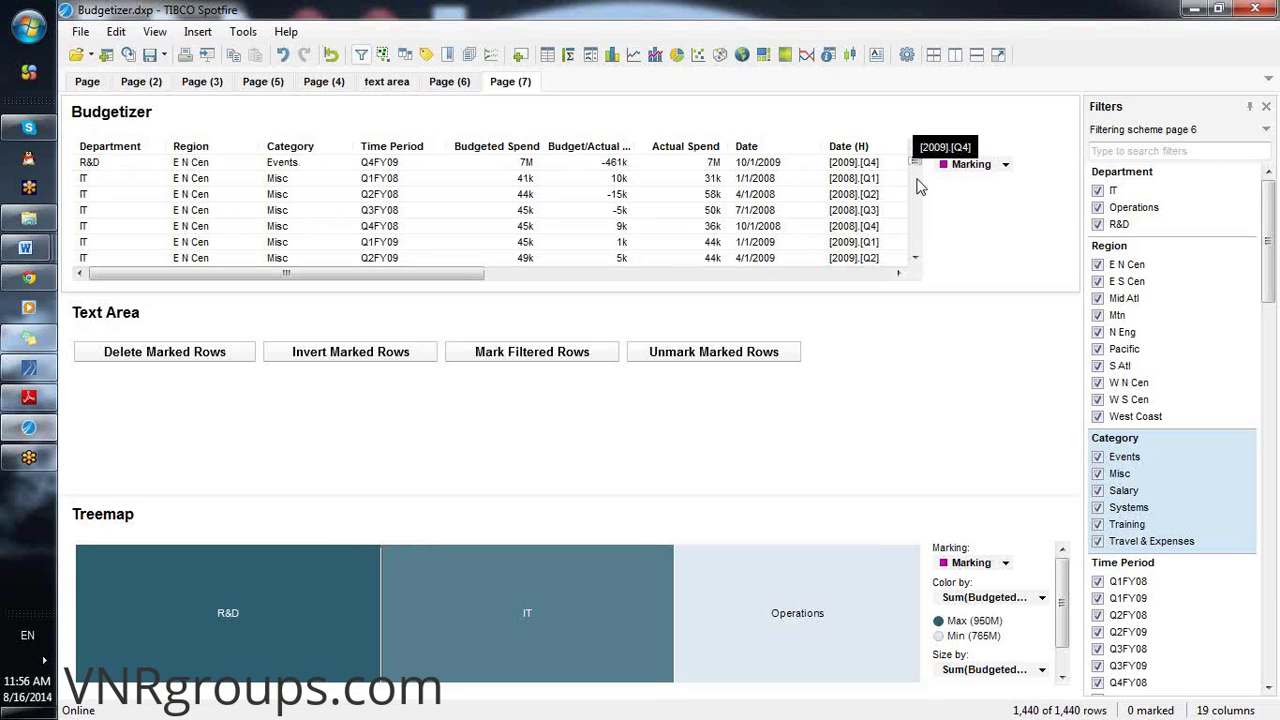
scroll(920, 194, down, 5)
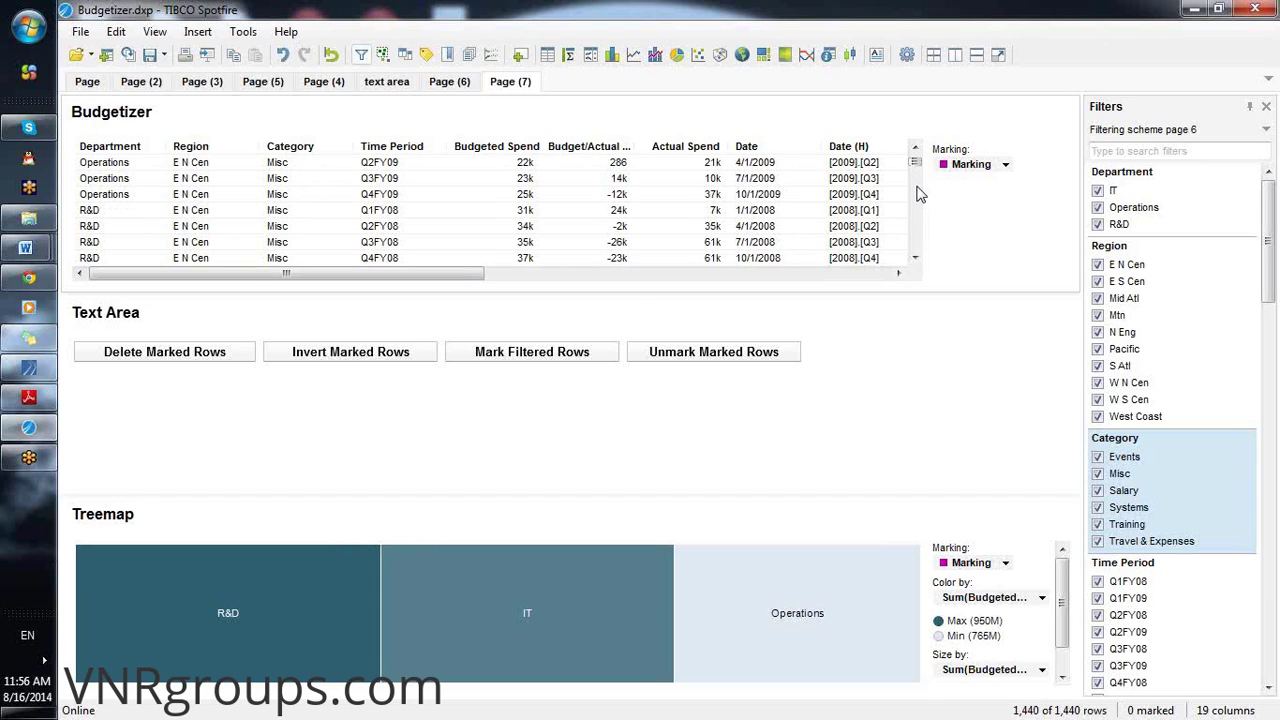
scroll(918, 188, down, 3)
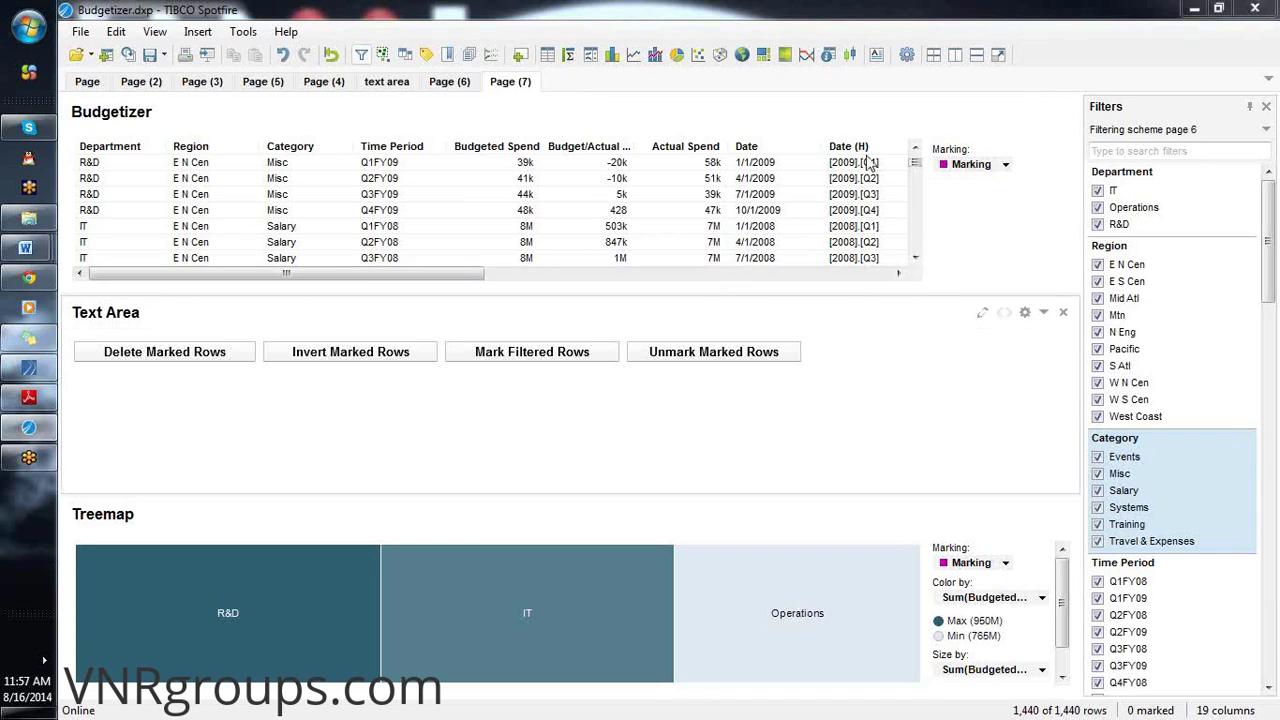
Duplicate the Unmark Marked Rows button and place the copy beside it in the text area
click(983, 316)
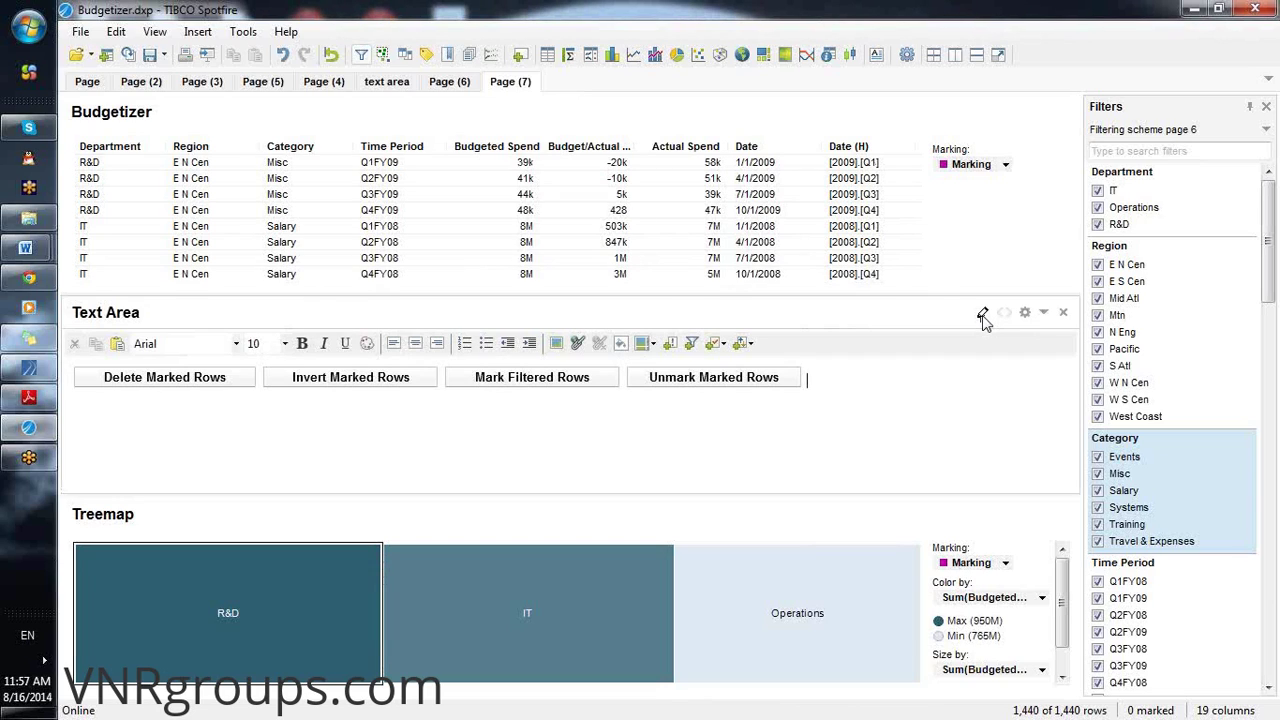
click(770, 377)
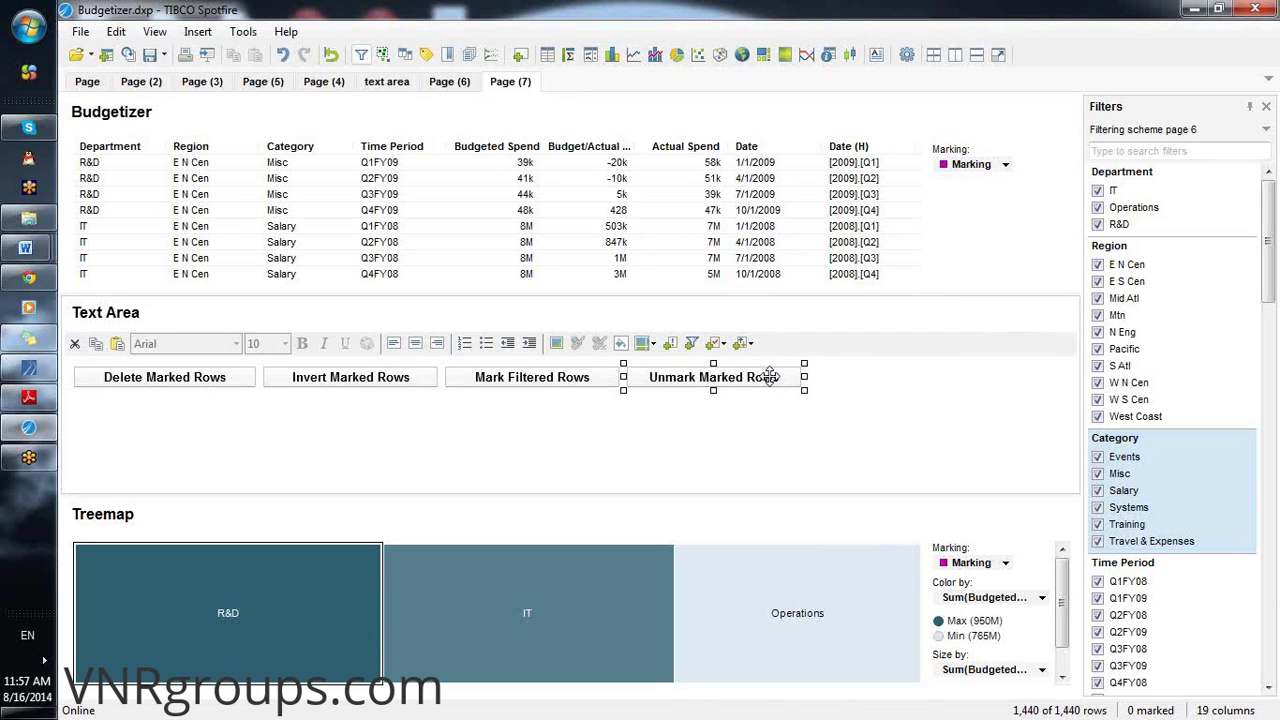
key(ctrl+c)
click(824, 387)
key(ctrl+v)
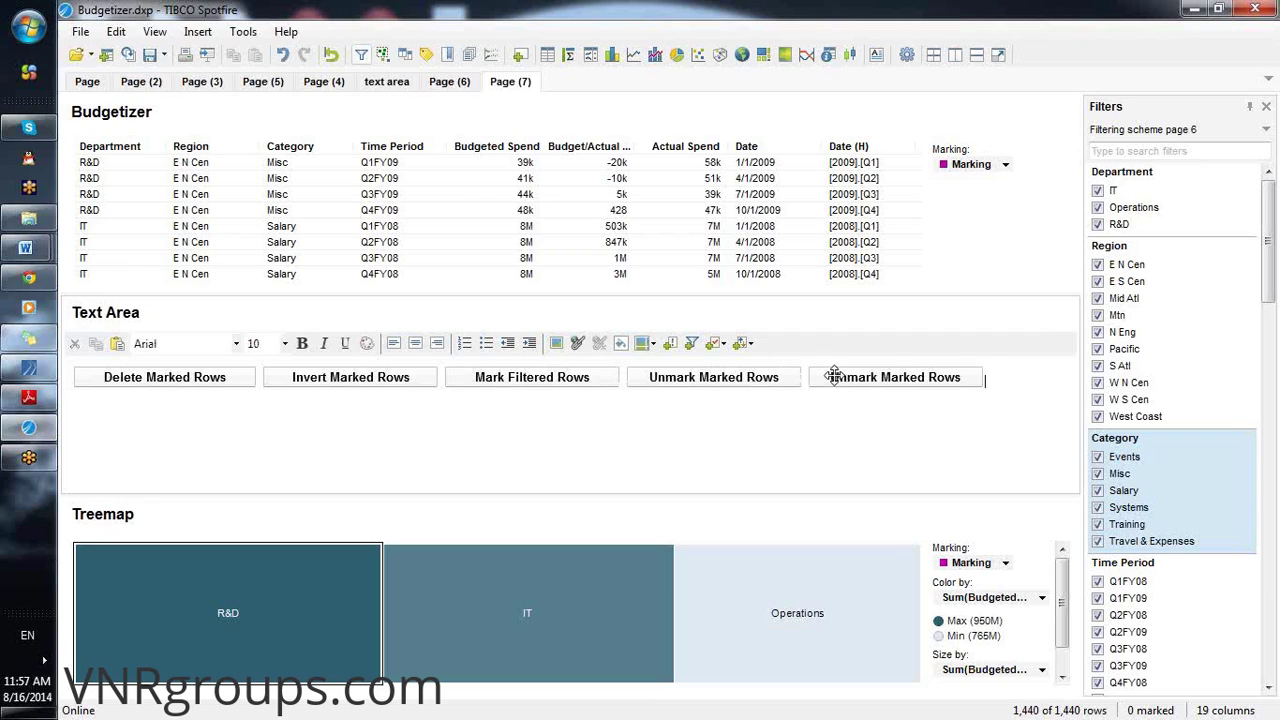
Replace the copied button's Unmark Marked Rows action with a single navigation action to the first page, Page
click(834, 377)
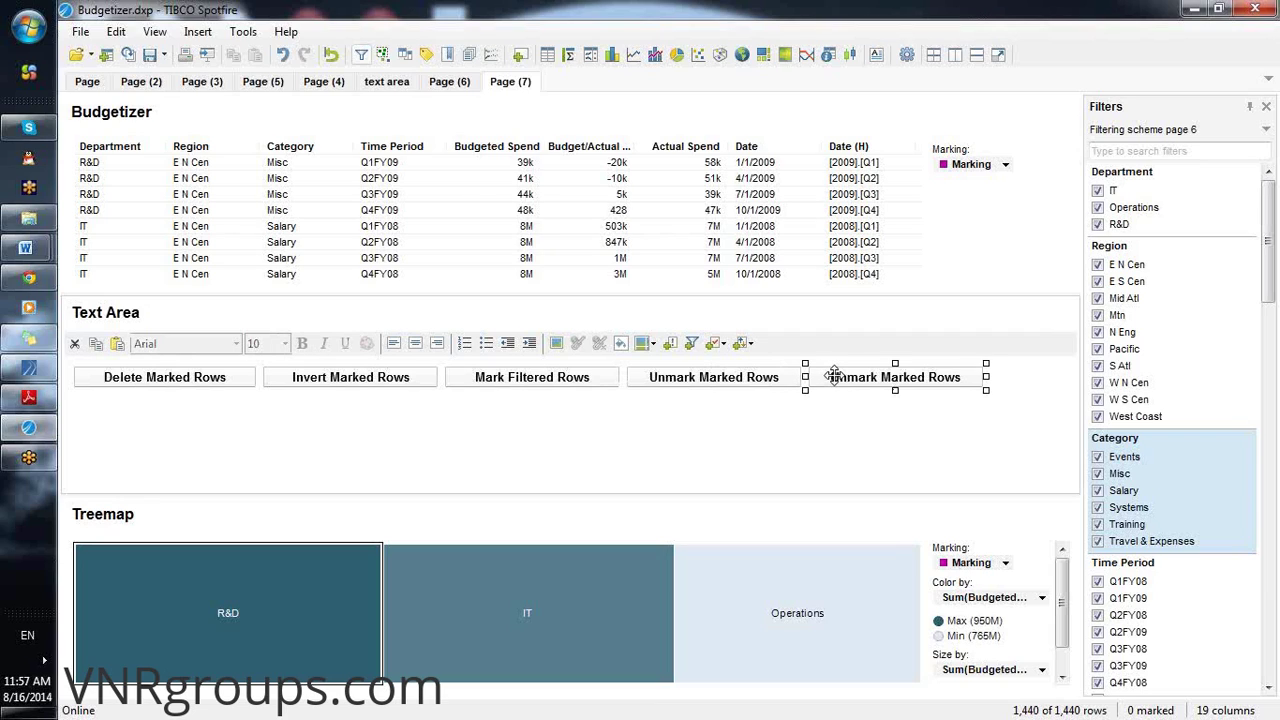
double_click(834, 377)
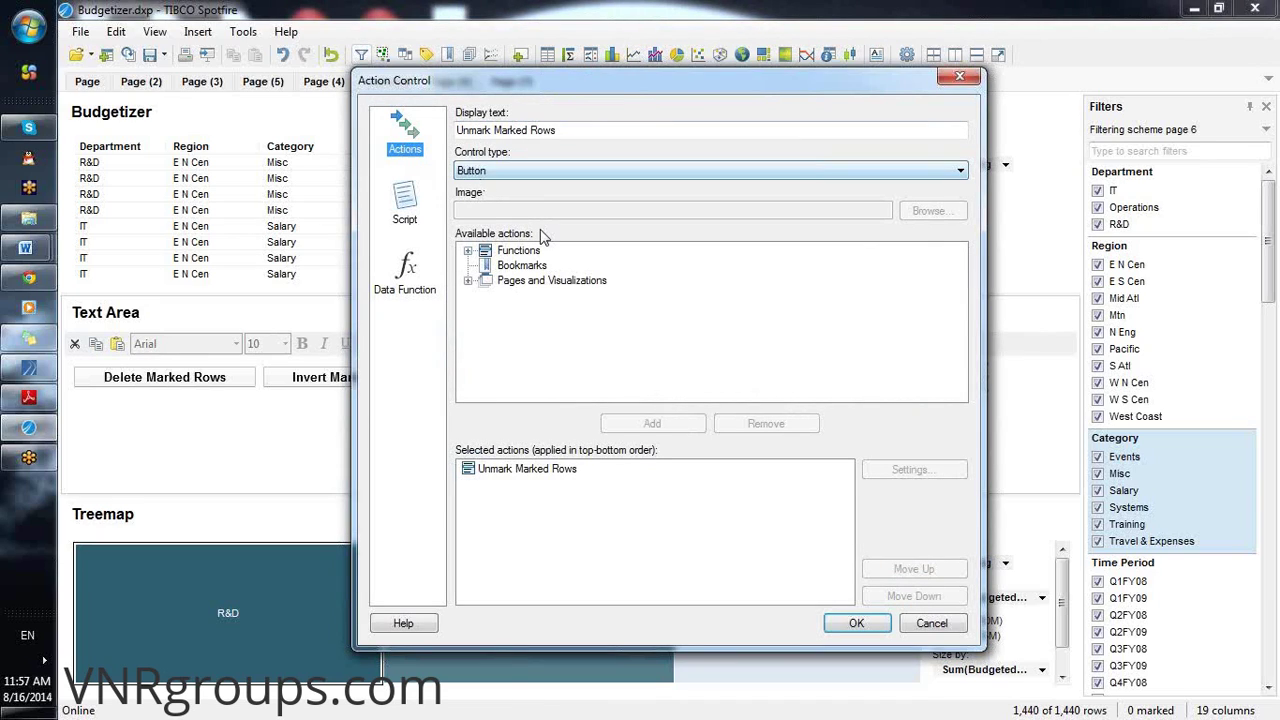
double_click(514, 251)
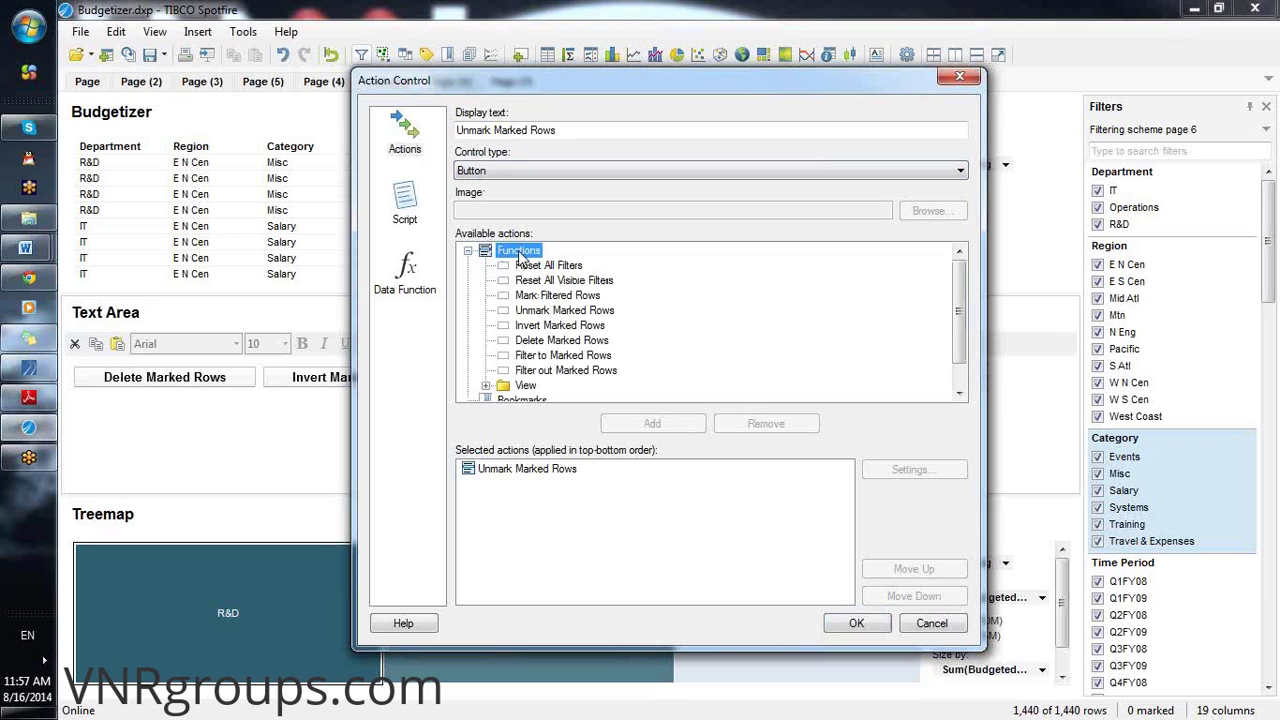
click(469, 251)
double_click(522, 281)
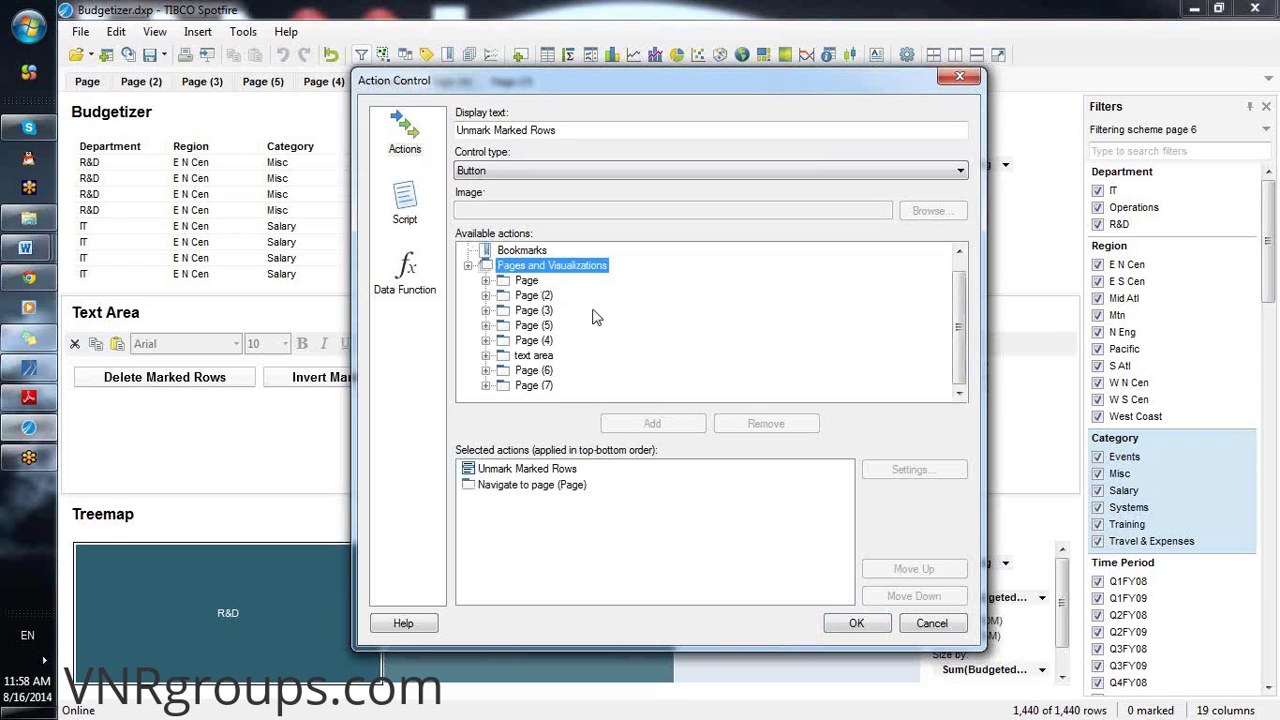
click(527, 281)
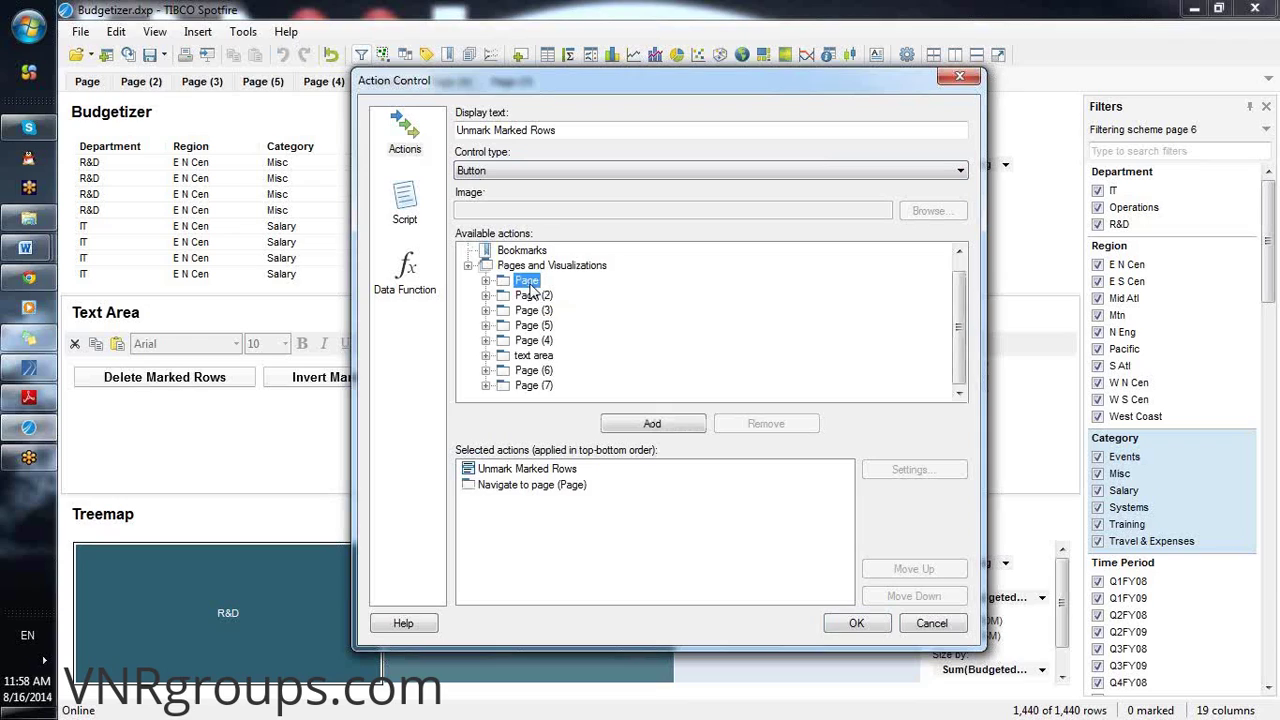
click(645, 425)
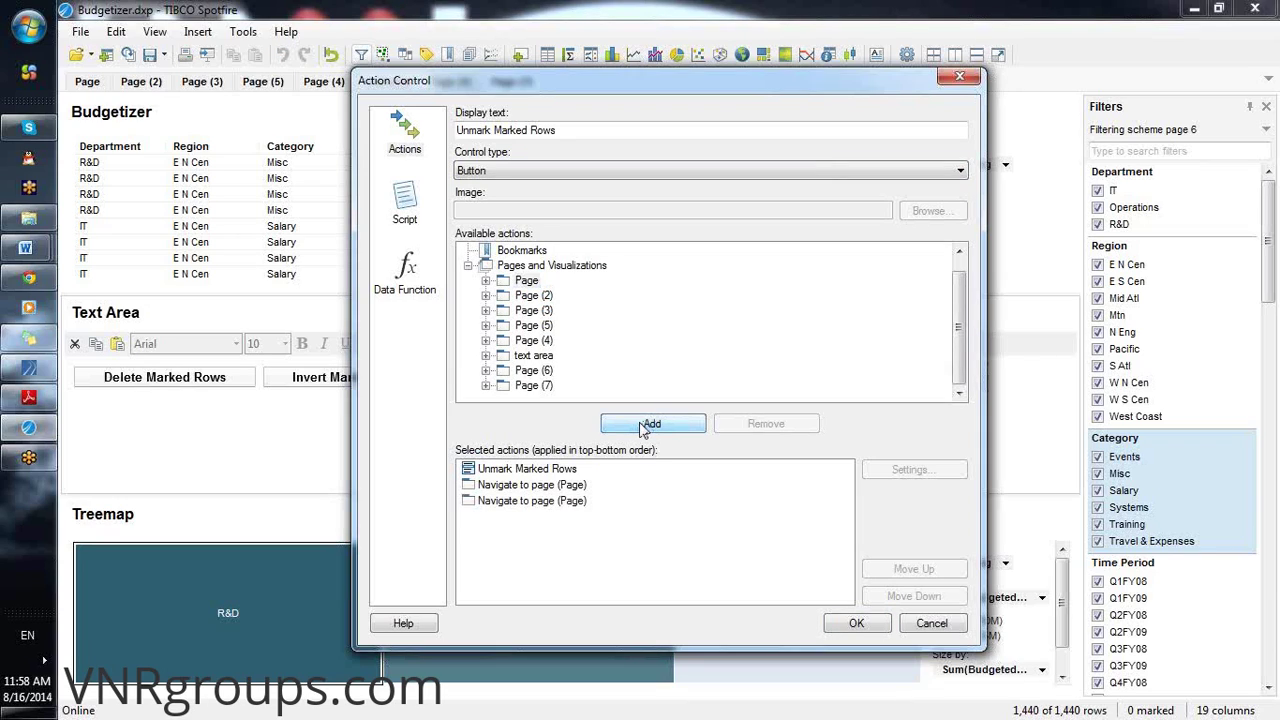
click(552, 469)
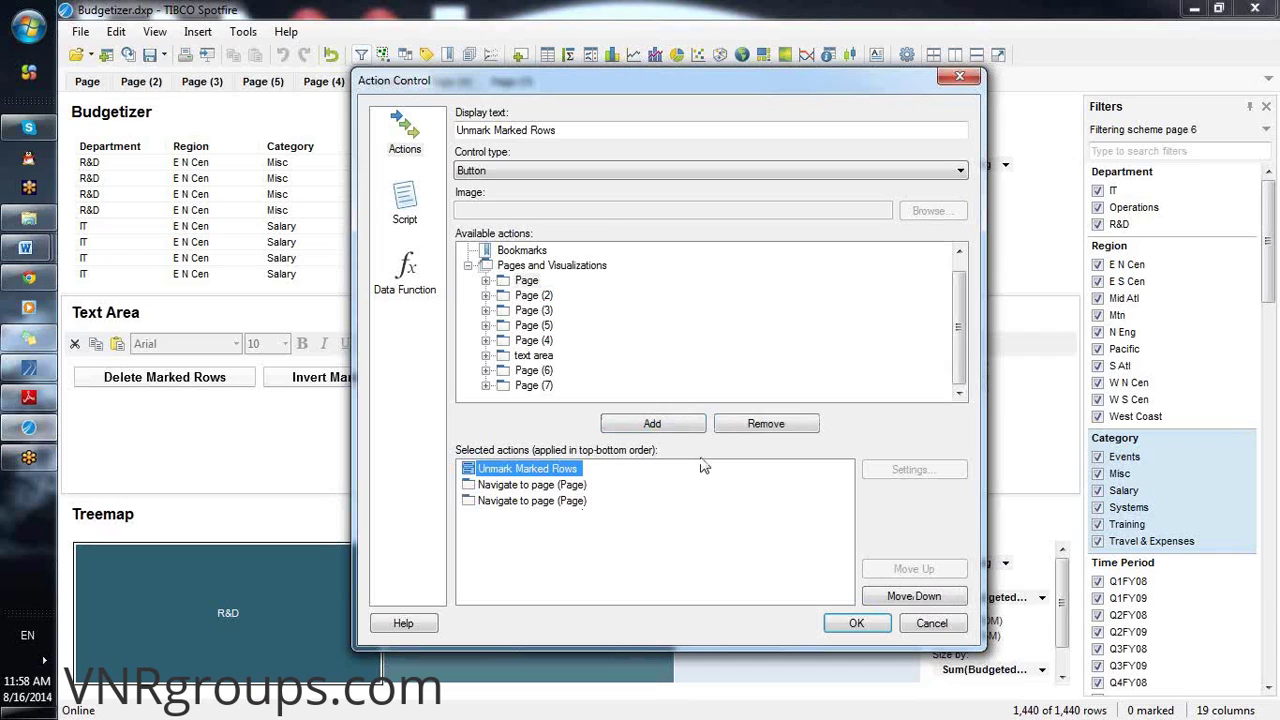
click(760, 425)
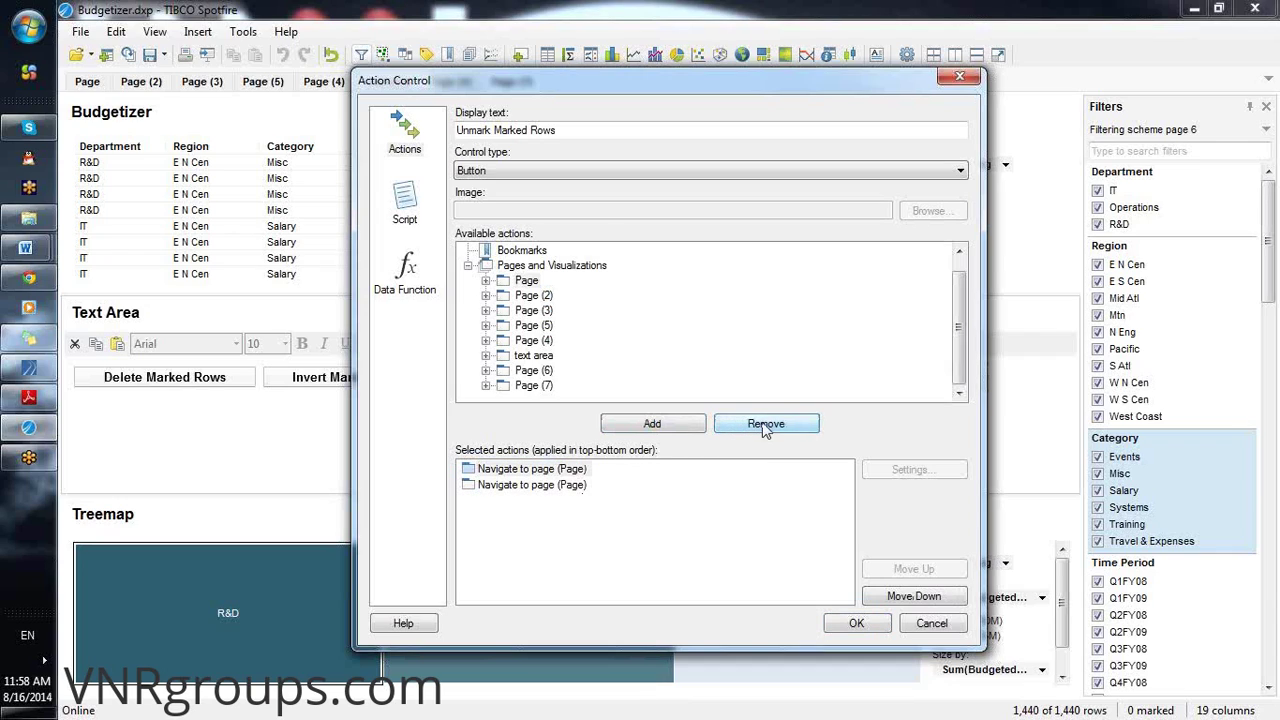
click(766, 424)
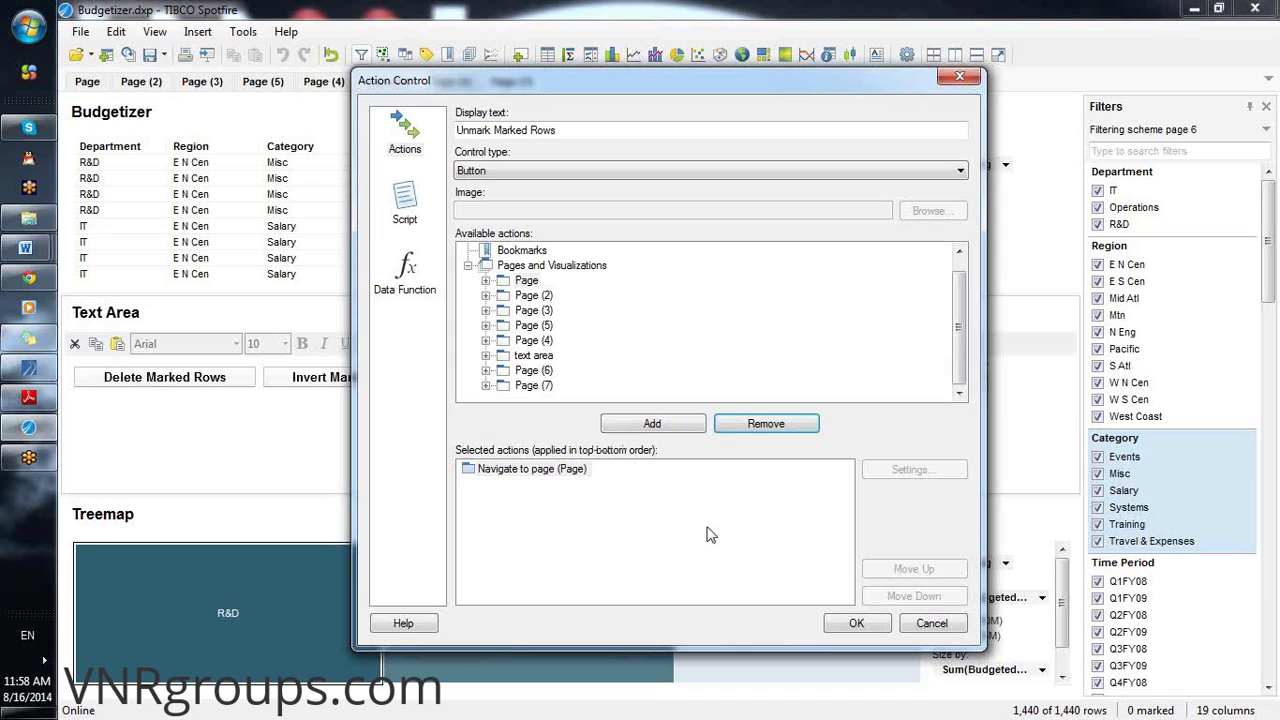
click(565, 471)
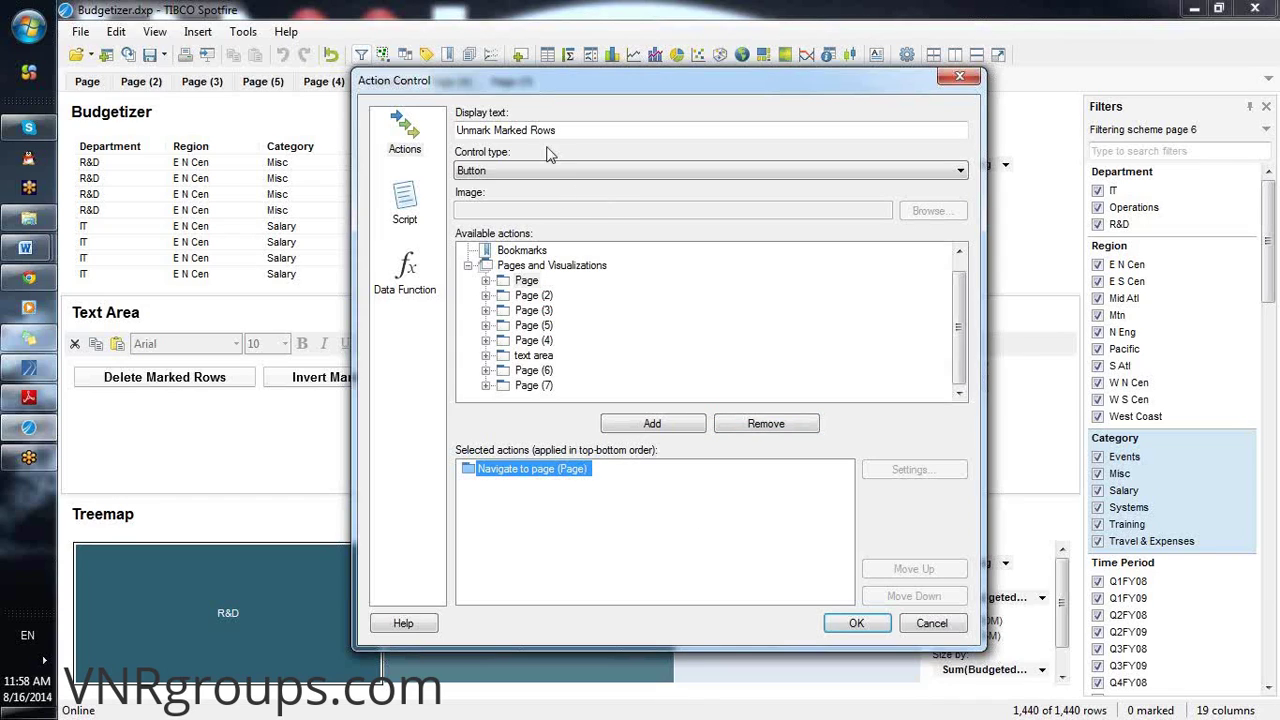
Change the copied button's display text to Go to Page1 and apply its action control settings
drag(558, 131, 365, 131)
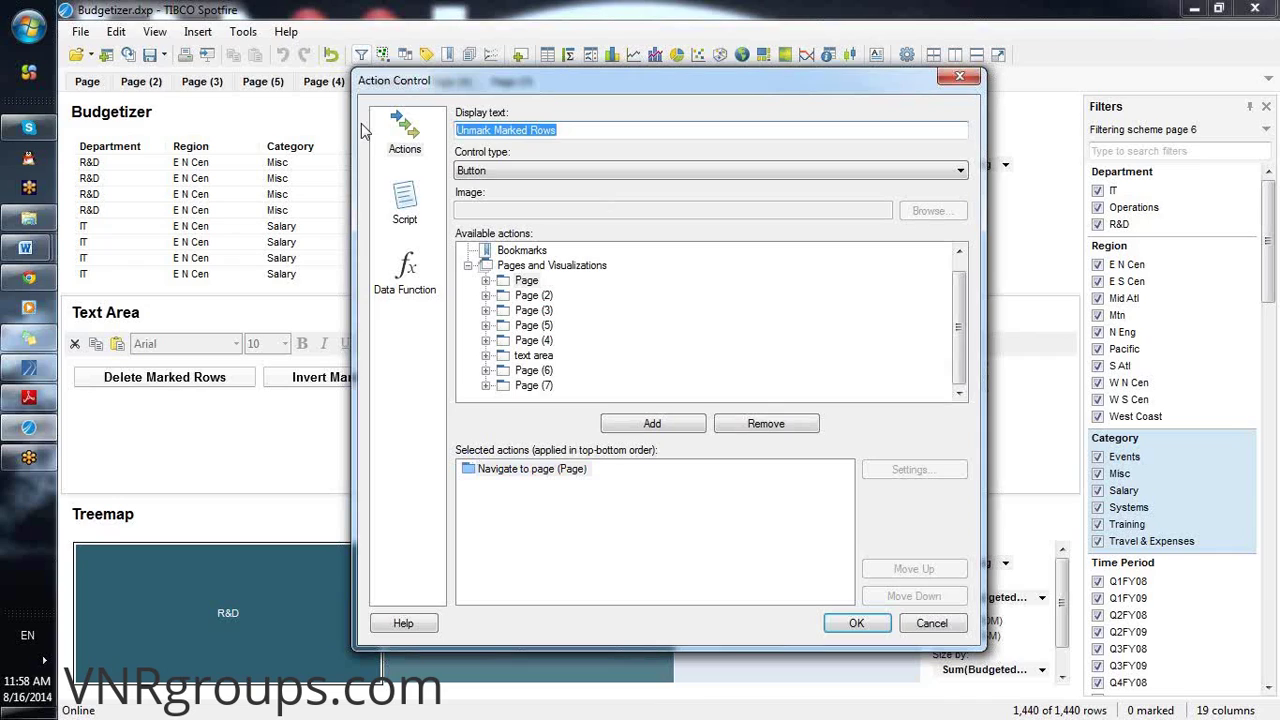
text(GO TO)
key(BackSpace)
key(BackSpace)
key(BackSpace)
key(BackSpace)
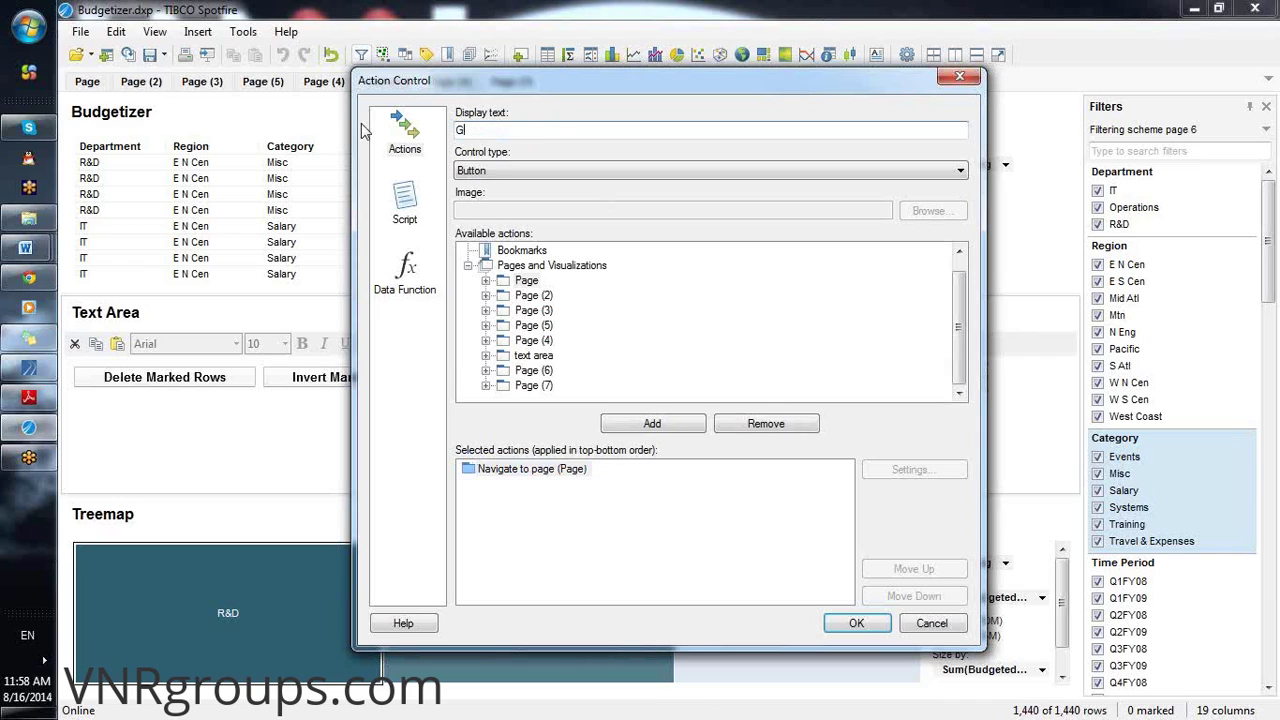
text(o to Page1)
click(857, 624)
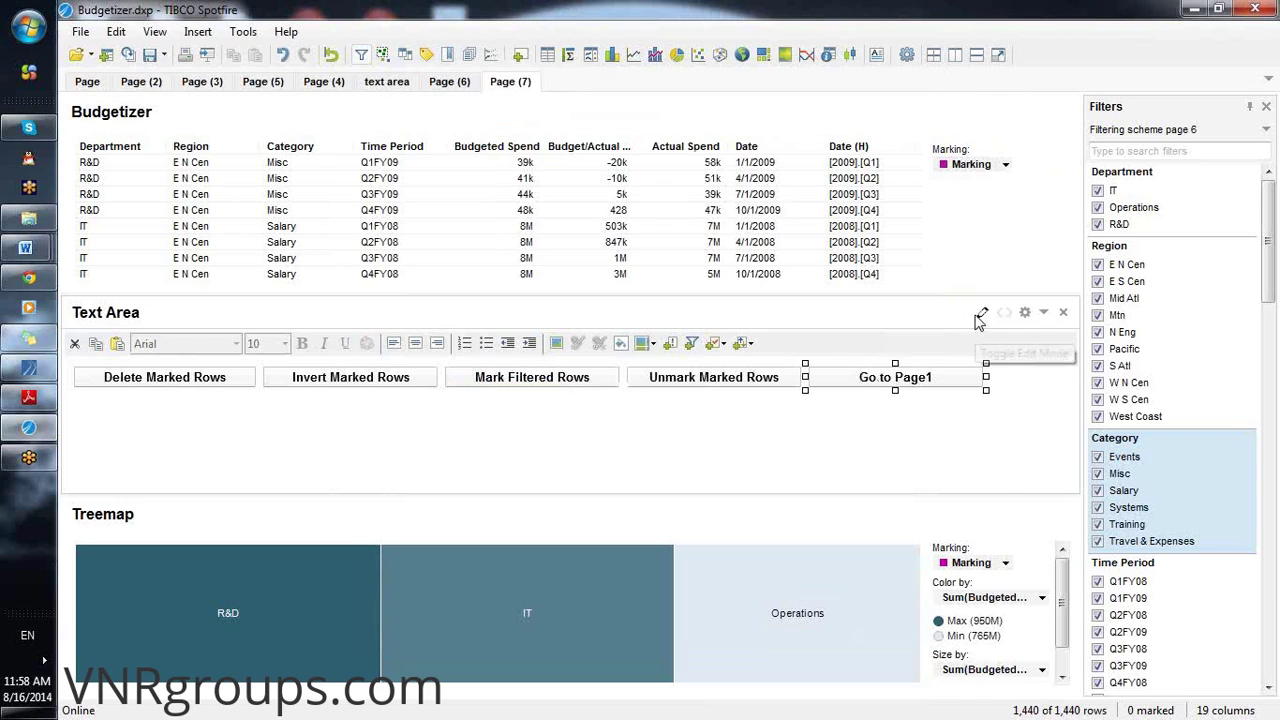
Leave the text area's edit mode, test the Go to Page1 button and return to Page (7)
click(978, 316)
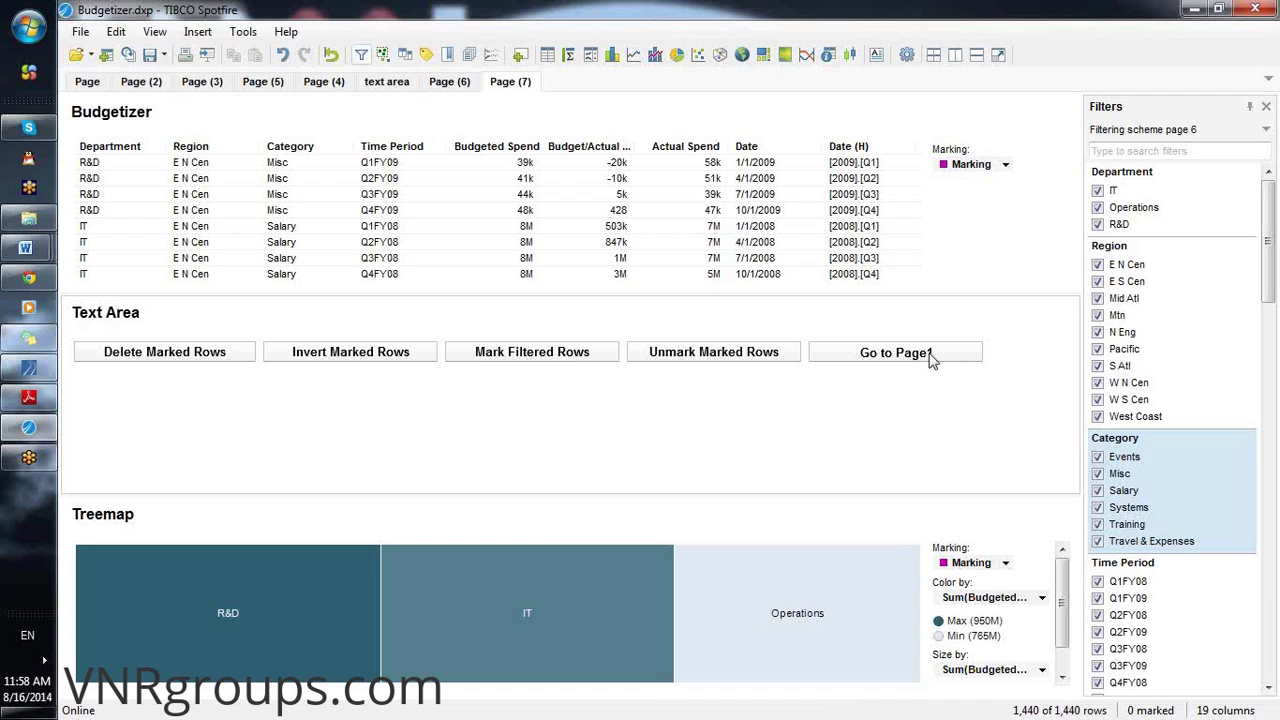
click(928, 355)
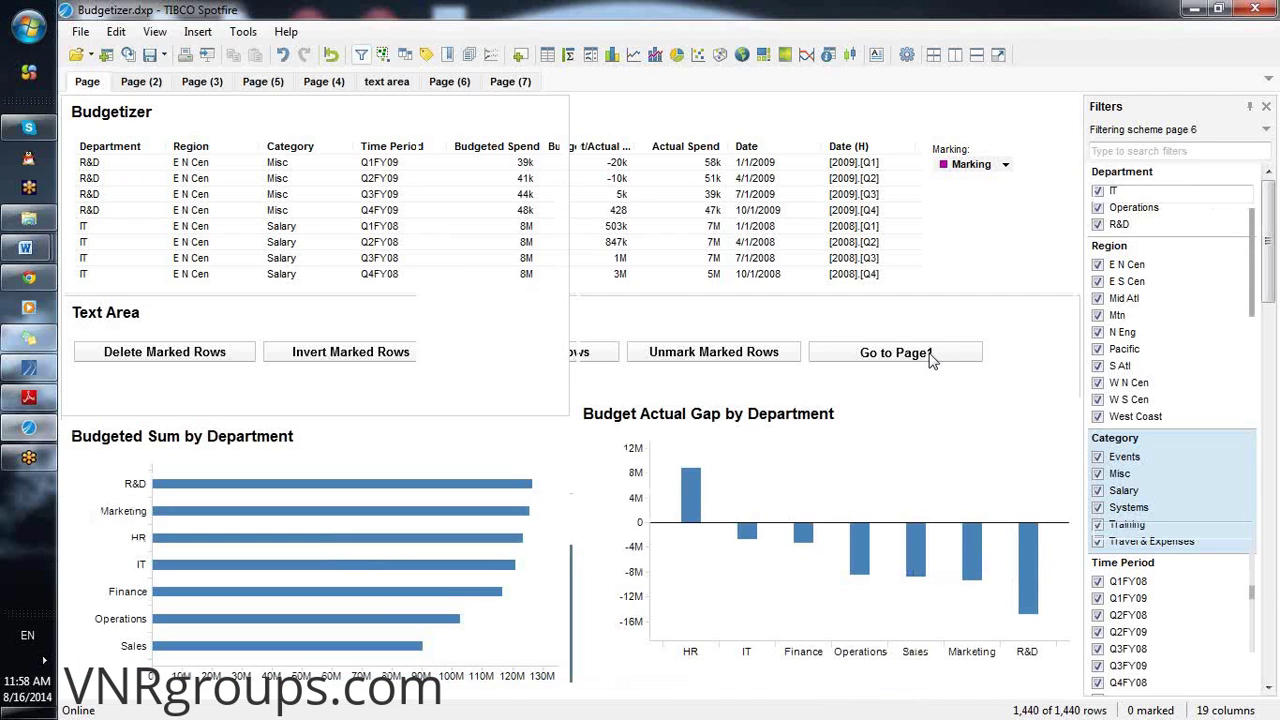
click(510, 85)
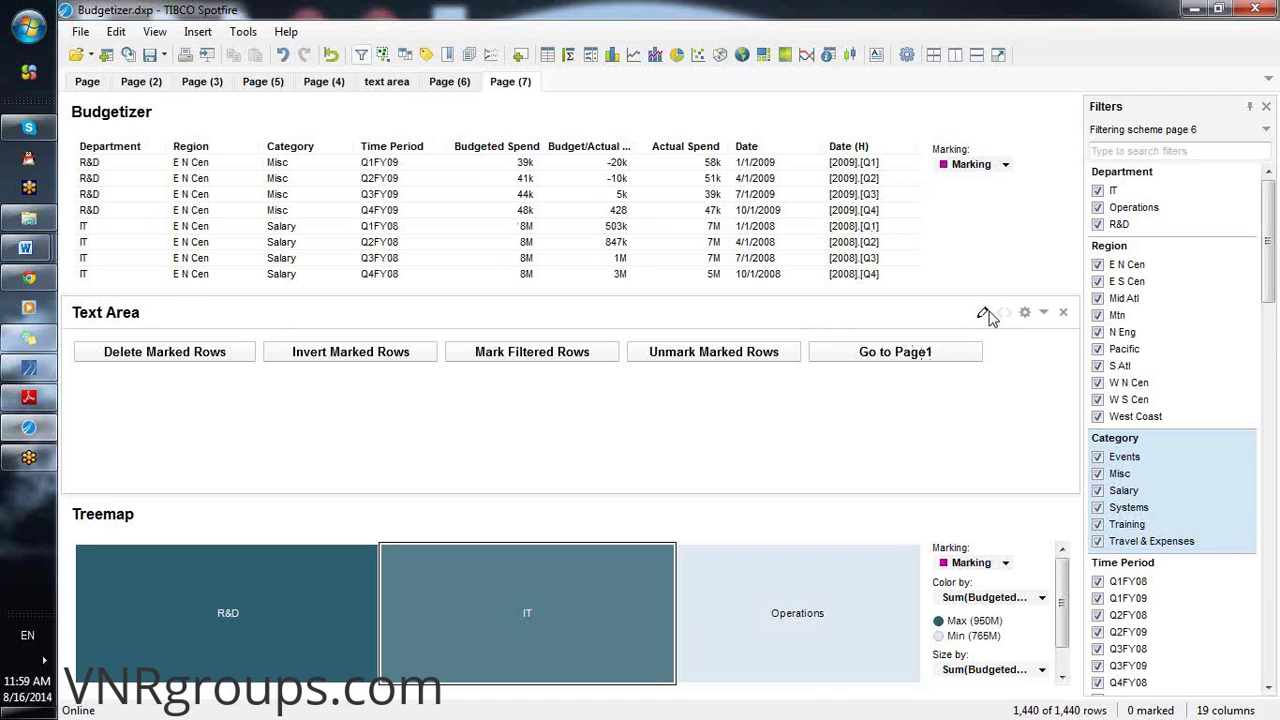
Change the Go to Page1 control's type to a link and leave the text area's edit mode
click(986, 313)
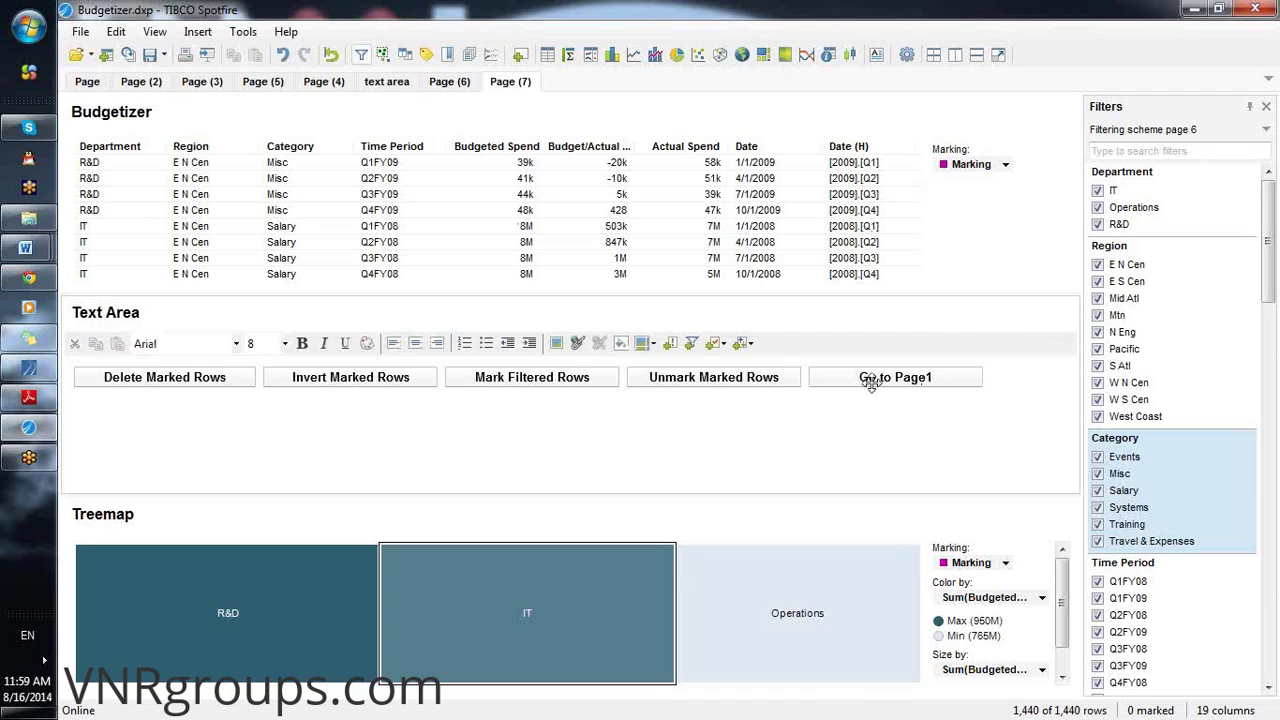
click(905, 372)
right_click(905, 372)
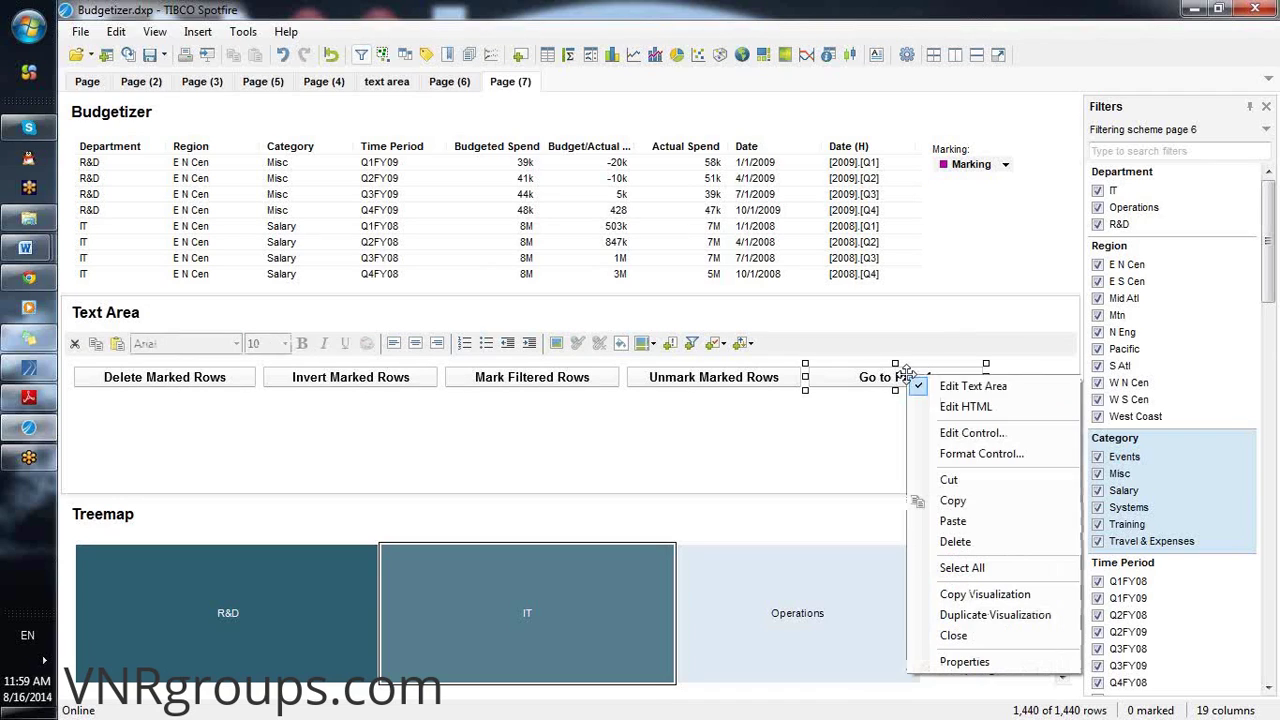
click(952, 450)
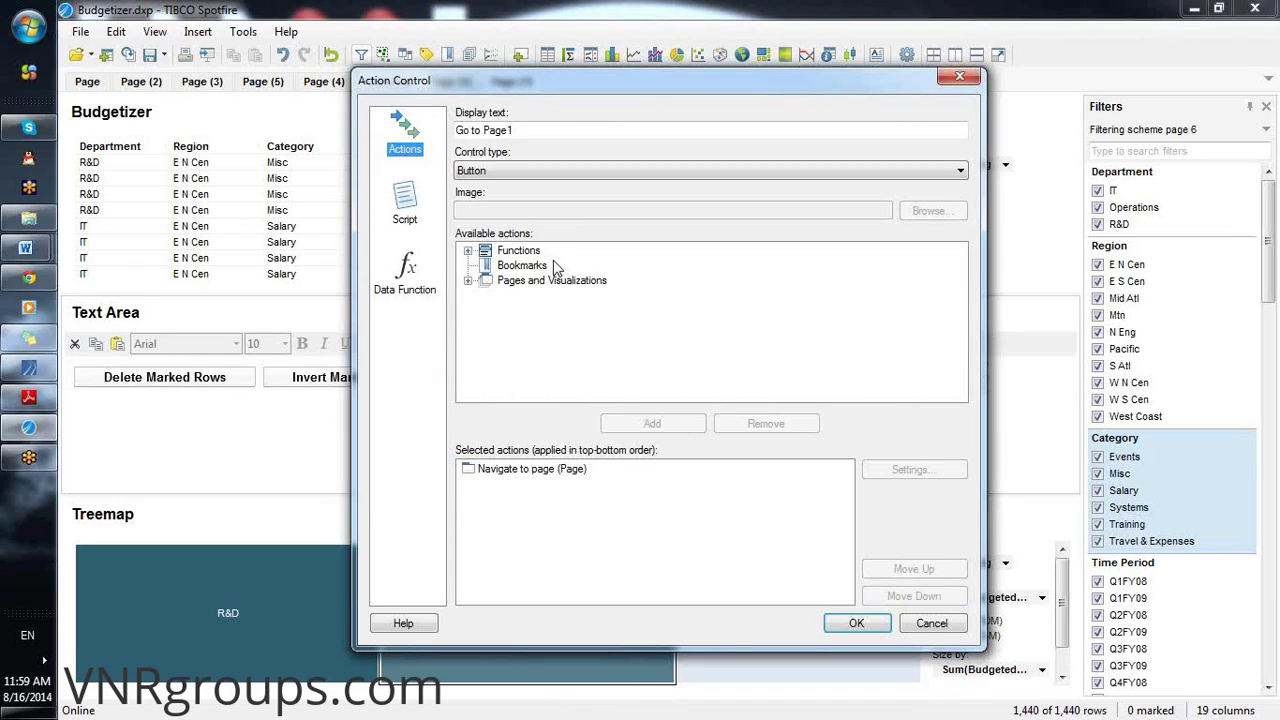
click(606, 174)
click(538, 197)
click(850, 624)
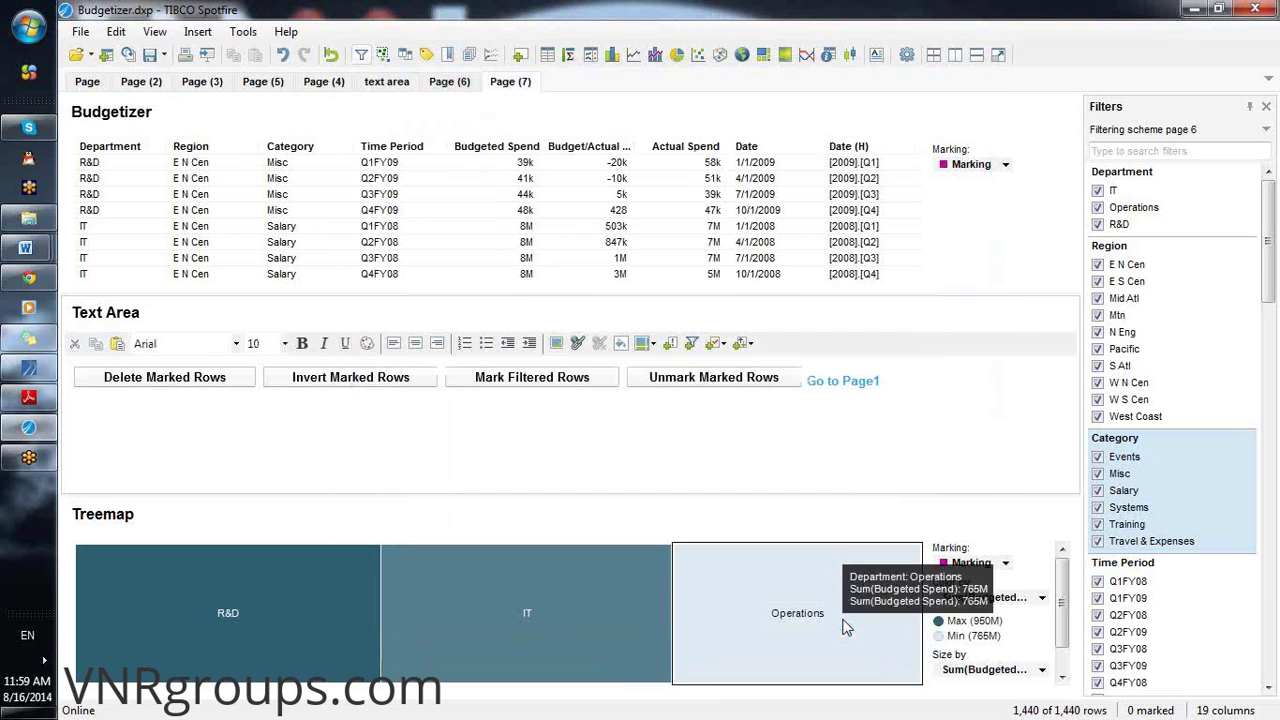
click(851, 386)
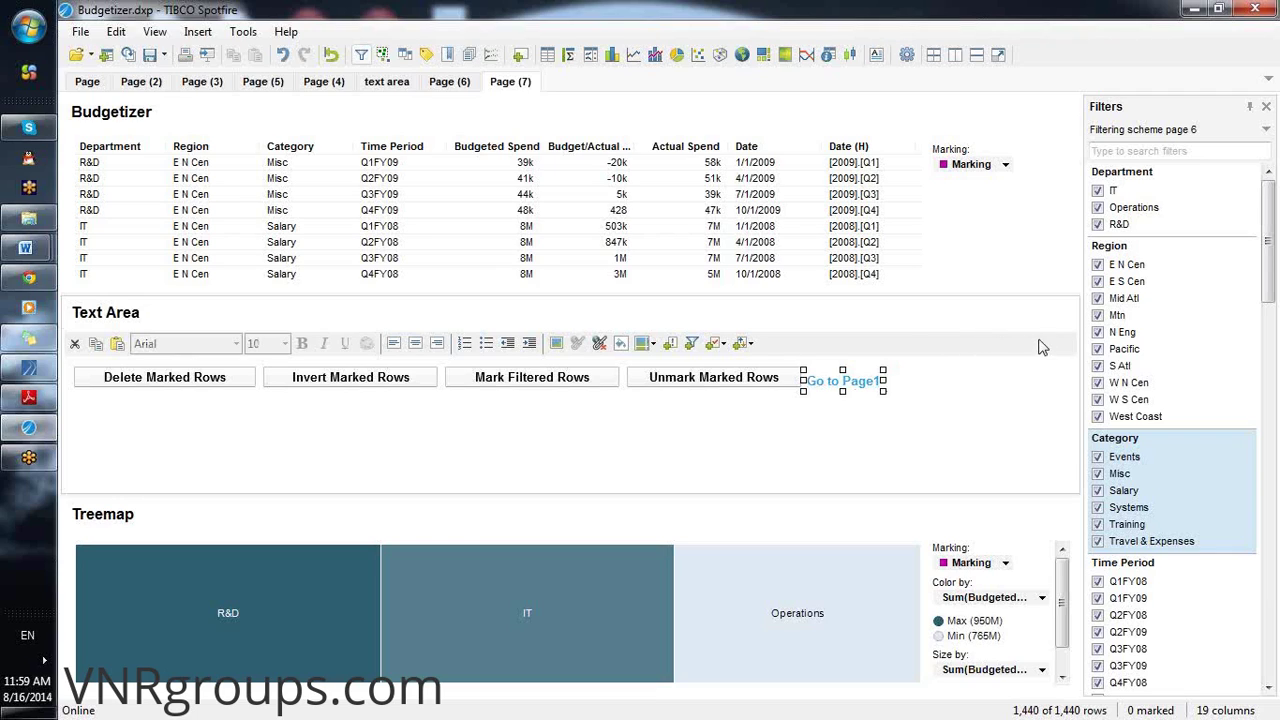
click(984, 313)
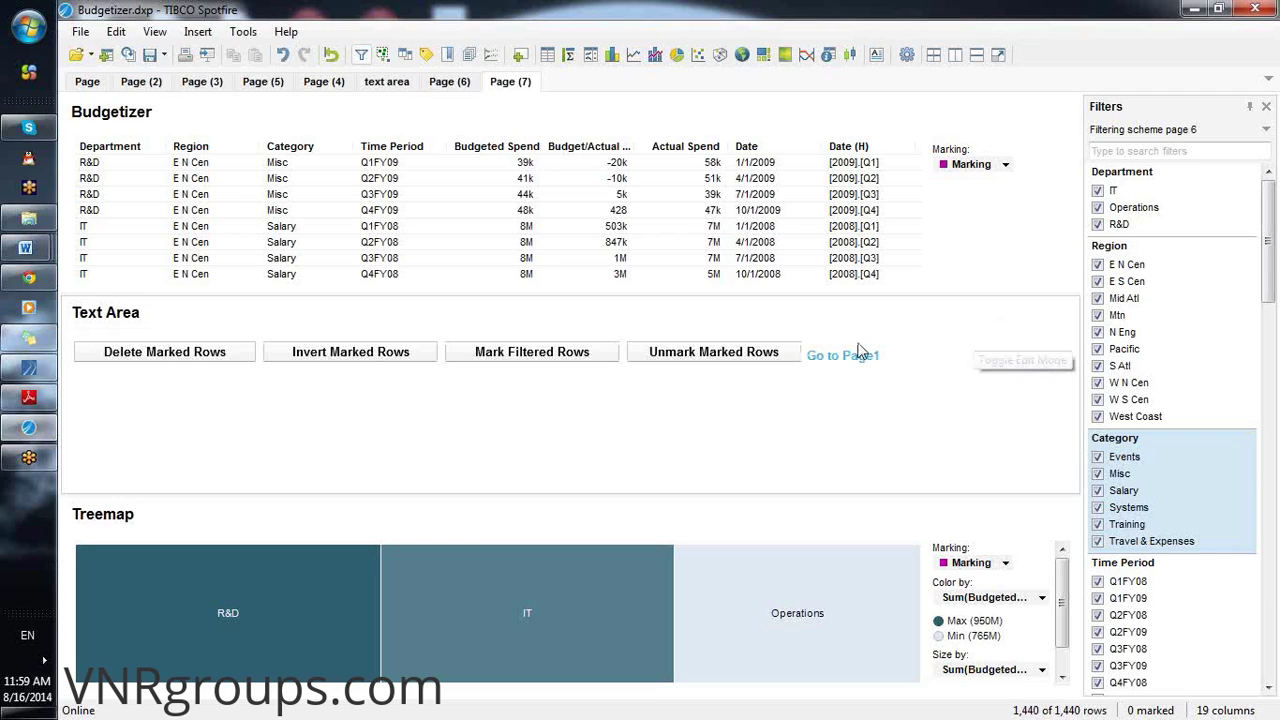
Test the Go to Page1 link, return to Page (7) and run Unmark Marked Rows
click(843, 357)
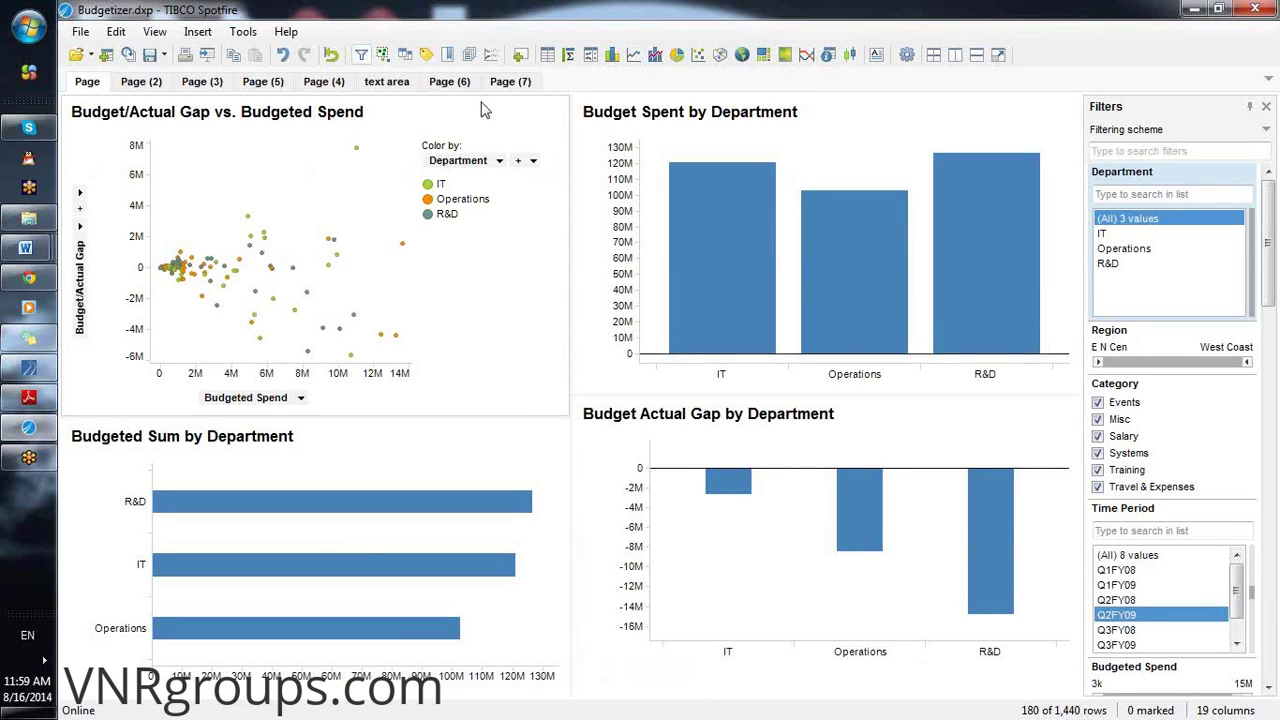
click(509, 82)
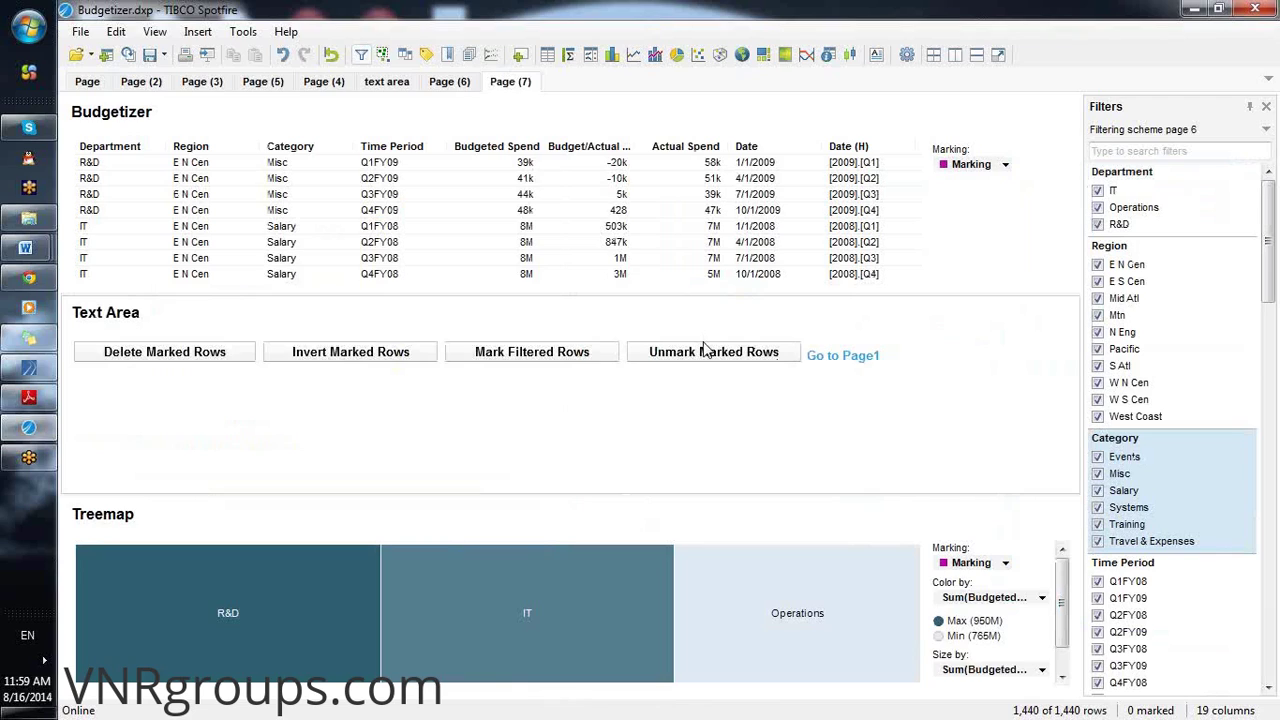
click(710, 360)
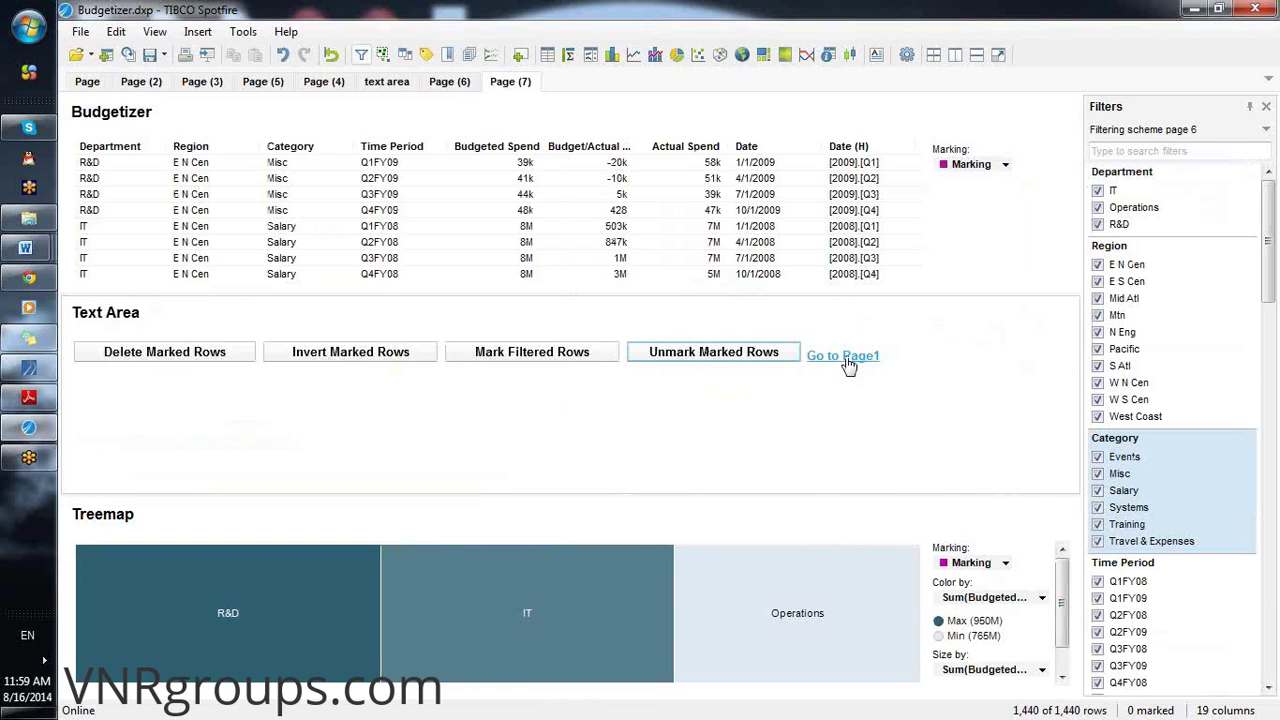
click(900, 398)
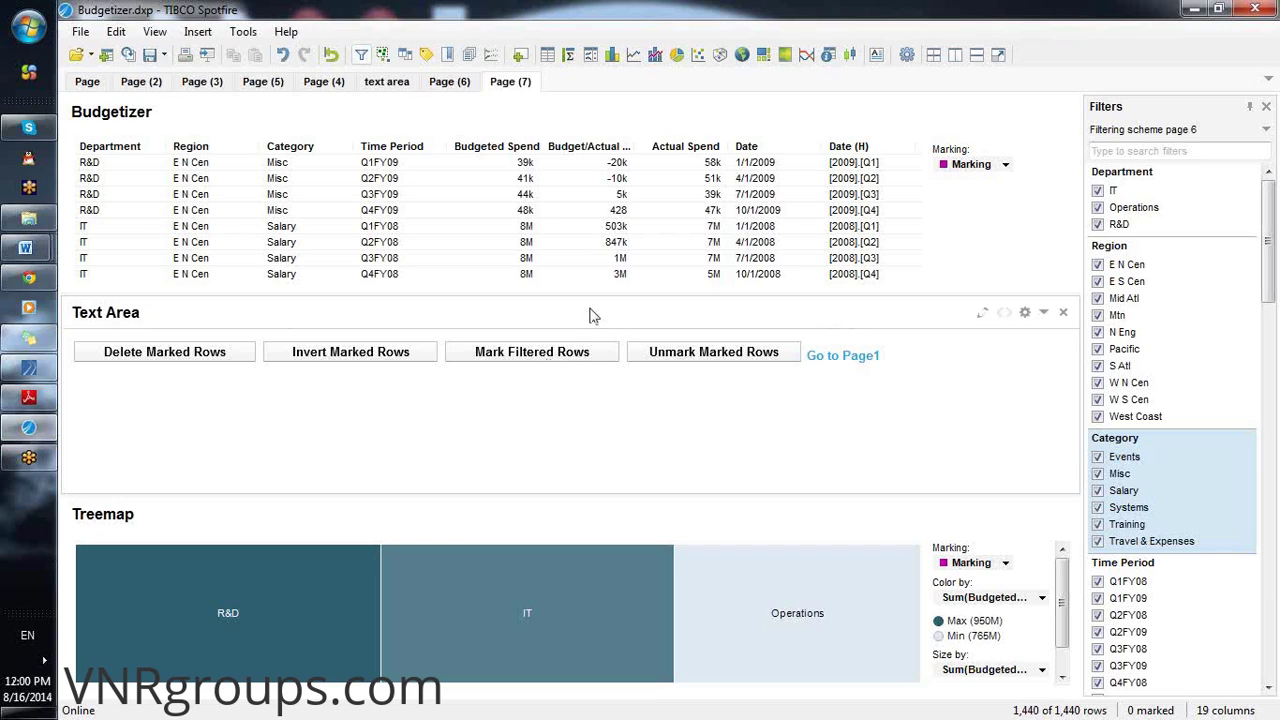
Switch the text area to edit mode and duplicate the Go to Page1 link beside the original
click(982, 316)
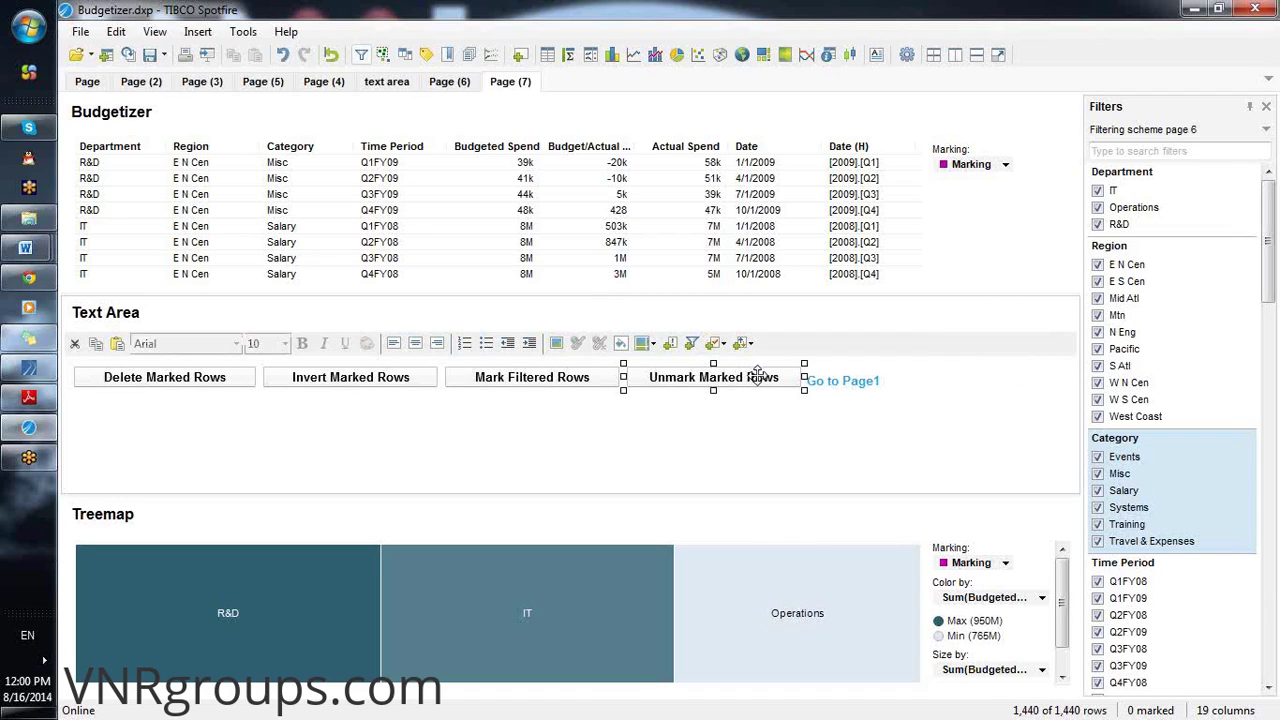
click(874, 384)
key(ctrl+c)
click(920, 382)
key(ctrl+v)
click(921, 388)
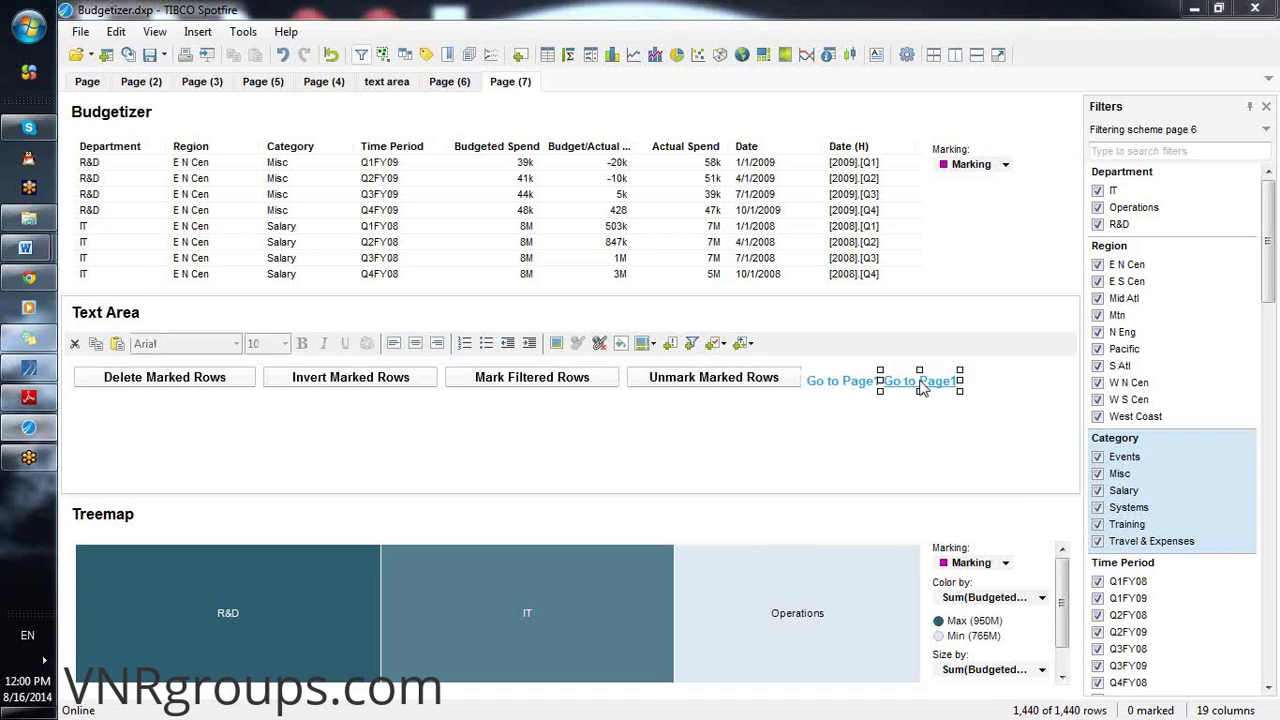
Replace the copied link's page navigation action with the Filter to Marked Rows function and apply the settings
double_click(921, 388)
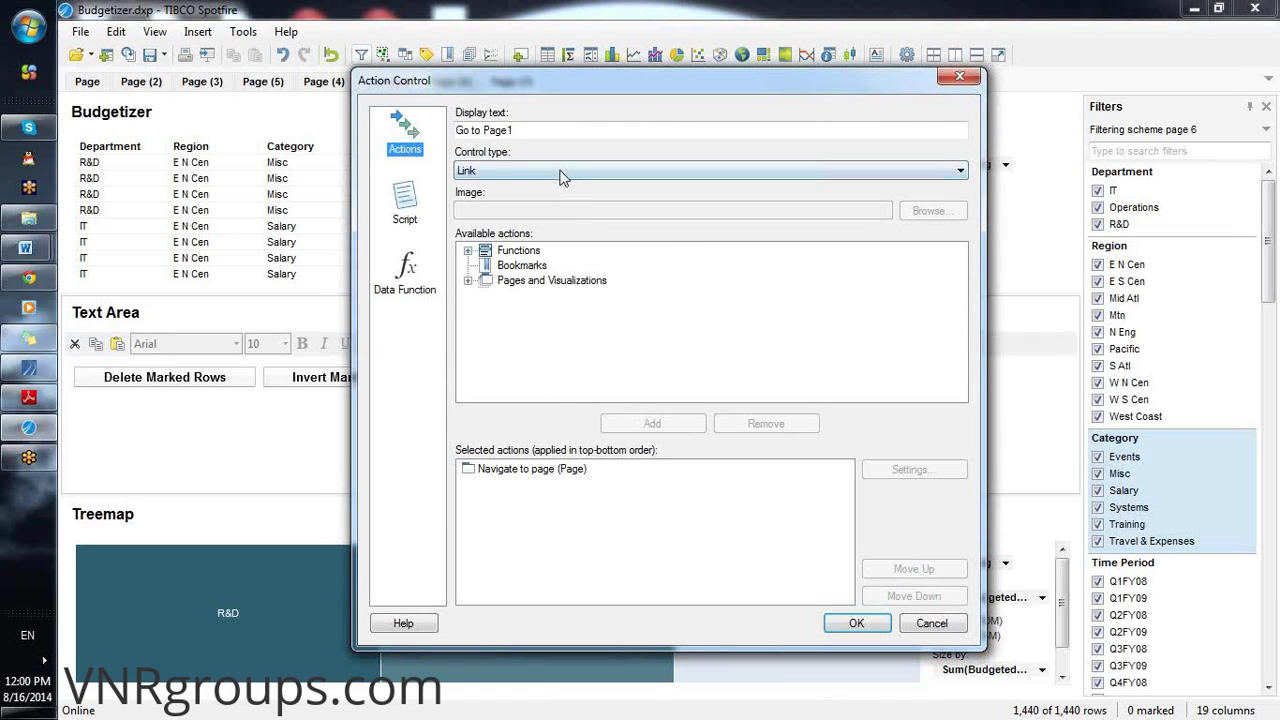
double_click(516, 254)
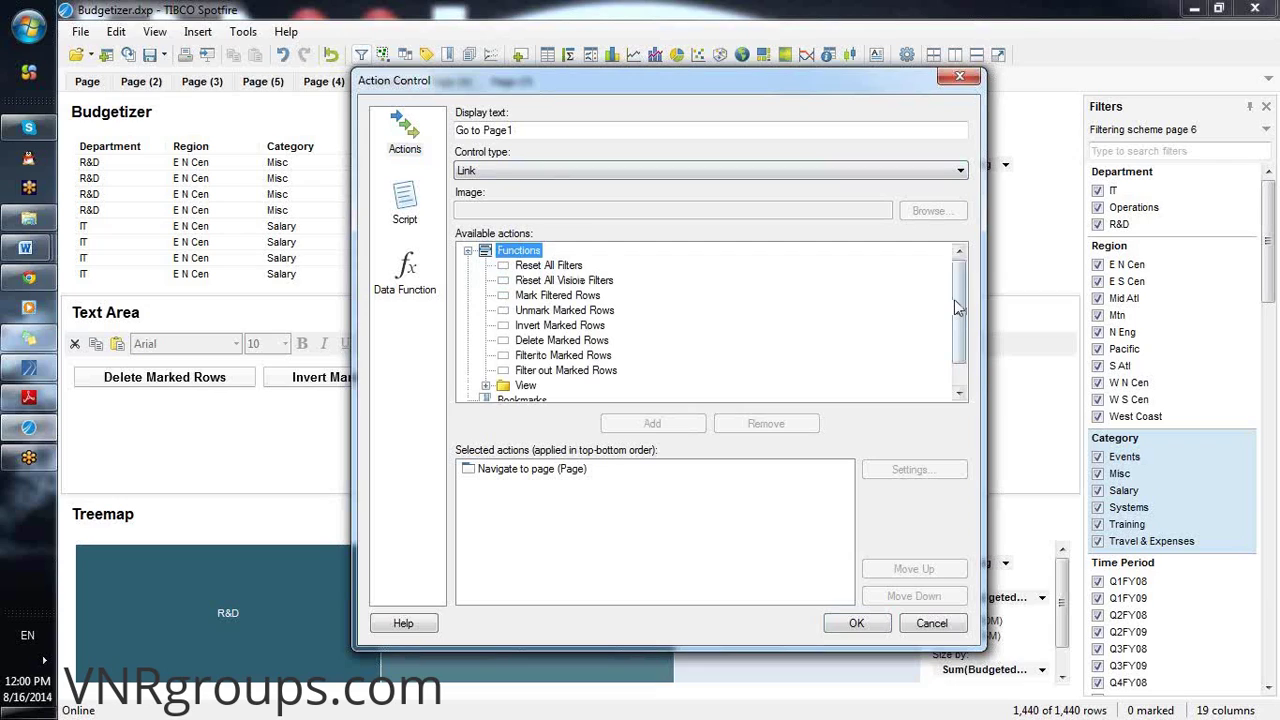
drag(954, 300, 960, 337)
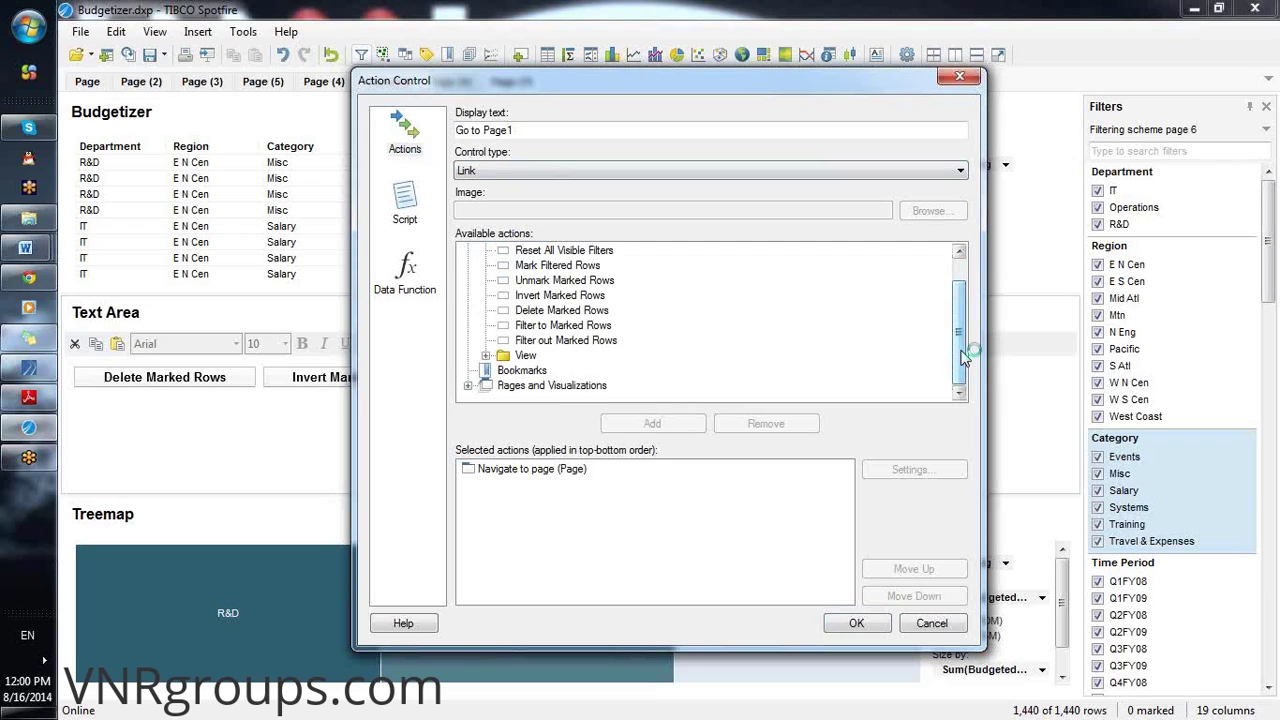
click(576, 327)
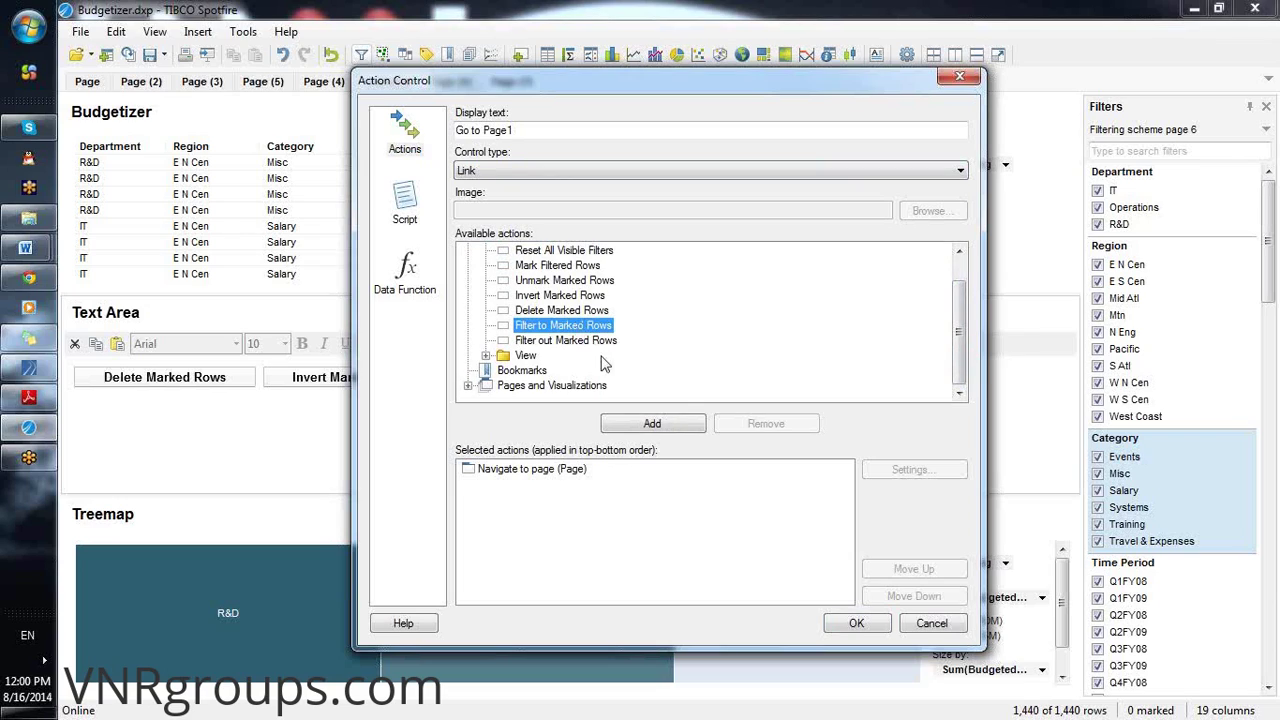
click(635, 424)
click(580, 485)
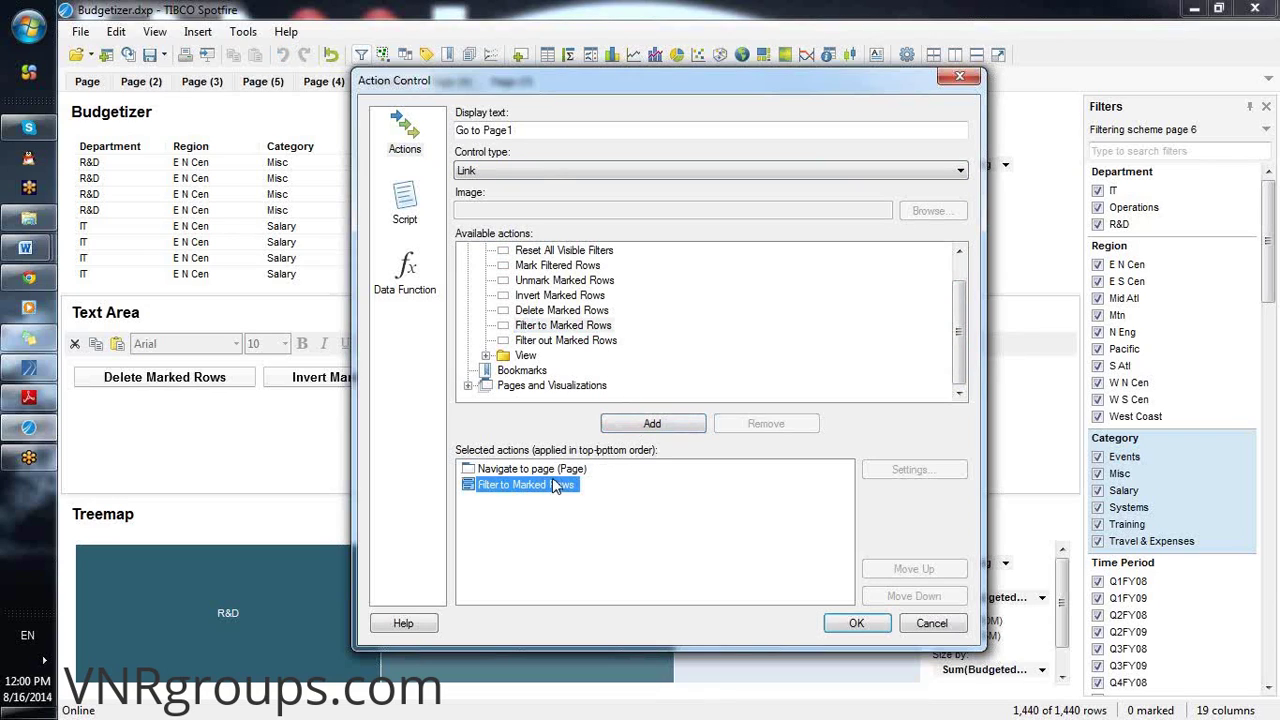
click(590, 469)
click(787, 428)
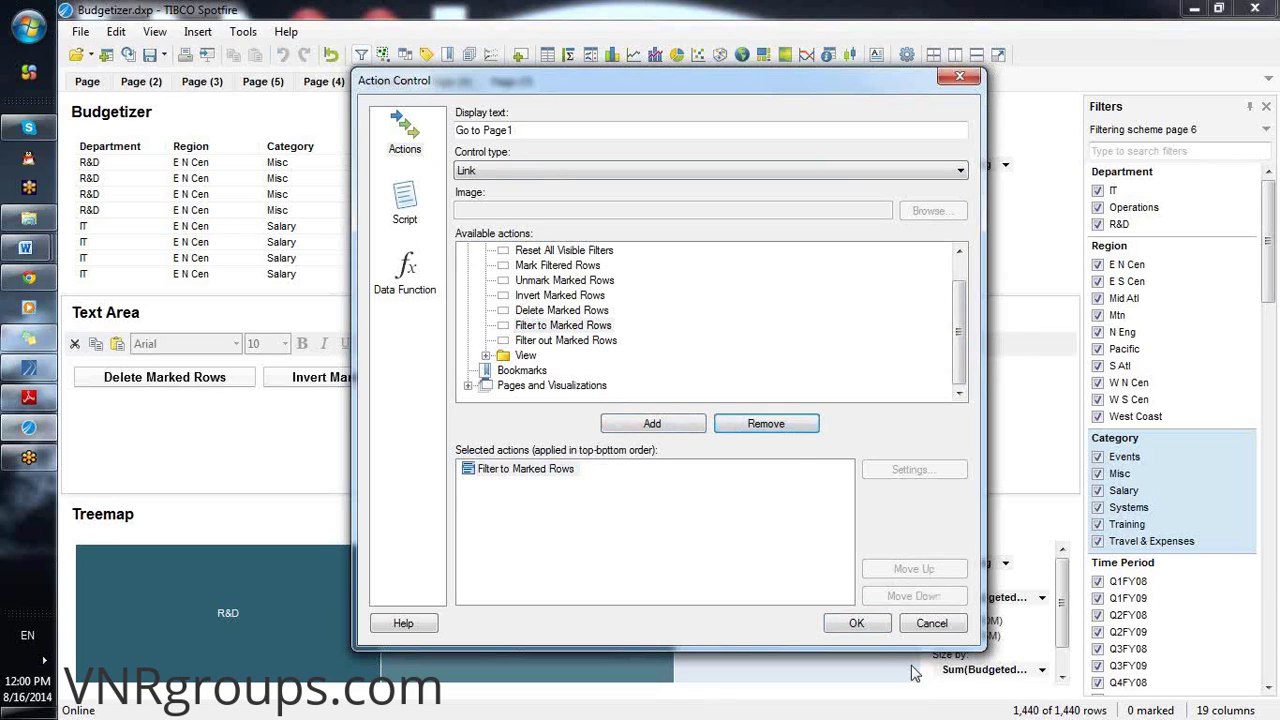
click(860, 626)
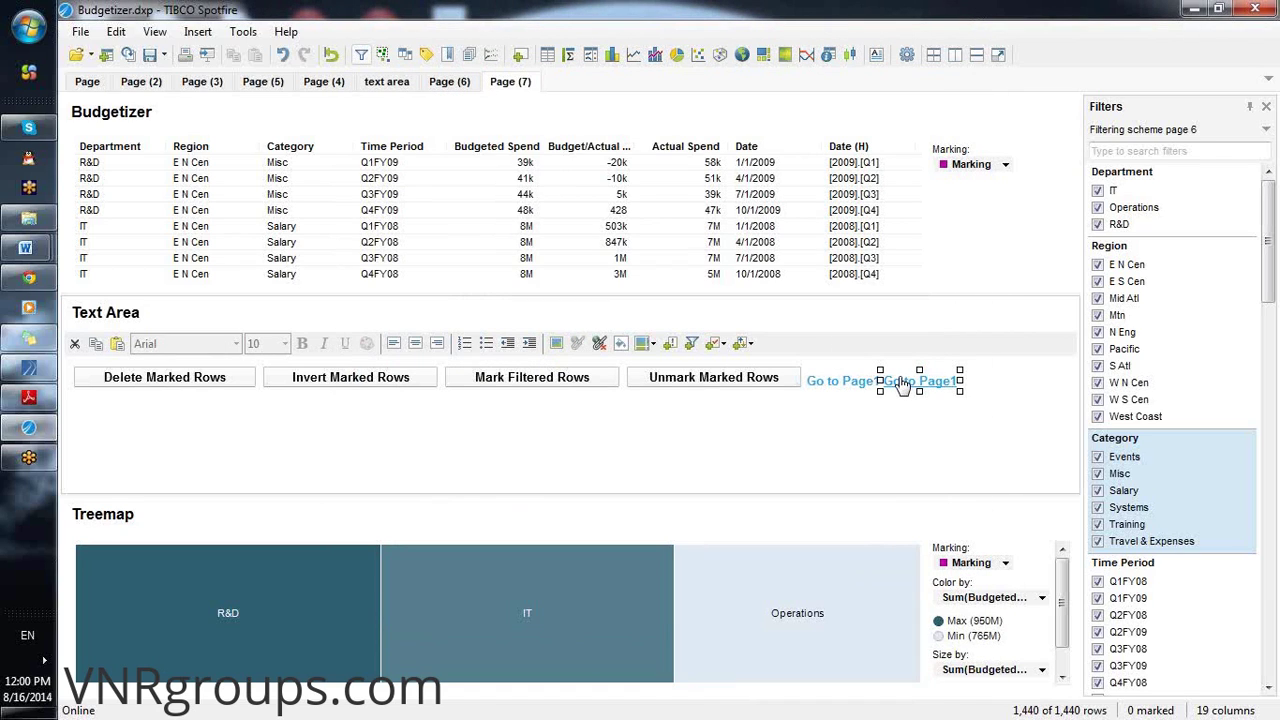
Change the copied link's display text to Filter to Marked Rows and leave the text area's edit mode
double_click(903, 386)
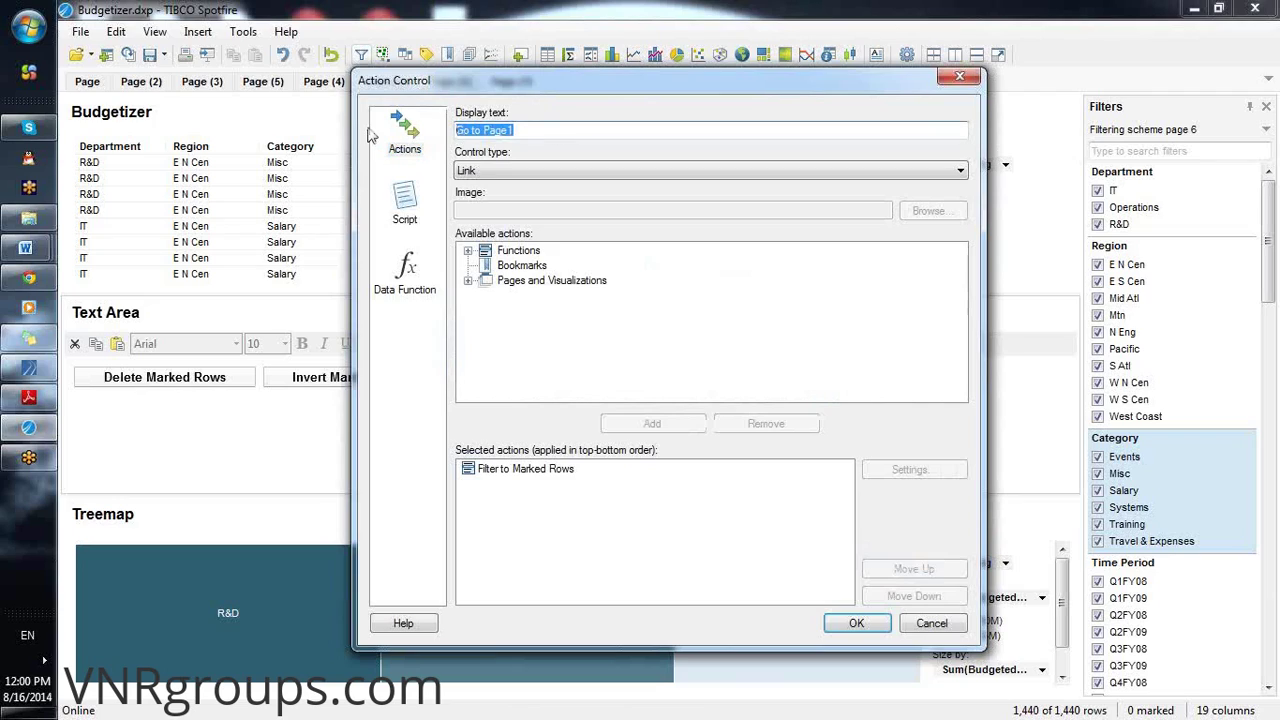
text(Fileter l)
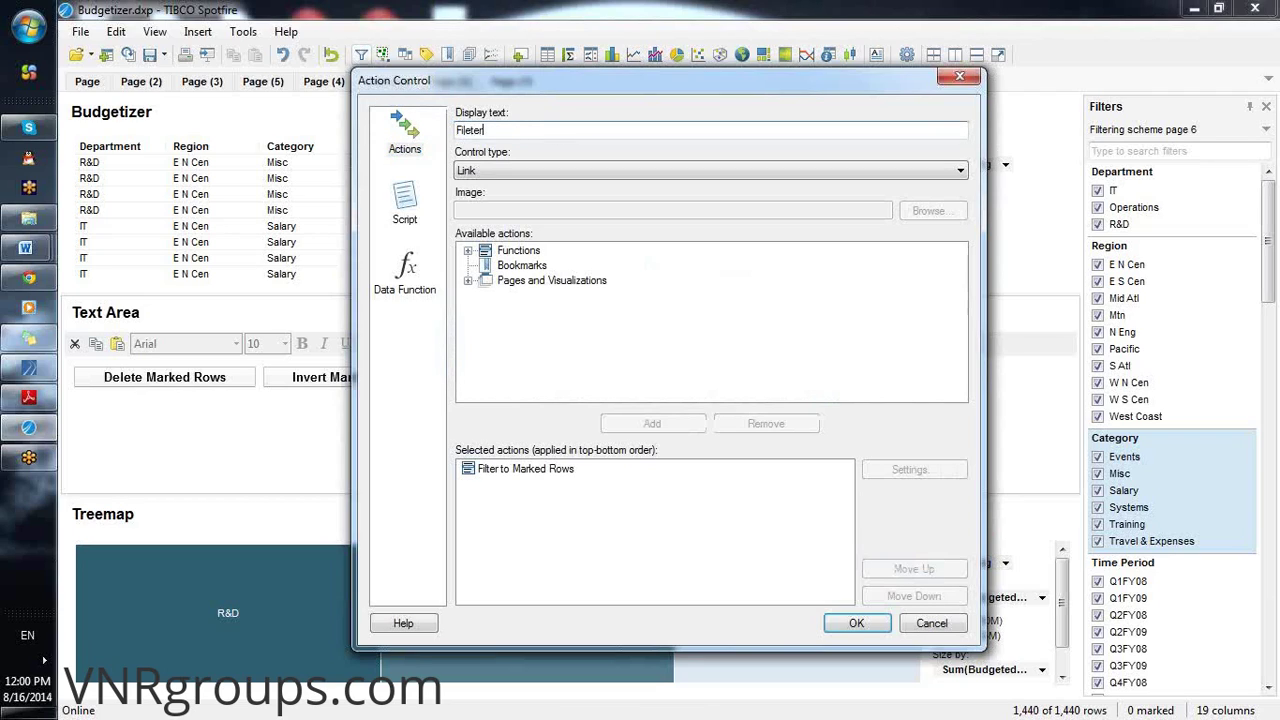
text(o Marked Rows)
click(467, 131)
key(Delete)
text(e)
key(BackSpace)
click(858, 622)
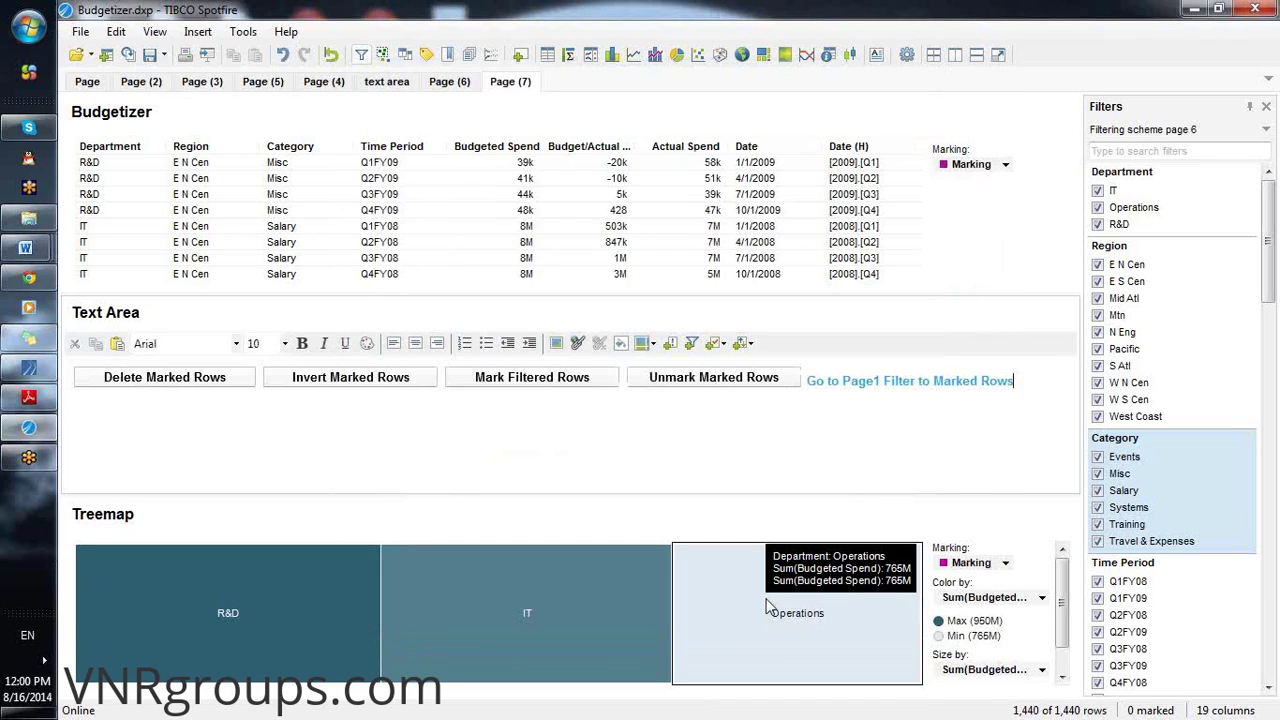
click(932, 386)
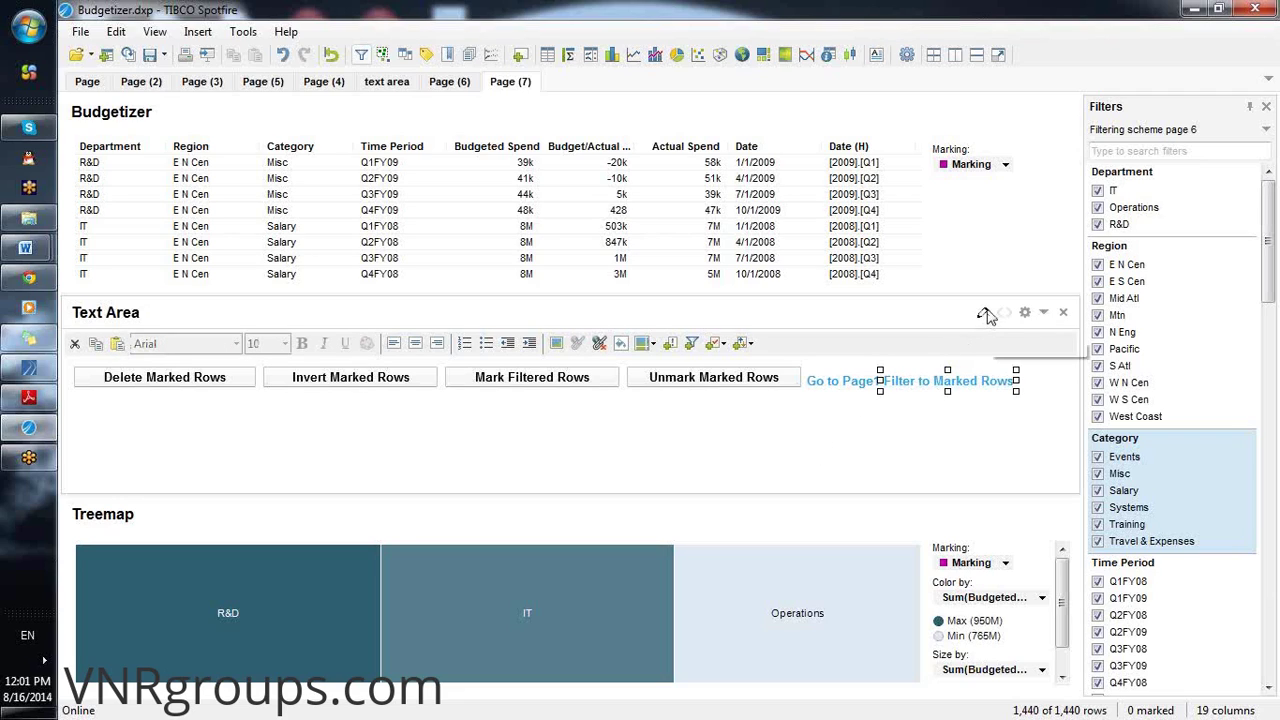
click(984, 315)
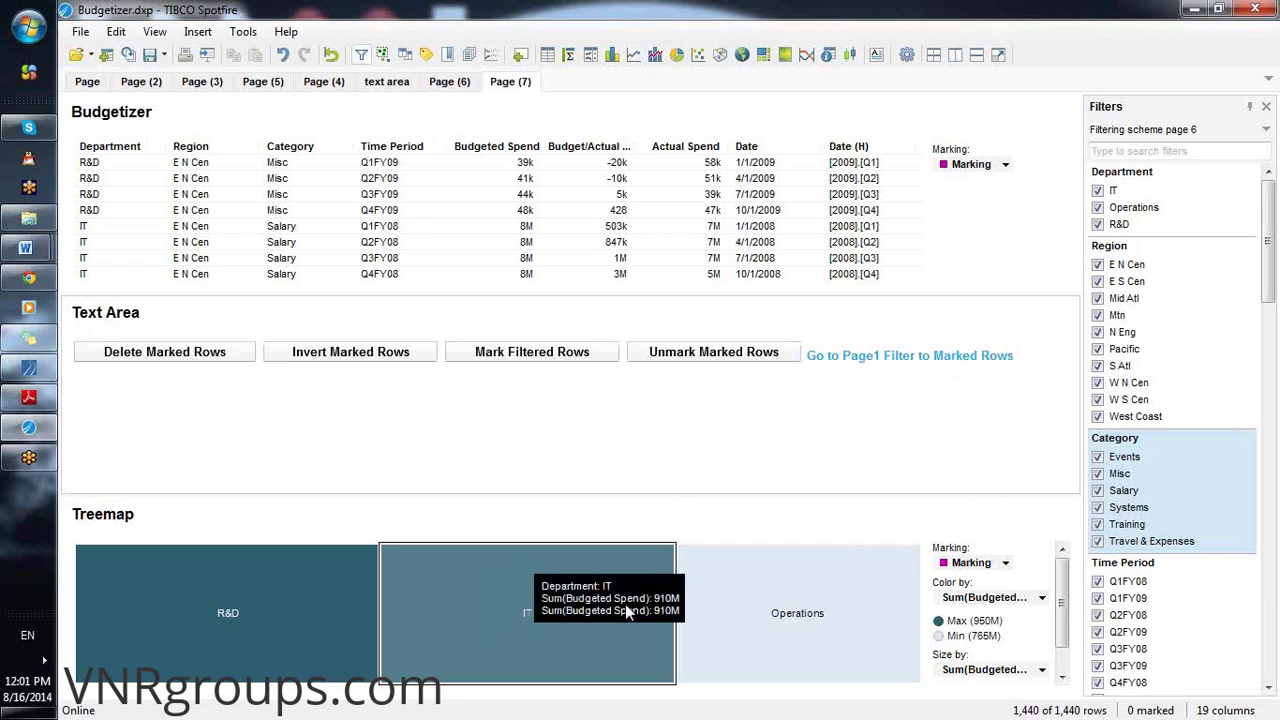
Enlarge the treemap by raising its upper border, and mark both the R&D and IT departments in it
mouse_move(808, 597)
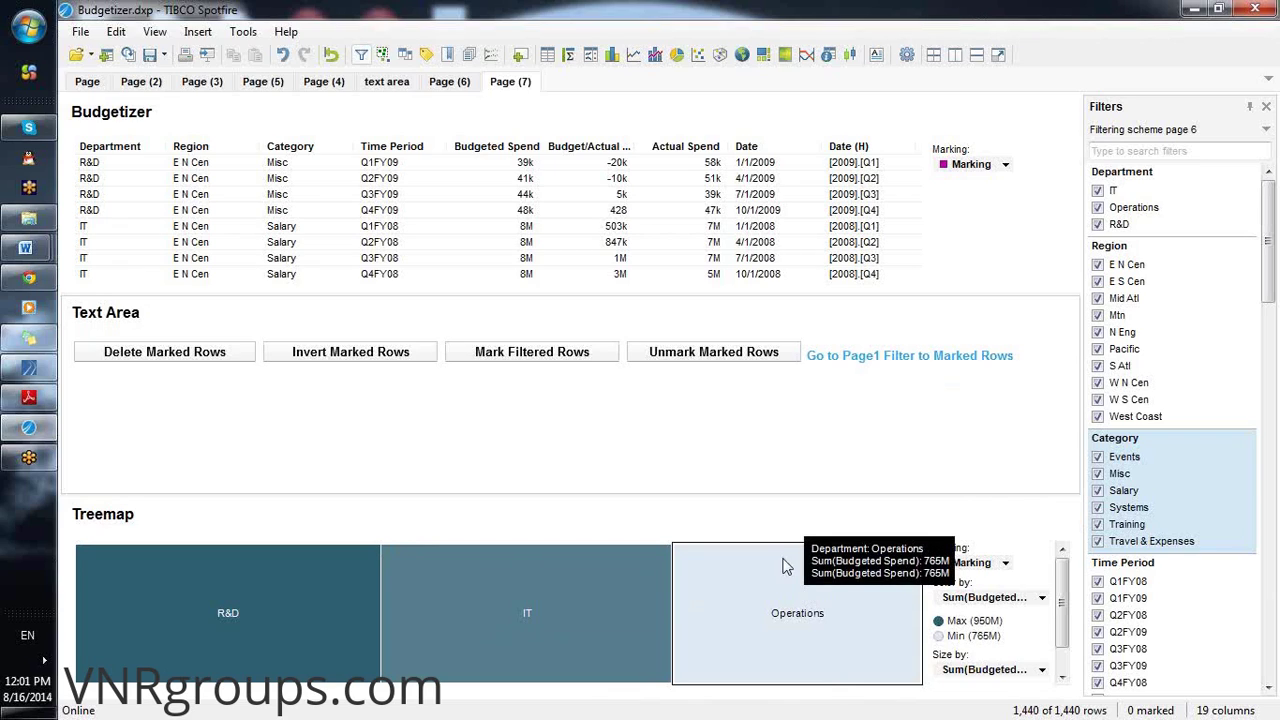
drag(737, 495, 713, 446)
click(214, 626)
mouse_move(214, 626)
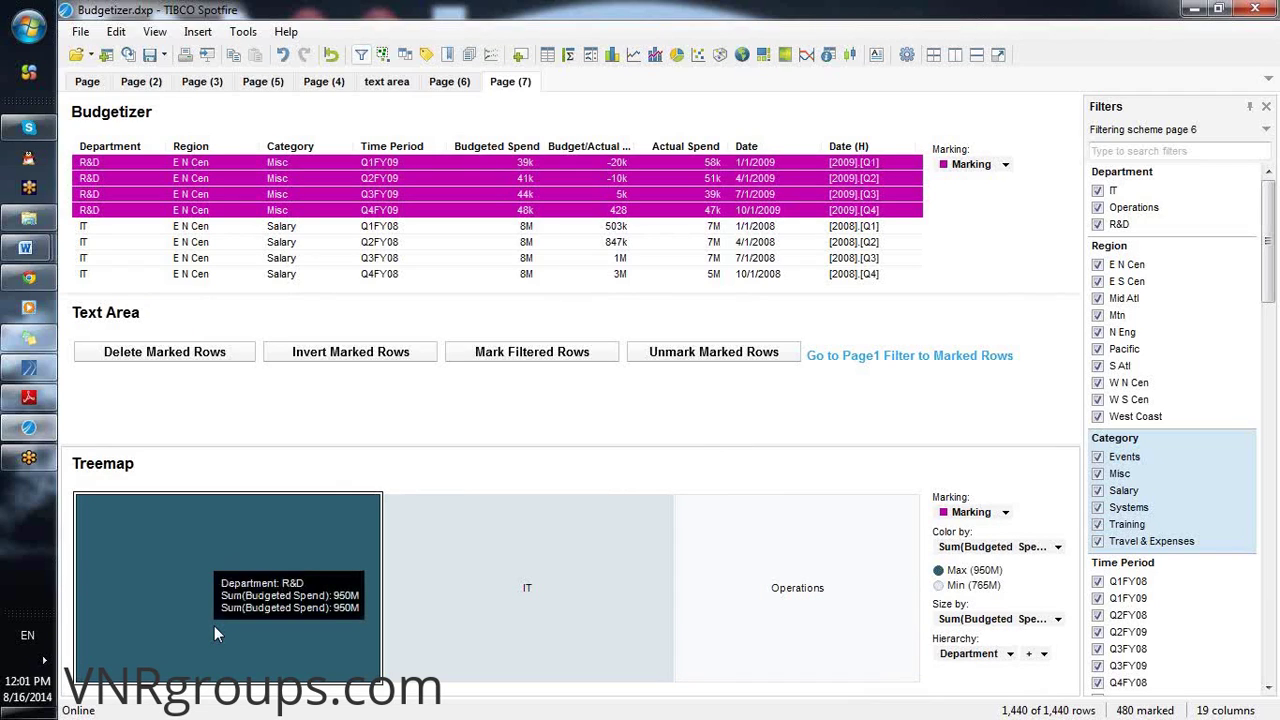
ctrl+click(475, 597)
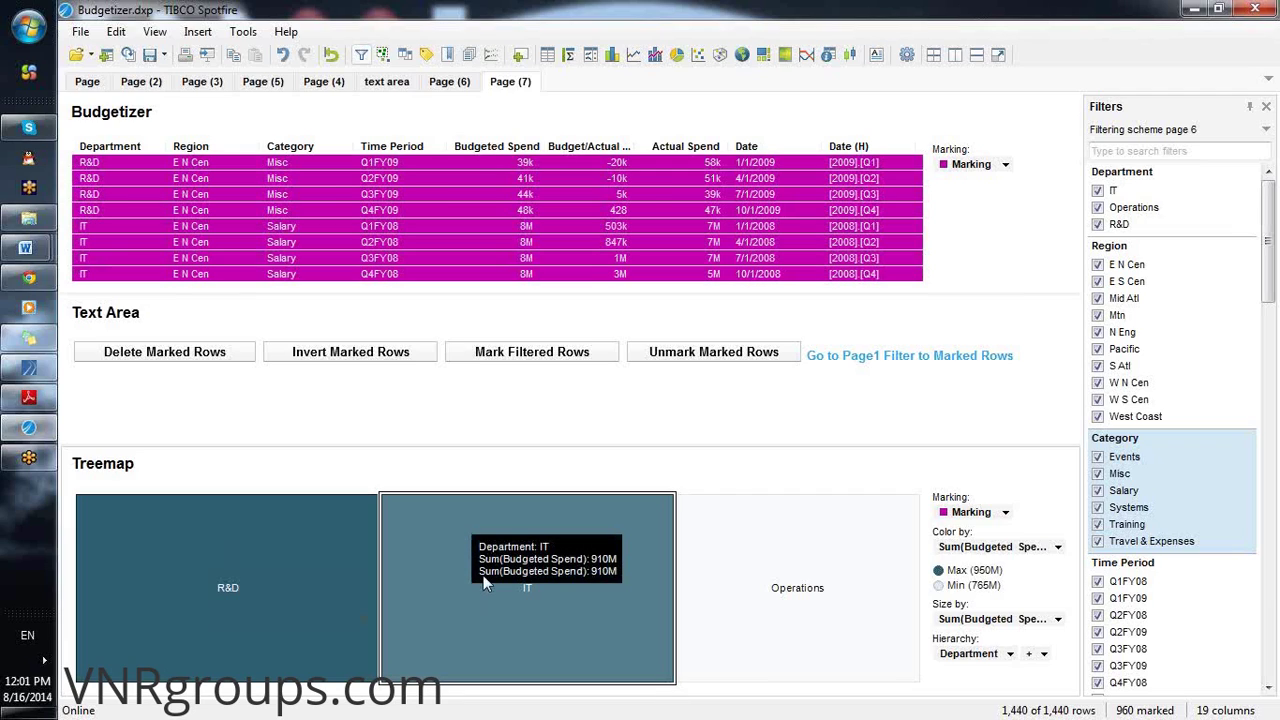
Run the Filter to Marked Rows link and check the filtered rows in the Budgetizer table
click(968, 358)
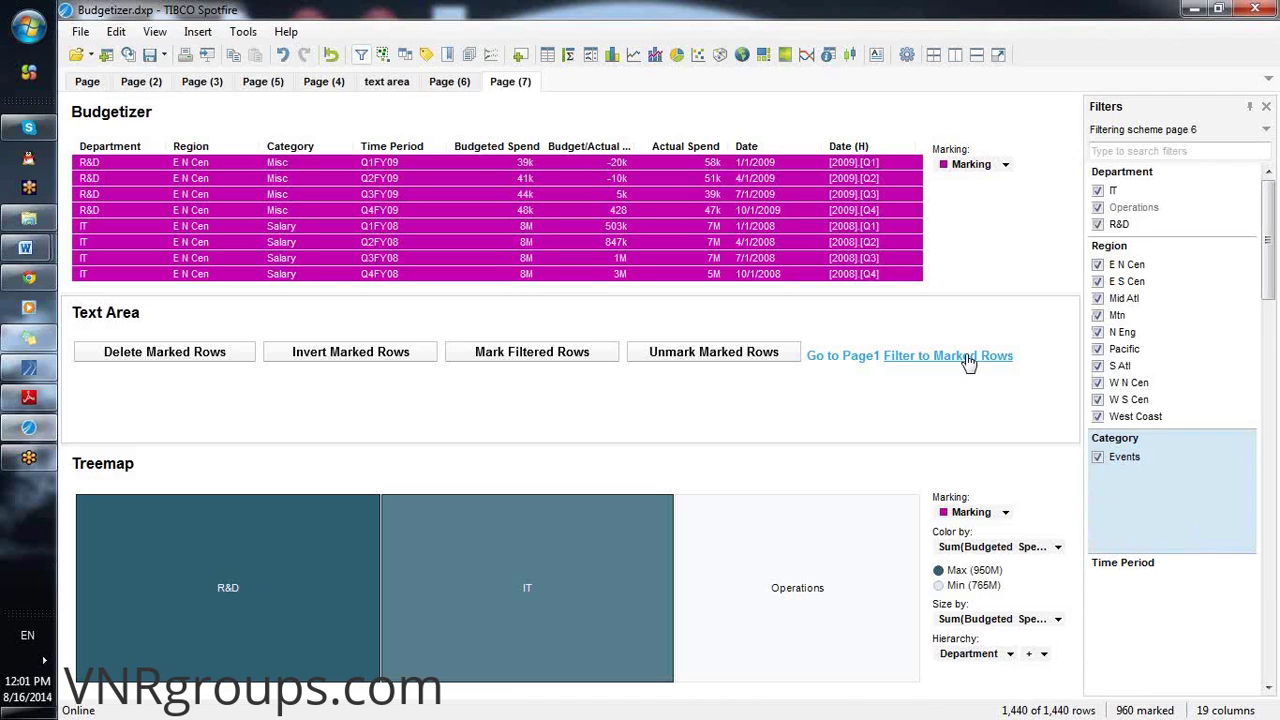
click(968, 356)
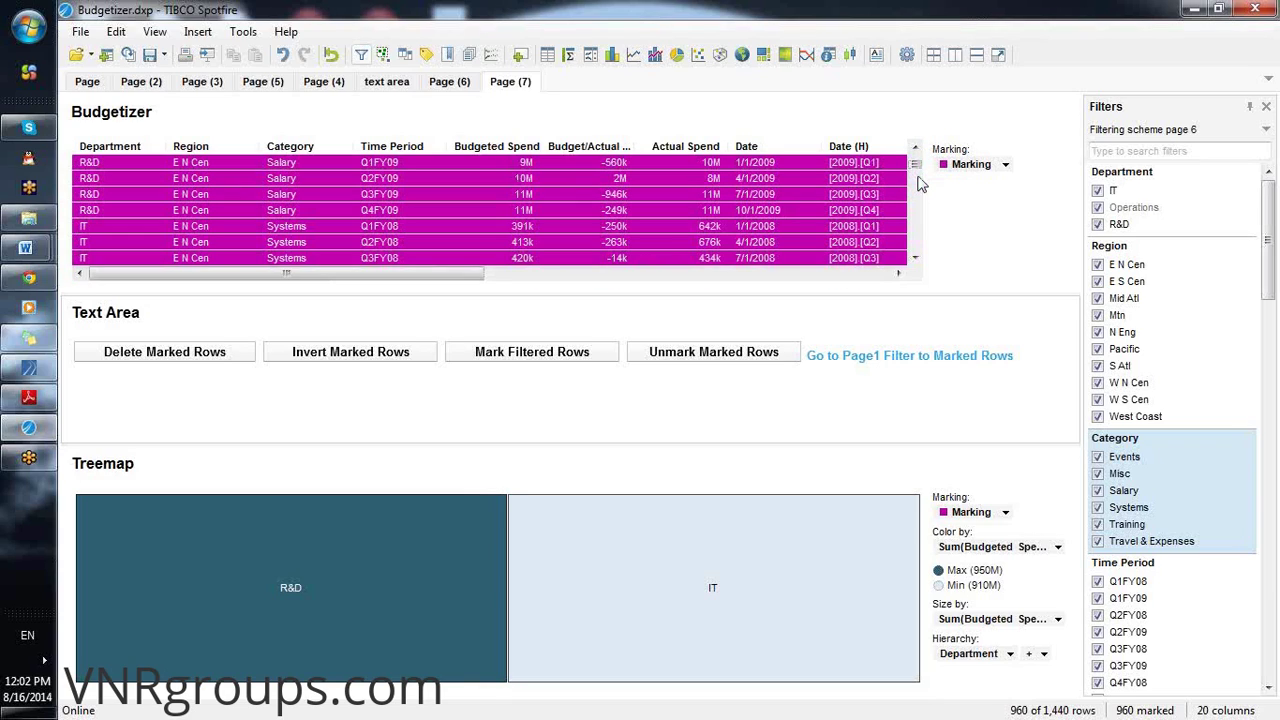
scroll(920, 183, down, 5)
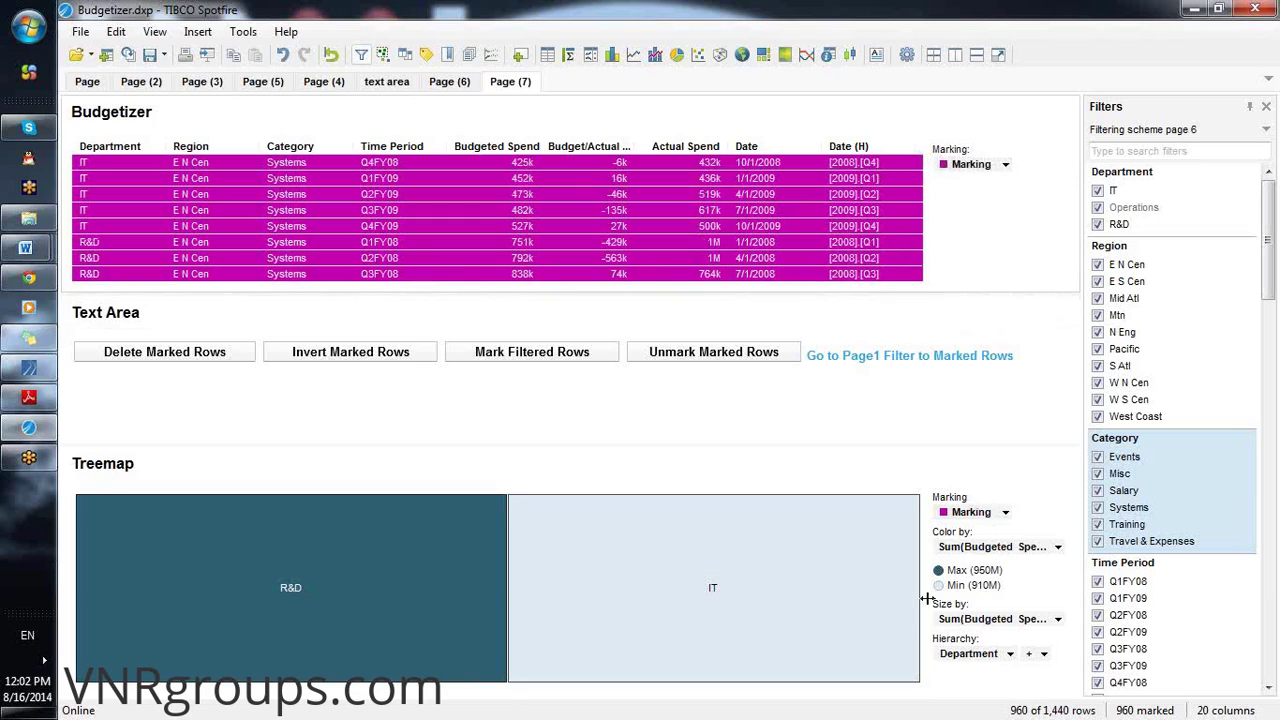
mouse_move(828, 649)
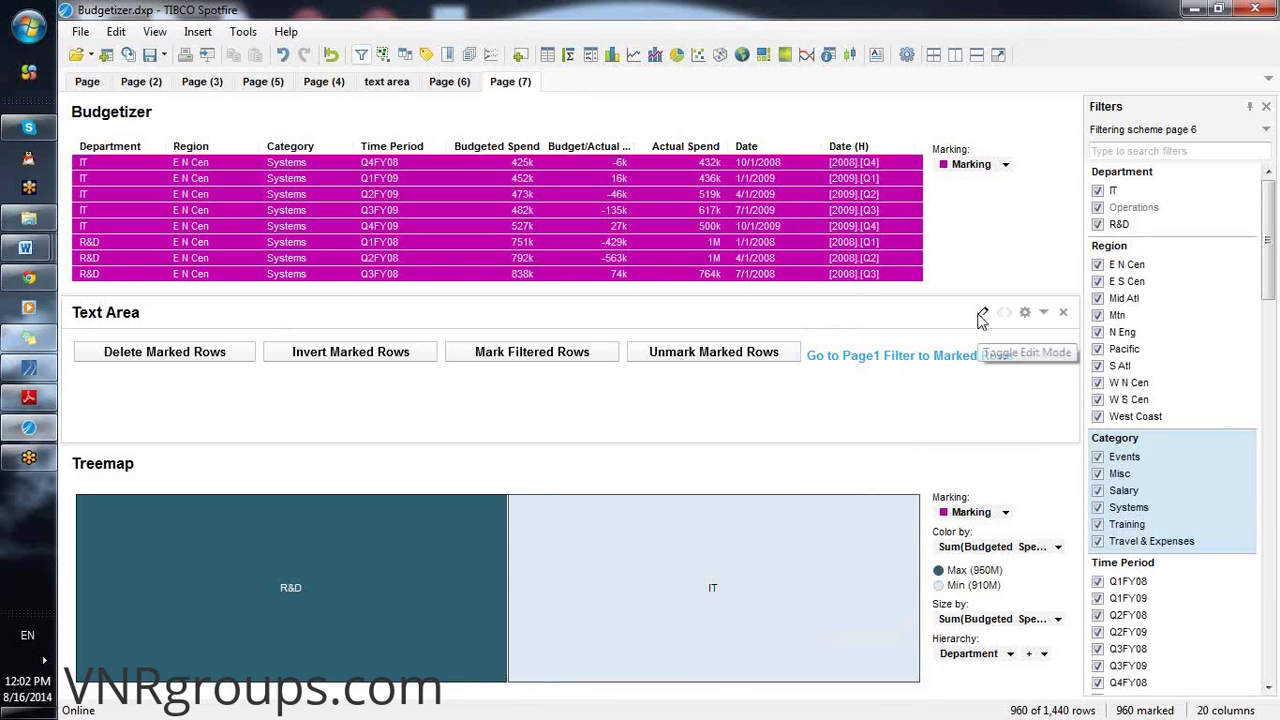
Reopen the text area for editing and paste a copy of the Filter to Marked Rows link after the original
click(982, 314)
click(922, 390)
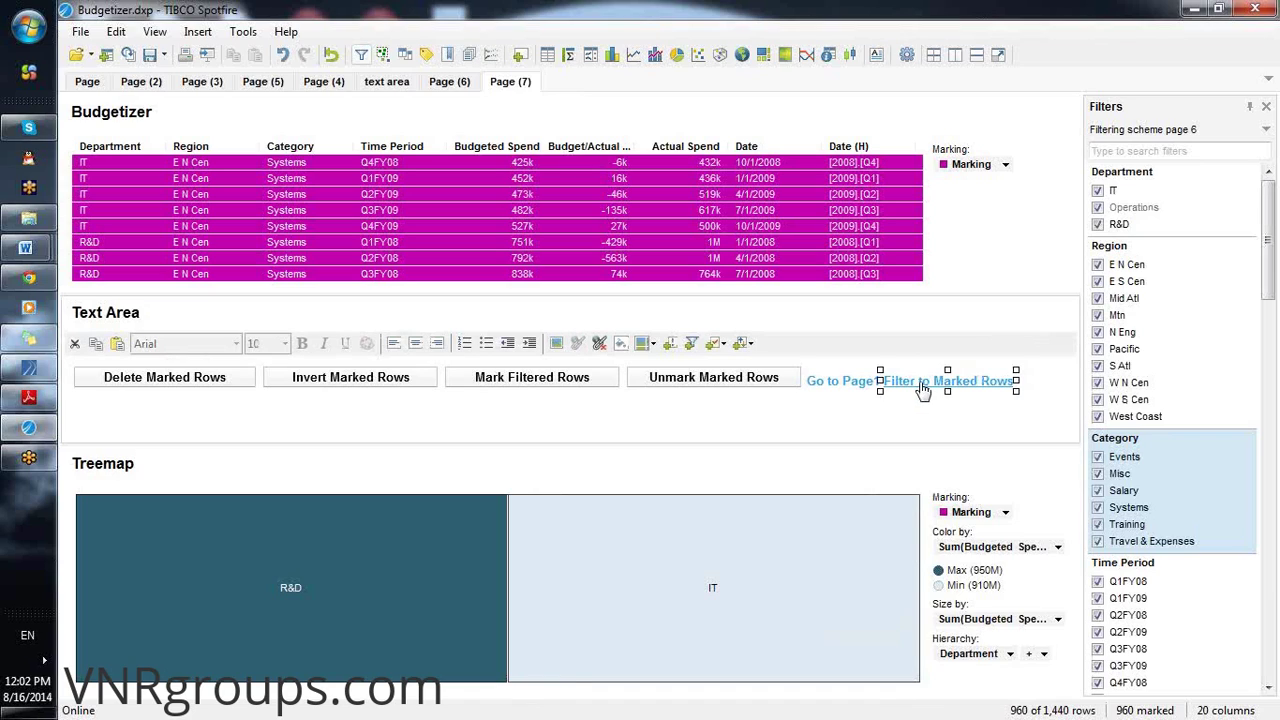
click(1047, 394)
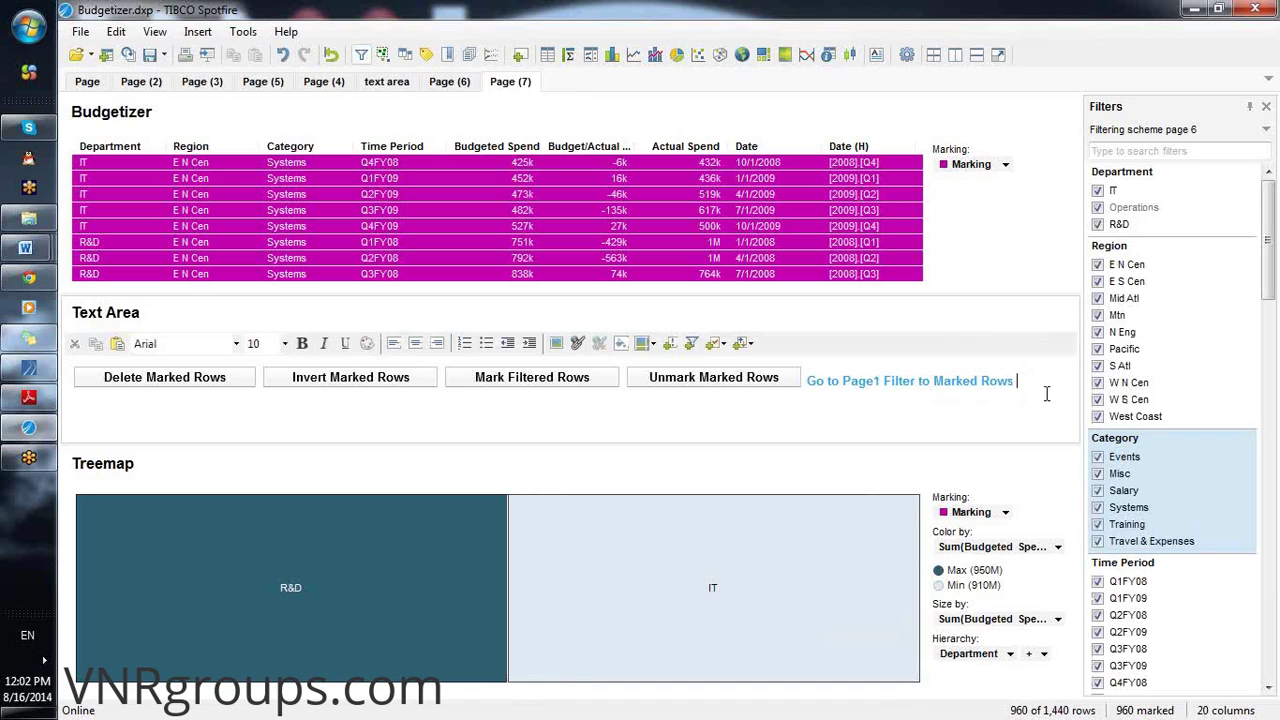
key(ctrl+v)
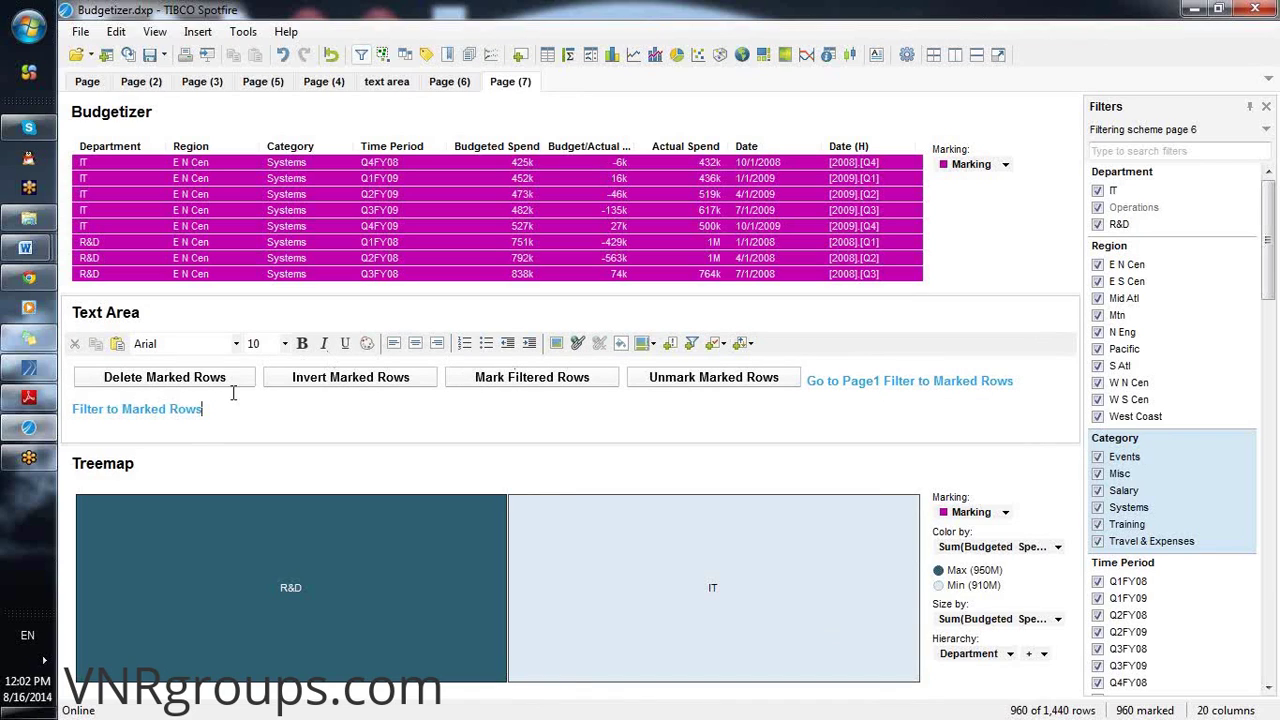
Replace the new link's Filter to Marked Rows action with Filter out Marked Rows and apply the settings
click(183, 418)
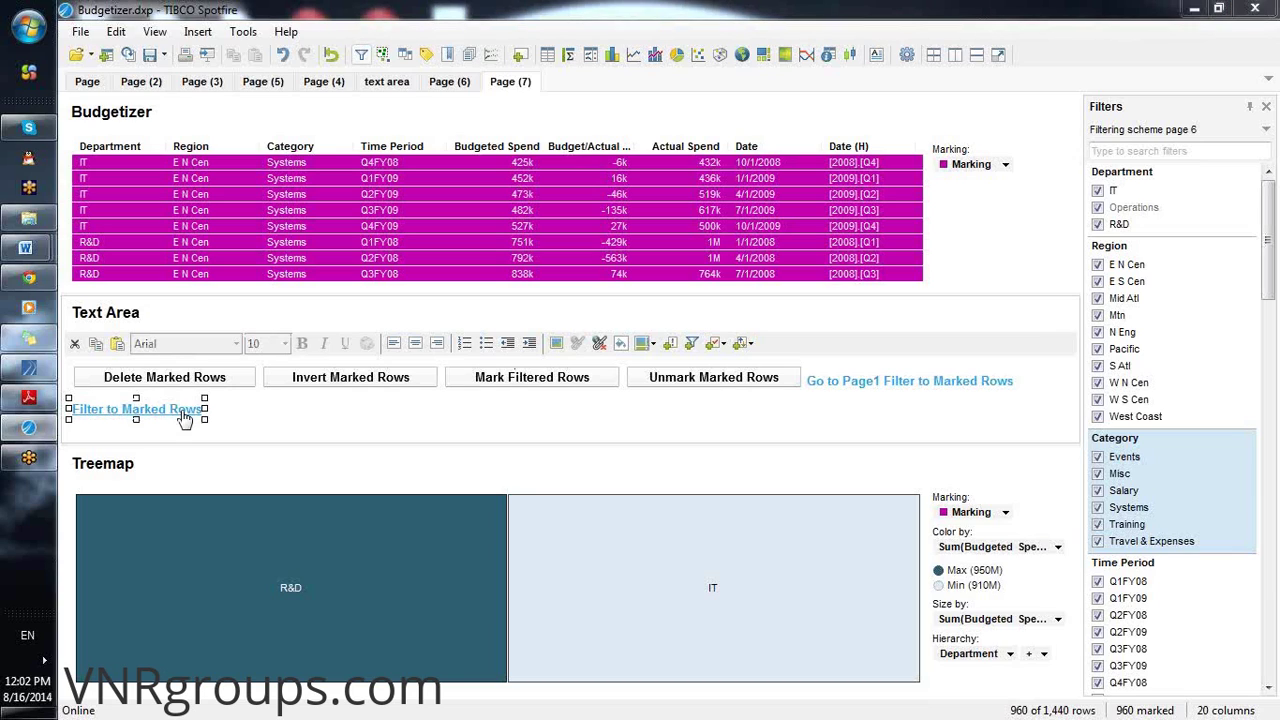
double_click(183, 418)
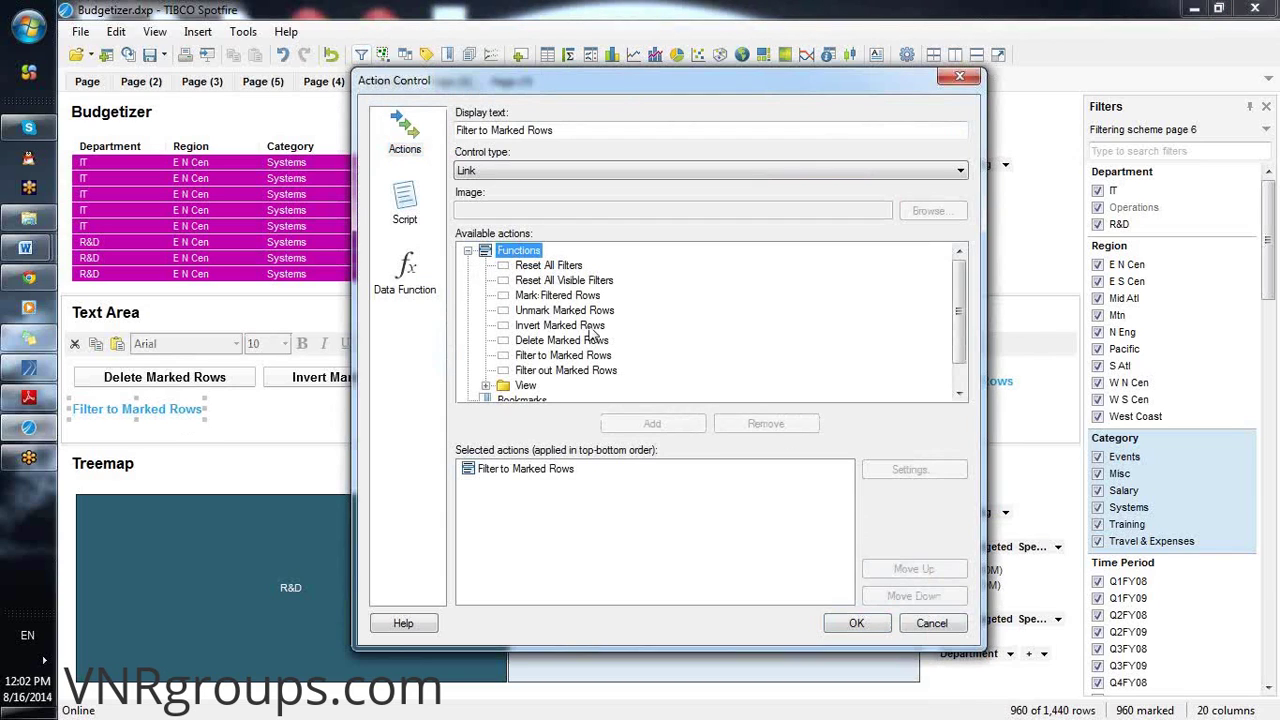
click(565, 372)
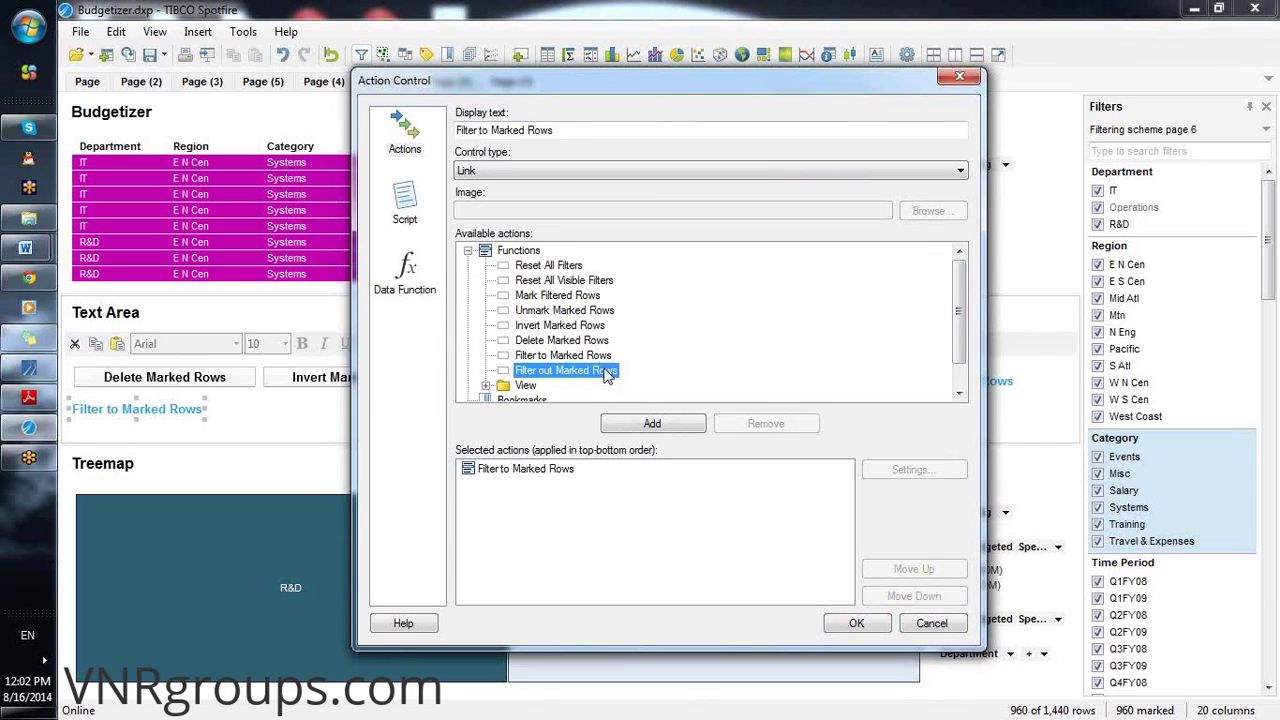
click(672, 426)
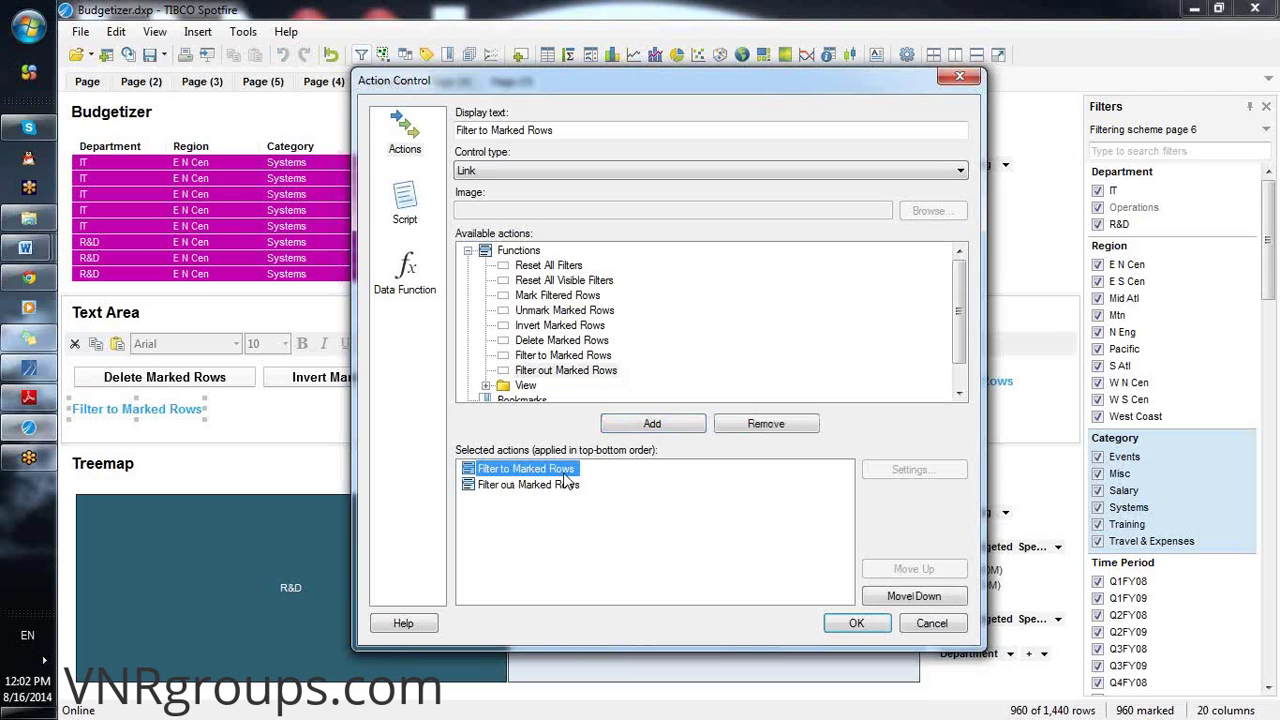
click(754, 430)
click(856, 624)
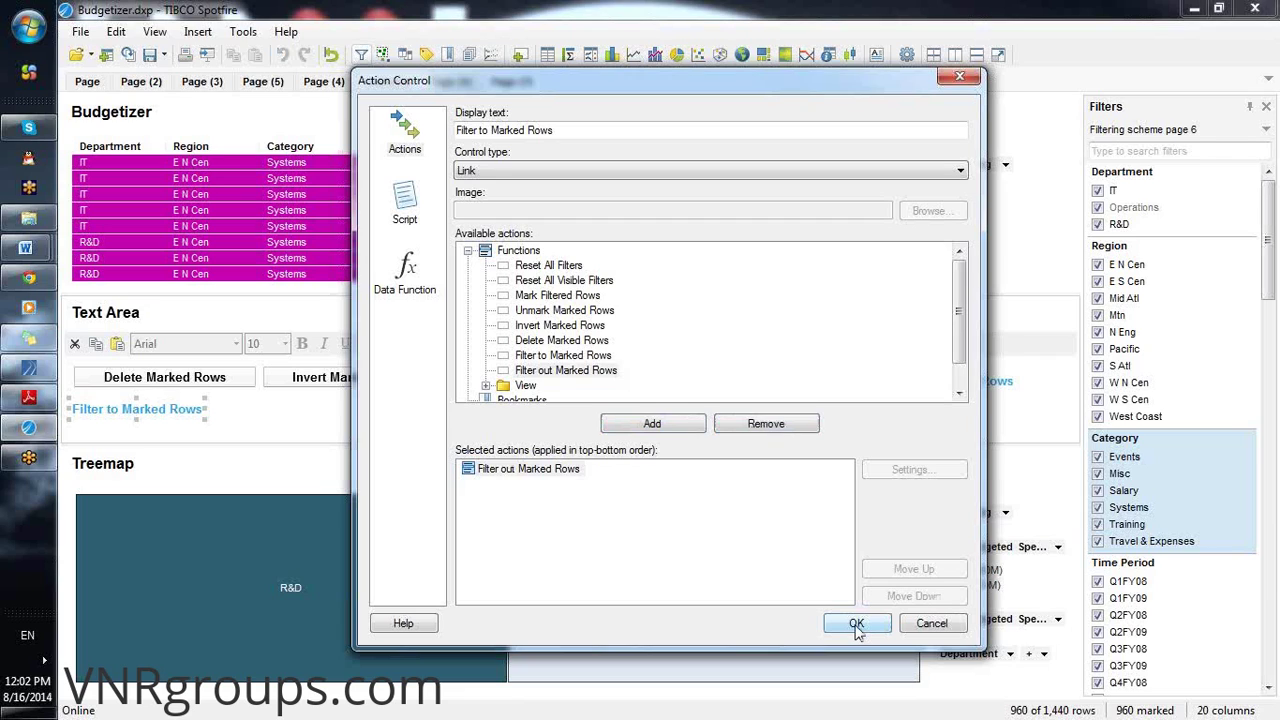
click(856, 626)
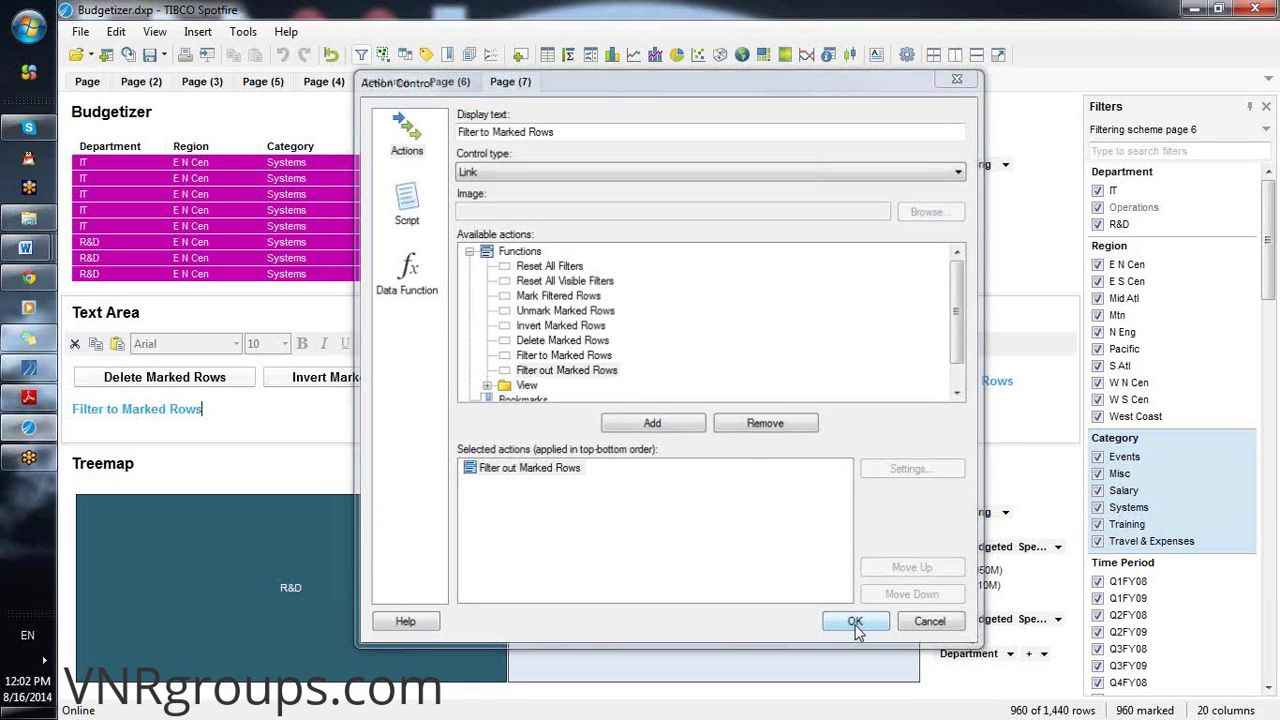
Change the new link's display text to "Filter out Marked Rows" and finish editing the text area
double_click(138, 409)
double_click(483, 130)
text(out)
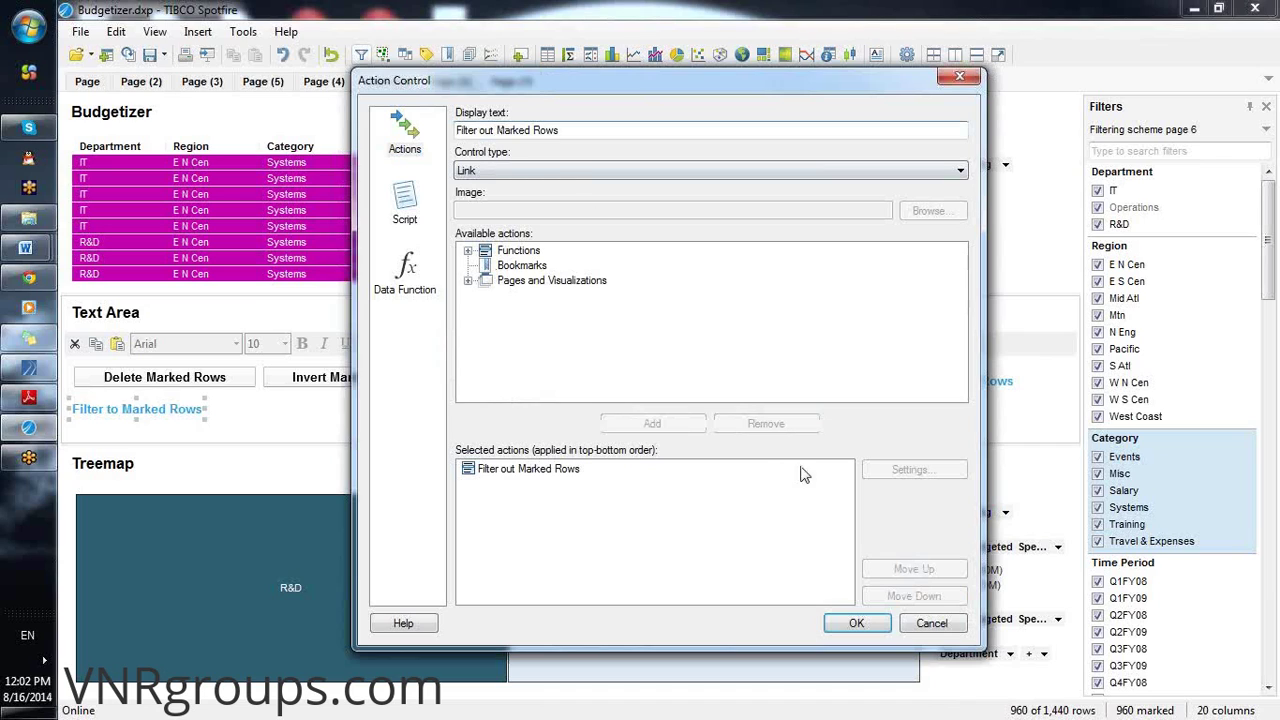
click(877, 625)
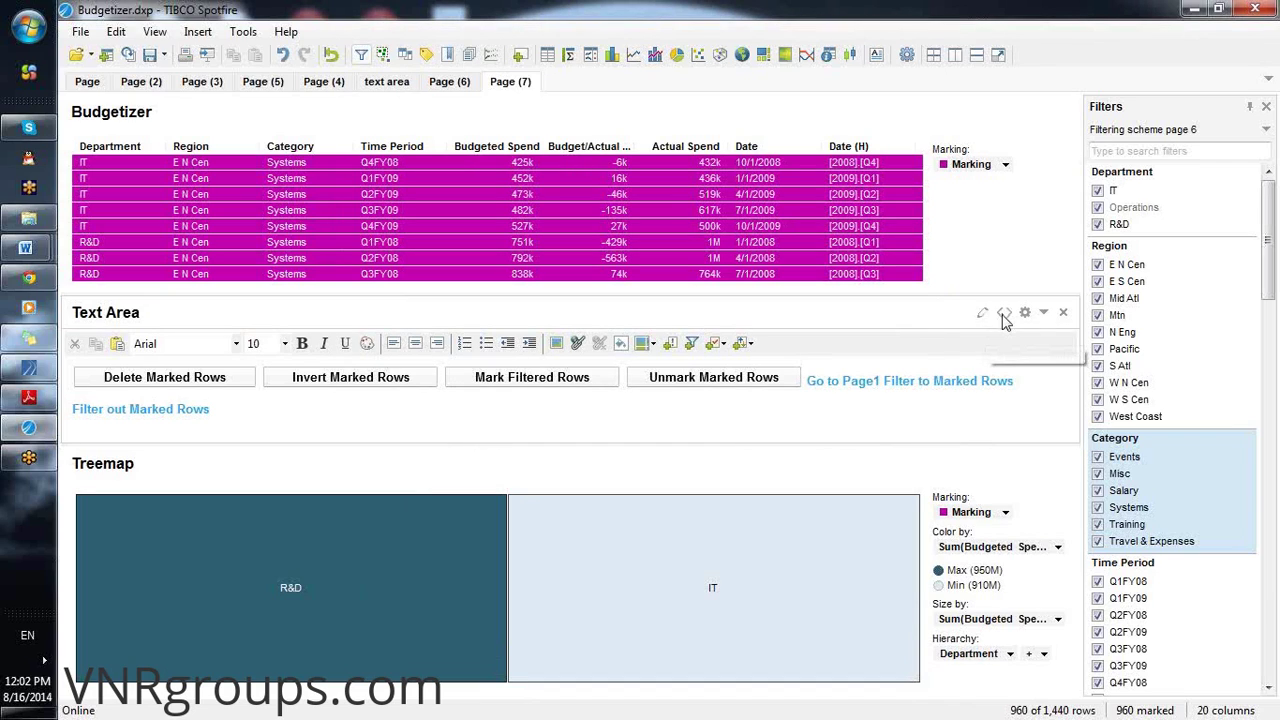
click(1005, 315)
Run the Filter out Marked Rows link on the marked R&D and IT rows, and reset all filters
click(200, 384)
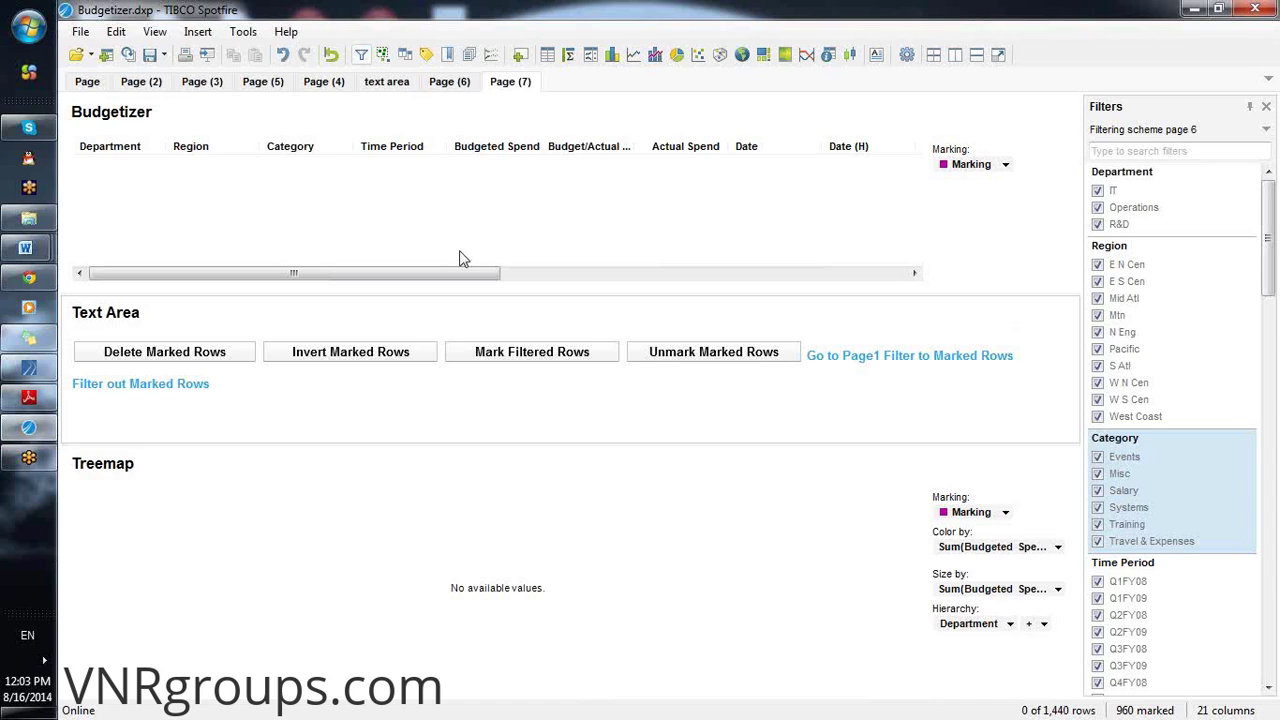
click(333, 56)
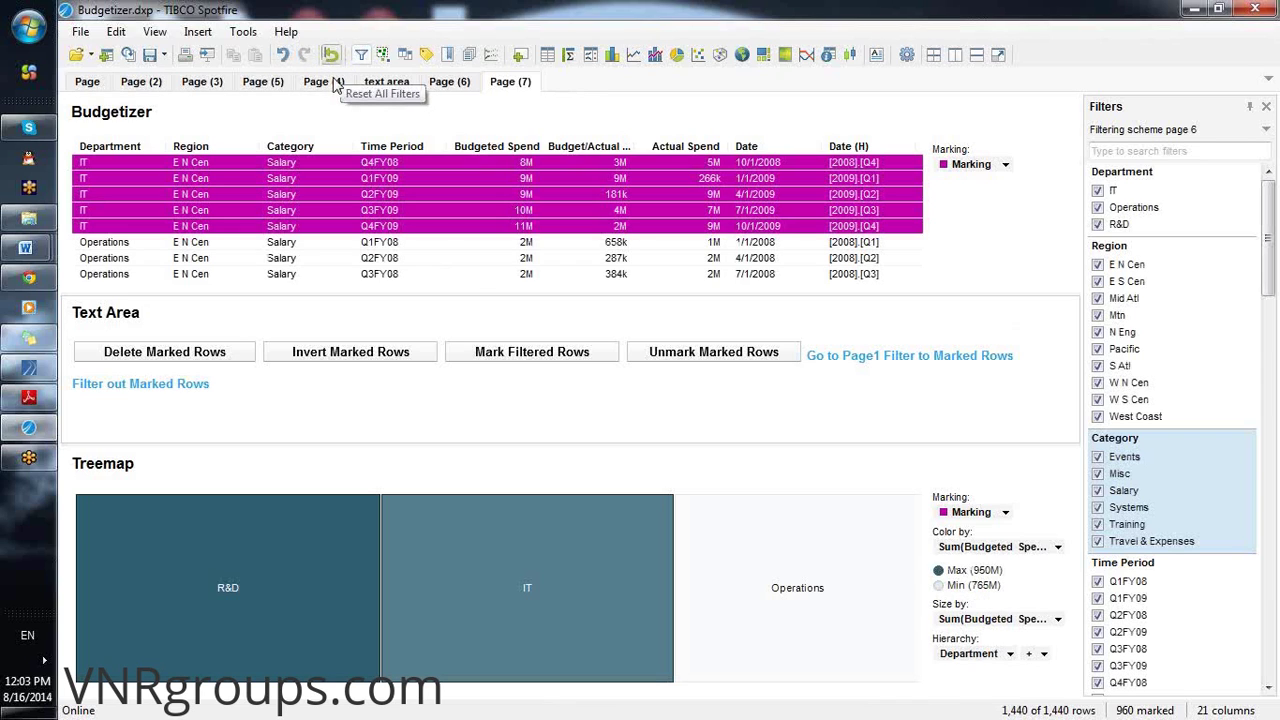
Mark only the R&D department in the treemap, filter out its rows with the link, and check the remaining departments
click(299, 583)
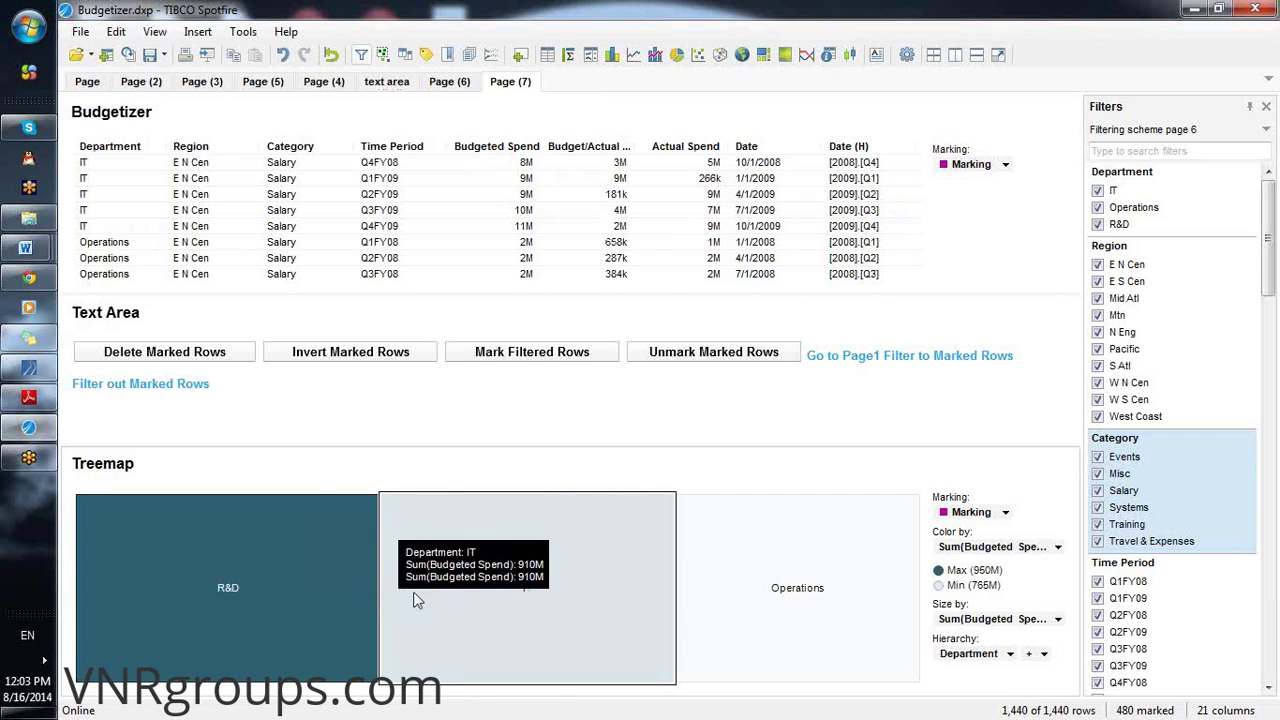
click(156, 395)
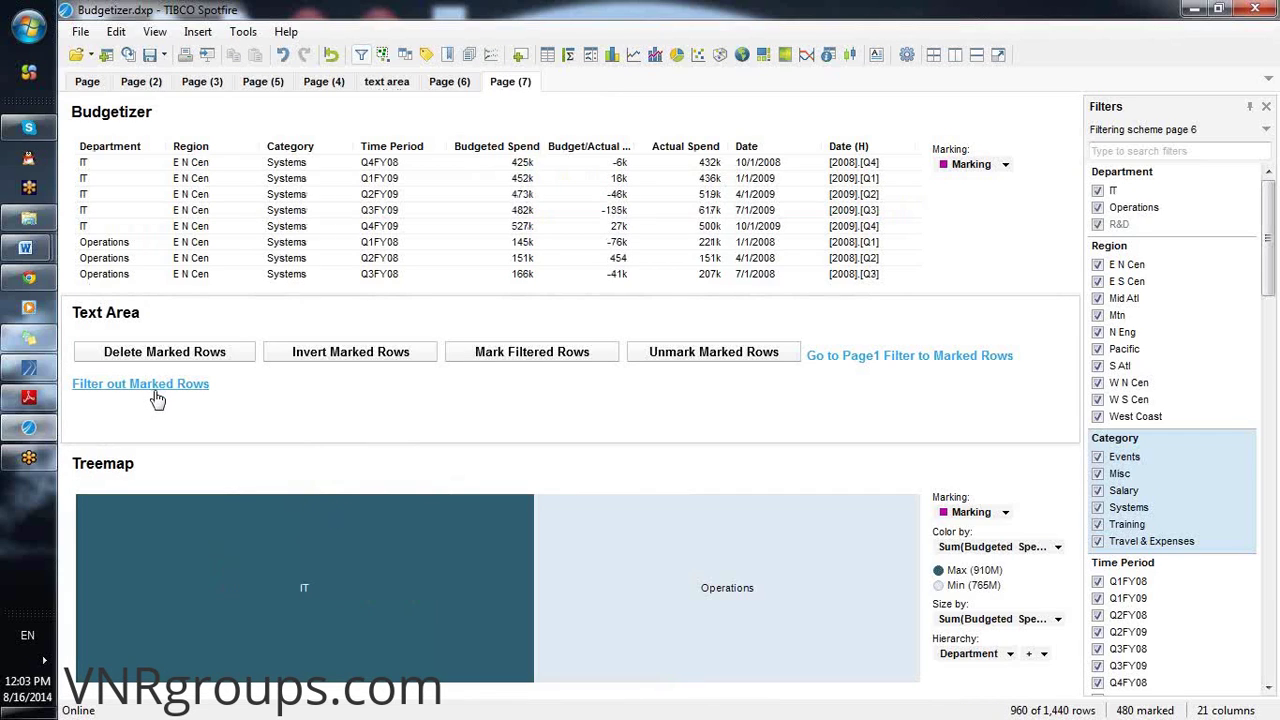
mouse_move(391, 651)
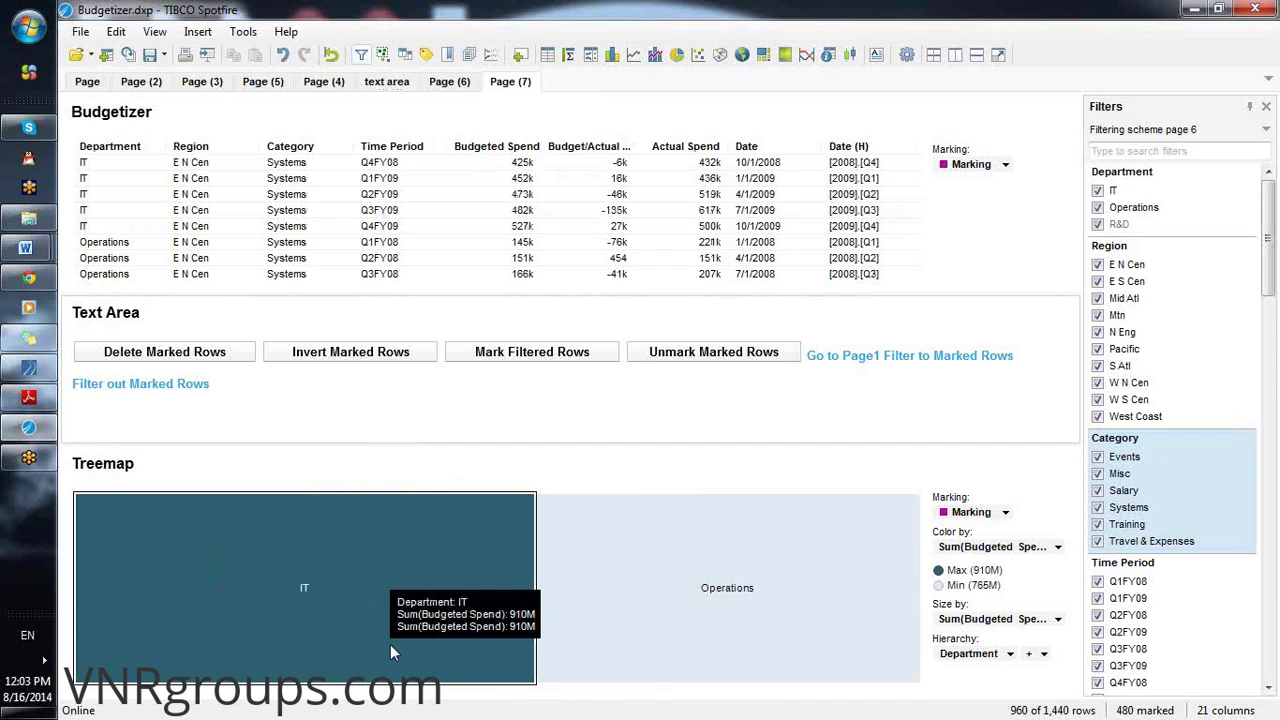
mouse_move(550, 605)
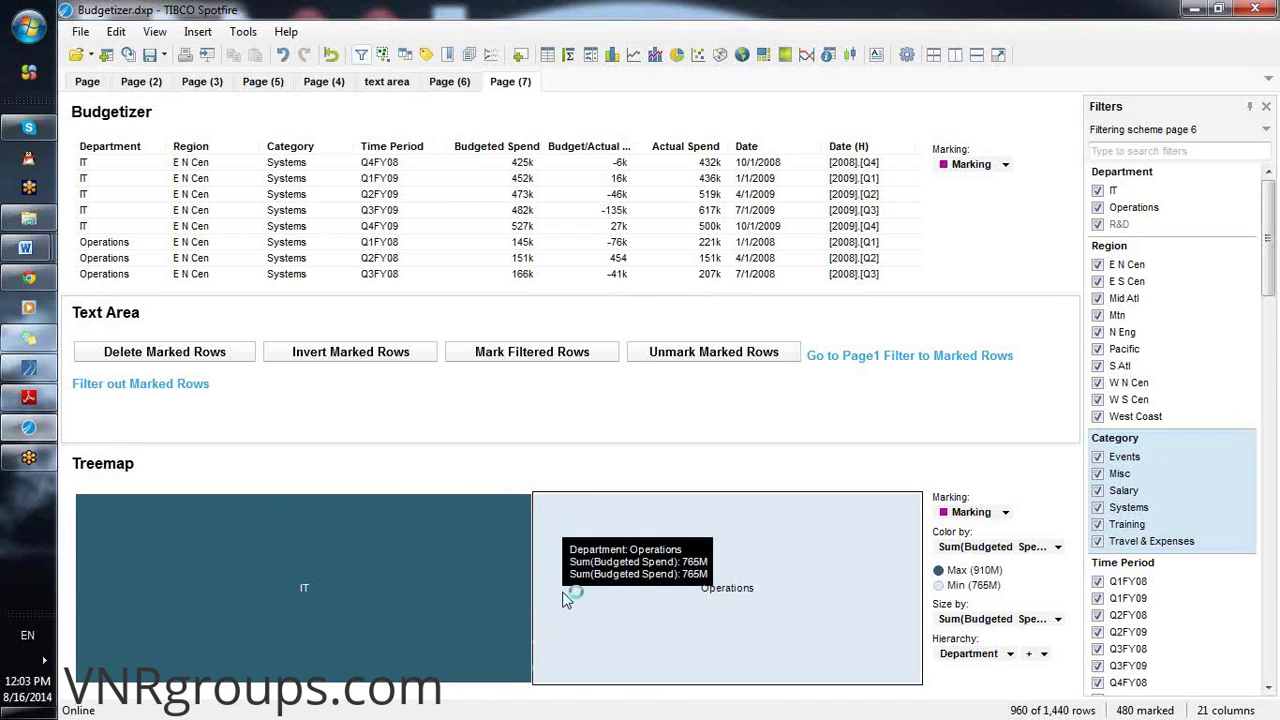